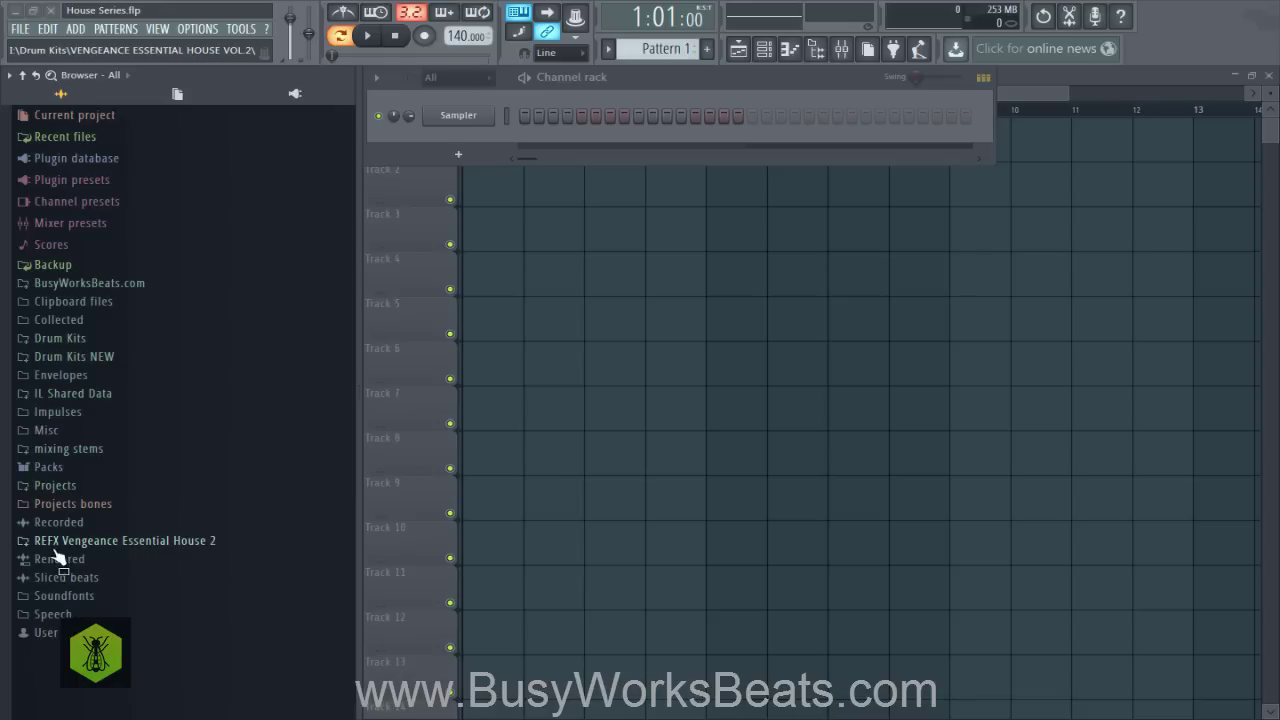
Expand the REFX Vengeance Essential House 2 folder in the browser down to VEH2 Kicks and its VEH2 Soft Kicks subfolder.
{"action": "left_click", "coordinate": [112, 542]}
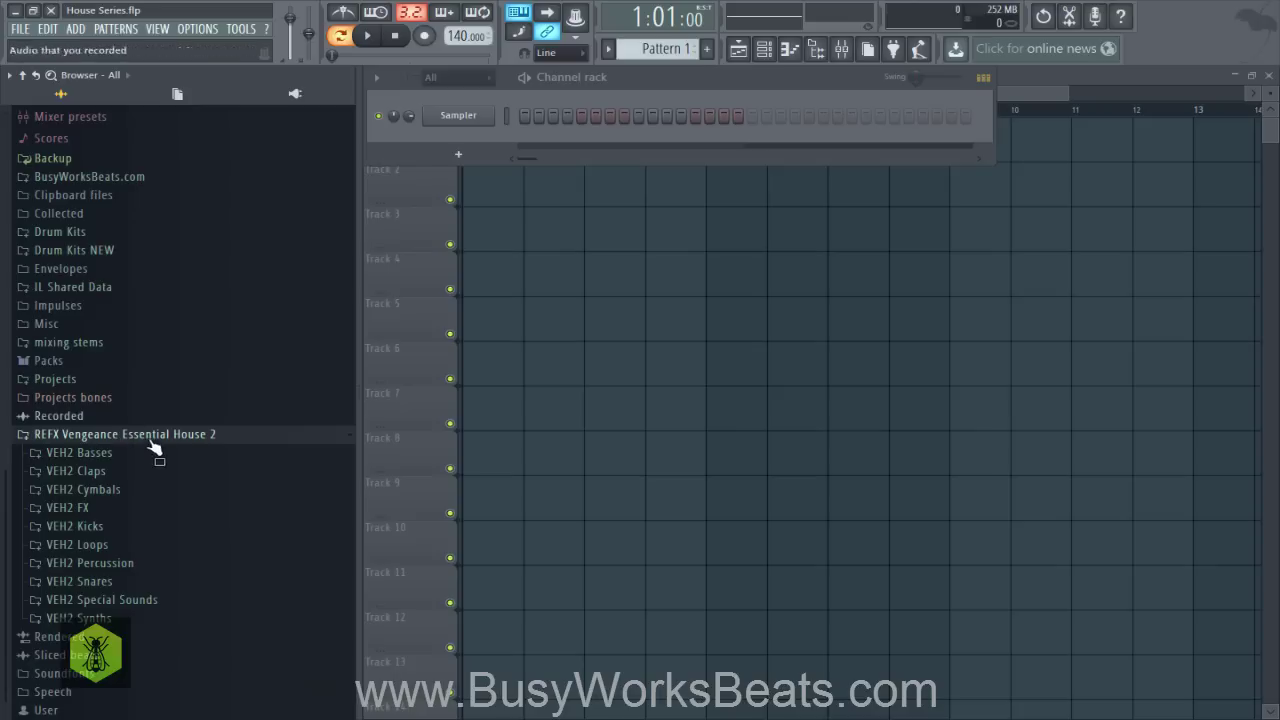
{"action": "left_click", "coordinate": [113, 530]}
{"action": "scroll", "coordinate": [143, 586], "scroll_direction": "down", "scroll_amount": 1}
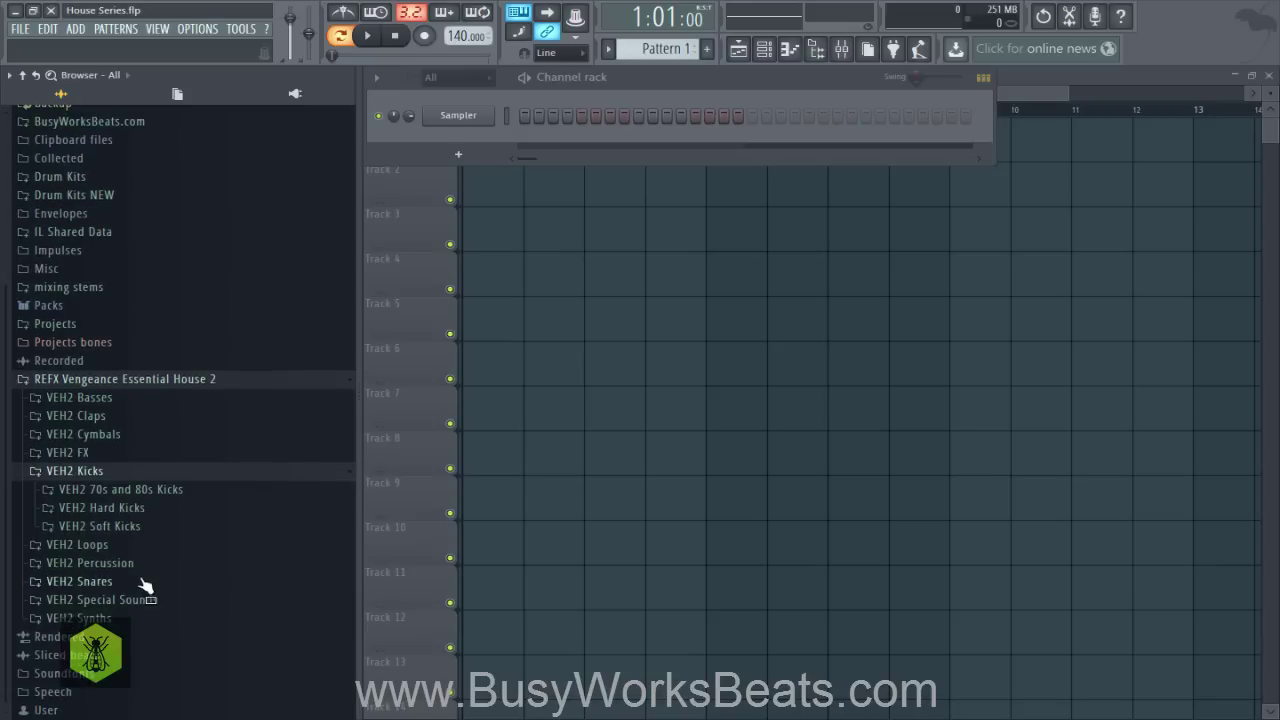
{"action": "scroll", "coordinate": [148, 572], "scroll_direction": "up", "scroll_amount": 2}
{"action": "scroll", "coordinate": [152, 566], "scroll_direction": "down", "scroll_amount": 2}
{"action": "left_click", "coordinate": [125, 530]}
{"action": "scroll", "coordinate": [125, 530], "scroll_direction": "down", "scroll_amount": 4}
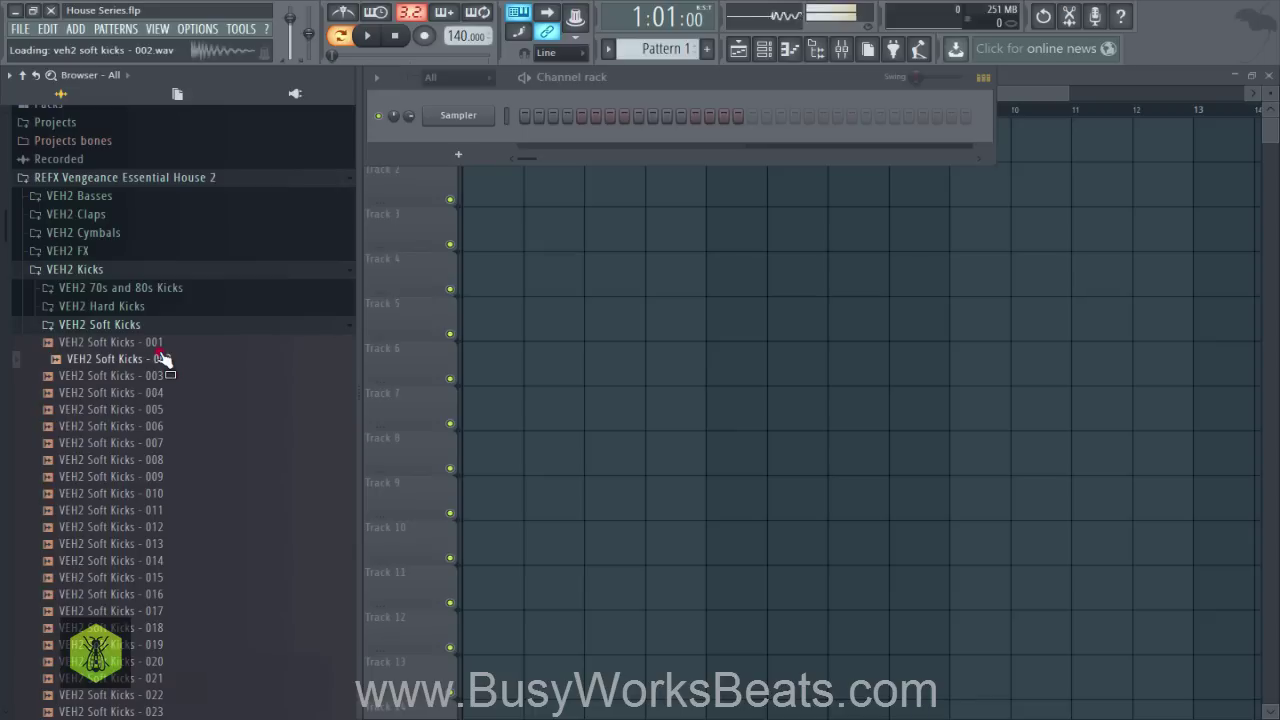
Audition VEH2 Soft Kicks - 001 and 002, and open sample 002 in a new channel.
{"action": "left_click", "coordinate": [160, 343]}
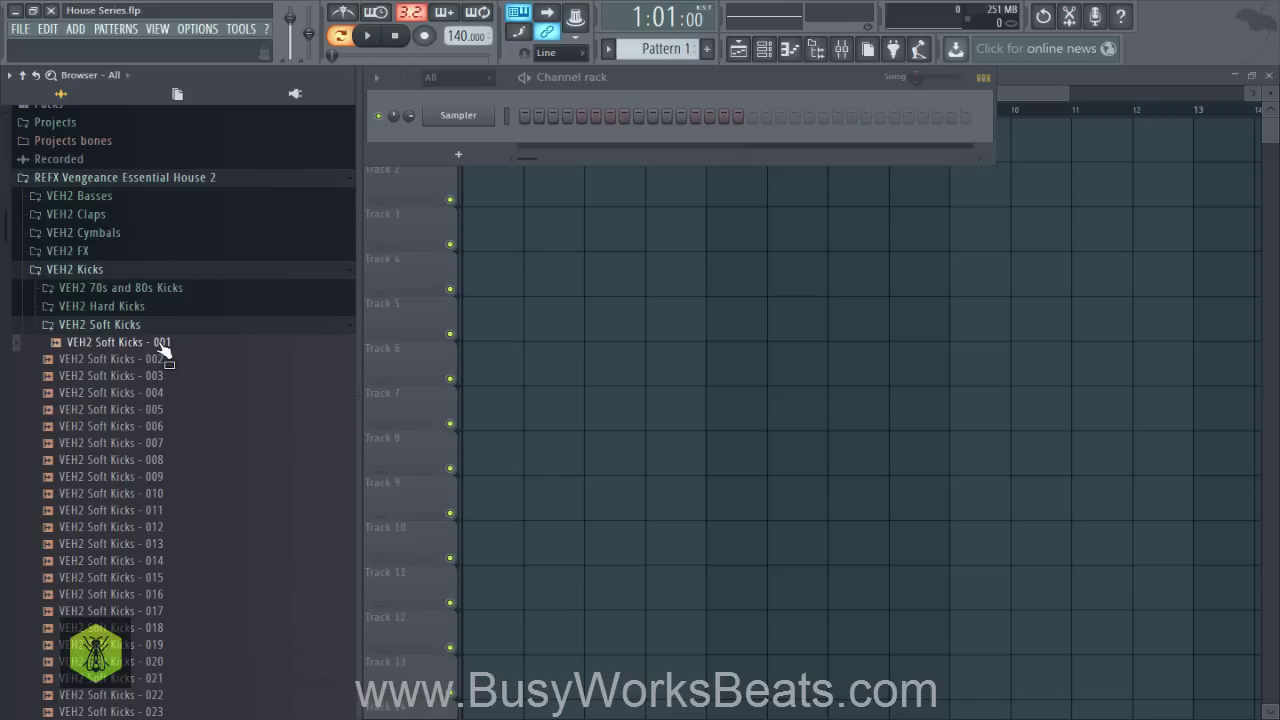
{"action": "left_click", "coordinate": [159, 361]}
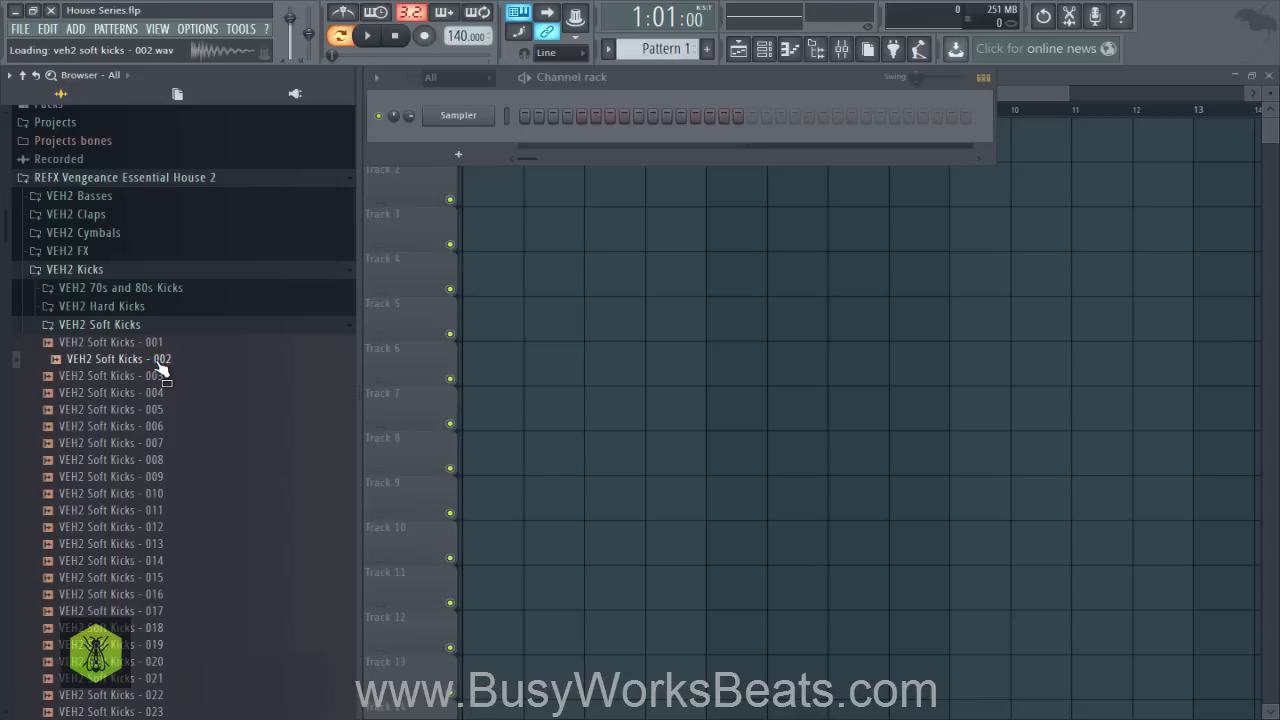
{"action": "left_click", "coordinate": [158, 362]}
{"action": "left_click", "coordinate": [158, 362]}
{"action": "right_click", "coordinate": [157, 363]}
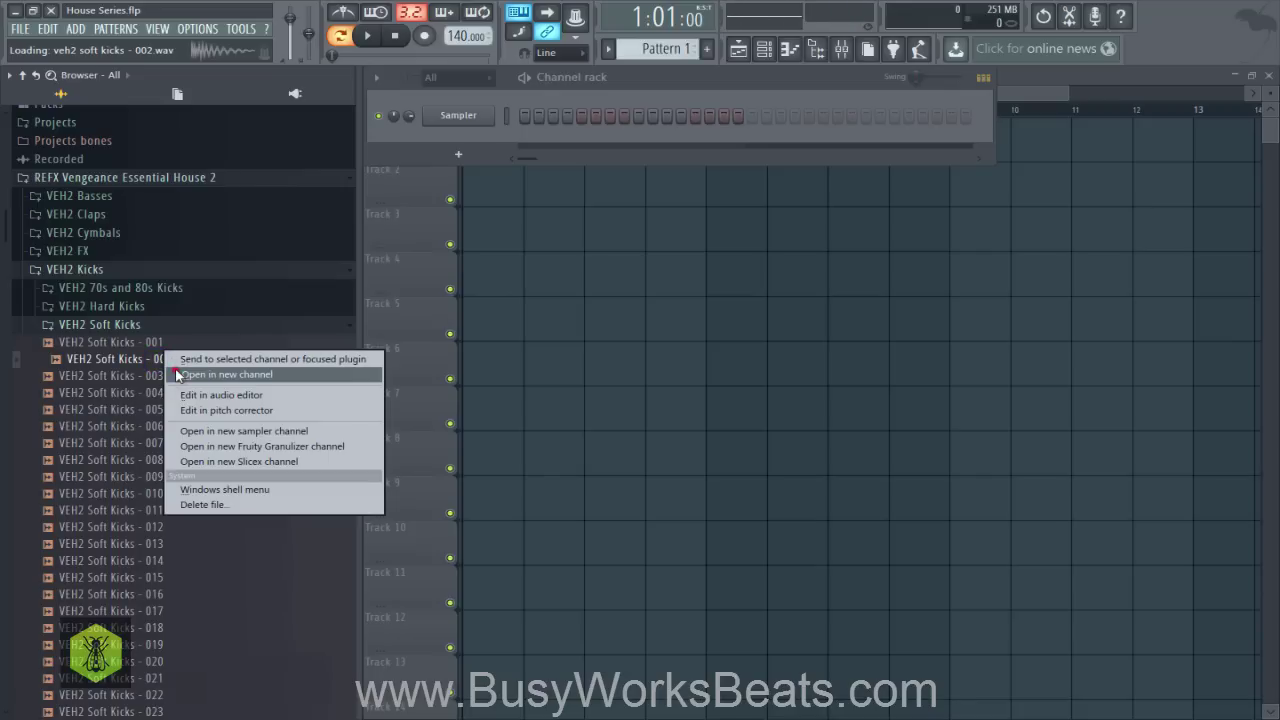
{"action": "left_click", "coordinate": [176, 374]}
Audition the soft kick samples one after another, from VEH2 Soft Kicks - 003 through 056.
{"action": "left_click", "coordinate": [124, 377]}
{"action": "left_click", "coordinate": [136, 392]}
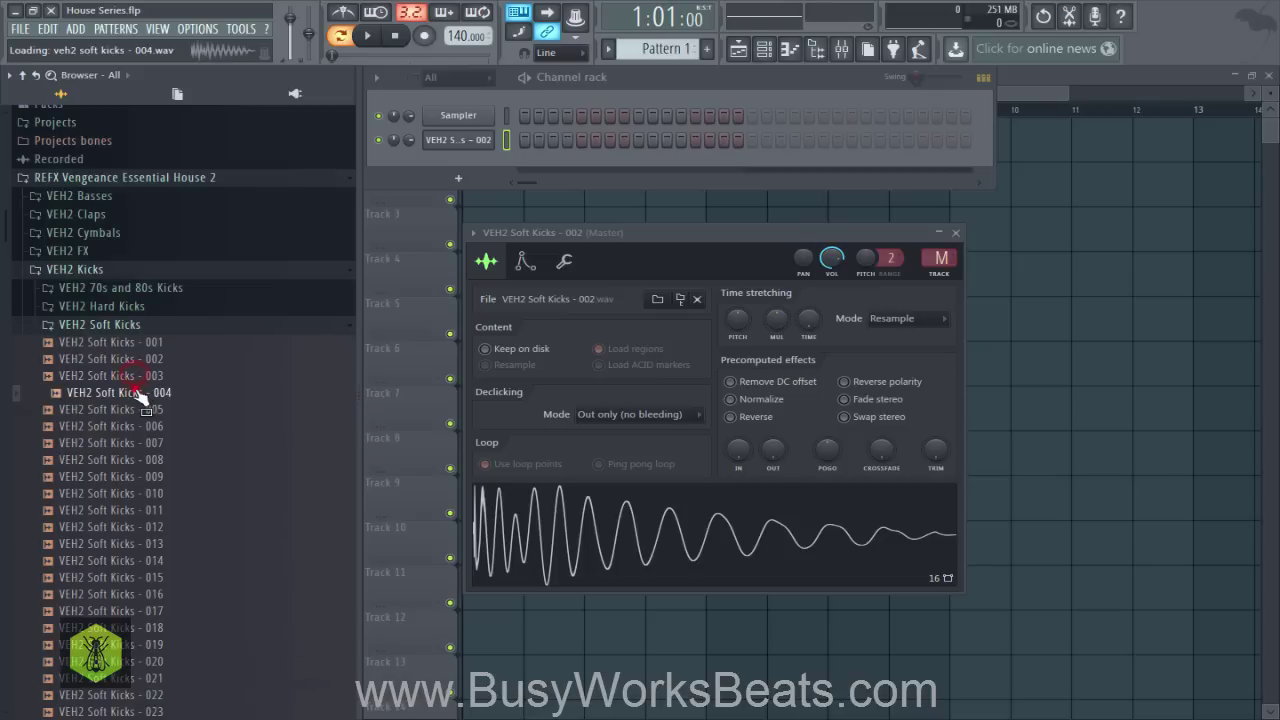
{"action": "left_click", "coordinate": [146, 411]}
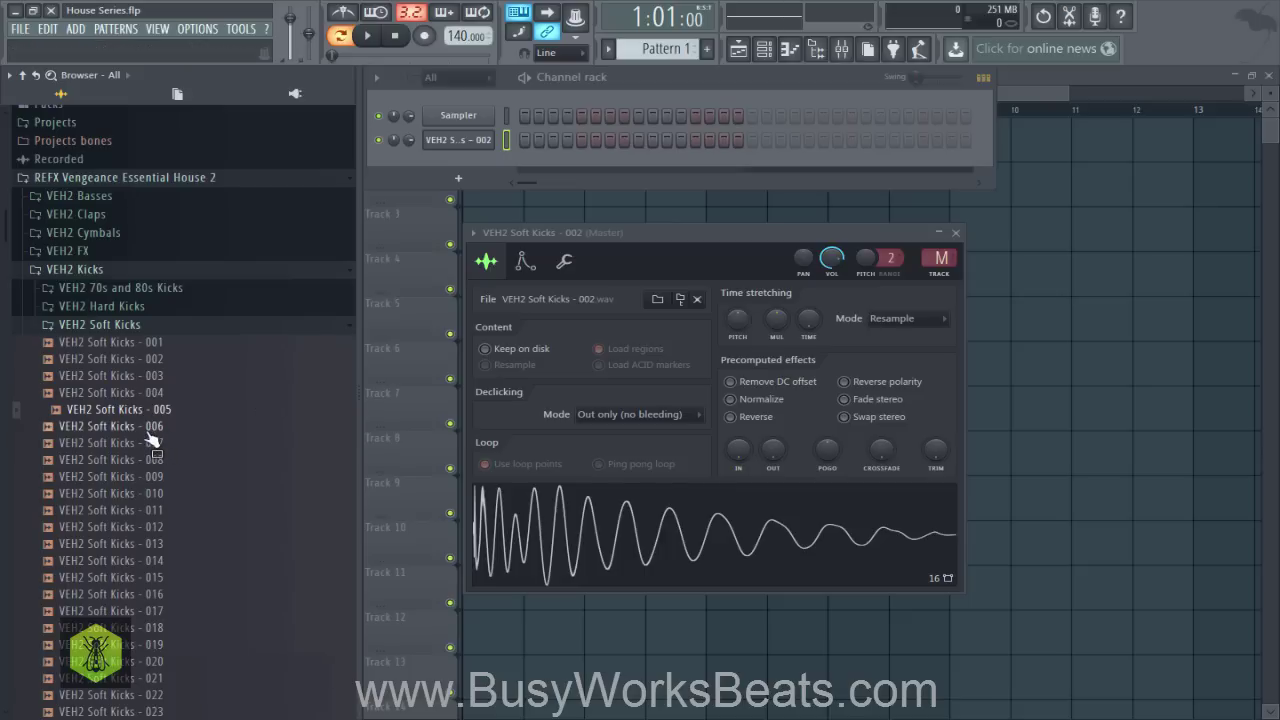
{"action": "left_click", "coordinate": [150, 430]}
{"action": "left_click", "coordinate": [153, 444]}
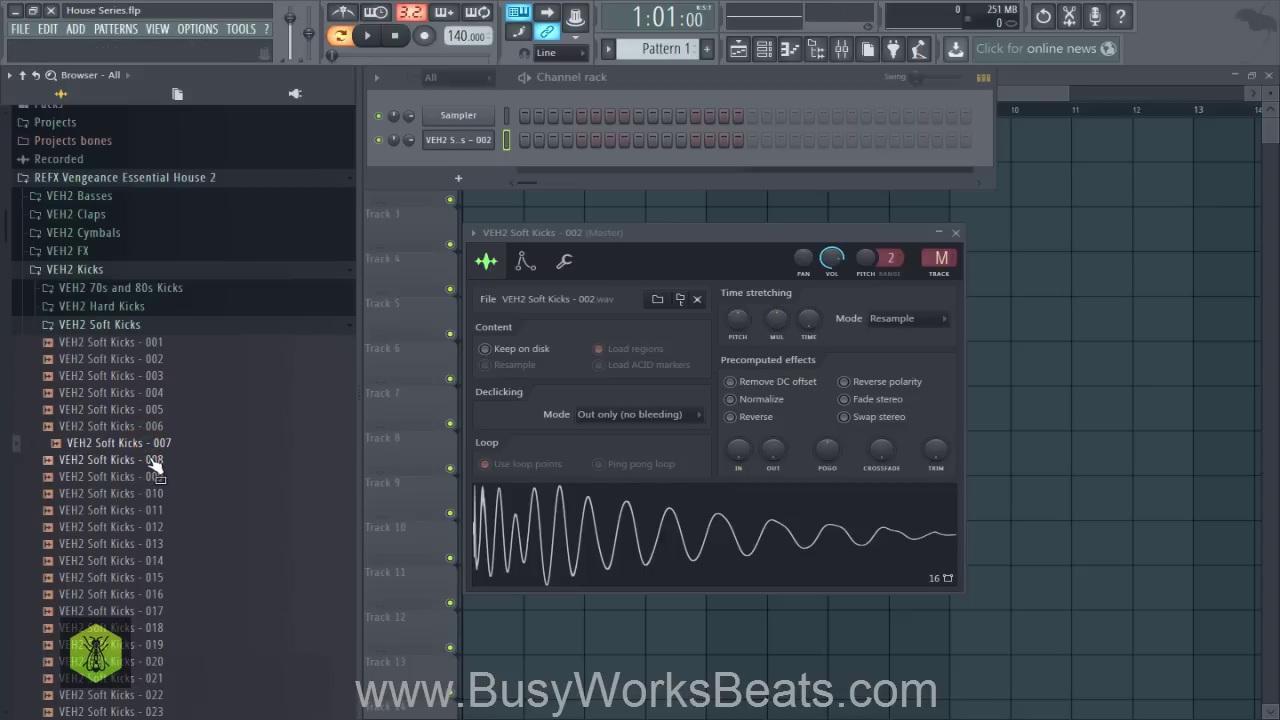
{"action": "left_click", "coordinate": [155, 460]}
{"action": "left_click", "coordinate": [158, 477]}
{"action": "left_click", "coordinate": [162, 494]}
{"action": "left_click", "coordinate": [167, 511]}
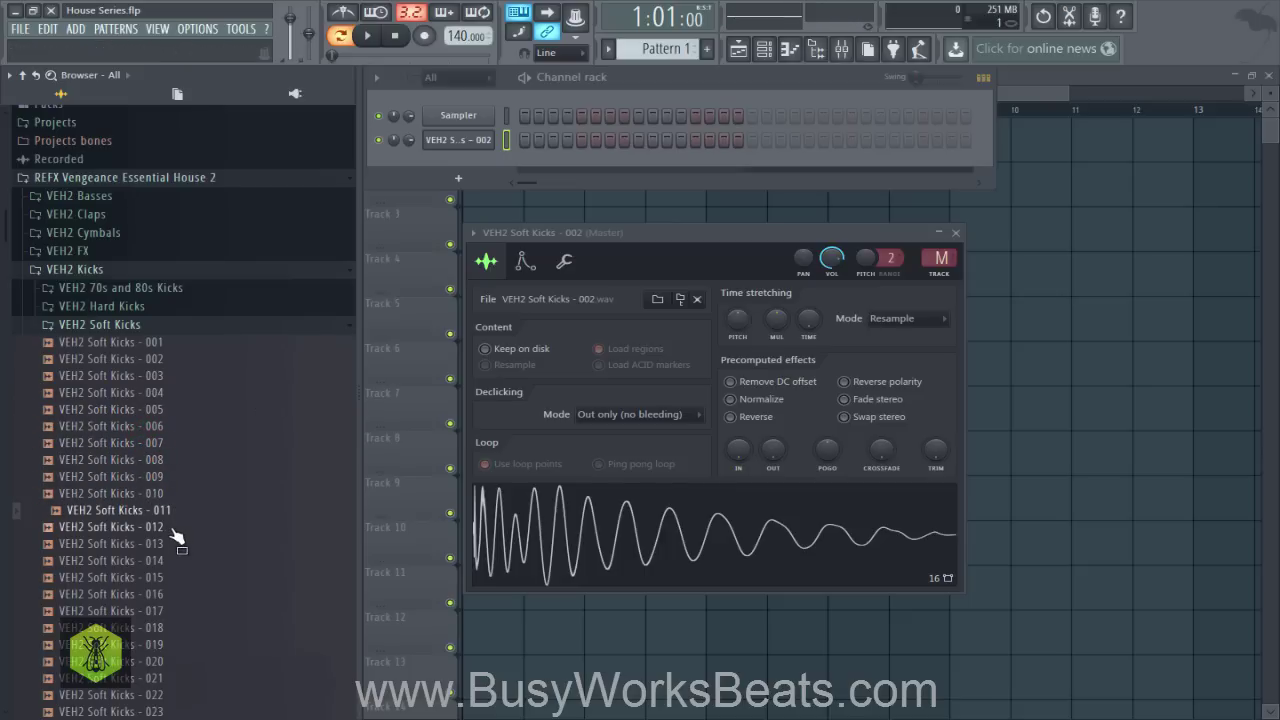
{"action": "left_click", "coordinate": [170, 528]}
{"action": "left_click", "coordinate": [168, 544]}
{"action": "left_click", "coordinate": [160, 560]}
{"action": "left_click", "coordinate": [162, 578]}
{"action": "left_click", "coordinate": [163, 595]}
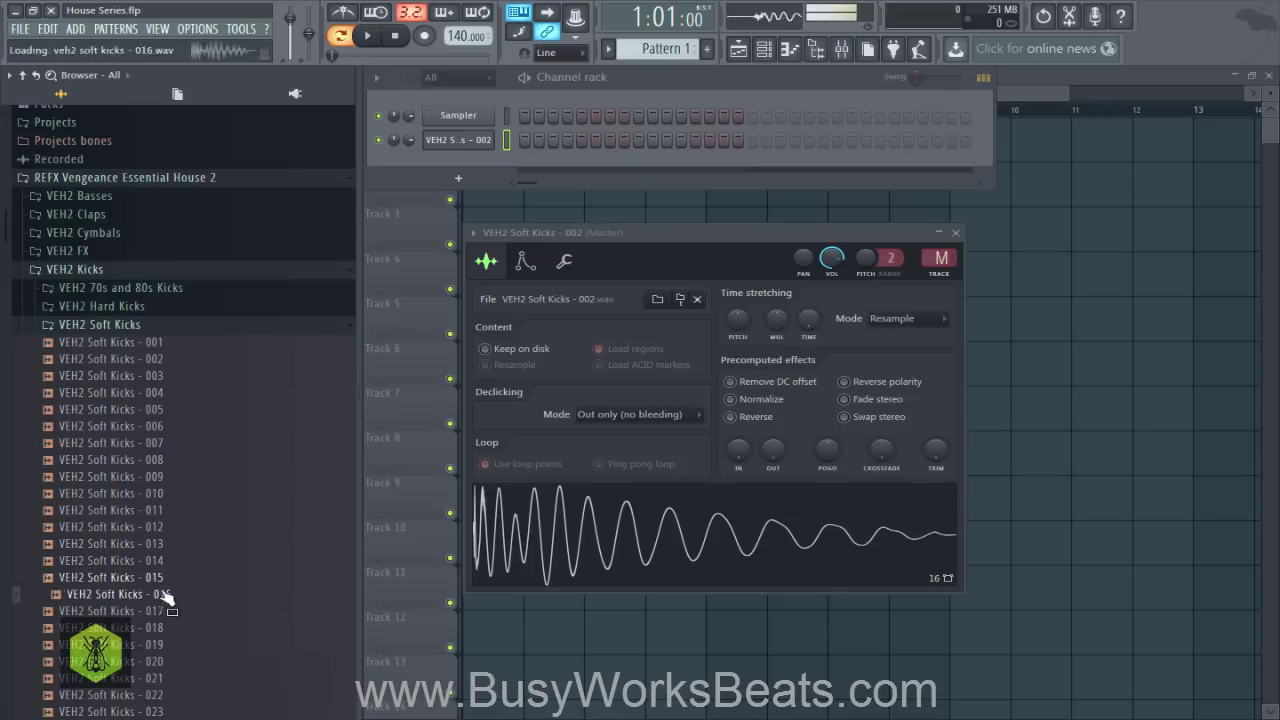
{"action": "left_click", "coordinate": [165, 611]}
{"action": "left_click", "coordinate": [165, 611]}
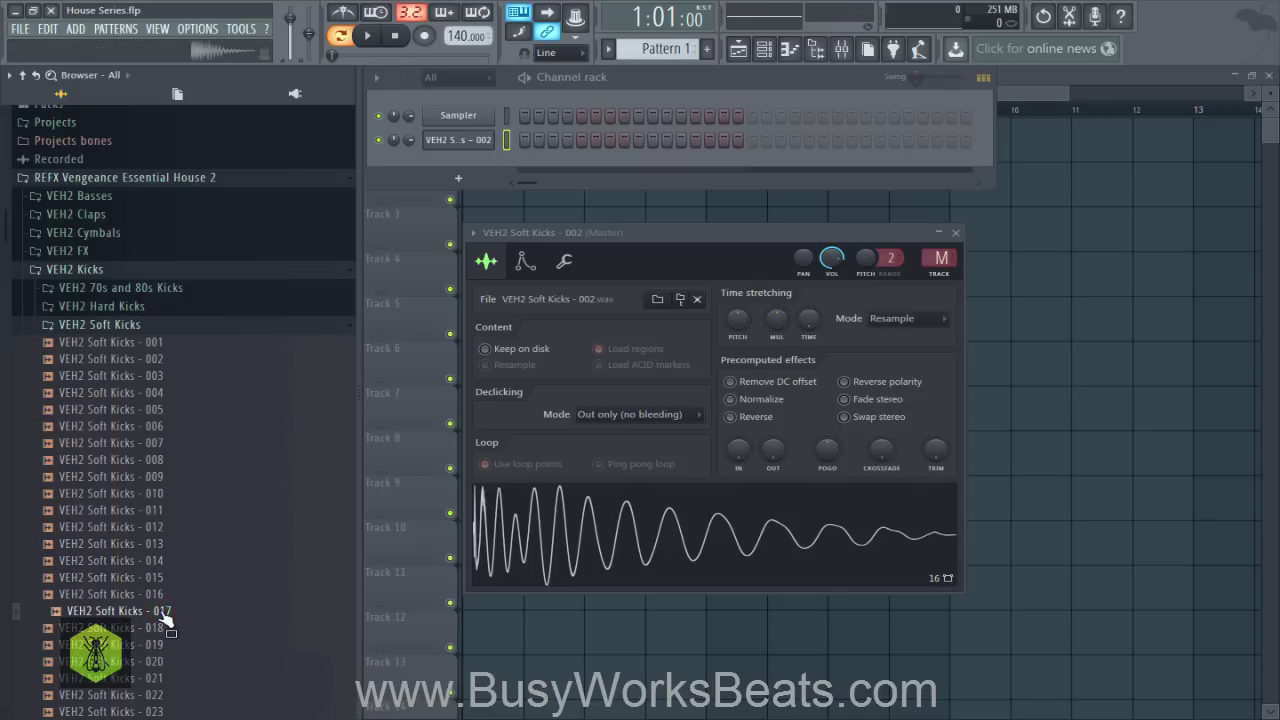
{"action": "left_click", "coordinate": [165, 611]}
{"action": "left_click", "coordinate": [165, 611]}
{"action": "key", "text": "Down"}
{"action": "key", "text": "Down"}
{"action": "key", "text": "Down"}
{"action": "key", "text": "Down"}
{"action": "key", "text": "Down"}
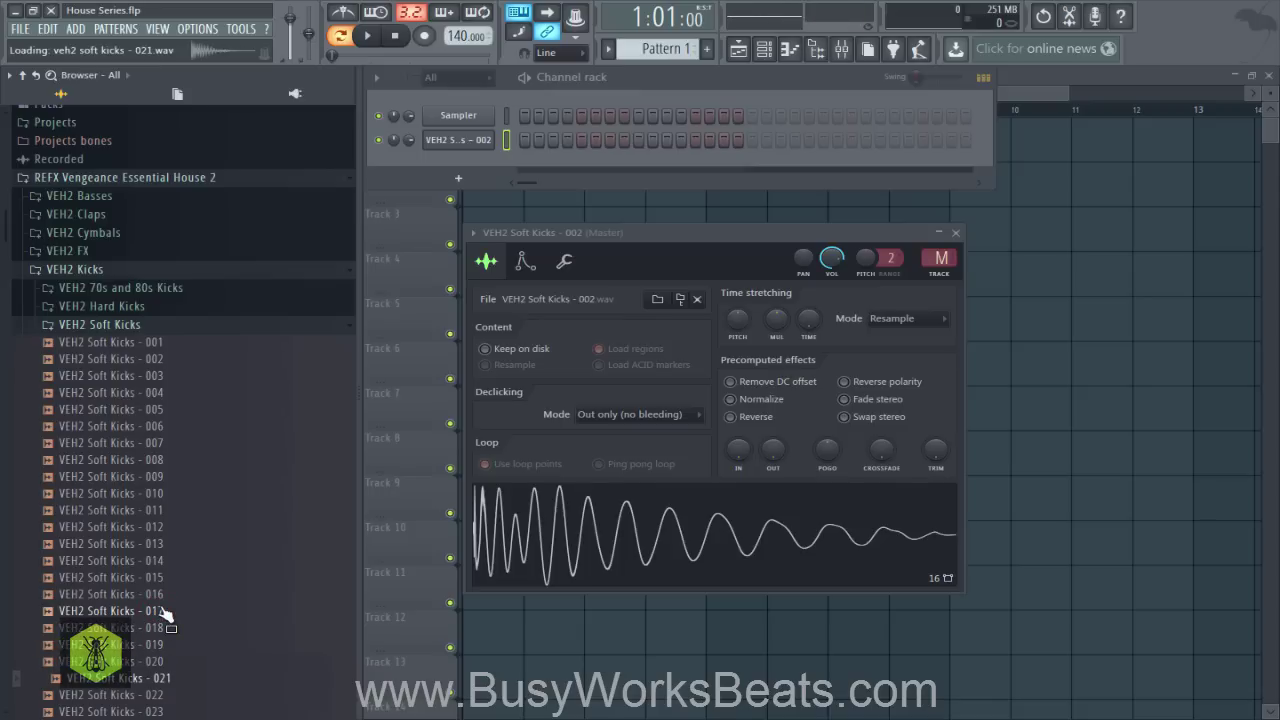
{"action": "key", "text": "Down"}
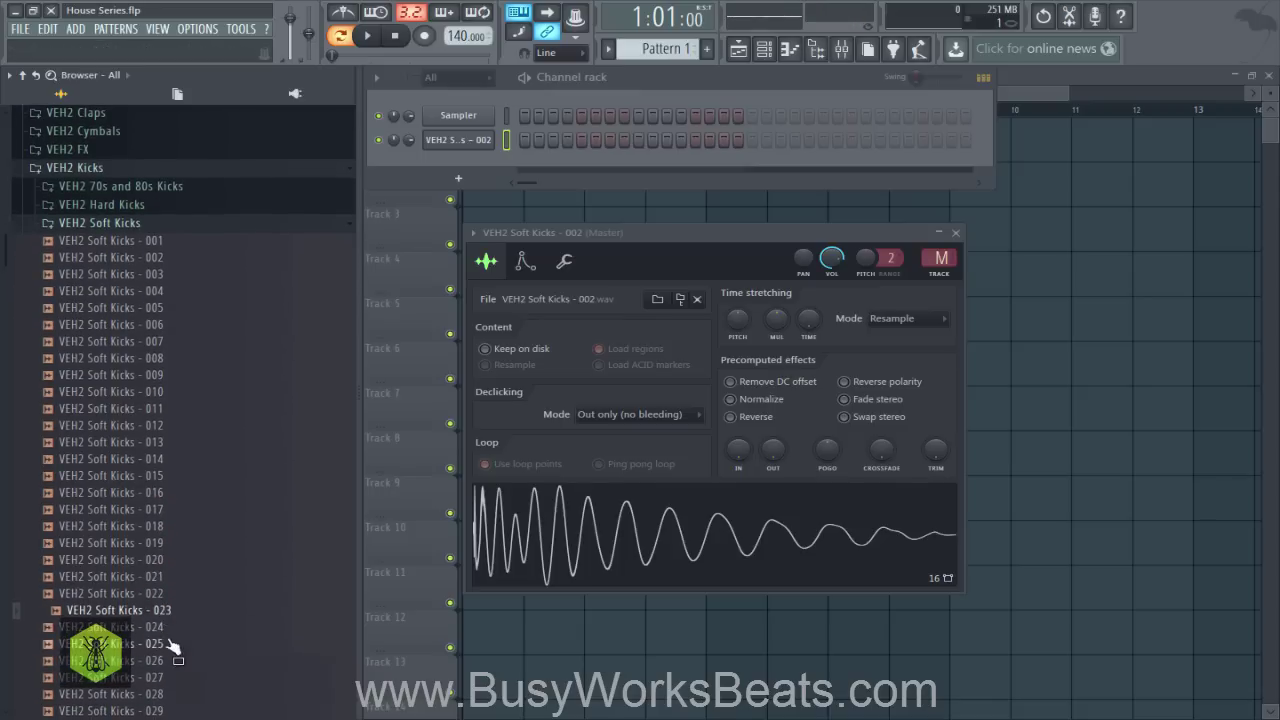
{"action": "key", "text": "Down"}
{"action": "key", "text": "Down"}
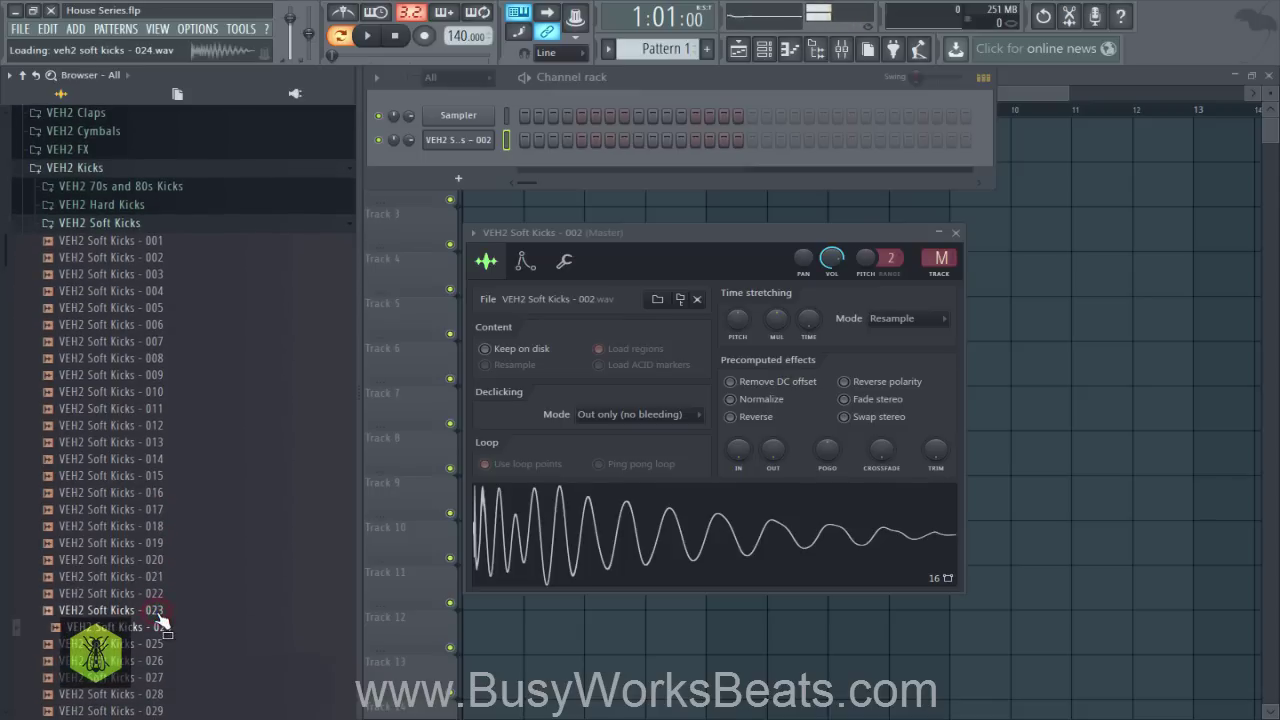
{"action": "key", "text": "Down"}
{"action": "key", "text": "Down"}
{"action": "key", "text": "Down"}
{"action": "key", "text": "Down"}
{"action": "key", "text": "Down"}
{"action": "key", "text": "Down"}
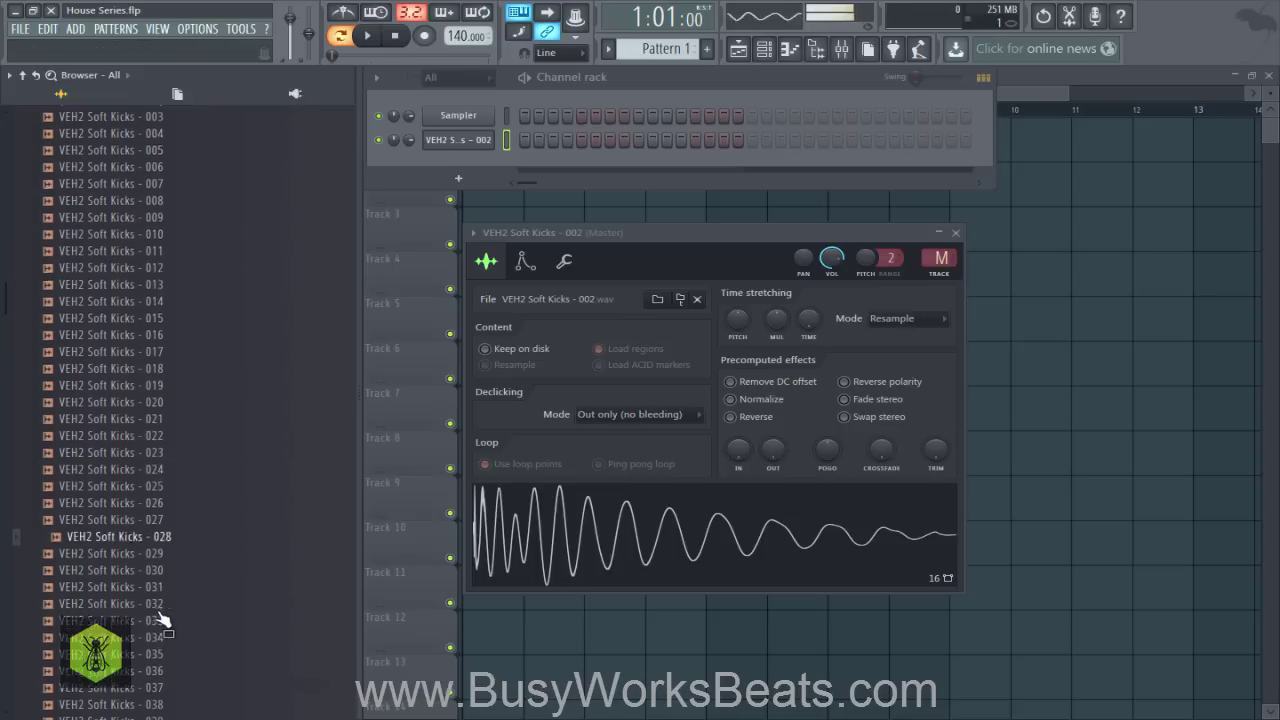
{"action": "key", "text": "Down"}
{"action": "key", "text": "Down"}
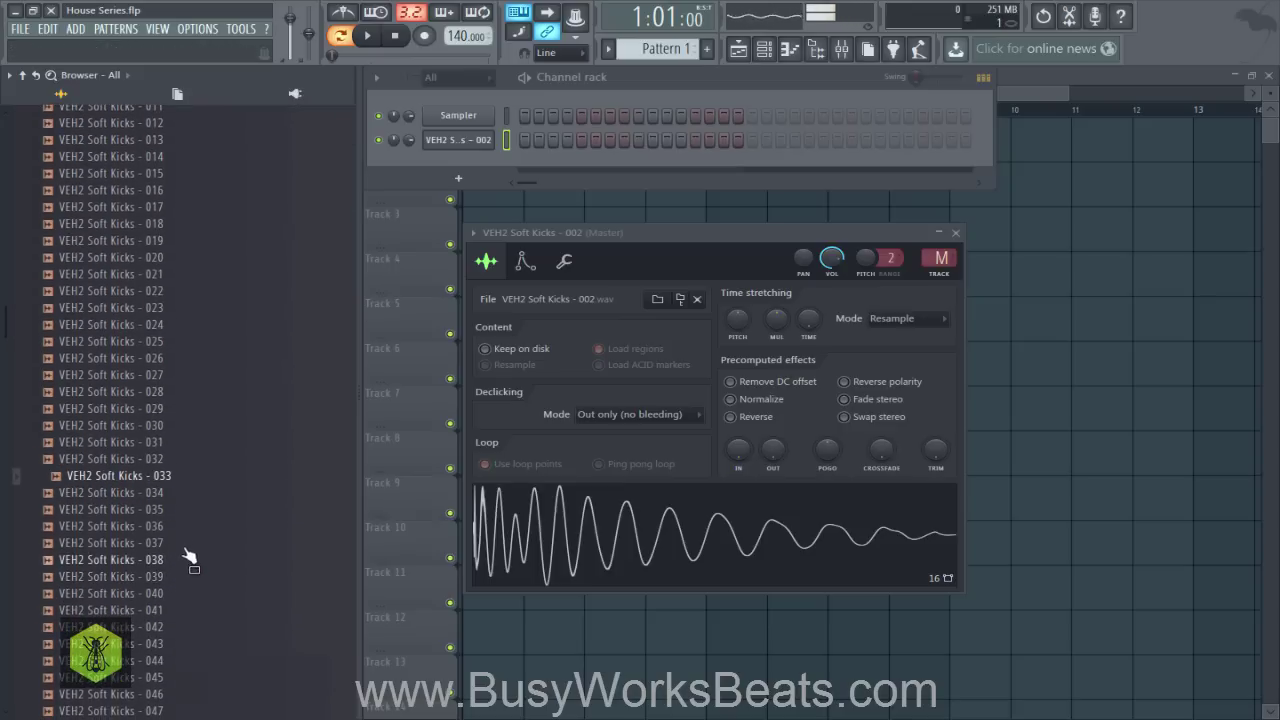
{"action": "key", "text": "Up"}
{"action": "key", "text": "Down"}
{"action": "key", "text": "Down"}
{"action": "key", "text": "Down"}
{"action": "key", "text": "Down"}
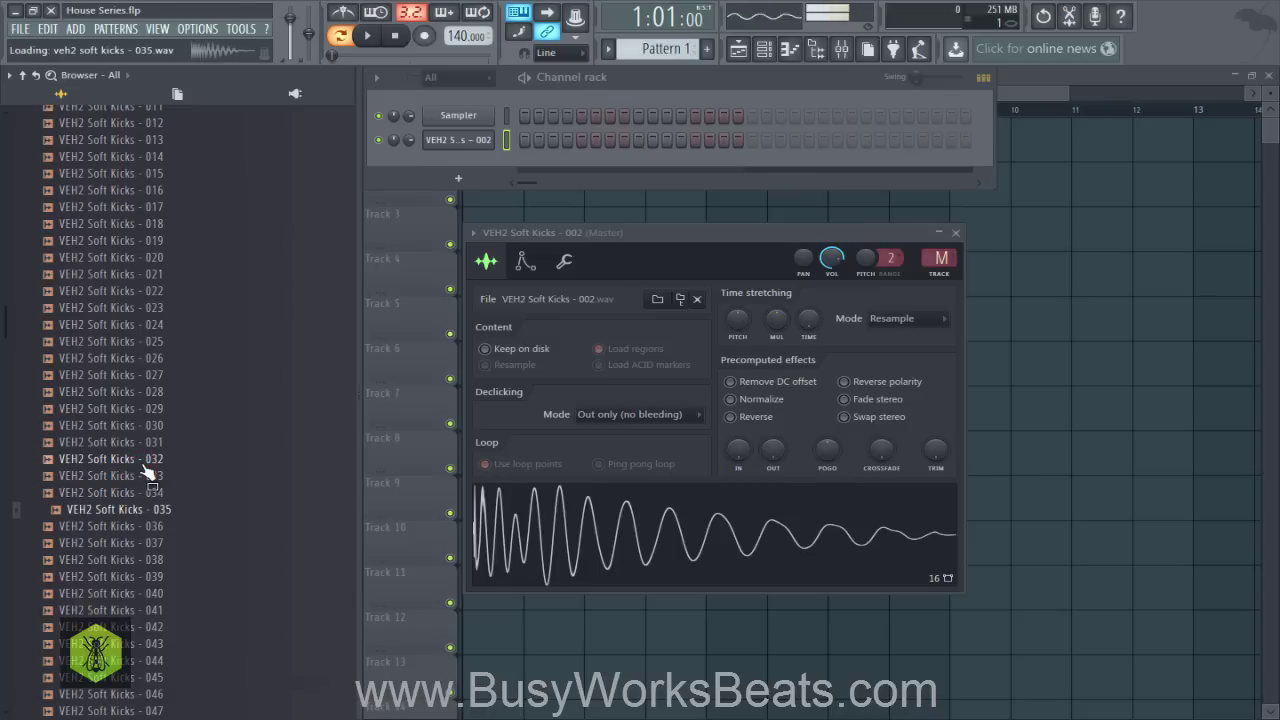
{"action": "key", "text": "Down"}
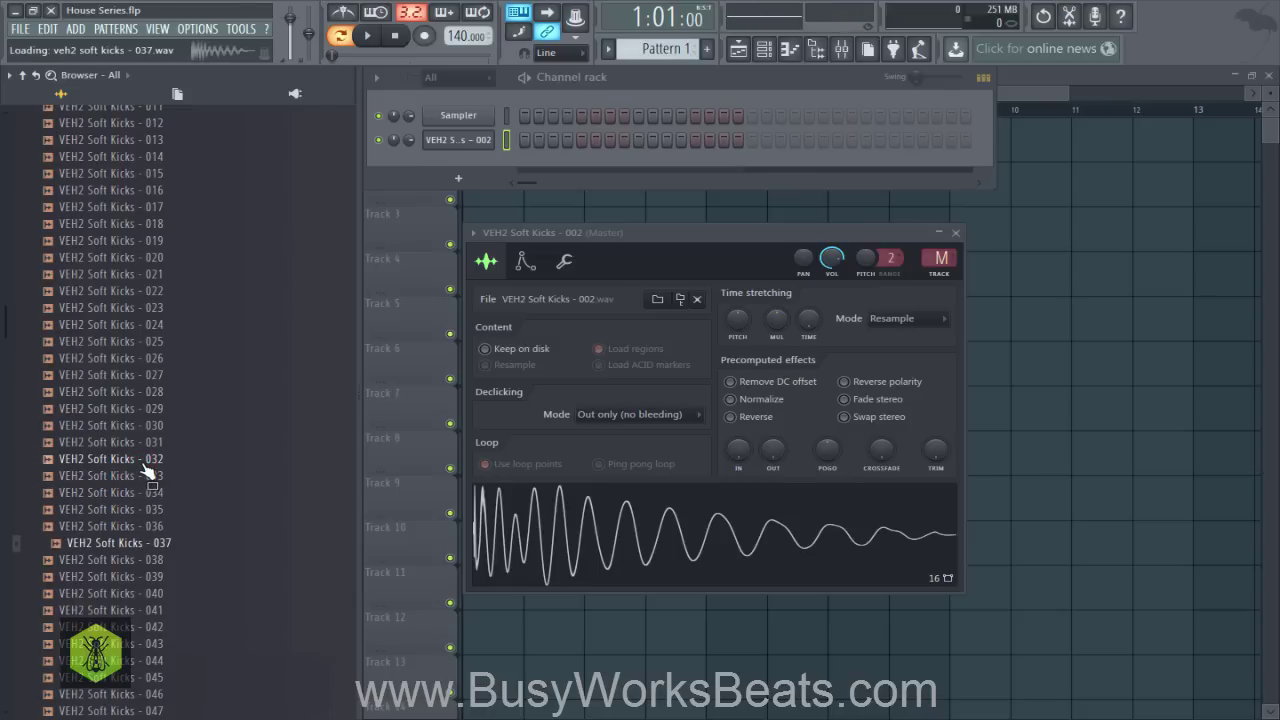
{"action": "key", "text": "Down"}
{"action": "key", "text": "Down"}
{"action": "key", "text": "Down"}
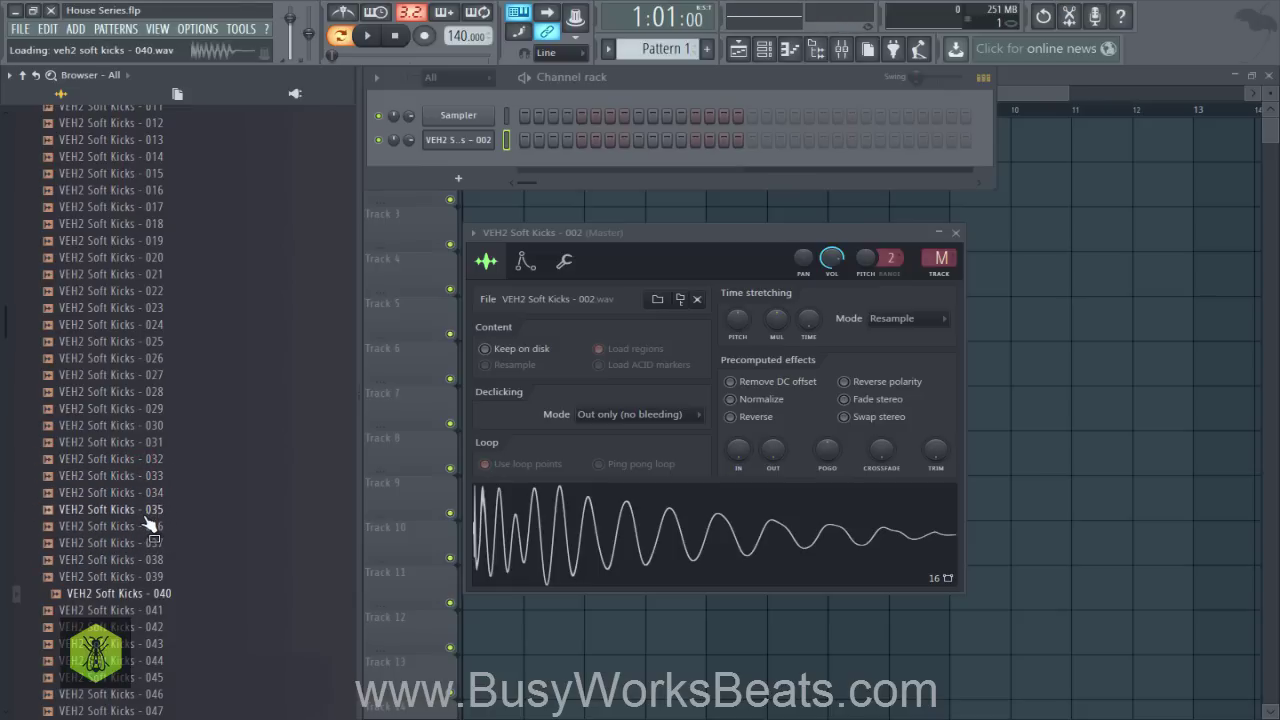
{"action": "key", "text": "Down"}
{"action": "key", "text": "Down"}
{"action": "key", "text": "Down"}
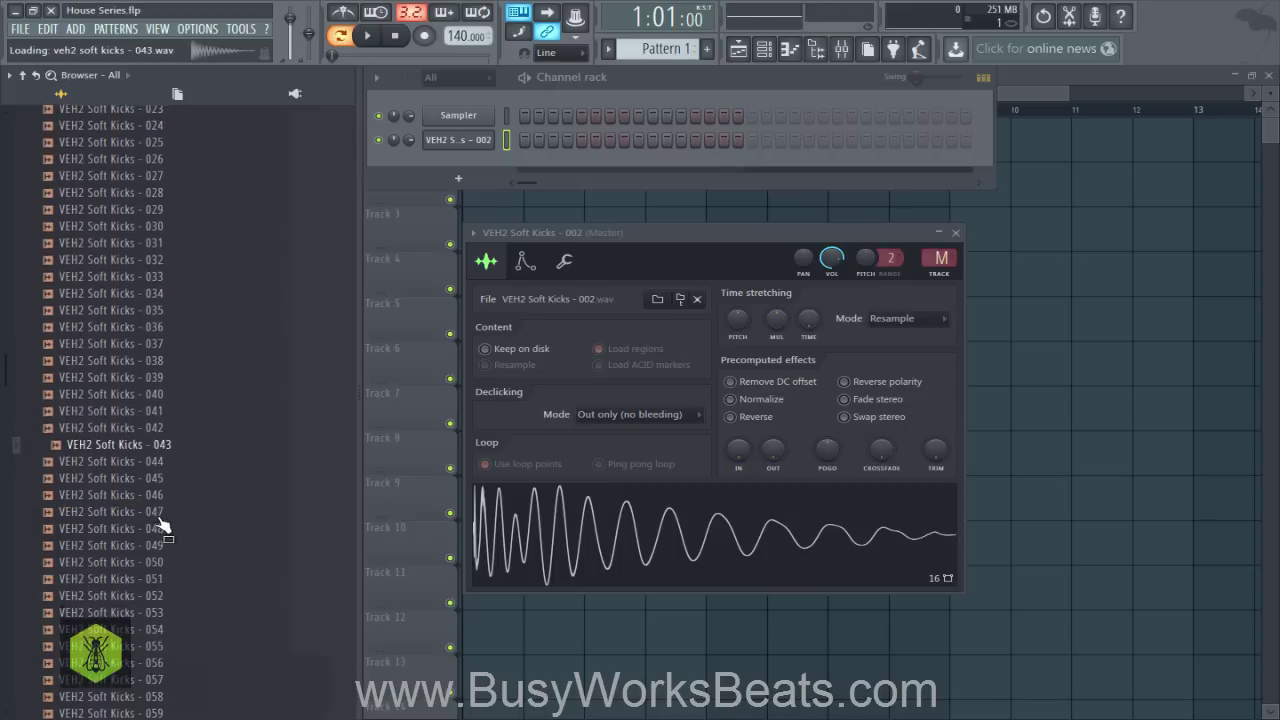
{"action": "key", "text": "Down"}
{"action": "key", "text": "Down"}
{"action": "key", "text": "Down"}
{"action": "key", "text": "Down"}
{"action": "key", "text": "Down"}
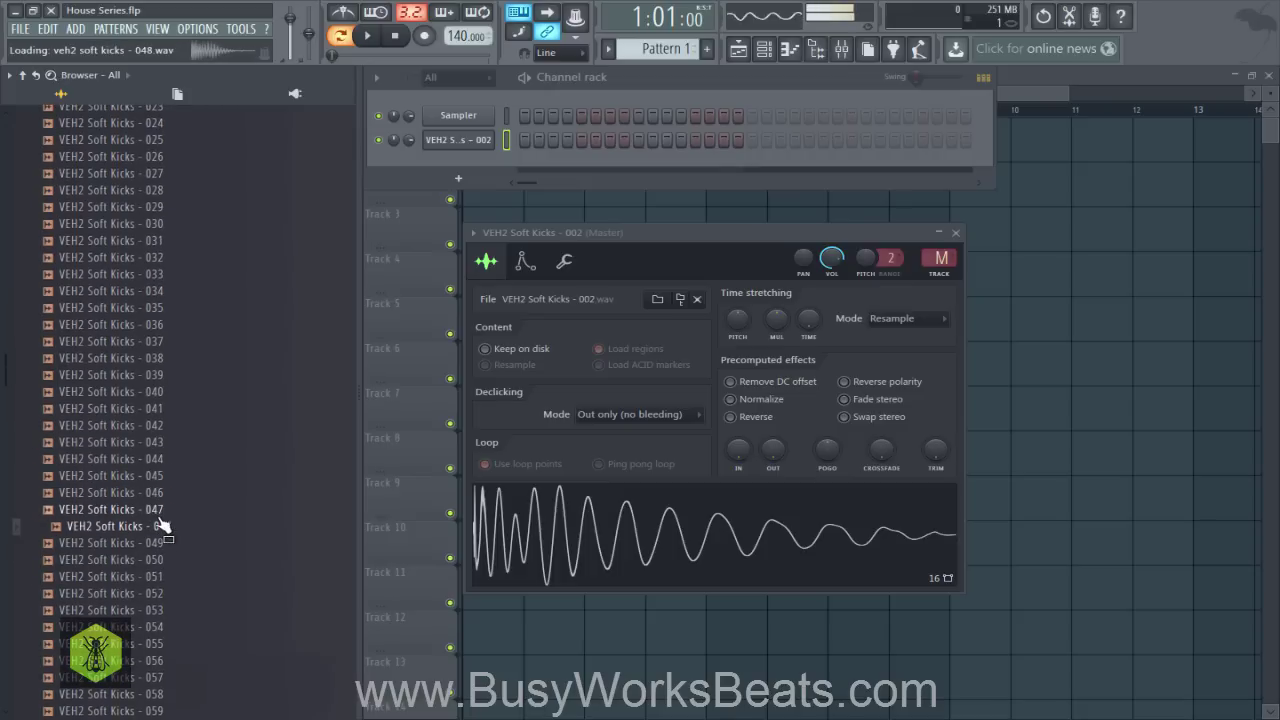
{"action": "key", "text": "Down"}
{"action": "key", "text": "Down"}
{"action": "key", "text": "Down"}
{"action": "key", "text": "Down"}
{"action": "key", "text": "Down"}
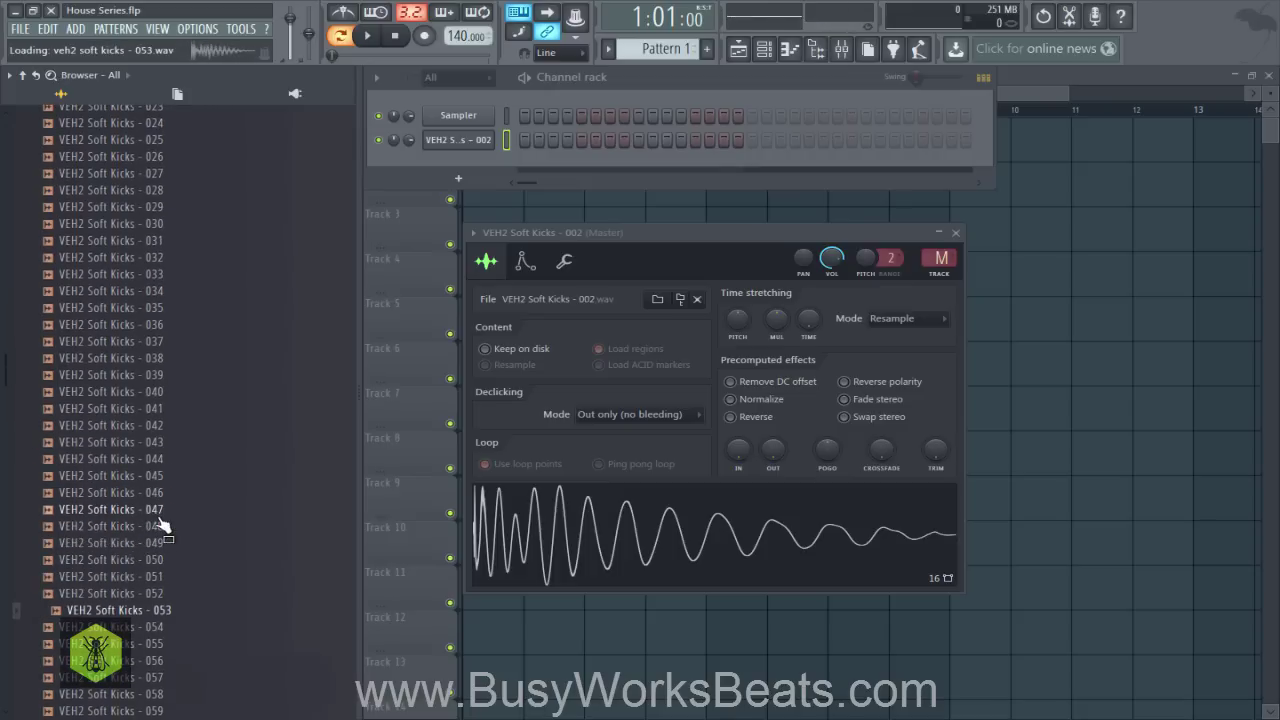
{"action": "key", "text": "Down"}
{"action": "key", "text": "Down"}
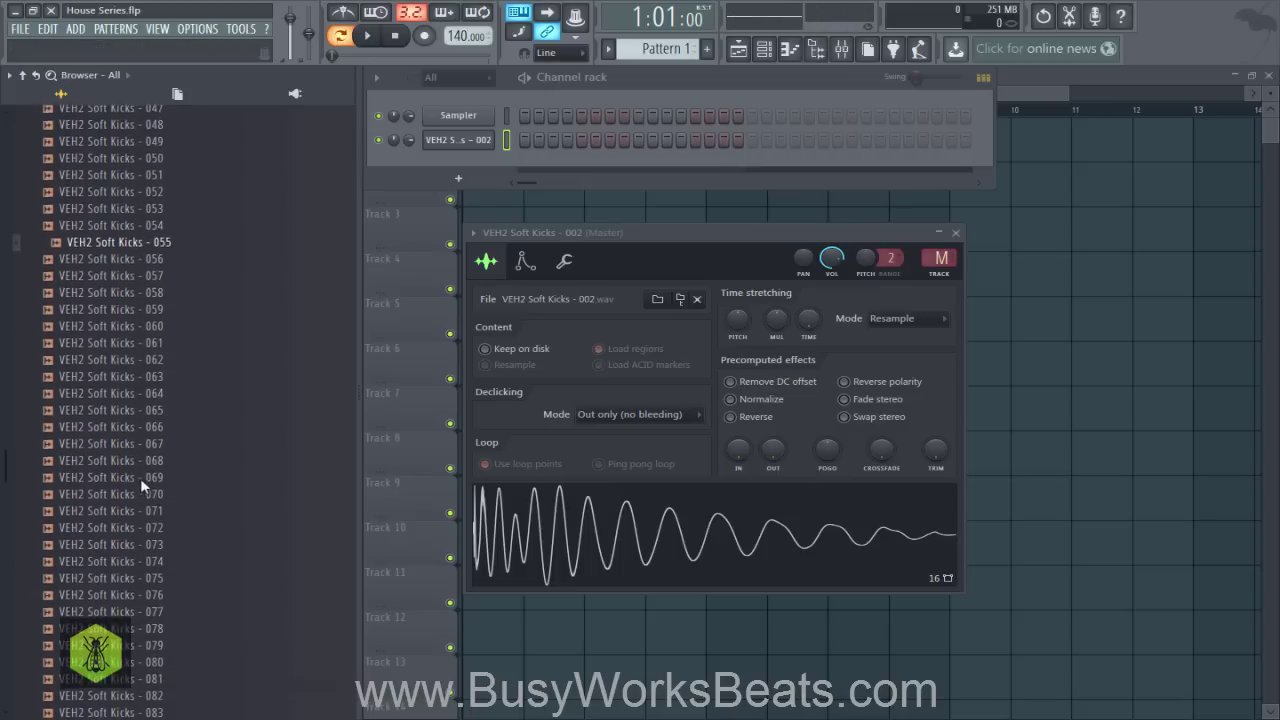
{"action": "scroll", "coordinate": [152, 470], "scroll_direction": "up", "scroll_amount": 2}
{"action": "key", "text": "Down"}
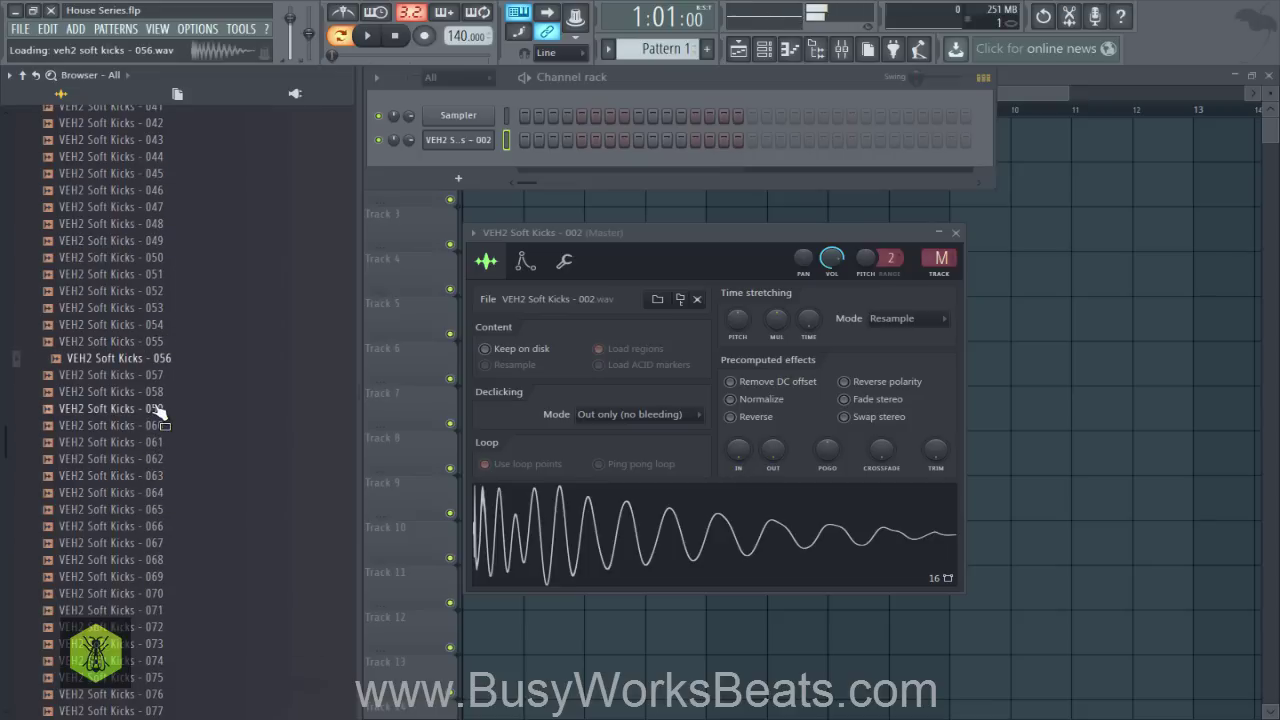
{"action": "key", "text": "Up"}
Audition the soft kicks from 055 onward and open VEH2 Soft Kicks - 060 in a new channel.
{"action": "left_click", "coordinate": [147, 341]}
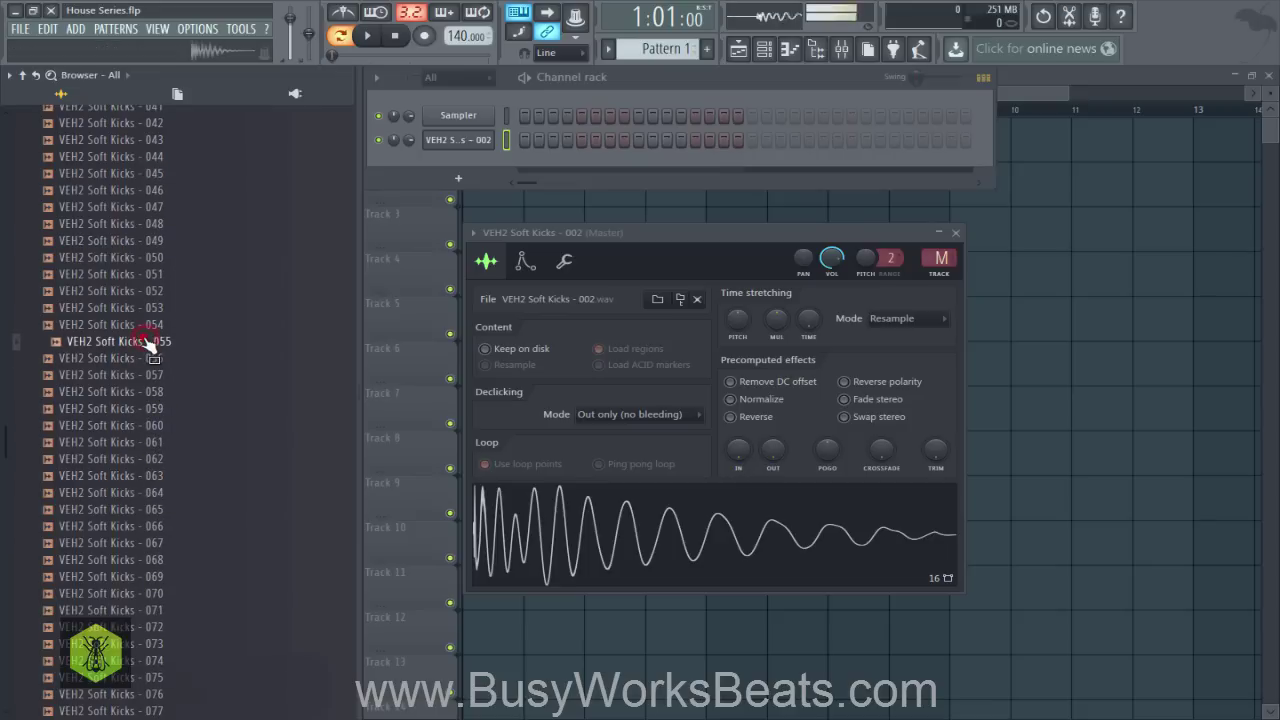
{"action": "key", "text": "Down"}
{"action": "key", "text": "Down"}
{"action": "key", "text": "Down"}
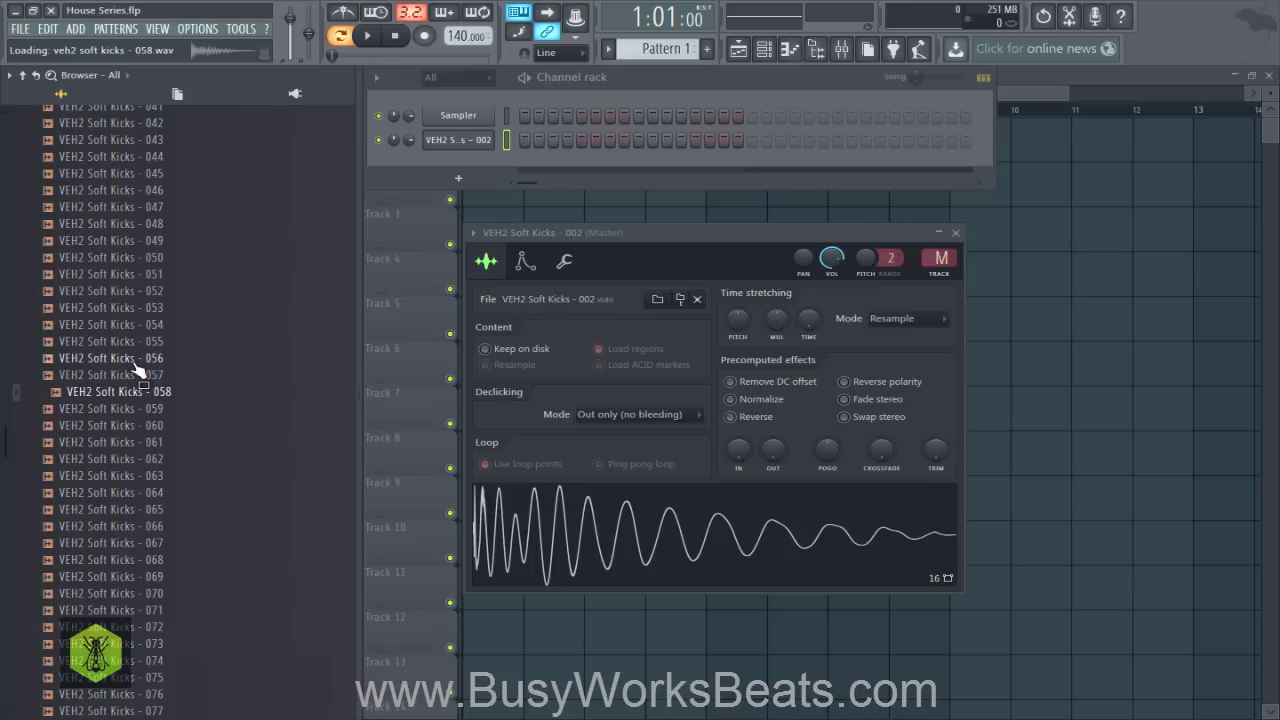
{"action": "key", "text": "Down"}
{"action": "key", "text": "Down"}
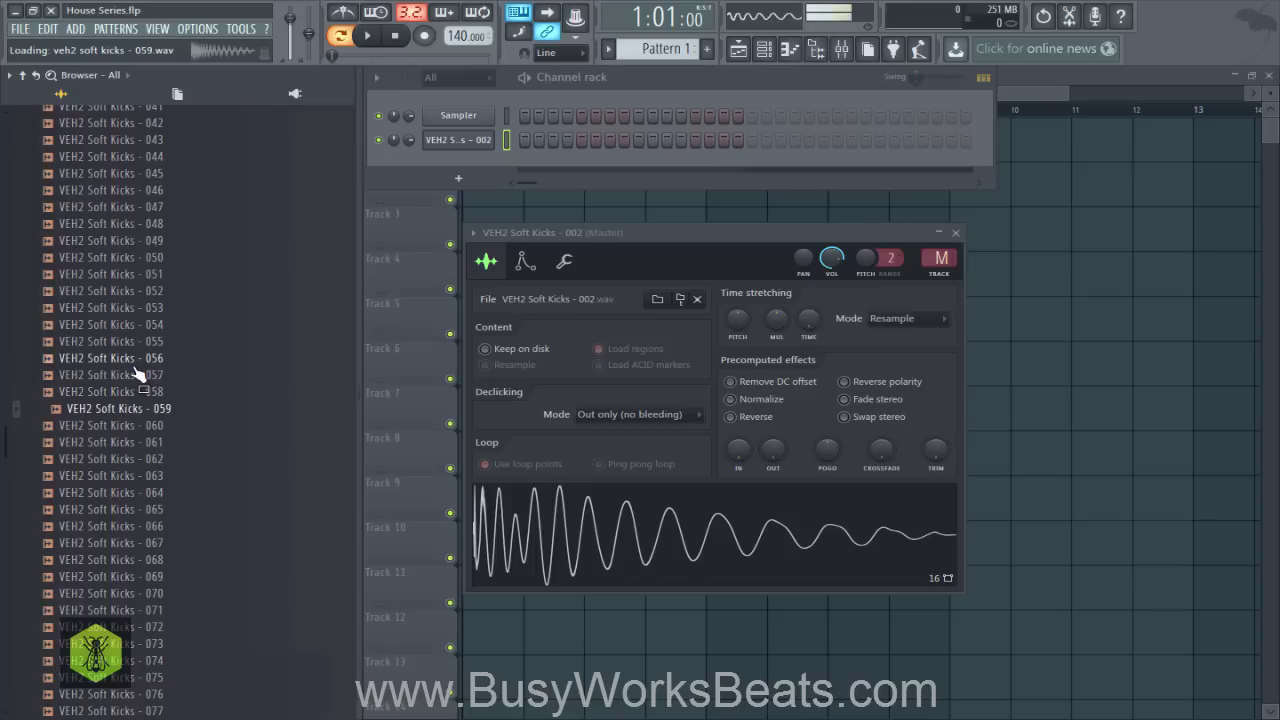
{"action": "right_click", "coordinate": [152, 424]}
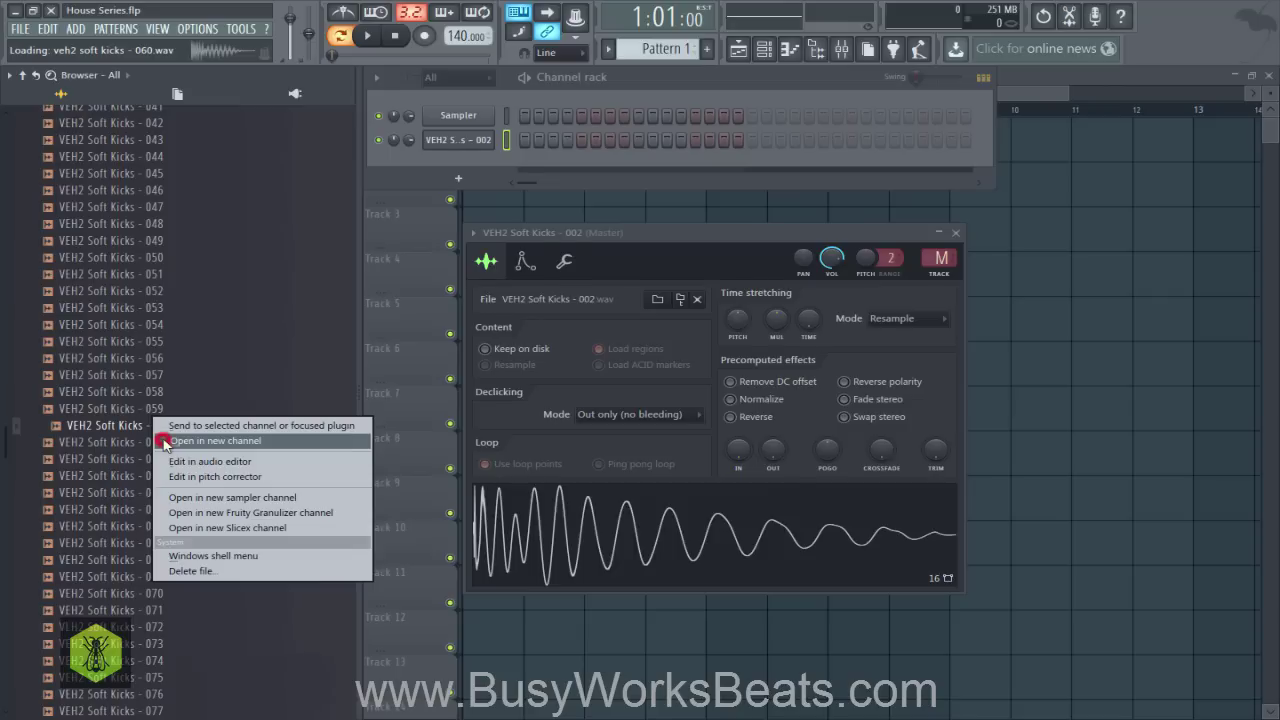
{"action": "left_click", "coordinate": [163, 441]}
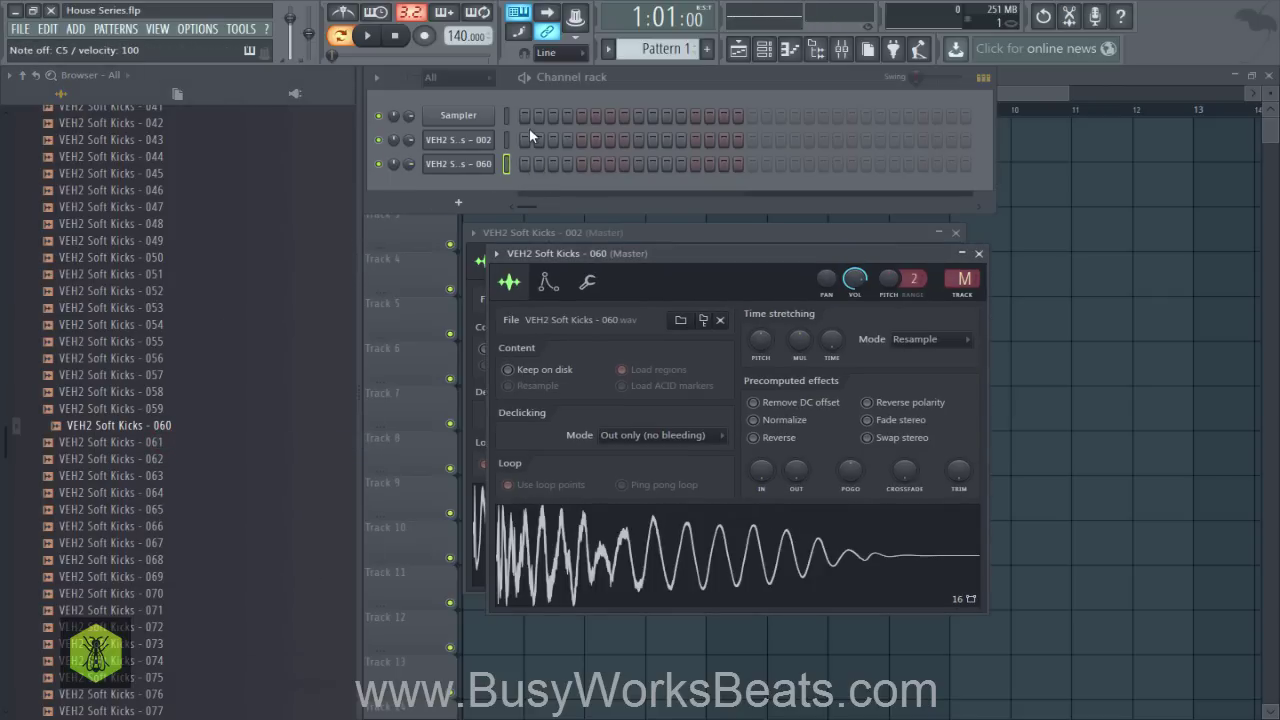
Collapse the VEH2 Soft Kicks and VEH2 Kicks folders in the browser.
{"action": "scroll", "coordinate": [150, 340], "scroll_direction": "up", "scroll_amount": 15}
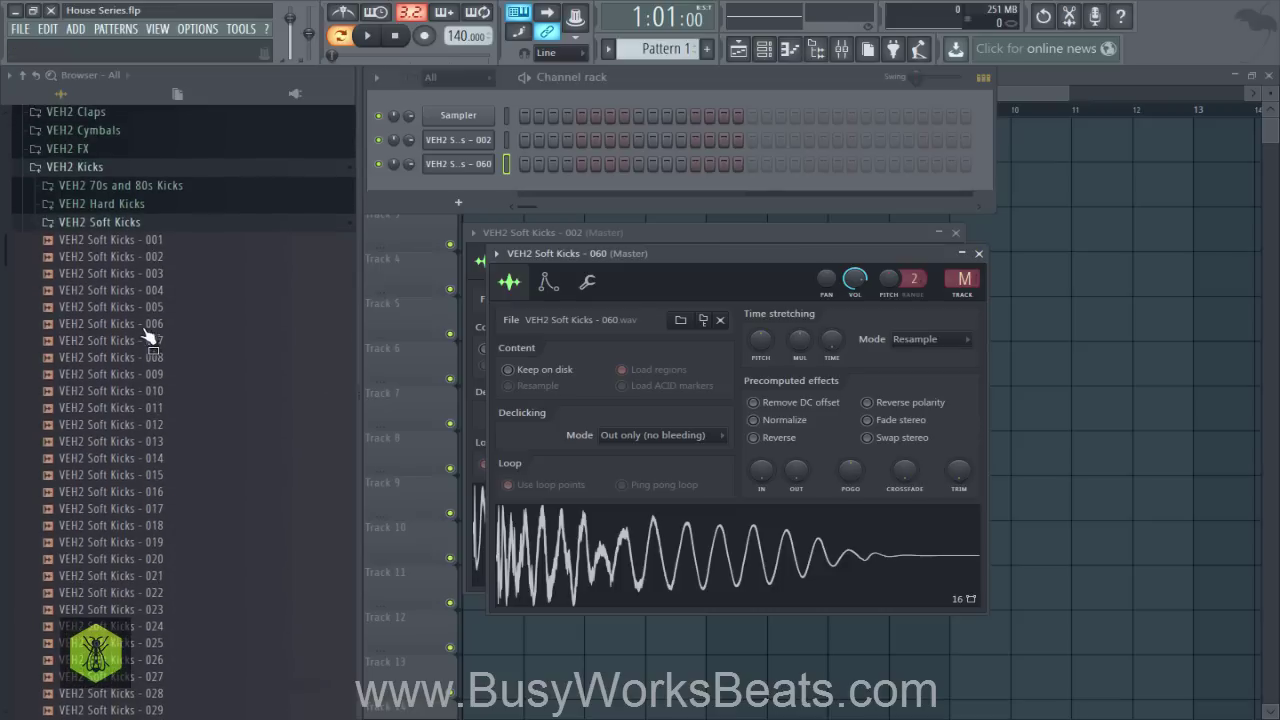
{"action": "left_click", "coordinate": [148, 222]}
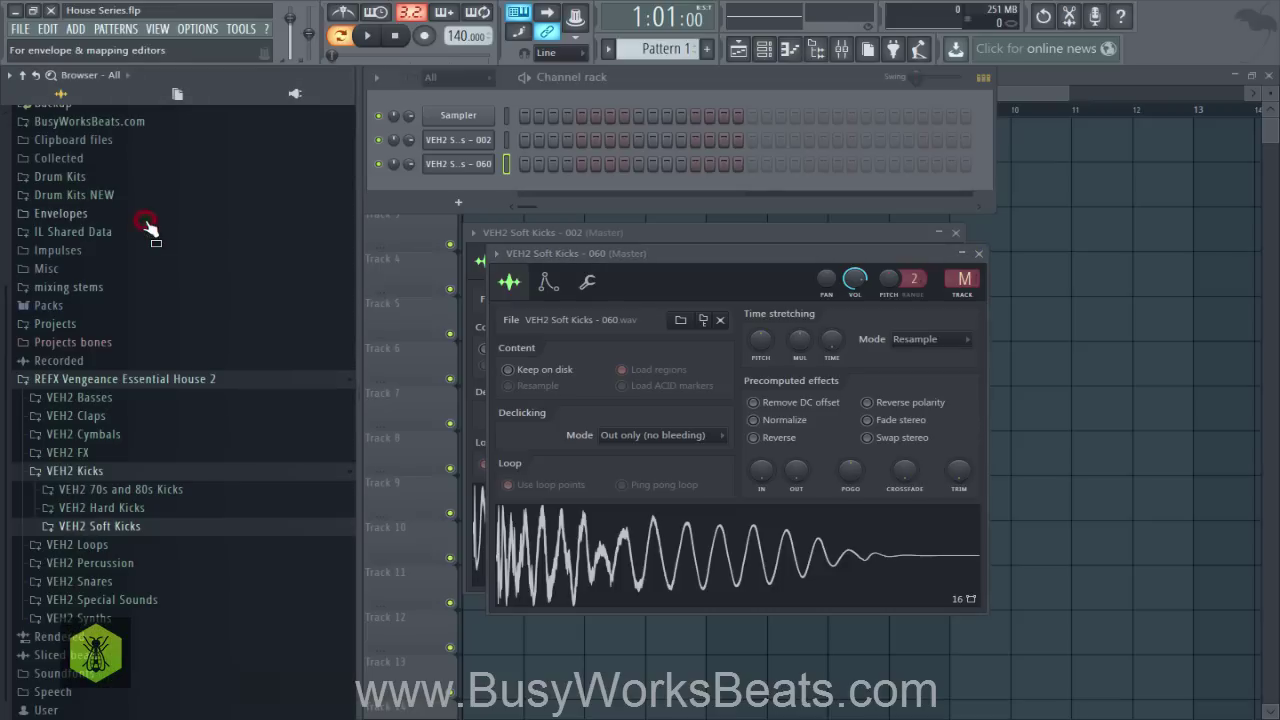
{"action": "left_click", "coordinate": [129, 475]}
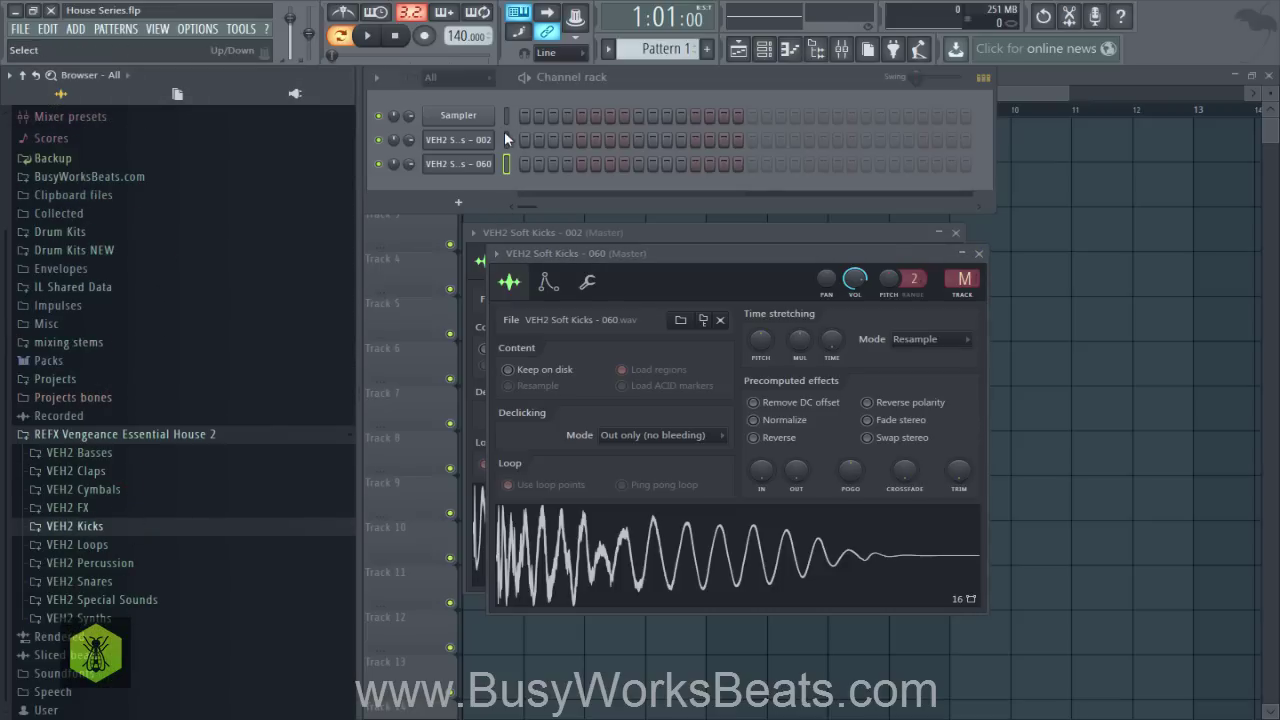
Delete the empty Sampler channel from the channel rack and select the VEH2 Soft Kicks - 060 channel.
{"action": "right_click", "coordinate": [476, 116]}
{"action": "left_click", "coordinate": [526, 239]}
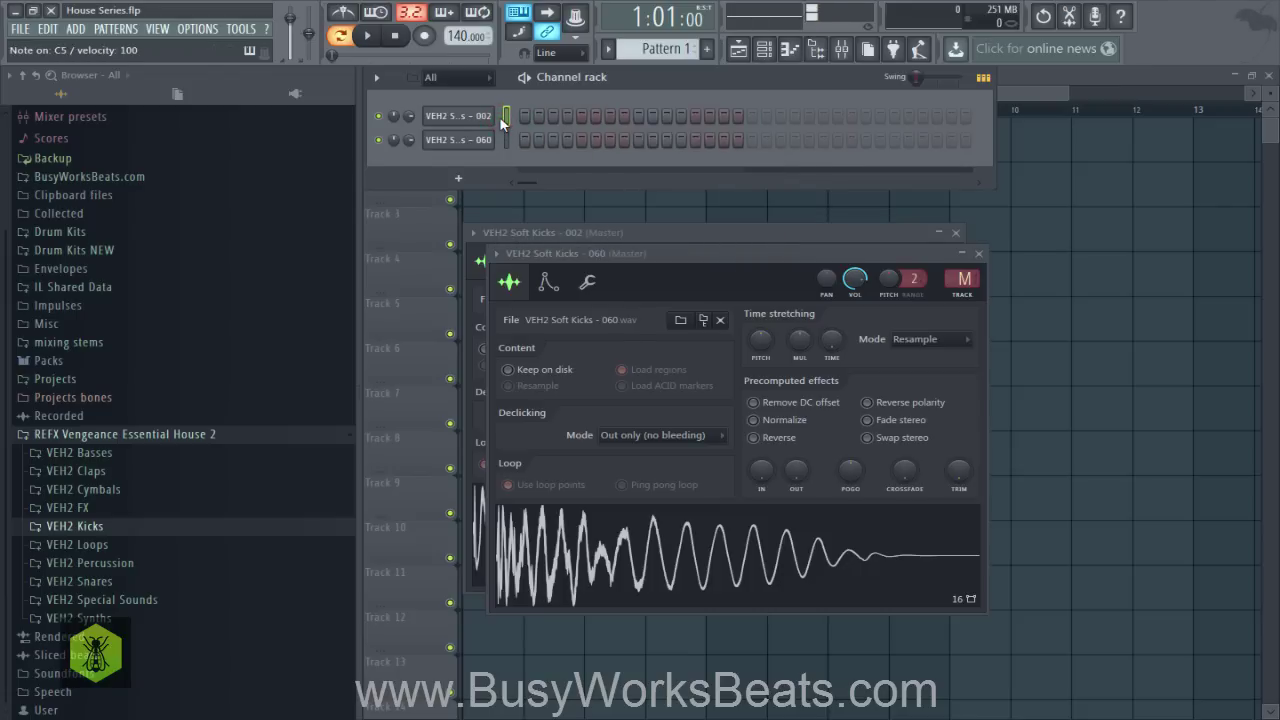
{"action": "left_click", "coordinate": [507, 140]}
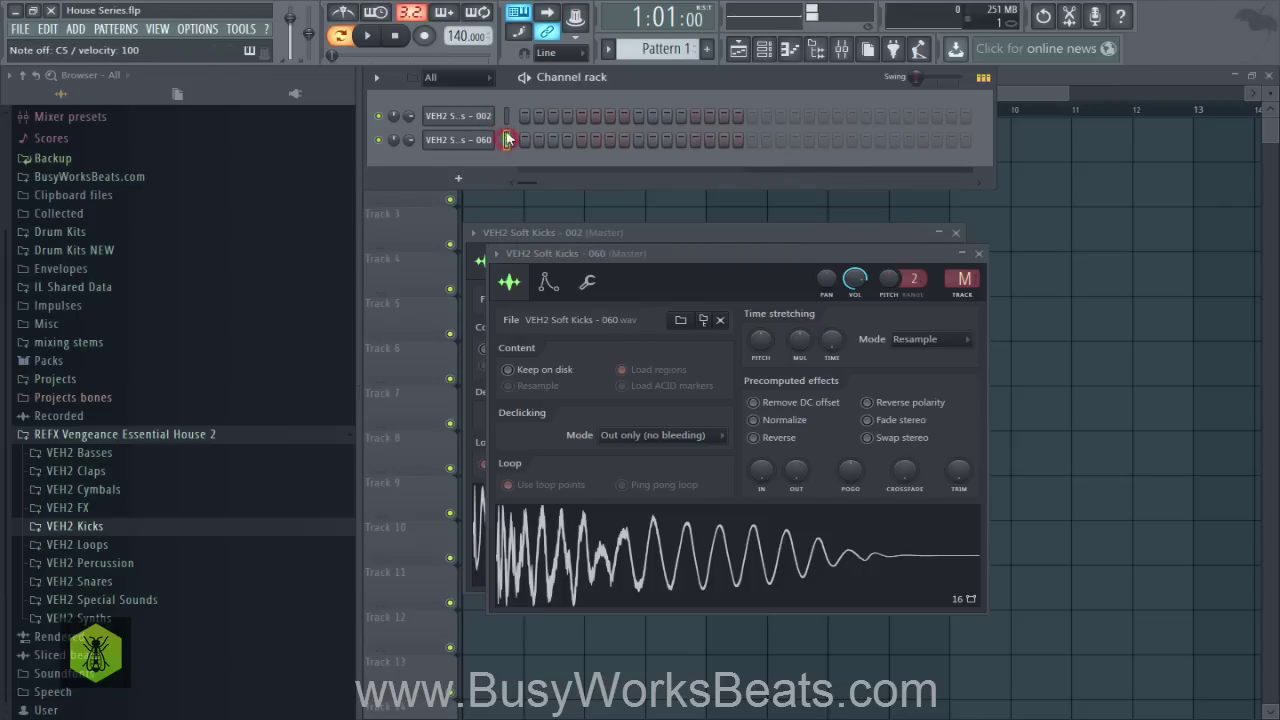
Select the VEH2 Soft Kicks - 002 channel, then open the VEH2 Snares folder and audition snares 001 through 003.
{"action": "left_click", "coordinate": [507, 116]}
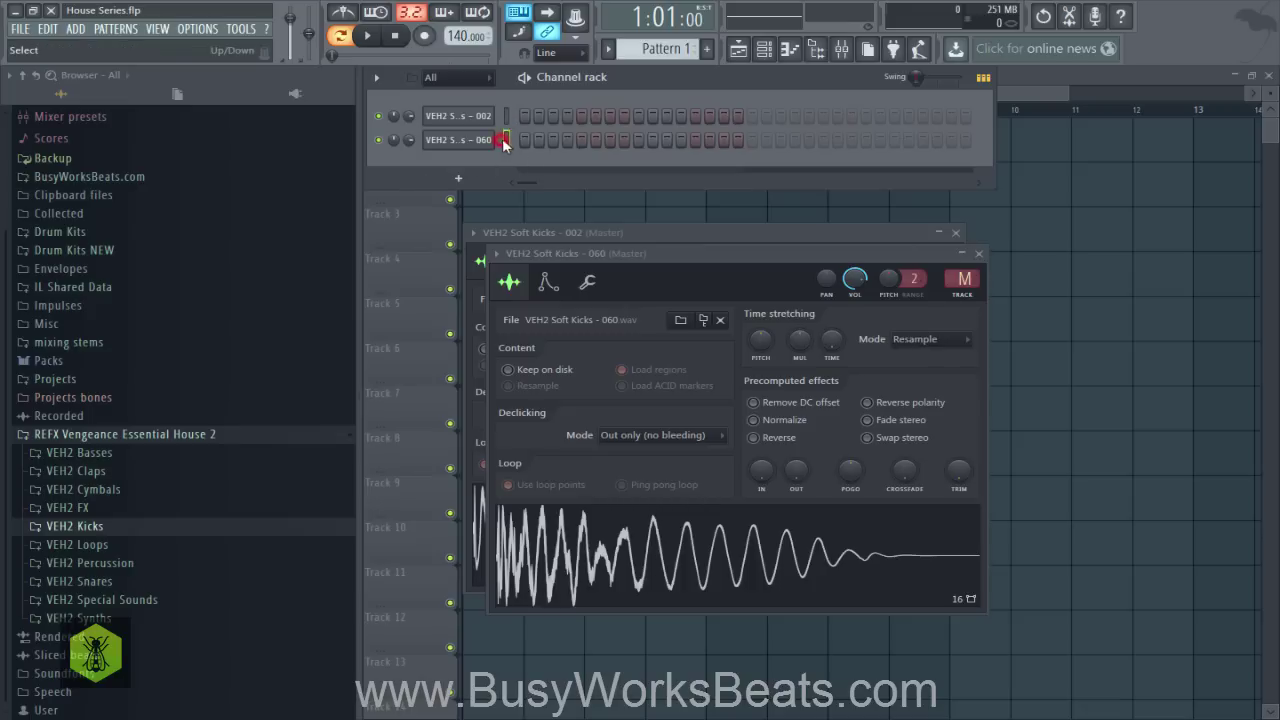
{"action": "left_click", "coordinate": [93, 581]}
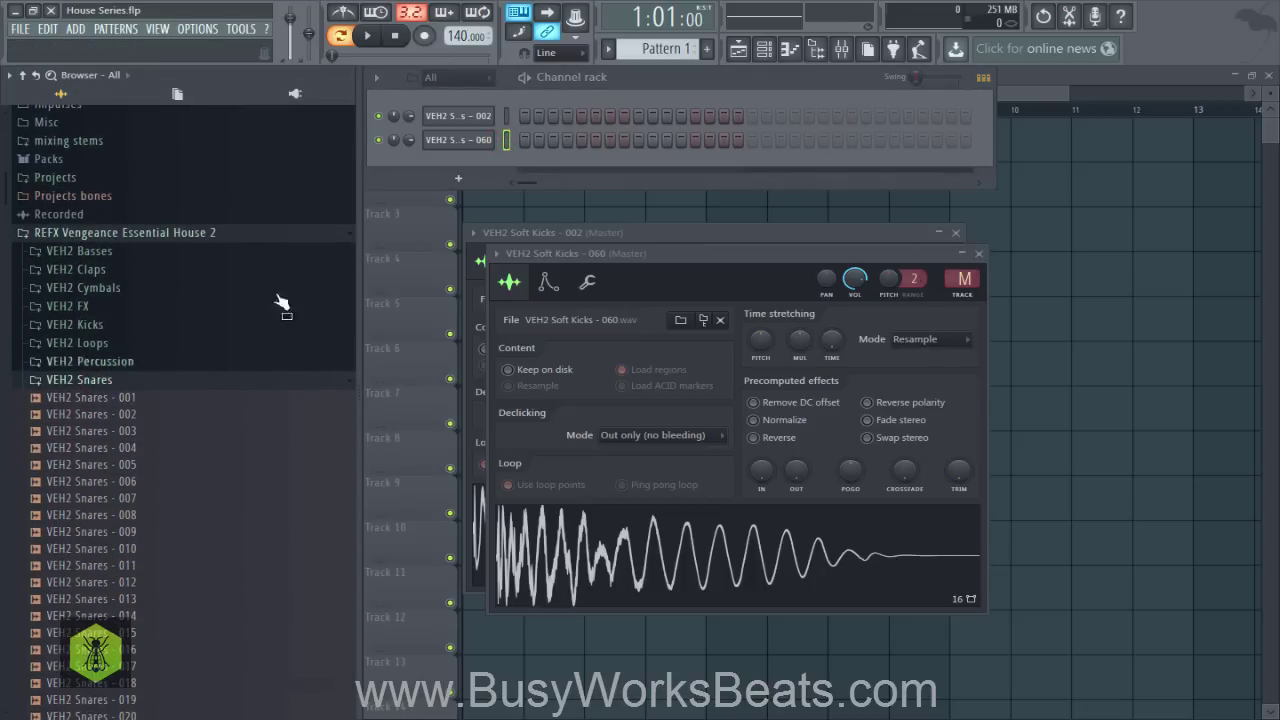
{"action": "left_click", "coordinate": [163, 402]}
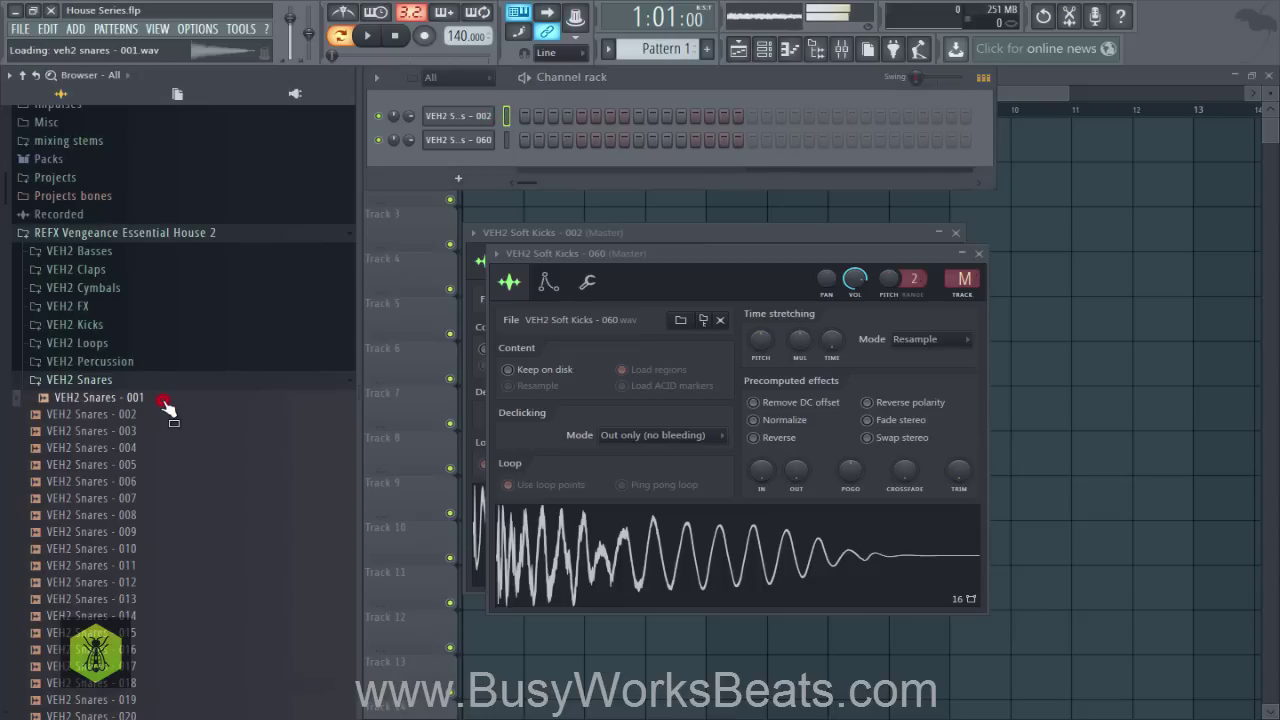
{"action": "left_click", "coordinate": [153, 412]}
{"action": "left_click", "coordinate": [143, 431]}
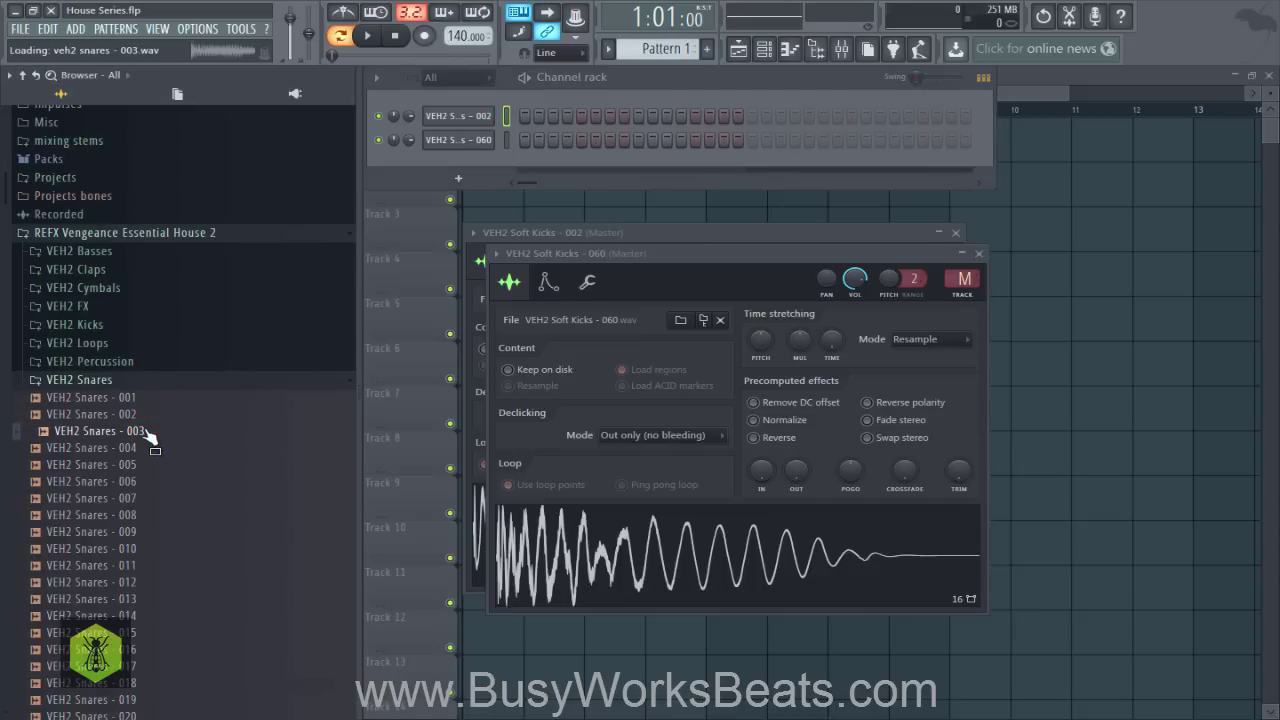
{"action": "left_click", "coordinate": [144, 414]}
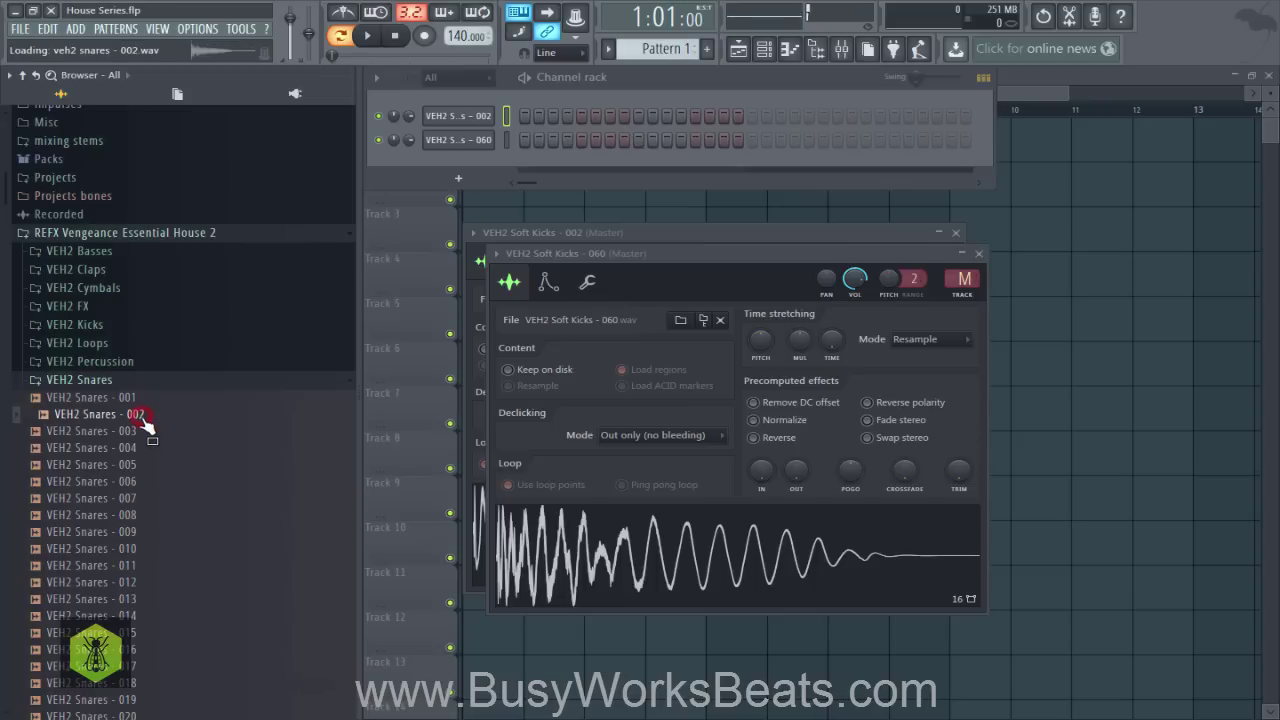
{"action": "left_click", "coordinate": [147, 431]}
{"action": "left_click", "coordinate": [144, 414]}
{"action": "left_click", "coordinate": [140, 399]}
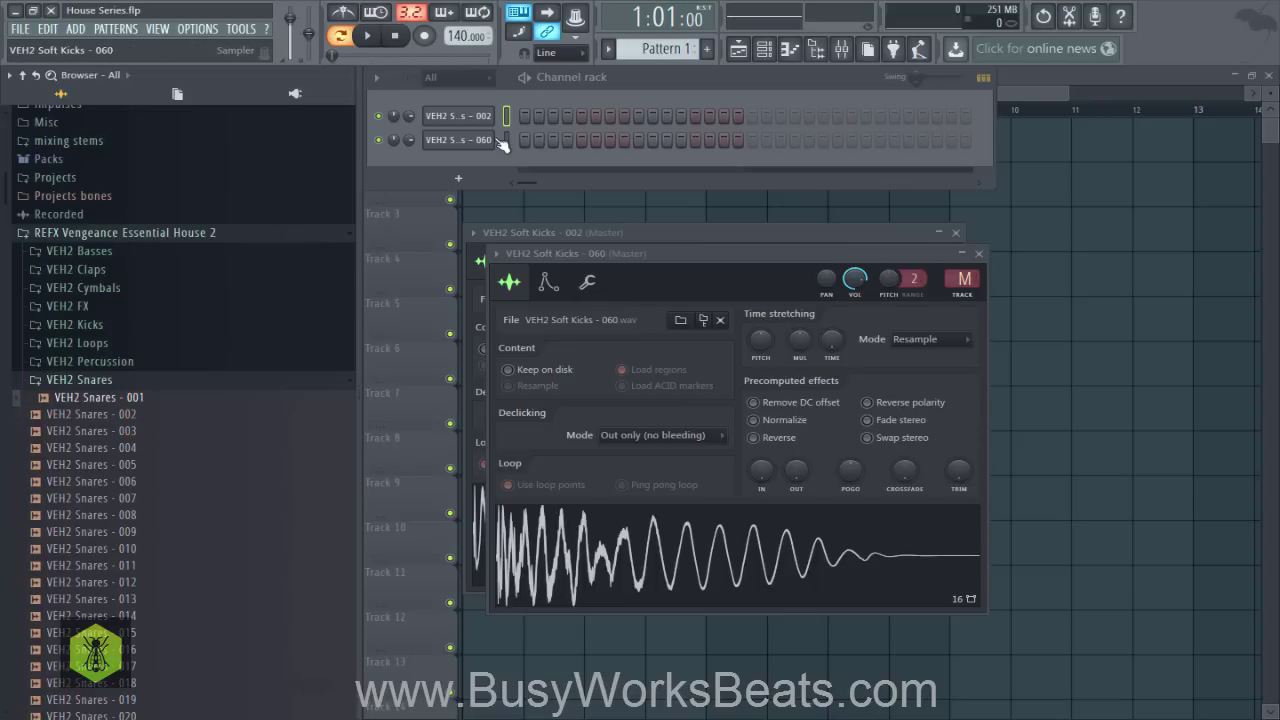
Audition the snare samples one after another, from VEH2 Snares - 004 through 010.
{"action": "left_click", "coordinate": [110, 449]}
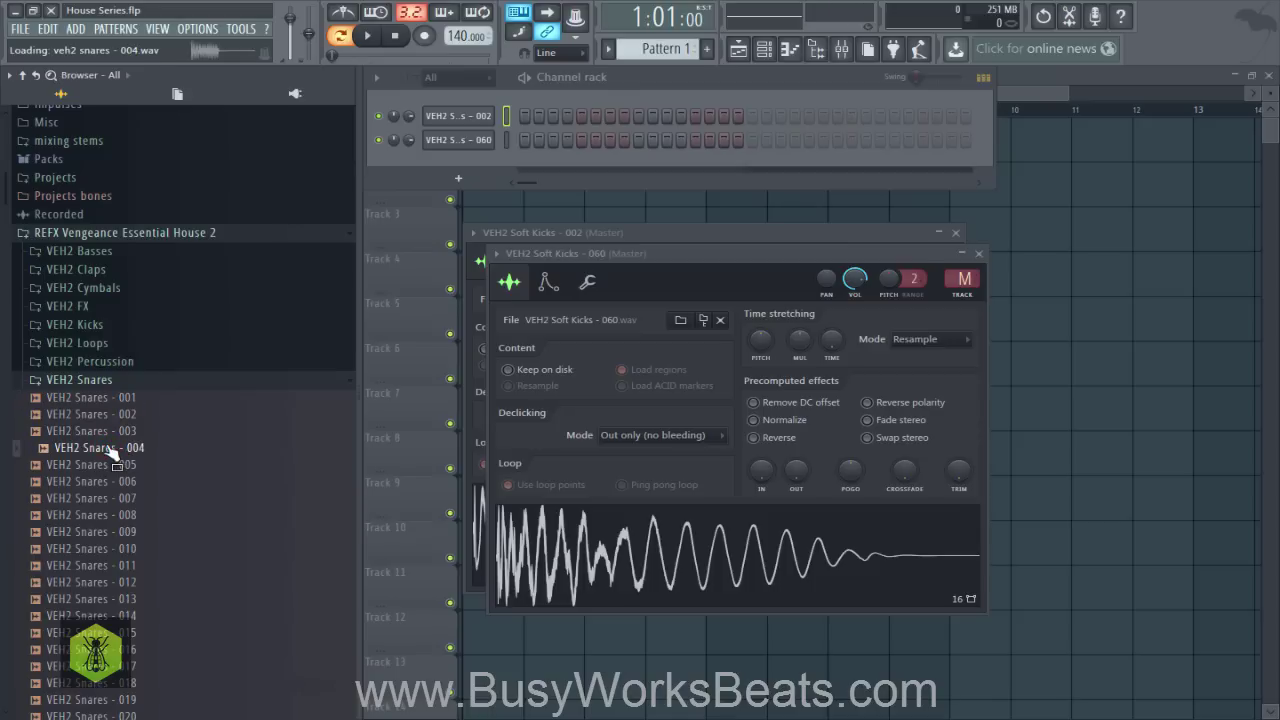
{"action": "key", "text": "Down"}
{"action": "key", "text": "Down"}
{"action": "key", "text": "Down"}
{"action": "key", "text": "Down"}
{"action": "key", "text": "Down"}
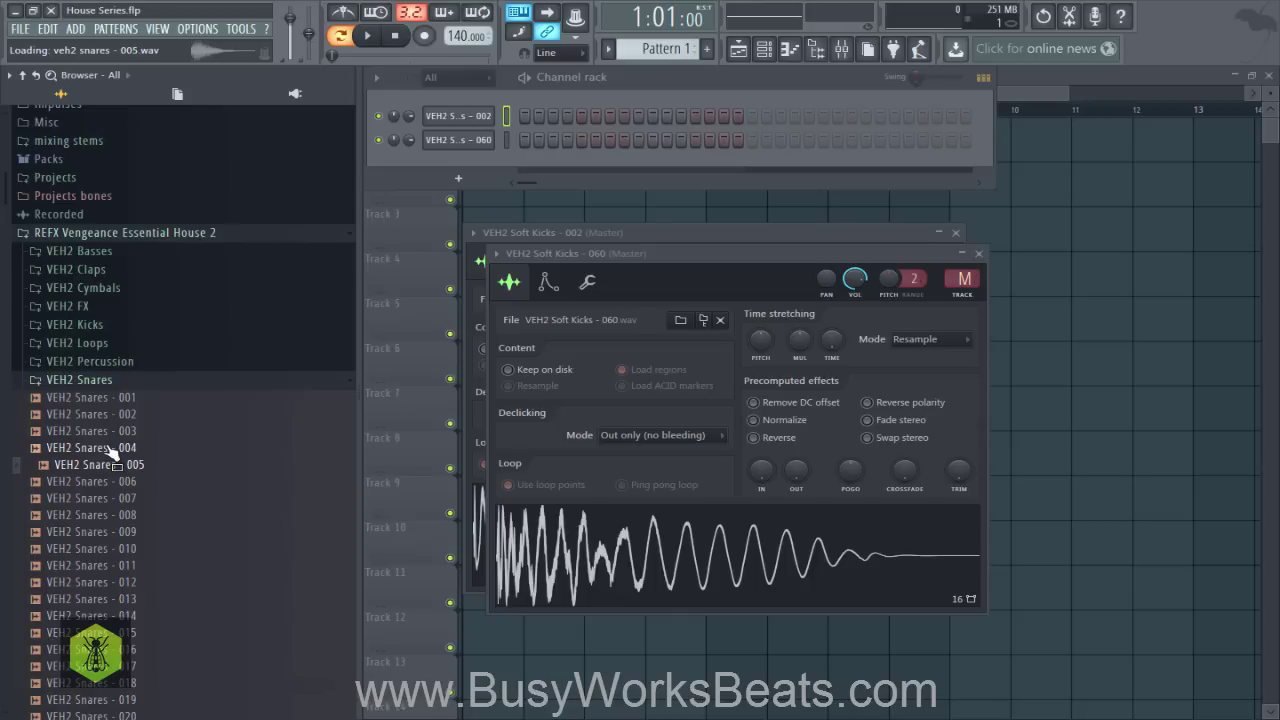
{"action": "key", "text": "Down"}
{"action": "key", "text": "Down"}
{"action": "key", "text": "Down"}
{"action": "key", "text": "Down"}
{"action": "key", "text": "Down"}
{"action": "key", "text": "Down"}
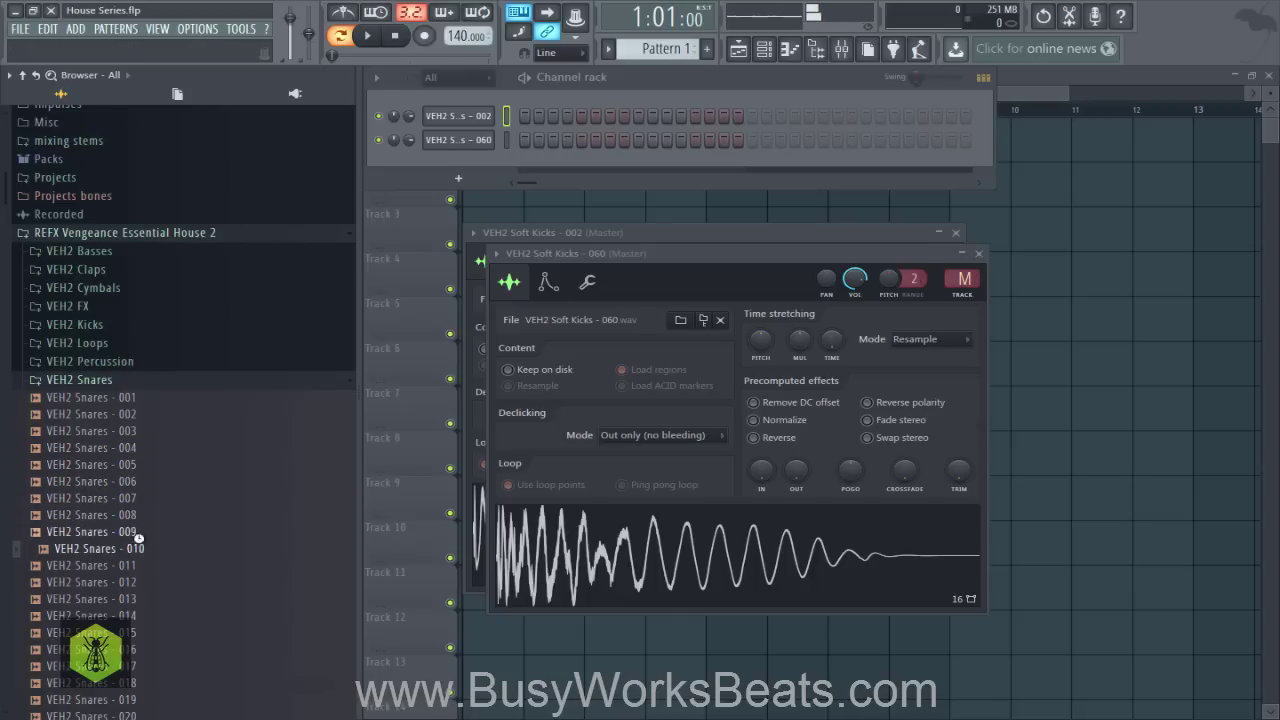
Audition the snares from 011 onward and open VEH2 Snares - 019 in a new channel.
{"action": "key", "text": "Down"}
{"action": "key", "text": "Down"}
{"action": "key", "text": "Down"}
{"action": "key", "text": "Down"}
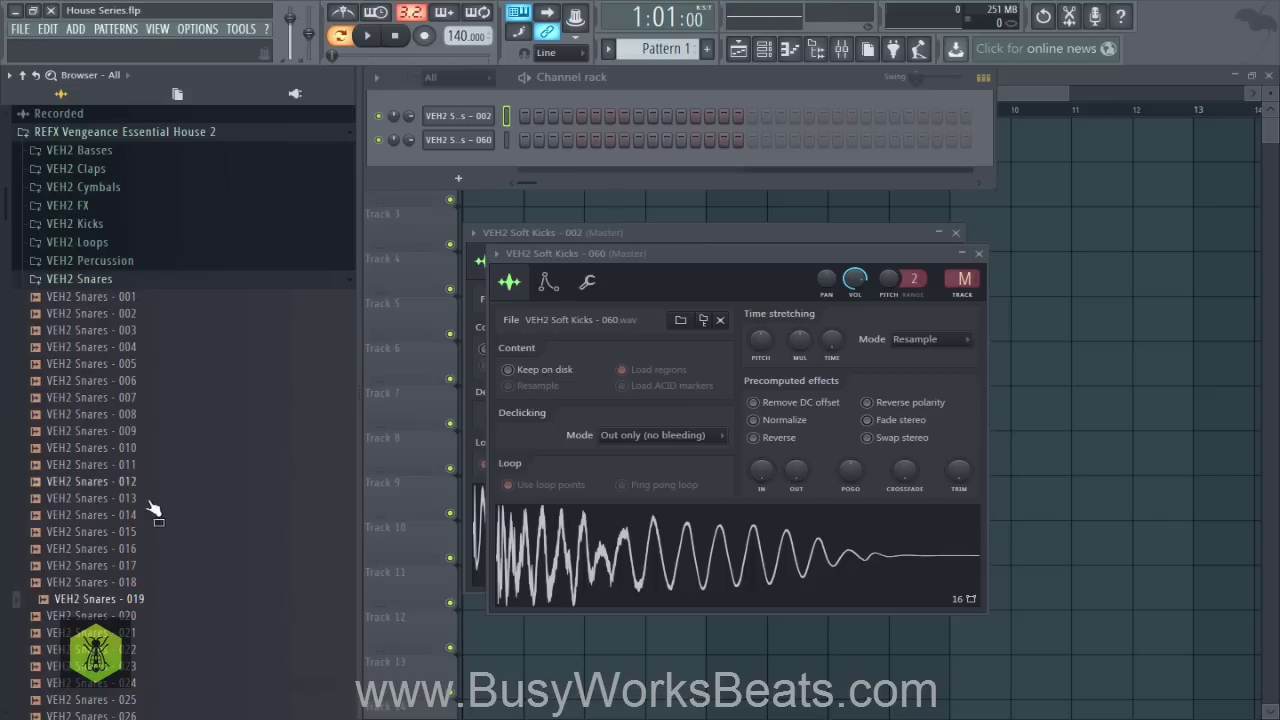
{"action": "right_click", "coordinate": [121, 598]}
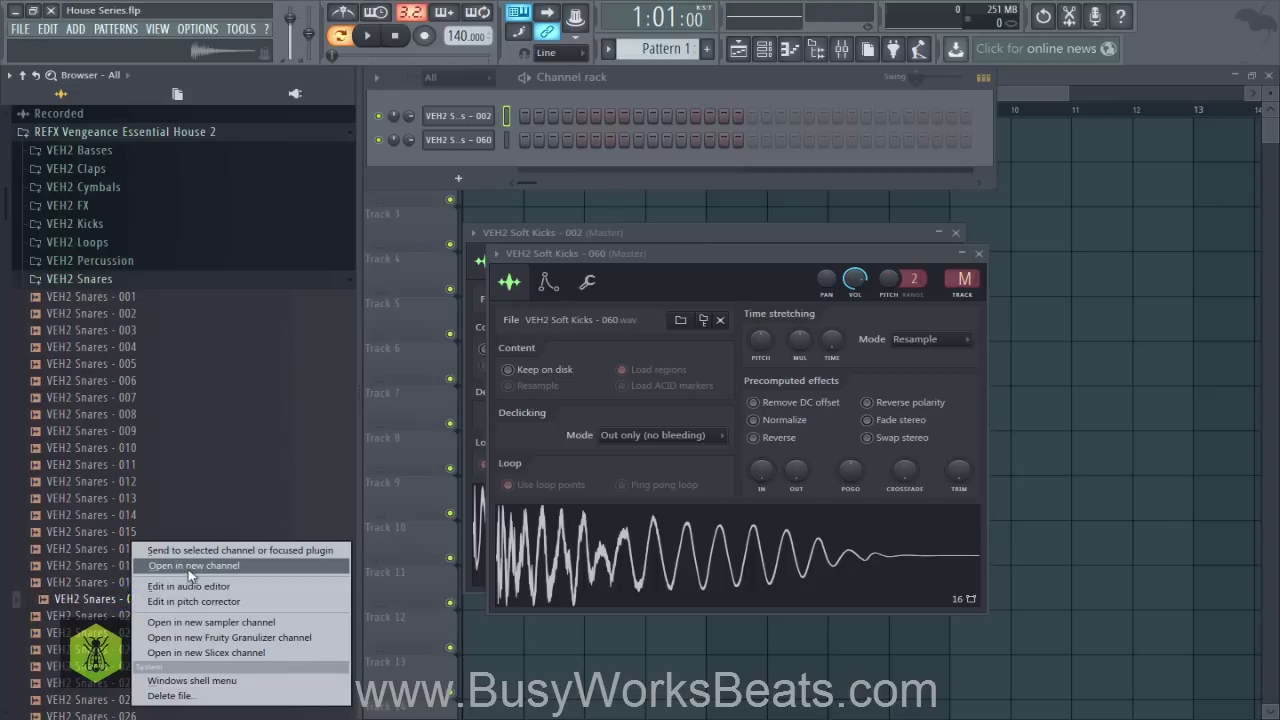
{"action": "left_click", "coordinate": [192, 569]}
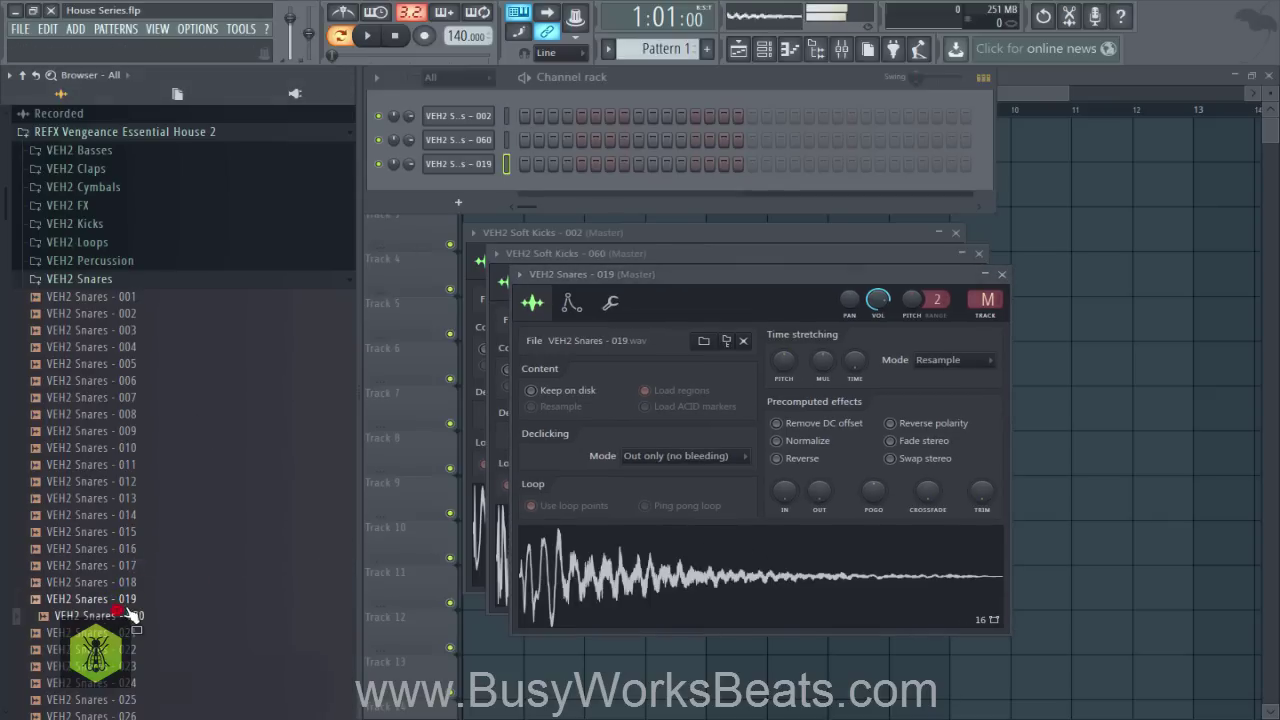
Audition the snare samples one after another, from VEH2 Snares - 021 through 029.
{"action": "scroll", "coordinate": [123, 600], "scroll_direction": "down", "scroll_amount": 4}
{"action": "left_click", "coordinate": [126, 436]}
{"action": "key", "text": "Down"}
{"action": "key", "text": "Down"}
{"action": "key", "text": "Down"}
{"action": "key", "text": "Down"}
{"action": "key", "text": "Down"}
{"action": "key", "text": "Down"}
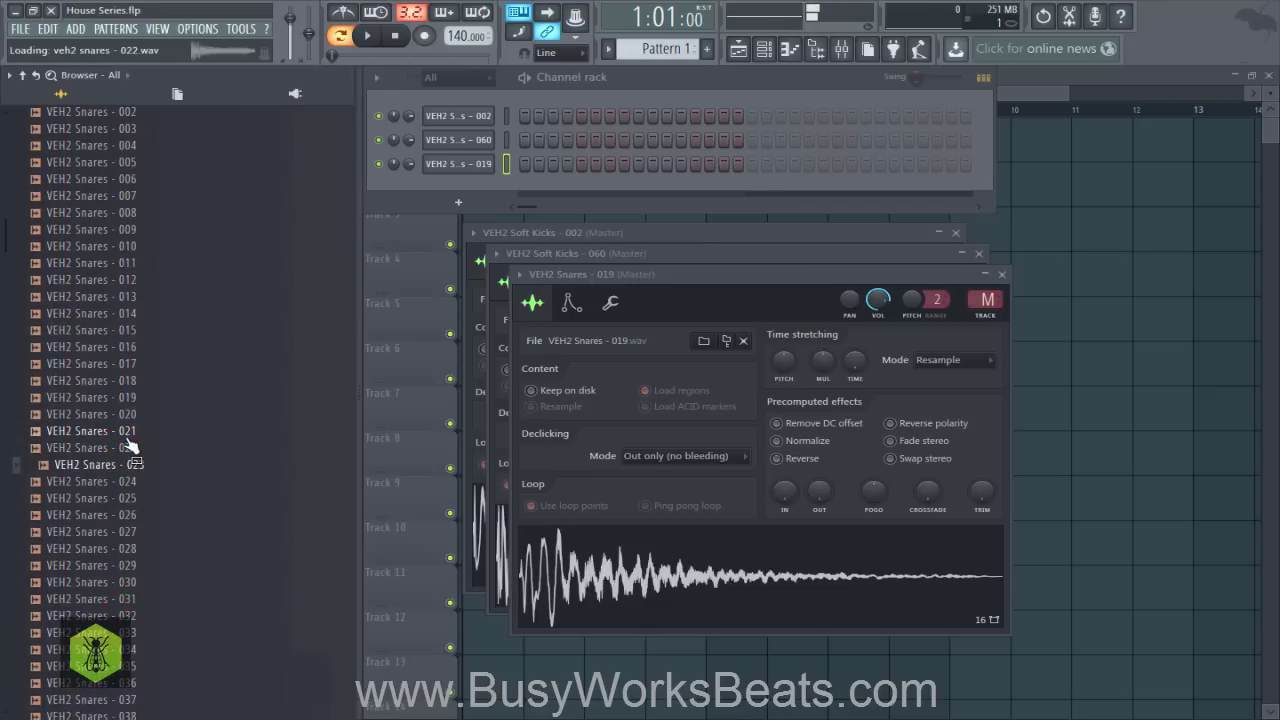
{"action": "key", "text": "Down"}
{"action": "key", "text": "Down"}
{"action": "key", "text": "Down"}
{"action": "key", "text": "Down"}
{"action": "key", "text": "Down"}
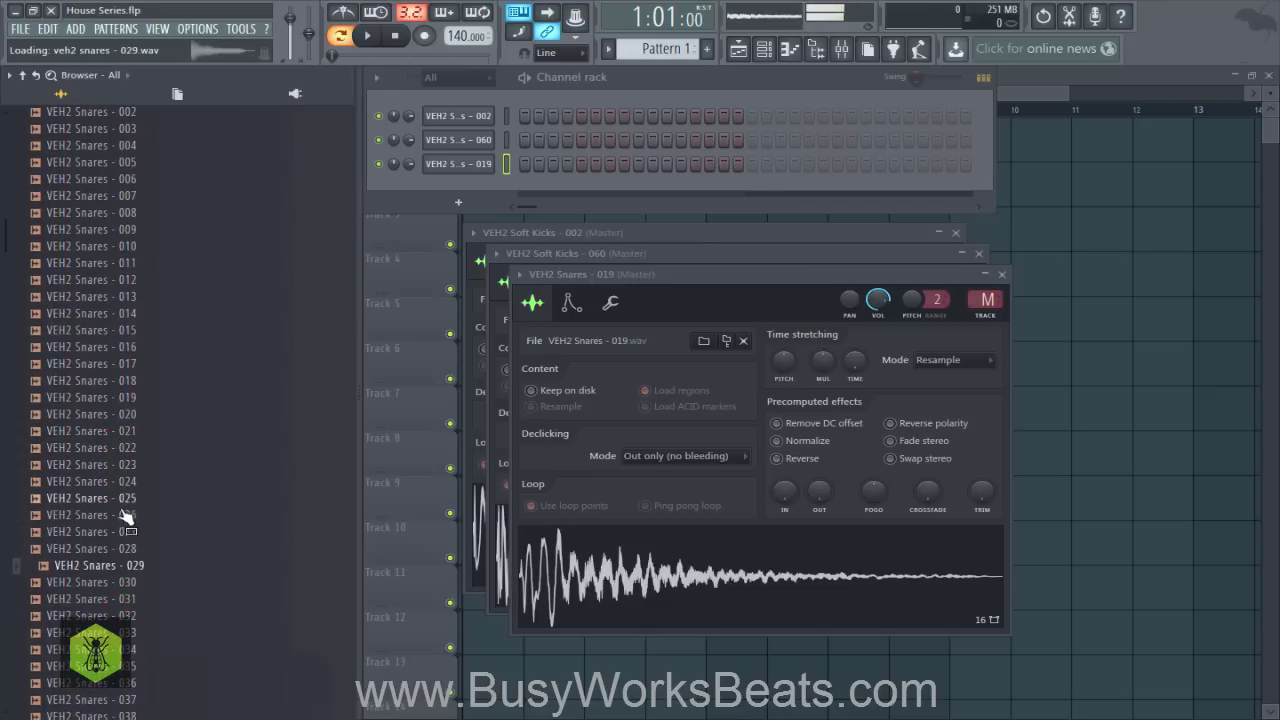
Audition VEH2 Snares - 031 and open it in a new channel.
{"action": "left_click", "coordinate": [118, 598]}
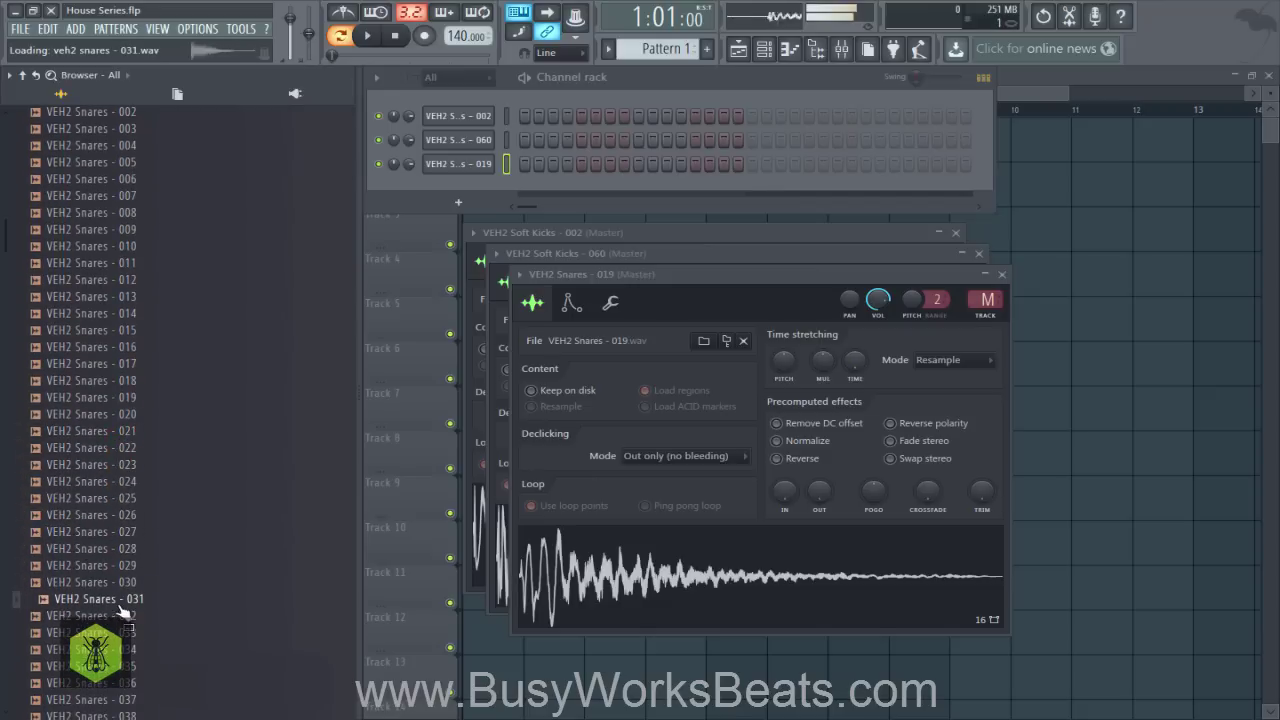
{"action": "right_click", "coordinate": [120, 598]}
{"action": "left_click", "coordinate": [147, 566]}
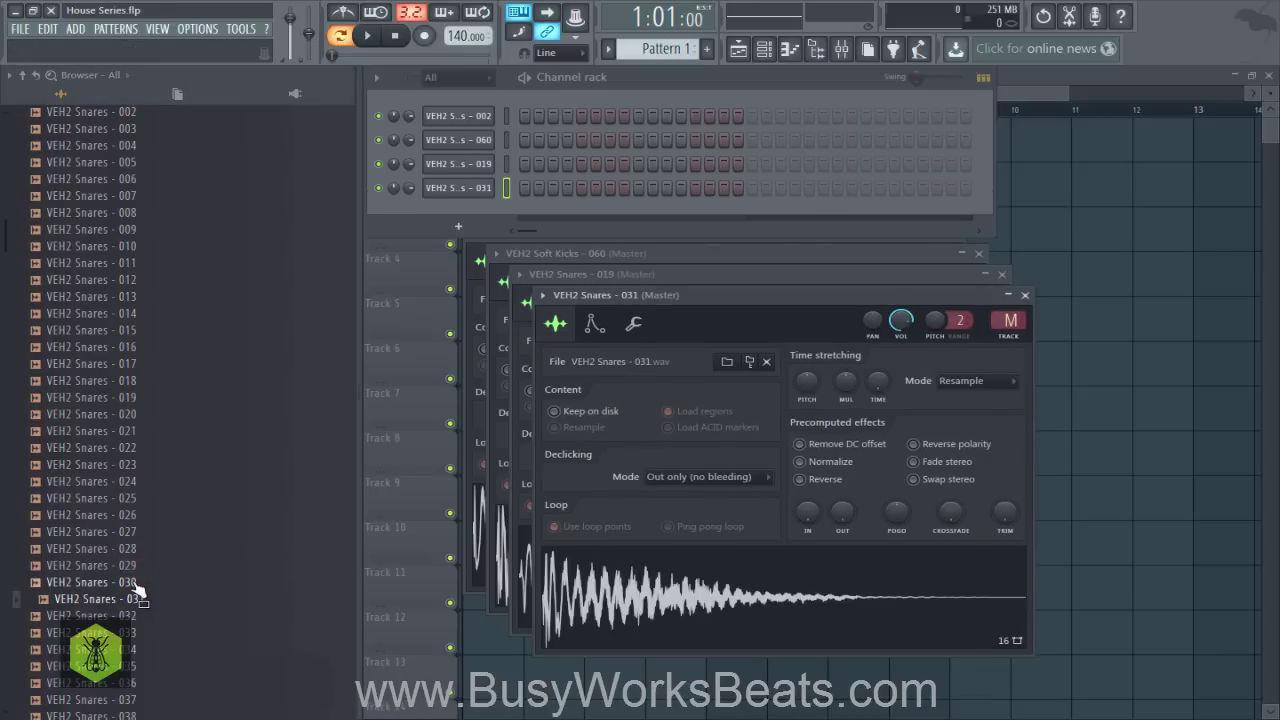
Audition the snare samples one after another, from VEH2 Snares - 032 through 049.
{"action": "key", "text": "Down"}
{"action": "key", "text": "Down"}
{"action": "key", "text": "Down"}
{"action": "key", "text": "Down"}
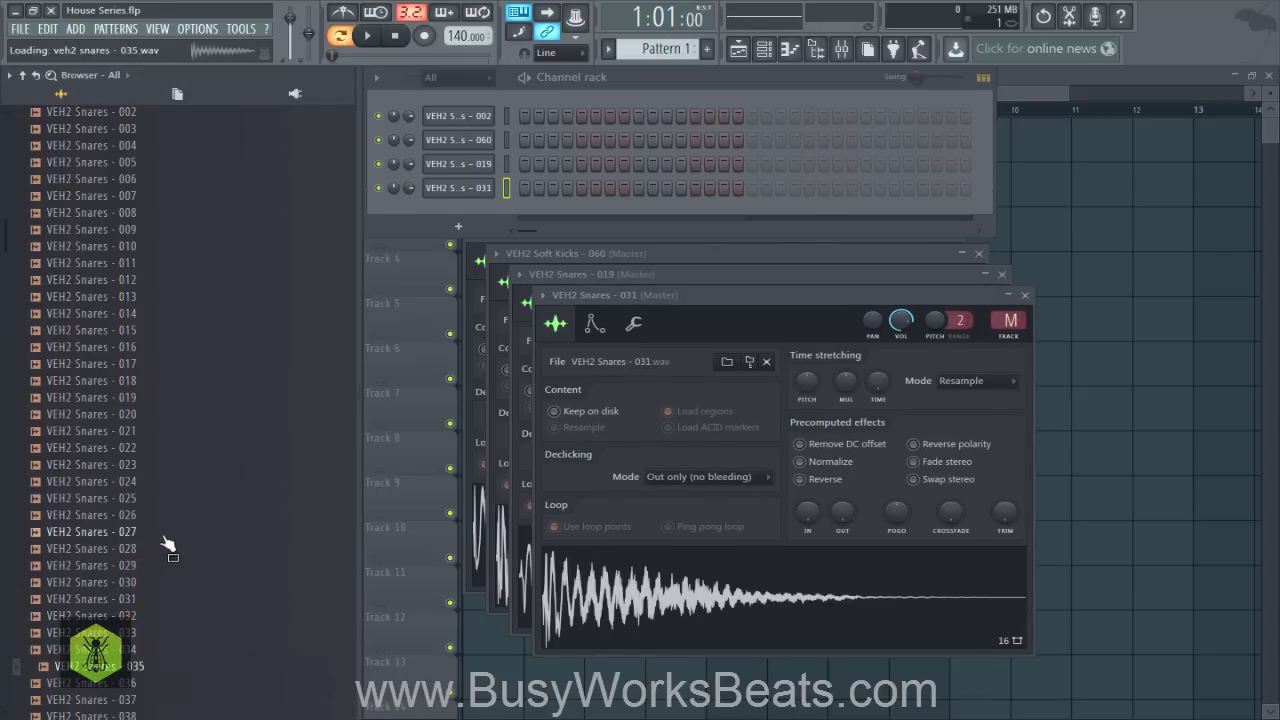
{"action": "key", "text": "Down"}
{"action": "key", "text": "Down"}
{"action": "key", "text": "Down"}
{"action": "key", "text": "Down"}
{"action": "key", "text": "Down"}
{"action": "key", "text": "Down"}
{"action": "key", "text": "Down"}
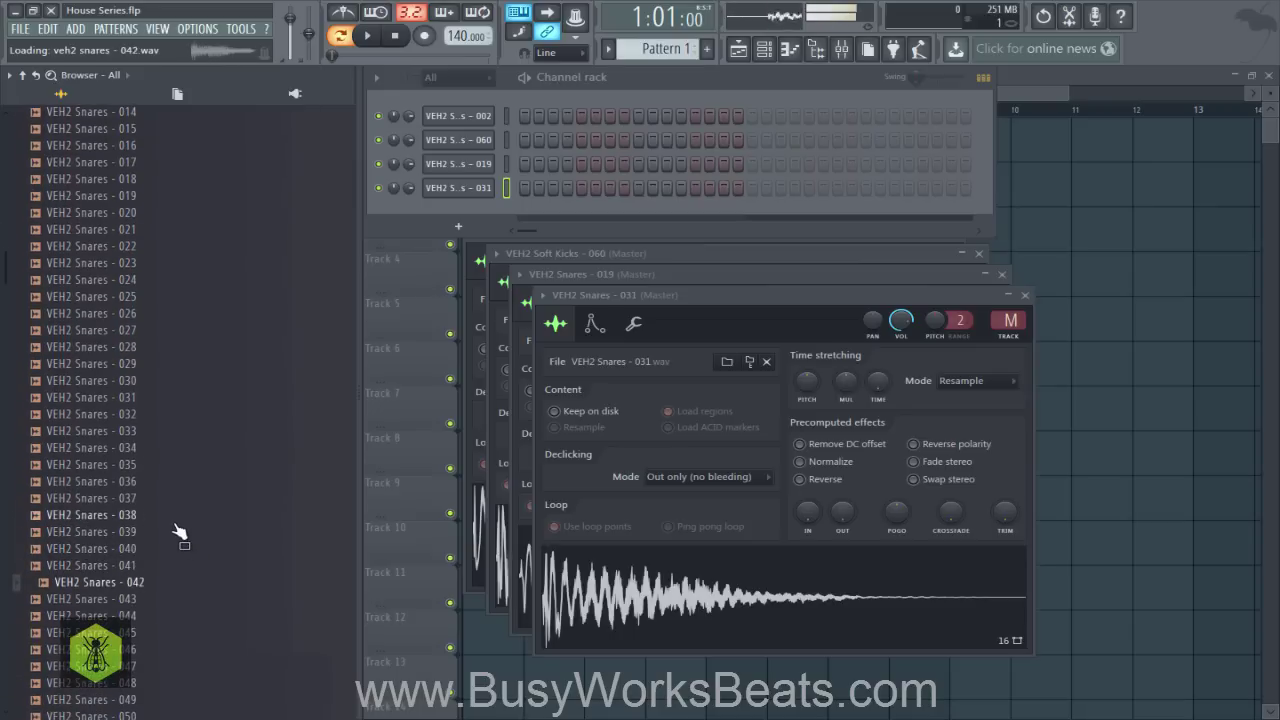
{"action": "key", "text": "Down"}
{"action": "key", "text": "Down"}
{"action": "key", "text": "Down"}
{"action": "key", "text": "Down"}
{"action": "key", "text": "Down"}
{"action": "key", "text": "Down"}
{"action": "key", "text": "Down"}
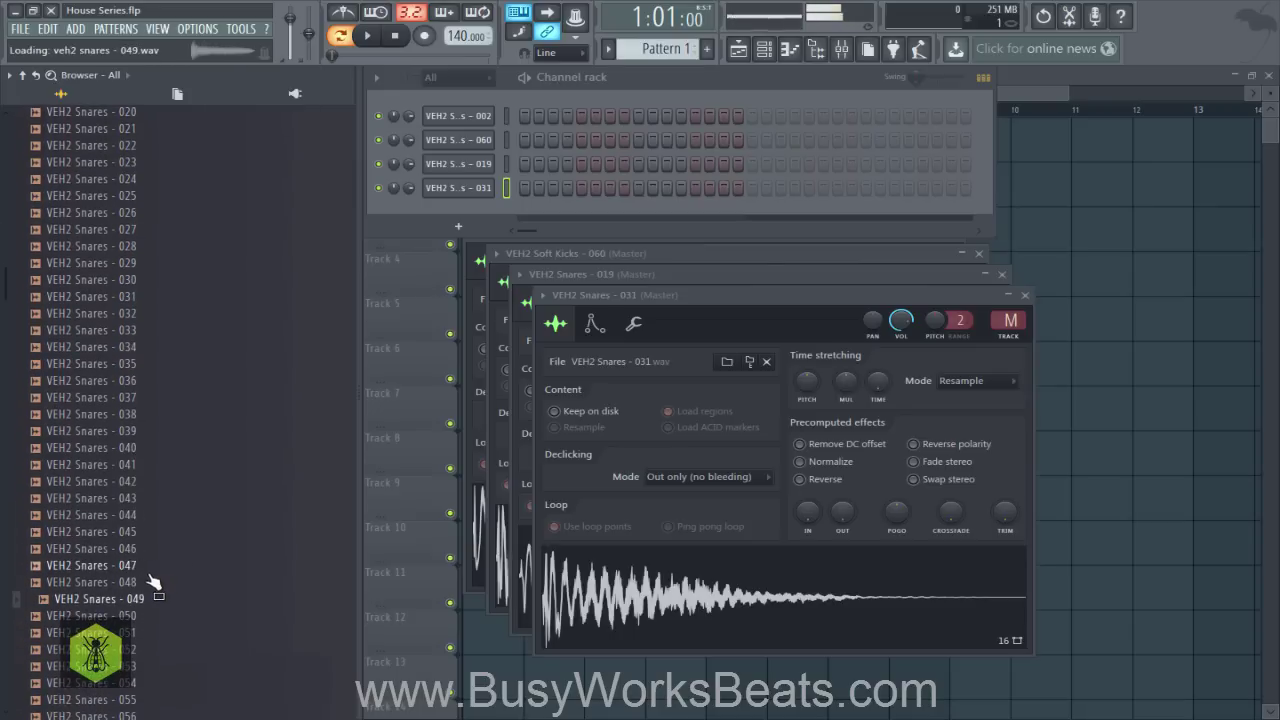
Audition VEH2 Snares - 047 again and open it in a new channel.
{"action": "left_click", "coordinate": [138, 567]}
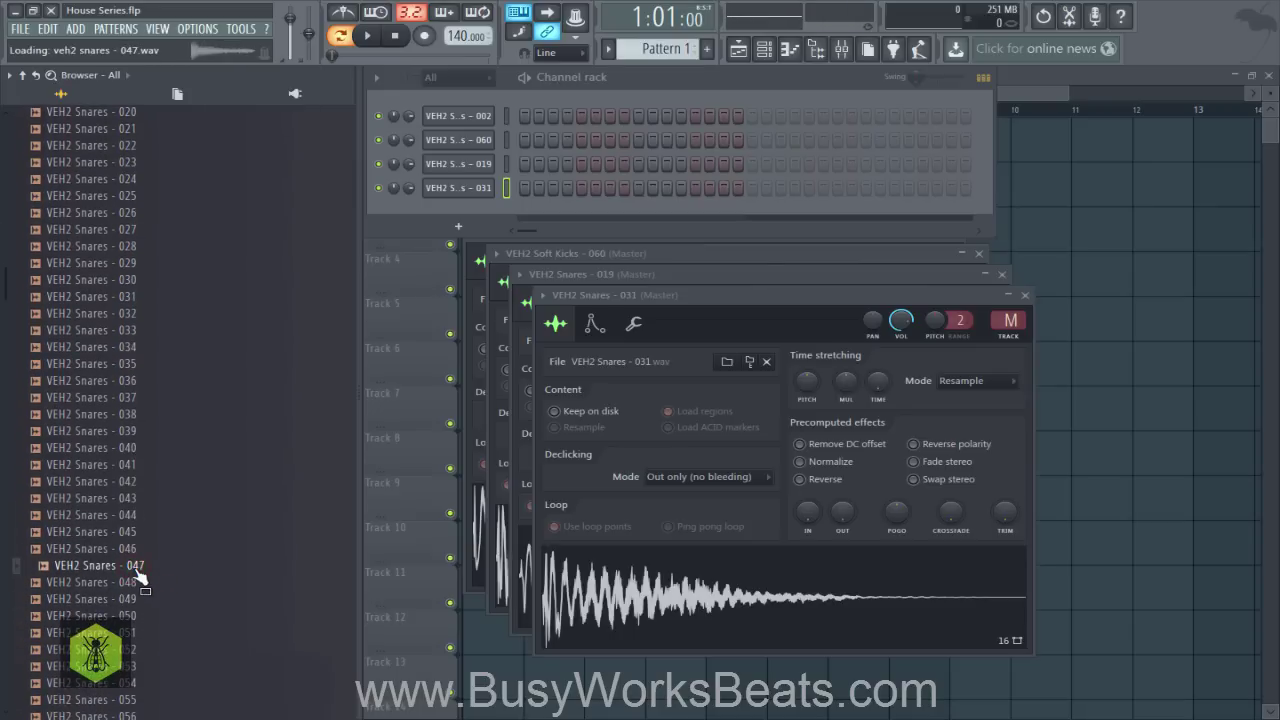
{"action": "left_click", "coordinate": [137, 569]}
{"action": "right_click", "coordinate": [138, 576]}
{"action": "left_click", "coordinate": [175, 640]}
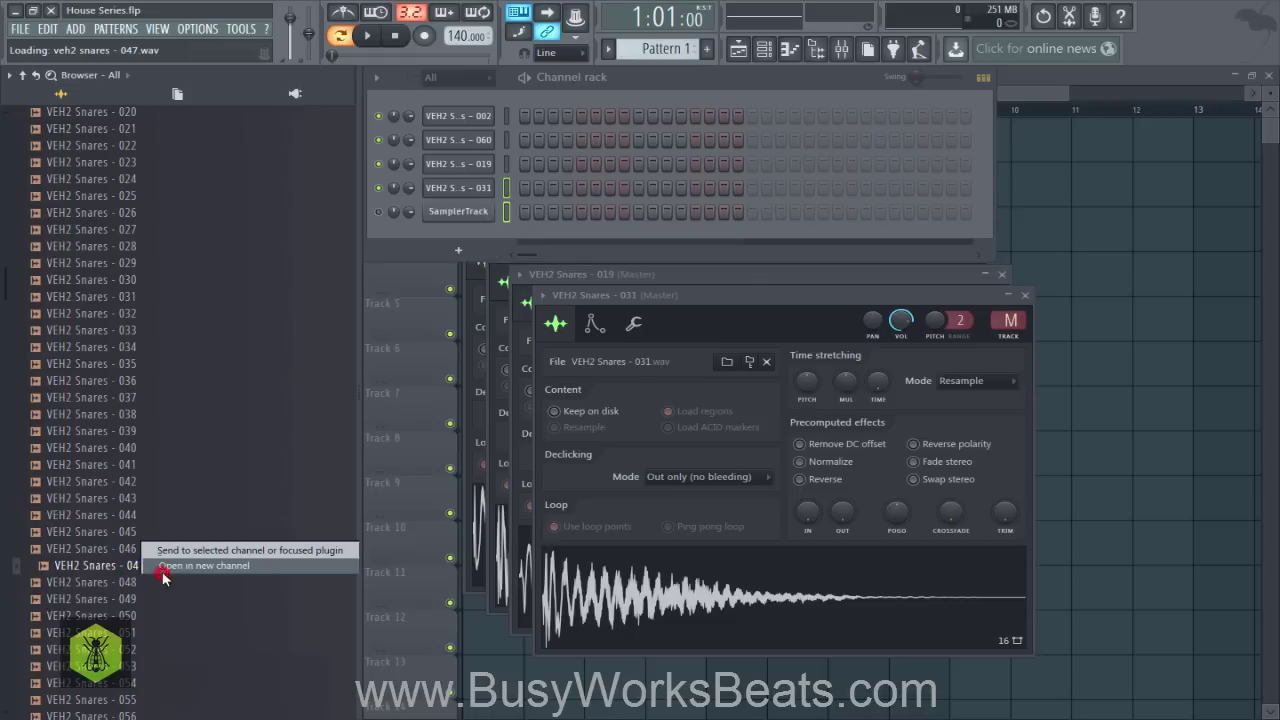
Collapse the VEH2 Snares folder in the browser.
{"action": "scroll", "coordinate": [187, 540], "scroll_direction": "up", "scroll_amount": 15}
{"action": "scroll", "coordinate": [166, 523], "scroll_direction": "down", "scroll_amount": 7}
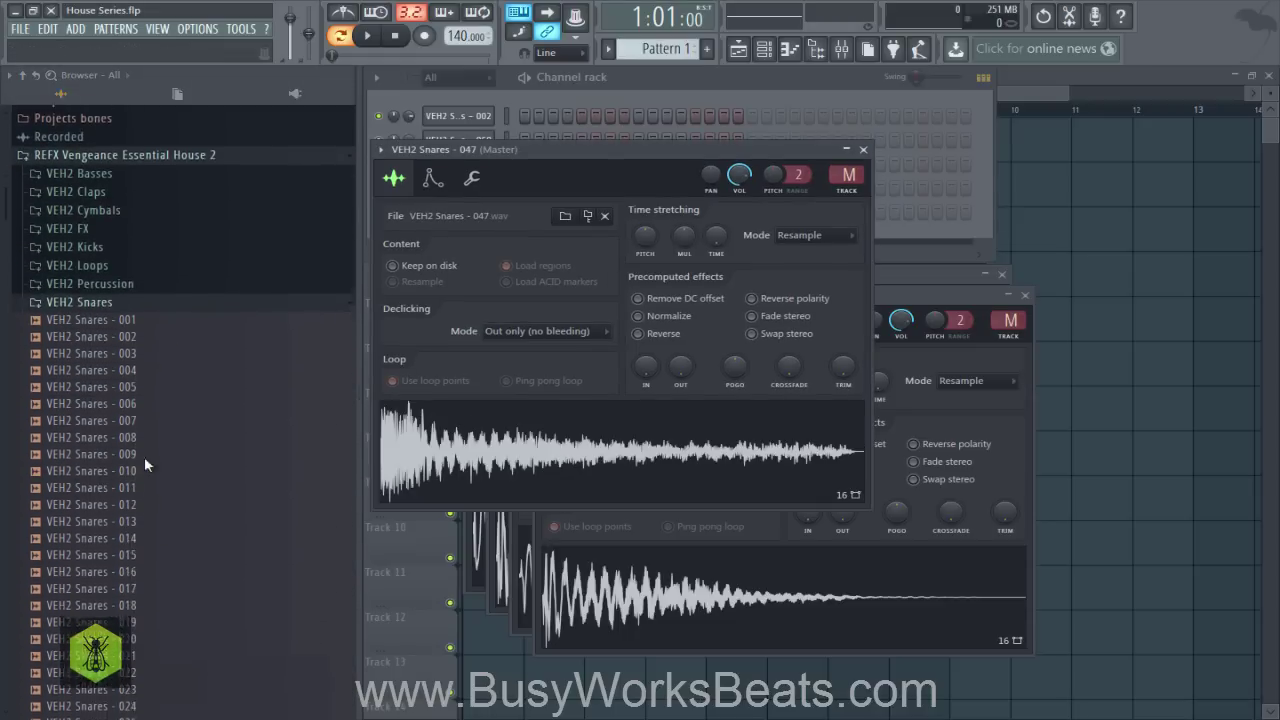
{"action": "left_click", "coordinate": [148, 285]}
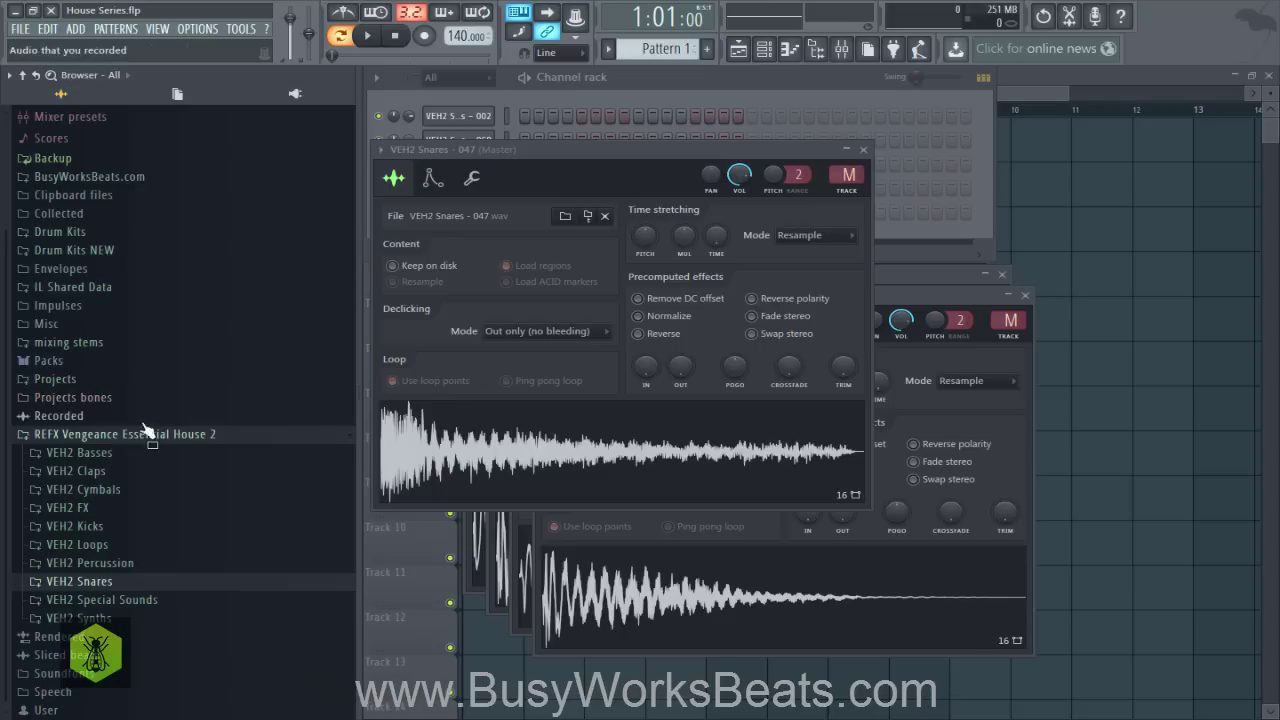
Audition the VEH2 Claps samples from 001, open VEH2 Claps - 007 in a new channel and collapse the claps folder.
{"action": "left_click", "coordinate": [122, 471]}
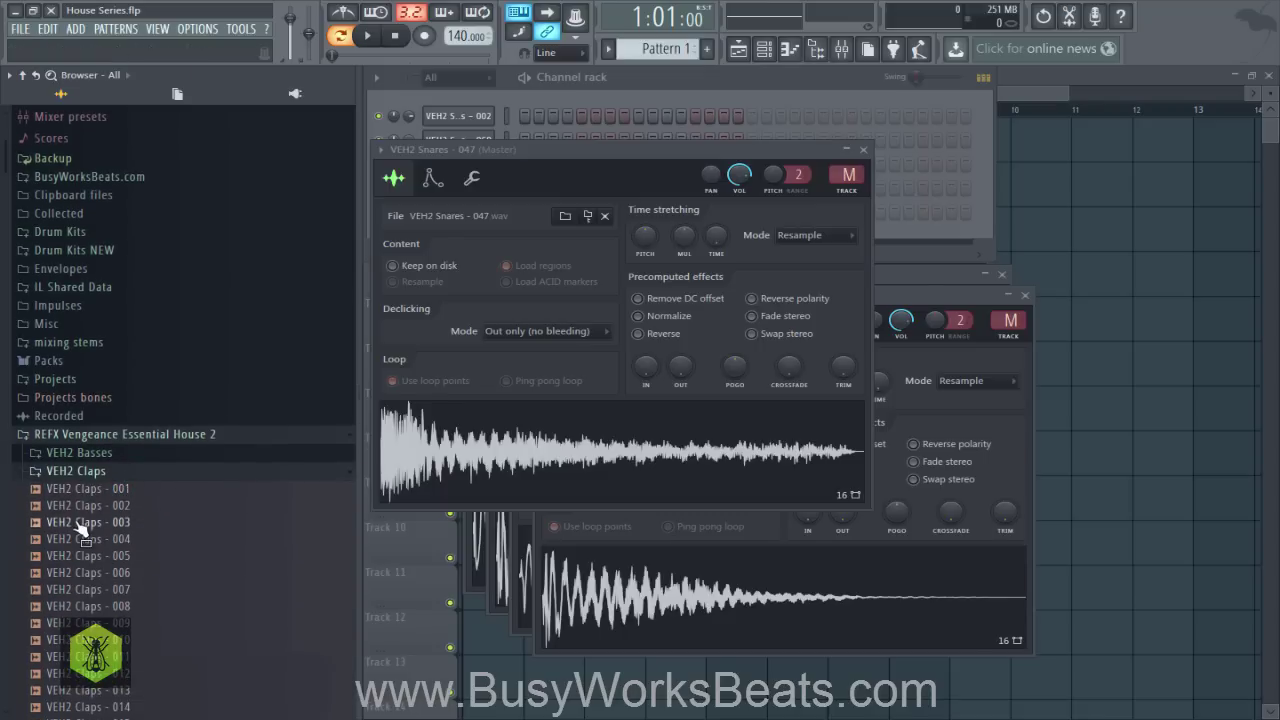
{"action": "left_click_drag", "start_coordinate": [112, 488], "coordinate": [140, 590]}
{"action": "right_click", "coordinate": [140, 590]}
{"action": "left_click", "coordinate": [170, 566]}
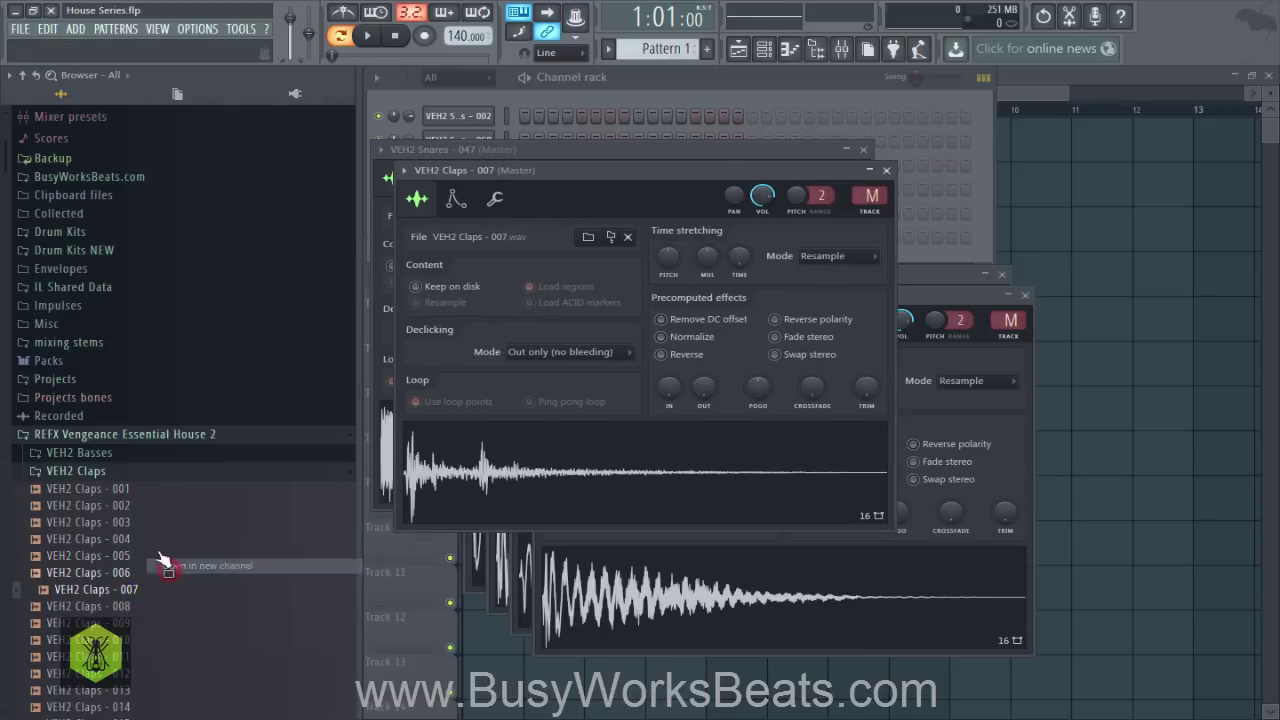
{"action": "left_click", "coordinate": [120, 470]}
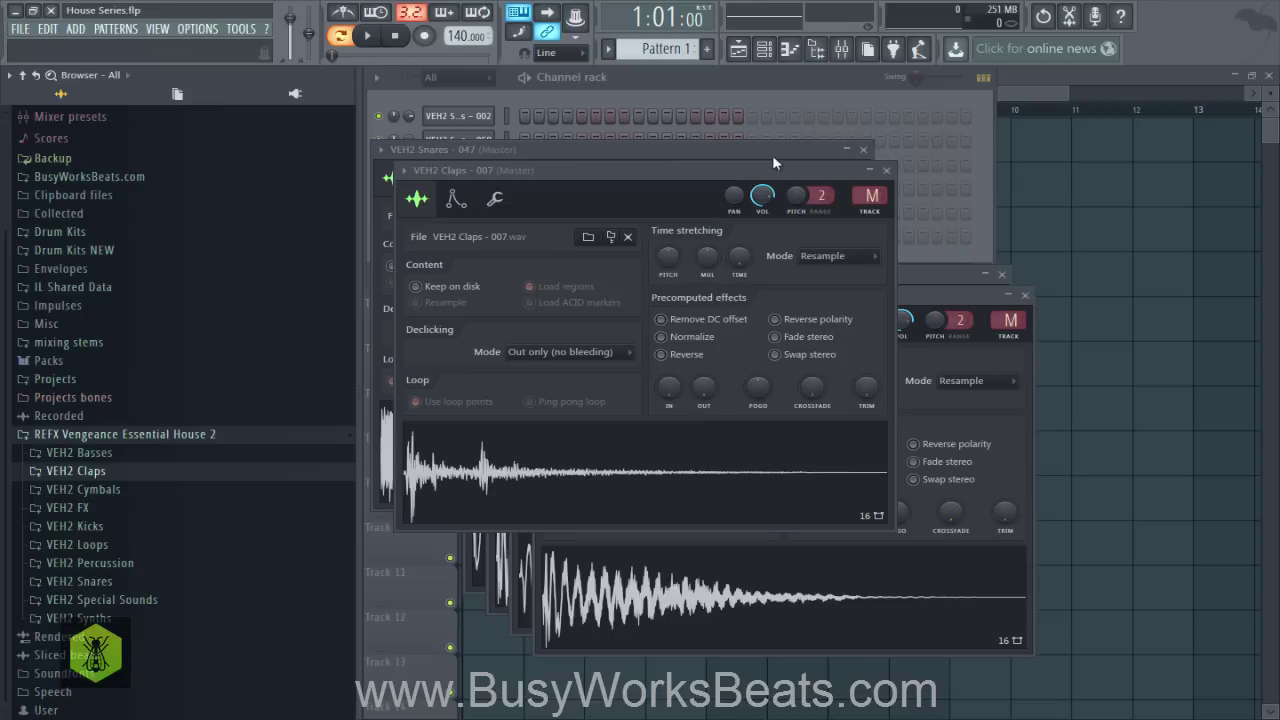
Close all open sampler channel windows for the clap, snare and soft kick samples.
{"action": "left_click", "coordinate": [886, 170]}
{"action": "left_click", "coordinate": [865, 149]}
{"action": "left_click", "coordinate": [1024, 295]}
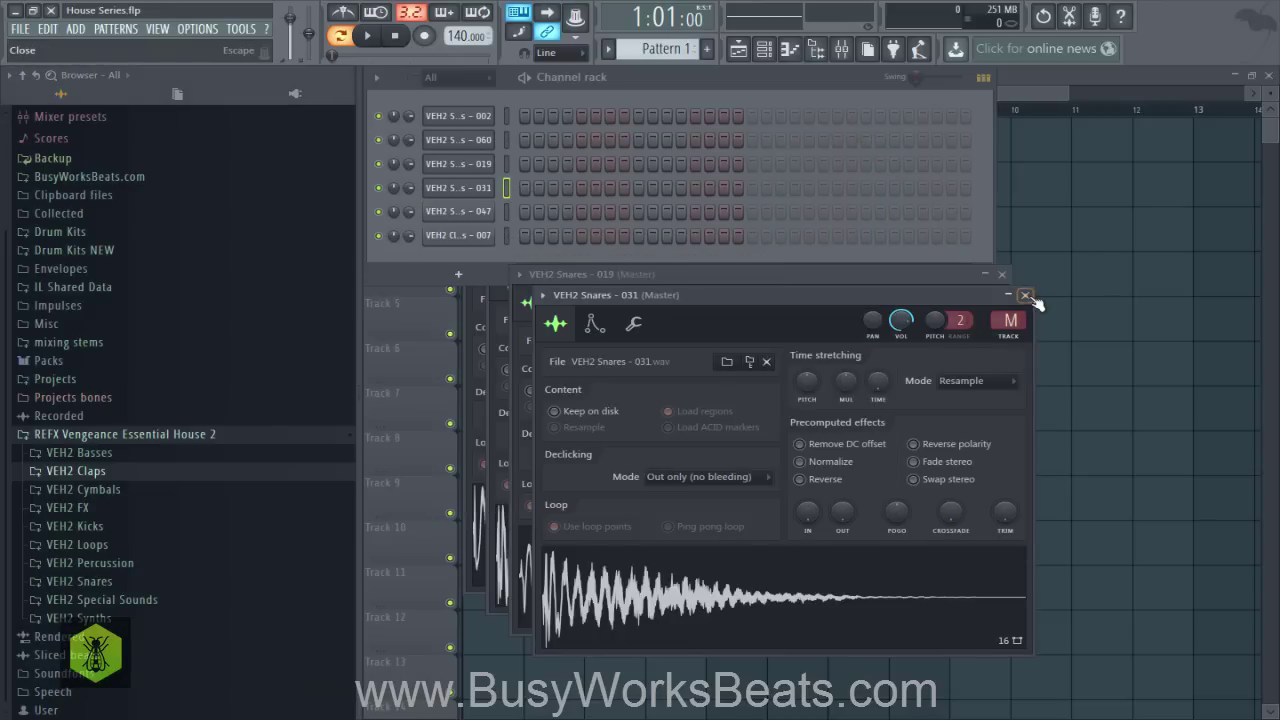
{"action": "left_click", "coordinate": [1001, 274]}
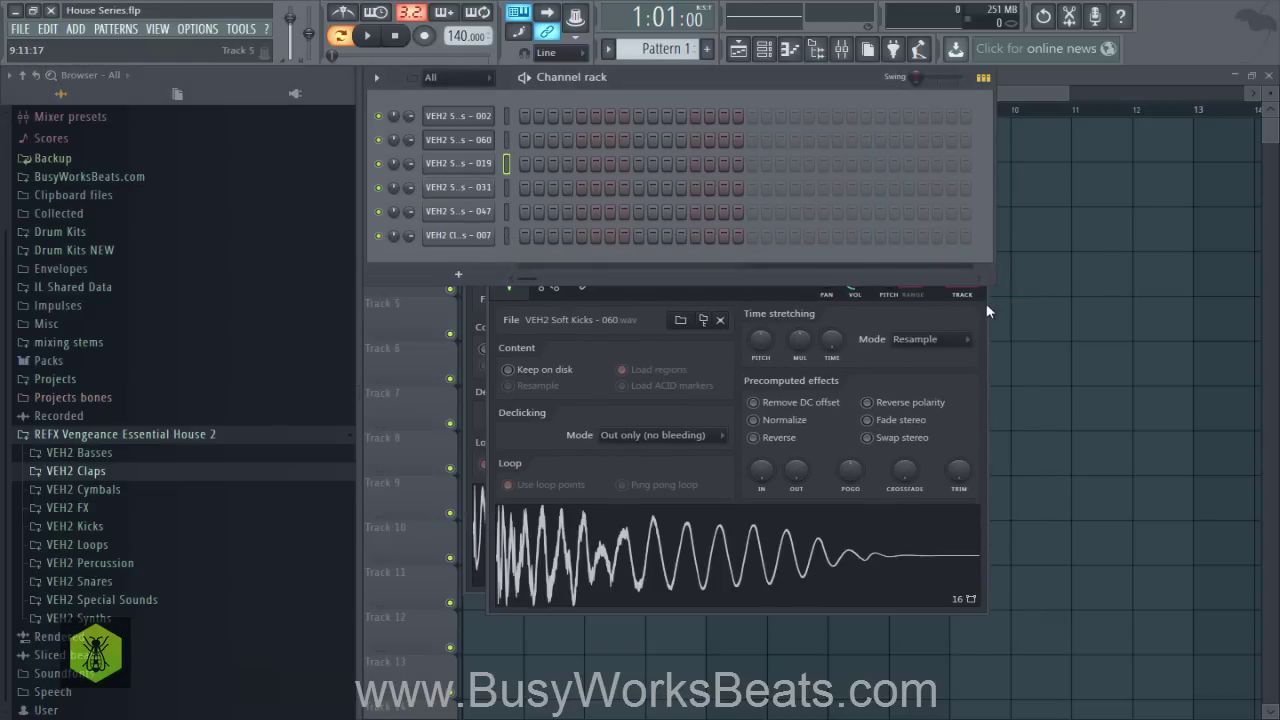
{"action": "left_click", "coordinate": [986, 303]}
{"action": "left_click", "coordinate": [984, 258]}
{"action": "left_click", "coordinate": [965, 302]}
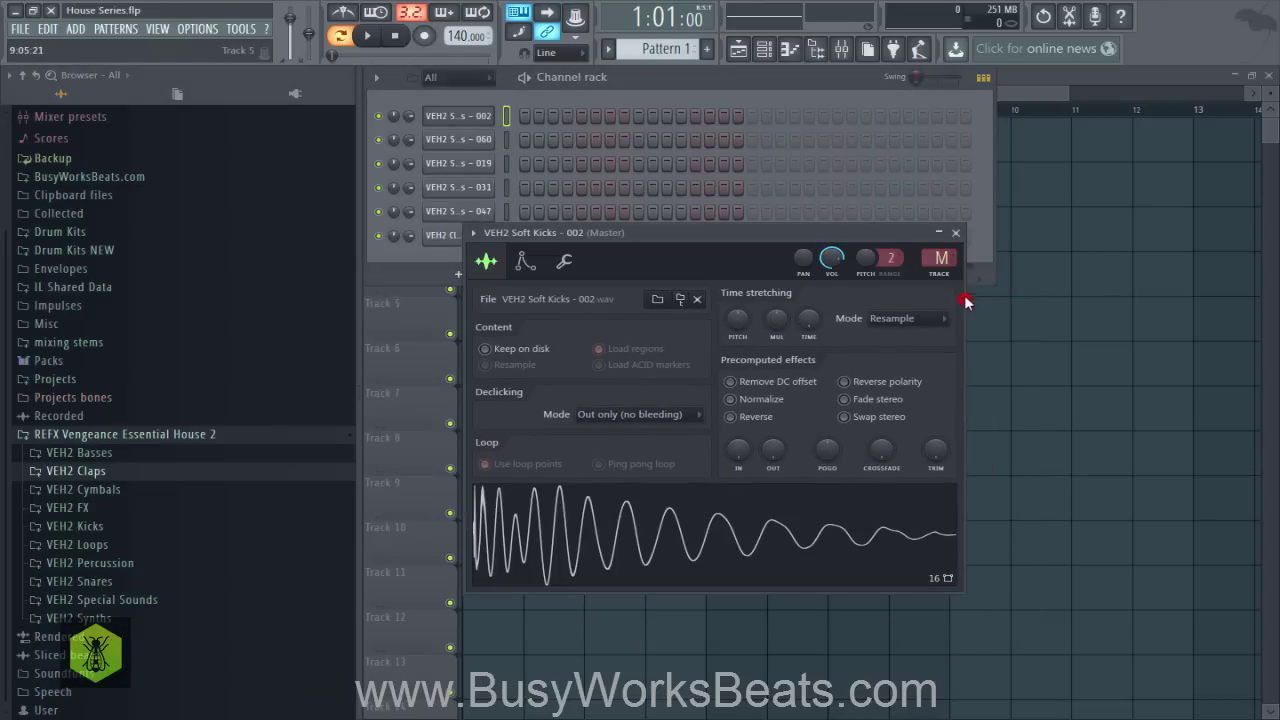
{"action": "left_click", "coordinate": [954, 228]}
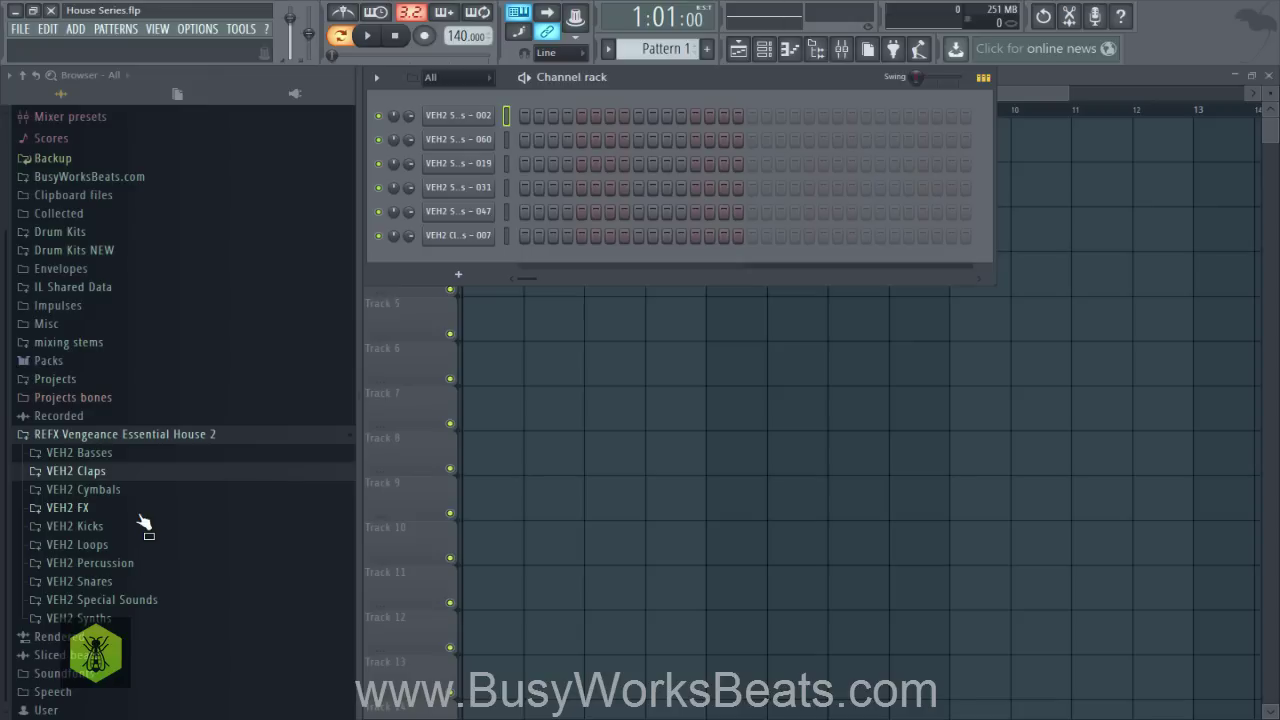
Audition closed hi-hats 002 and 003 from VEH2 Cymbals, open VEH2 Closed Hihats - 003 in a new channel and close its window.
{"action": "left_click", "coordinate": [112, 490]}
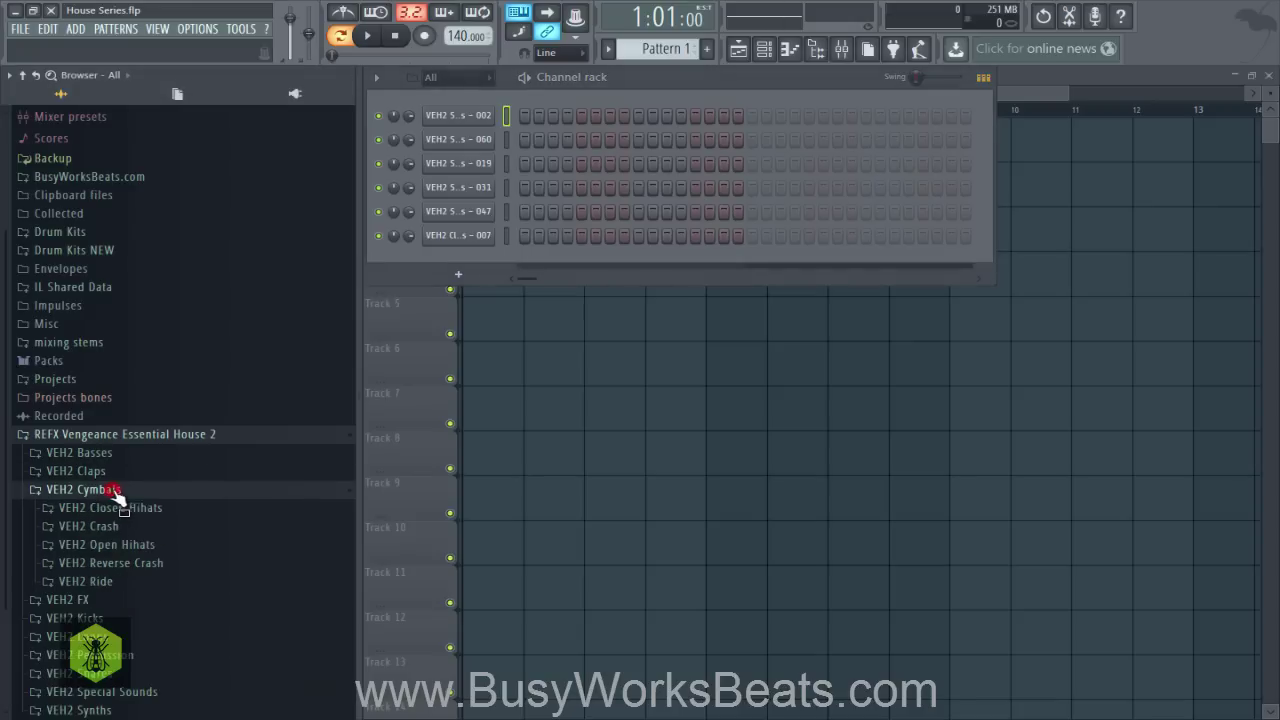
{"action": "left_click", "coordinate": [115, 508]}
{"action": "left_click", "coordinate": [150, 450]}
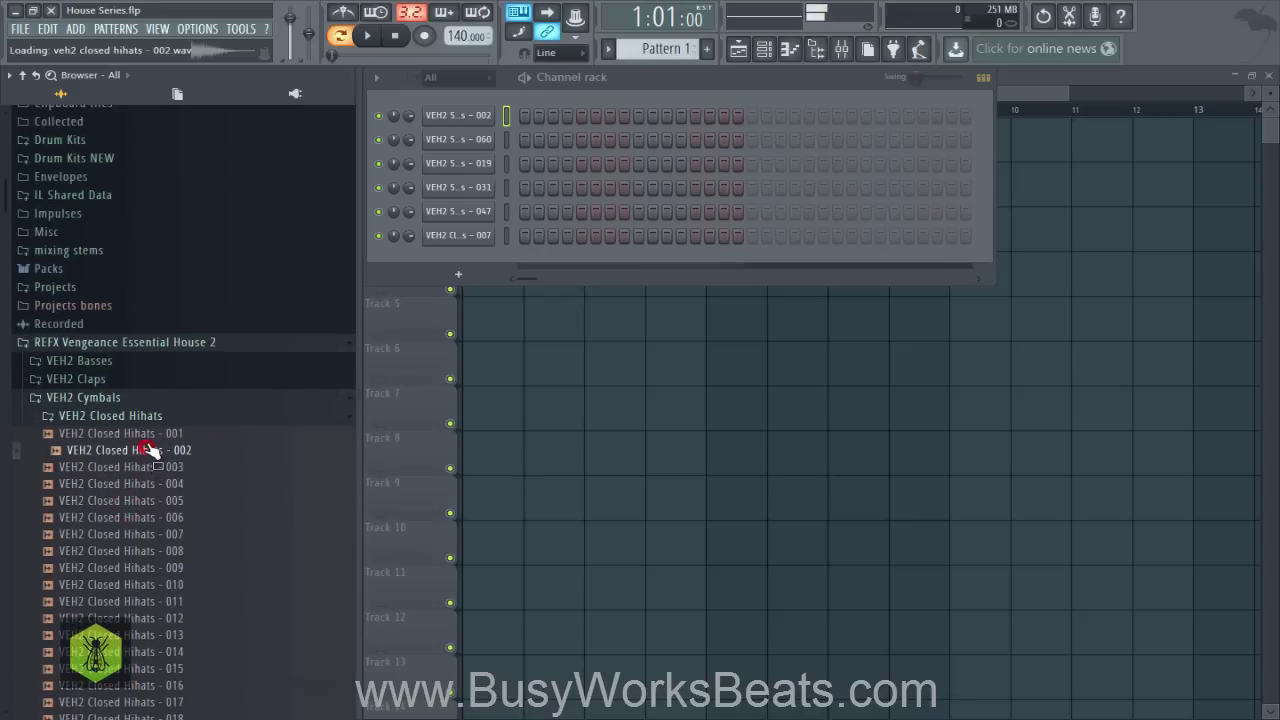
{"action": "left_click", "coordinate": [158, 467]}
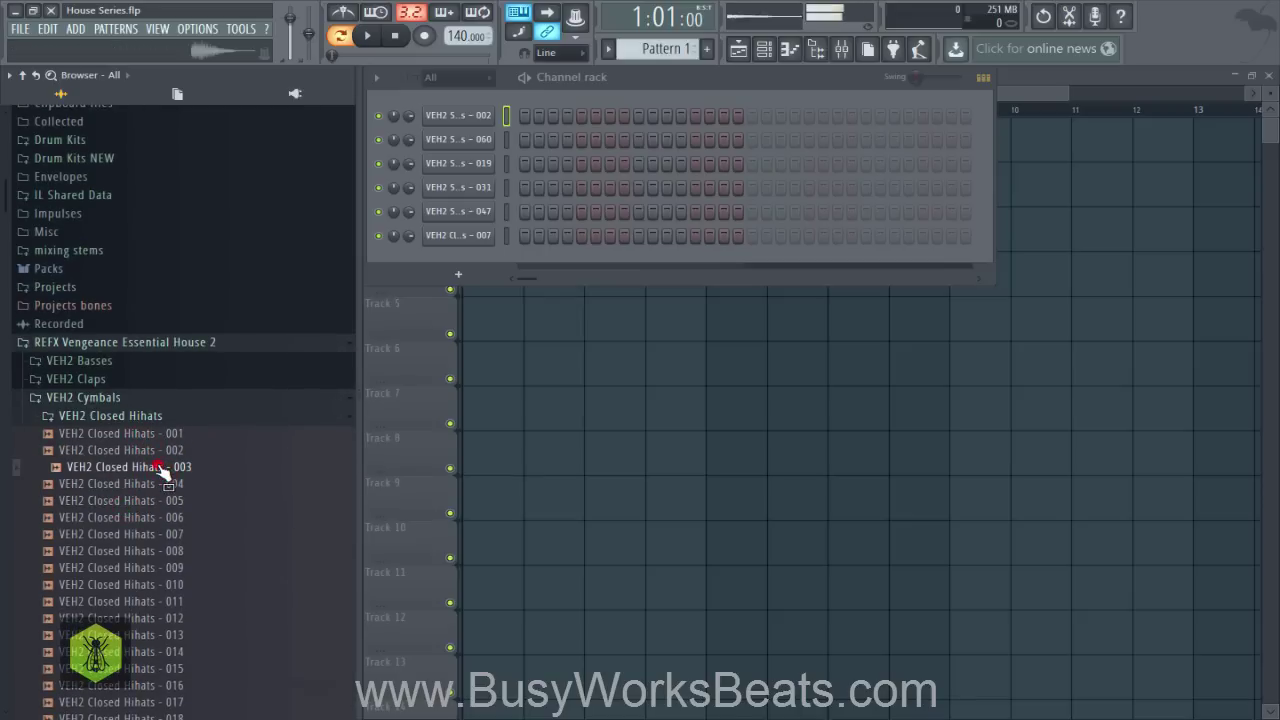
{"action": "right_click", "coordinate": [160, 469]}
{"action": "left_click", "coordinate": [177, 476]}
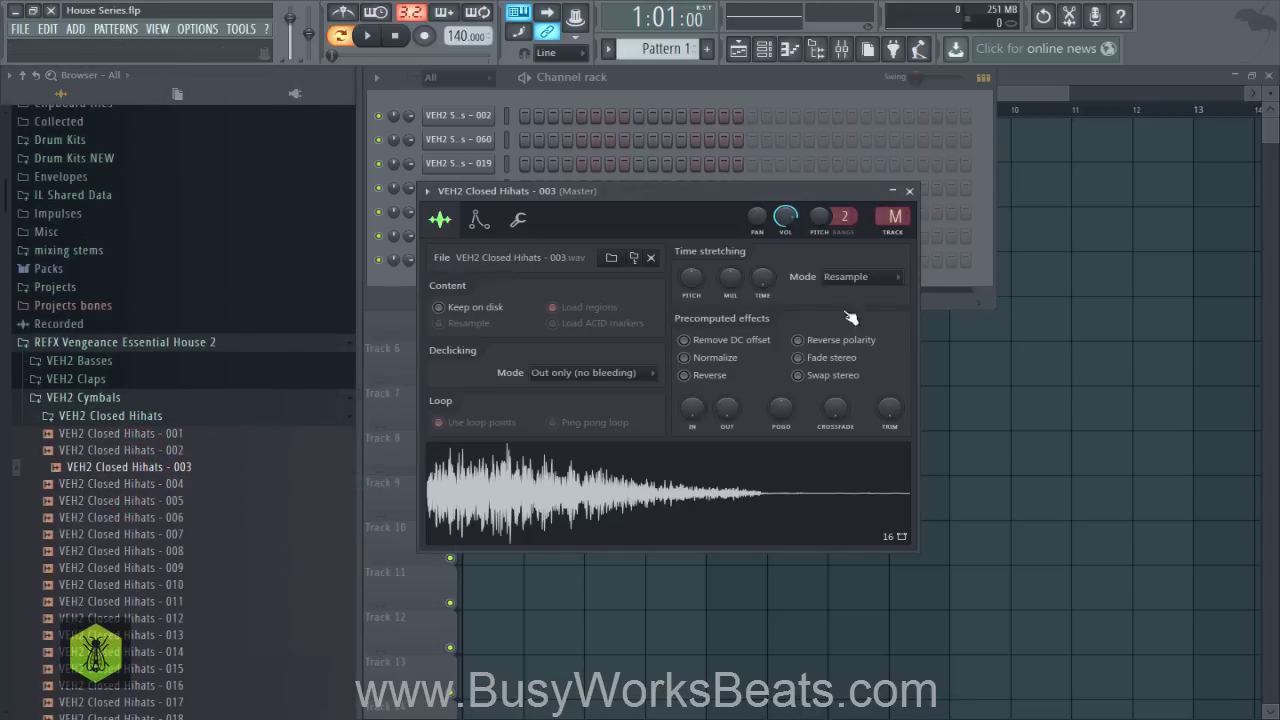
{"action": "left_click", "coordinate": [909, 191]}
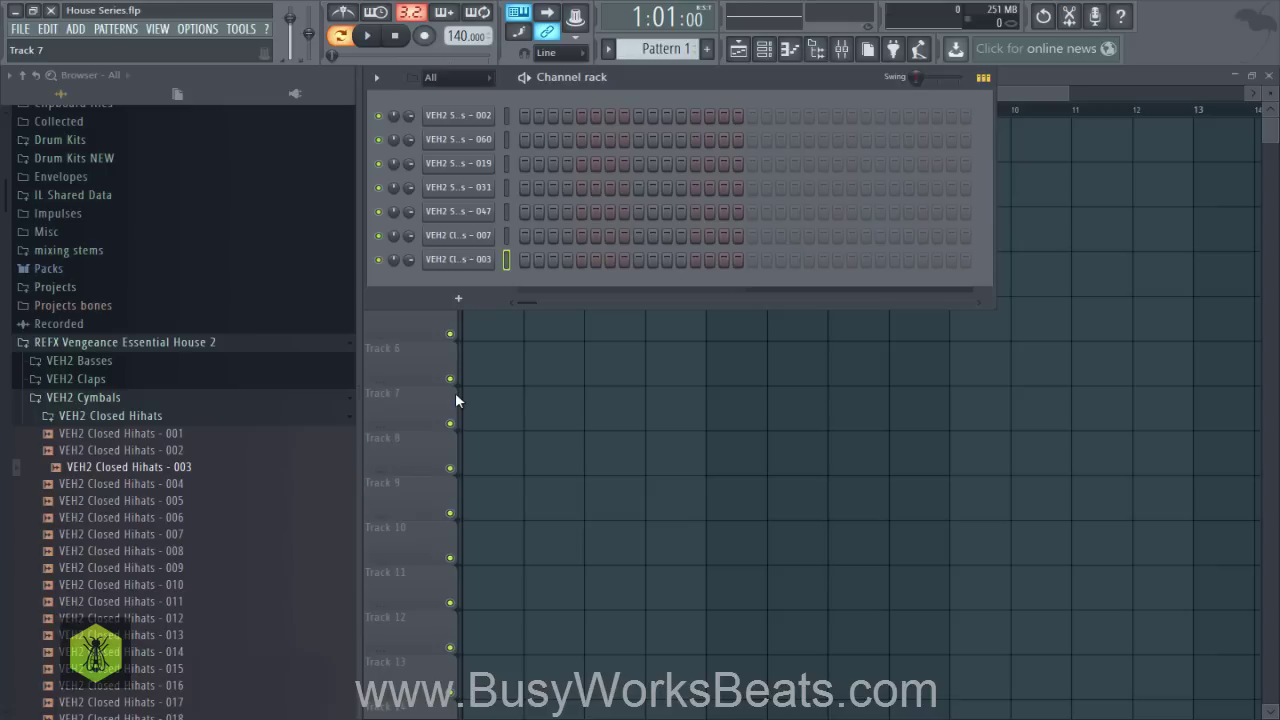
Collapse the VEH2 Closed Hihats folder and audition samples 001 to 003 in VEH2 Open Hihats.
{"action": "left_click", "coordinate": [190, 418]}
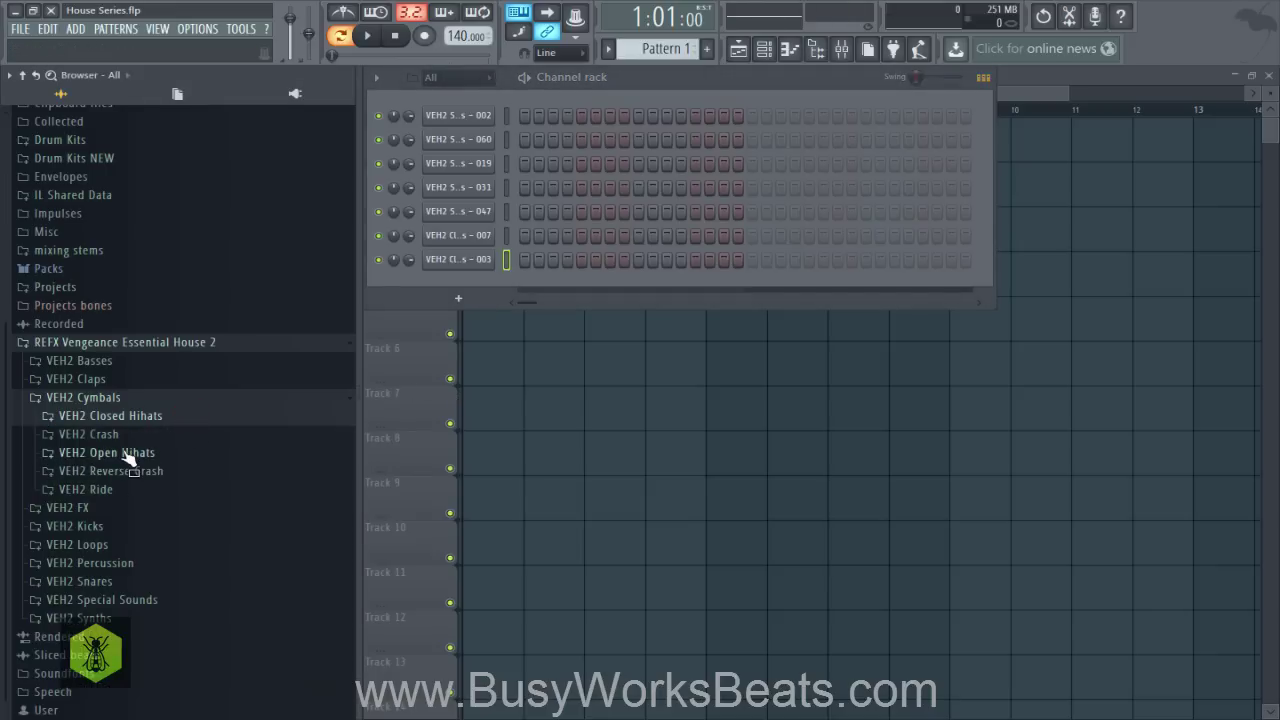
{"action": "left_click", "coordinate": [130, 455]}
{"action": "left_click", "coordinate": [138, 488]}
{"action": "left_click", "coordinate": [137, 471]}
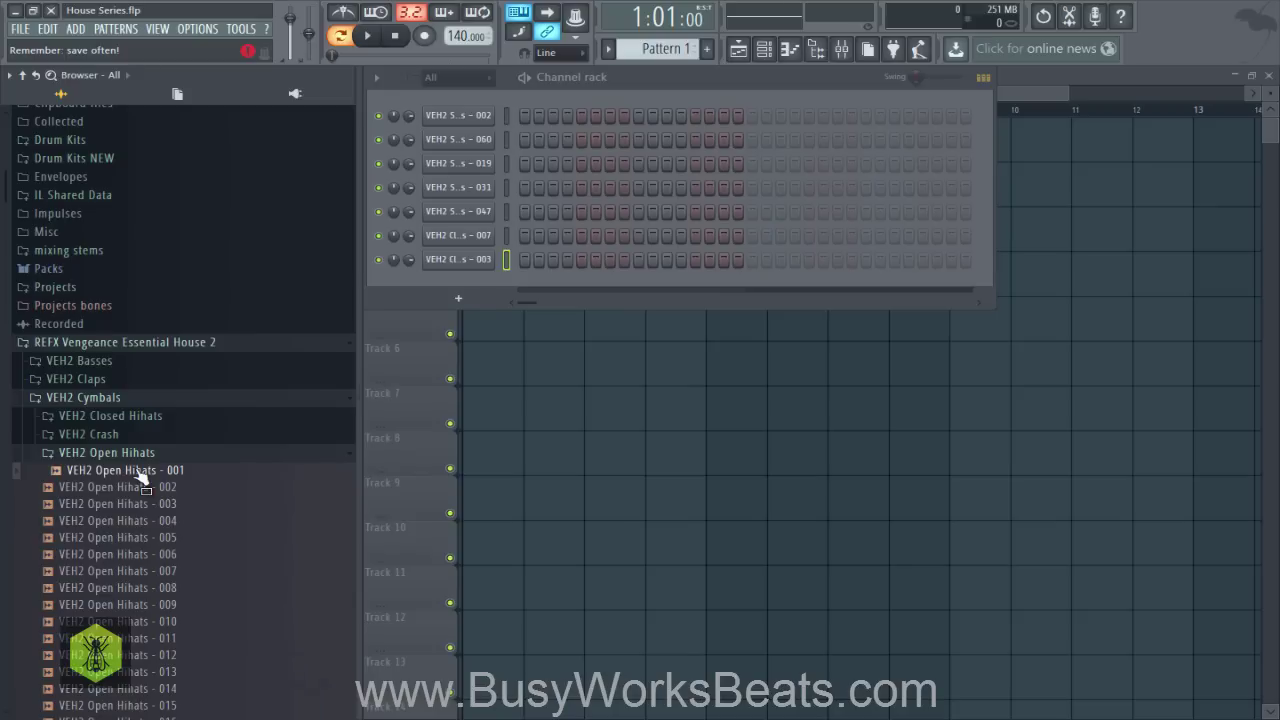
{"action": "left_click_drag", "start_coordinate": [140, 480], "coordinate": [168, 477]}
{"action": "left_click", "coordinate": [168, 487]}
{"action": "left_click", "coordinate": [170, 504]}
{"action": "left_click", "coordinate": [167, 490]}
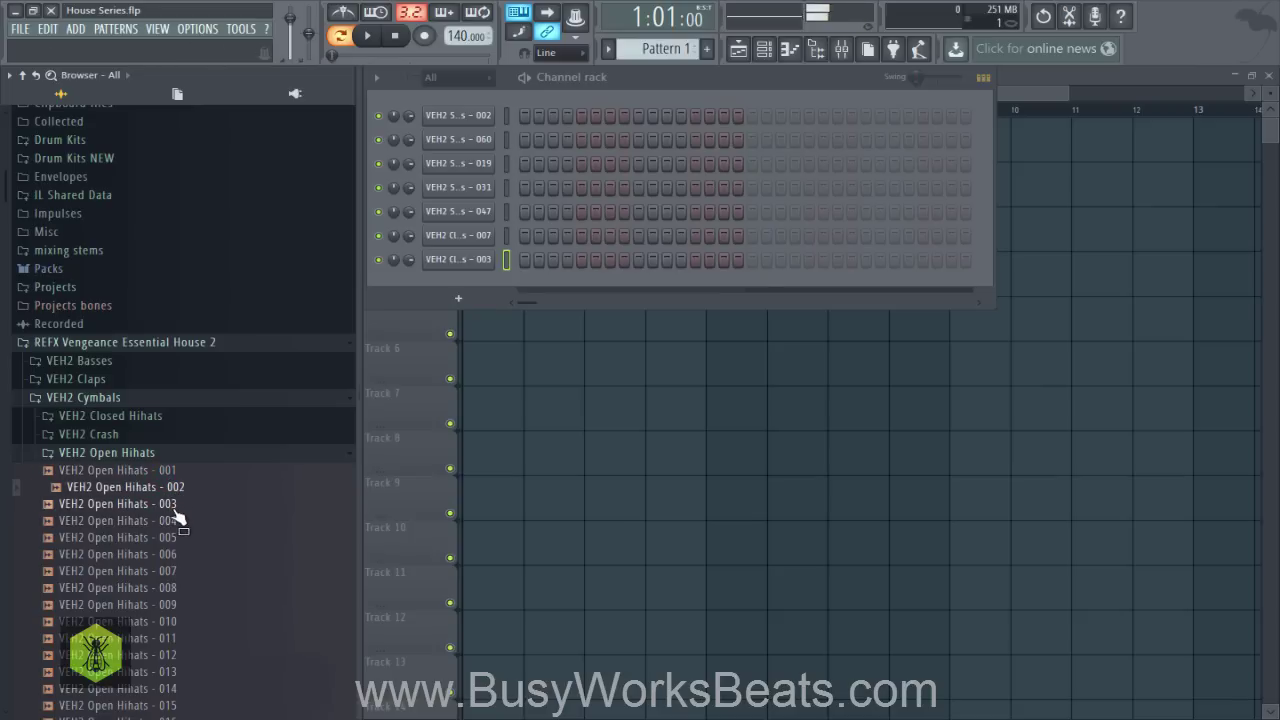
Open VEH2 Open Hihats - 003 and VEH2 Open Hihats - 002 in new channels and collapse the open hi-hats folder.
{"action": "left_click", "coordinate": [160, 504]}
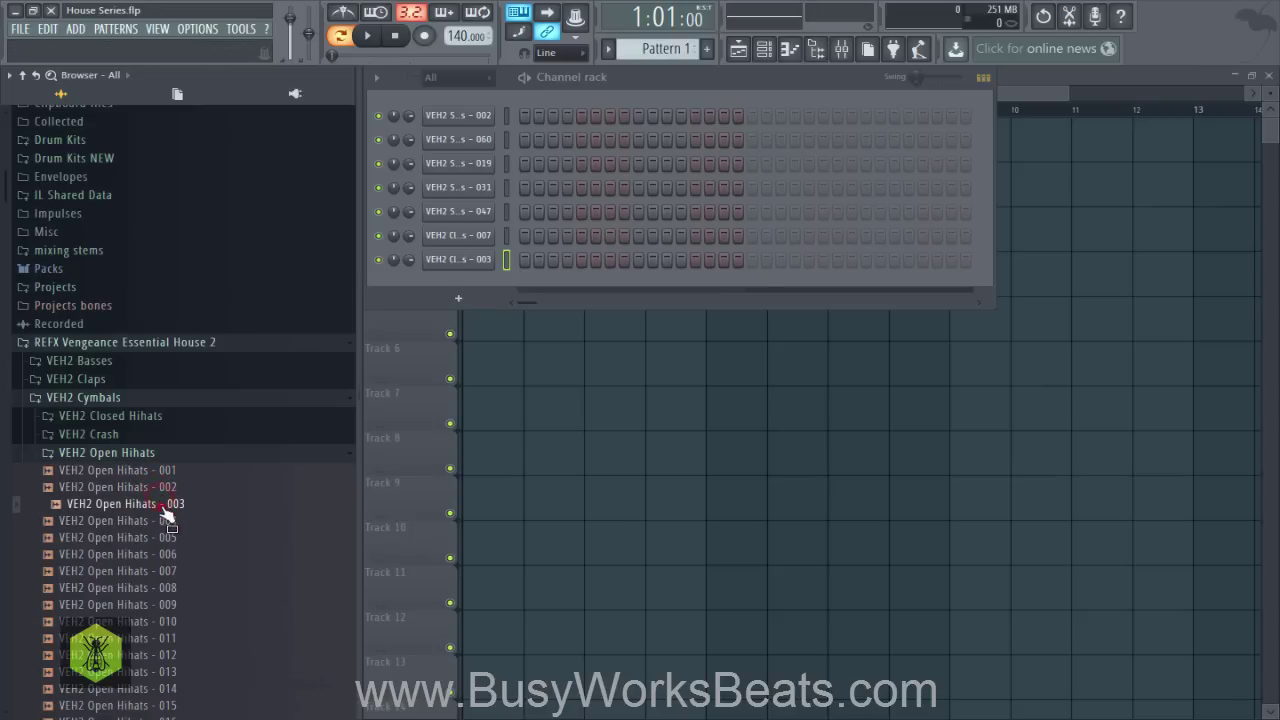
{"action": "right_click", "coordinate": [160, 504]}
{"action": "left_click", "coordinate": [180, 518]}
{"action": "left_click", "coordinate": [160, 487]}
{"action": "right_click", "coordinate": [160, 487]}
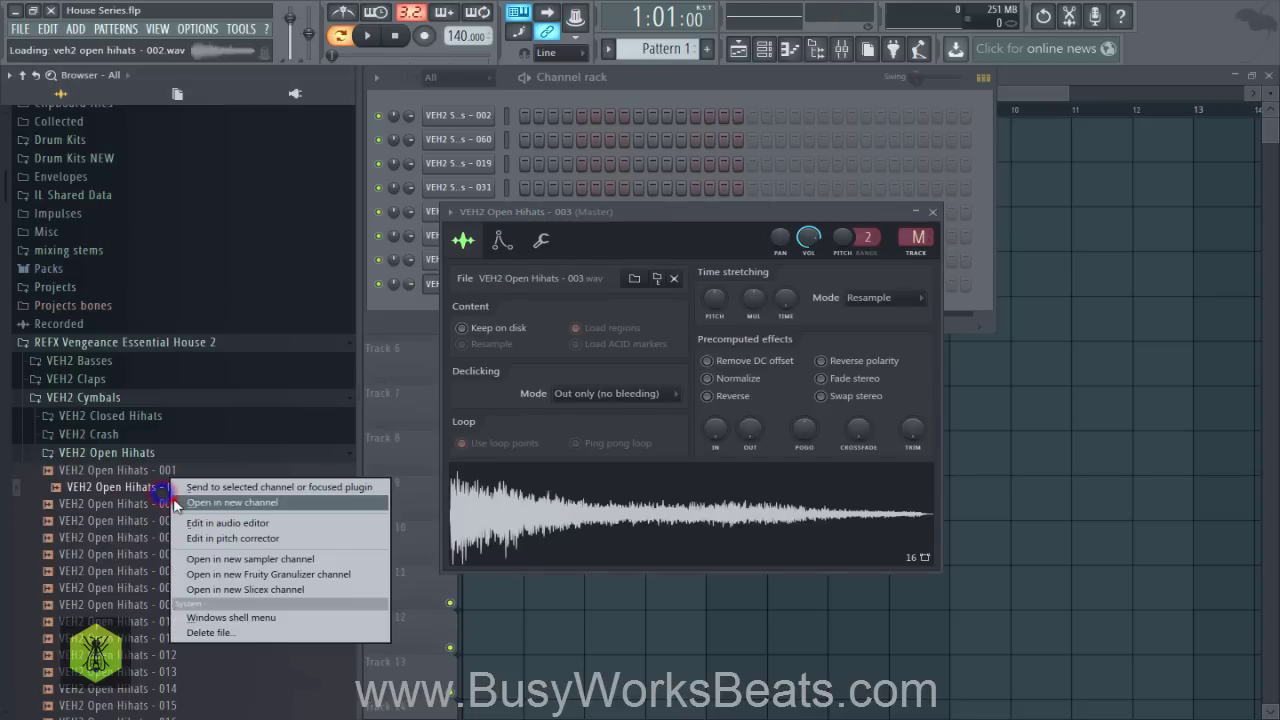
{"action": "left_click", "coordinate": [182, 501]}
{"action": "left_click", "coordinate": [640, 93]}
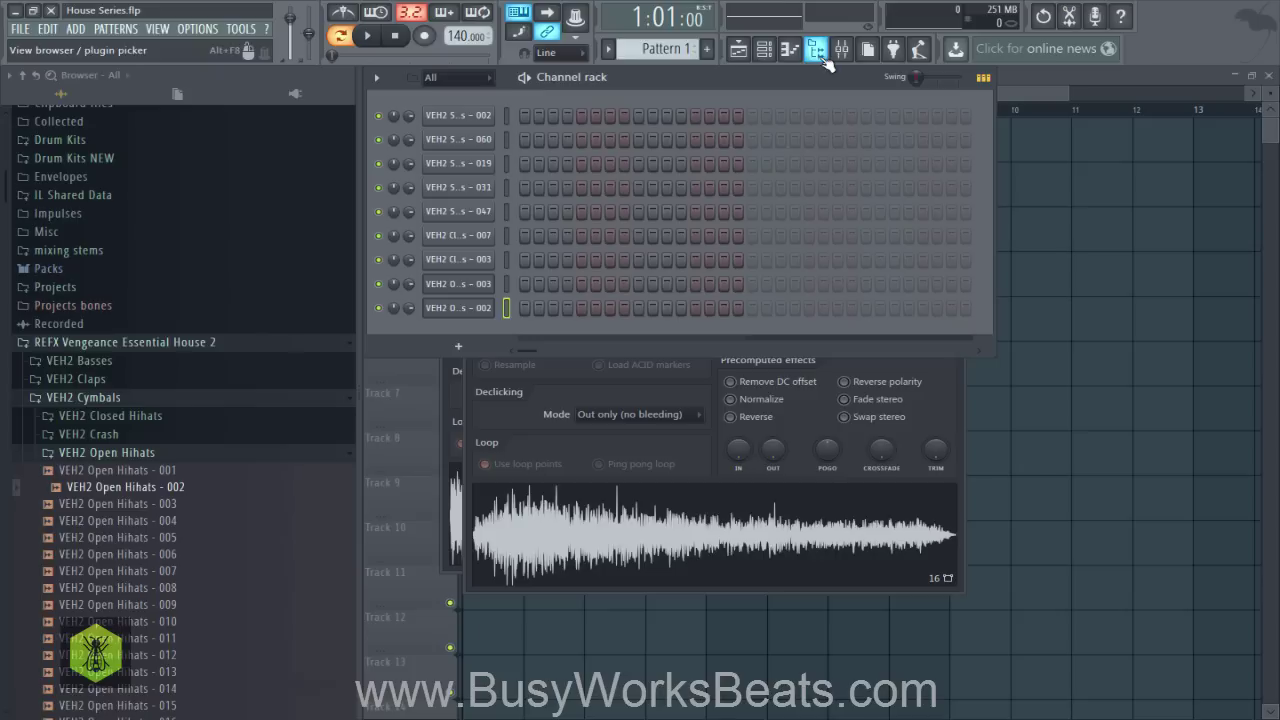
{"action": "left_click", "coordinate": [135, 451]}
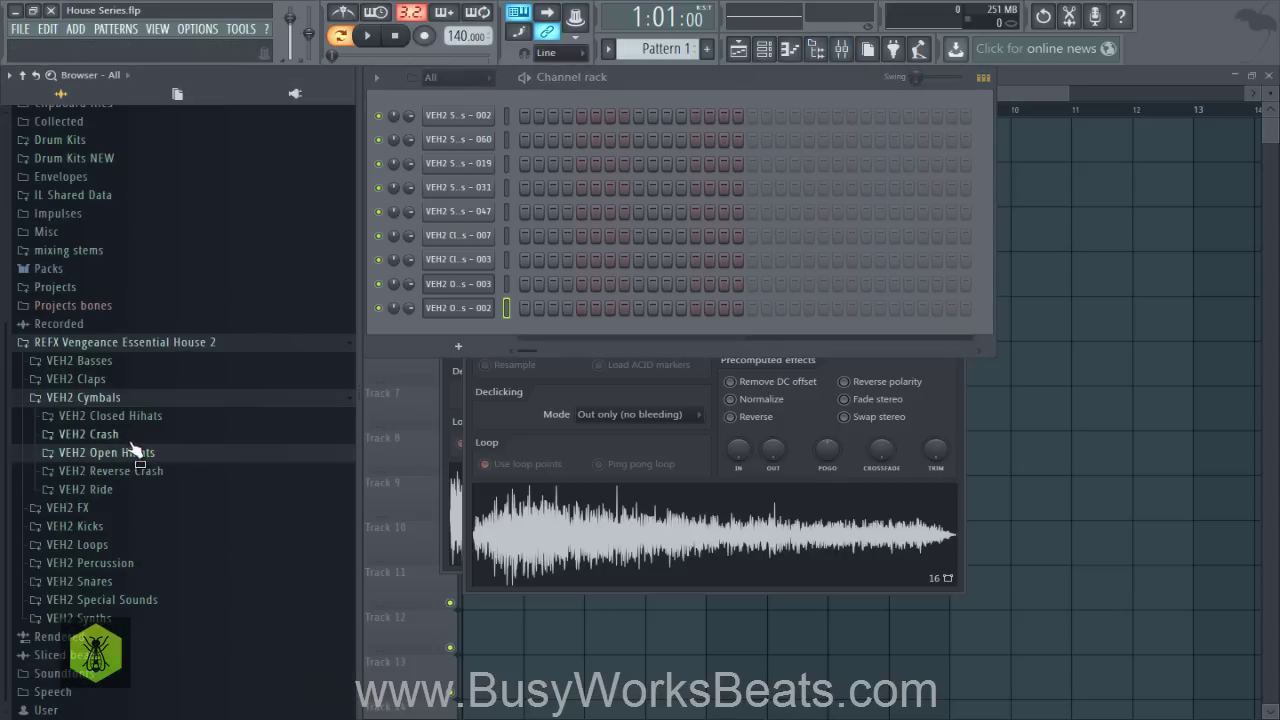
Open VEH2 Crash - 03 from the VEH2 Crash folder in a new channel and collapse the folder.
{"action": "left_click", "coordinate": [135, 438]}
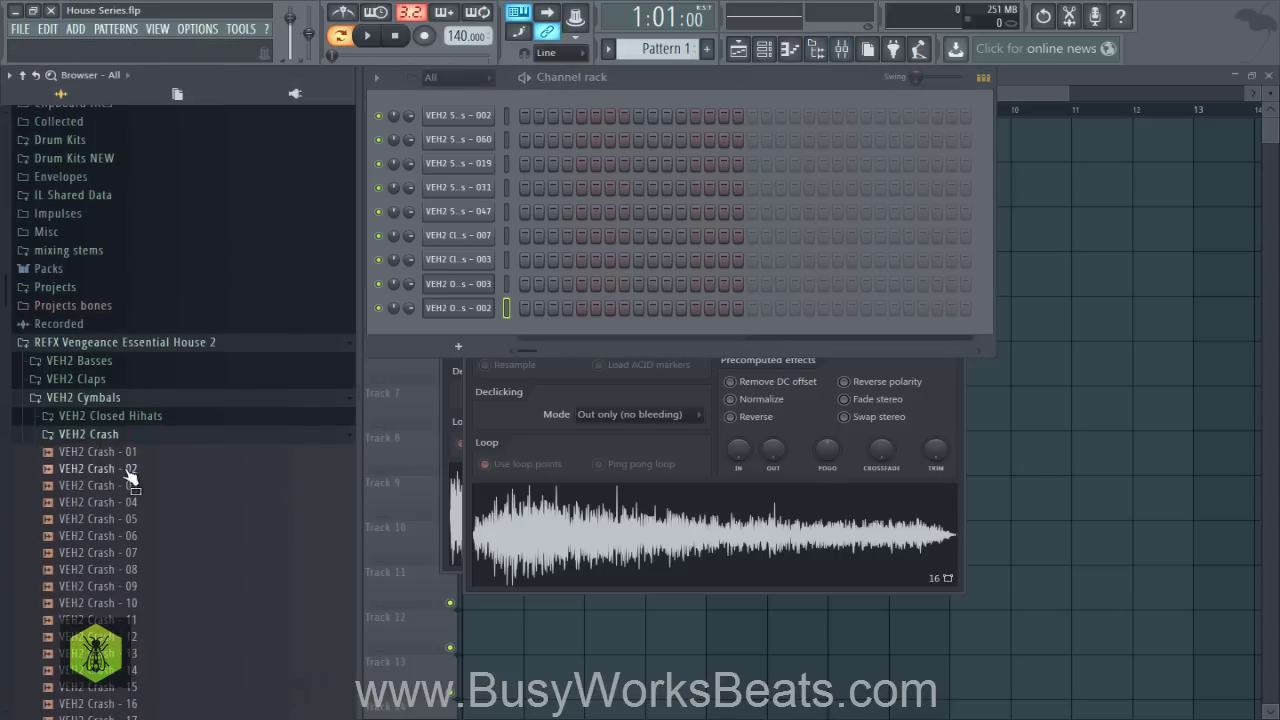
{"action": "left_click", "coordinate": [134, 486]}
{"action": "right_click", "coordinate": [134, 486]}
{"action": "left_click", "coordinate": [160, 501]}
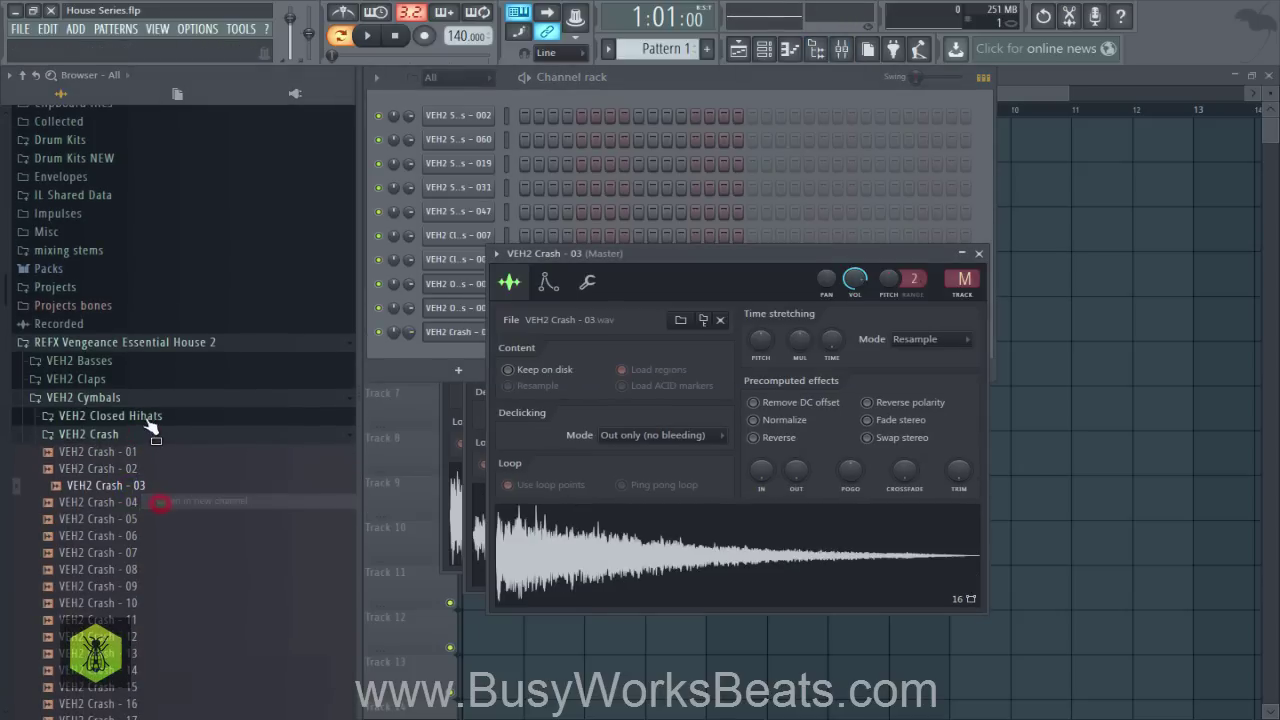
{"action": "left_click", "coordinate": [152, 433]}
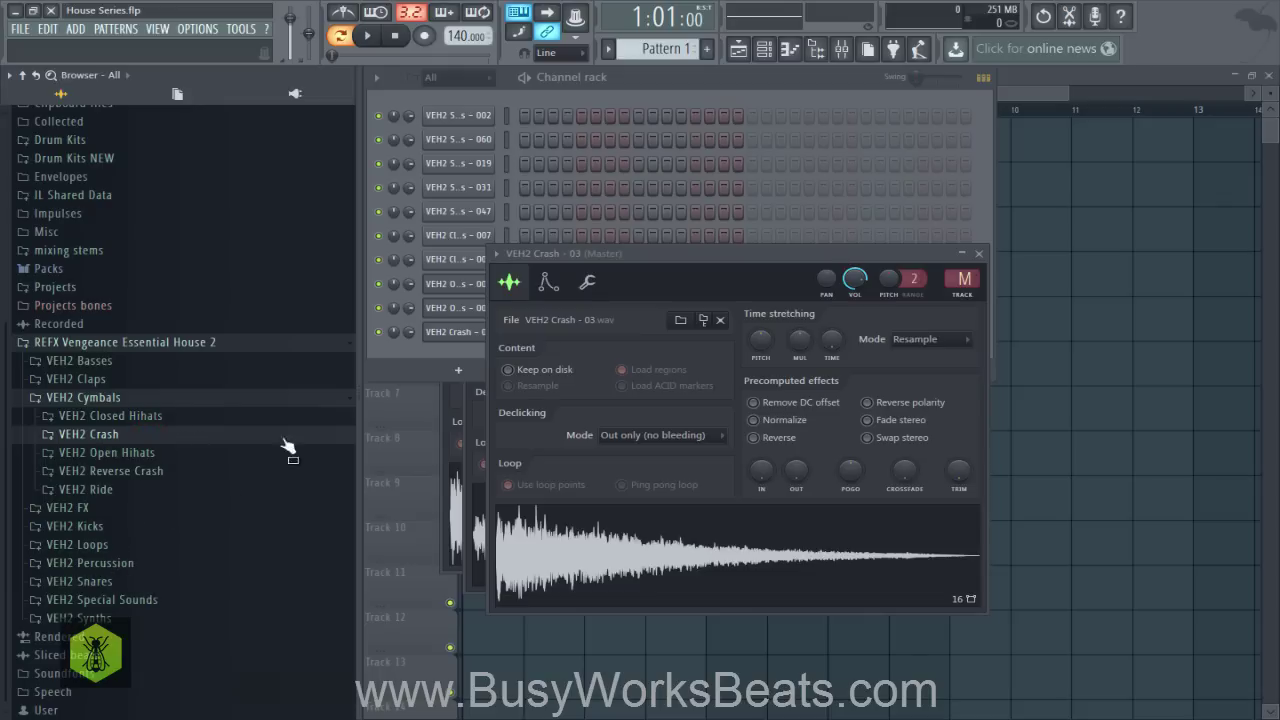
Expand the VEH2 Loops folder and its VEH2 Fill Ins 128BPM subfolder in the browser.
{"action": "left_click", "coordinate": [110, 547]}
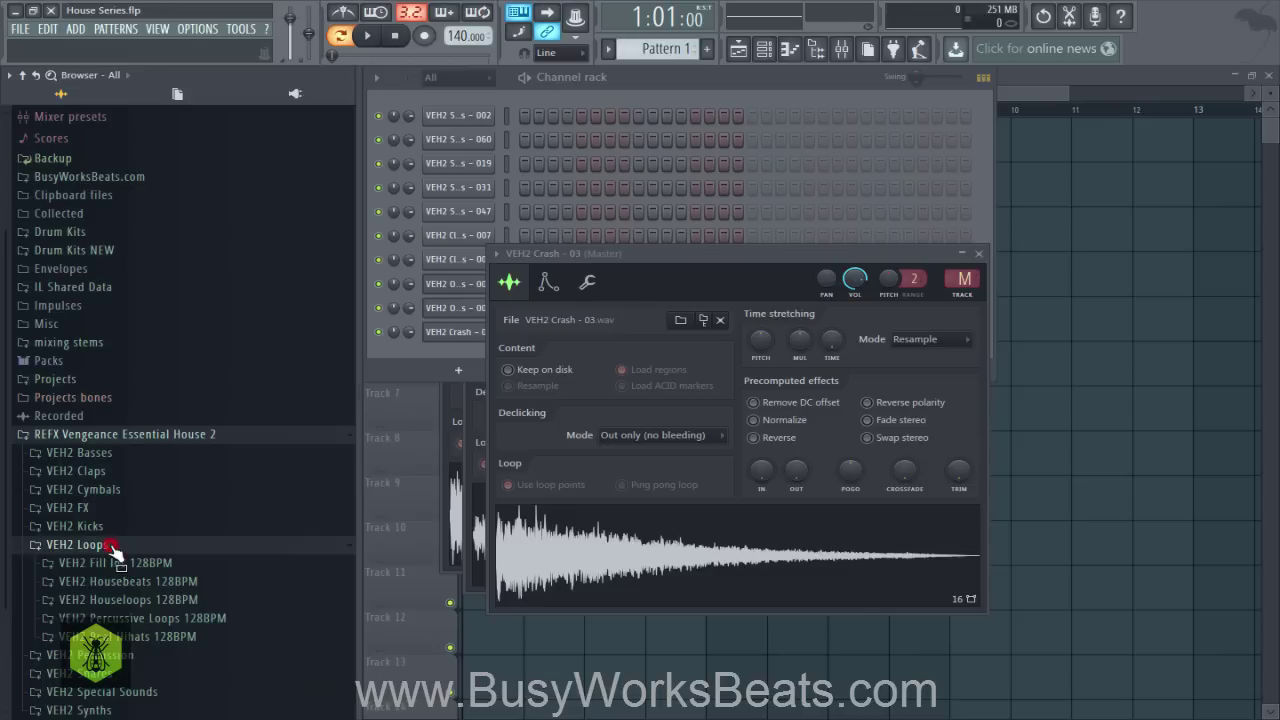
{"action": "scroll", "coordinate": [135, 535], "scroll_direction": "down", "scroll_amount": 2}
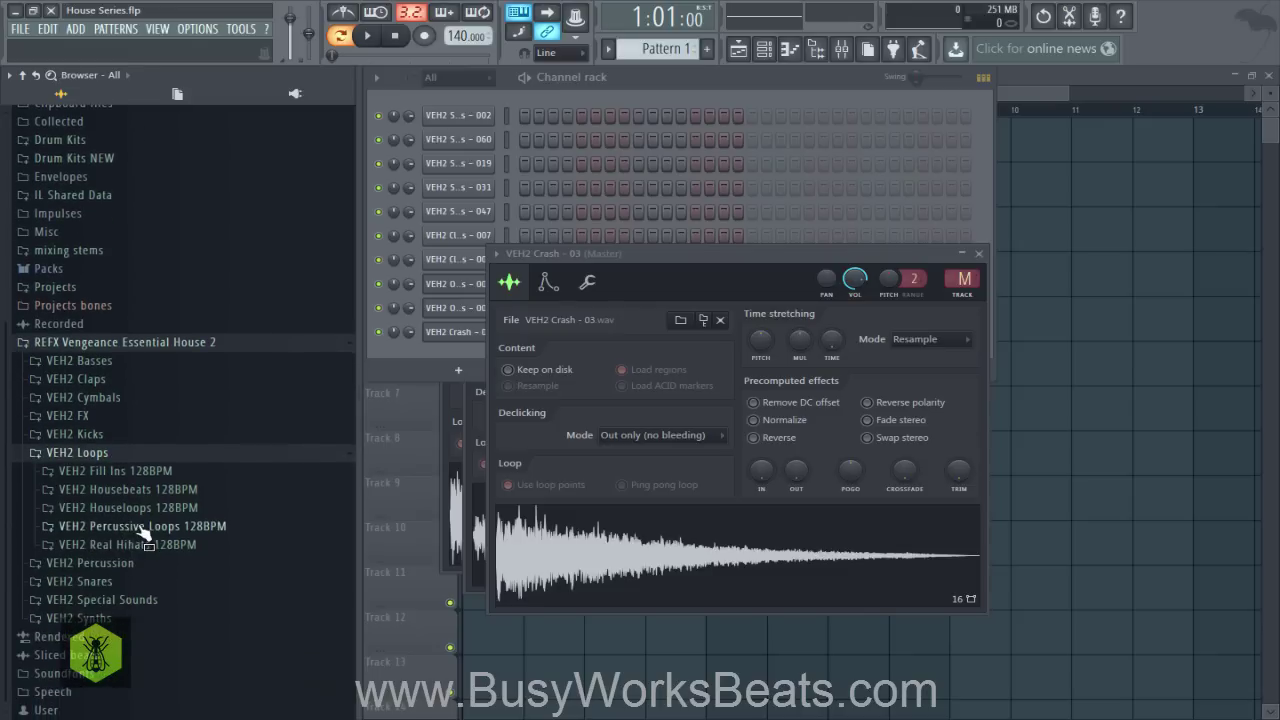
{"action": "scroll", "coordinate": [145, 537], "scroll_direction": "up", "scroll_amount": 2}
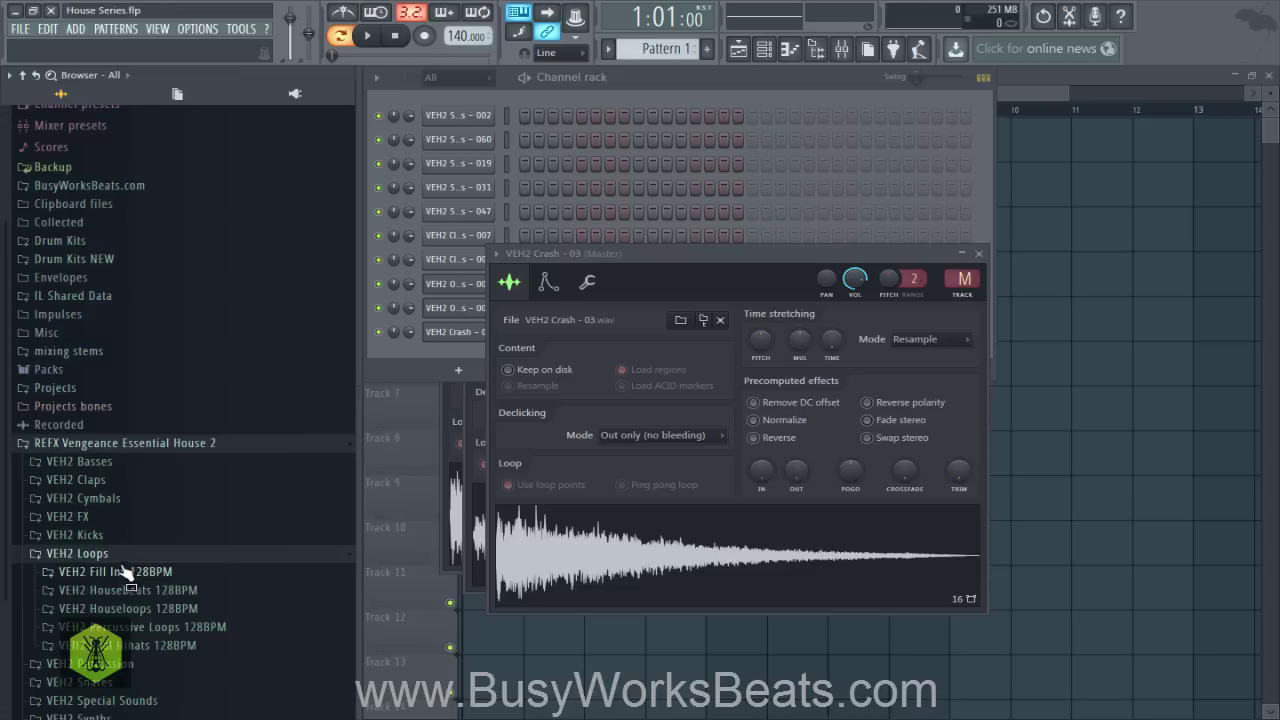
{"action": "left_click_drag", "start_coordinate": [127, 570], "coordinate": [135, 480]}
{"action": "left_click", "coordinate": [130, 472]}
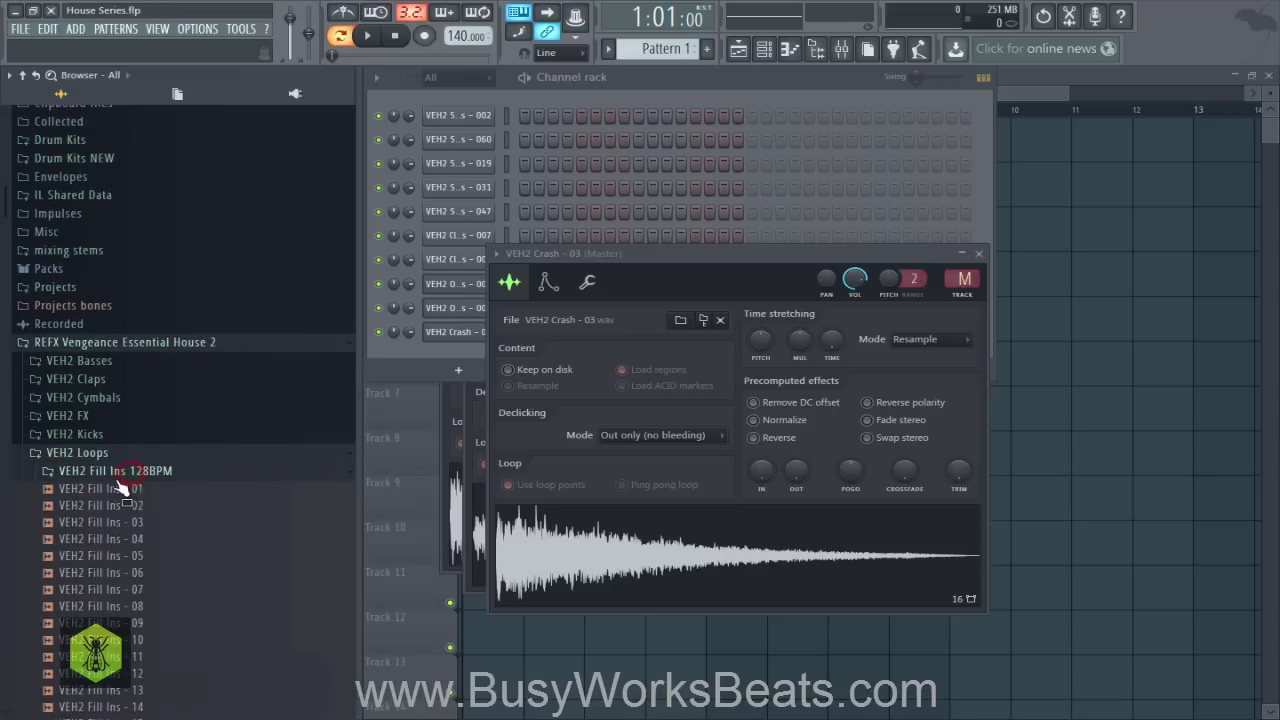
Audition the drum fills VEH2 Fill Ins - 01 to VEH2 Fill Ins - 08.
{"action": "scroll", "coordinate": [126, 495], "scroll_direction": "down", "scroll_amount": 2}
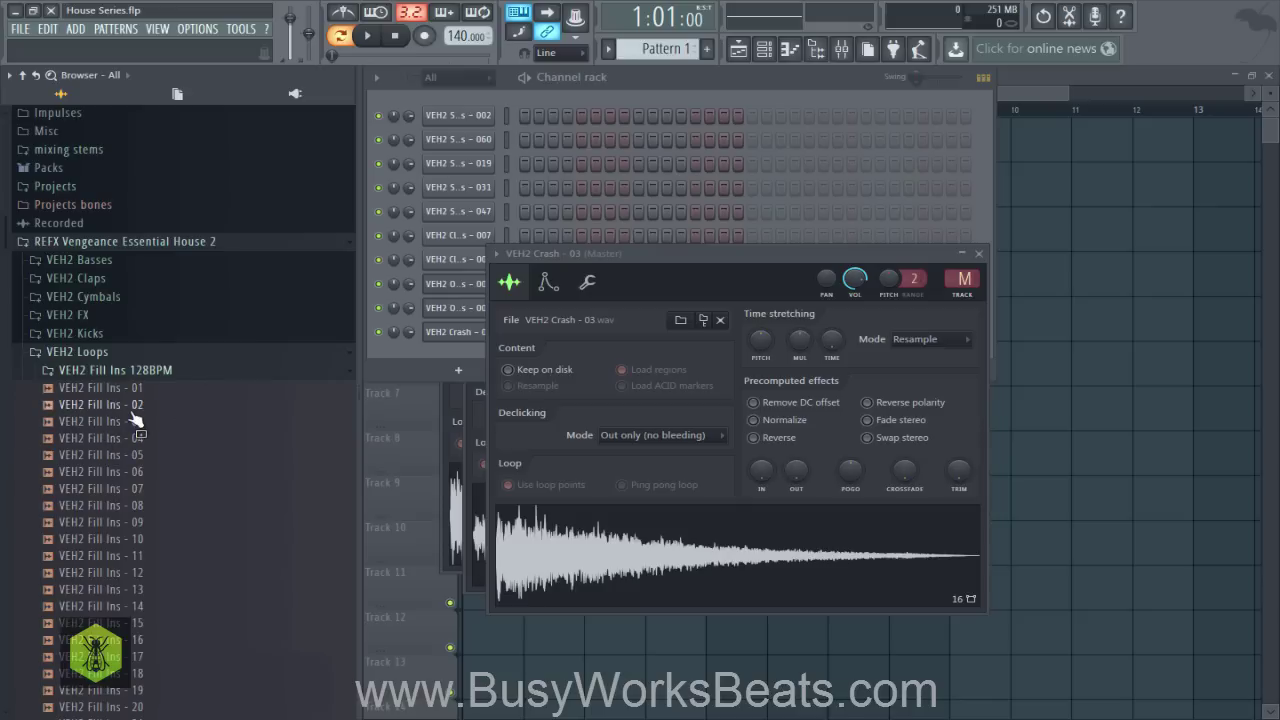
{"action": "left_click_drag", "start_coordinate": [131, 409], "coordinate": [129, 406]}
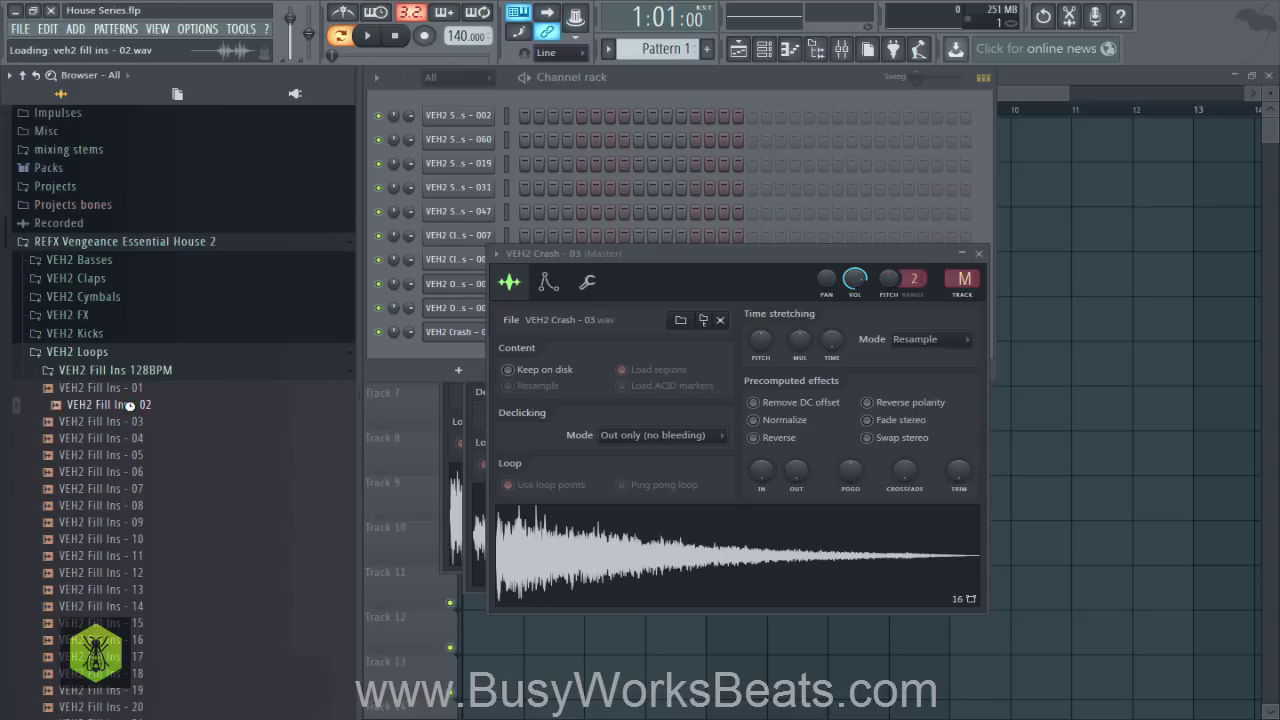
{"action": "left_click", "coordinate": [122, 391]}
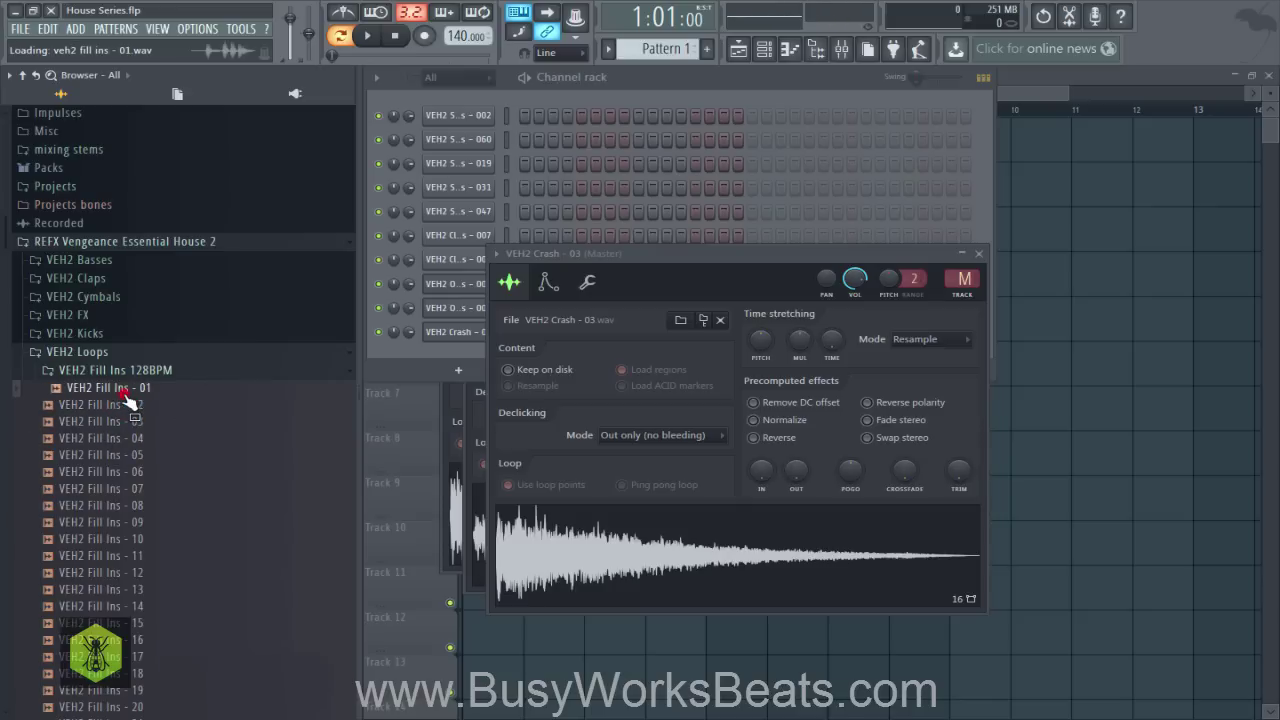
{"action": "left_click", "coordinate": [140, 423]}
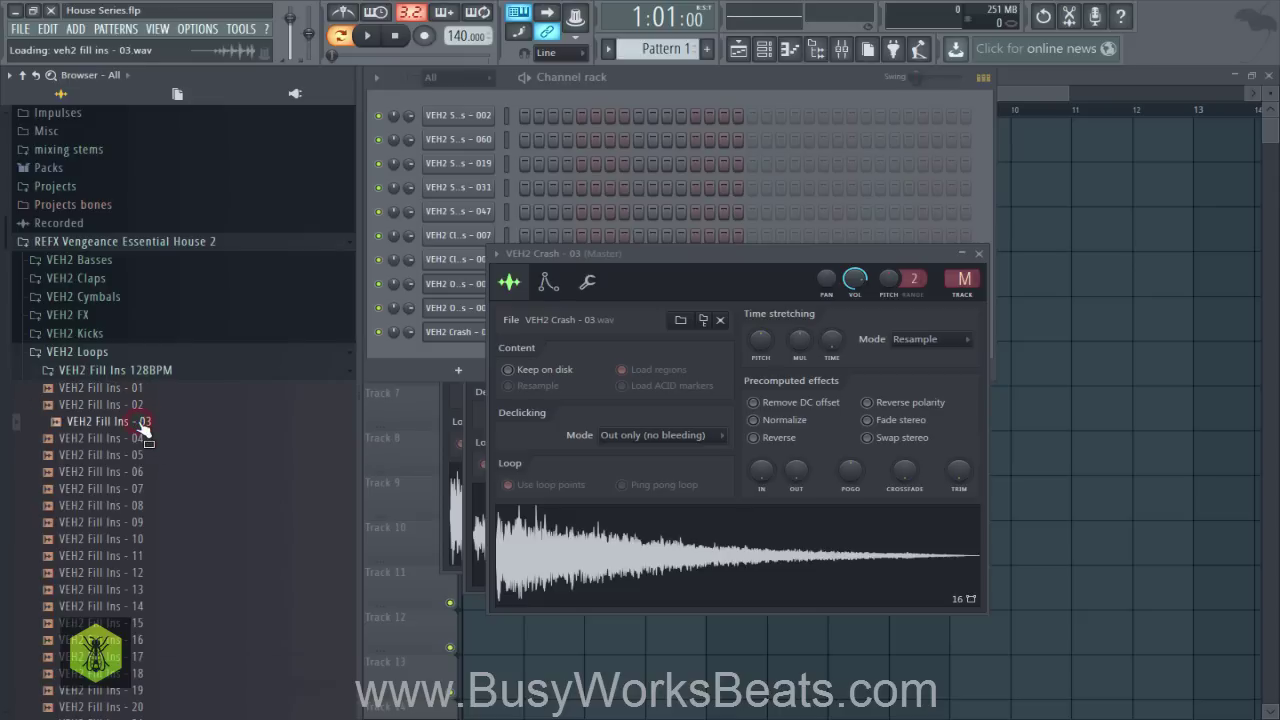
{"action": "left_click", "coordinate": [143, 444]}
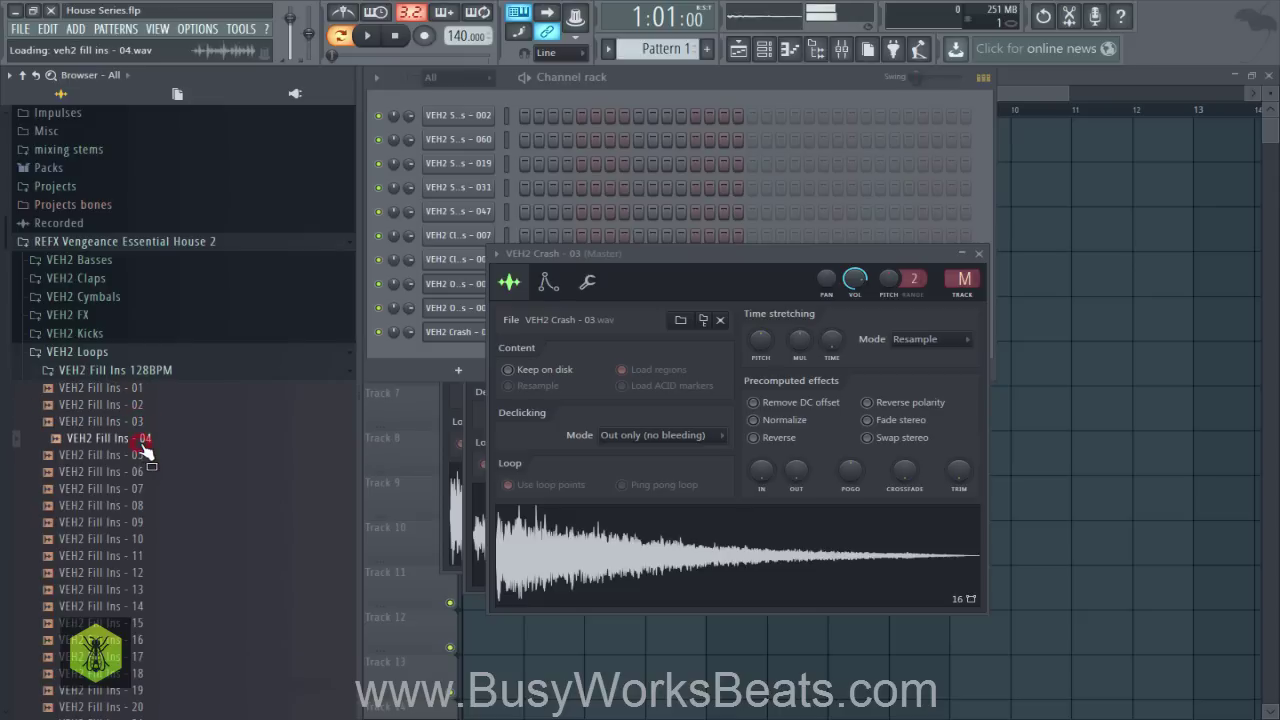
{"action": "left_click", "coordinate": [145, 456]}
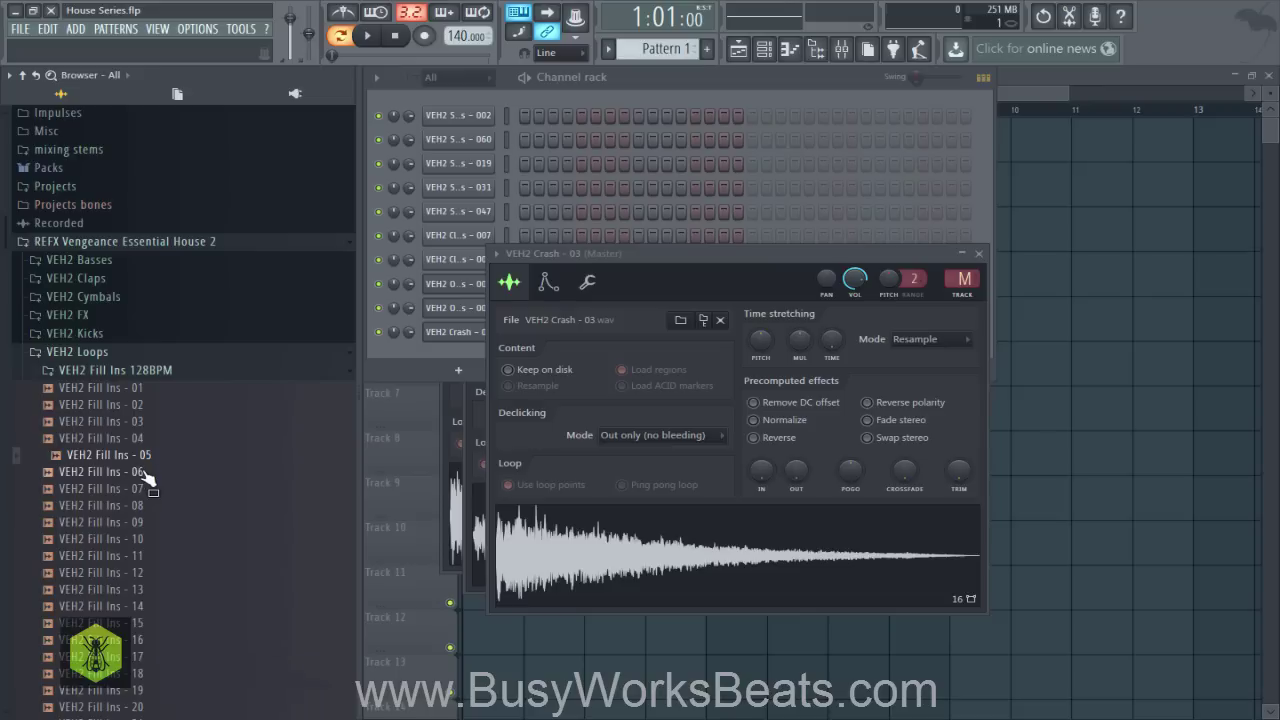
{"action": "left_click", "coordinate": [145, 472]}
{"action": "left_click", "coordinate": [147, 487]}
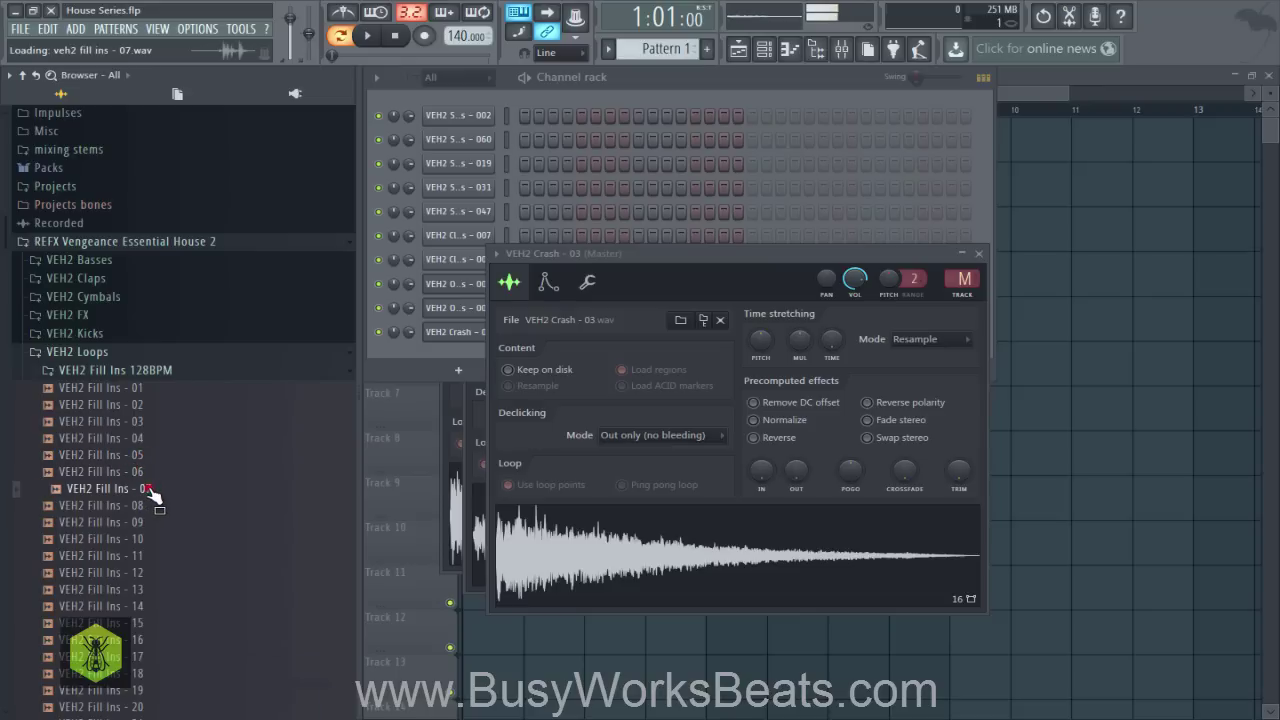
{"action": "scroll", "coordinate": [152, 493], "scroll_direction": "down", "scroll_amount": 2}
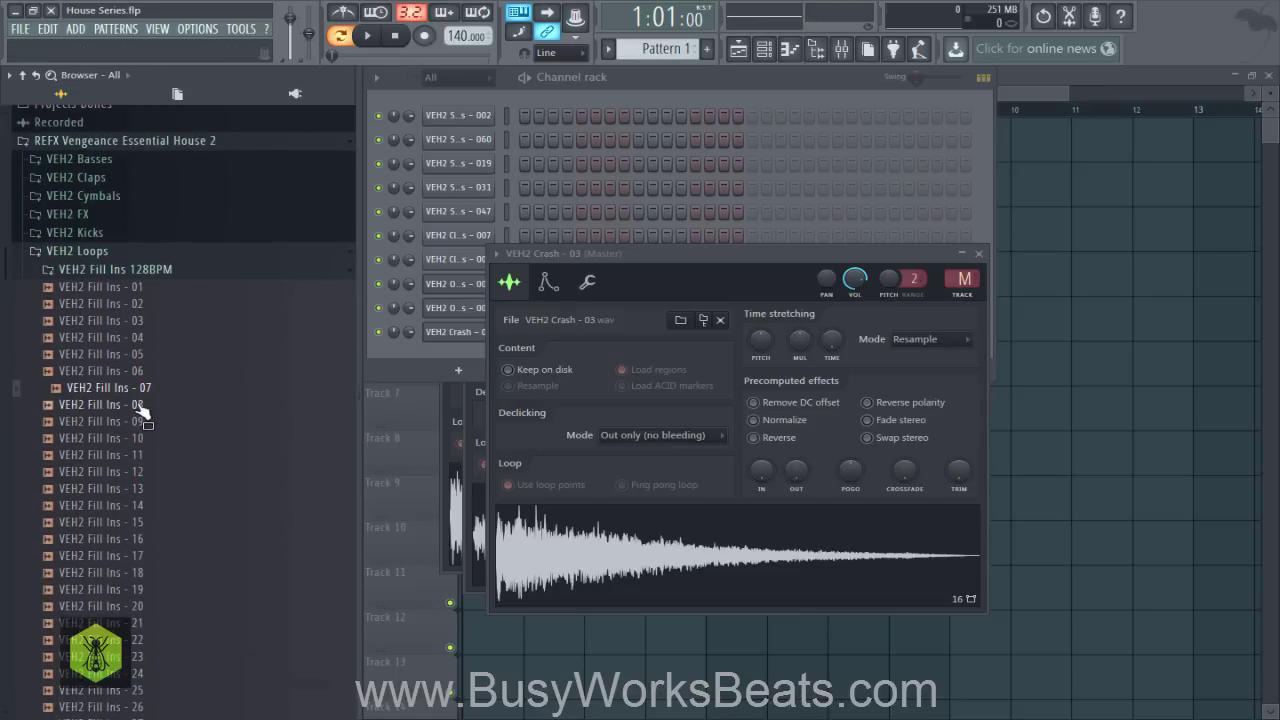
{"action": "left_click", "coordinate": [140, 406]}
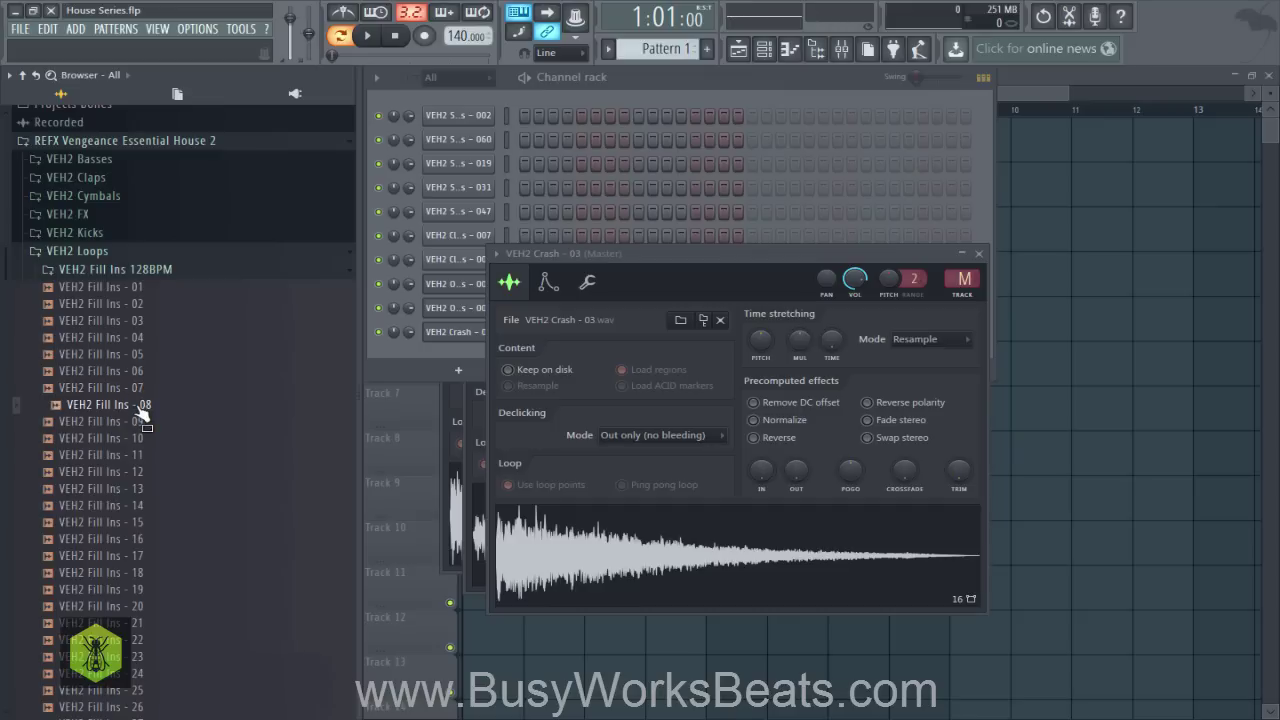
Open VEH2 Fill Ins - 08 and VEH2 Fill Ins - 07 in new channels.
{"action": "right_click", "coordinate": [140, 410]}
{"action": "left_click", "coordinate": [160, 421]}
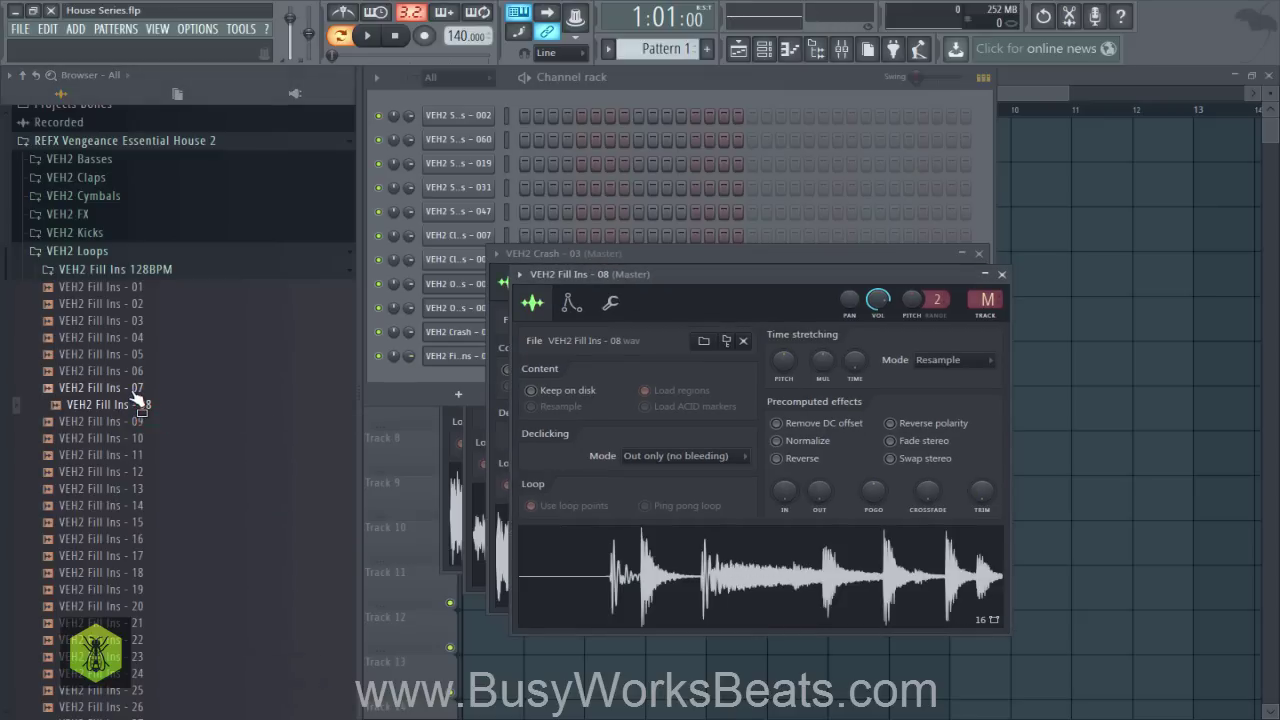
{"action": "right_click", "coordinate": [130, 388]}
{"action": "left_click", "coordinate": [150, 399]}
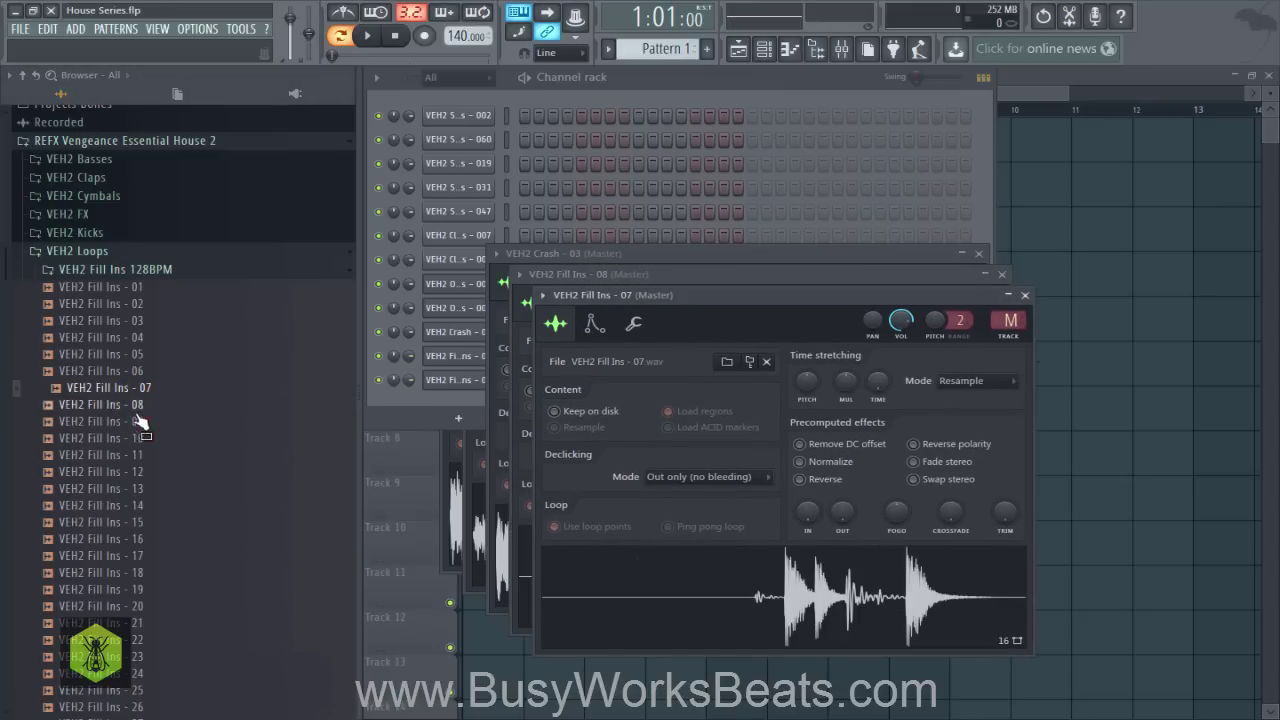
Audition the drum fills VEH2 Fill Ins - 09 to VEH2 Fill Ins - 16.
{"action": "left_click", "coordinate": [135, 425]}
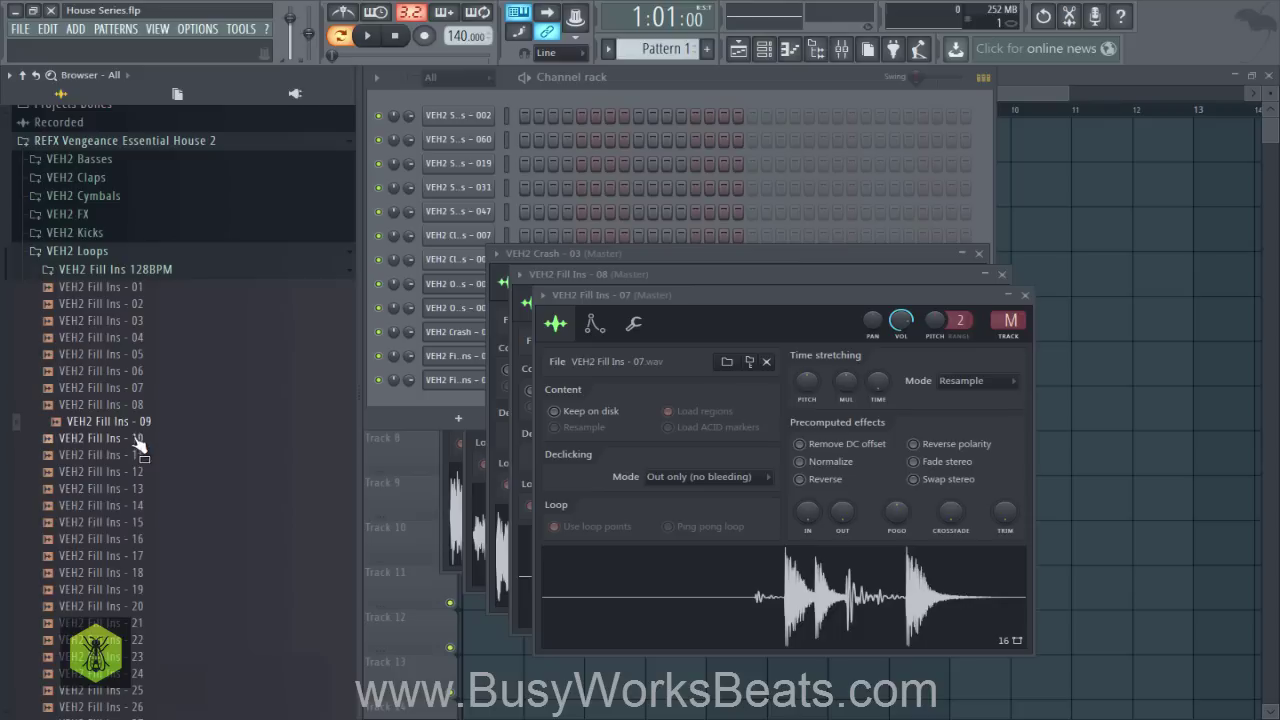
{"action": "left_click", "coordinate": [142, 437]}
{"action": "left_click", "coordinate": [145, 455]}
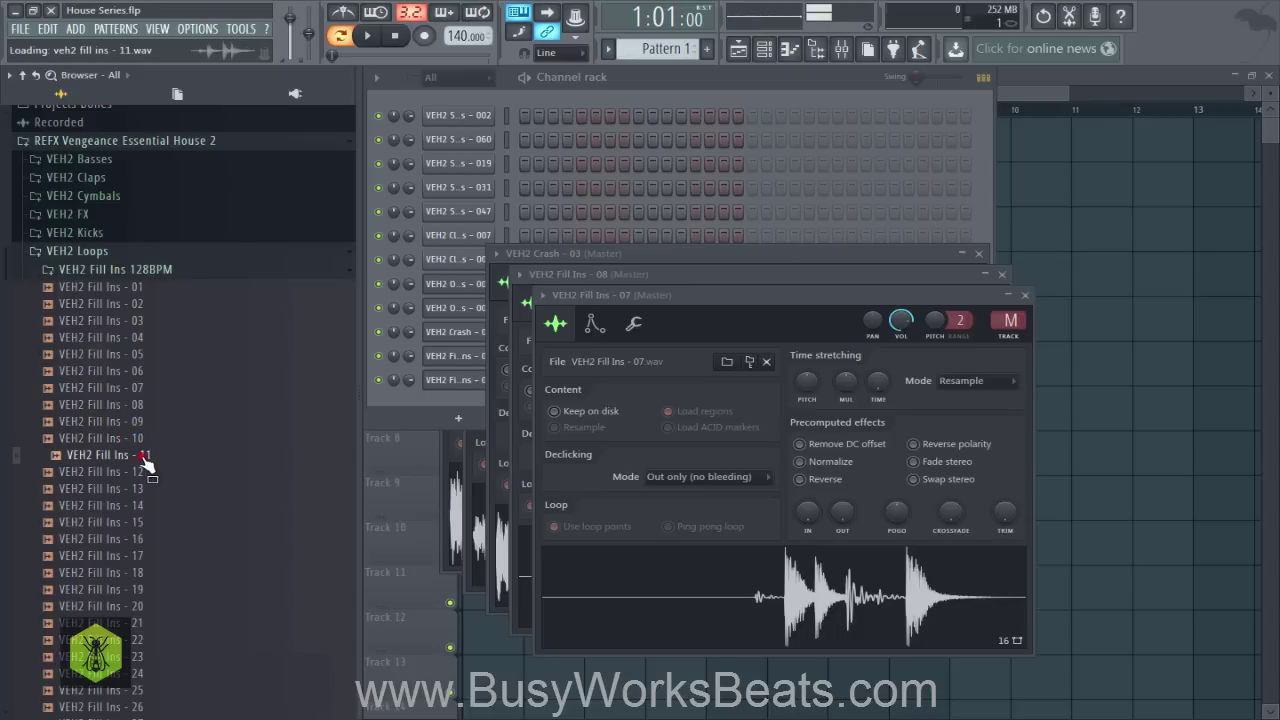
{"action": "left_click", "coordinate": [148, 473]}
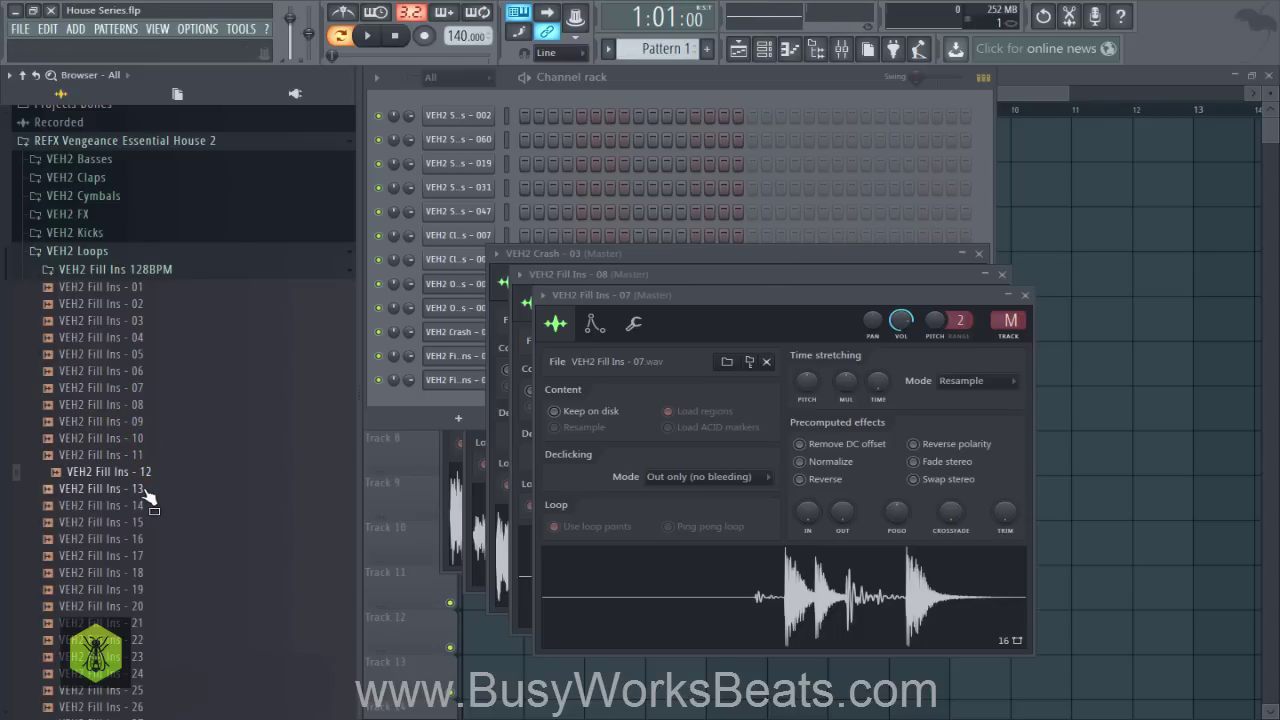
{"action": "left_click", "coordinate": [145, 490]}
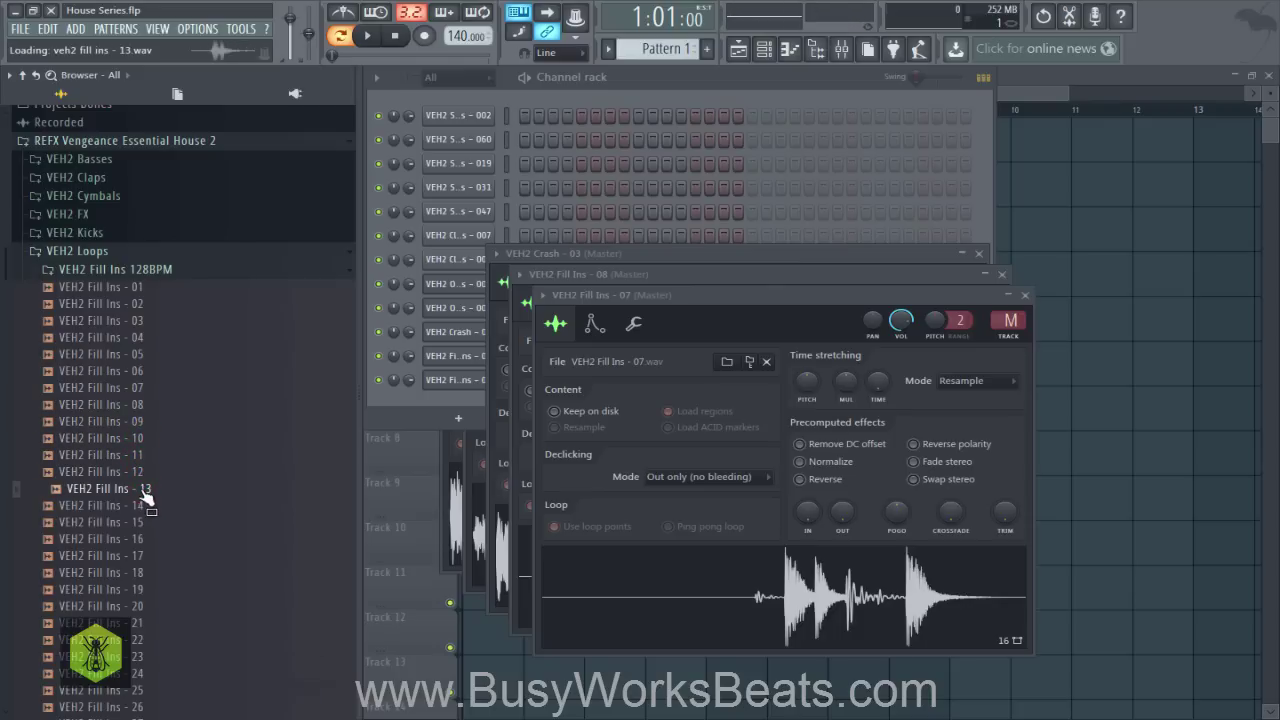
{"action": "left_click", "coordinate": [134, 506]}
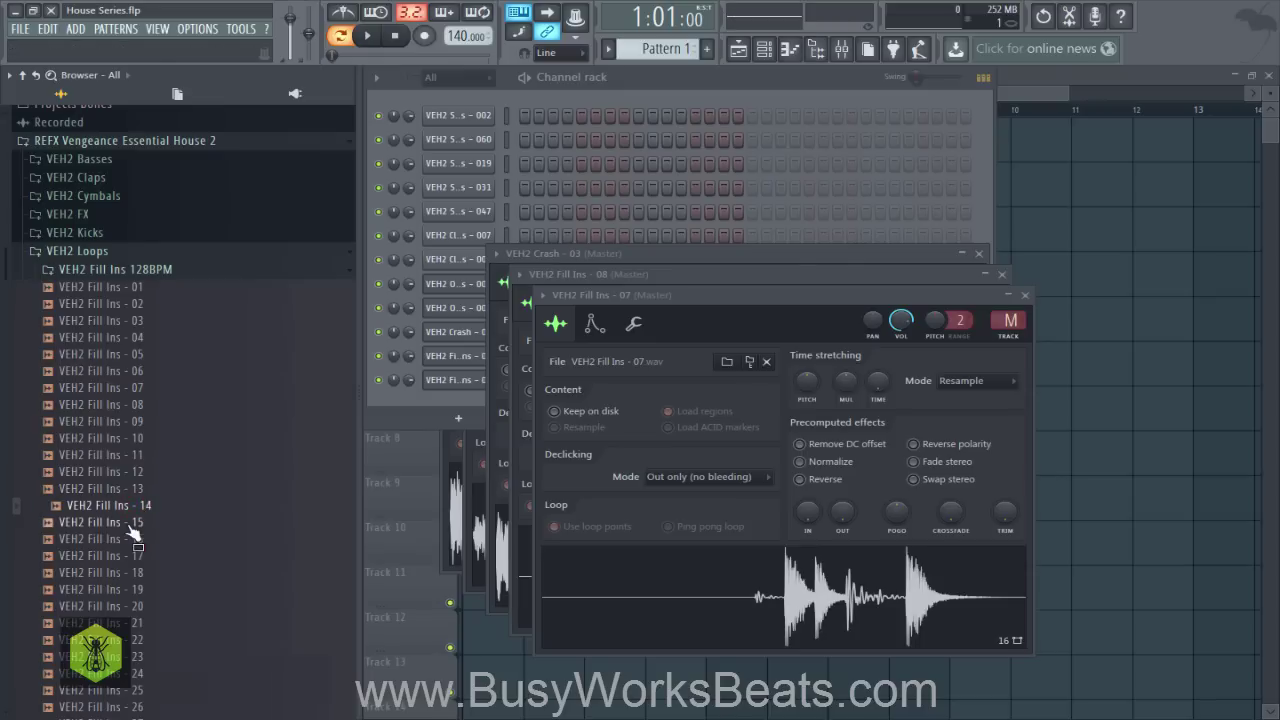
{"action": "left_click", "coordinate": [130, 522]}
{"action": "left_click", "coordinate": [130, 539]}
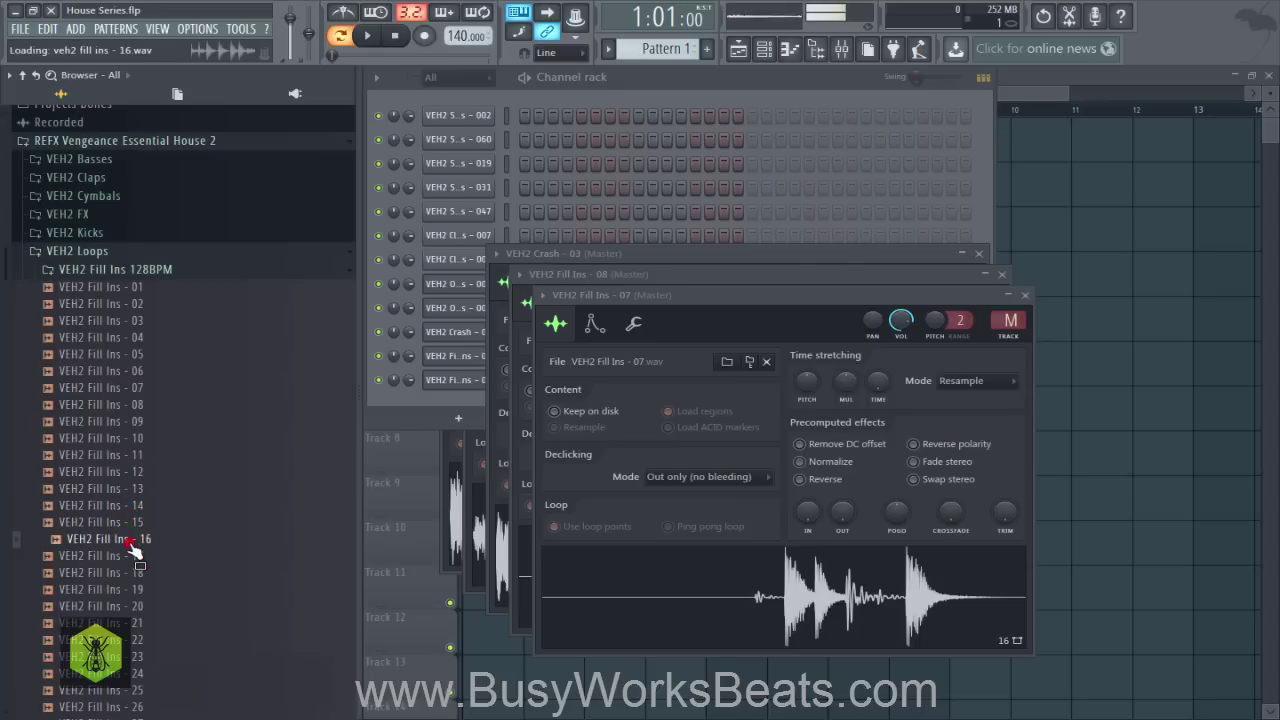
Audition VEH2 Fill Ins - 17 and open it in a new channel.
{"action": "scroll", "coordinate": [127, 517], "scroll_direction": "down", "scroll_amount": 4}
{"action": "left_click", "coordinate": [130, 358]}
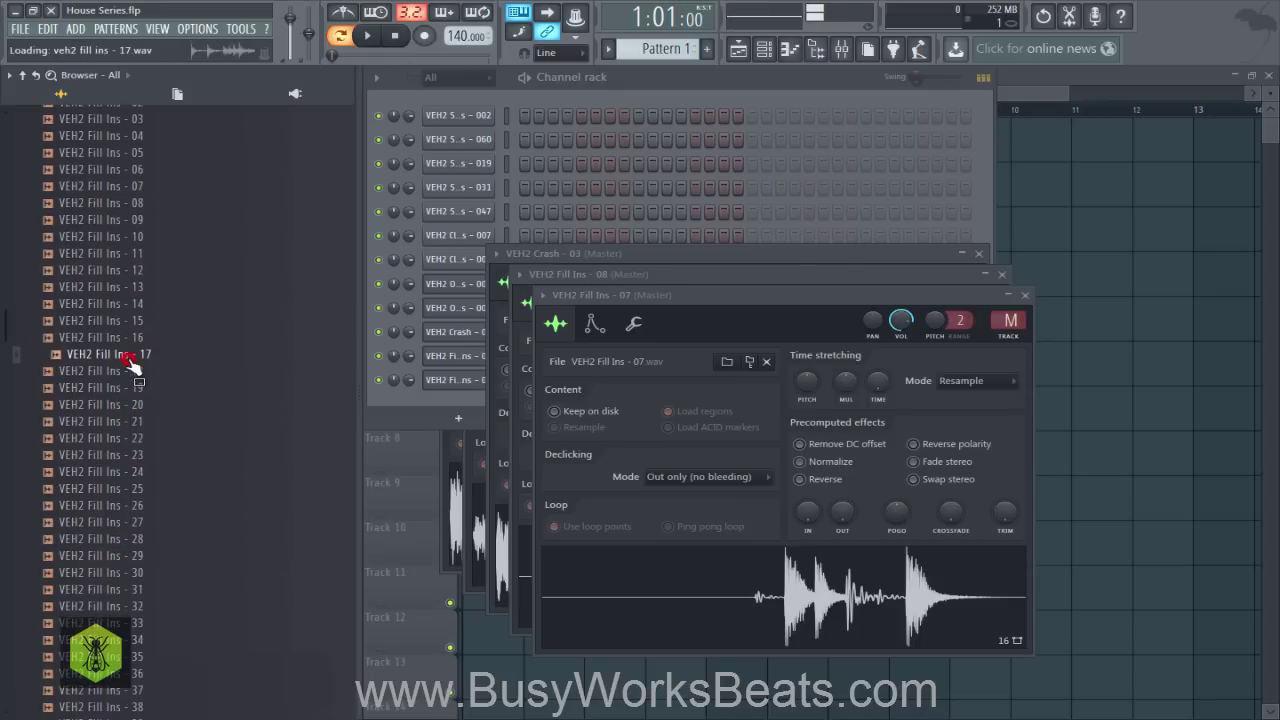
{"action": "right_click", "coordinate": [133, 371]}
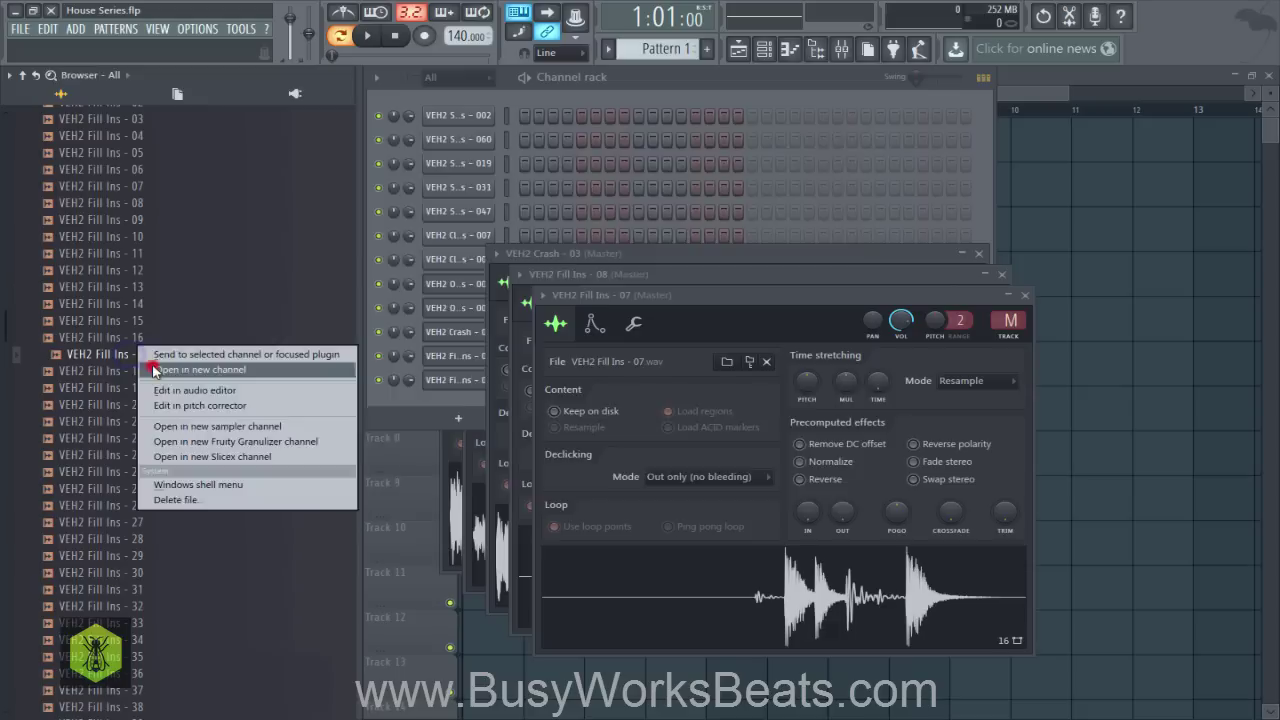
{"action": "left_click", "coordinate": [145, 371]}
Close all the open channel sampler windows so only the channel rack remains in front of the playlist.
{"action": "left_click", "coordinate": [641, 88]}
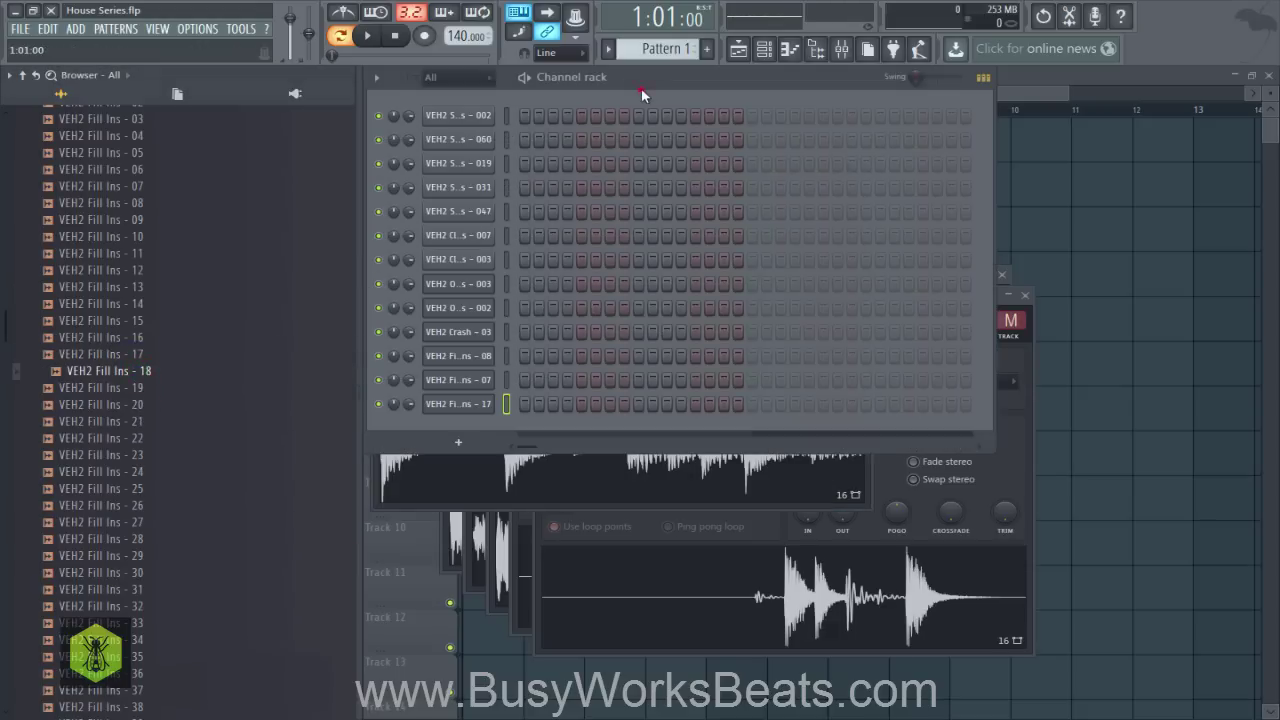
{"action": "left_click", "coordinate": [1030, 294]}
{"action": "left_click", "coordinate": [1004, 276]}
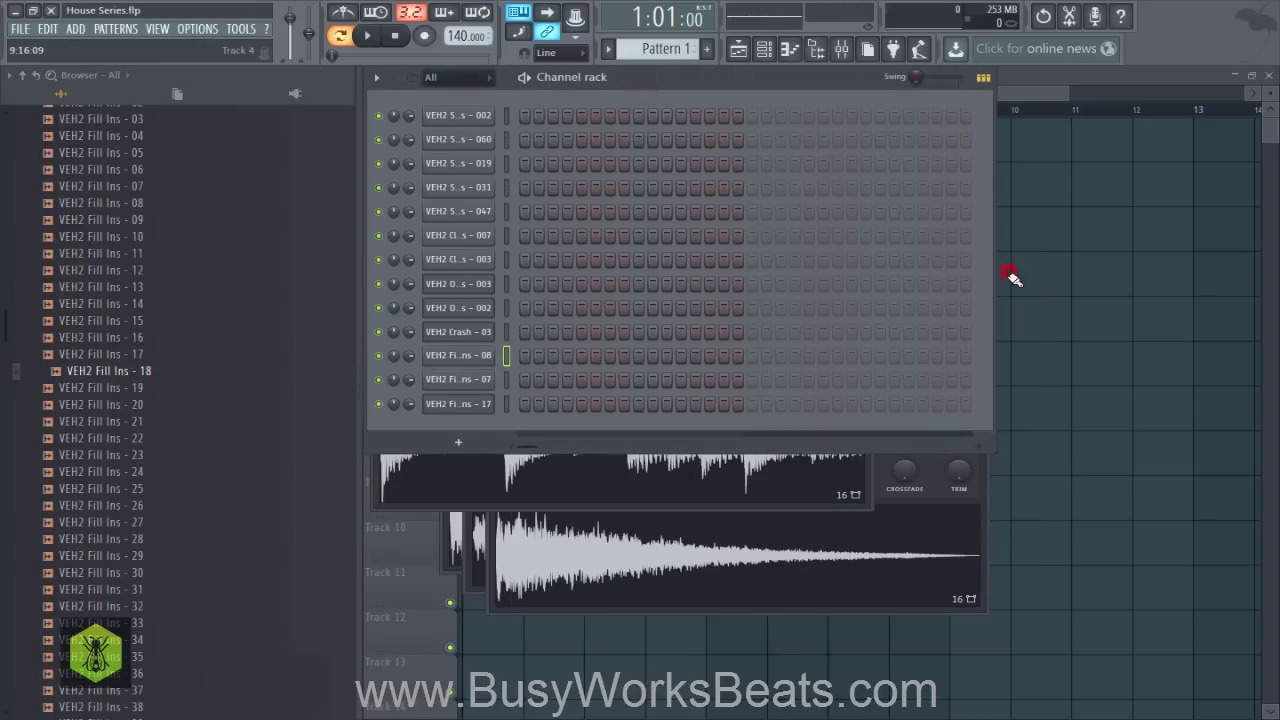
{"action": "left_click", "coordinate": [971, 466]}
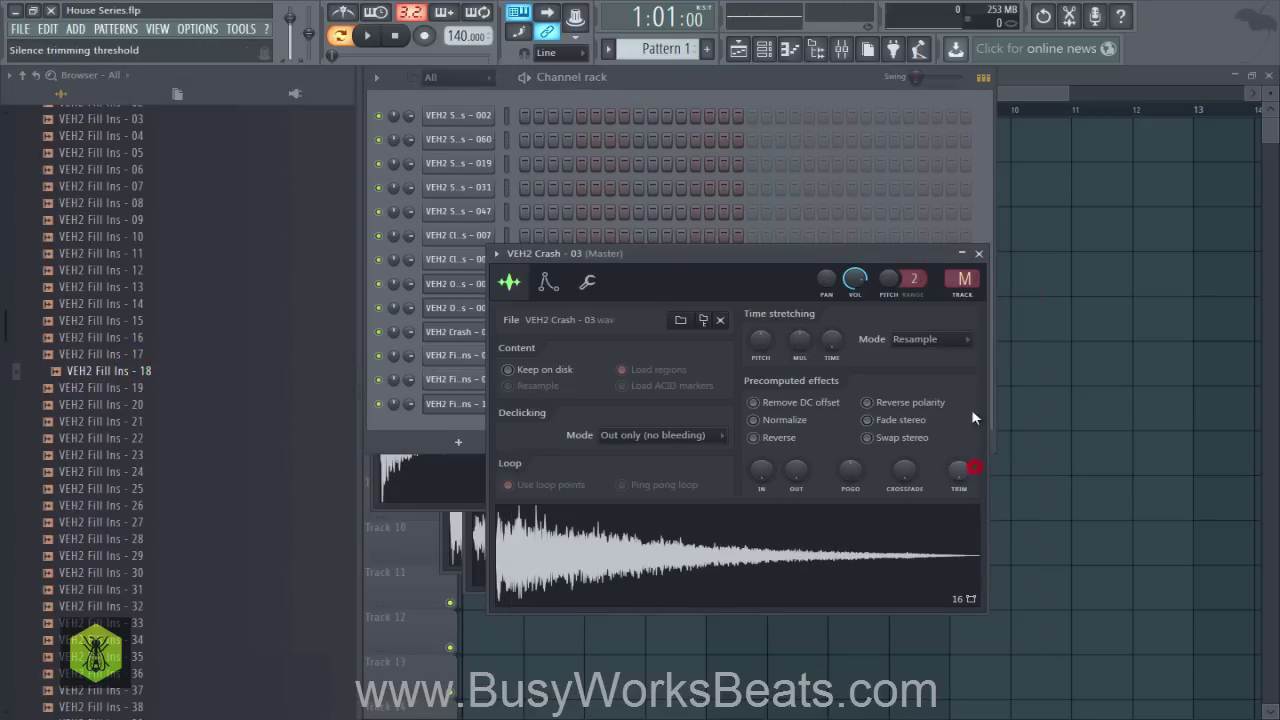
{"action": "left_click", "coordinate": [988, 244]}
{"action": "left_click", "coordinate": [957, 466]}
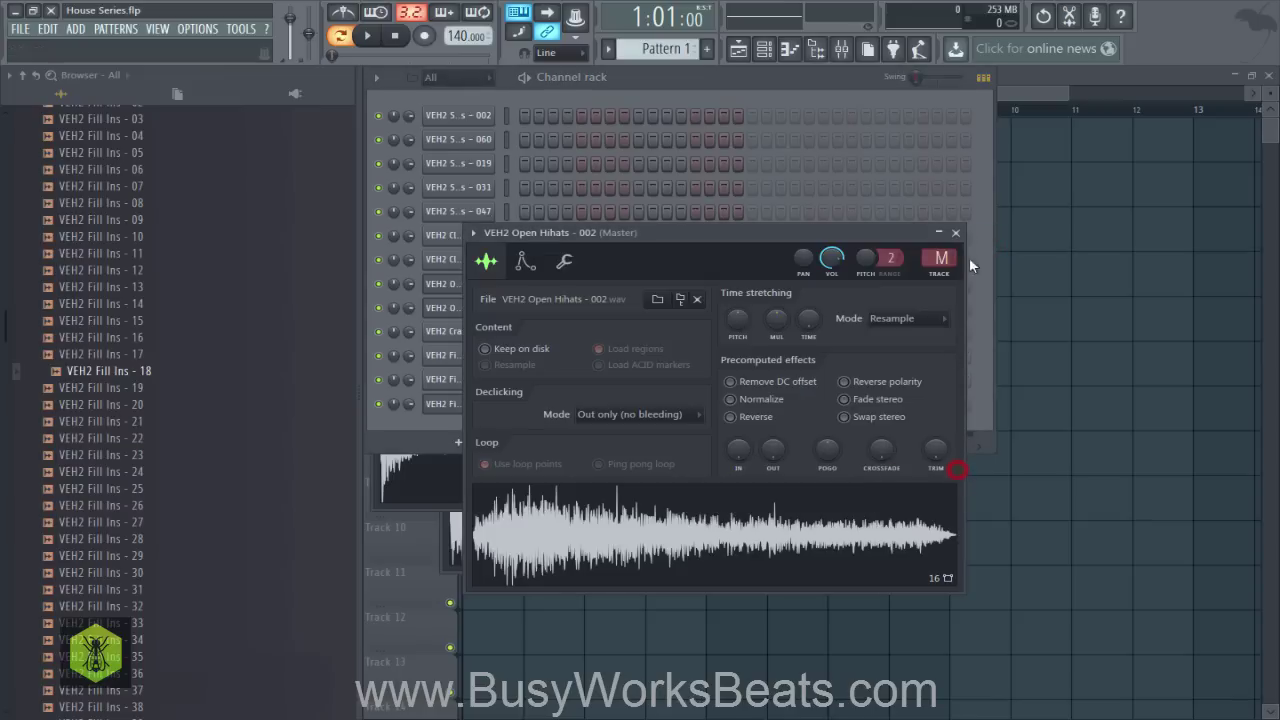
{"action": "left_click", "coordinate": [959, 234]}
{"action": "left_click", "coordinate": [936, 457]}
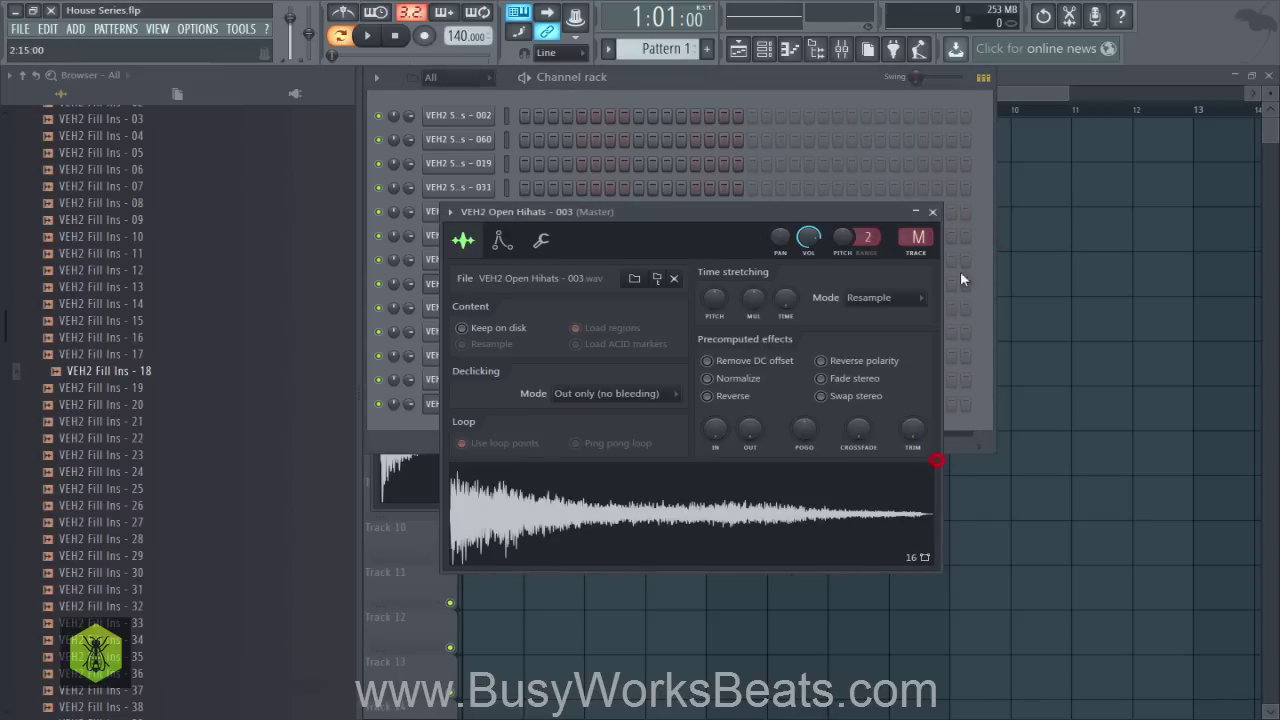
{"action": "left_click", "coordinate": [938, 212]}
{"action": "left_click", "coordinate": [879, 466]}
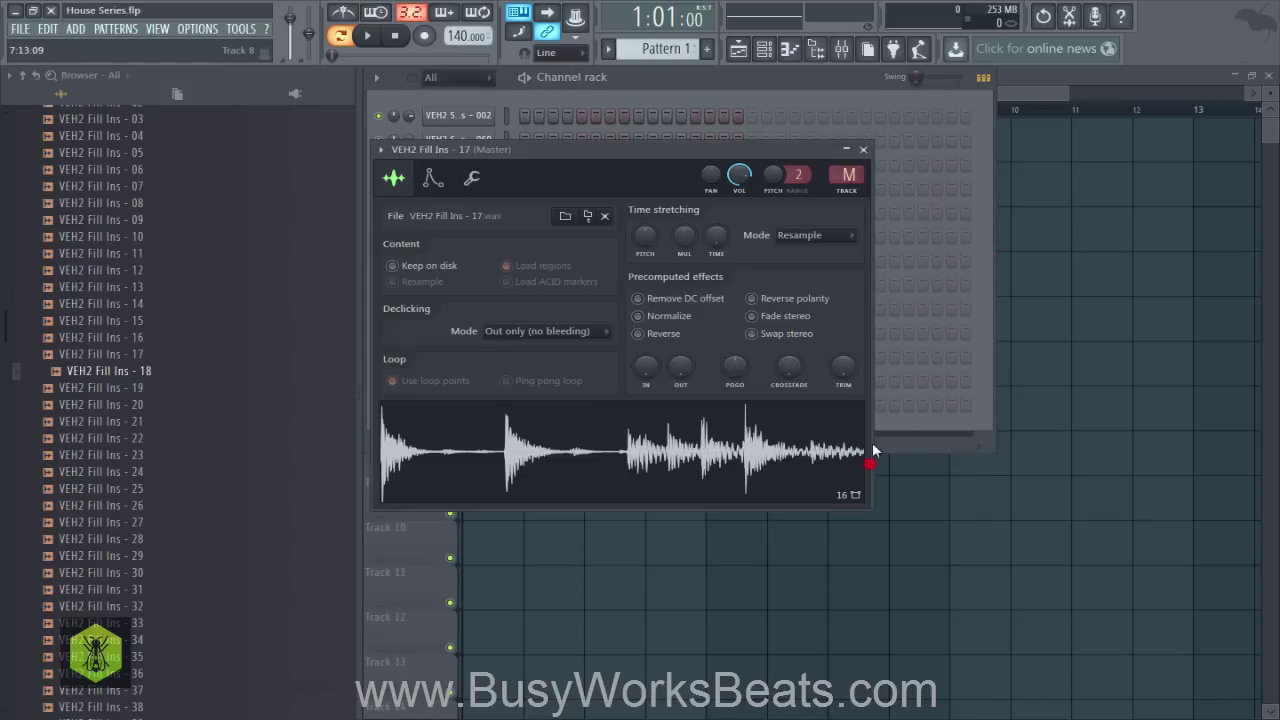
{"action": "left_click", "coordinate": [870, 150]}
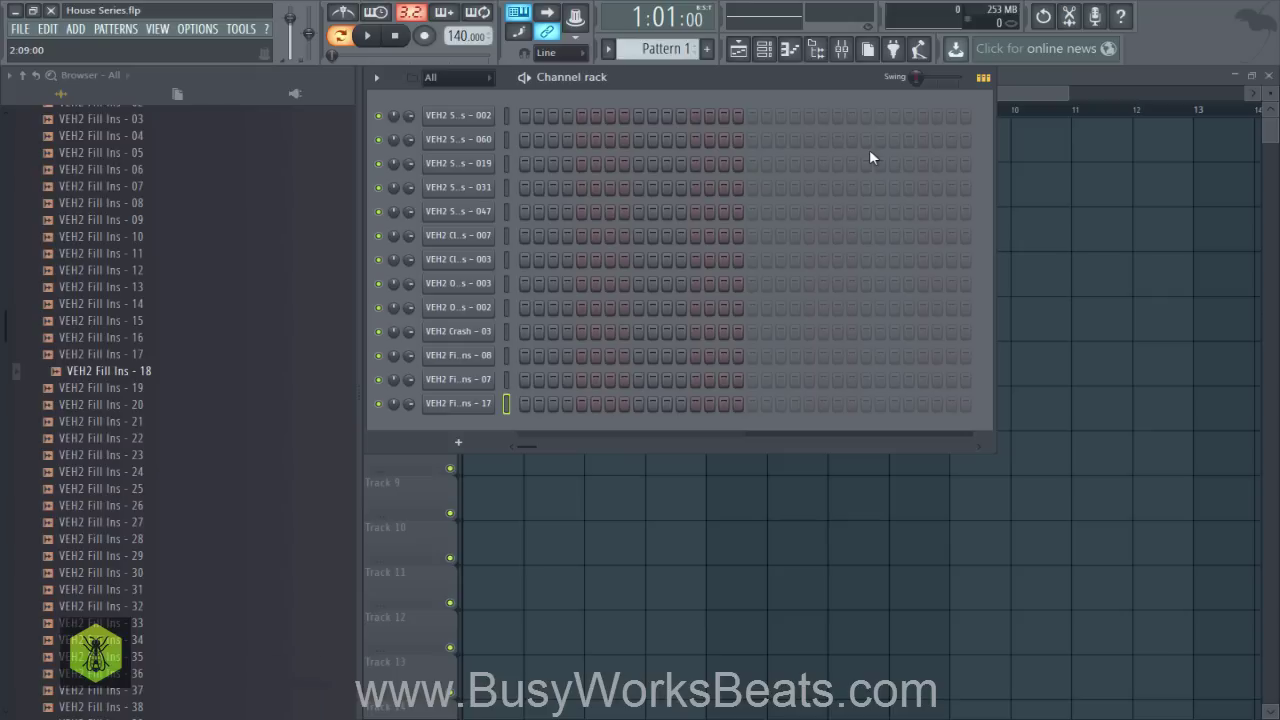
Collapse the VEH2 Fill Ins 128BPM and VEH2 Loops folders and hide the browser.
{"action": "key", "text": "F4"}
{"action": "scroll", "coordinate": [306, 294], "scroll_direction": "up", "scroll_amount": 6}
{"action": "scroll", "coordinate": [180, 300], "scroll_direction": "down", "scroll_amount": 4}
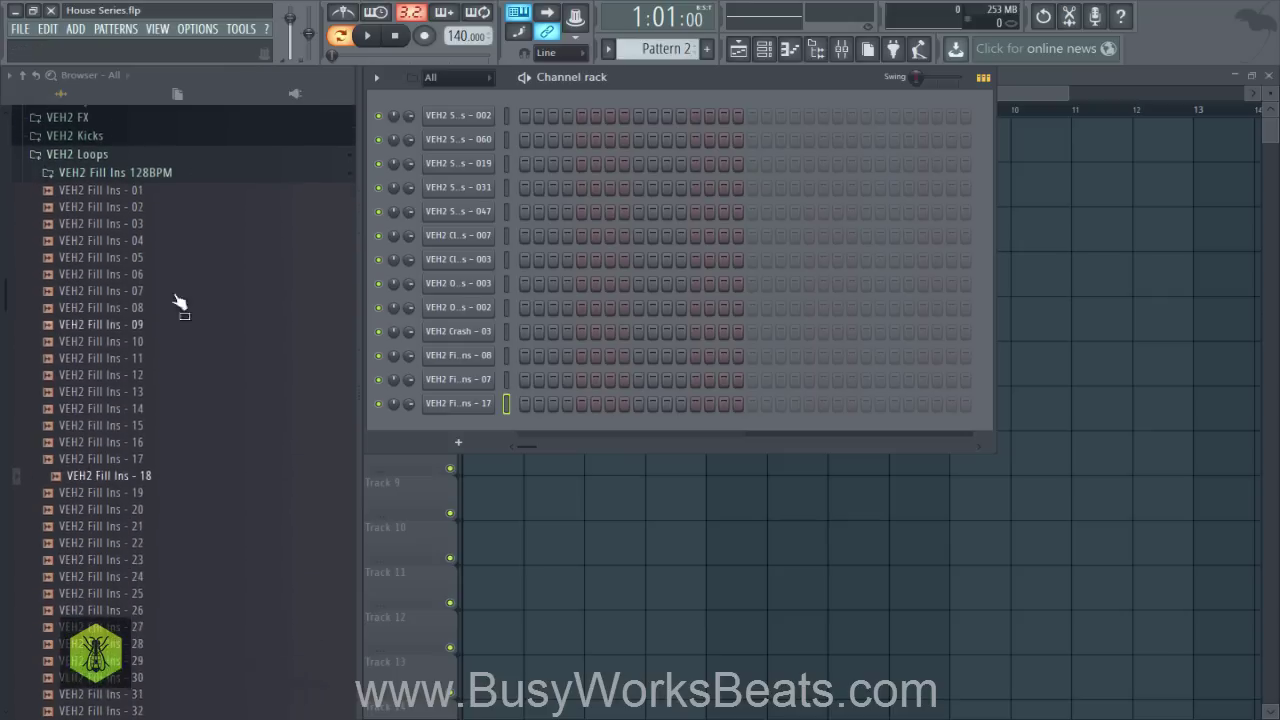
{"action": "left_click", "coordinate": [155, 170]}
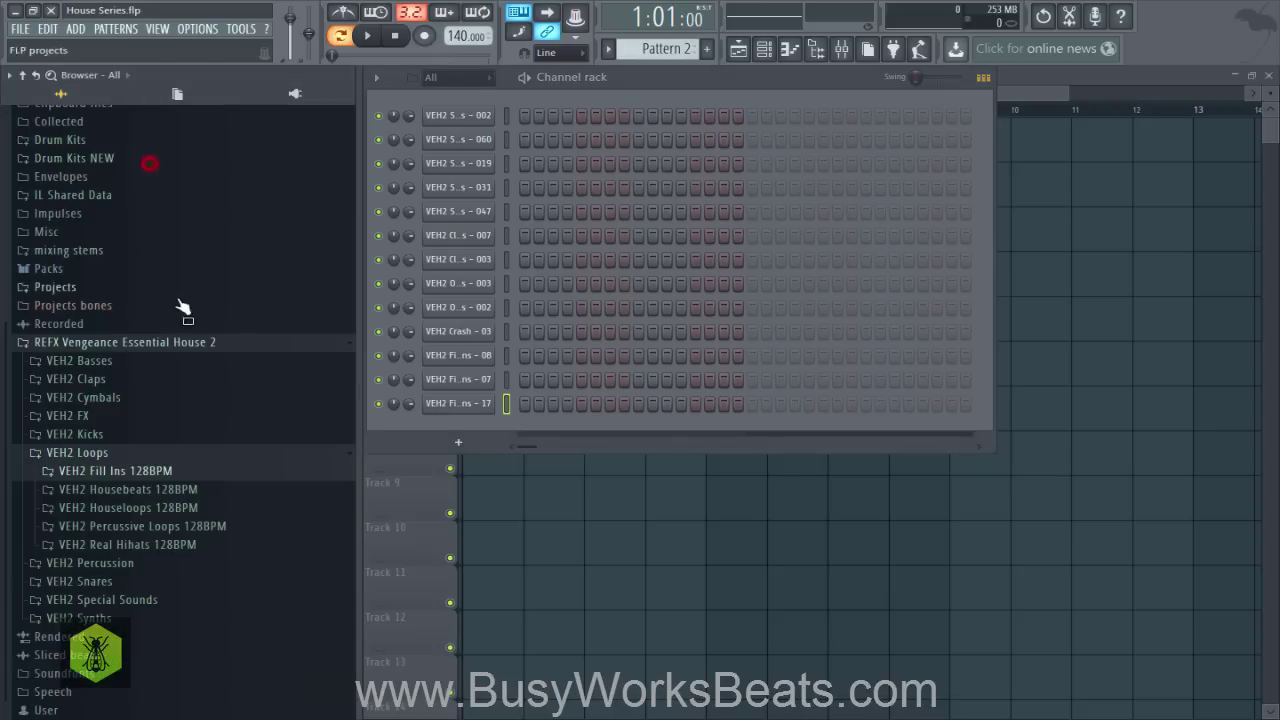
{"action": "left_click", "coordinate": [152, 458]}
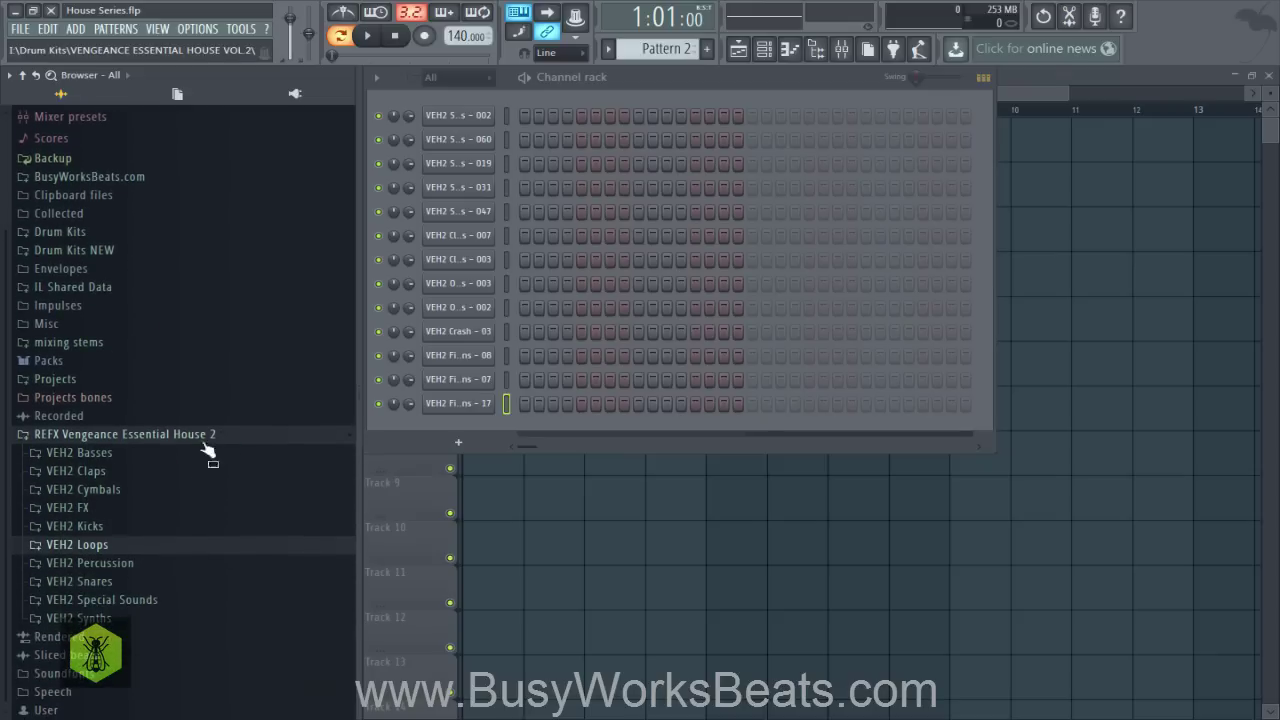
{"action": "left_click", "coordinate": [816, 48]}
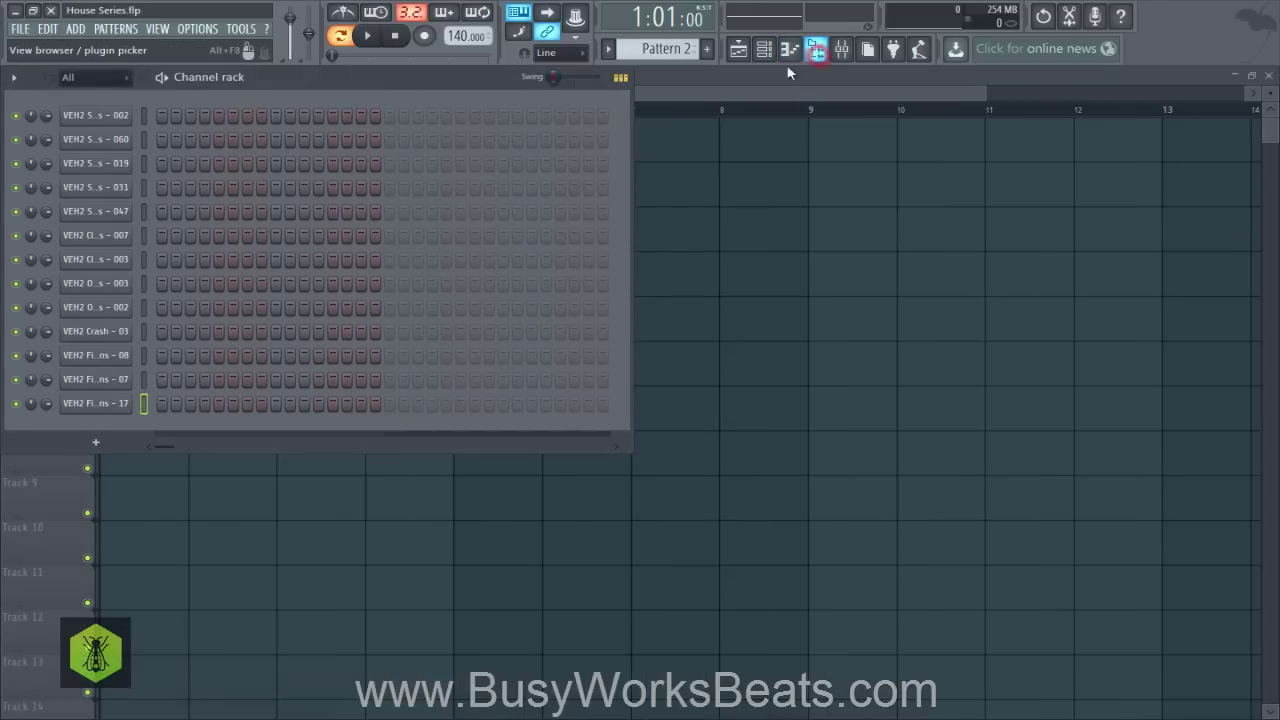
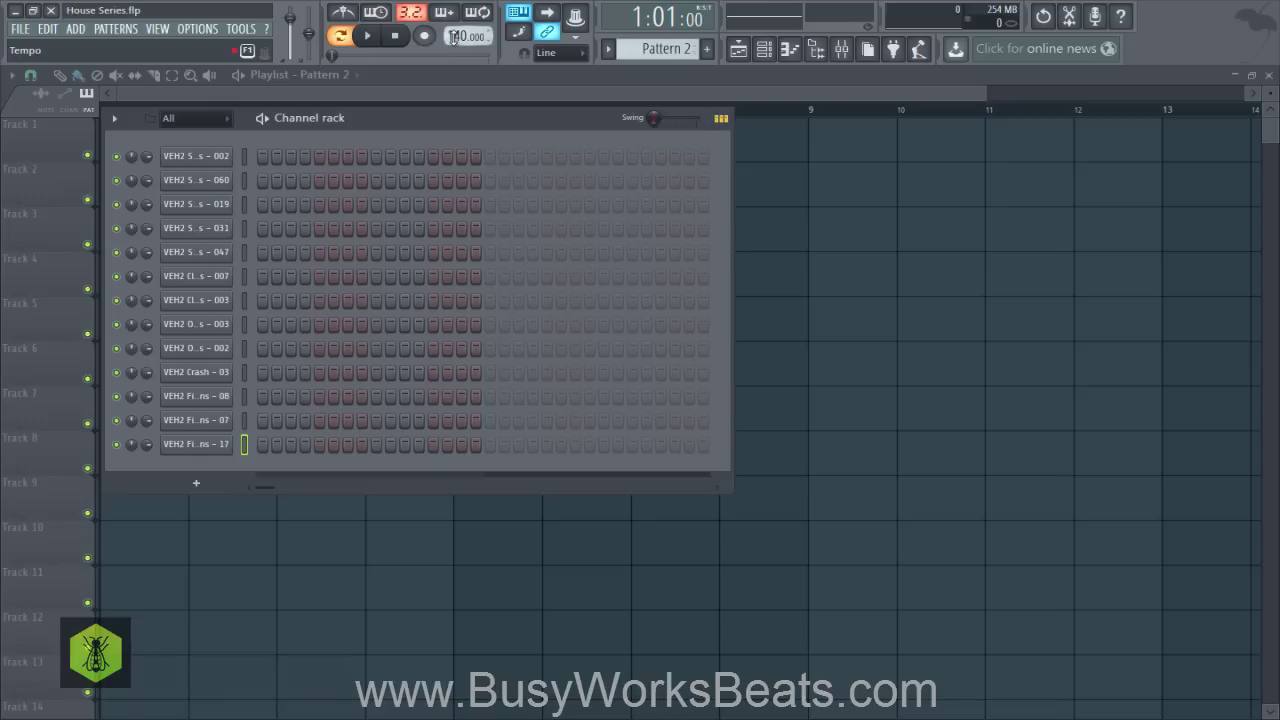
Set the project tempo to 120 BPM and switch back to Pattern 1.
{"action": "right_click", "coordinate": [452, 36]}
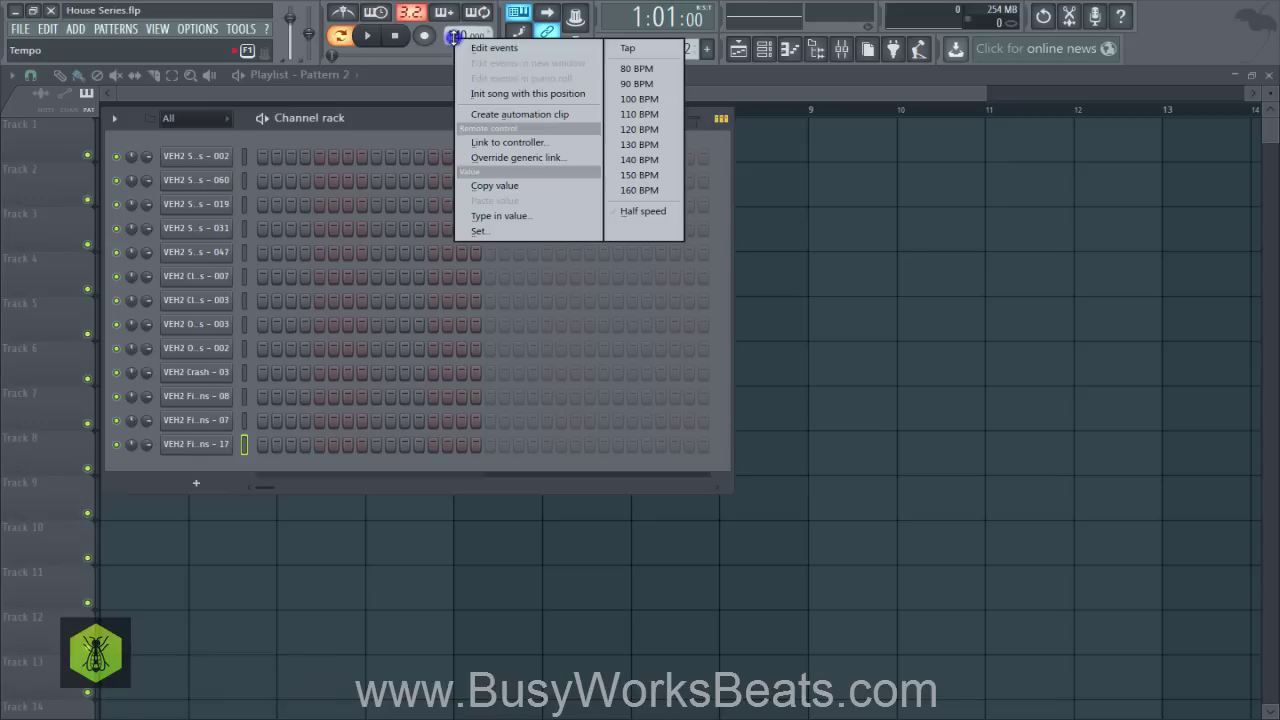
{"action": "left_click", "coordinate": [646, 130]}
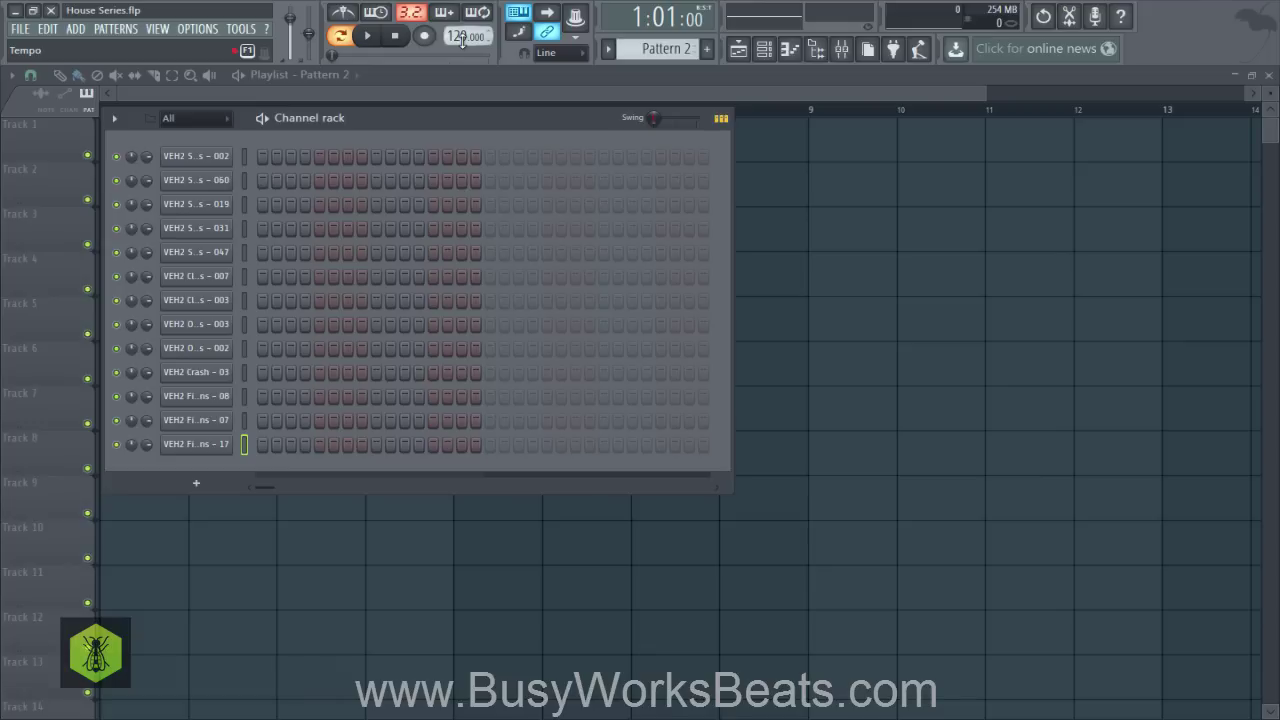
{"action": "left_click", "coordinate": [249, 159]}
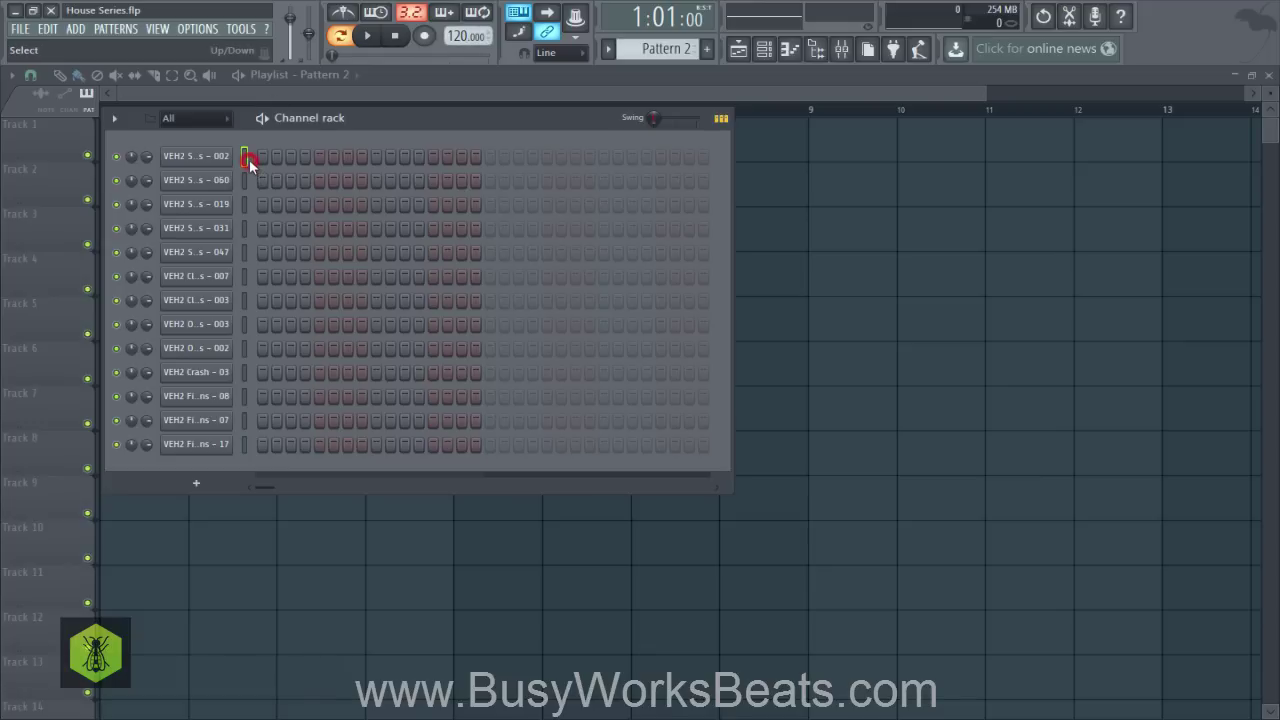
{"action": "mouse_move", "coordinate": [403, 121]}
{"action": "left_mouse_down"}
{"action": "mouse_move", "coordinate": [413, 115]}
{"action": "mouse_move", "coordinate": [401, 114]}
{"action": "left_mouse_up"}
{"action": "scroll", "coordinate": [660, 48], "scroll_direction": "up", "scroll_amount": 1}
{"action": "left_click", "coordinate": [248, 154]}
{"action": "left_click", "coordinate": [264, 155]}
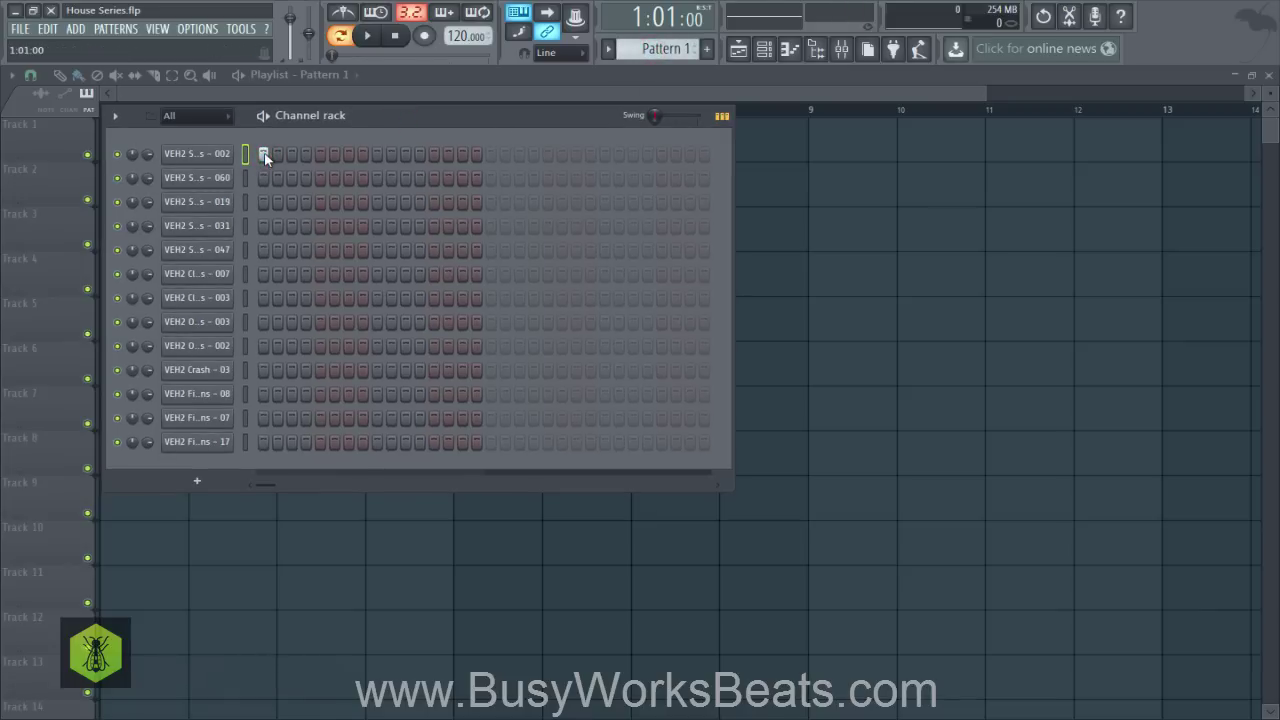
{"action": "left_click", "coordinate": [245, 202]}
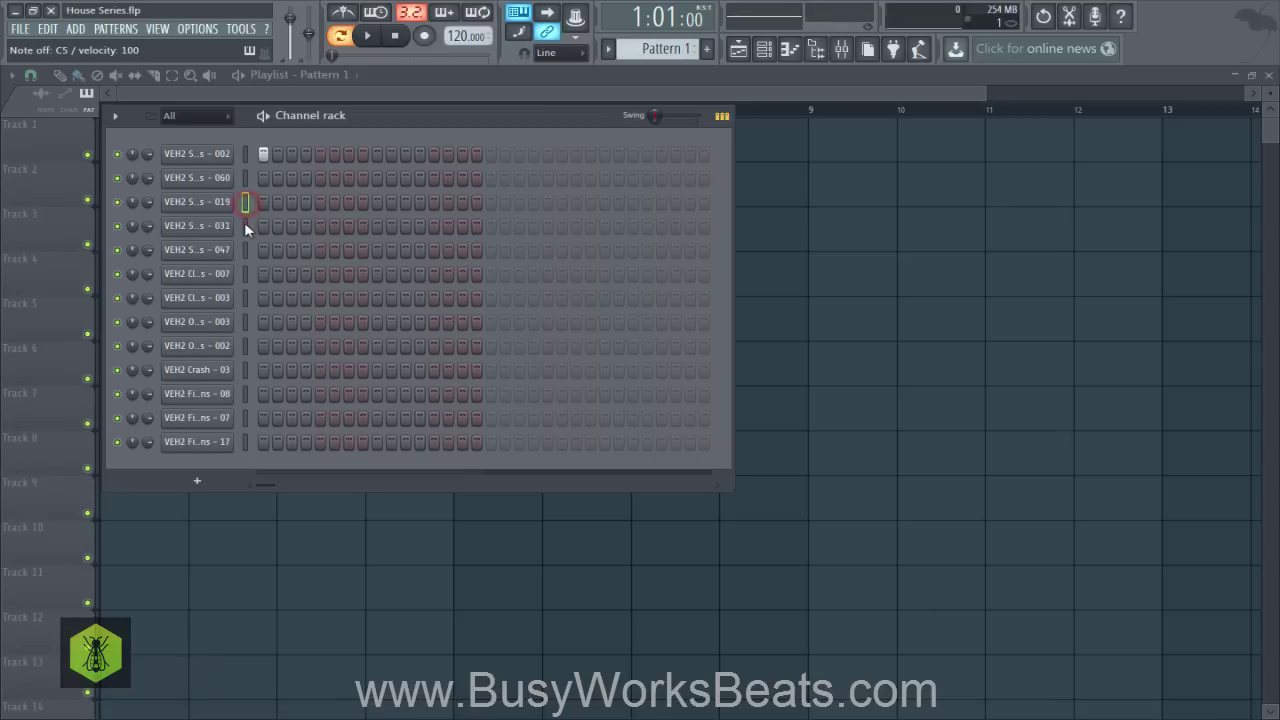
{"action": "left_click", "coordinate": [316, 203]}
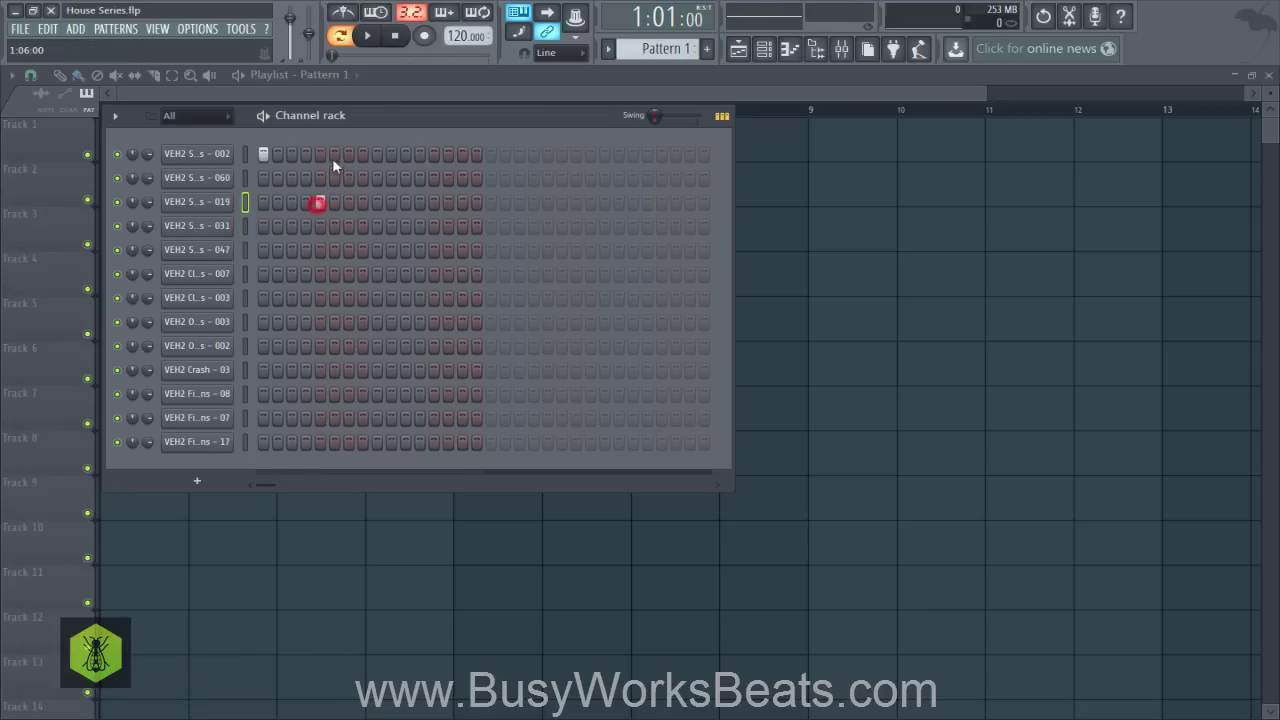
{"action": "left_click", "coordinate": [320, 154]}
{"action": "left_click", "coordinate": [377, 154]}
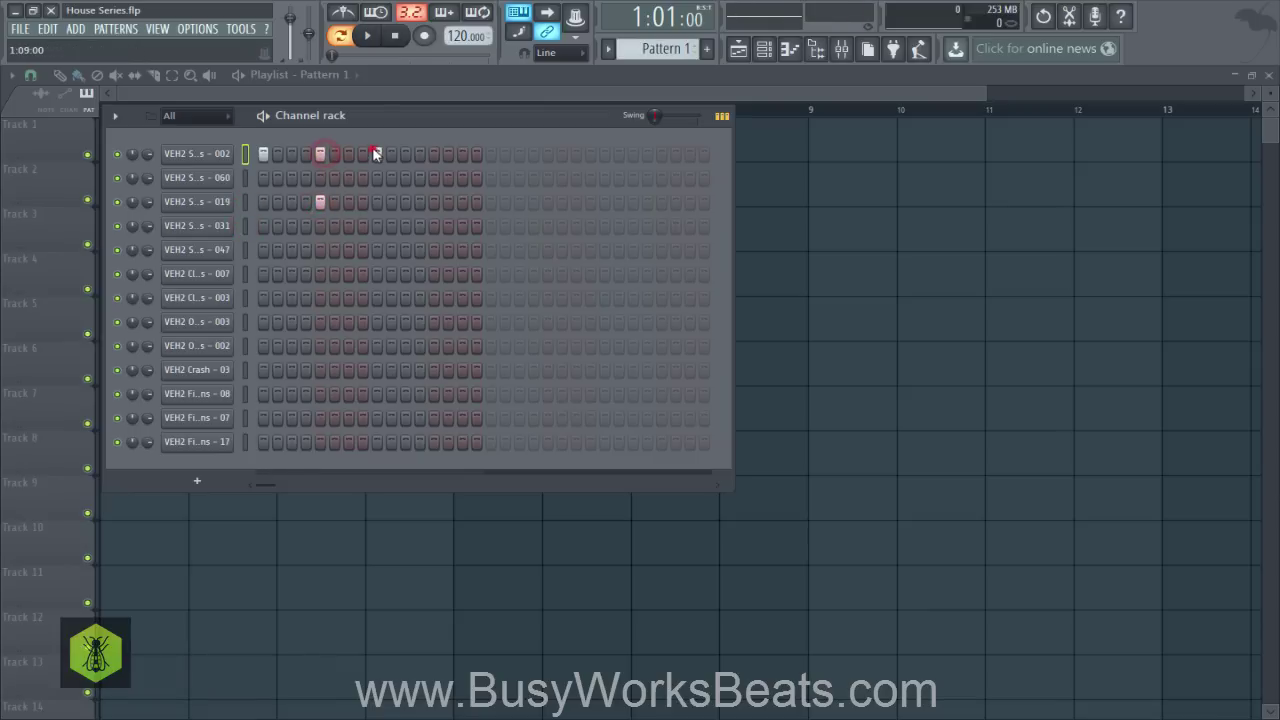
{"action": "left_click", "coordinate": [434, 154]}
{"action": "right_click", "coordinate": [434, 154]}
{"action": "right_click", "coordinate": [347, 202]}
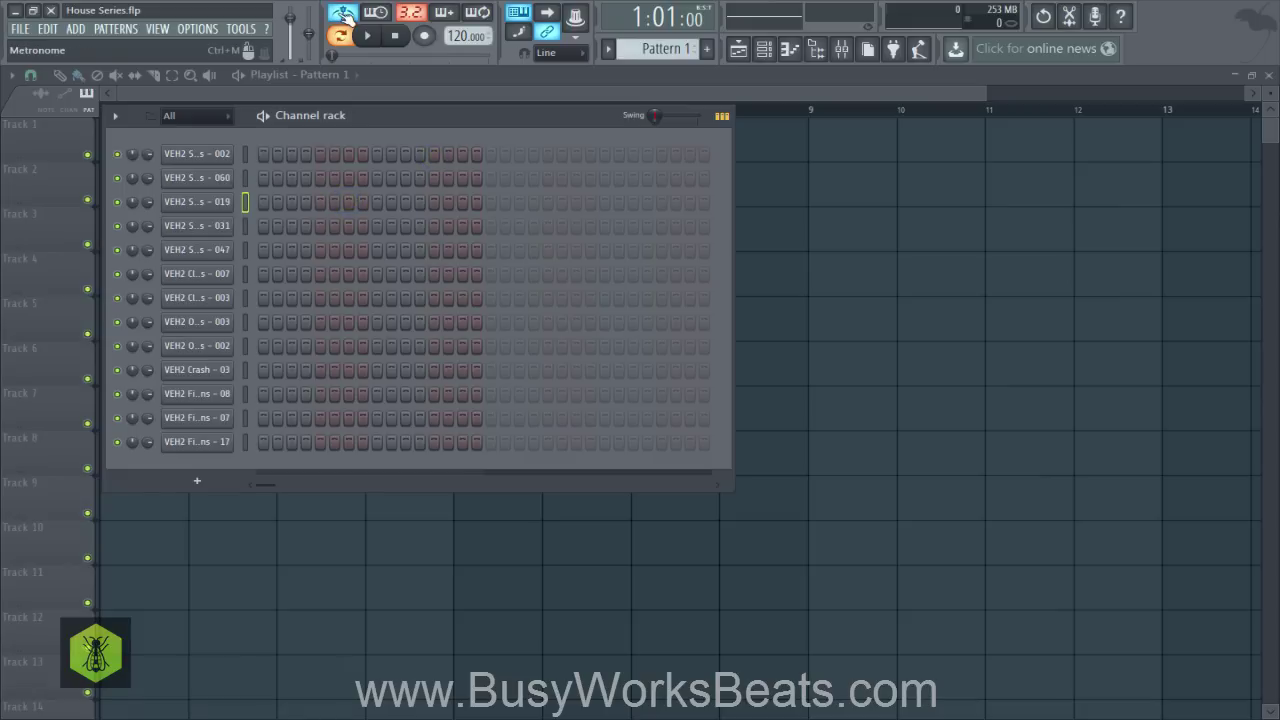
Play and stop the empty Pattern 1 several times with the metronome on to hear its beats.
{"action": "right_click", "coordinate": [343, 14]}
{"action": "left_click", "coordinate": [420, 63]}
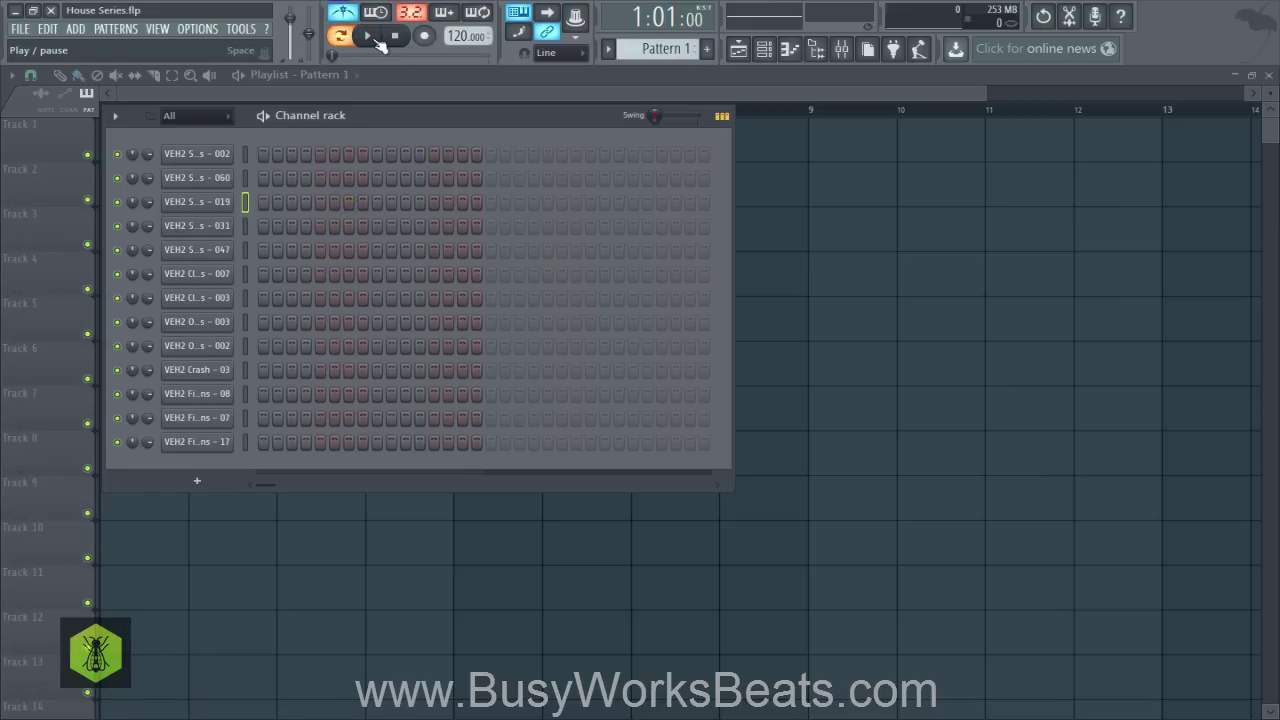
{"action": "left_click", "coordinate": [379, 44]}
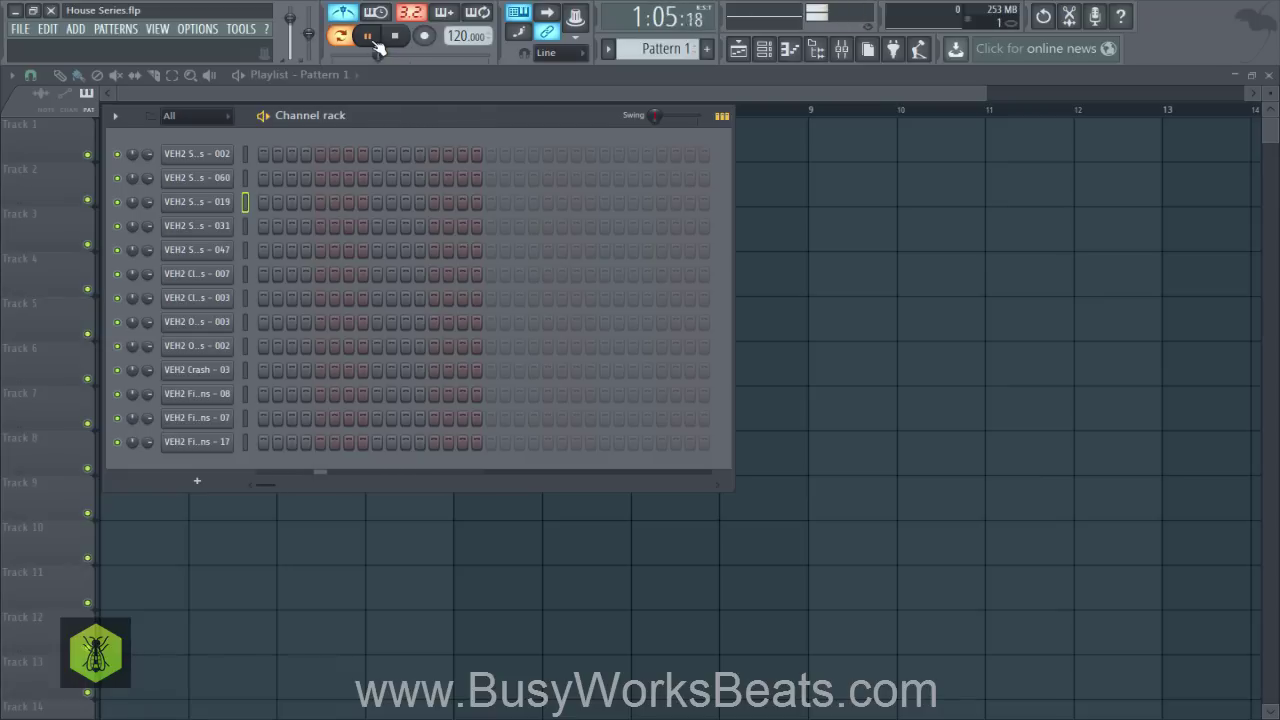
{"action": "key", "text": "space"}
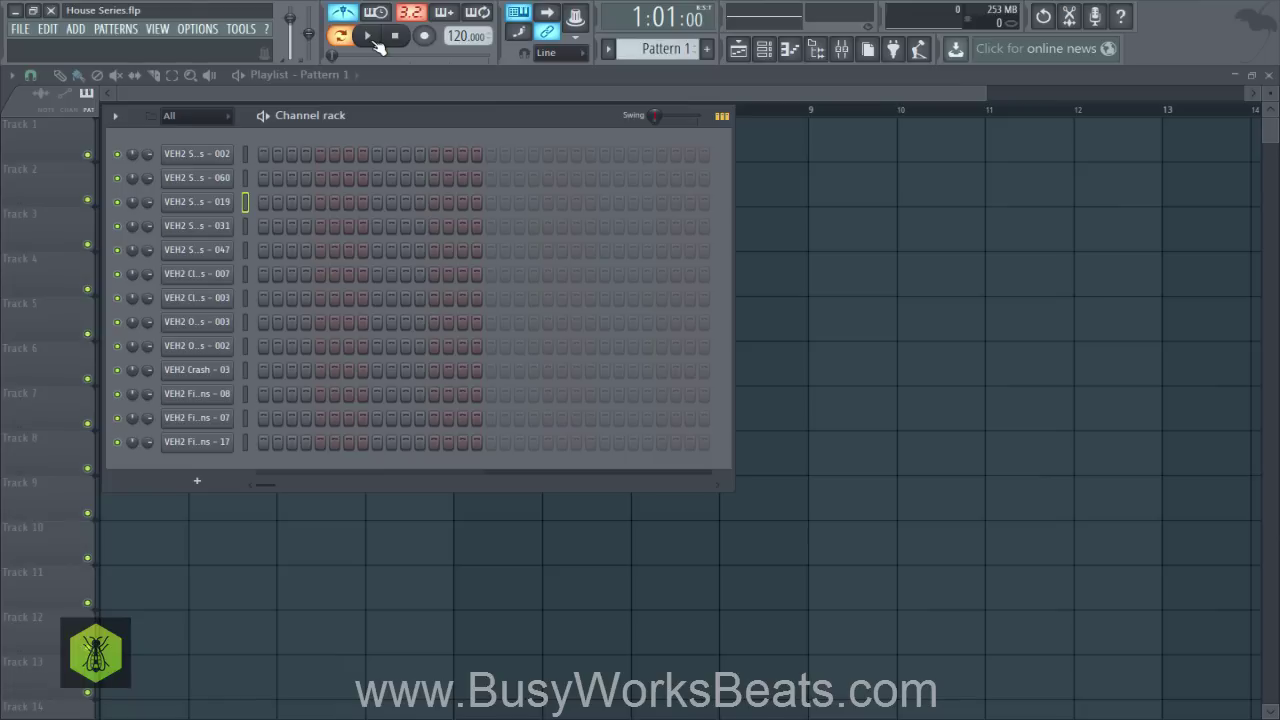
{"action": "left_click", "coordinate": [368, 36]}
{"action": "left_click", "coordinate": [368, 36]}
{"action": "left_click", "coordinate": [368, 36]}
{"action": "left_click", "coordinate": [368, 36]}
{"action": "left_click", "coordinate": [376, 43]}
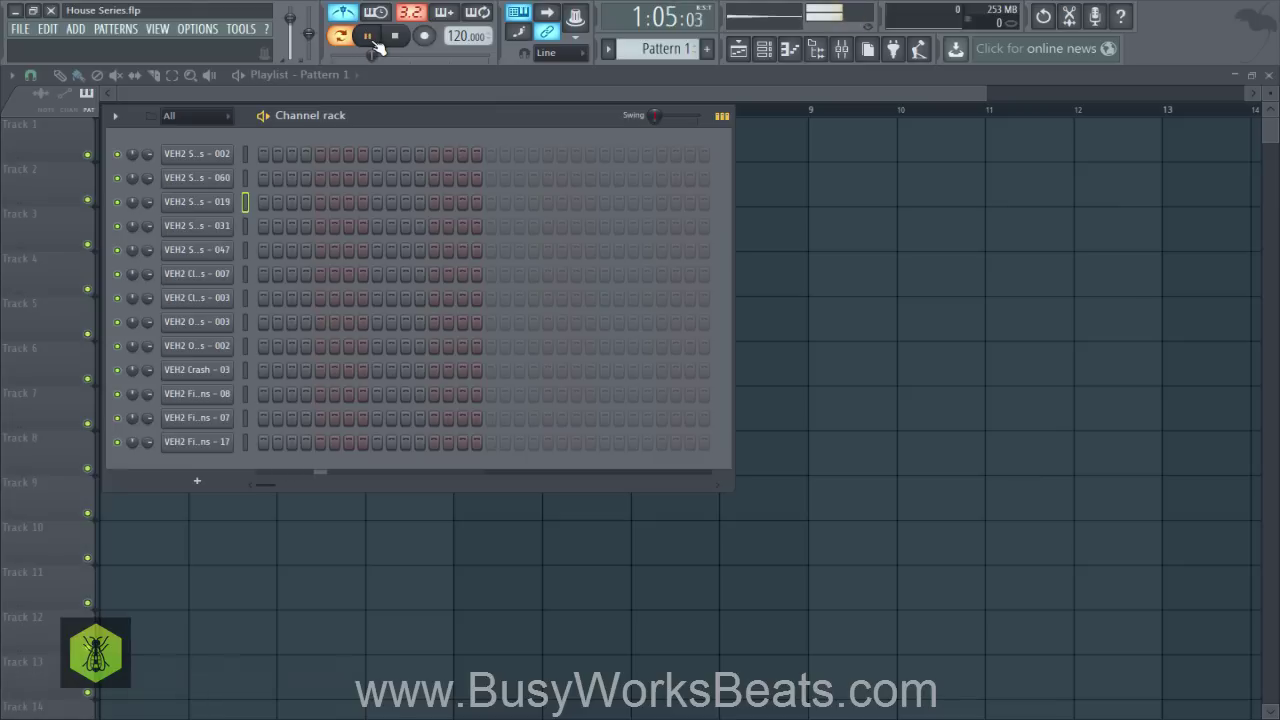
{"action": "left_click", "coordinate": [376, 43]}
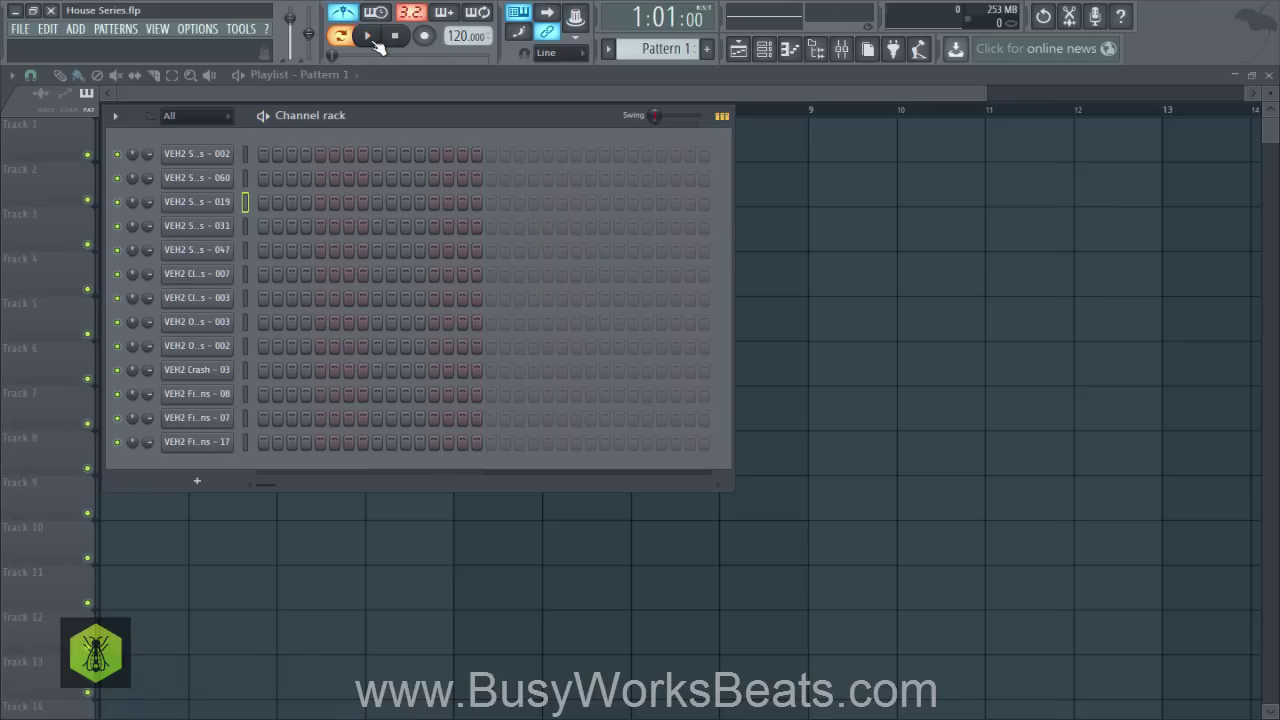
{"action": "left_click", "coordinate": [376, 43]}
{"action": "left_click", "coordinate": [376, 43]}
Place VEH2 Soft Kicks - 002 hits on steps 1, 5, 9 and 13 of Pattern 1 and play them back.
{"action": "left_click", "coordinate": [265, 158]}
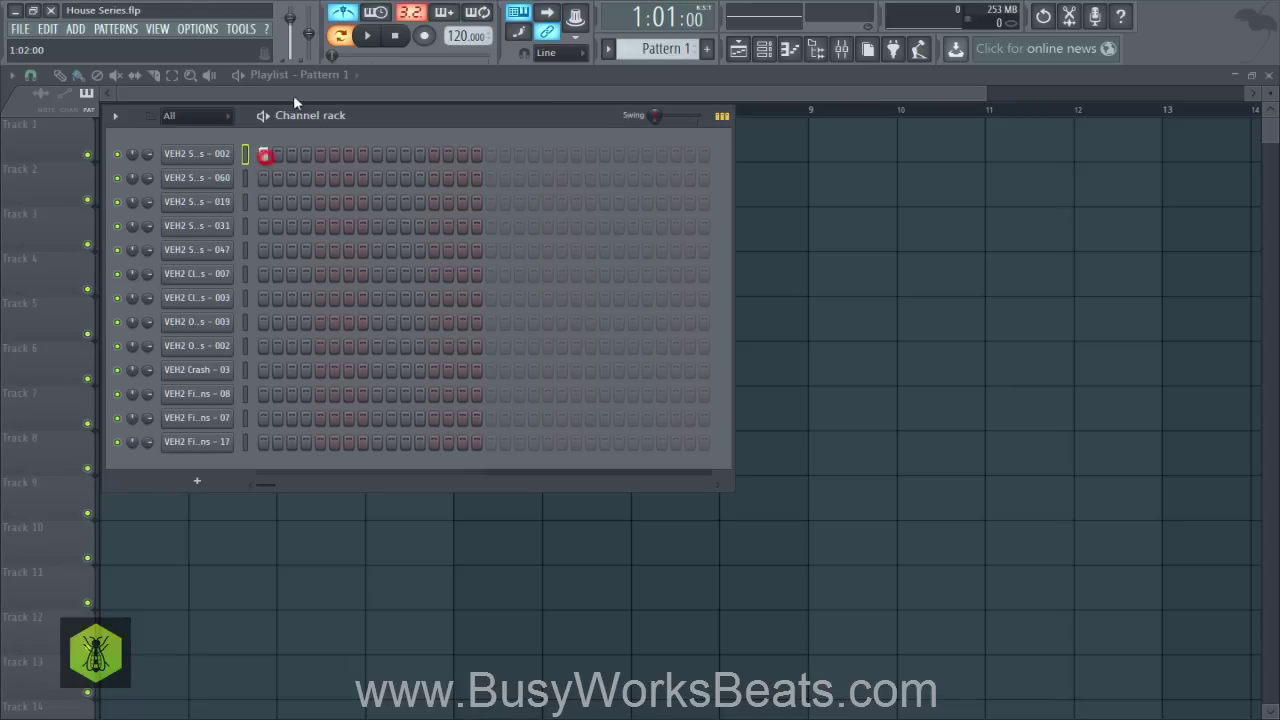
{"action": "left_click", "coordinate": [320, 160]}
{"action": "left_click", "coordinate": [377, 155]}
{"action": "left_click", "coordinate": [434, 155]}
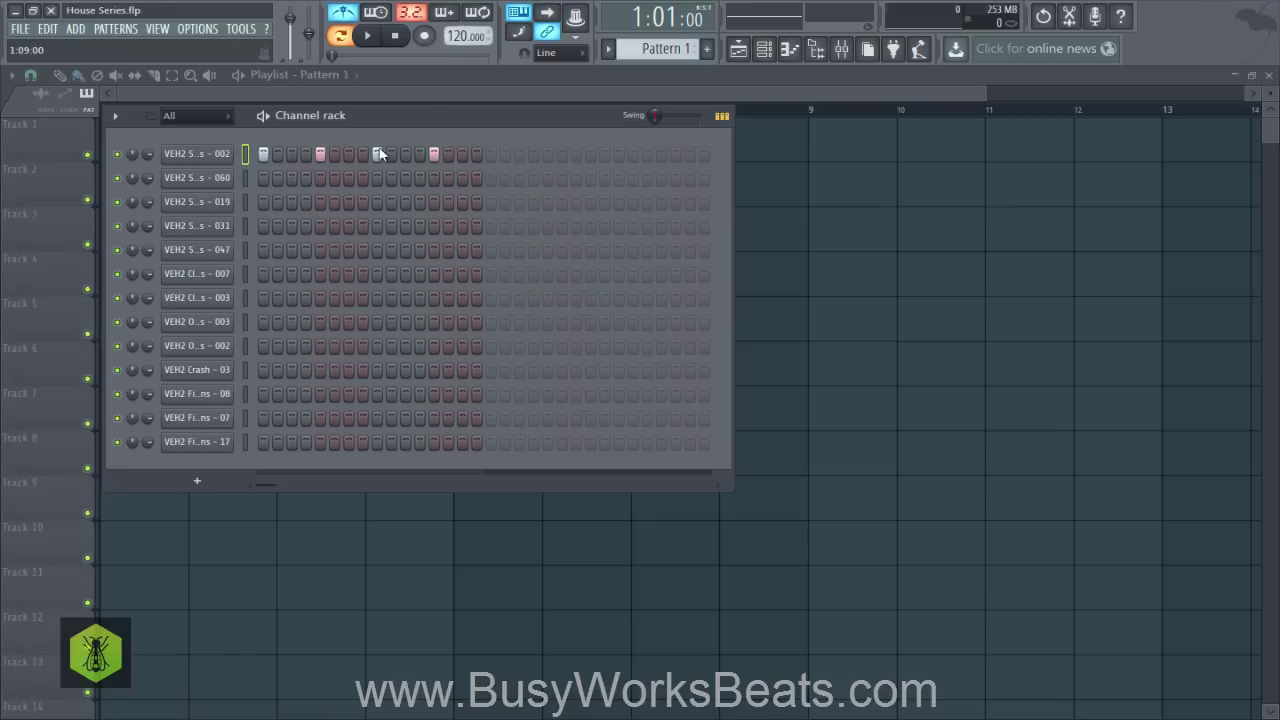
{"action": "key", "text": "space"}
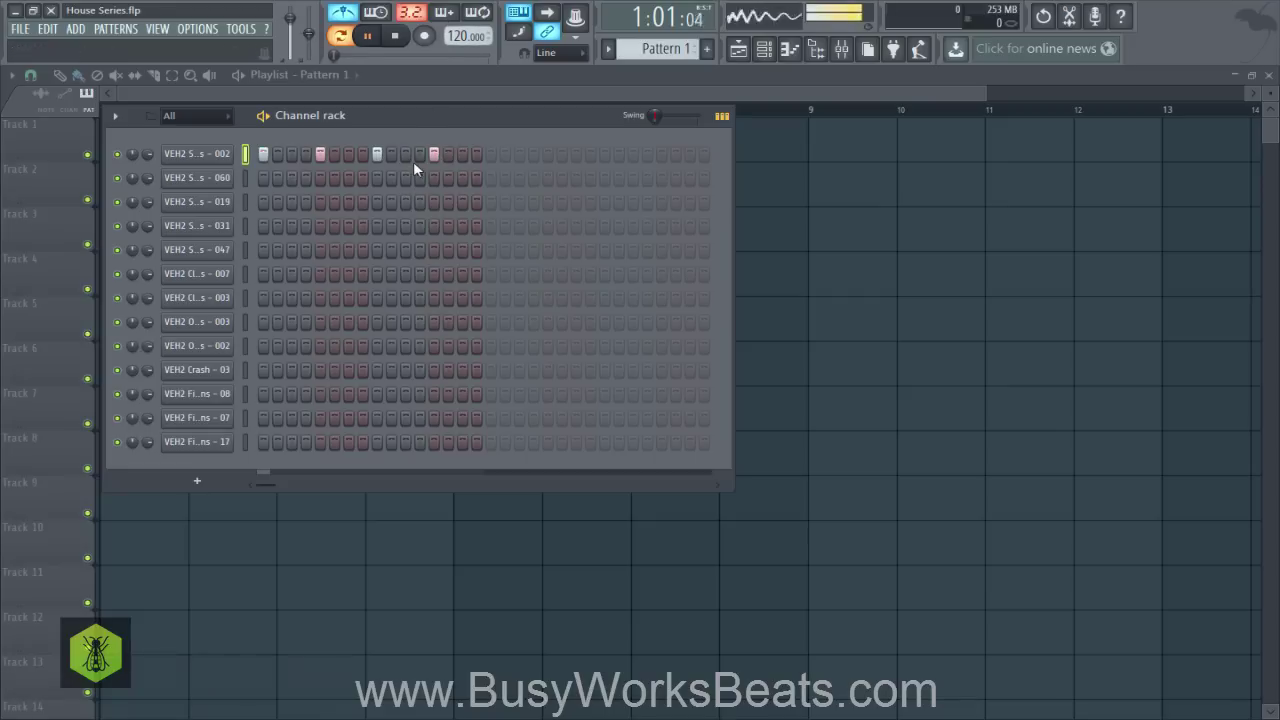
{"action": "key", "text": "space"}
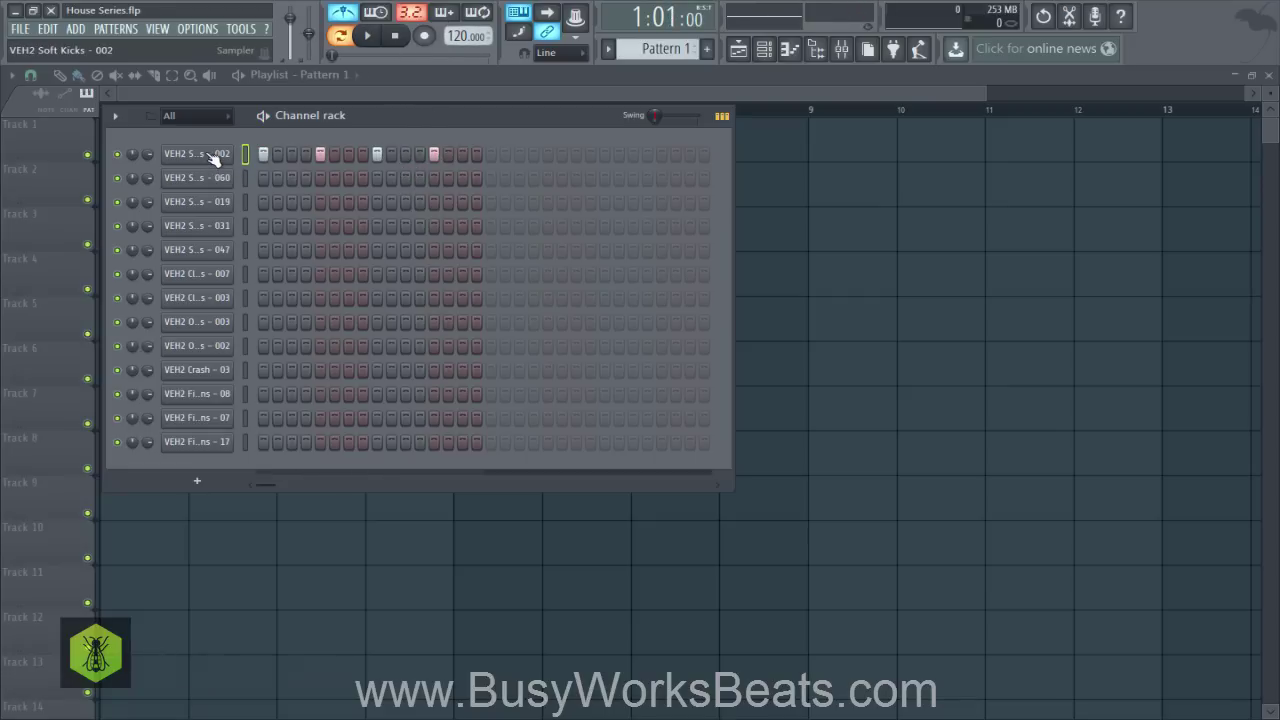
Check the Cut itself option of the VEH2 Soft Kicks - 002 channel and play the kick pattern with the metronome off.
{"action": "right_click", "coordinate": [206, 155]}
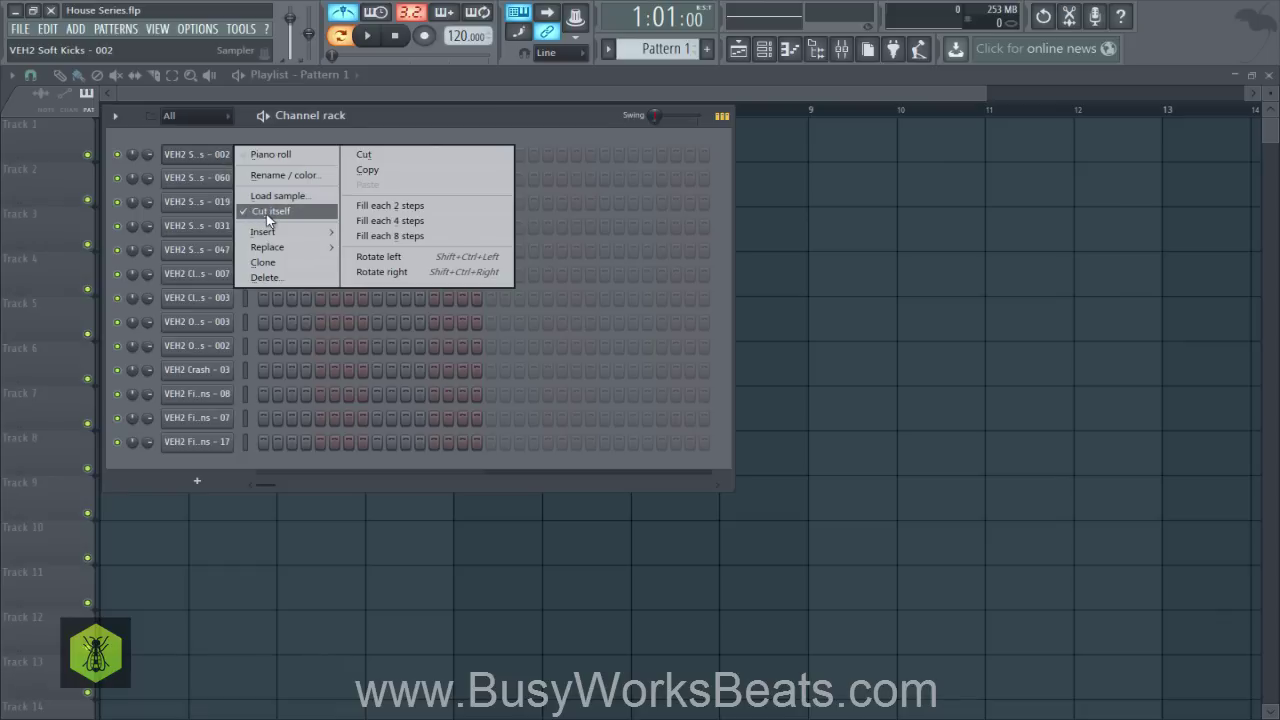
{"action": "left_click", "coordinate": [370, 135]}
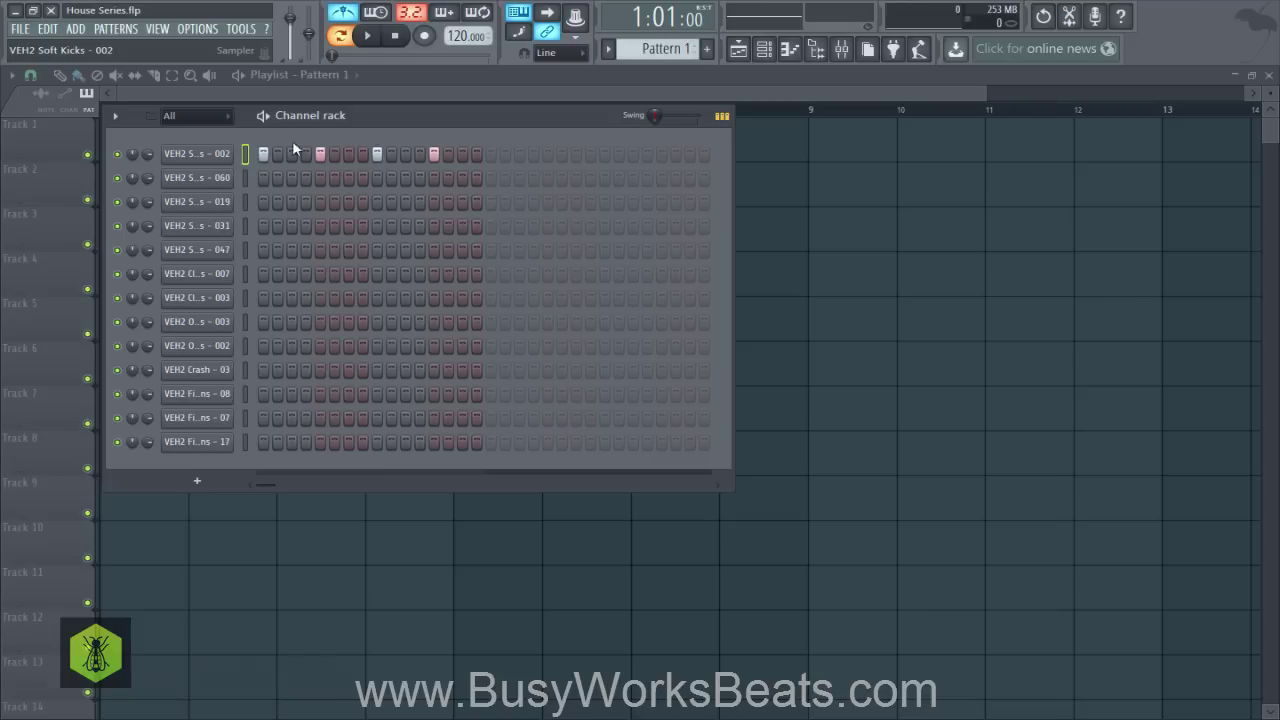
{"action": "right_click", "coordinate": [205, 155]}
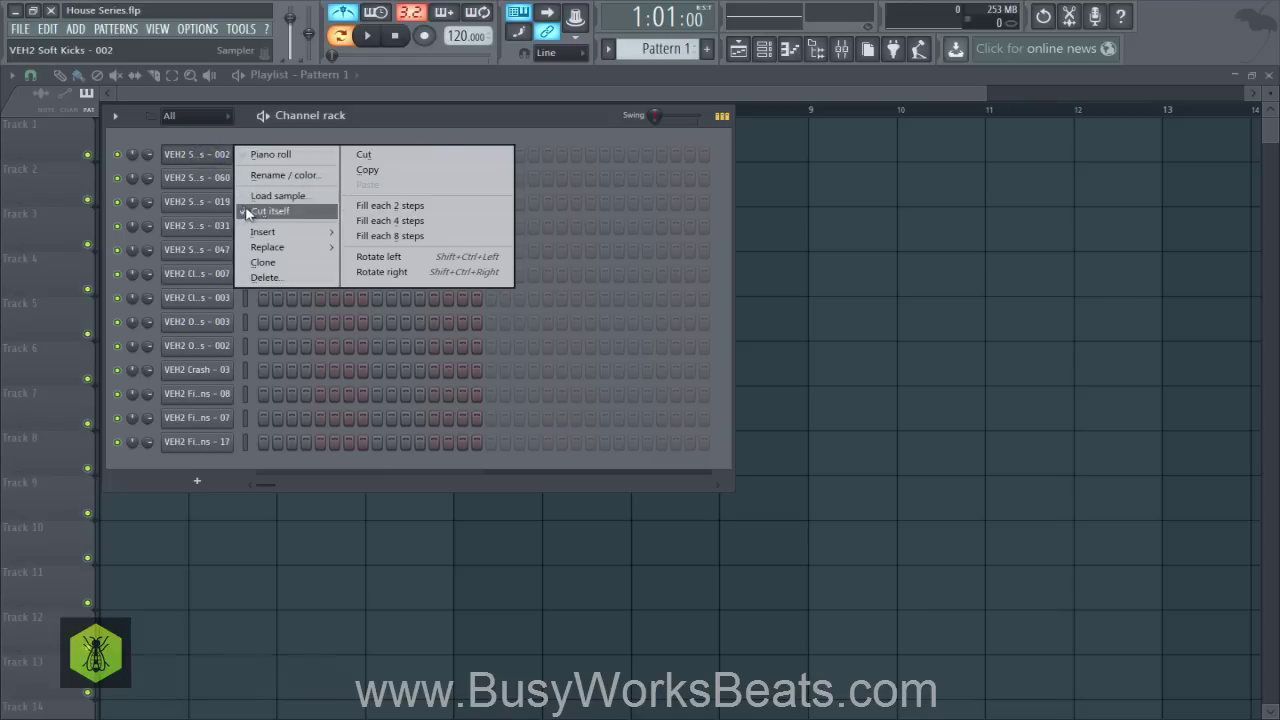
{"action": "left_click", "coordinate": [474, 121]}
{"action": "key", "text": "space"}
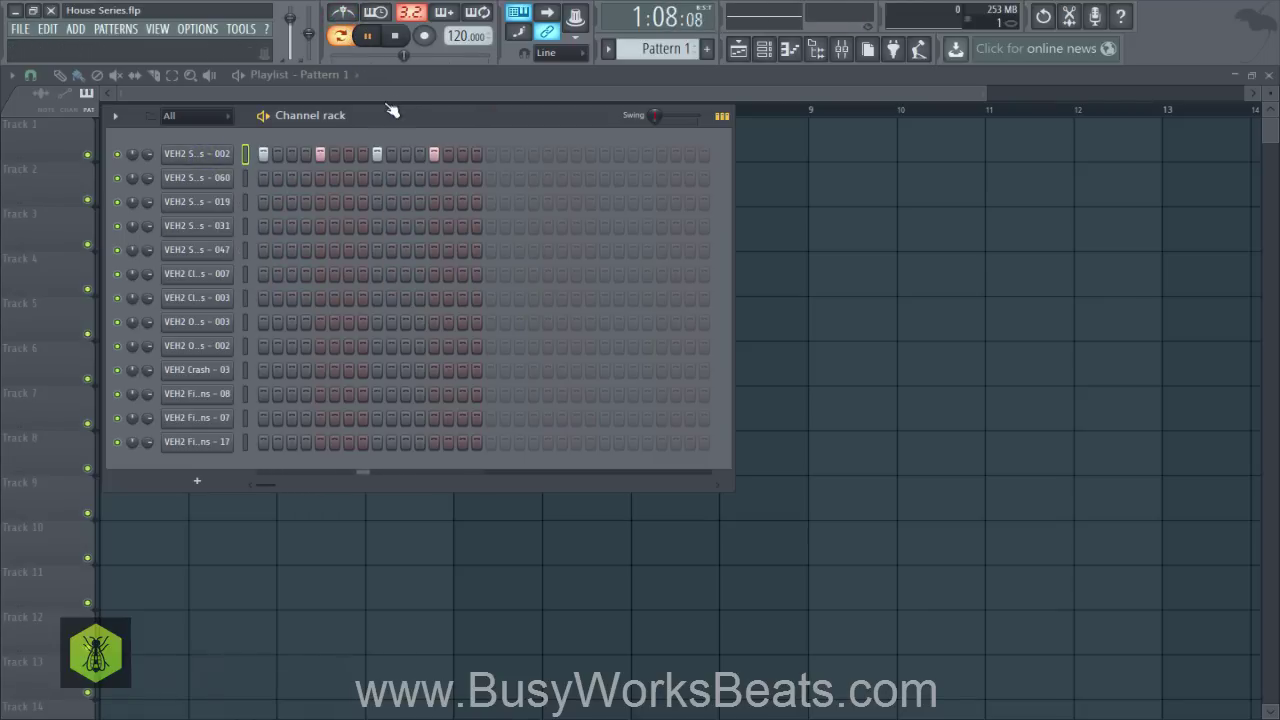
{"action": "key", "text": "space"}
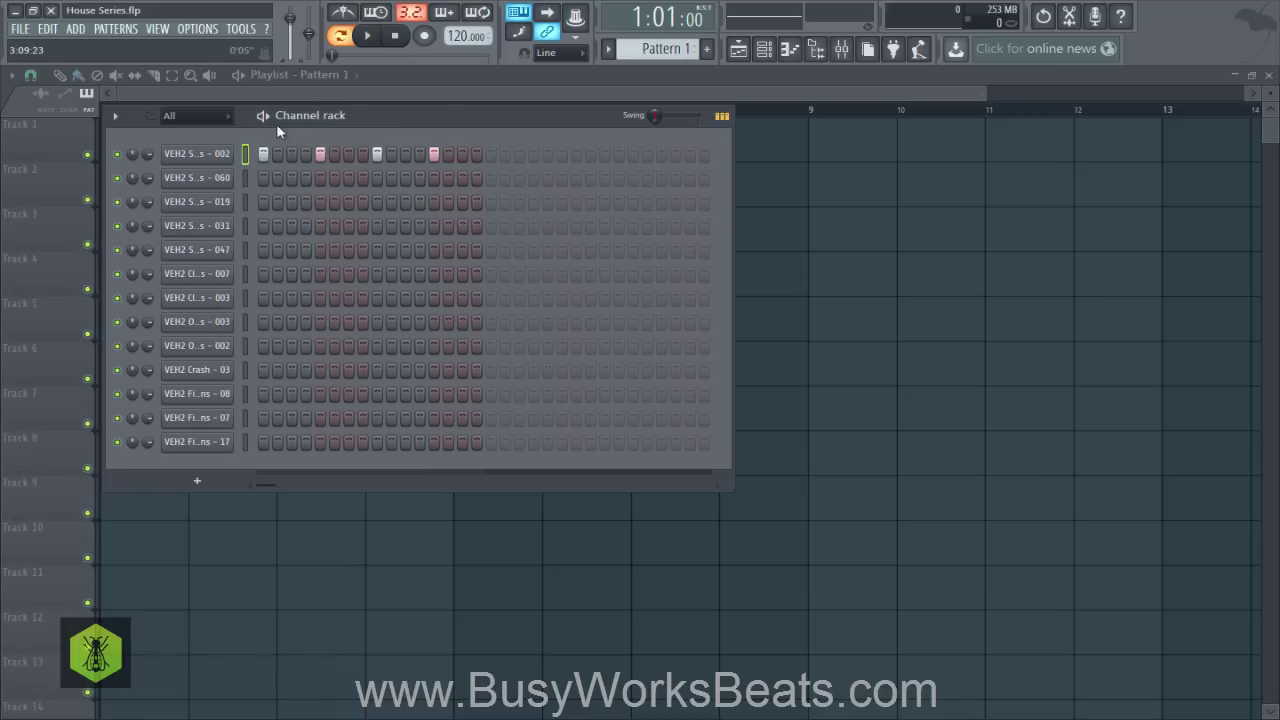
Audition the VEH2 S..s - 060 and 019 channels and try 019 hits on steps 5 and 13 under the kick.
{"action": "left_click", "coordinate": [246, 178]}
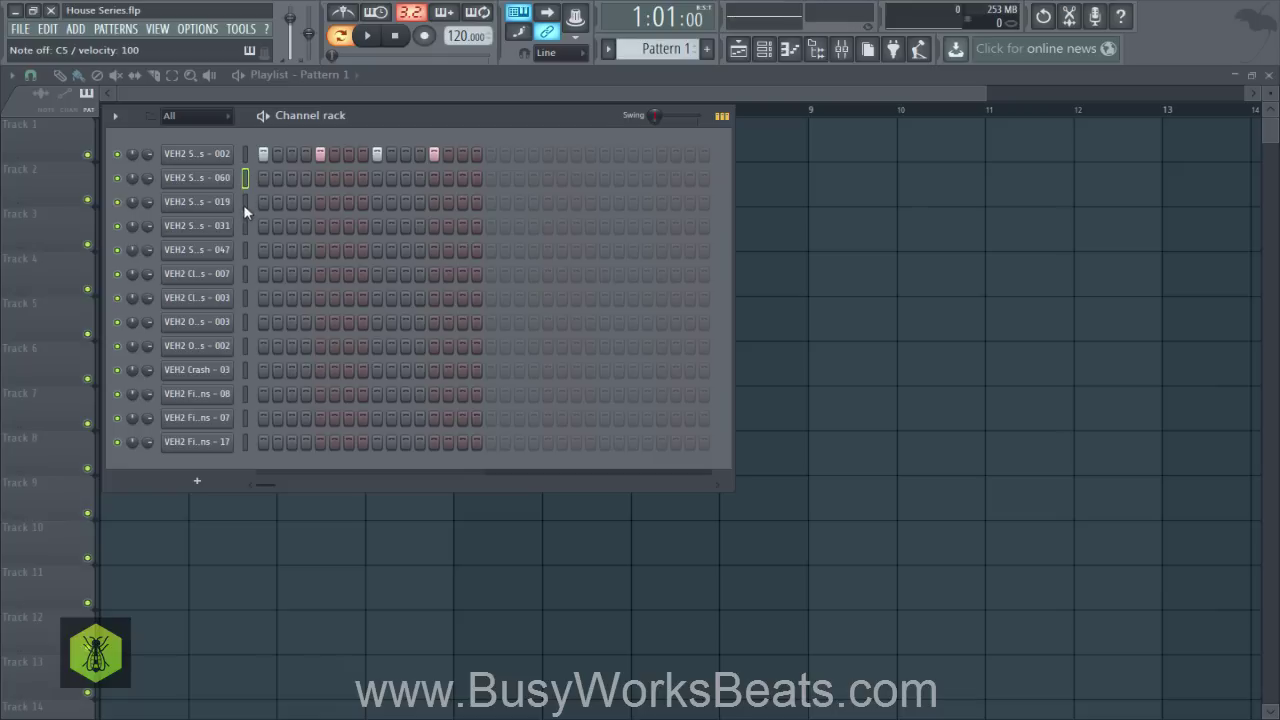
{"action": "left_click", "coordinate": [245, 202]}
{"action": "left_click", "coordinate": [319, 202]}
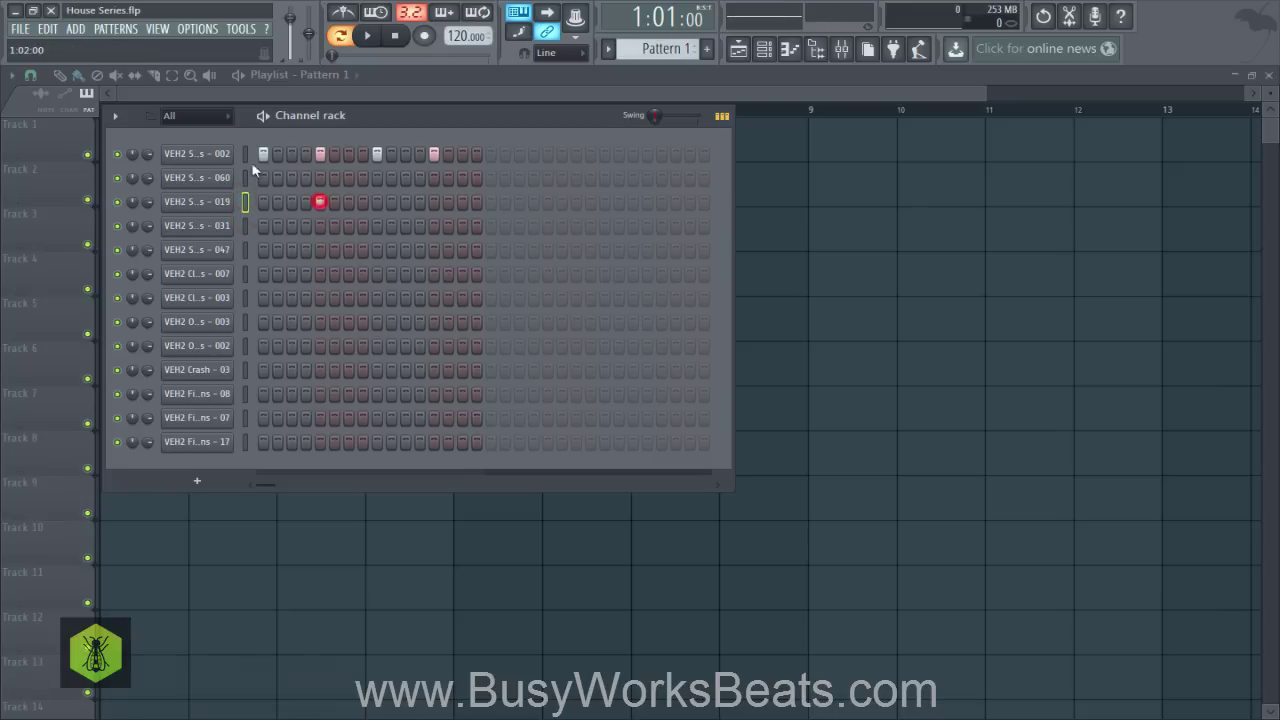
{"action": "left_click", "coordinate": [435, 202]}
{"action": "key", "text": "space"}
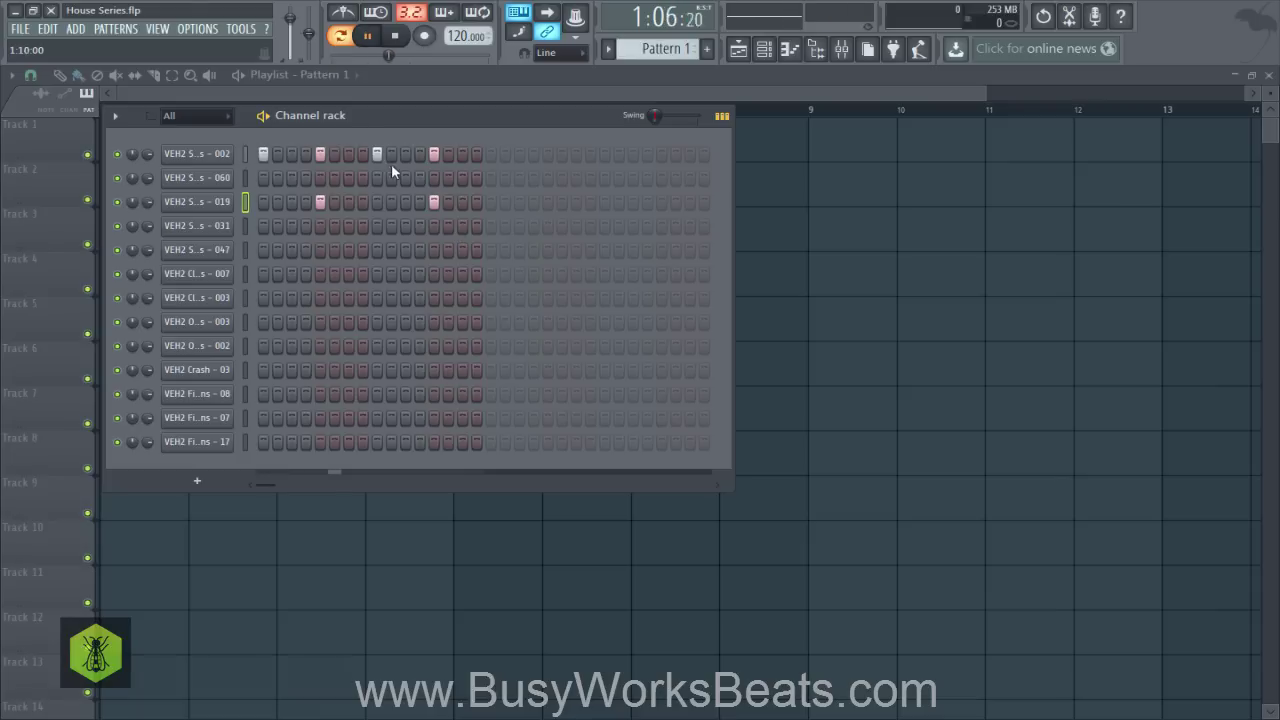
{"action": "key", "text": "space"}
{"action": "right_click", "coordinate": [320, 201]}
{"action": "right_click", "coordinate": [434, 201]}
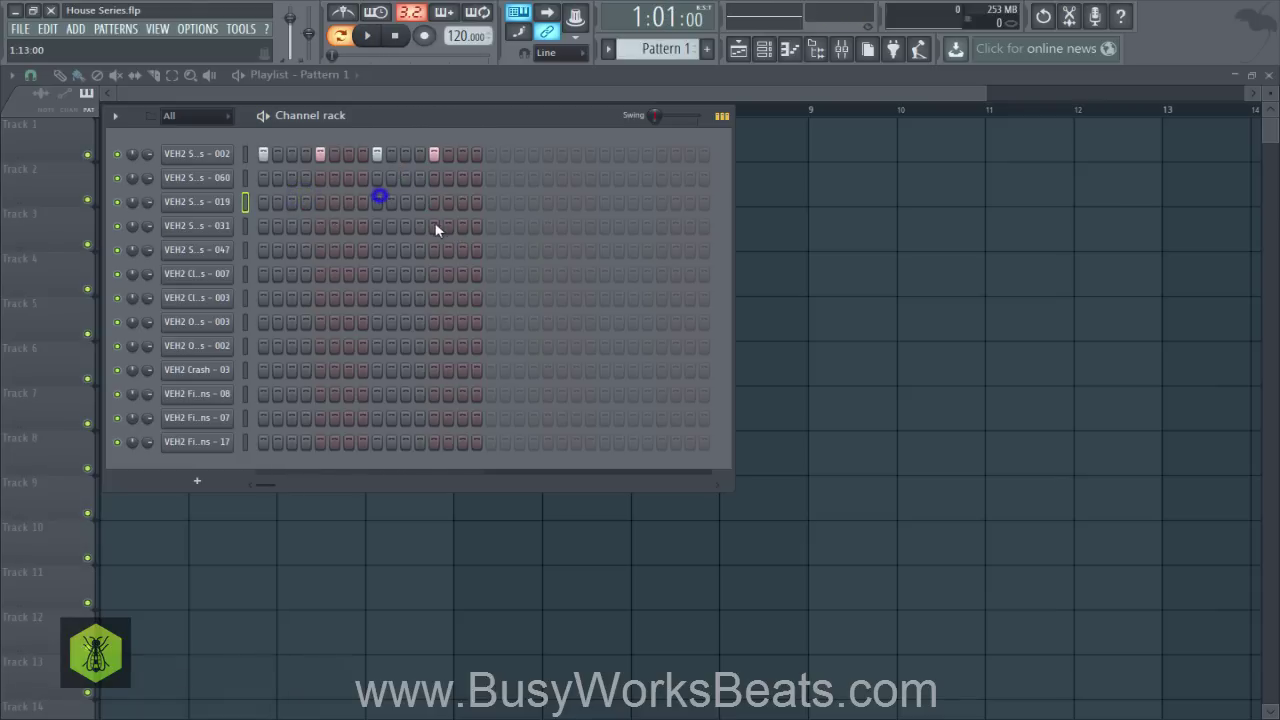
Try the VEH2 S..s - 031 snare on steps 5 and 13 and play the pattern.
{"action": "left_click", "coordinate": [320, 225]}
{"action": "left_click", "coordinate": [434, 225]}
{"action": "key", "text": "space"}
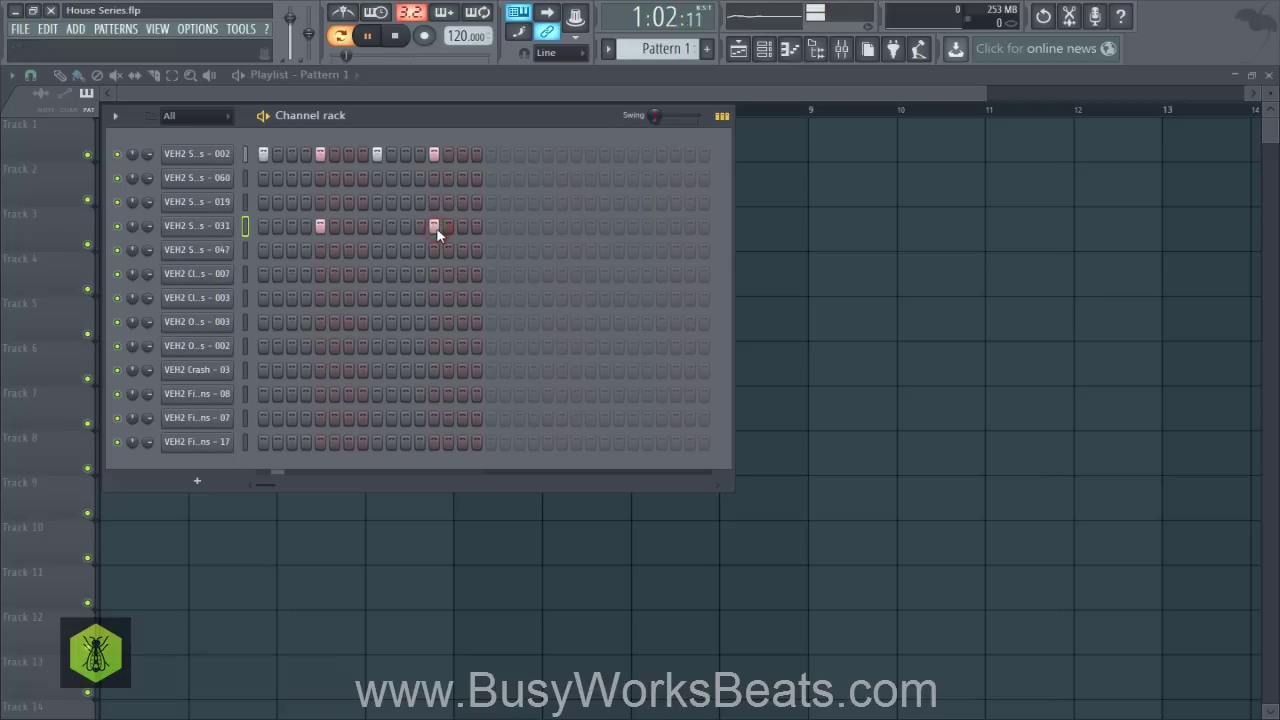
{"action": "right_click", "coordinate": [320, 225]}
{"action": "key", "text": "space"}
Audition VEH2 S..s - 047, then place VEH2 S..s - 019 hits on steps 5 and 13 in place of the 031 hits.
{"action": "left_click", "coordinate": [245, 249]}
{"action": "left_click", "coordinate": [320, 201]}
{"action": "key", "text": "space"}
{"action": "right_click", "coordinate": [335, 202]}
{"action": "left_click", "coordinate": [434, 201]}
{"action": "key", "text": "space"}
{"action": "right_click", "coordinate": [437, 227]}
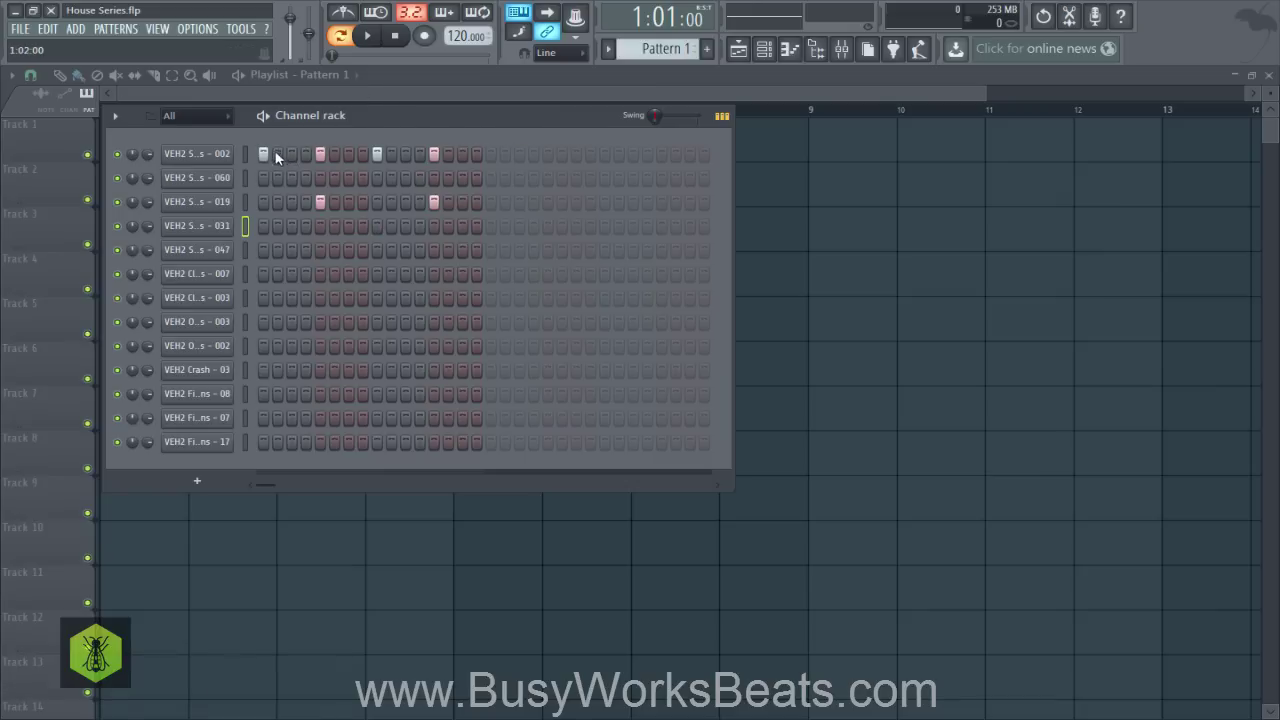
Extend the VEH2 Soft Kicks - 002 rhythm into the second bar with a hit on step 17.
{"action": "left_click", "coordinate": [489, 153]}
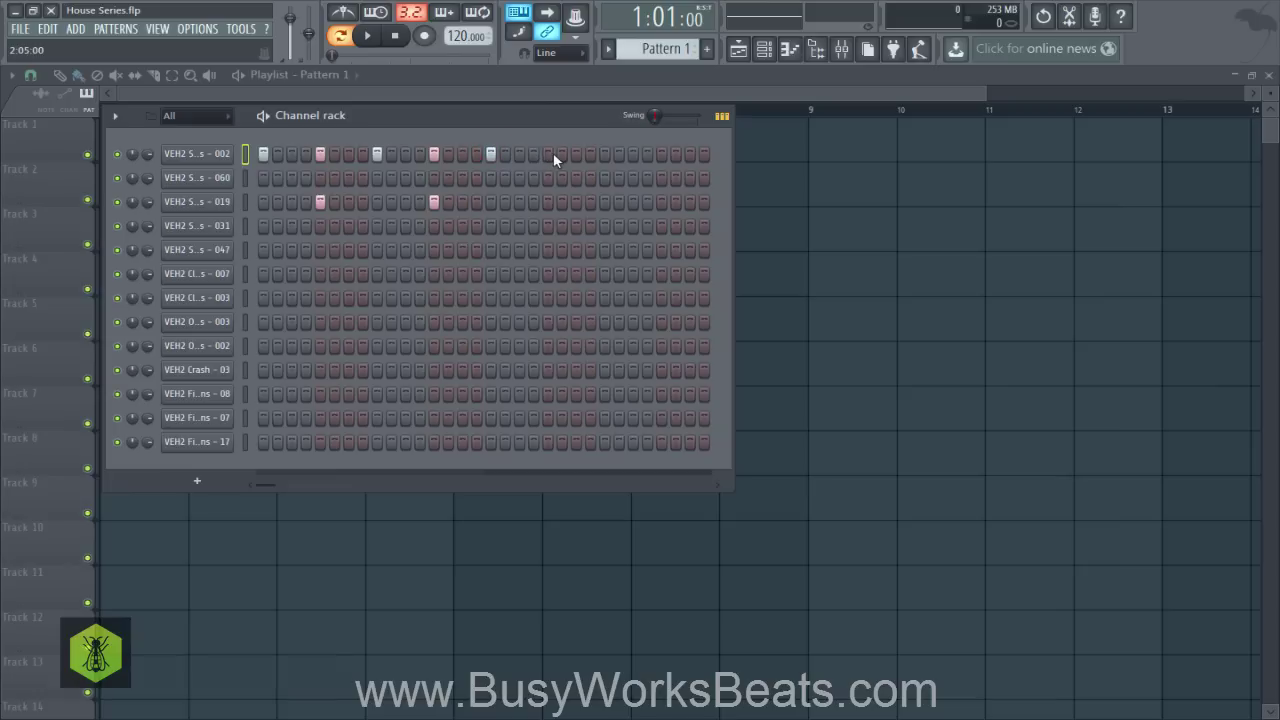
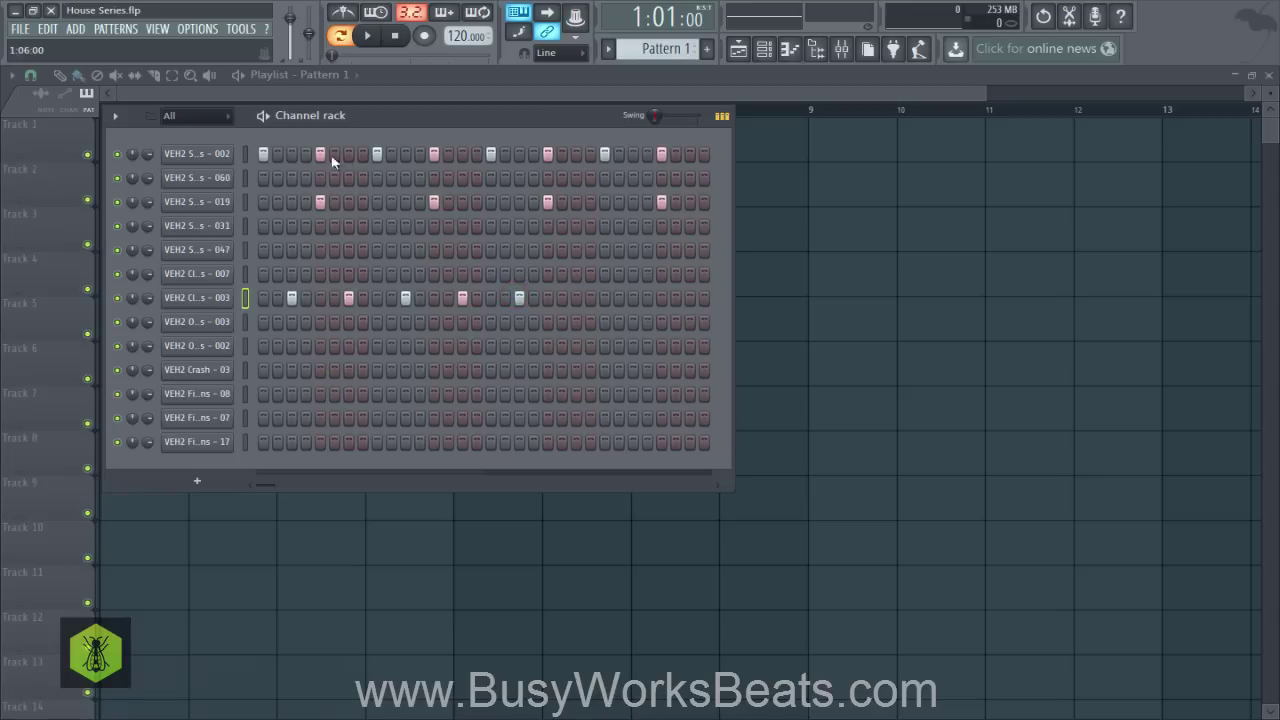
Clear the VEH2 Cl..s - 003 hi-hat hits on steps 3, 7, 11, 15 and 19.
{"action": "right_click", "coordinate": [462, 297]}
{"action": "right_click", "coordinate": [405, 297]}
{"action": "right_click", "coordinate": [348, 297]}
{"action": "right_click", "coordinate": [291, 297]}
{"action": "right_click", "coordinate": [519, 297]}
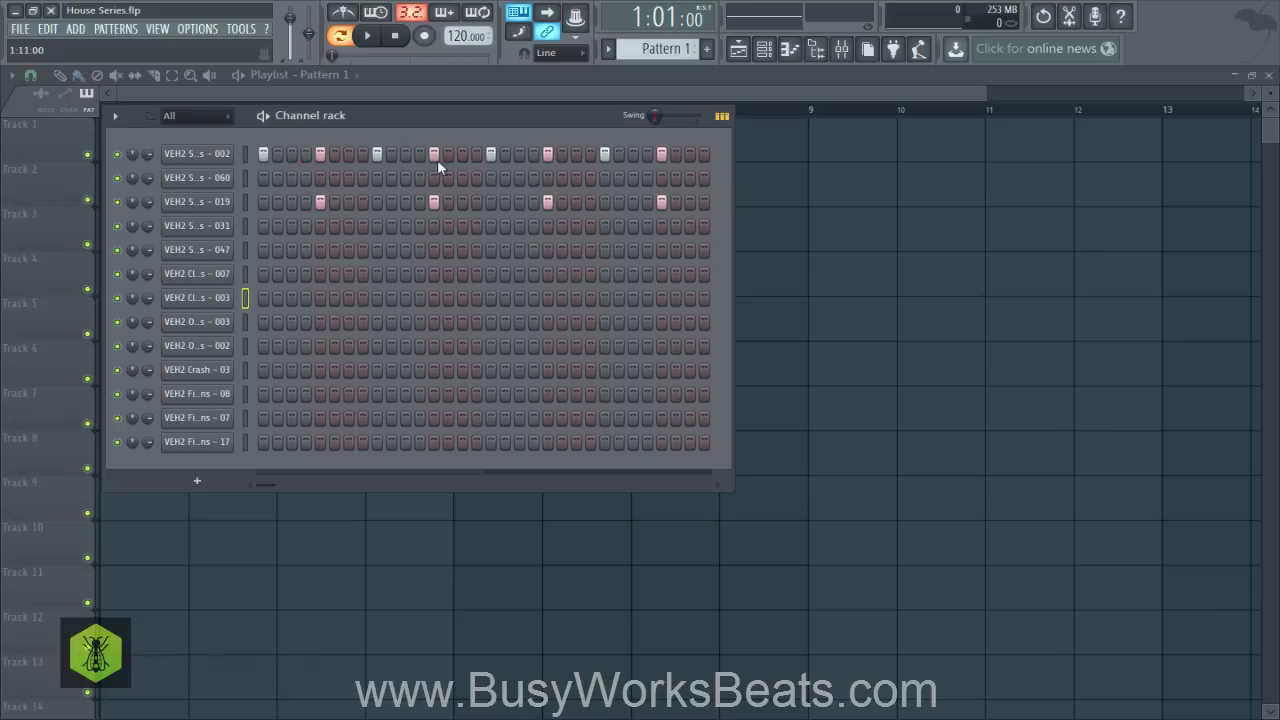
Place VEH2 Cl..s - 003 hi-hat hits on every fourth step from 3 to 31 of Pattern 1 and play the pattern.
{"action": "key", "text": "z"}
{"action": "left_click", "coordinate": [291, 297]}
{"action": "left_click", "coordinate": [348, 297]}
{"action": "left_click", "coordinate": [405, 297]}
{"action": "left_click", "coordinate": [519, 297]}
{"action": "left_click", "coordinate": [576, 297]}
{"action": "left_click", "coordinate": [632, 297]}
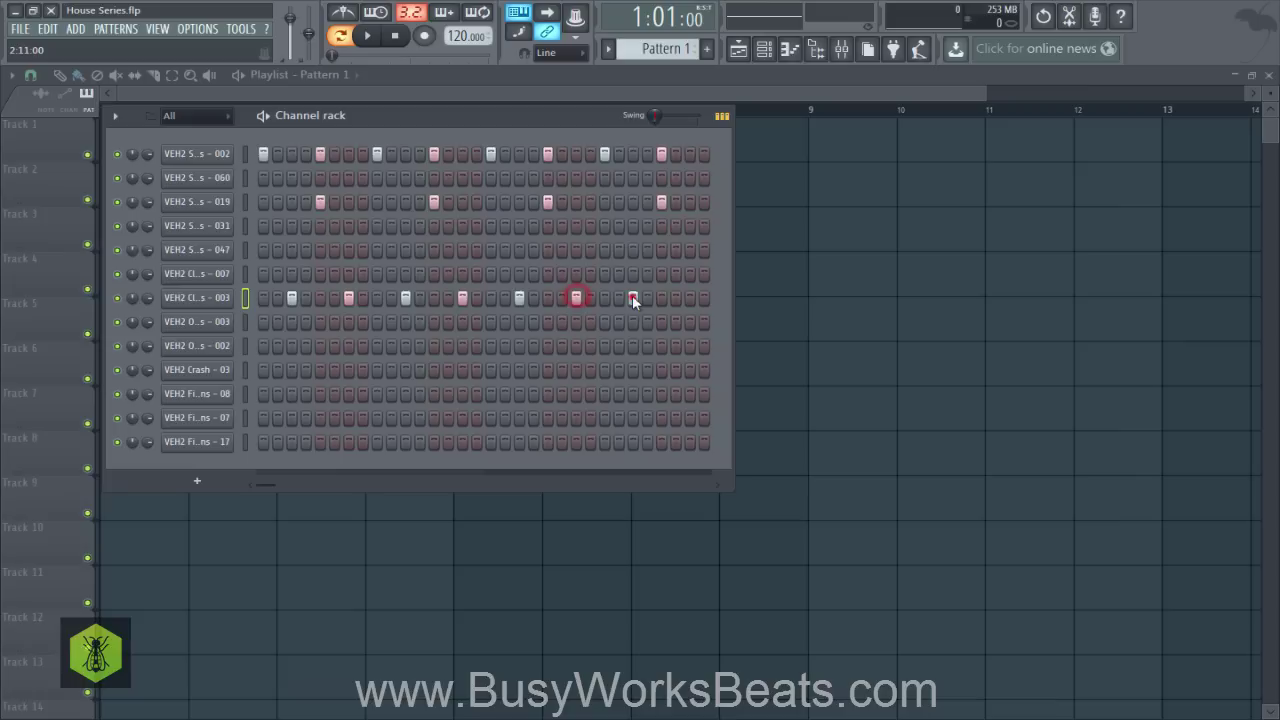
{"action": "left_click", "coordinate": [689, 297]}
{"action": "key", "text": "space"}
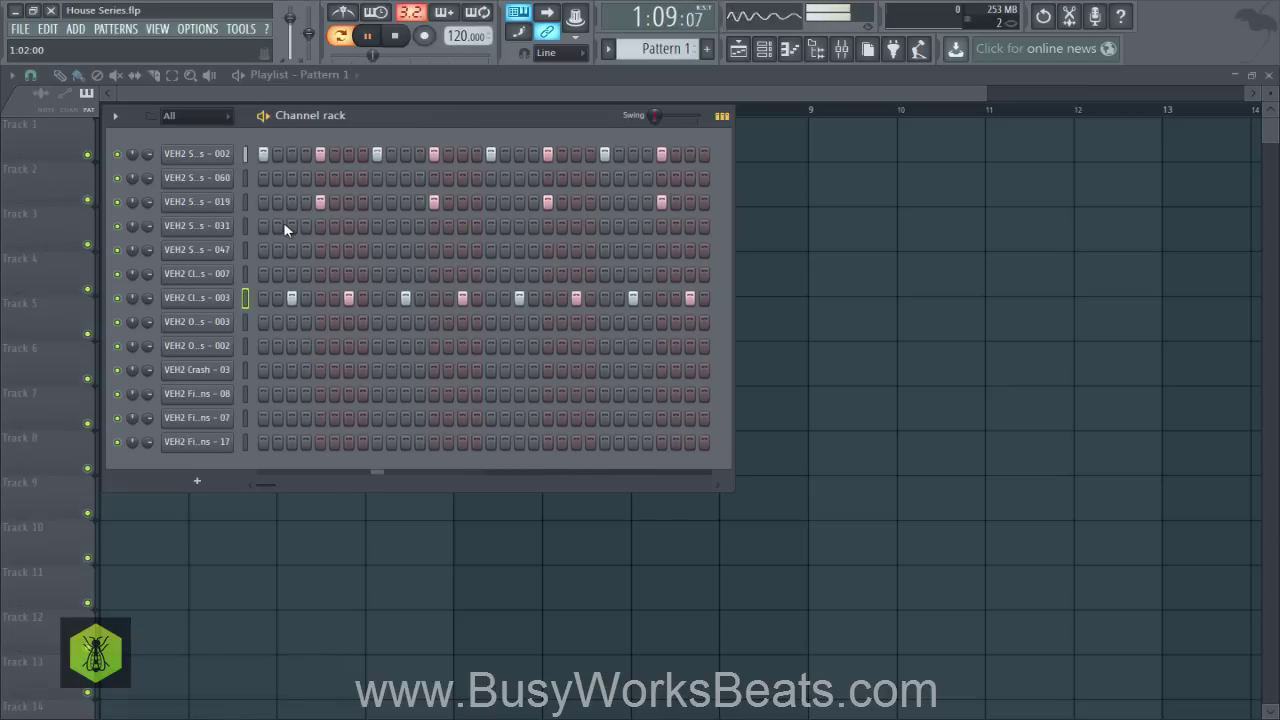
{"action": "key", "text": "space"}
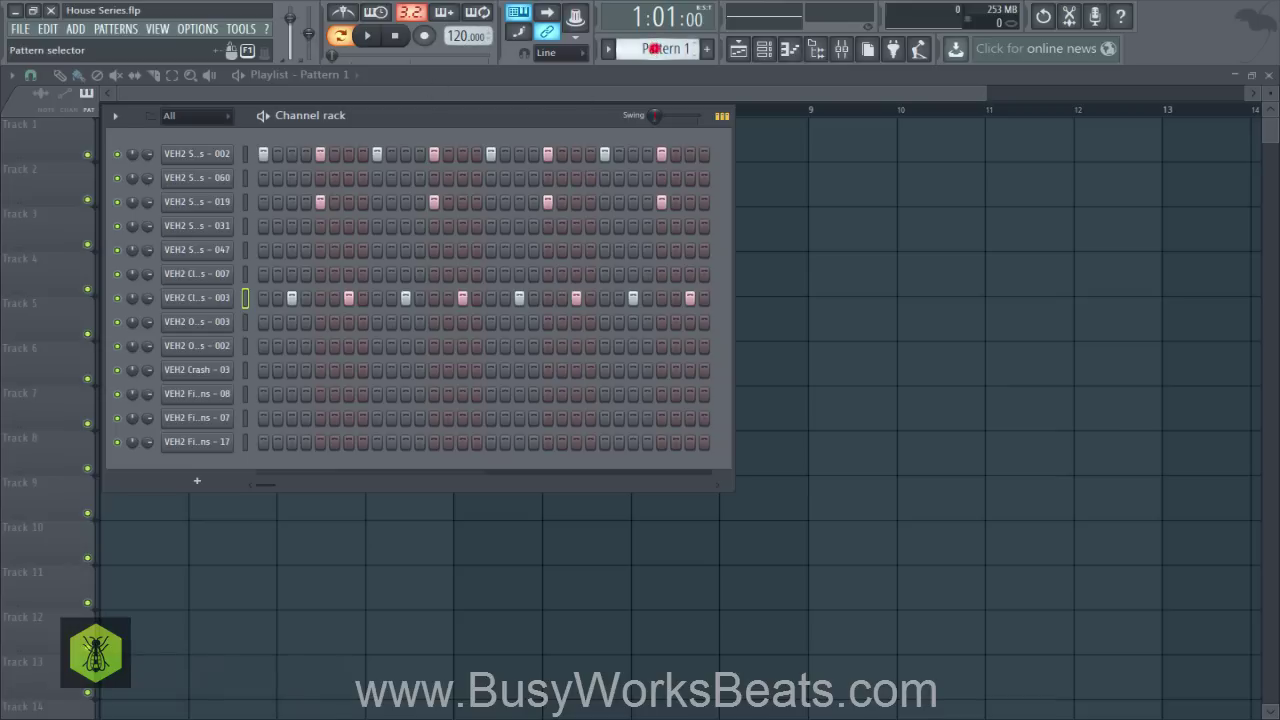
Audition the two VEH2 O..s channels, the Crash - 03 channel and the three VEH2 Fi..ns channels.
{"action": "left_click", "coordinate": [655, 48]}
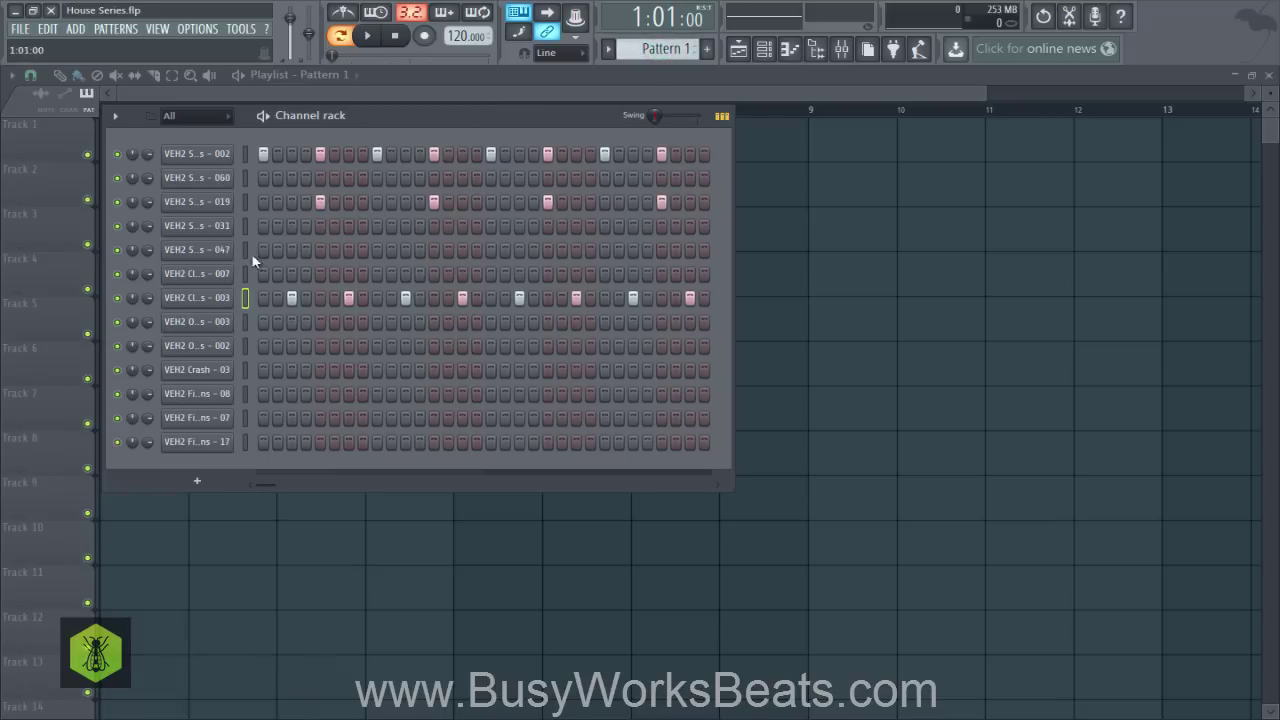
{"action": "left_click", "coordinate": [245, 321]}
{"action": "left_click", "coordinate": [245, 345]}
{"action": "left_click", "coordinate": [245, 369]}
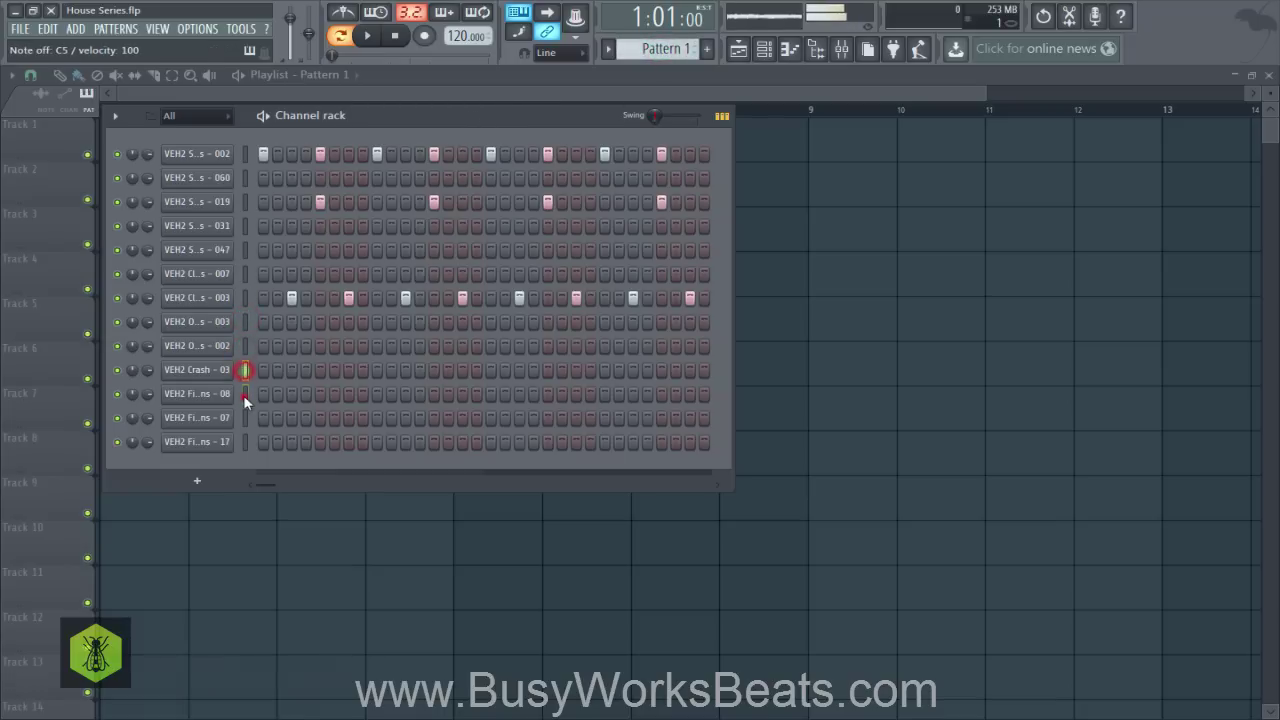
{"action": "left_click", "coordinate": [245, 393]}
{"action": "left_click", "coordinate": [245, 417]}
{"action": "left_click", "coordinate": [245, 441]}
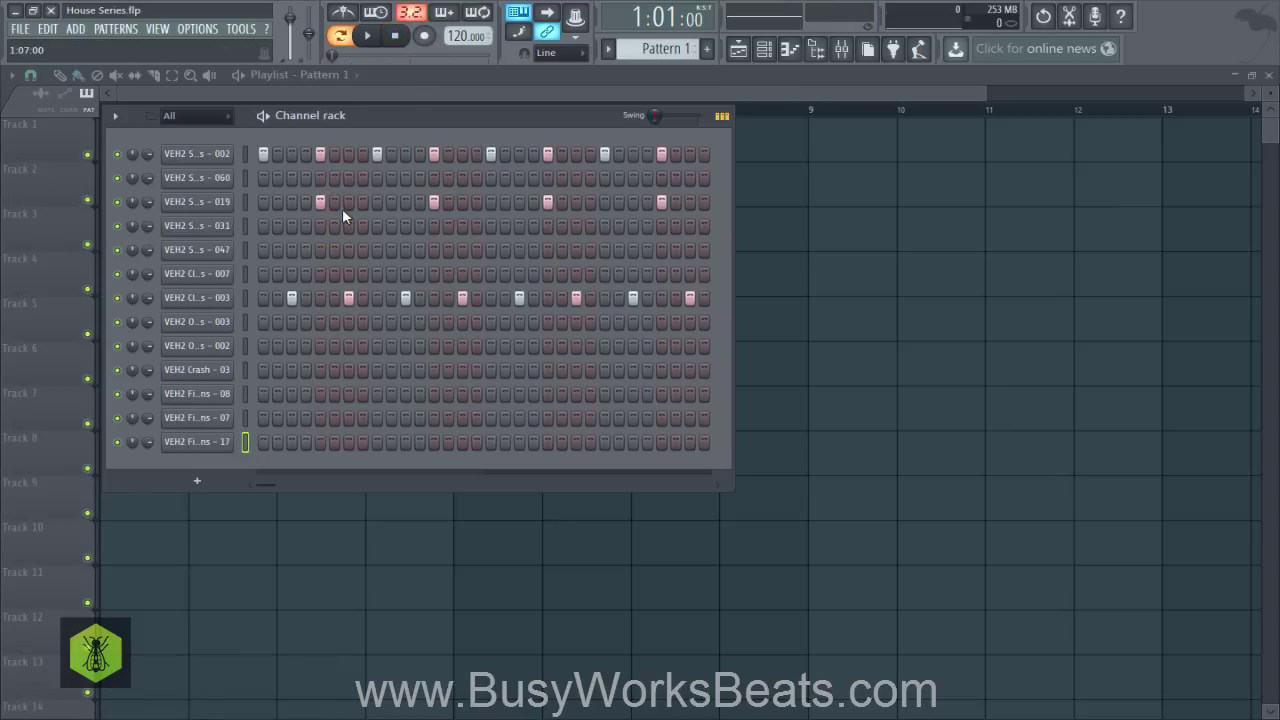
Close the channel rack to view the empty playlist, and bring the channel rack back.
{"action": "left_click", "coordinate": [843, 263]}
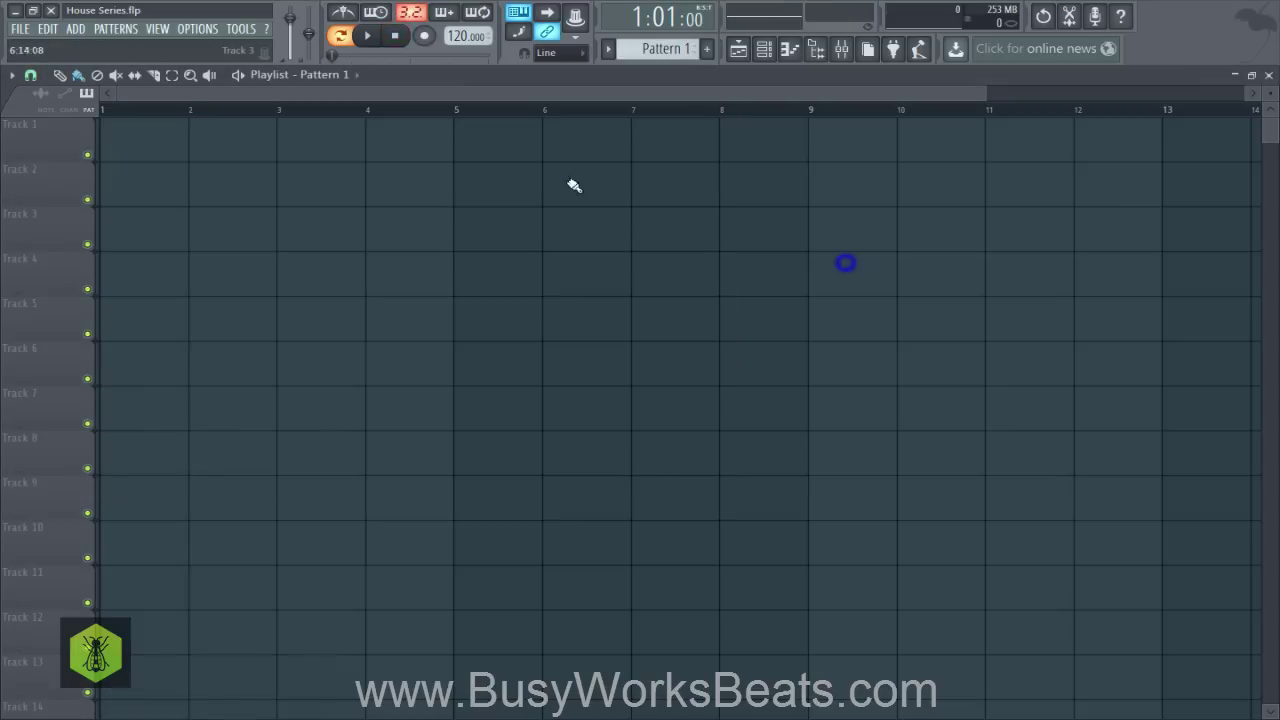
{"action": "left_click", "coordinate": [737, 48]}
{"action": "left_click", "coordinate": [738, 50]}
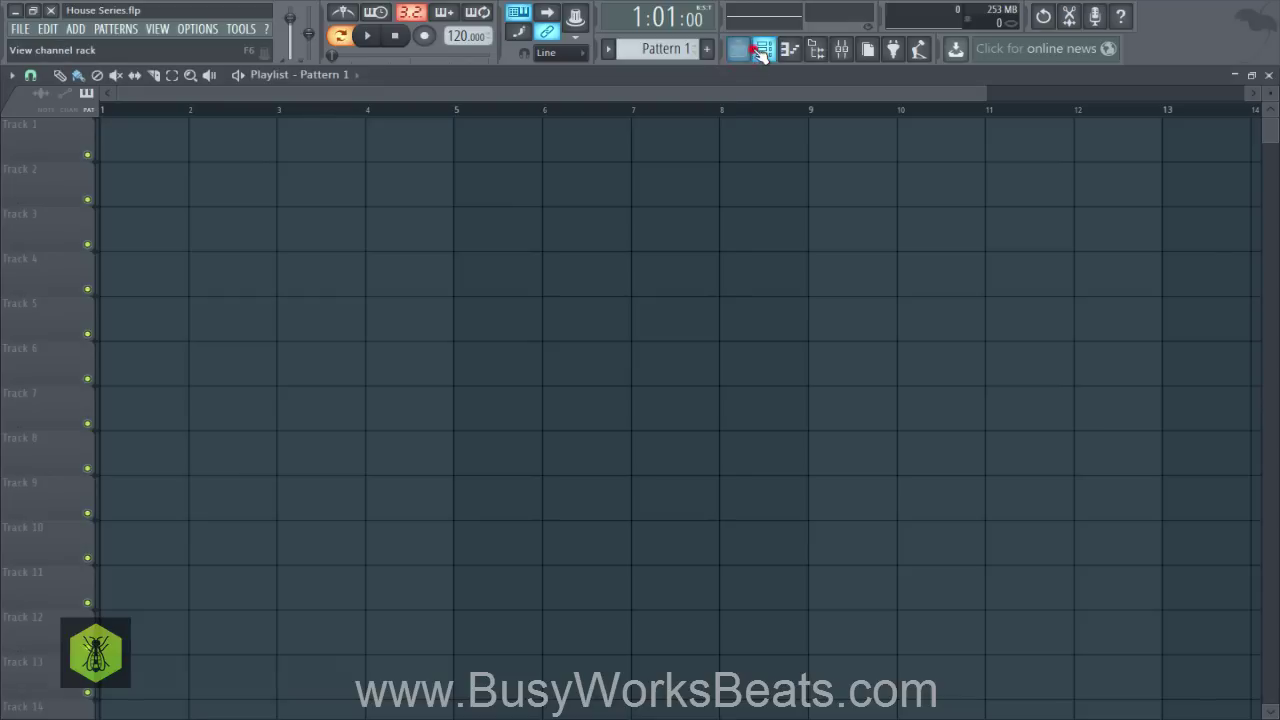
{"action": "left_click", "coordinate": [762, 49]}
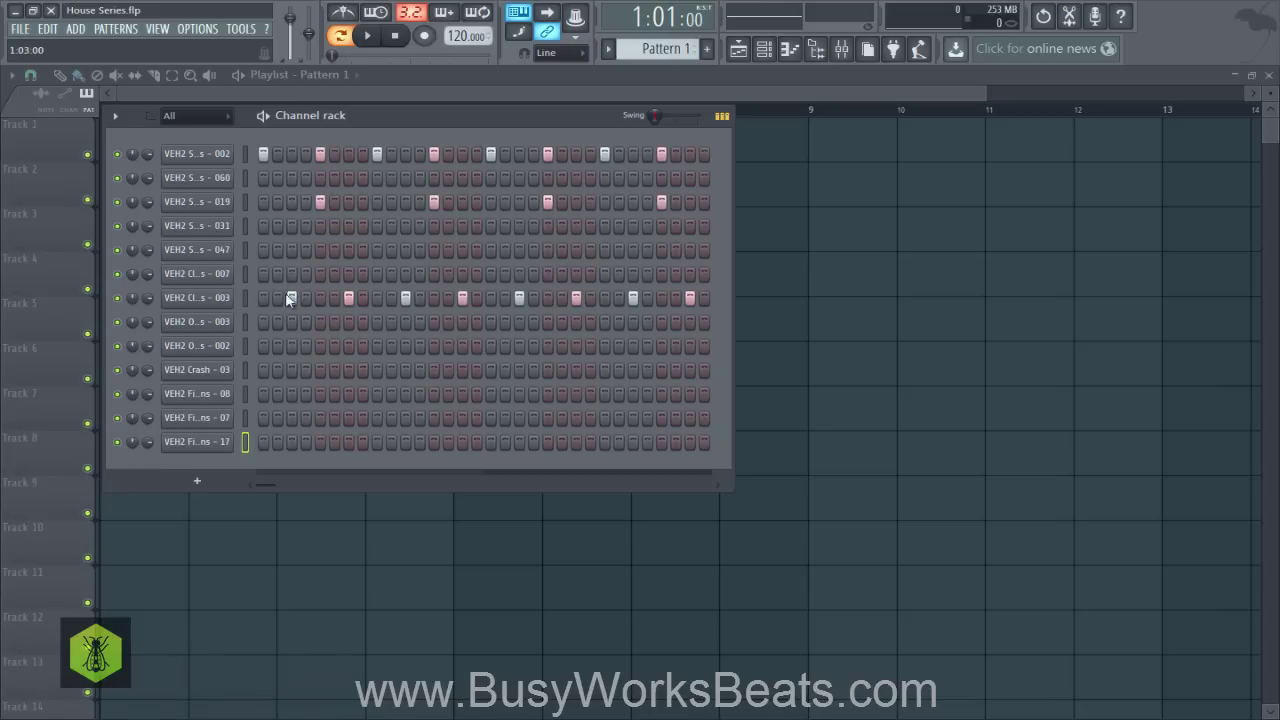
Erase the VEH2 Cl..s - 003 hi-hats from Pattern 1 and place them on steps 3, 7, 11 and 15 of Pattern 2.
{"action": "left_click_drag", "start_coordinate": [287, 295], "coordinate": [693, 295]}
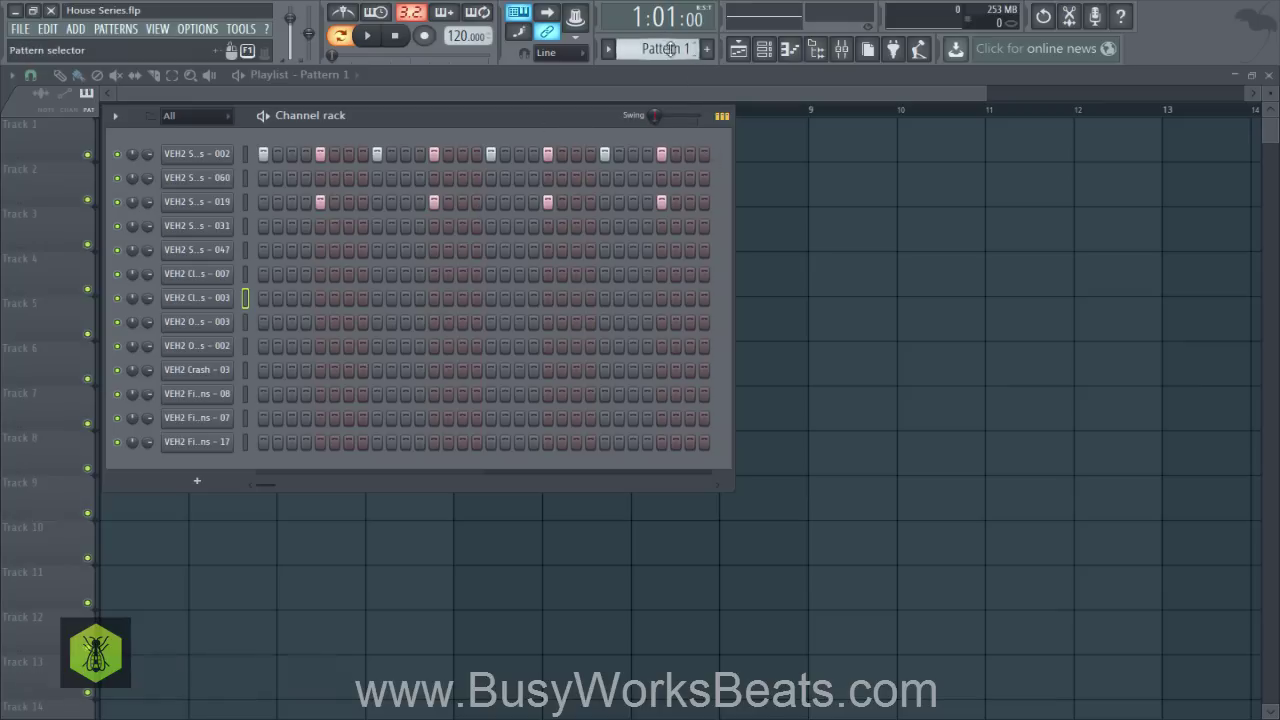
{"action": "scroll", "coordinate": [661, 48], "scroll_direction": "down", "scroll_amount": 1}
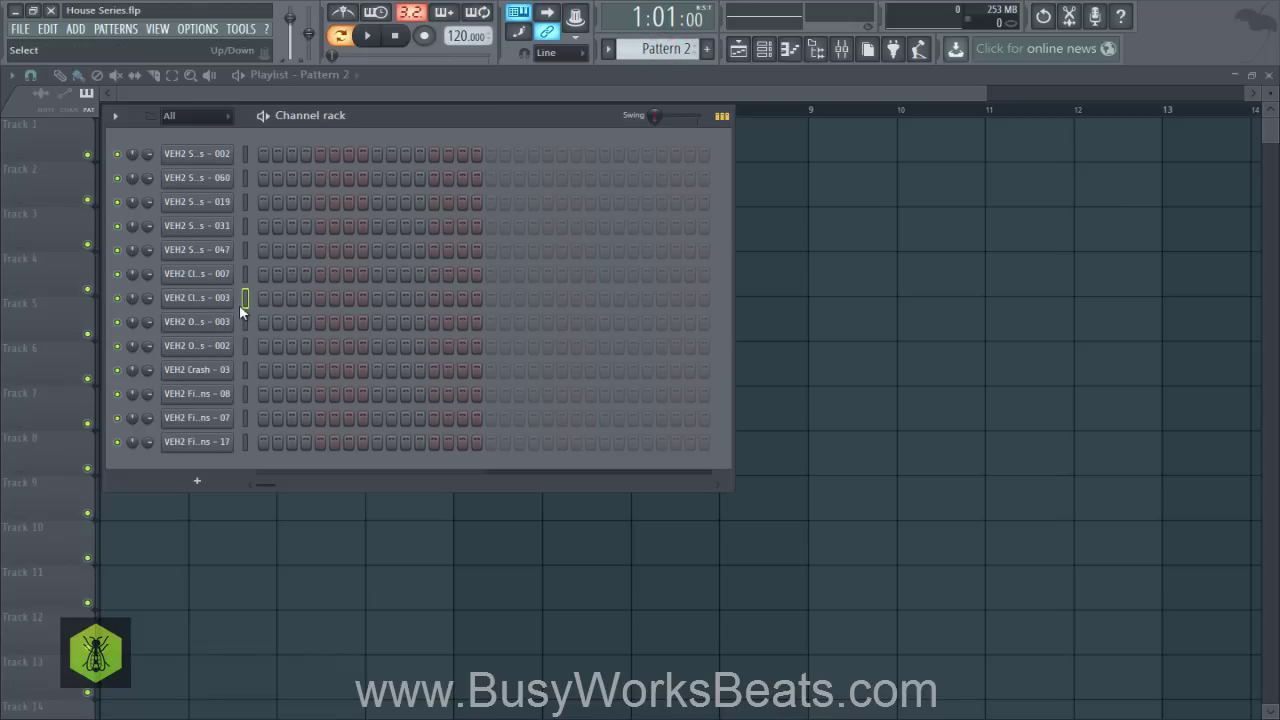
{"action": "left_click", "coordinate": [291, 297]}
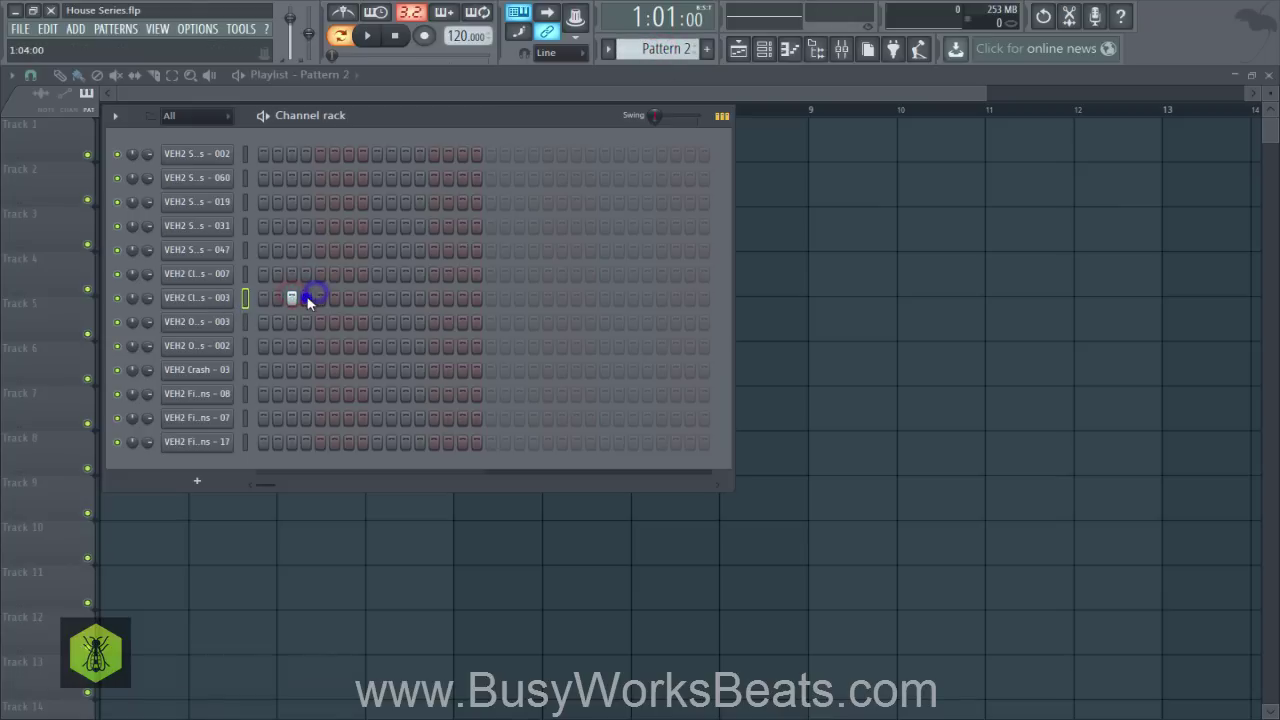
{"action": "left_click", "coordinate": [347, 297]}
{"action": "left_click", "coordinate": [405, 297]}
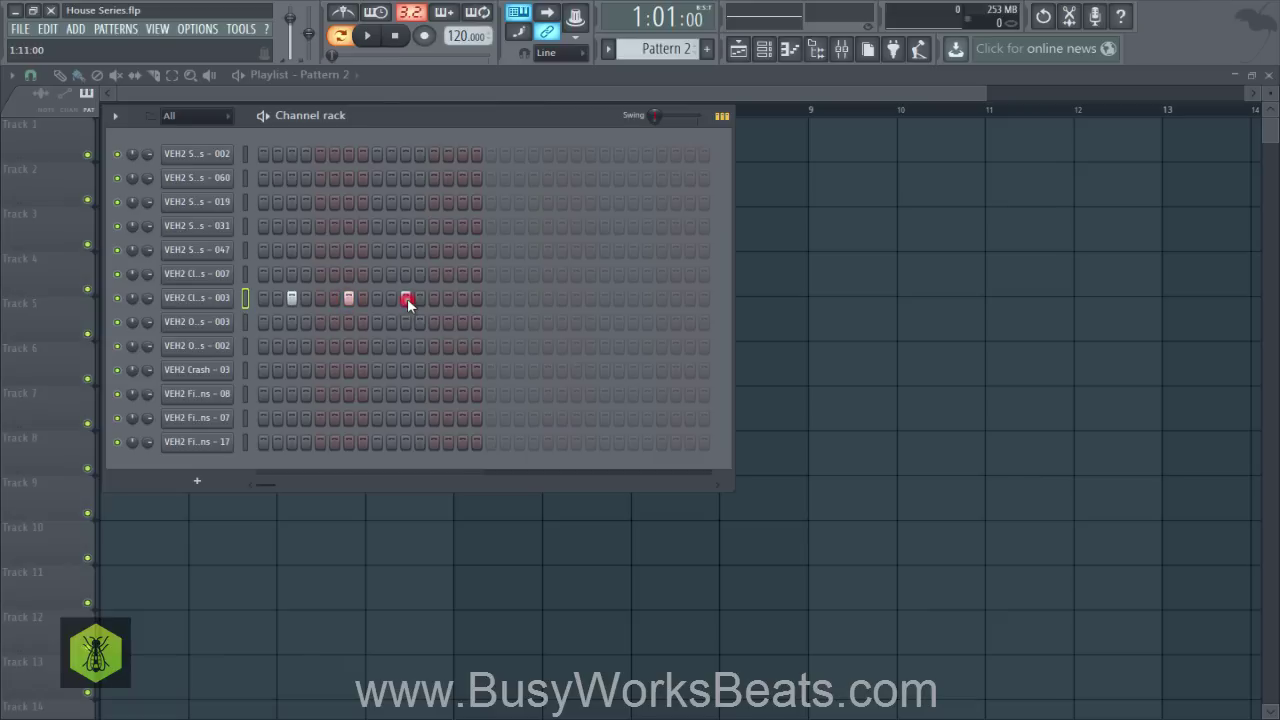
{"action": "left_click", "coordinate": [463, 298]}
Fill bars 1 to 8 of playlist Track 1 with four Pattern 1 clips and switch playback to song mode.
{"action": "left_click", "coordinate": [800, 240]}
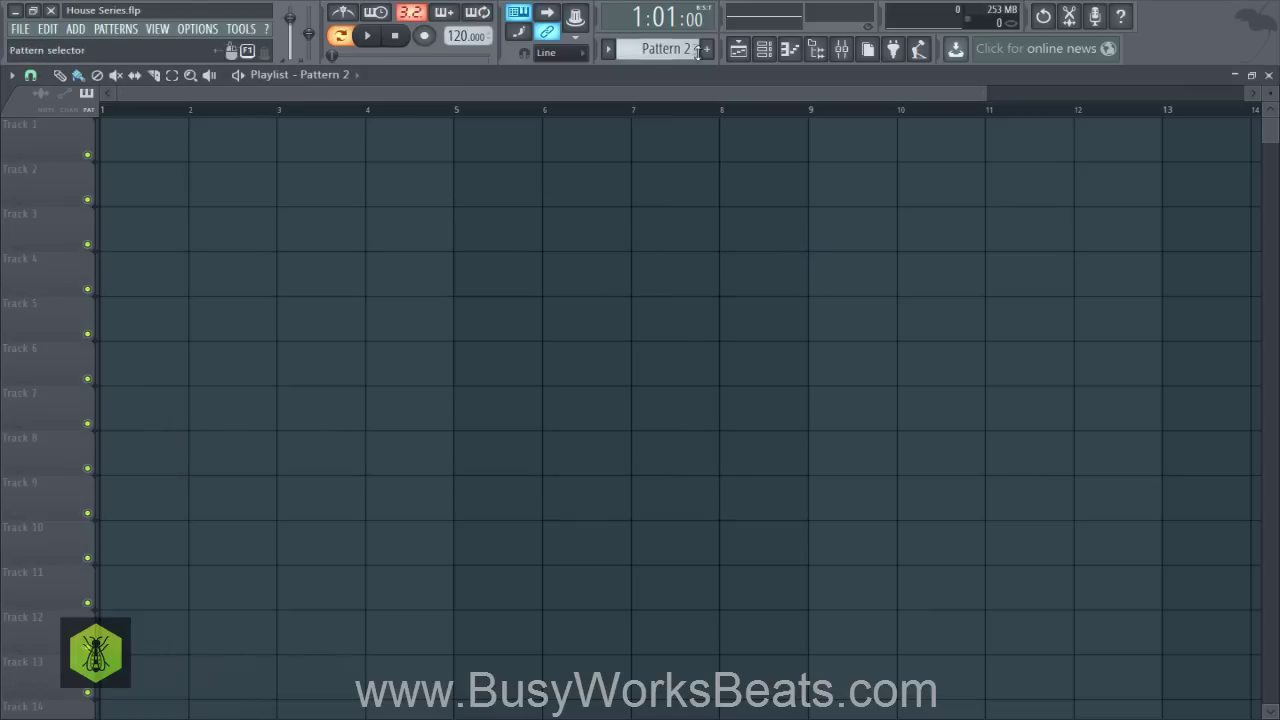
{"action": "left_click", "coordinate": [738, 48]}
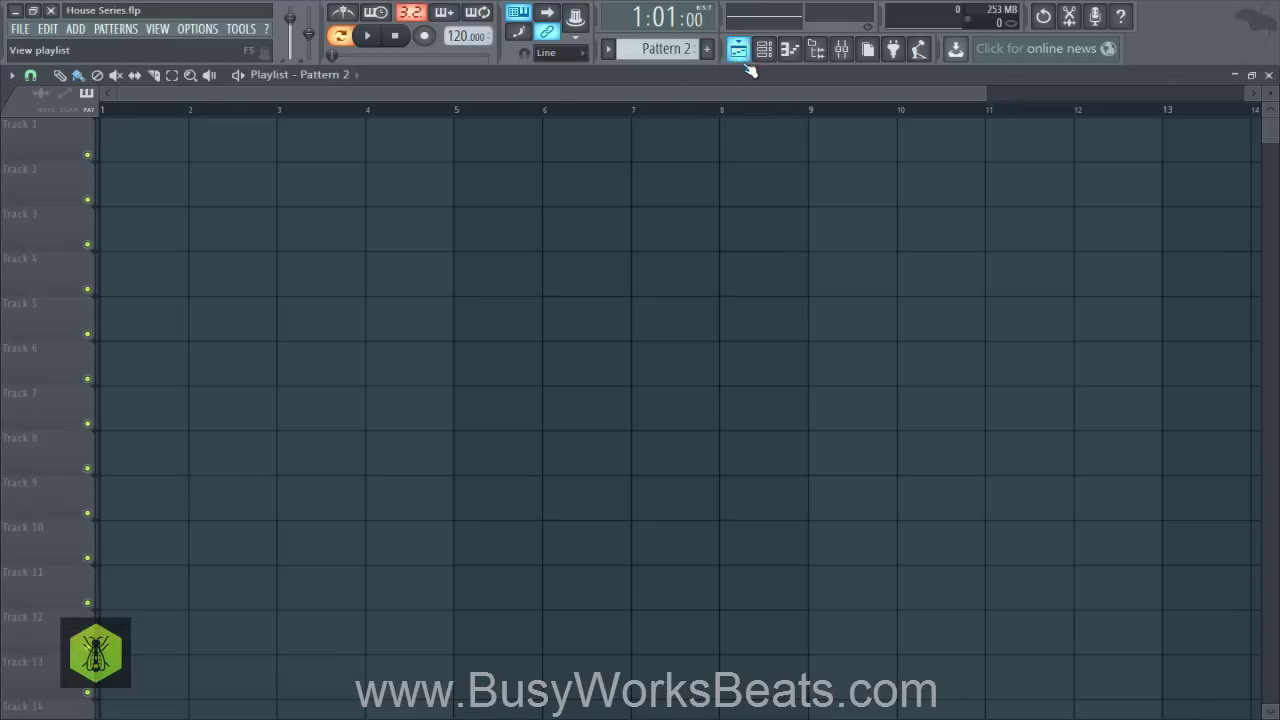
{"action": "left_click", "coordinate": [87, 93]}
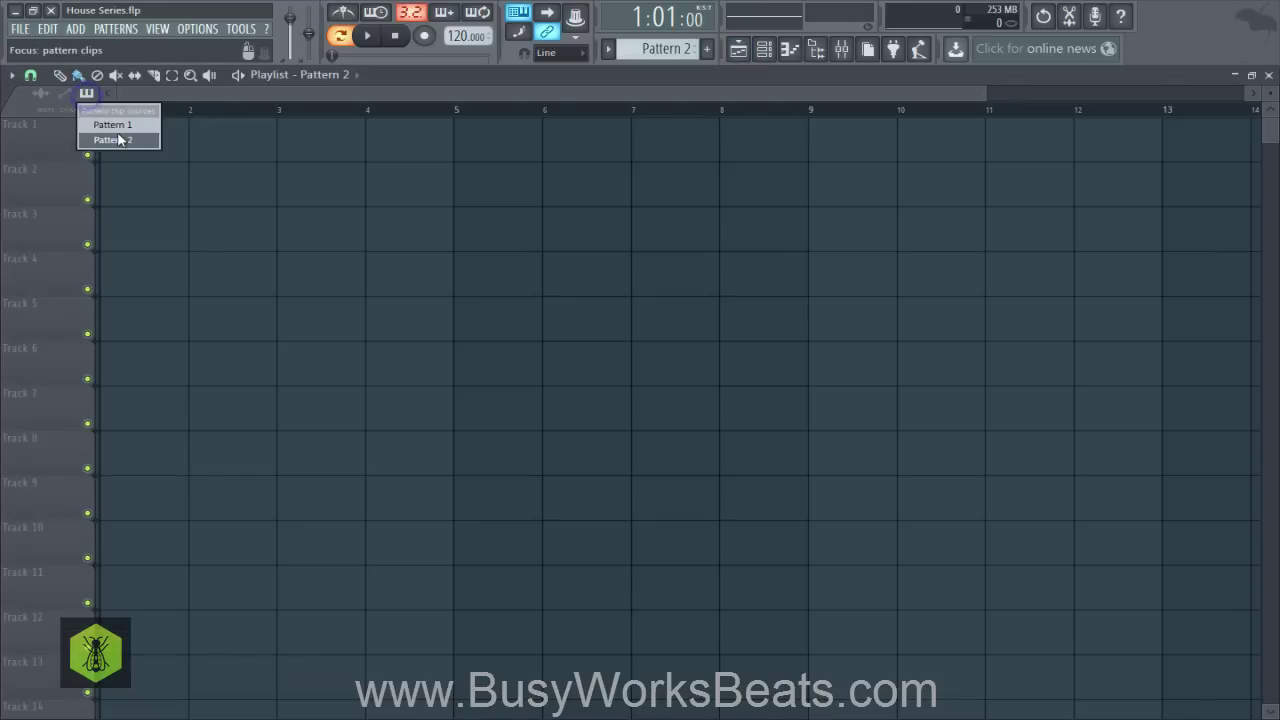
{"action": "left_click", "coordinate": [112, 125]}
{"action": "left_click", "coordinate": [124, 137]}
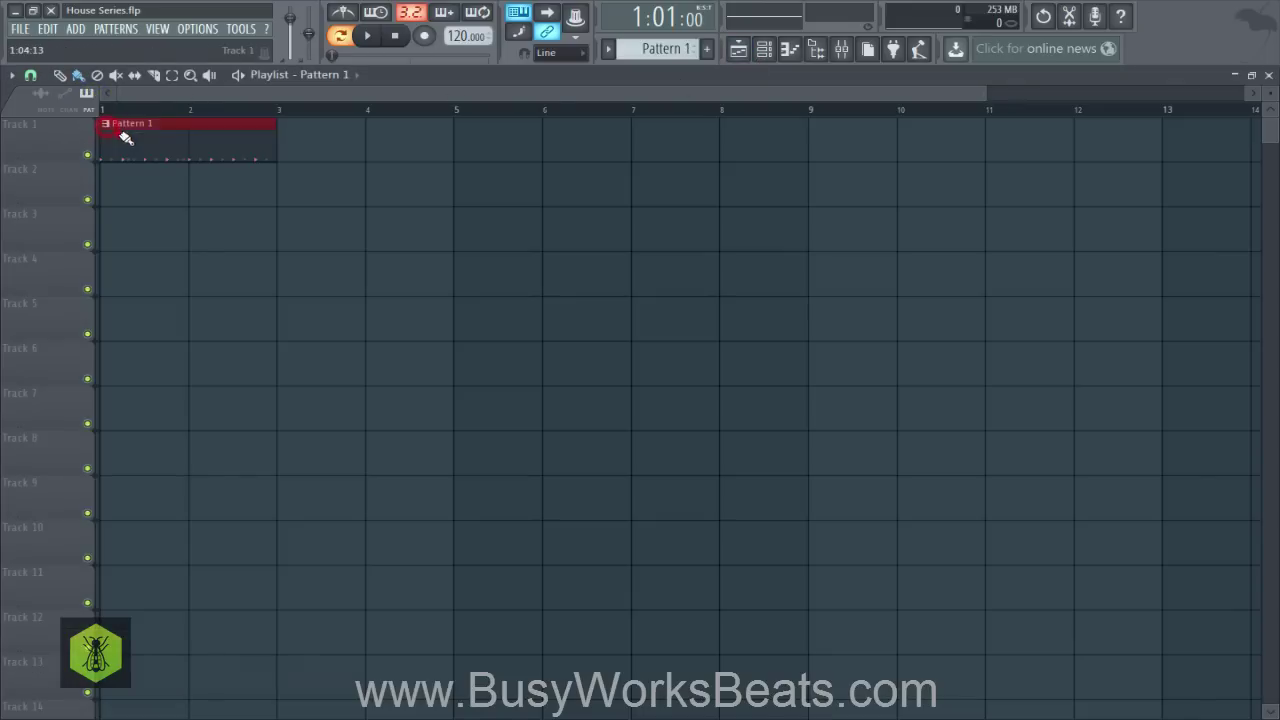
{"action": "left_click", "coordinate": [297, 139]}
{"action": "scroll", "coordinate": [371, 108], "scroll_direction": "down", "scroll_amount": 3}
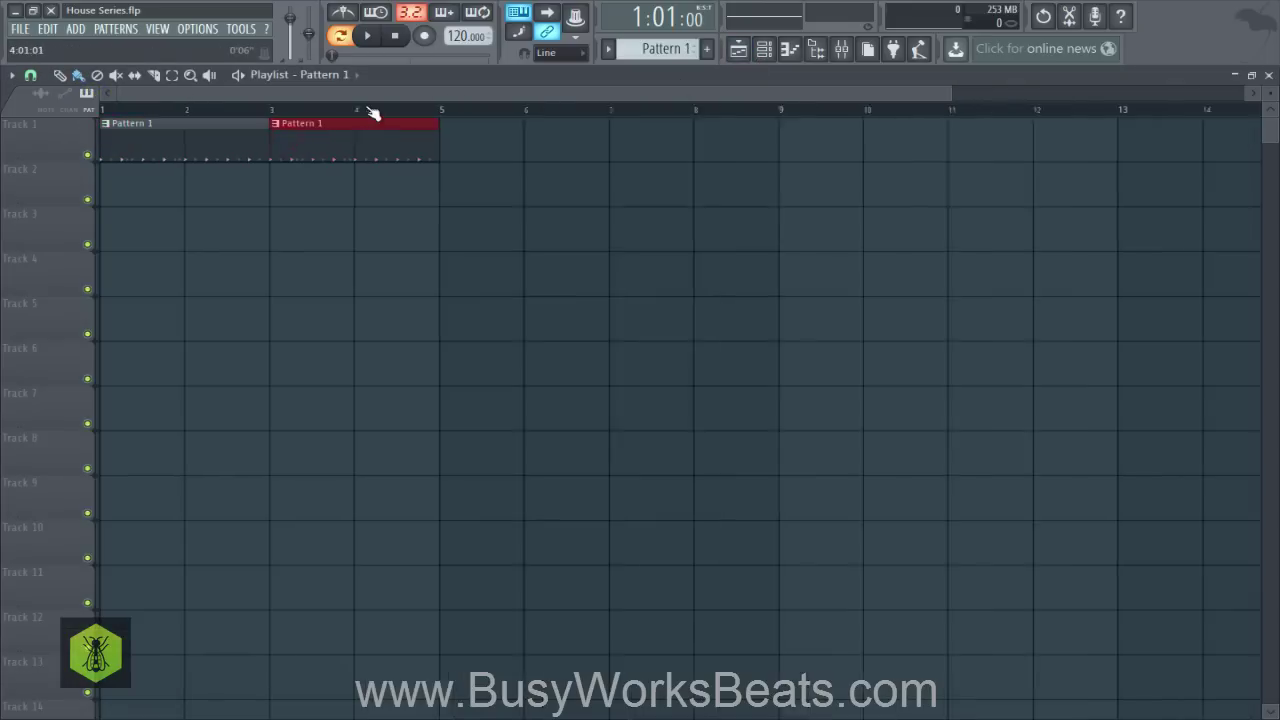
{"action": "left_click", "coordinate": [342, 38]}
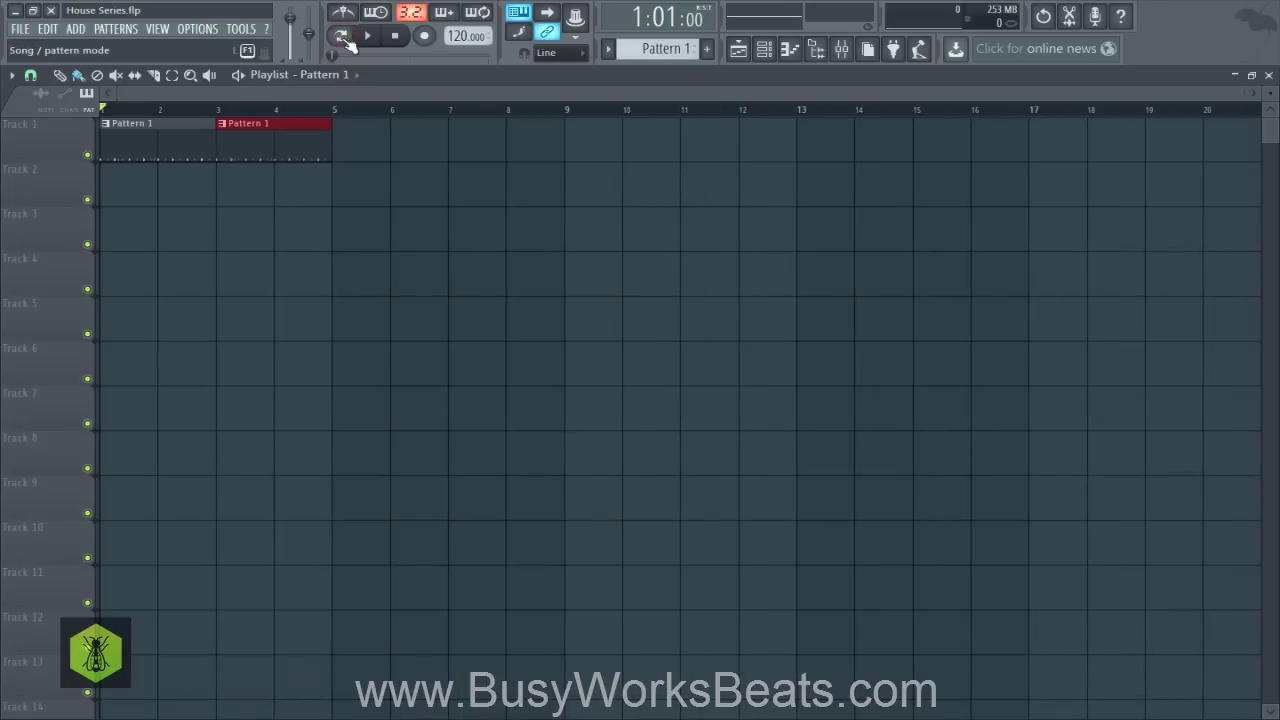
{"action": "left_click_drag", "start_coordinate": [348, 143], "coordinate": [598, 161]}
{"action": "right_click", "coordinate": [598, 161]}
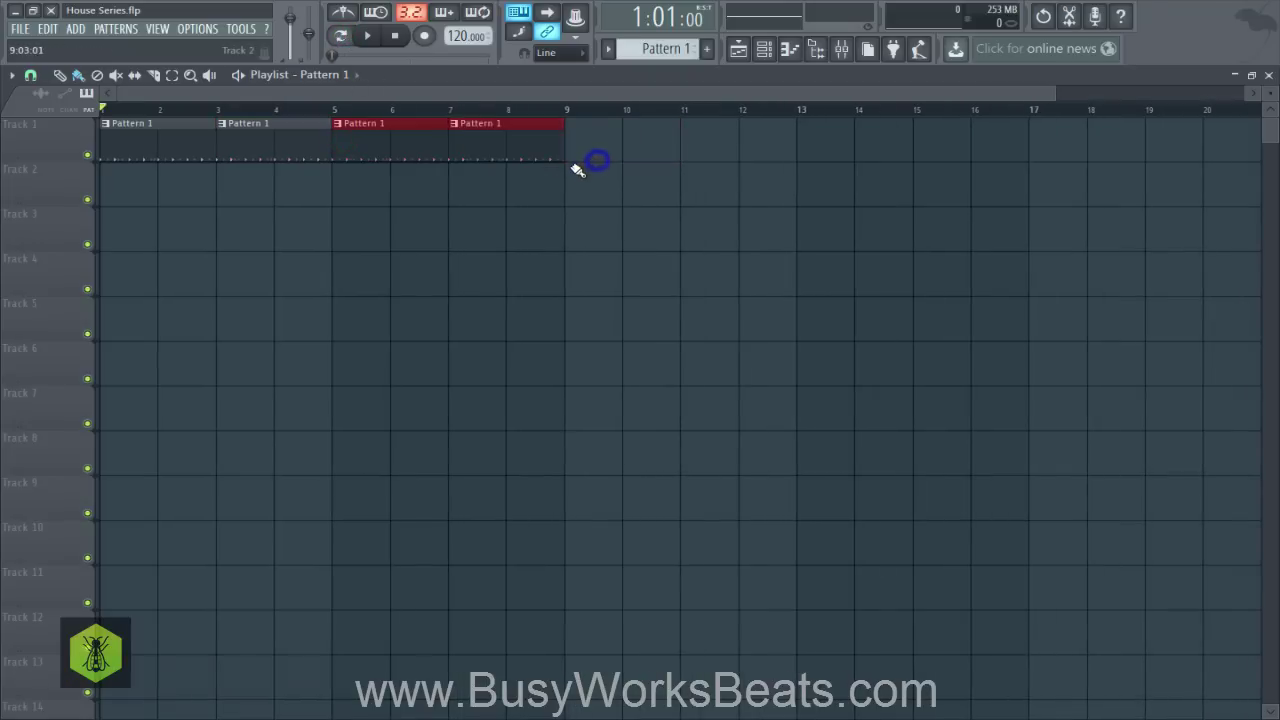
Lay Pattern 2 clips back to back on playlist Track 2 from bar 1 through bar 7.
{"action": "left_click", "coordinate": [90, 108]}
{"action": "left_click", "coordinate": [103, 133]}
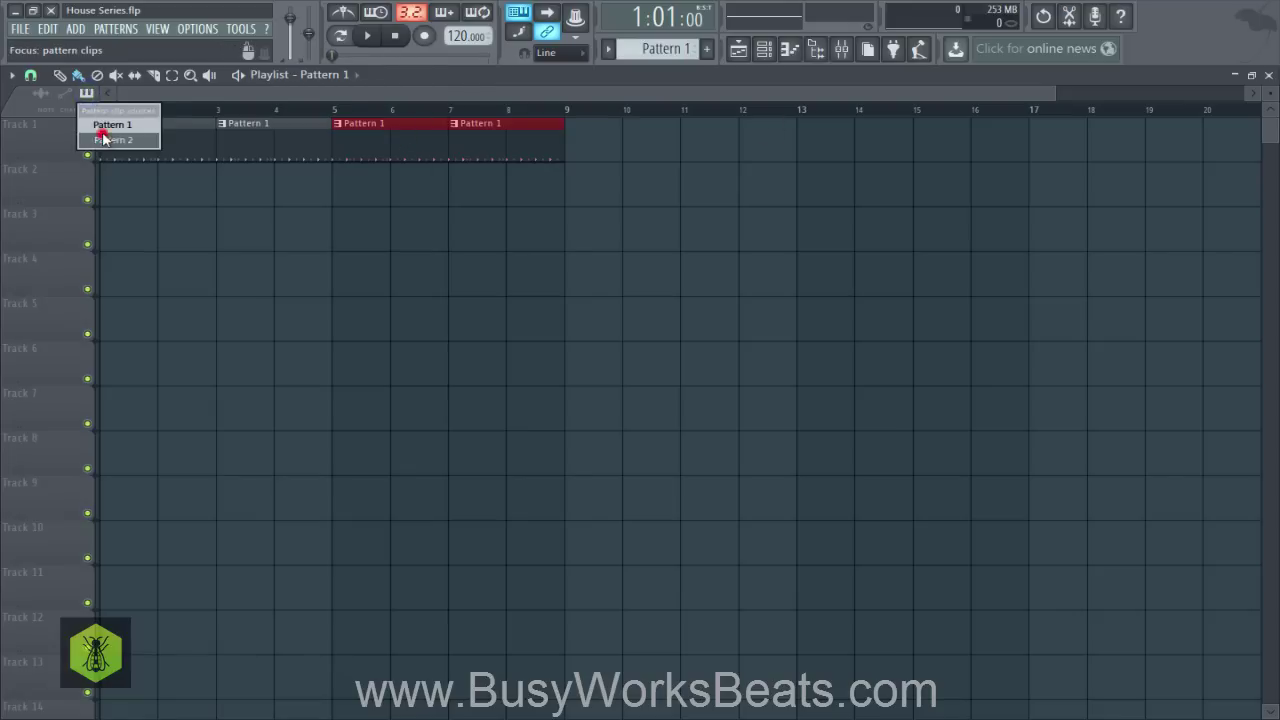
{"action": "left_click", "coordinate": [128, 182]}
{"action": "left_click_drag", "start_coordinate": [181, 193], "coordinate": [452, 195]}
{"action": "right_click", "coordinate": [447, 236]}
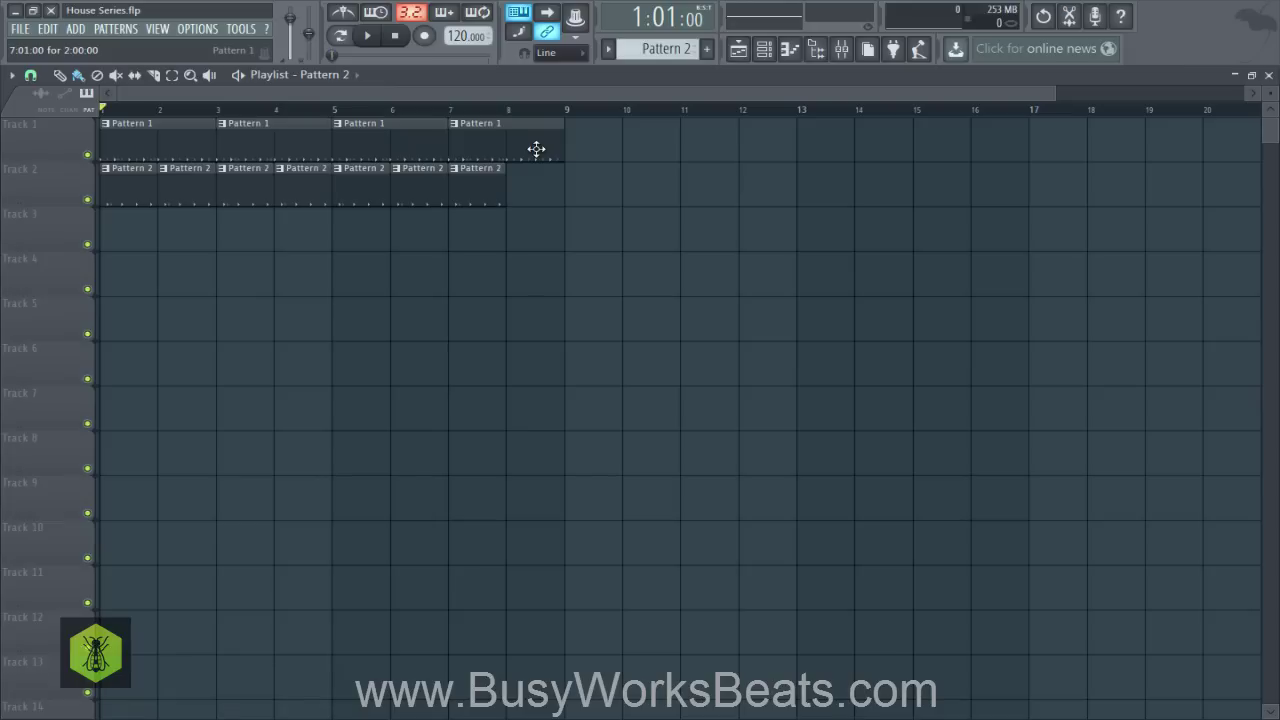
Rename playlist Track 1 as kick snare.
{"action": "scroll", "coordinate": [487, 112], "scroll_direction": "down", "scroll_amount": 3}
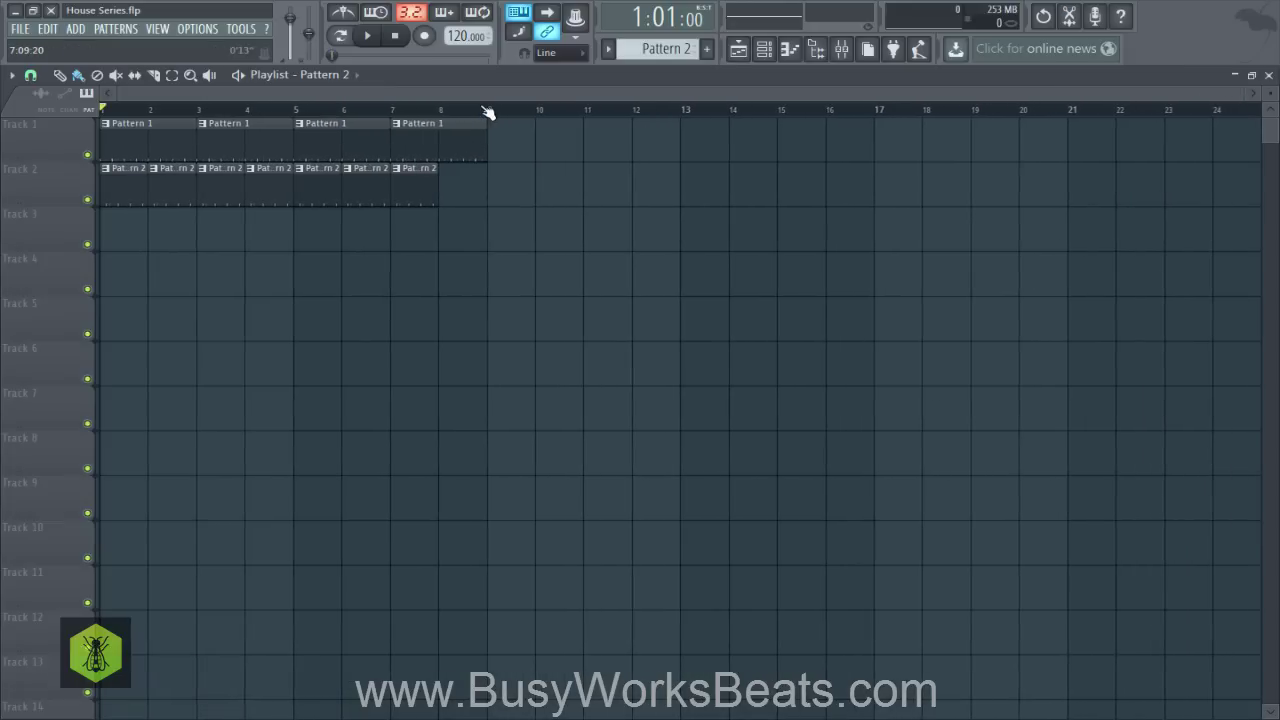
{"action": "right_click", "coordinate": [50, 118]}
{"action": "left_click", "coordinate": [80, 126]}
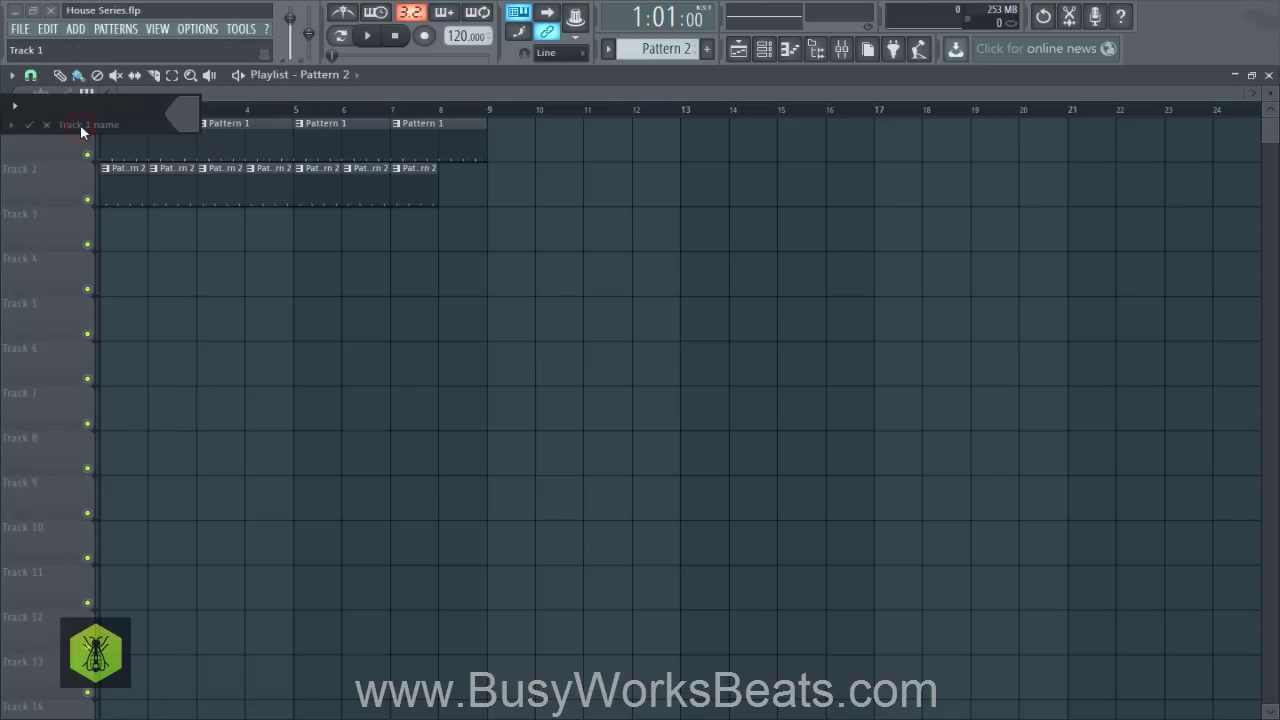
{"action": "type", "text": "kick snare"}
{"action": "key", "text": "Return"}
Rename playlist Track 2 as hi hats.
{"action": "right_click", "coordinate": [56, 168]}
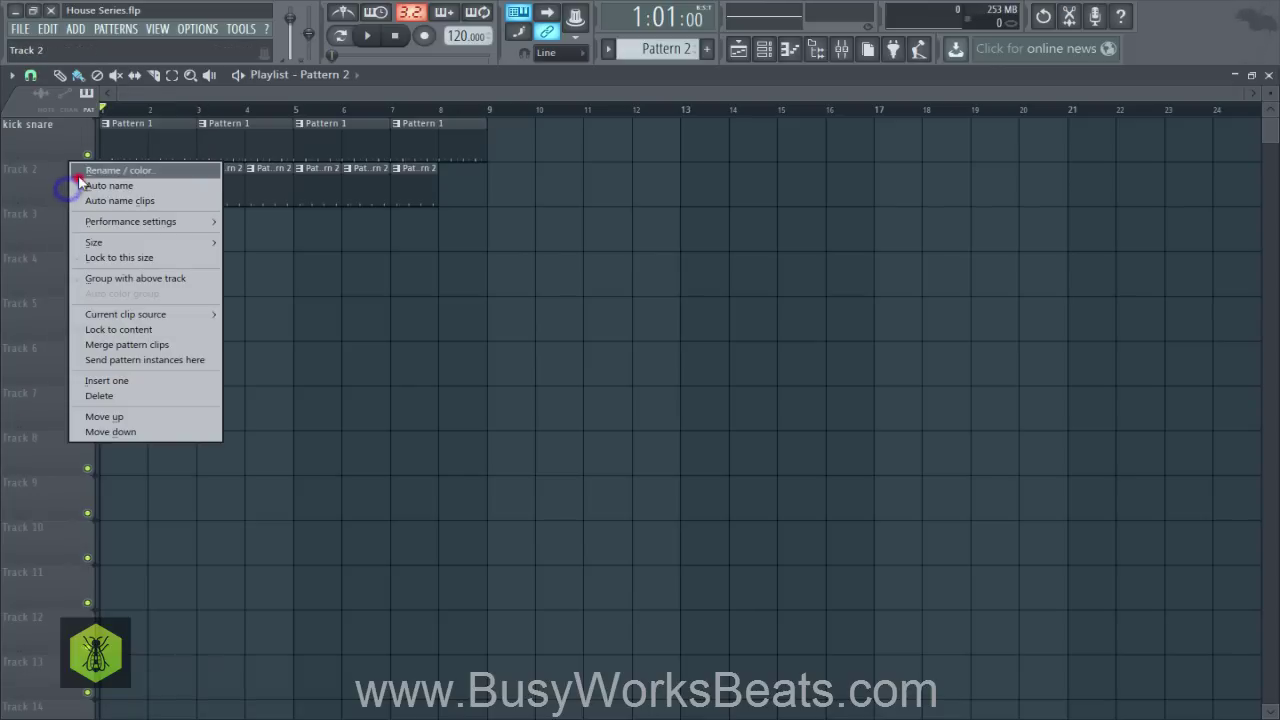
{"action": "left_click", "coordinate": [78, 175]}
{"action": "type", "text": "hi ats"}
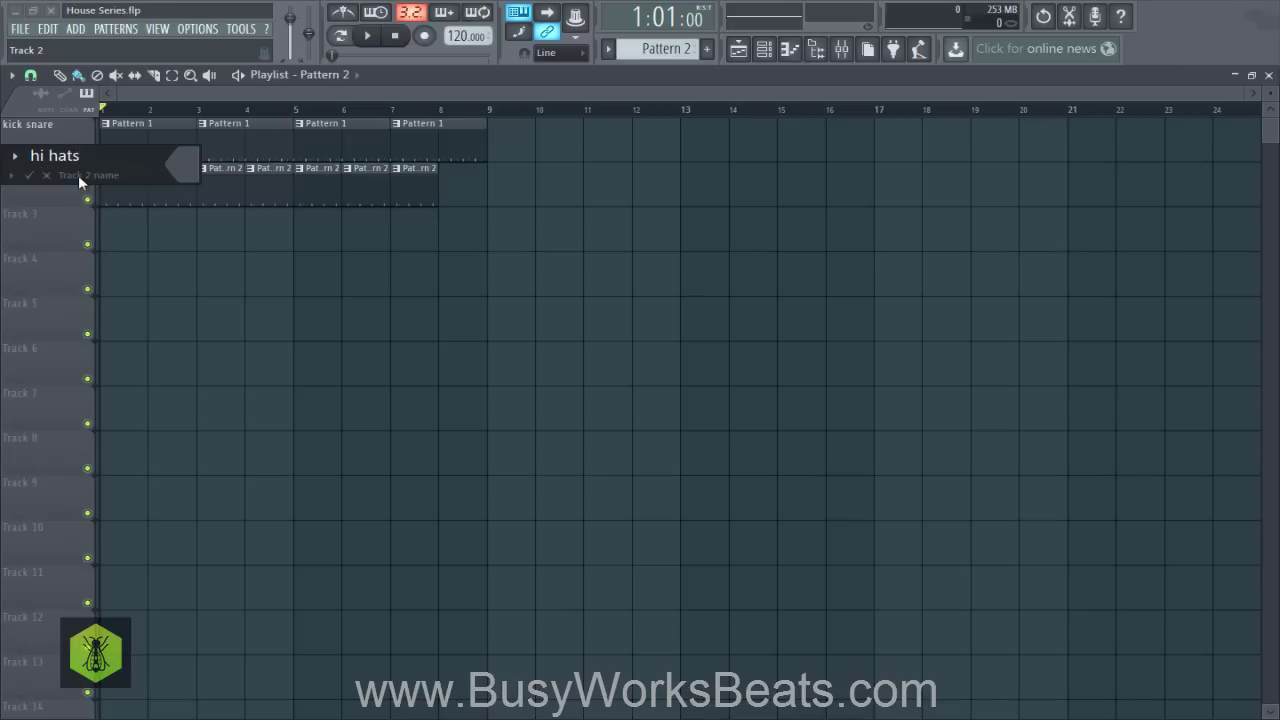
{"action": "key", "text": "Return"}
{"action": "left_click", "coordinate": [330, 238]}
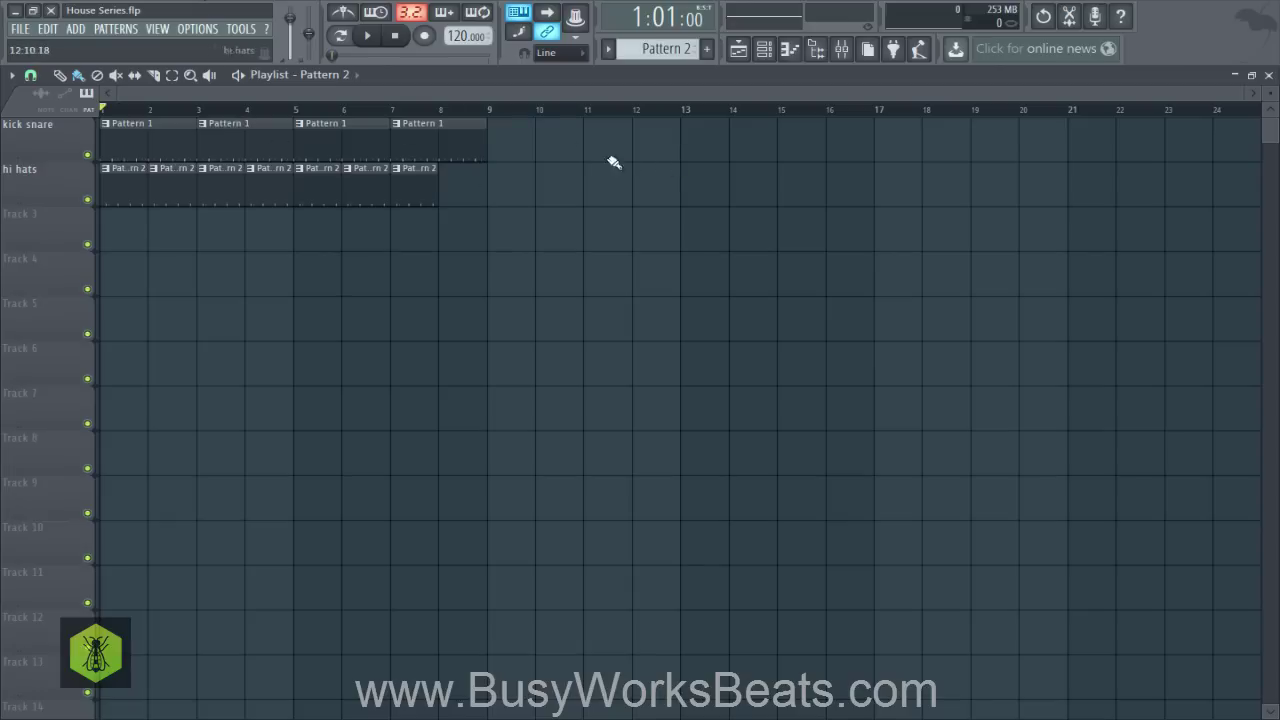
Switch the channel rack to Pattern 3 and route all drum channels to separate mixer tracks starting from Insert 1.
{"action": "left_click", "coordinate": [763, 52]}
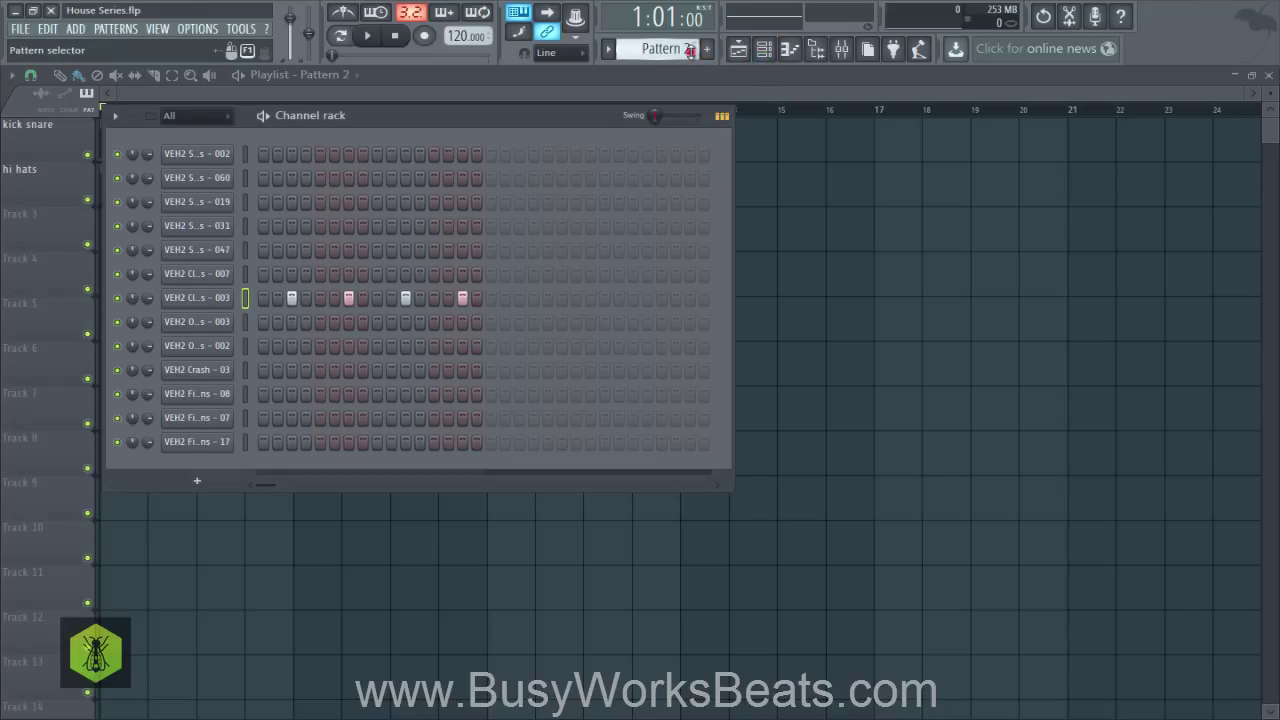
{"action": "left_click_drag", "start_coordinate": [686, 48], "coordinate": [690, 60]}
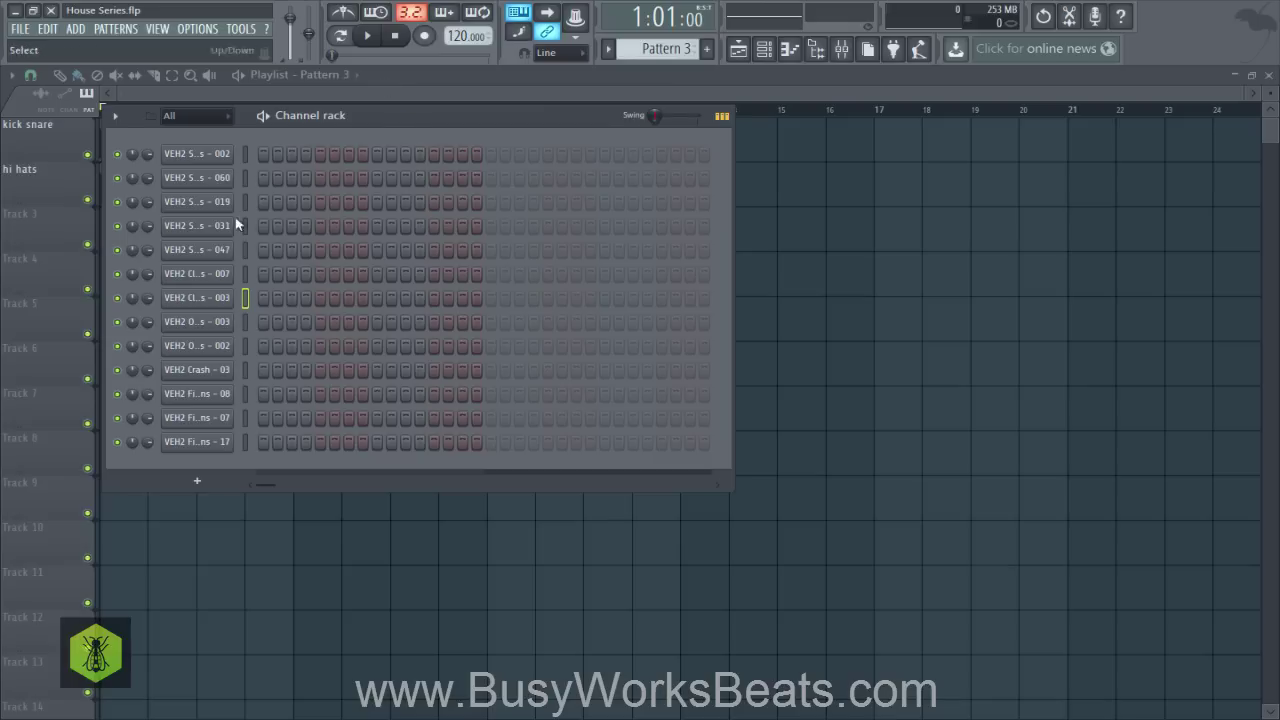
{"action": "right_click", "coordinate": [246, 276]}
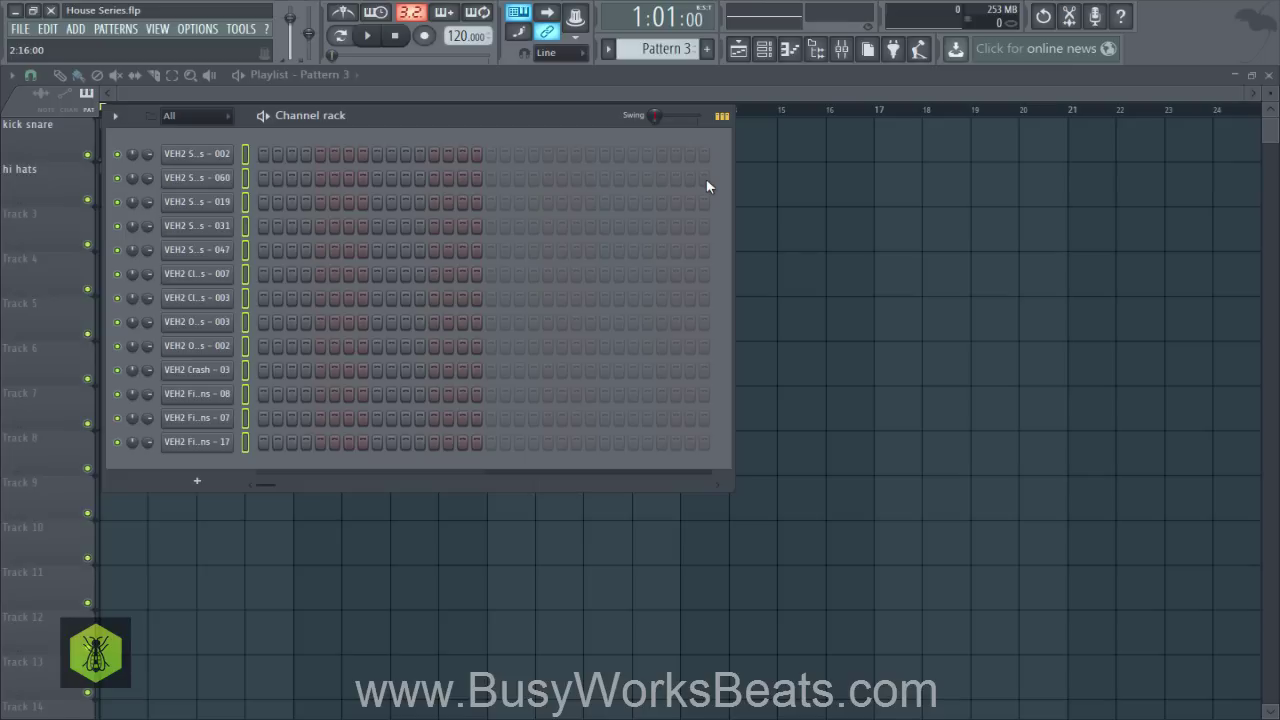
{"action": "left_click", "coordinate": [245, 250]}
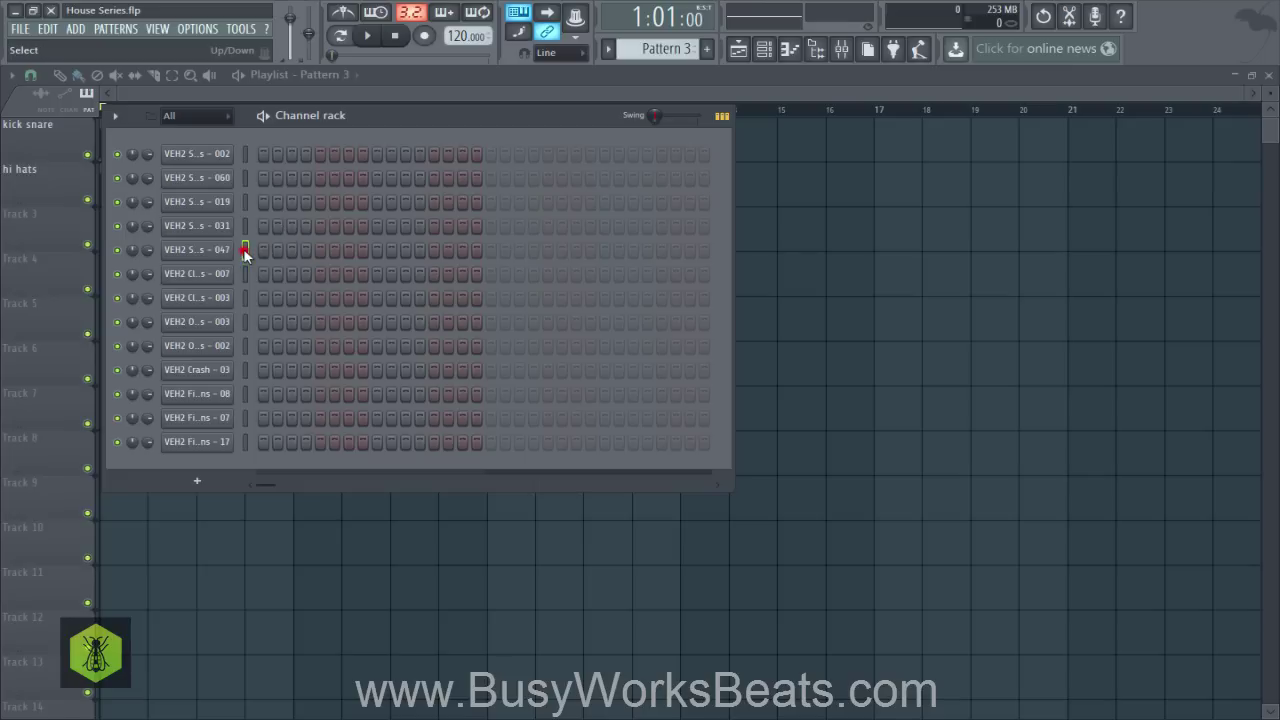
{"action": "left_click", "coordinate": [842, 52]}
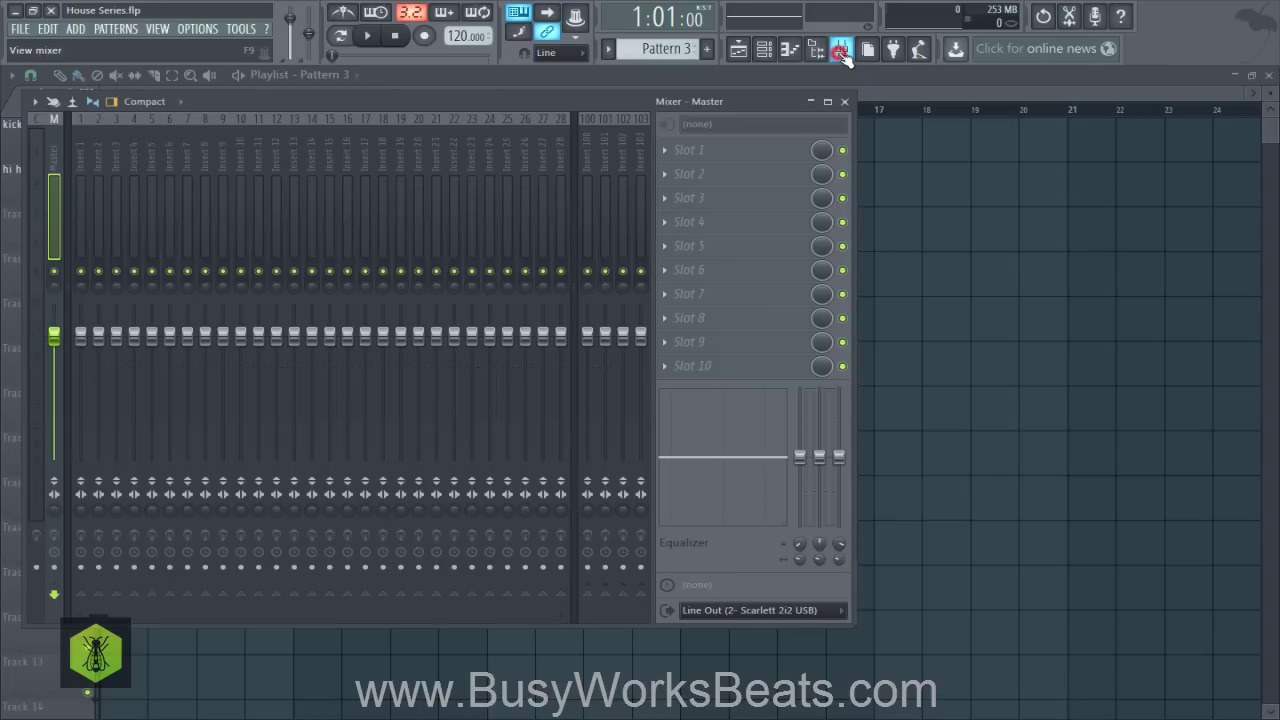
{"action": "right_click", "coordinate": [83, 162]}
{"action": "mouse_move", "coordinate": [145, 208]}
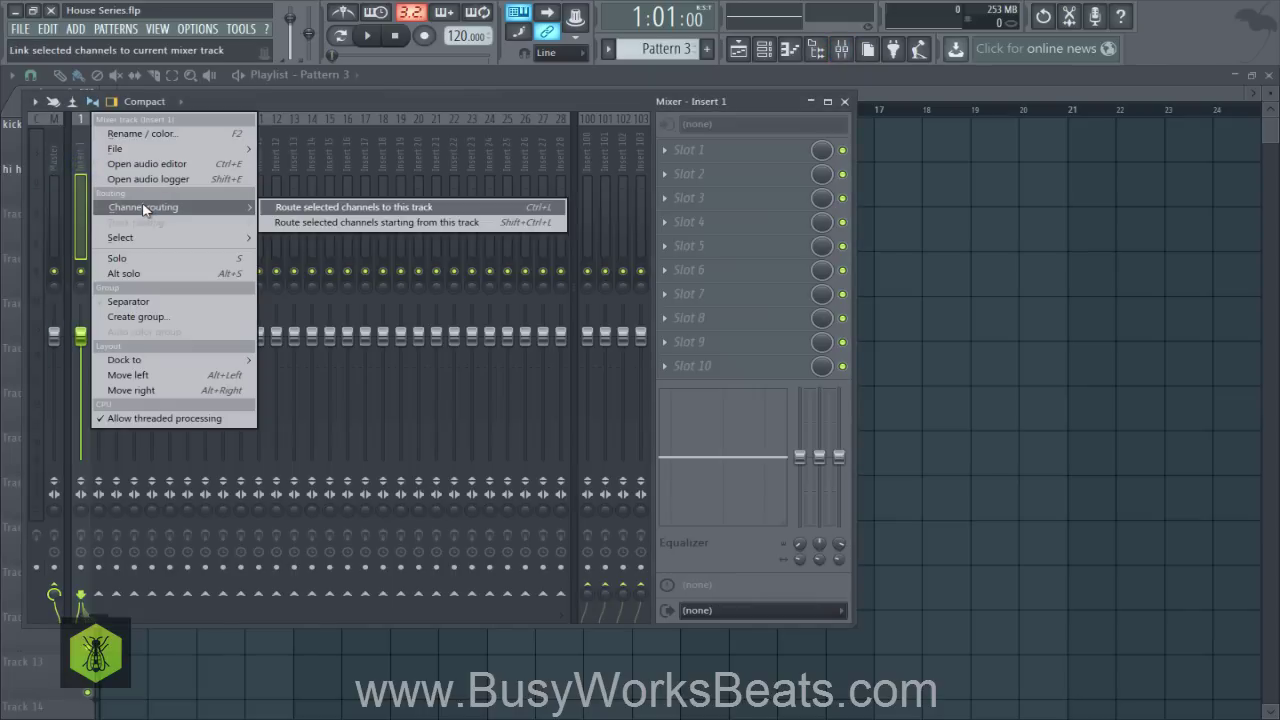
{"action": "left_click", "coordinate": [327, 223]}
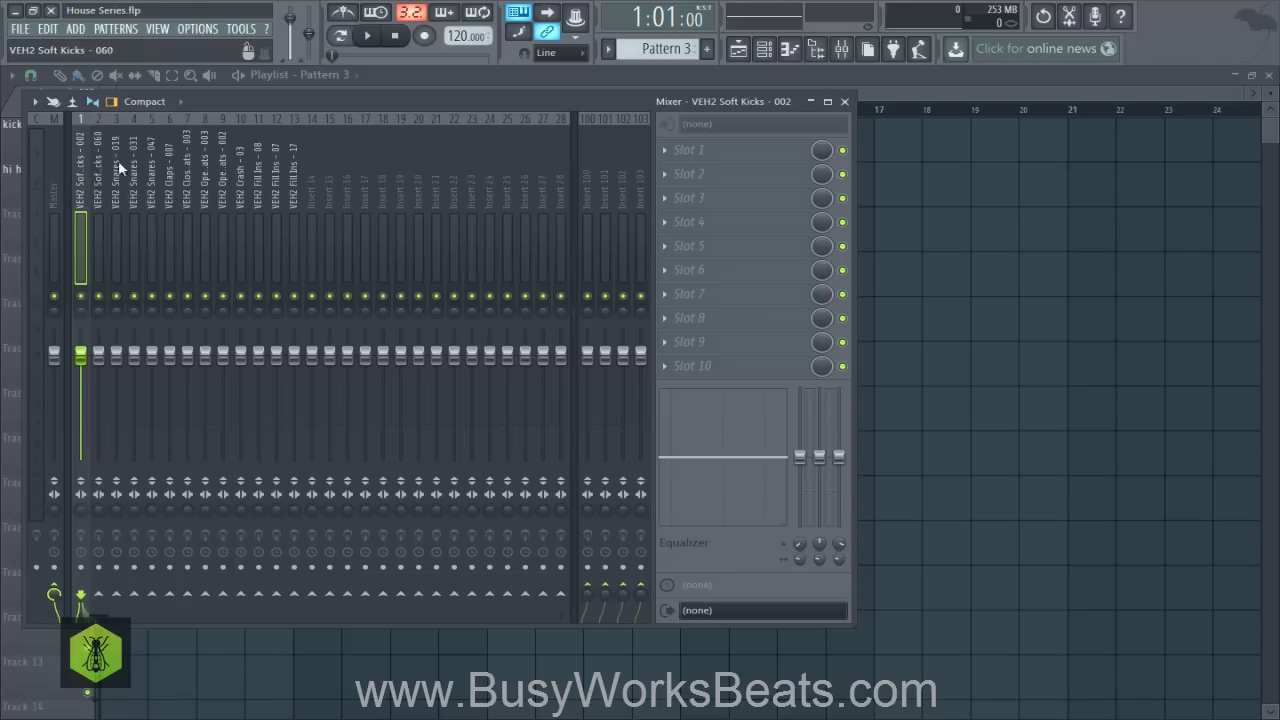
Move the mixer window aside and select only the VEH2 O..s - 002 channel in the channel rack.
{"action": "left_click_drag", "start_coordinate": [580, 98], "coordinate": [701, 92]}
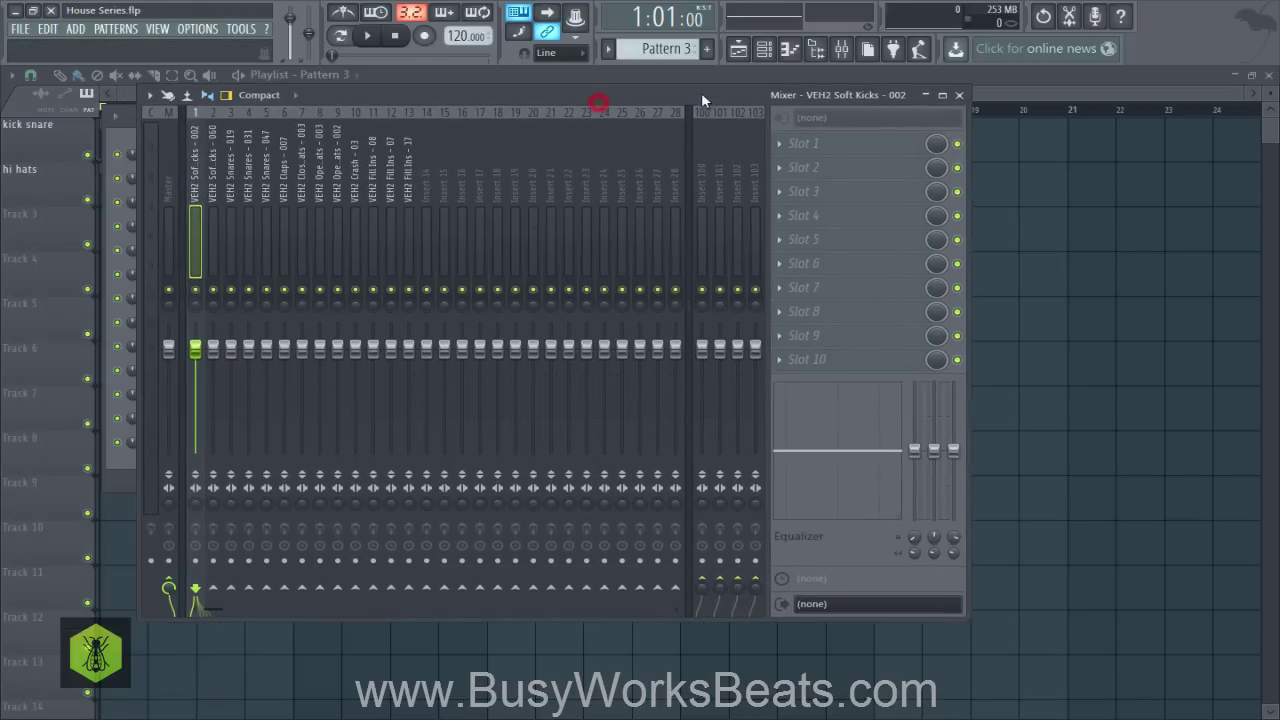
{"action": "left_click", "coordinate": [120, 458]}
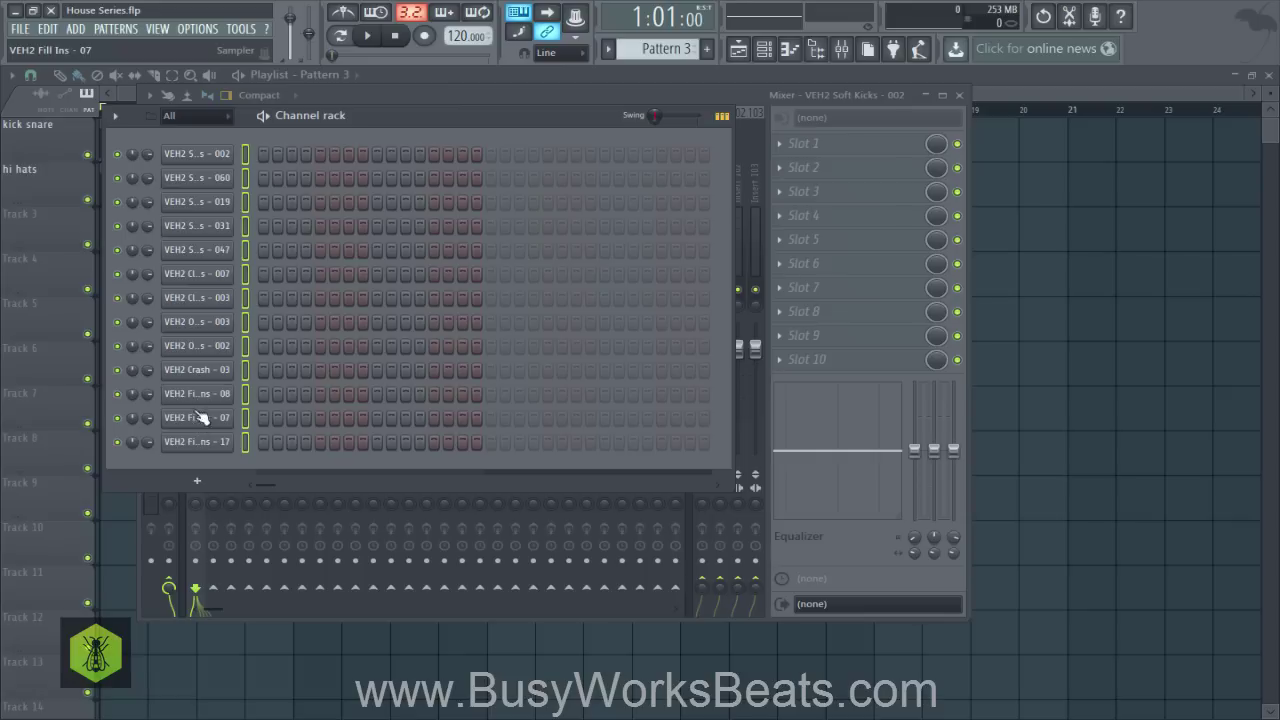
{"action": "left_click", "coordinate": [246, 340]}
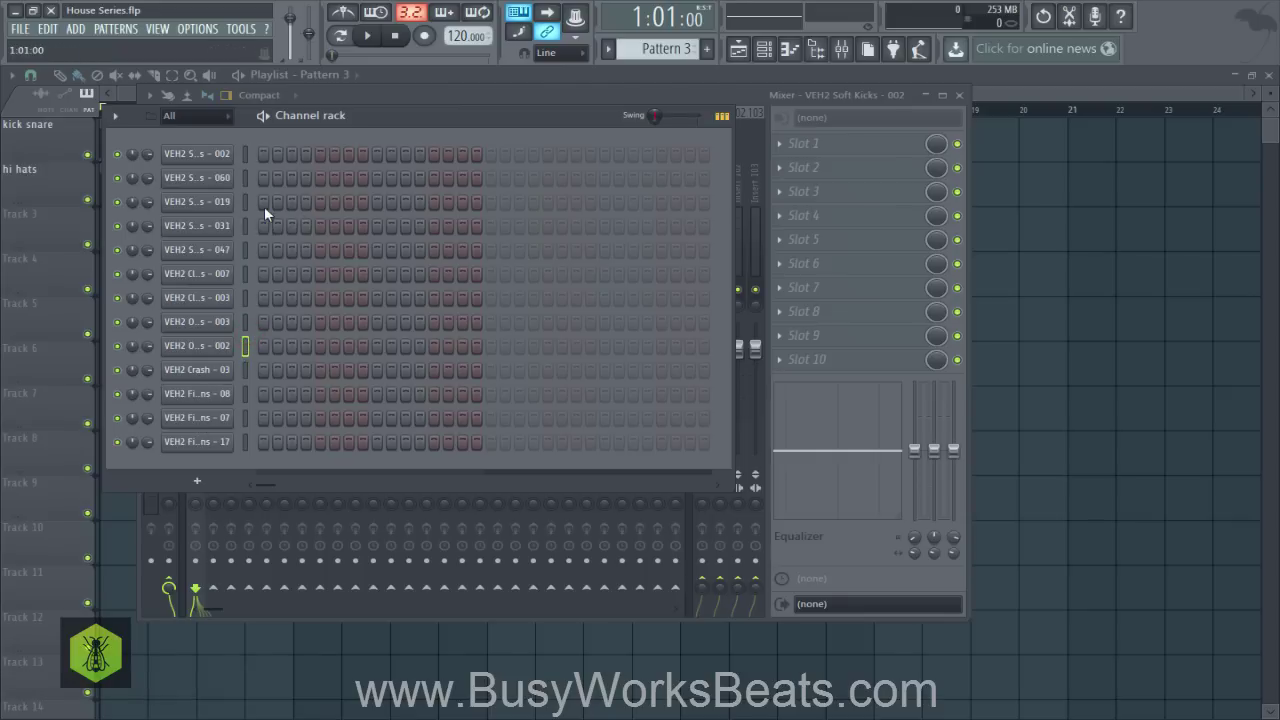
{"action": "left_click", "coordinate": [380, 37]}
Lower the closed hi-hats mixer track 7 to 56% (-10.9 dB) and play the beat to check the balance.
{"action": "left_click", "coordinate": [727, 97]}
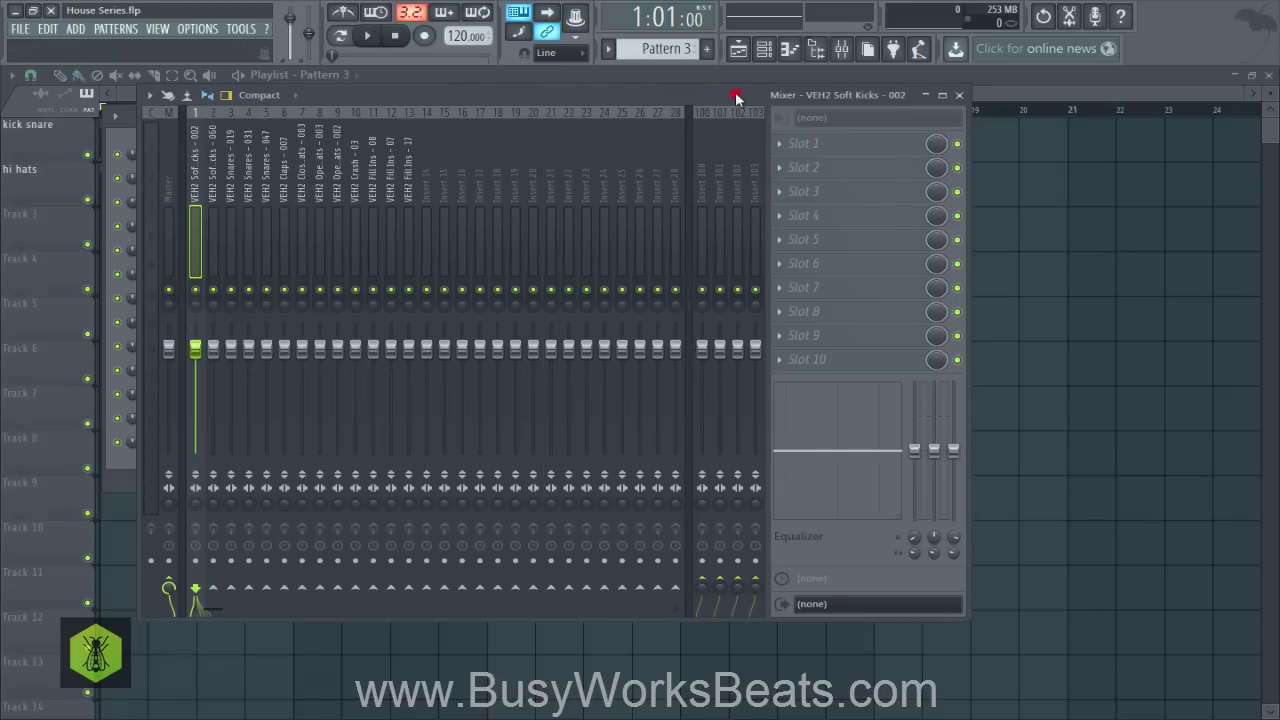
{"action": "key", "text": "space"}
{"action": "left_click", "coordinate": [300, 232]}
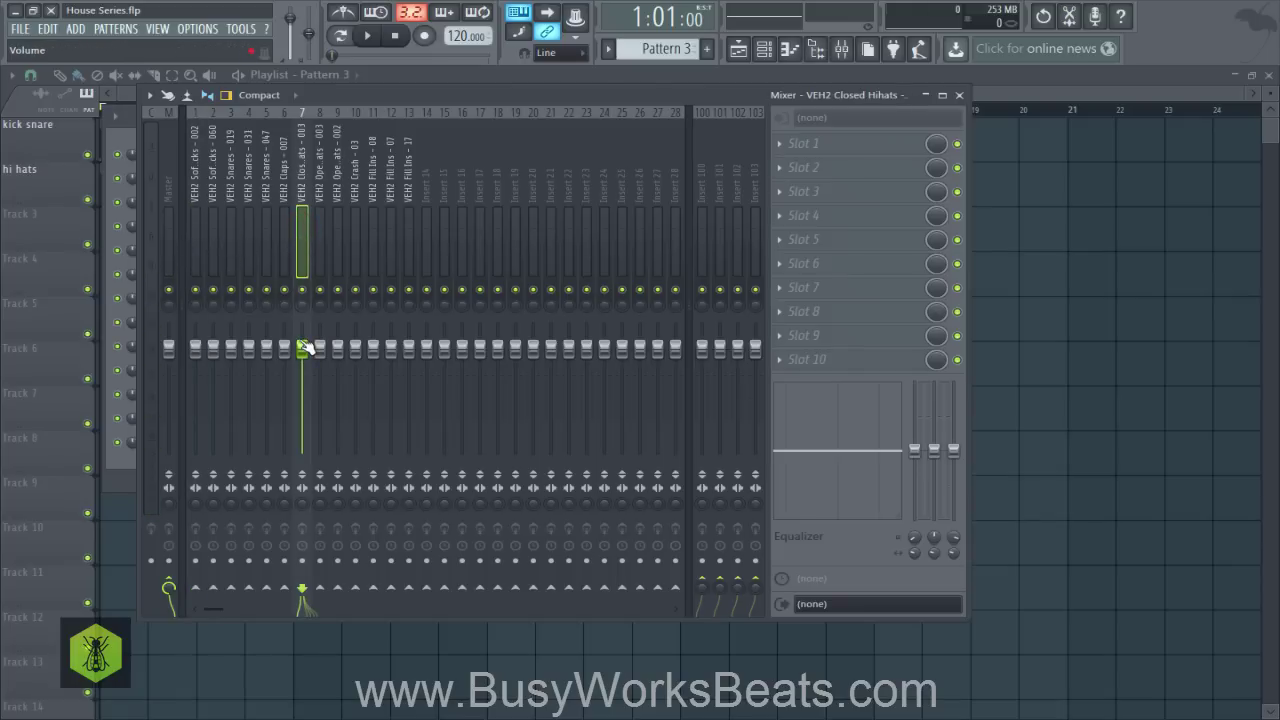
{"action": "left_click_drag", "start_coordinate": [302, 347], "coordinate": [305, 401]}
{"action": "key", "text": "space"}
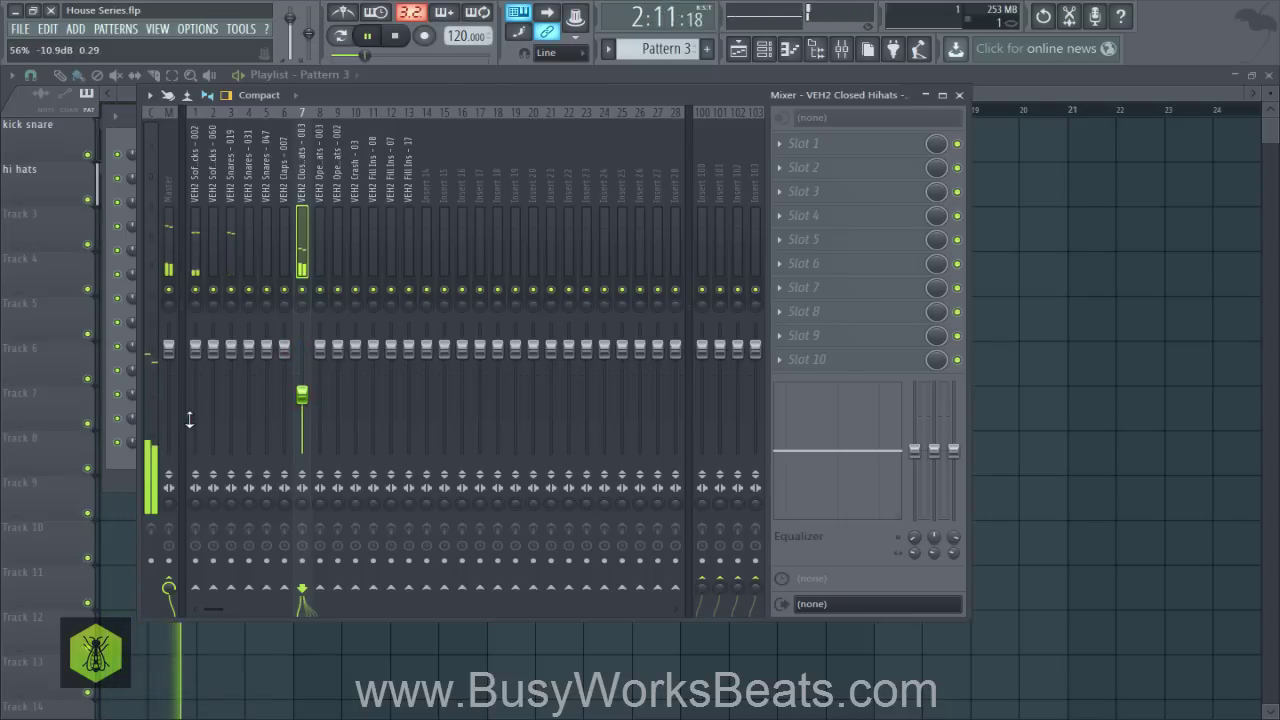
{"action": "key", "text": "space"}
Close the mixer and bring up the channel rack over the playlist.
{"action": "key", "text": "F6"}
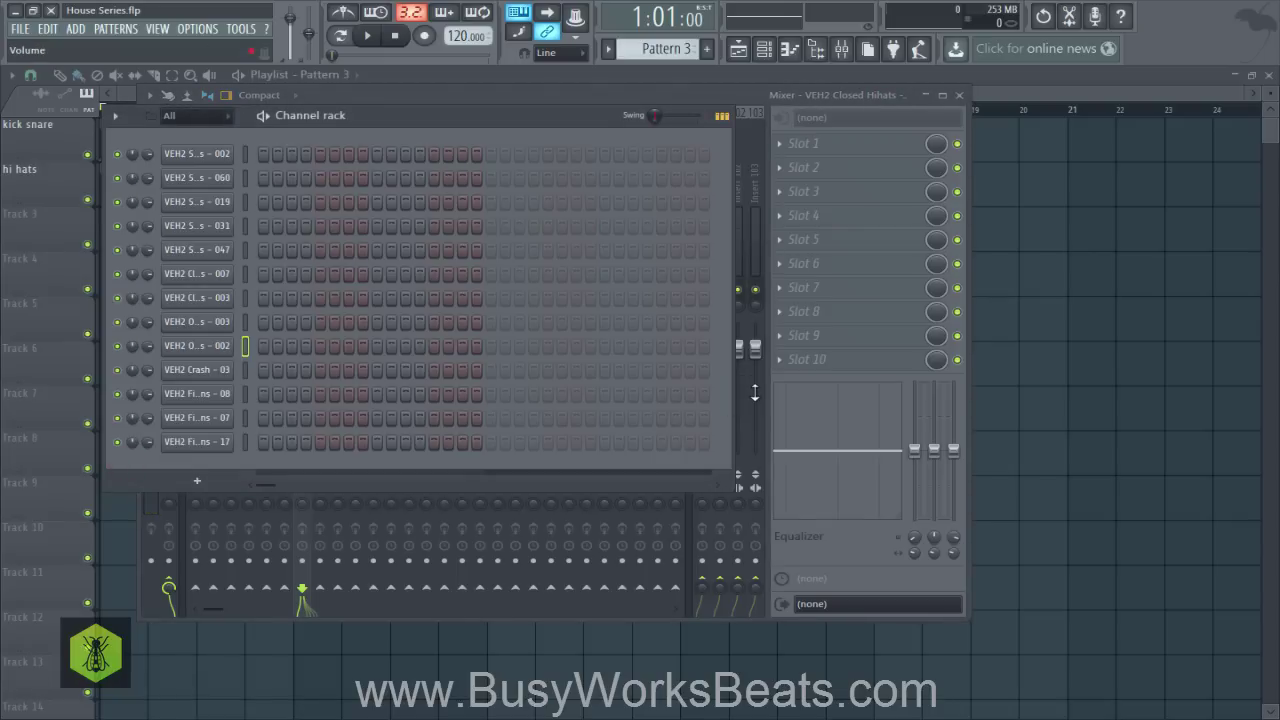
{"action": "left_click", "coordinate": [958, 95]}
{"action": "right_click", "coordinate": [1022, 190]}
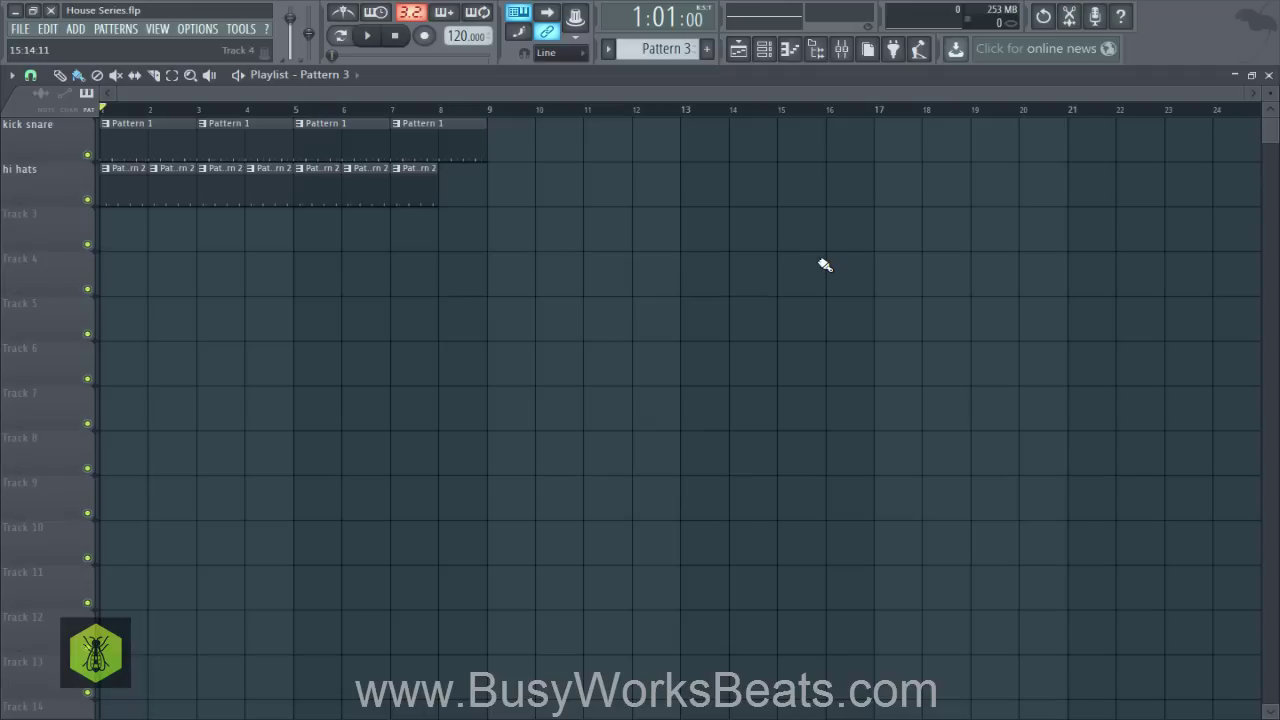
{"action": "left_click", "coordinate": [765, 49]}
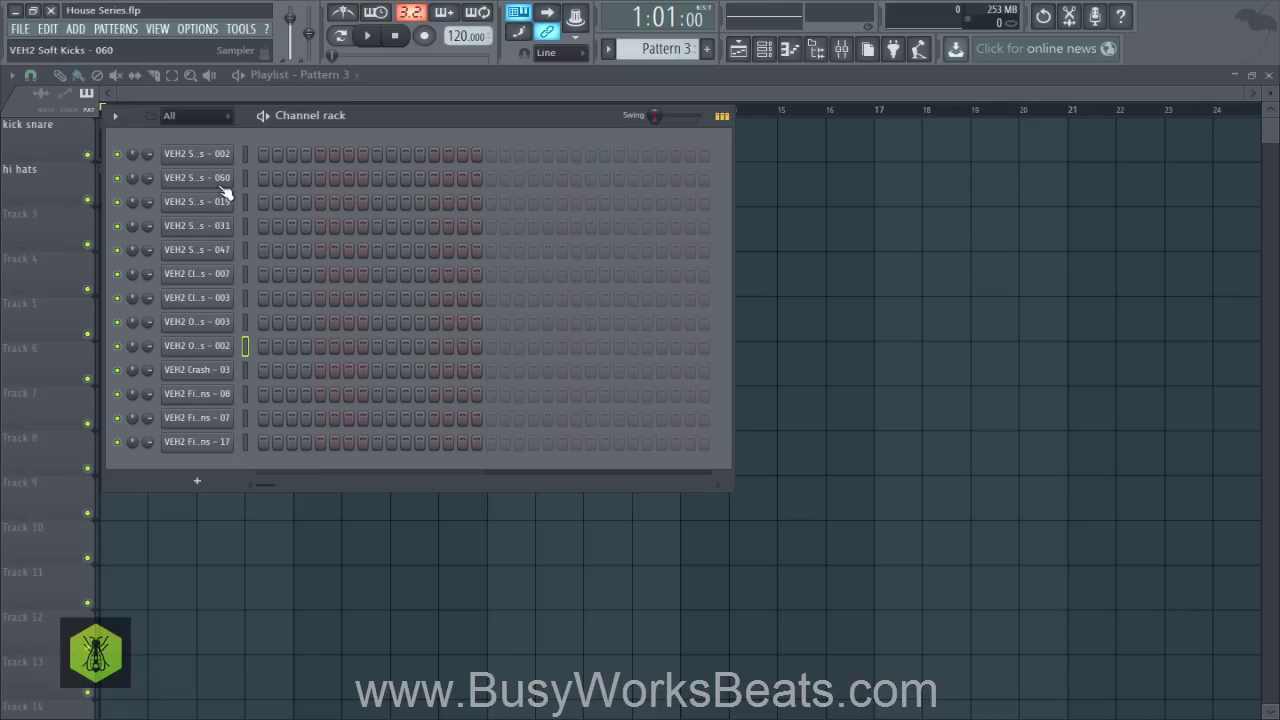
Open the VEH2 Snares - 019 channel settings and audition the sample.
{"action": "left_click", "coordinate": [220, 227]}
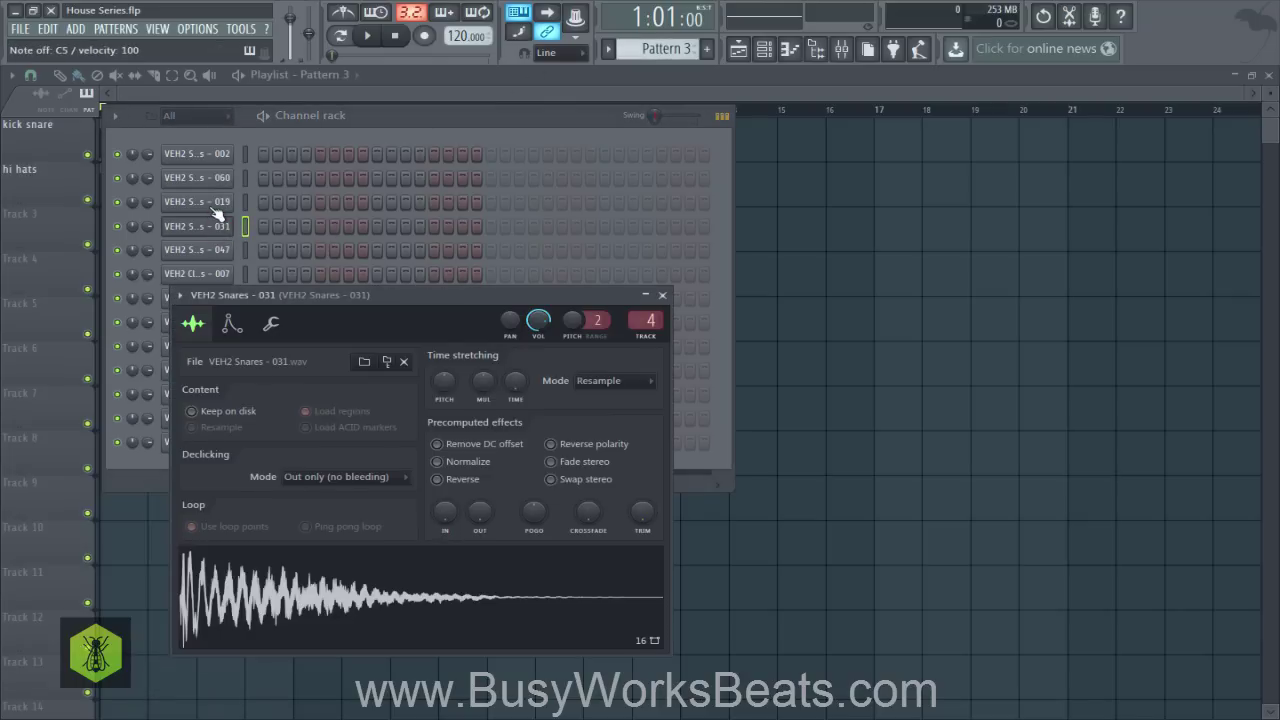
{"action": "left_click", "coordinate": [215, 202]}
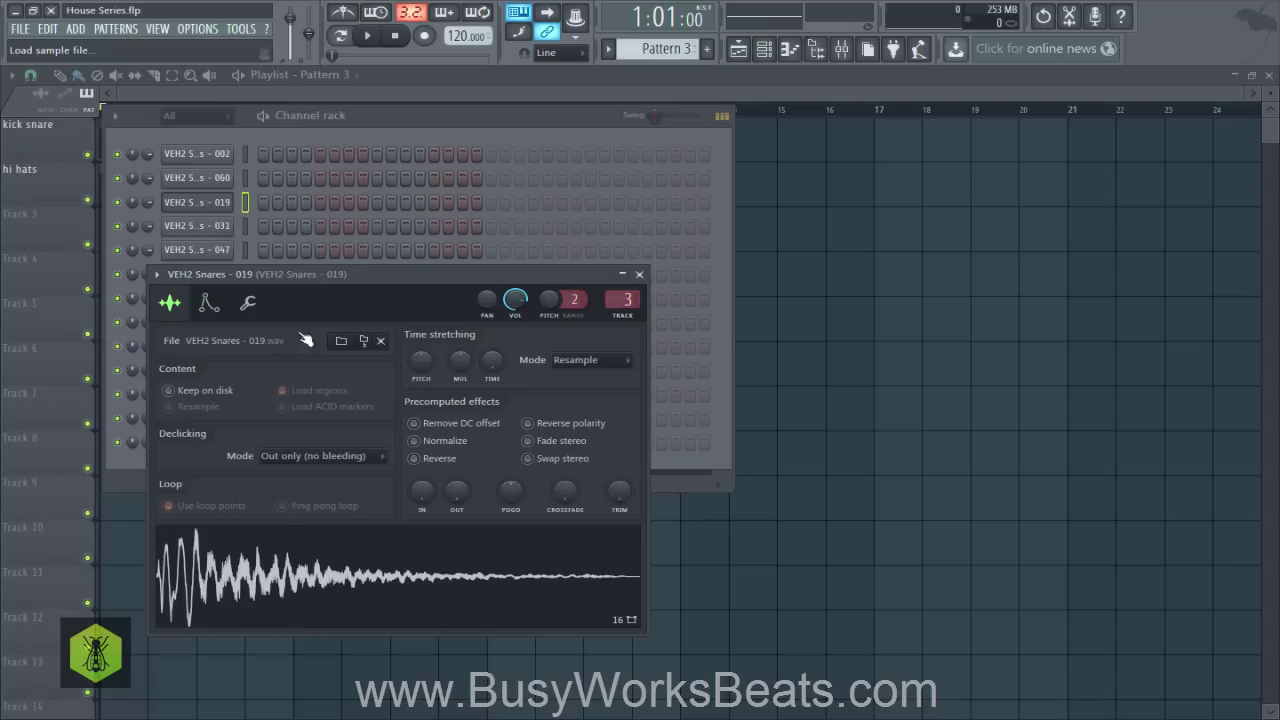
{"action": "key", "text": "space"}
{"action": "key", "text": "space"}
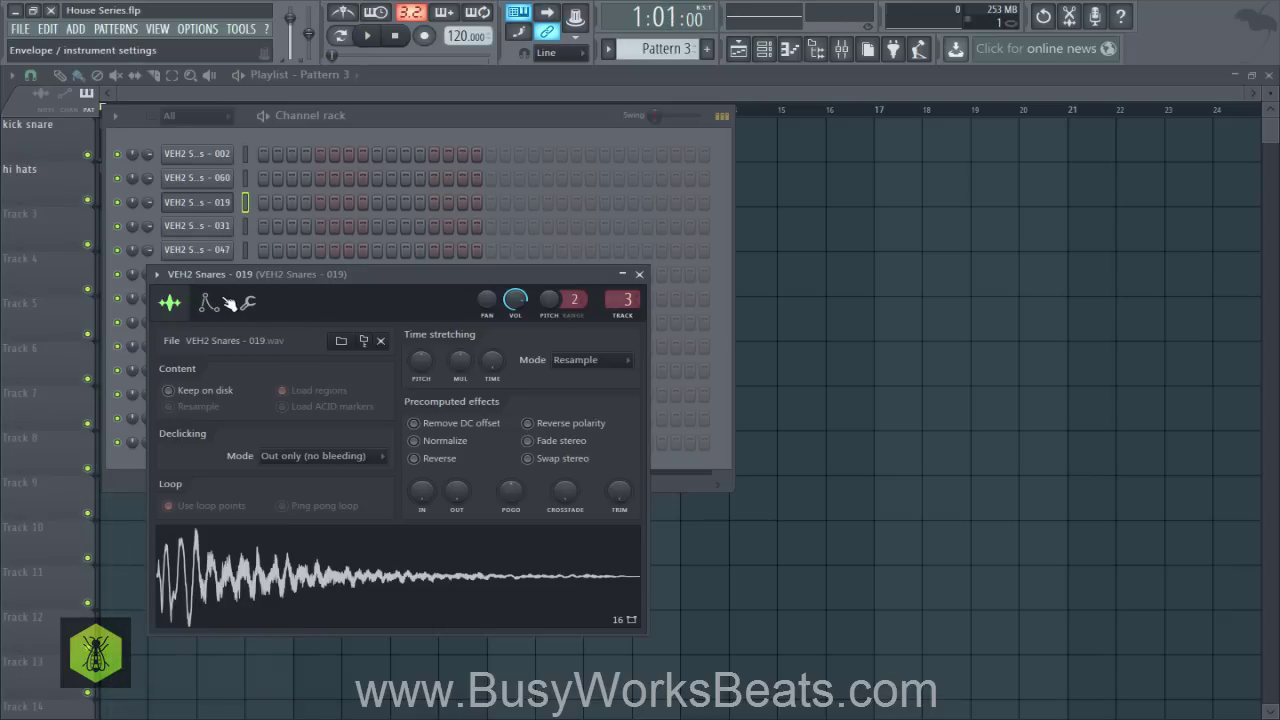
{"action": "left_click", "coordinate": [200, 203]}
{"action": "left_click", "coordinate": [200, 203]}
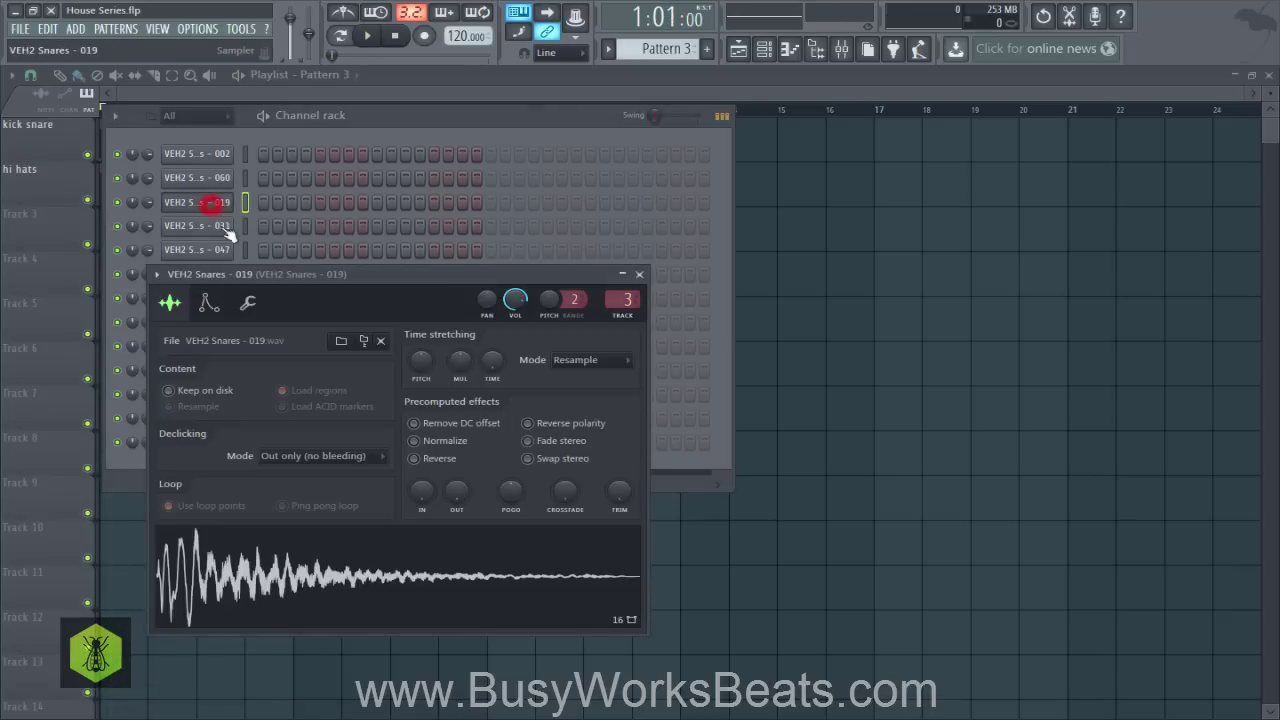
Enable the volume envelope for VEH2 Snares - 019 with attack, hold, sustain and release at minimum and a very short decay.
{"action": "left_click", "coordinate": [210, 304]}
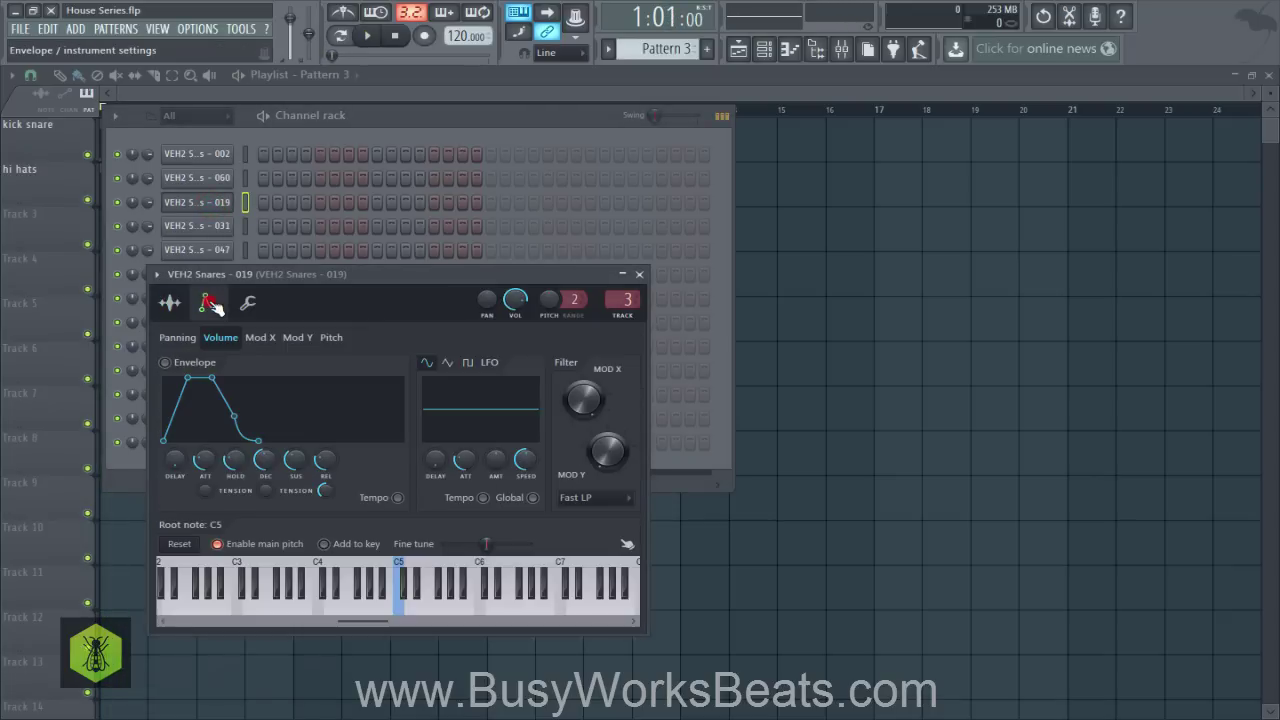
{"action": "left_click", "coordinate": [222, 338]}
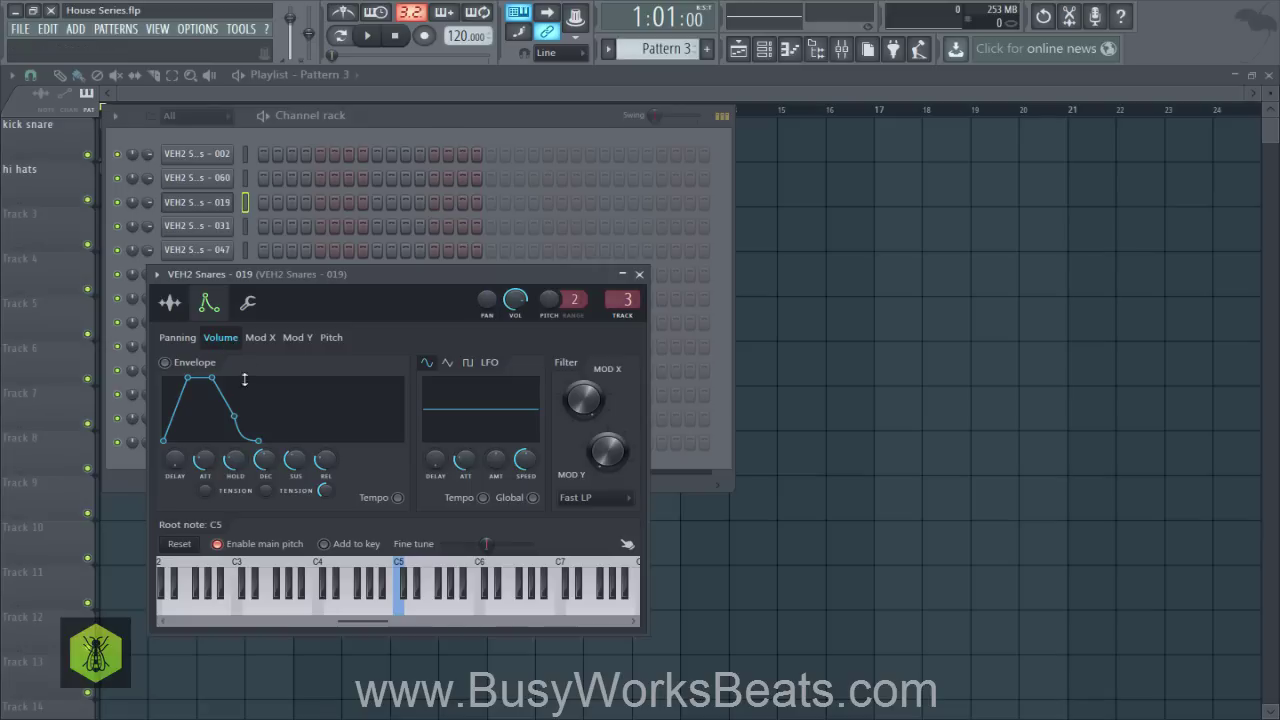
{"action": "left_click_drag", "start_coordinate": [208, 458], "coordinate": [207, 472]}
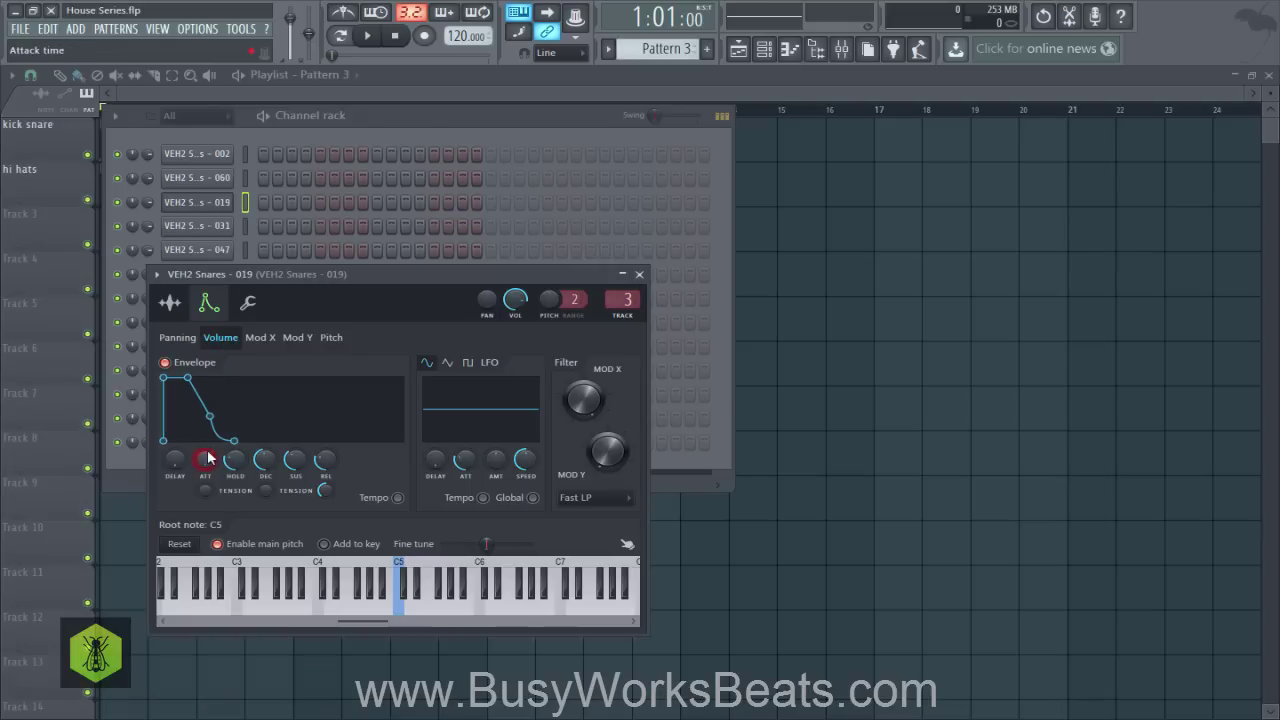
{"action": "left_click", "coordinate": [165, 362]}
{"action": "left_click_drag", "start_coordinate": [235, 459], "coordinate": [264, 474]}
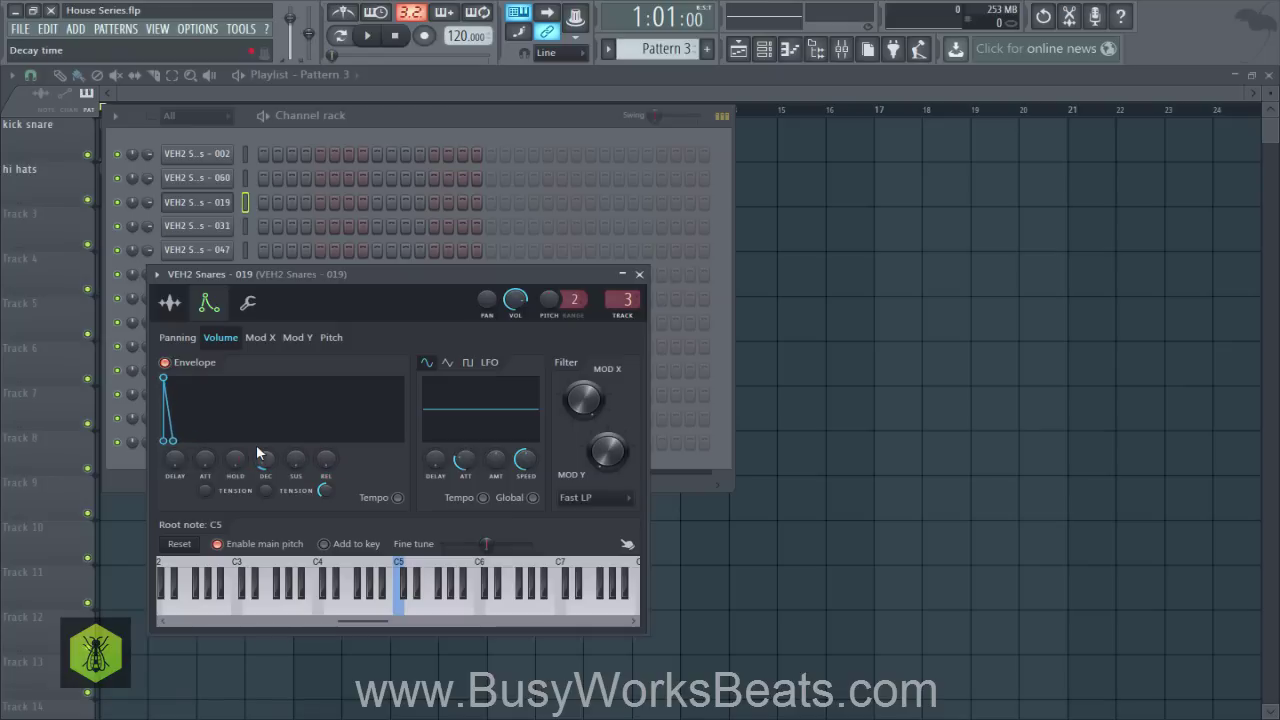
{"action": "left_click_drag", "start_coordinate": [264, 460], "coordinate": [262, 465]}
Fine-tune the short decay of the VEH2 Snares - 019 volume envelope while repeatedly auditioning the snare.
{"action": "key", "text": "z"}
{"action": "key", "text": "z"}
{"action": "key", "text": "z"}
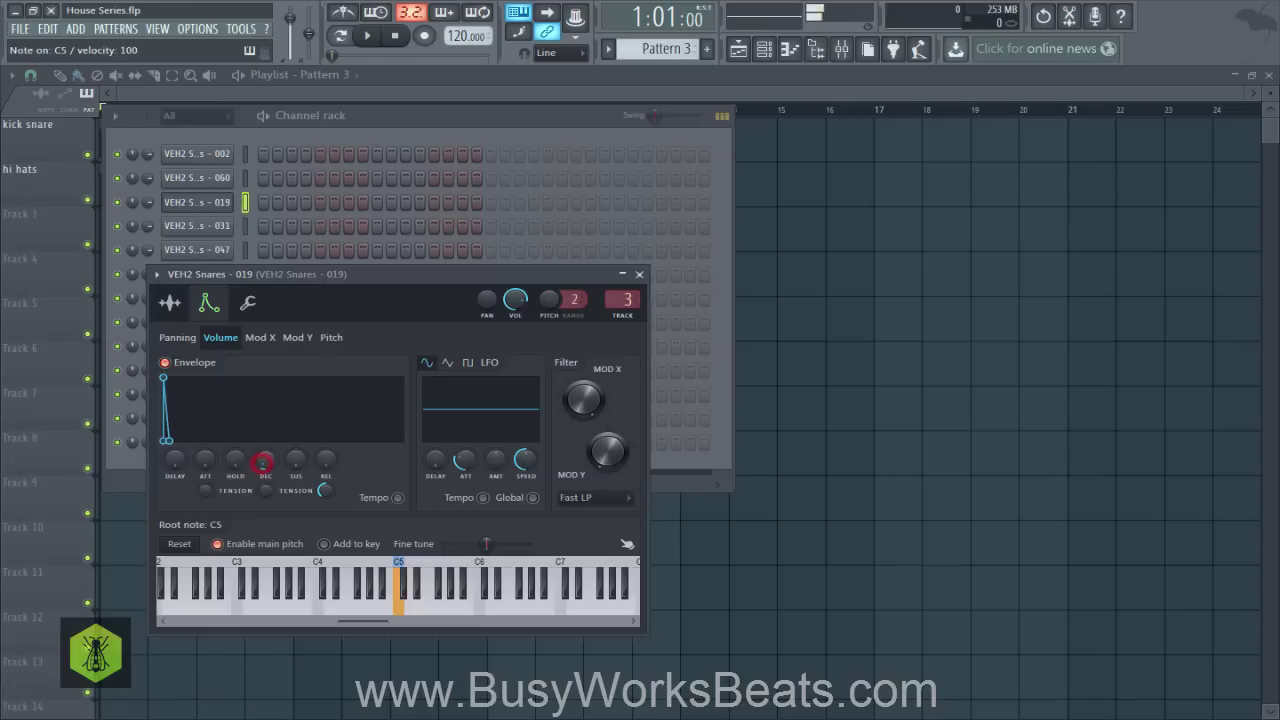
{"action": "key", "text": "z"}
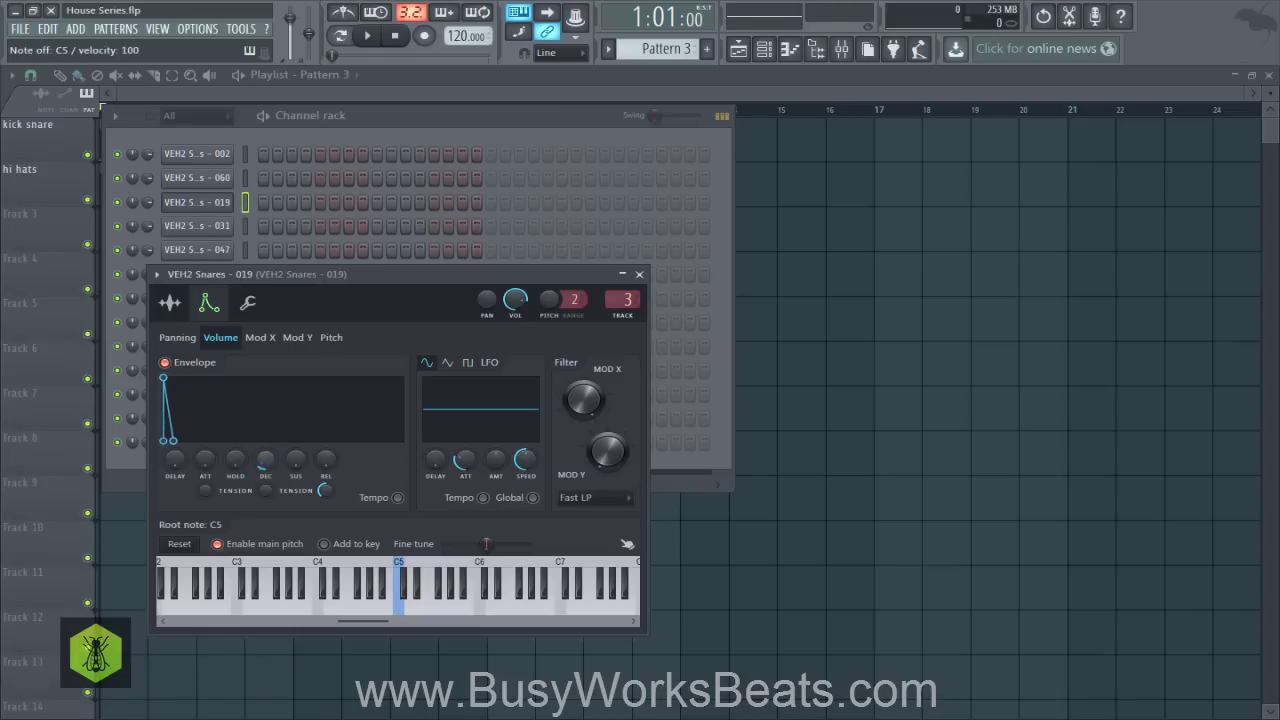
{"action": "key", "text": "z"}
{"action": "key", "text": "z"}
{"action": "key", "text": "z"}
{"action": "key", "text": "z"}
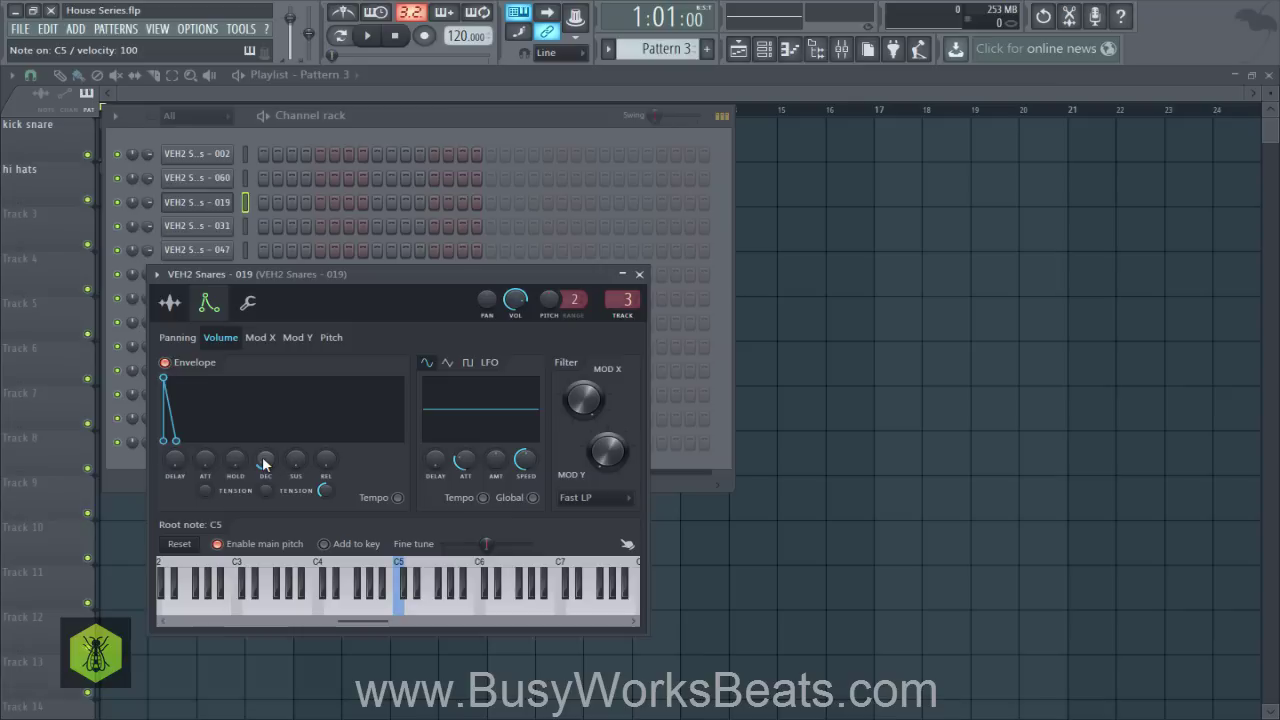
{"action": "left_click_drag", "start_coordinate": [264, 466], "coordinate": [264, 476]}
{"action": "key", "text": "z"}
{"action": "key", "text": "z"}
{"action": "key", "text": "z"}
{"action": "key", "text": "z"}
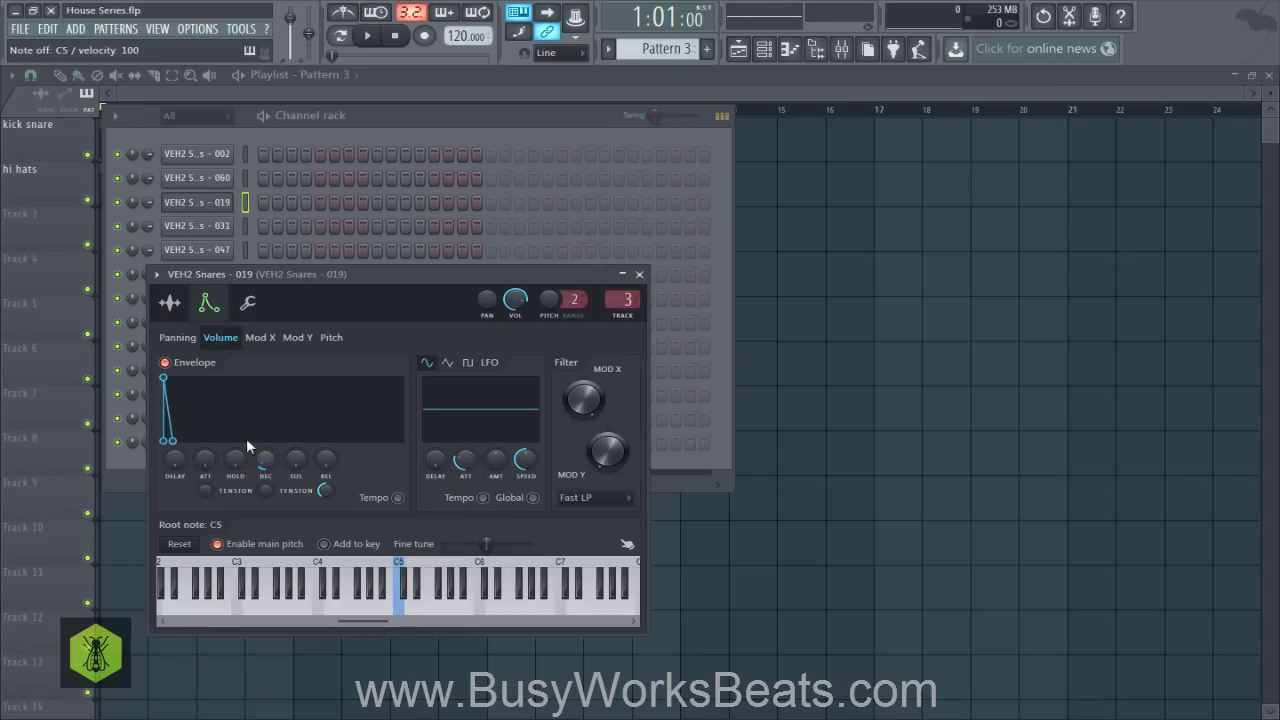
Examine the VEH2 Snares - 019 sample waveform and briefly play the arrangement.
{"action": "left_click", "coordinate": [170, 302]}
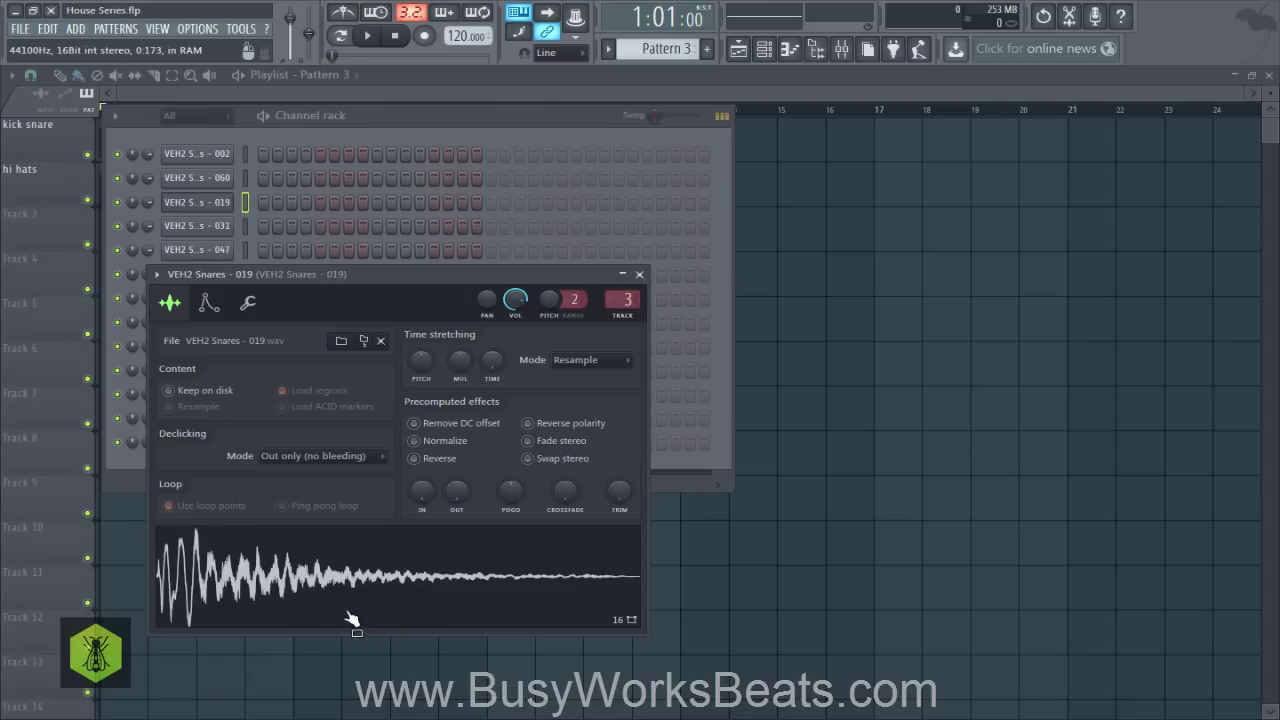
{"action": "key", "text": "space"}
{"action": "key", "text": "space"}
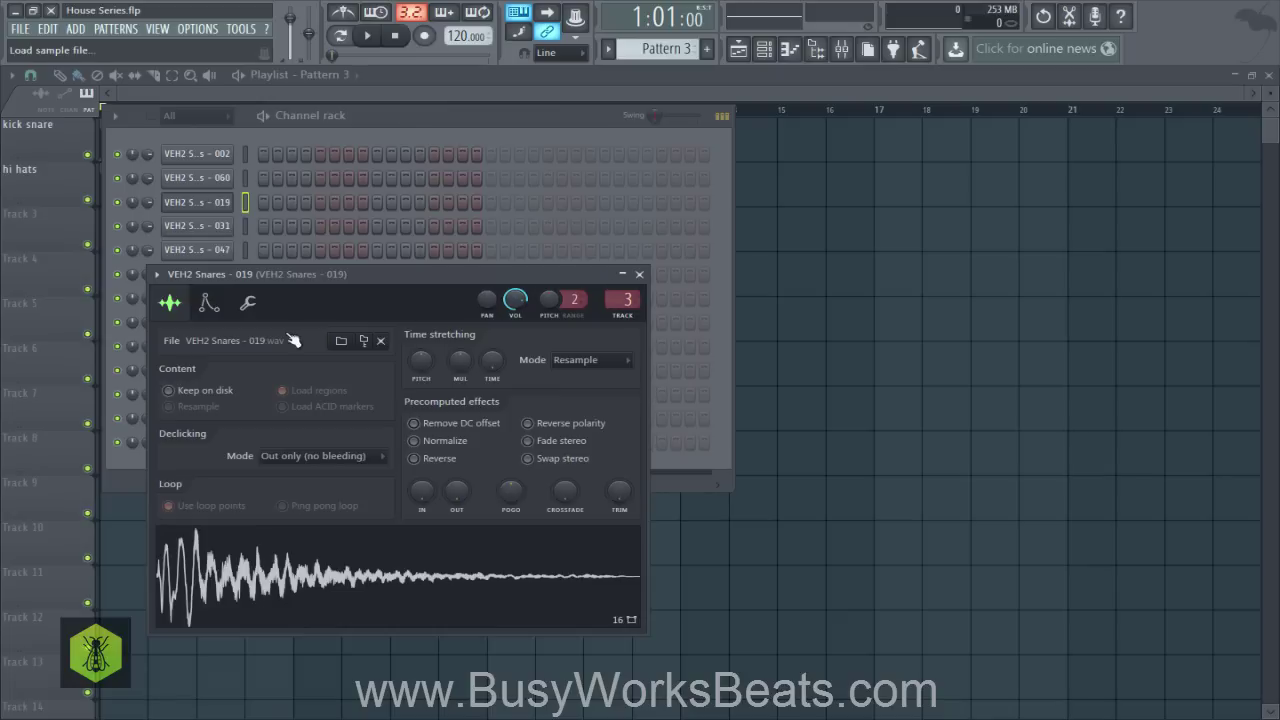
Lengthen the decay of the VEH2 Snares - 019 volume envelope and raise its decay tension so the curve bulges outward.
{"action": "left_click", "coordinate": [208, 302]}
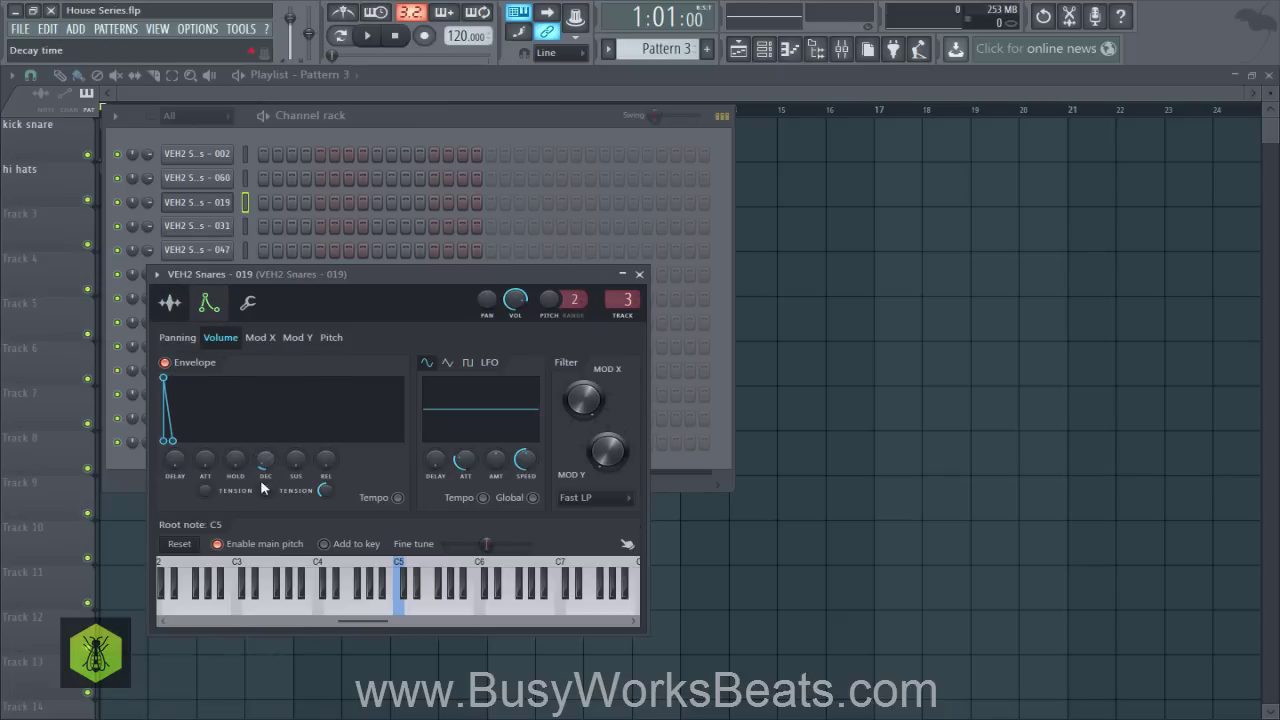
{"action": "left_click_drag", "start_coordinate": [266, 490], "coordinate": [265, 490]}
{"action": "mouse_move", "coordinate": [268, 472]}
{"action": "left_mouse_down"}
{"action": "mouse_move", "coordinate": [267, 452]}
{"action": "mouse_move", "coordinate": [268, 492]}
{"action": "left_mouse_up"}
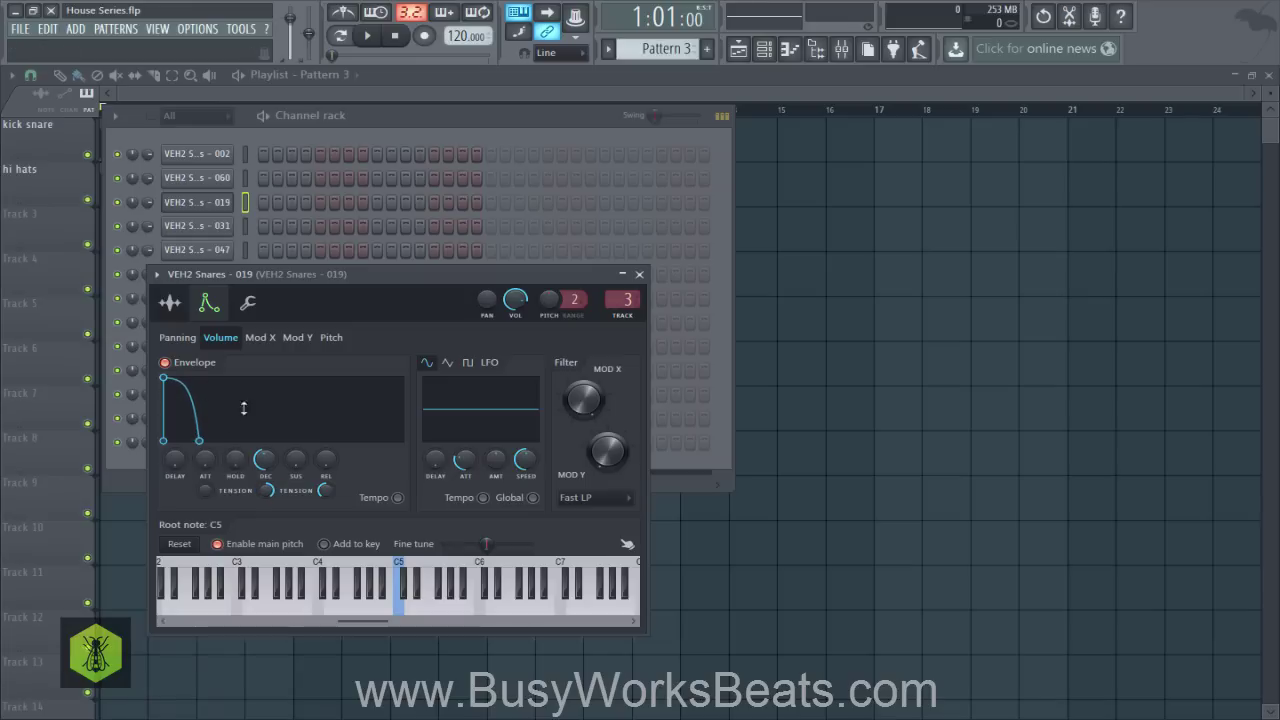
Shorten the decay of the VEH2 Snares - 019 volume envelope, keep its tension bulging outward while auditioning, and close the snare settings.
{"action": "left_click_drag", "start_coordinate": [265, 460], "coordinate": [265, 485]}
{"action": "key", "text": "space"}
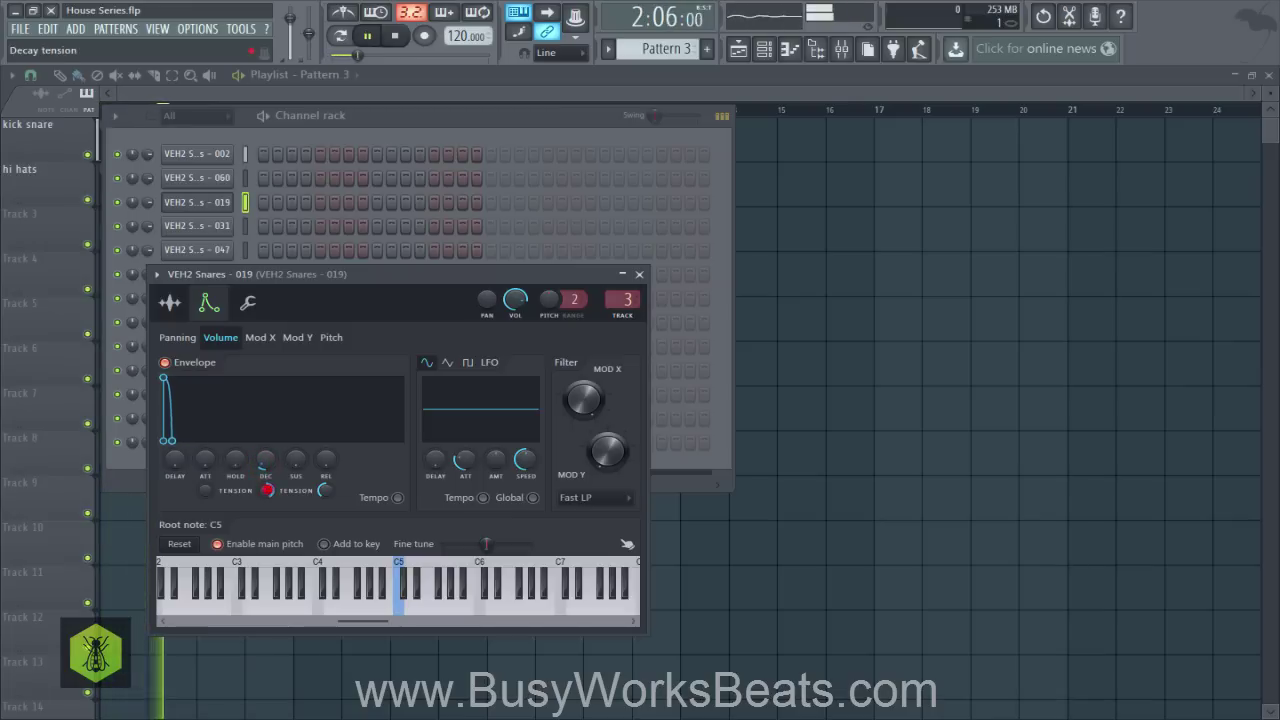
{"action": "left_click_drag", "start_coordinate": [266, 490], "coordinate": [265, 448]}
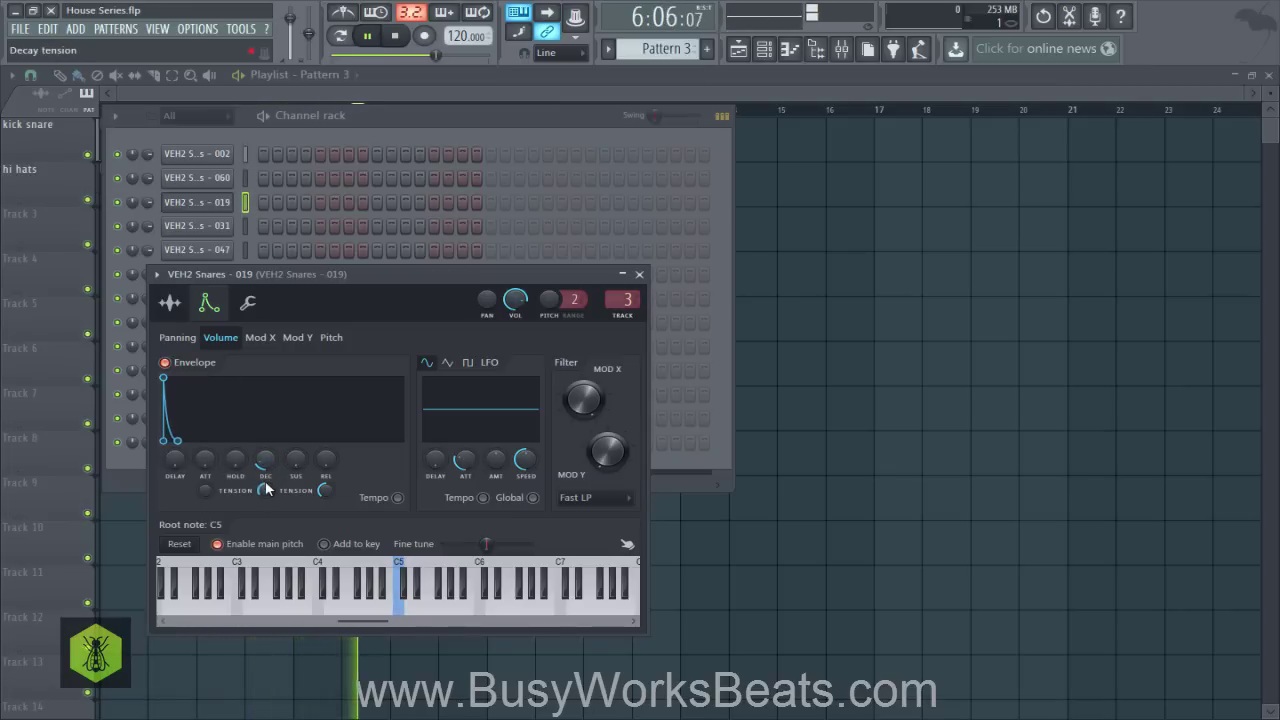
{"action": "left_click_drag", "start_coordinate": [265, 480], "coordinate": [265, 454]}
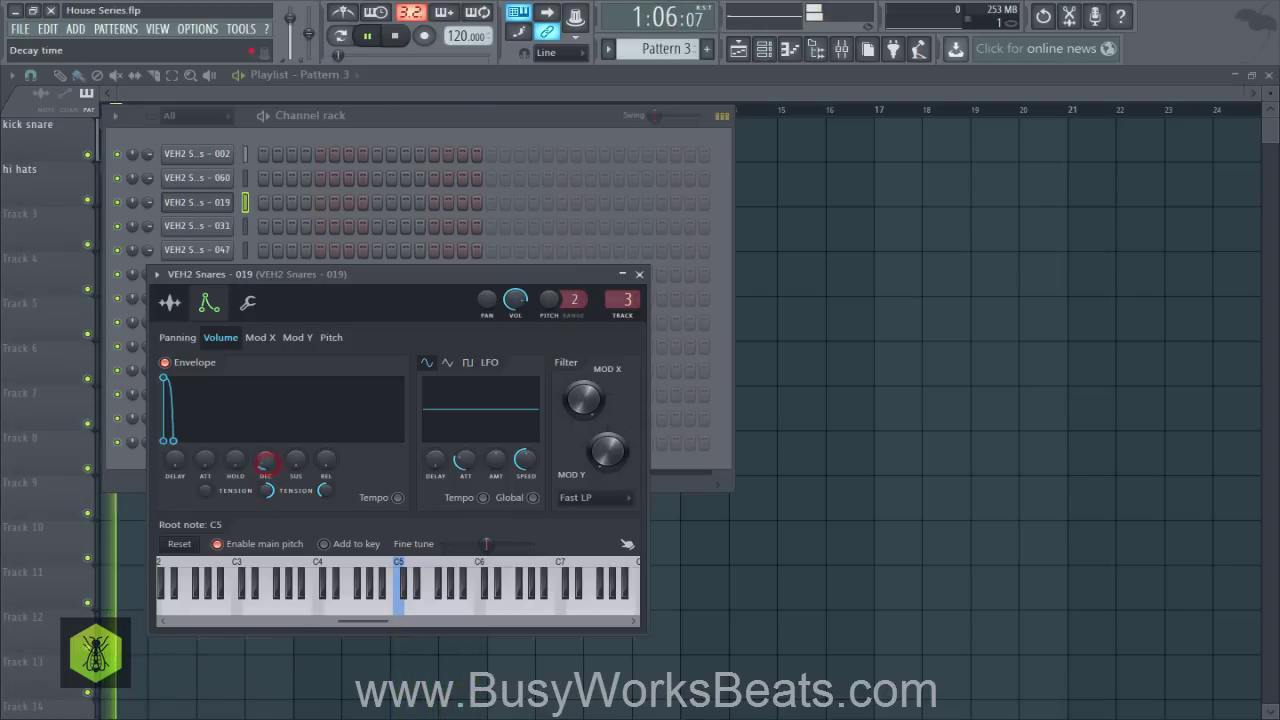
{"action": "key", "text": "space"}
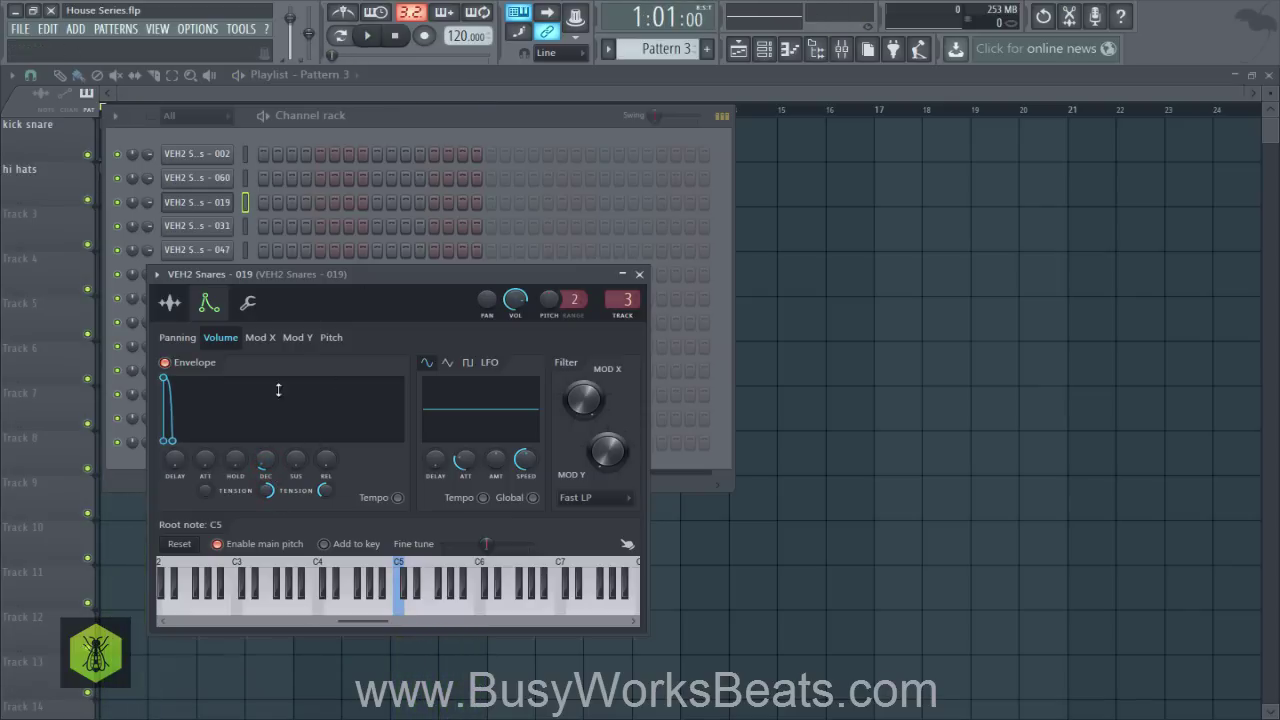
{"action": "left_click", "coordinate": [258, 497]}
{"action": "left_click", "coordinate": [639, 274]}
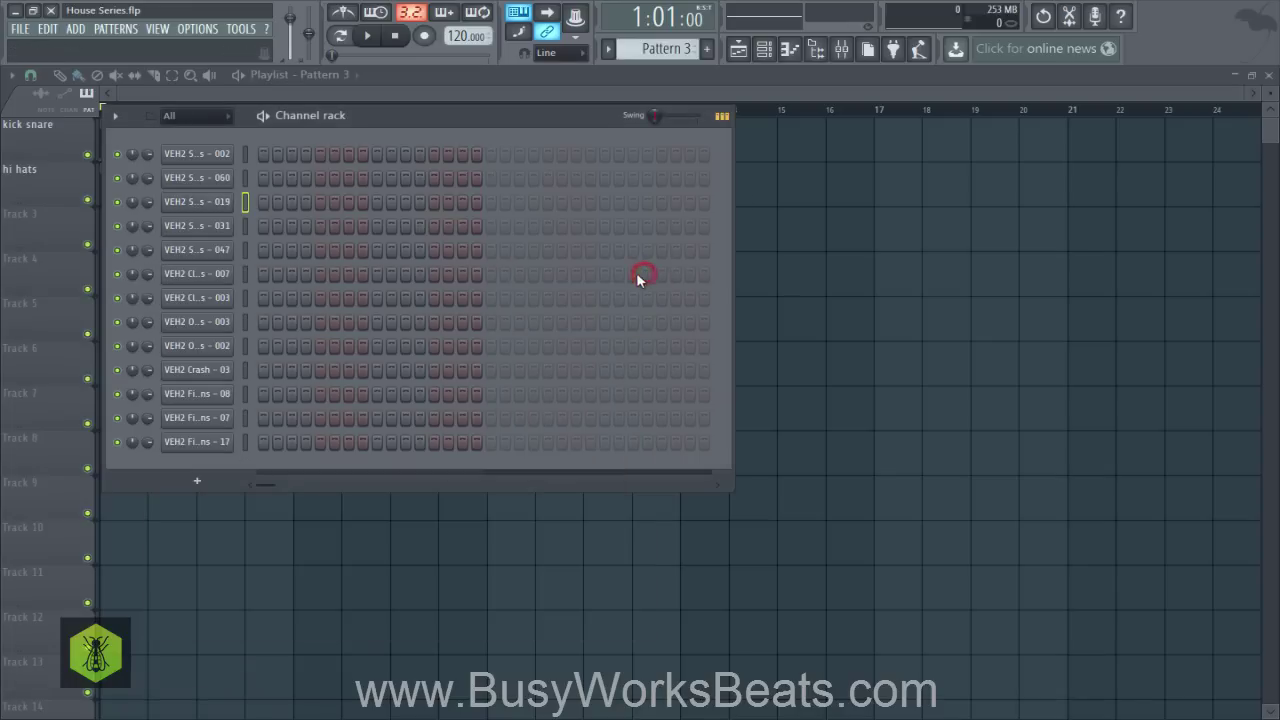
{"action": "left_click", "coordinate": [866, 281]}
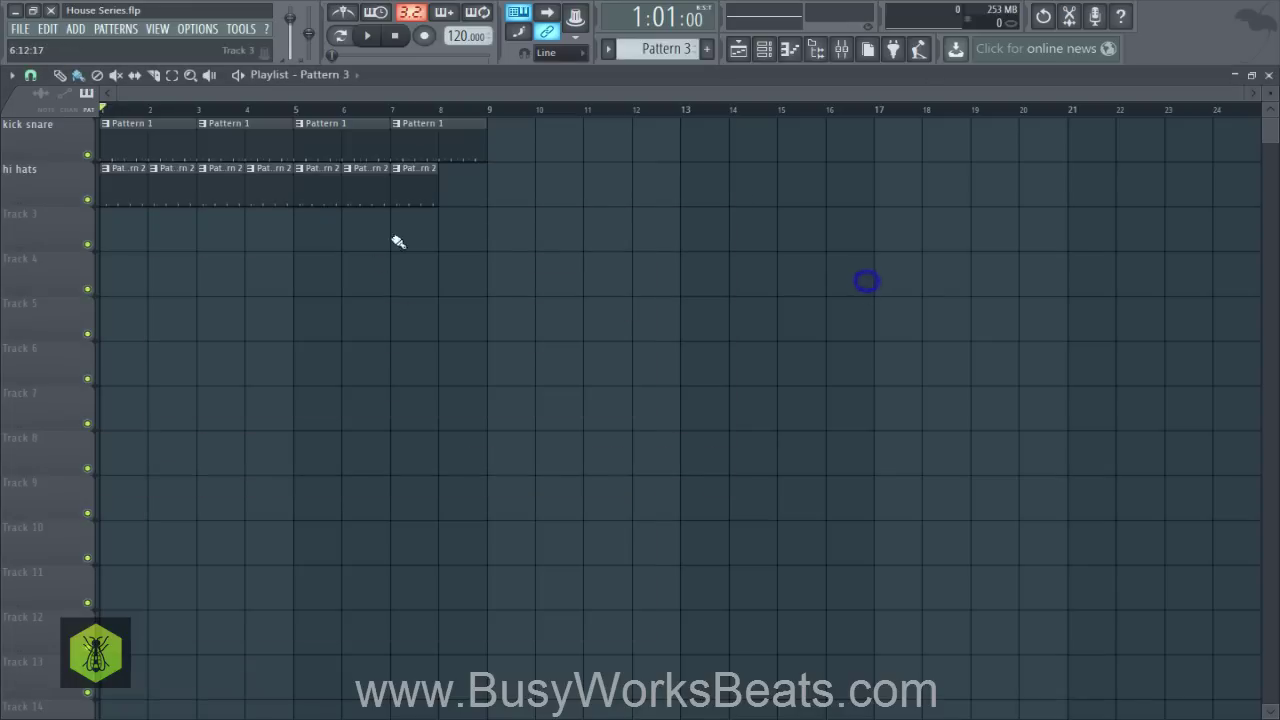
Select the VEH2 Fill Ins - 08 channel and audition its sound.
{"action": "left_click", "coordinate": [764, 52]}
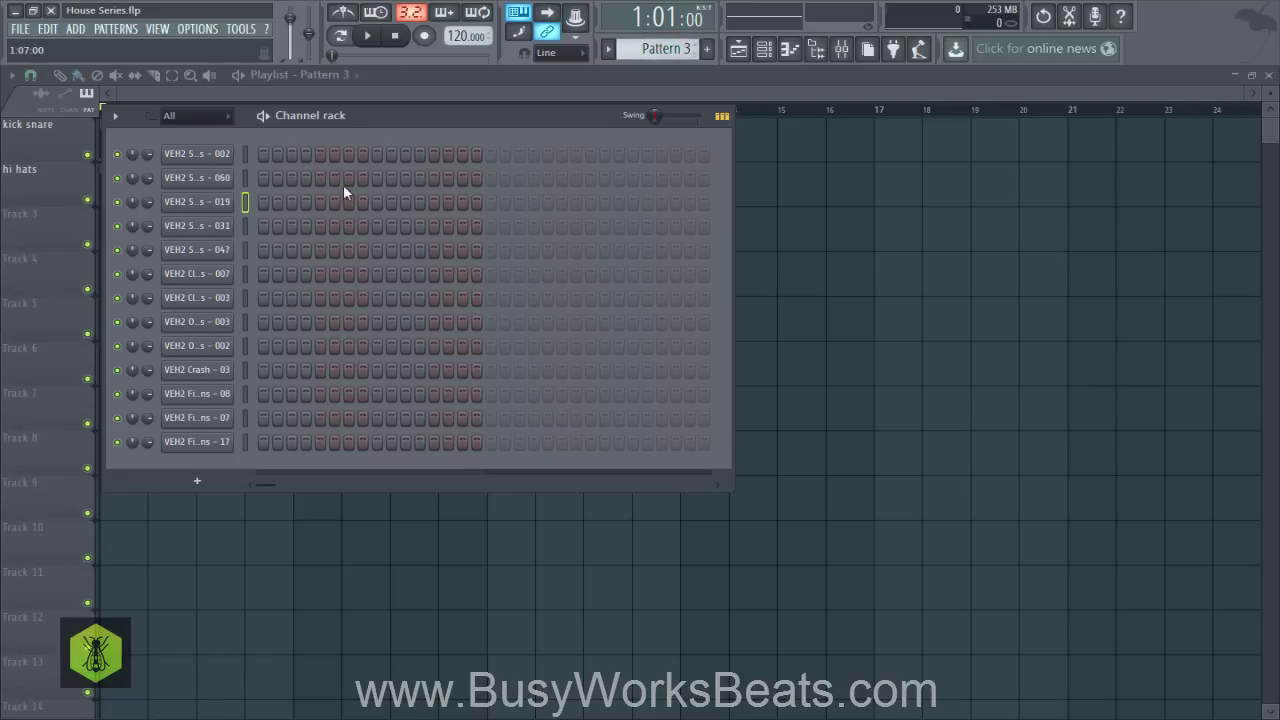
{"action": "left_click", "coordinate": [246, 393]}
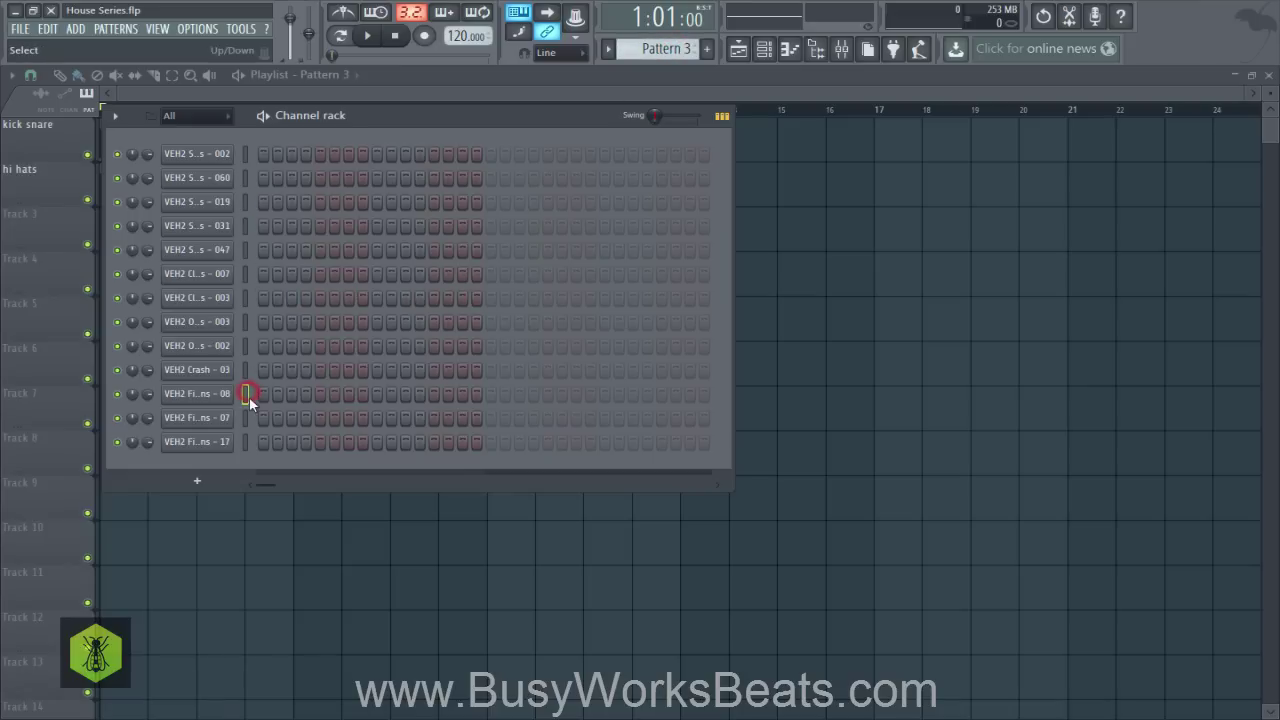
{"action": "left_click", "coordinate": [245, 404]}
{"action": "left_click", "coordinate": [751, 397]}
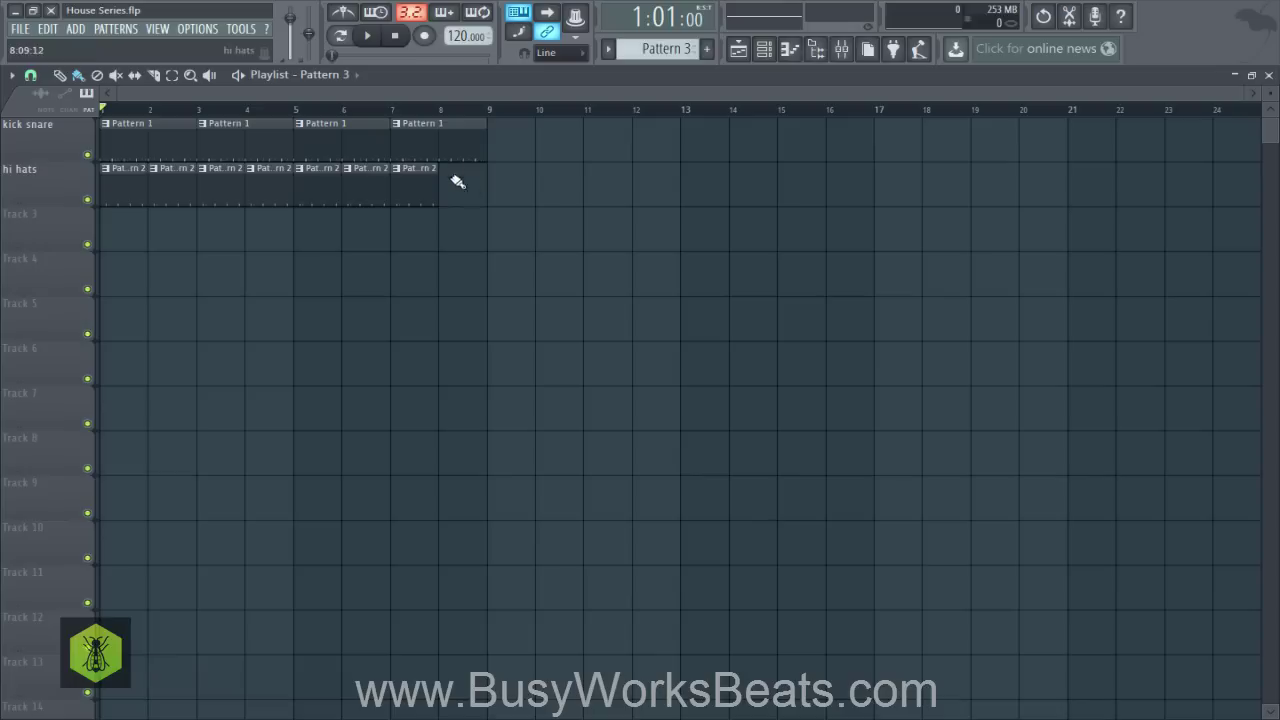
{"action": "key", "text": "z"}
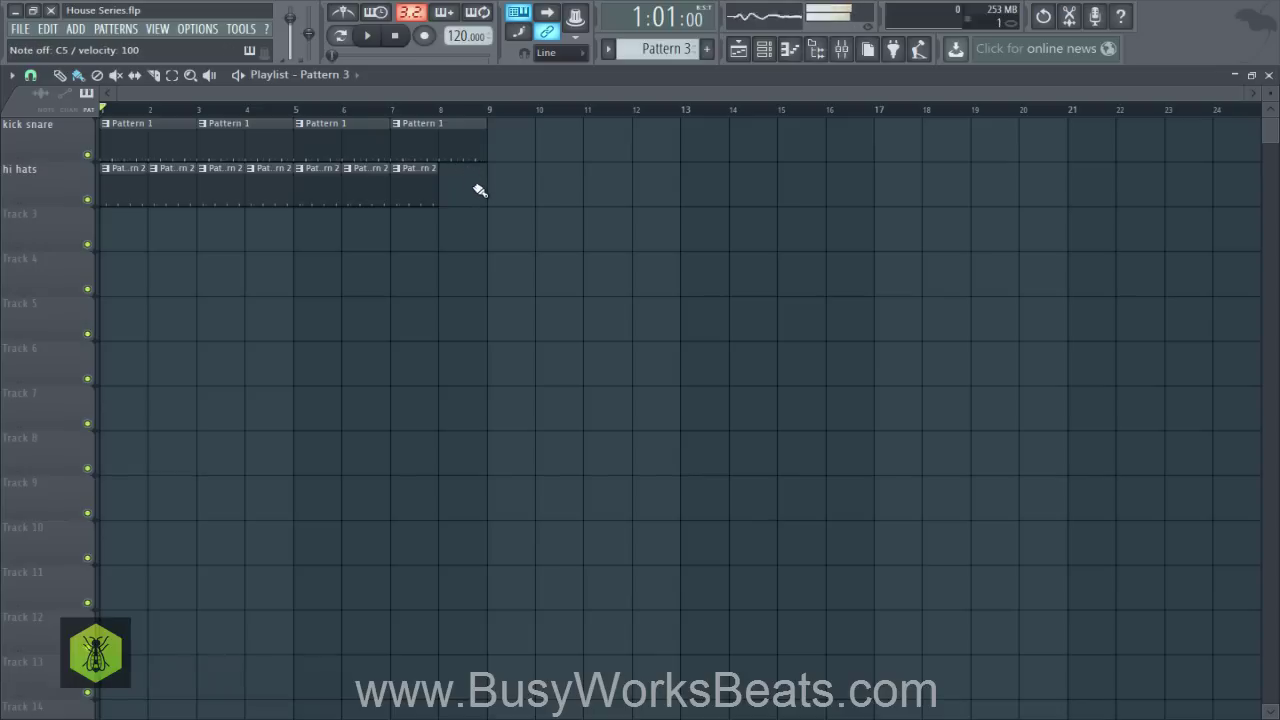
Open the VEH2 Fill Ins - 08 sample and place it as an audio clip at bar 8 on Track 9.
{"action": "left_click", "coordinate": [761, 50]}
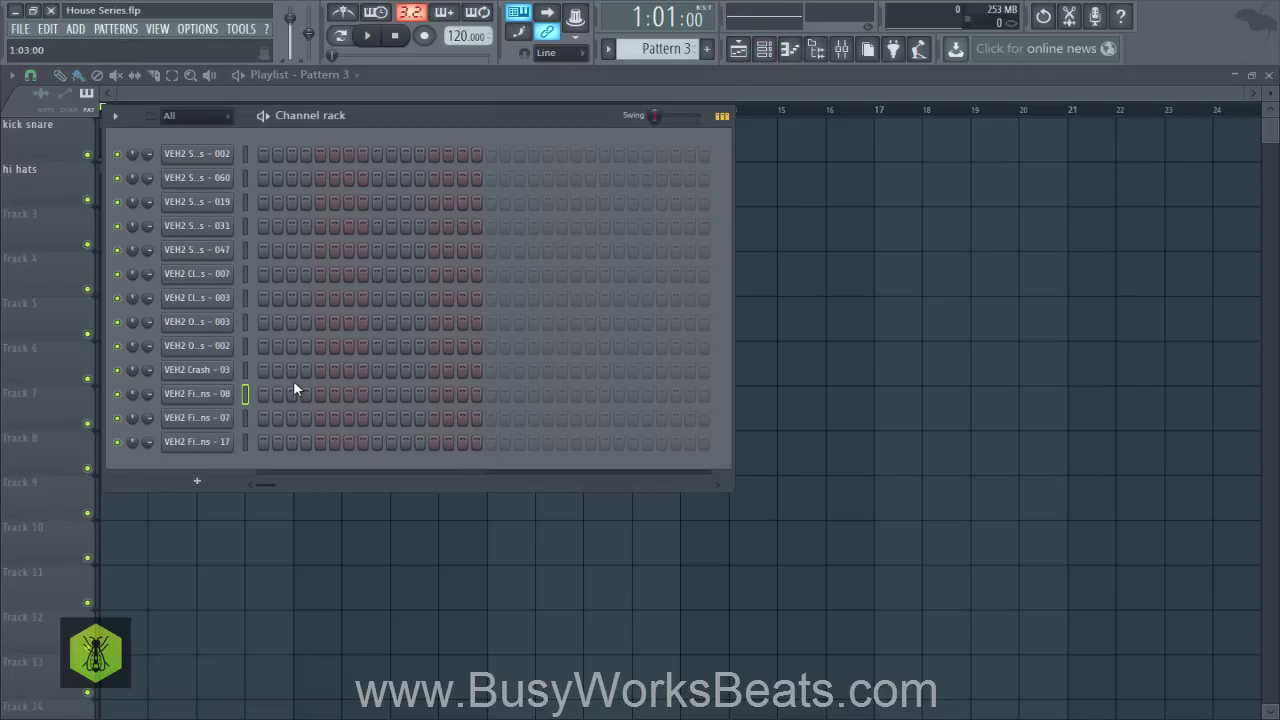
{"action": "left_click", "coordinate": [205, 395]}
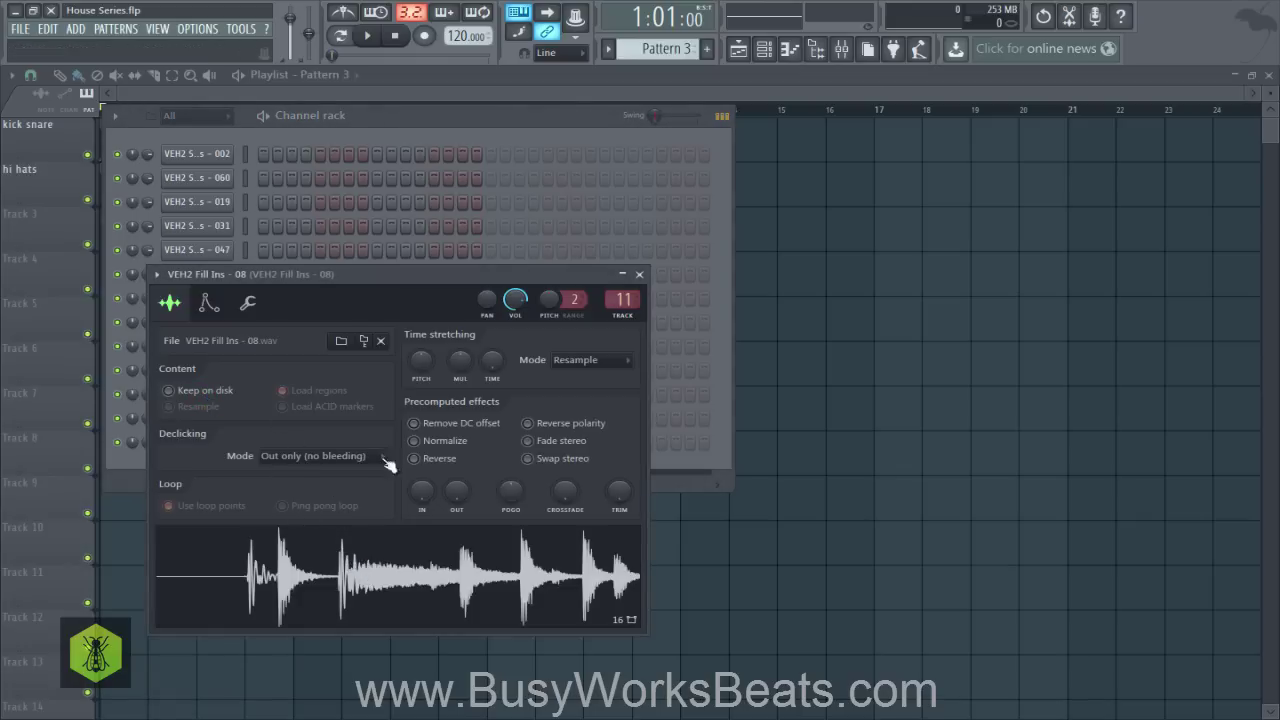
{"action": "left_click_drag", "start_coordinate": [447, 290], "coordinate": [695, 173]}
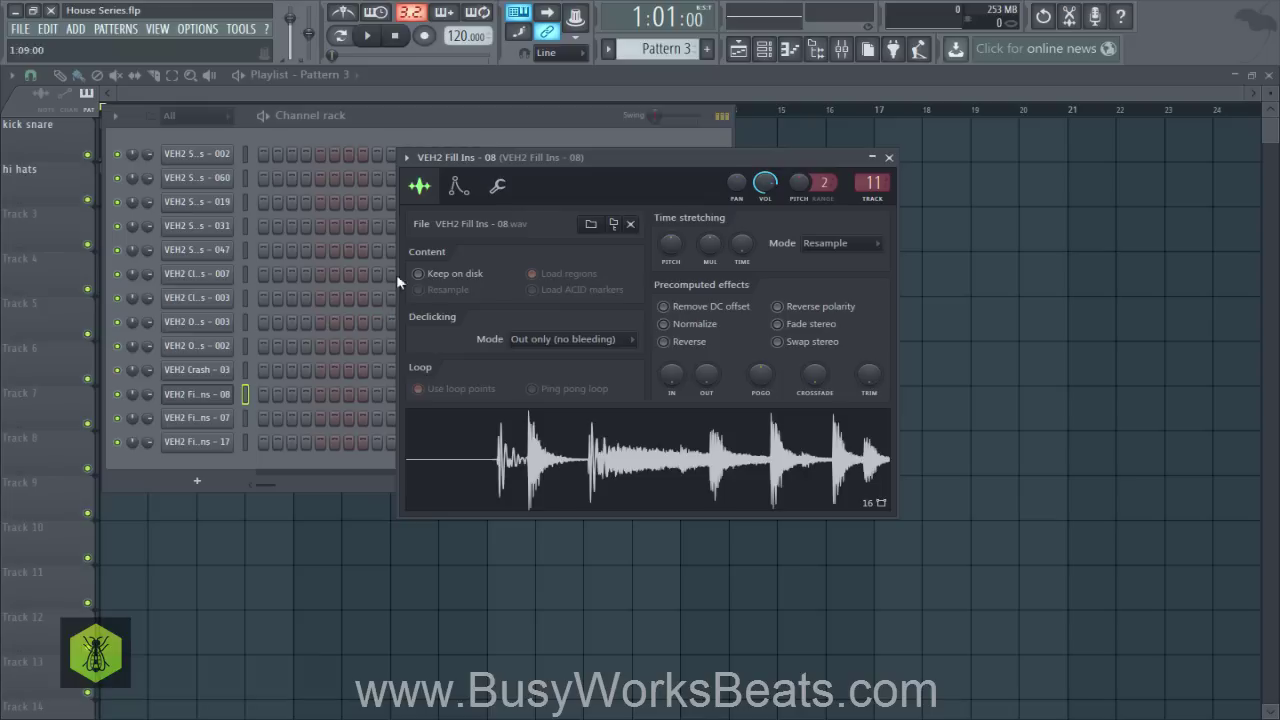
{"action": "left_click", "coordinate": [200, 418]}
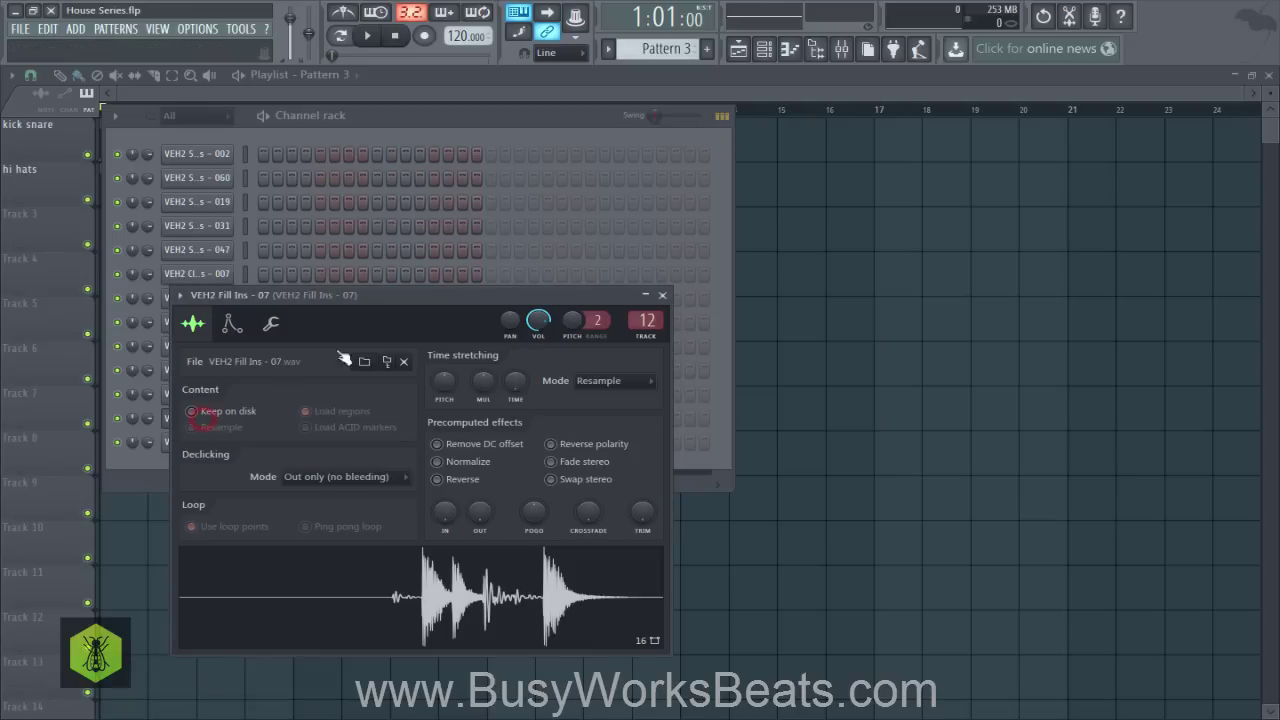
{"action": "left_click_drag", "start_coordinate": [357, 300], "coordinate": [567, 212]}
{"action": "left_click", "coordinate": [200, 394]}
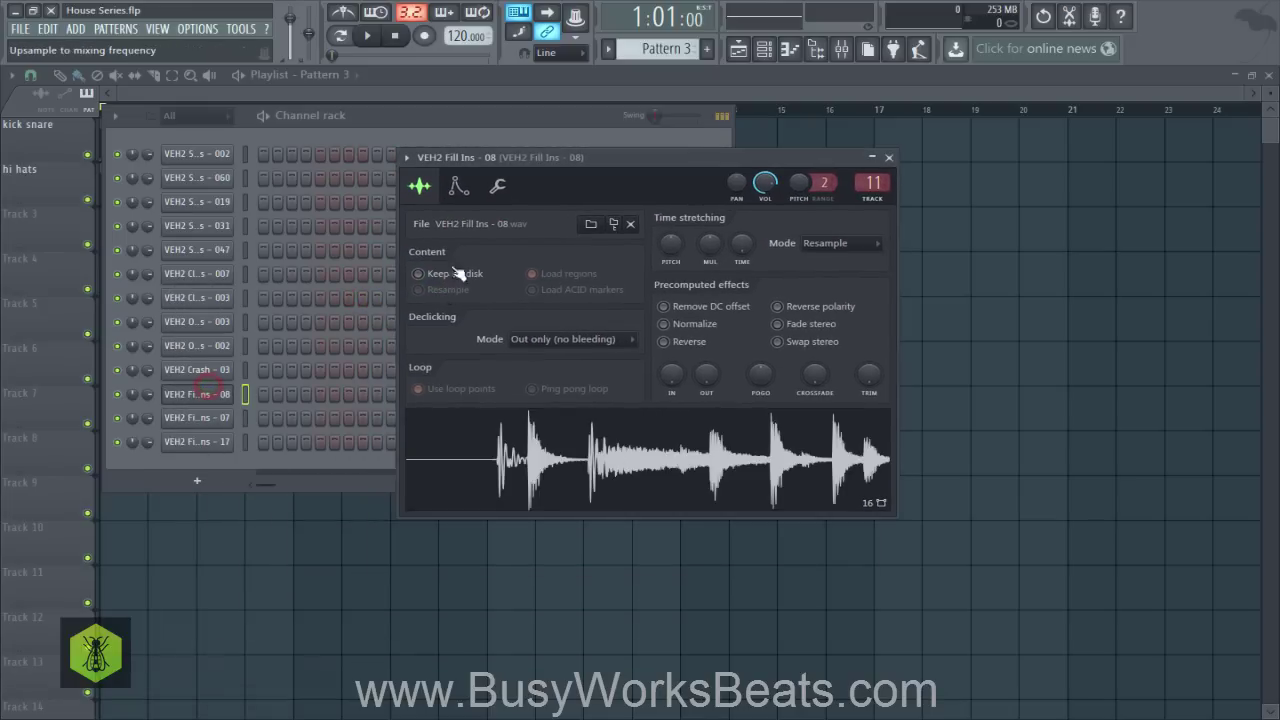
{"action": "left_click_drag", "start_coordinate": [561, 150], "coordinate": [576, 125]}
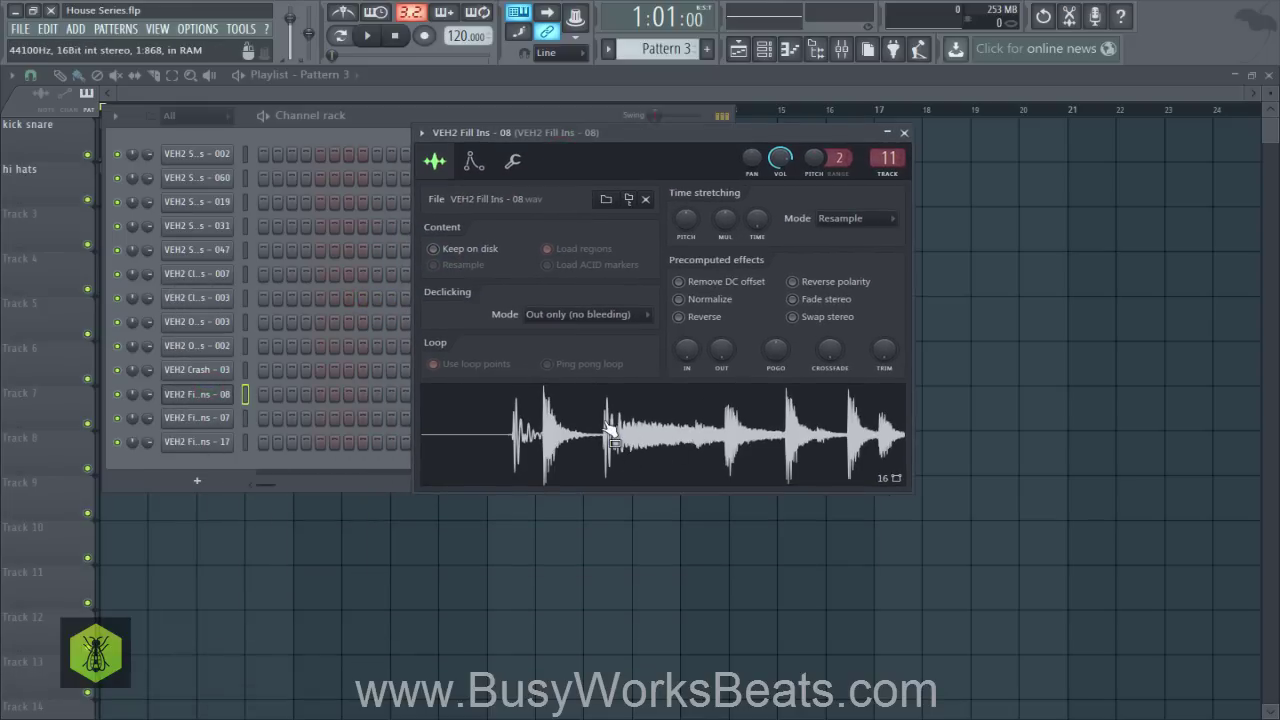
{"action": "left_click_drag", "start_coordinate": [610, 430], "coordinate": [465, 497]}
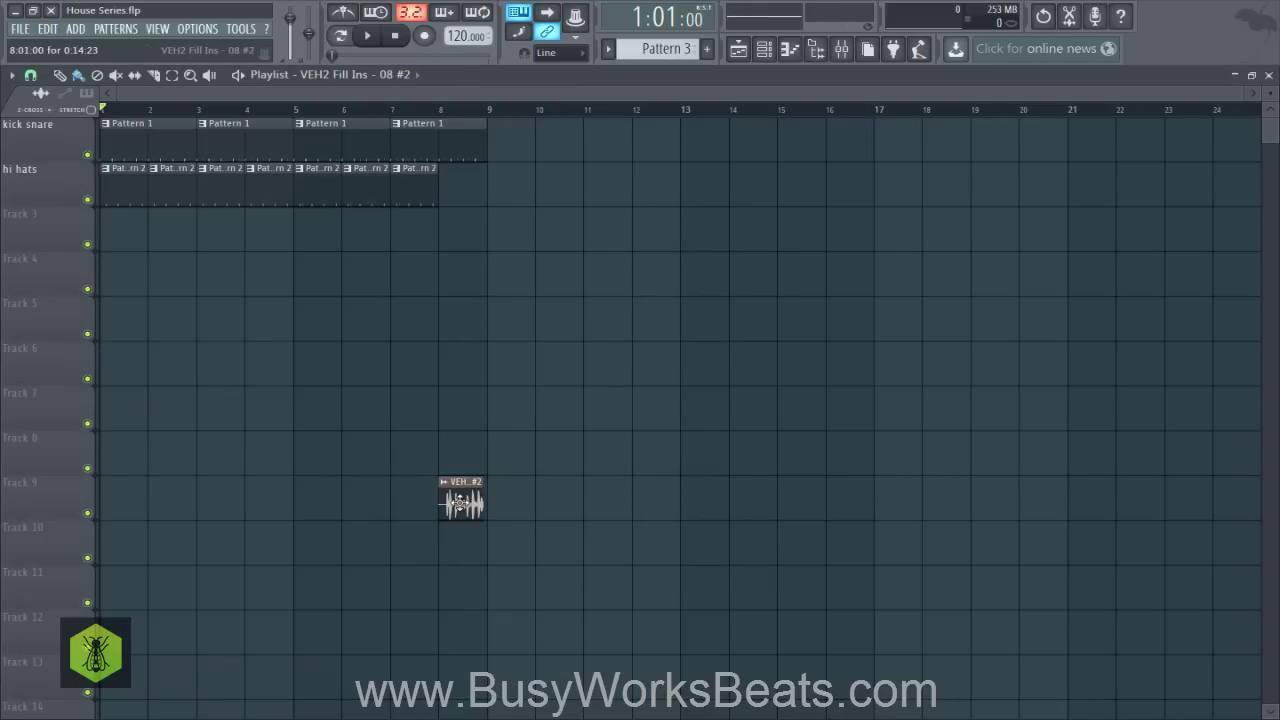
Show all channels in the channel rack and open the settings of the VEH2 Fill Ins - 08 #2 audio clip.
{"action": "left_click", "coordinate": [770, 53]}
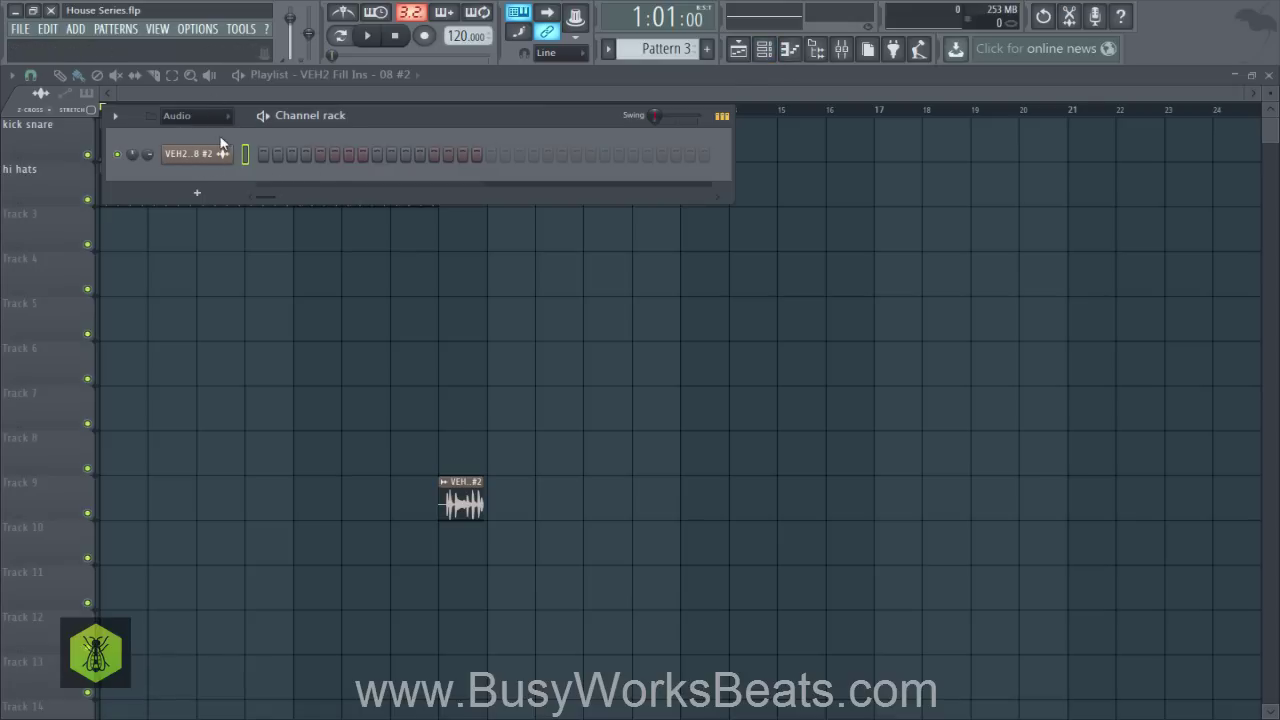
{"action": "left_click", "coordinate": [170, 117]}
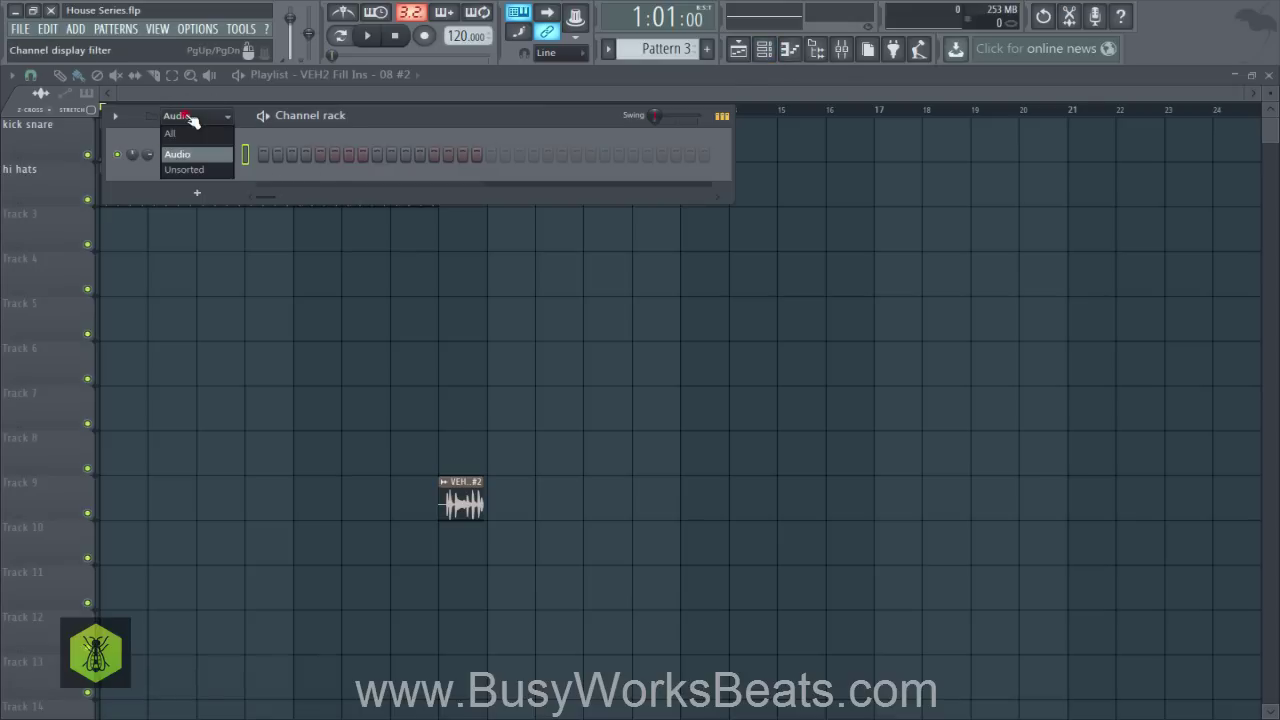
{"action": "left_click", "coordinate": [188, 117]}
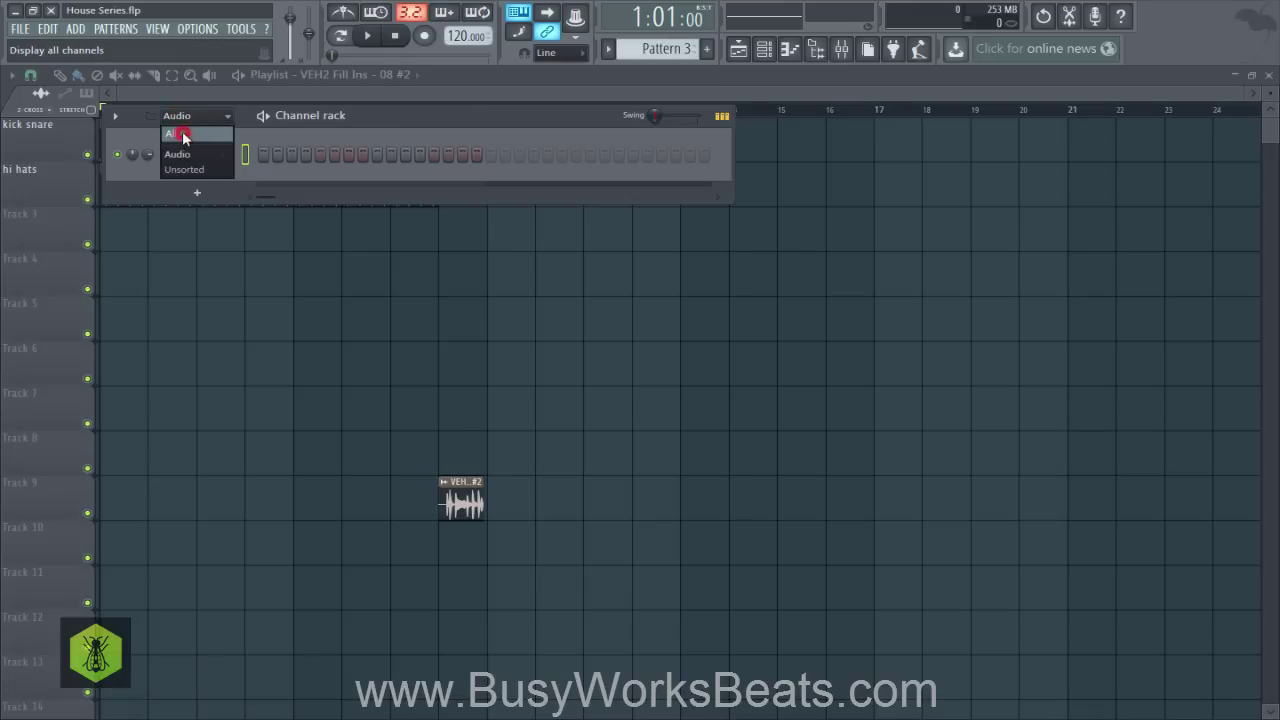
{"action": "left_click", "coordinate": [172, 133]}
{"action": "left_click", "coordinate": [197, 466]}
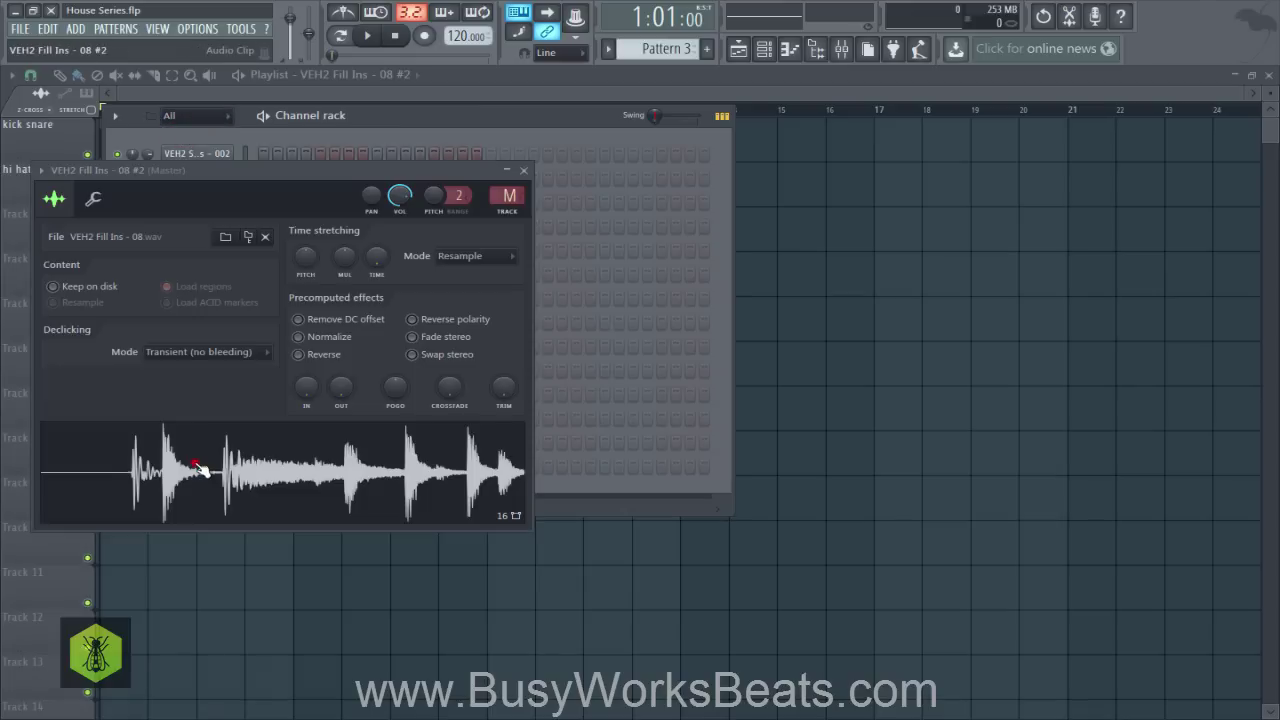
{"action": "left_click_drag", "start_coordinate": [259, 180], "coordinate": [645, 148]}
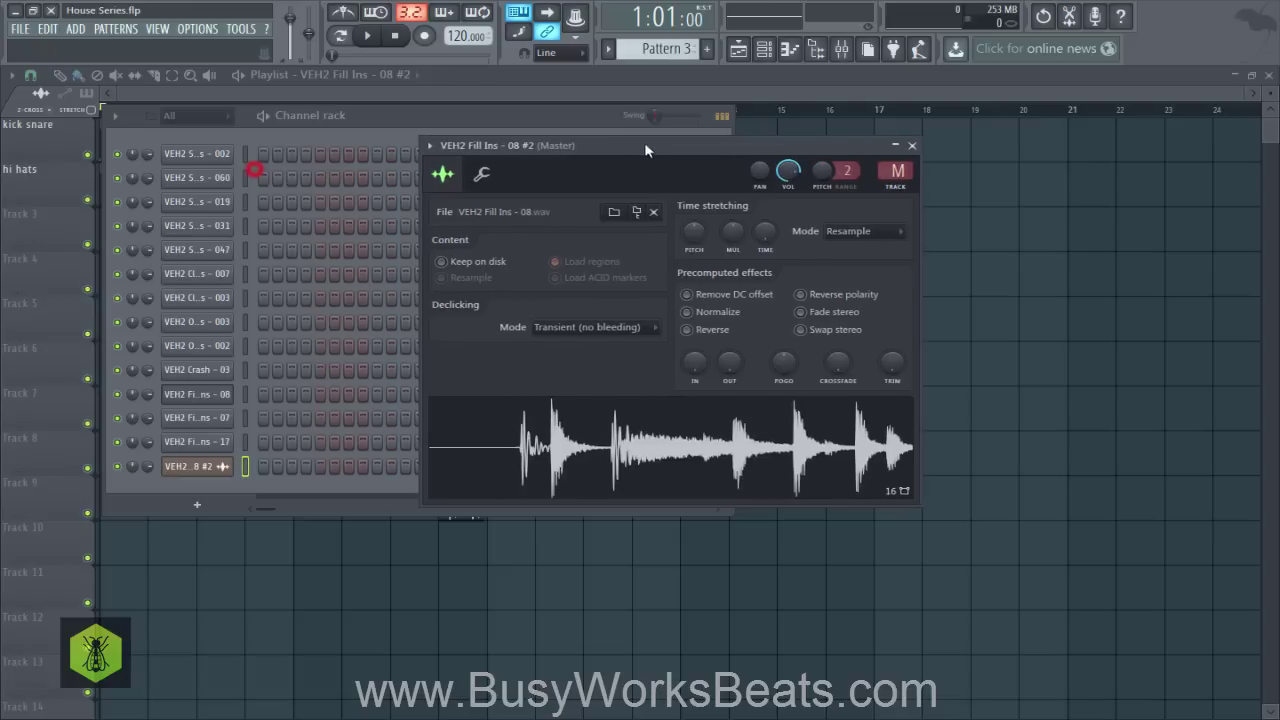
Route the VEH2 Fill Ins - 08 #2 clip to mixer track 14 and lower that track's fader to about -9.0 dB.
{"action": "left_click", "coordinate": [205, 452]}
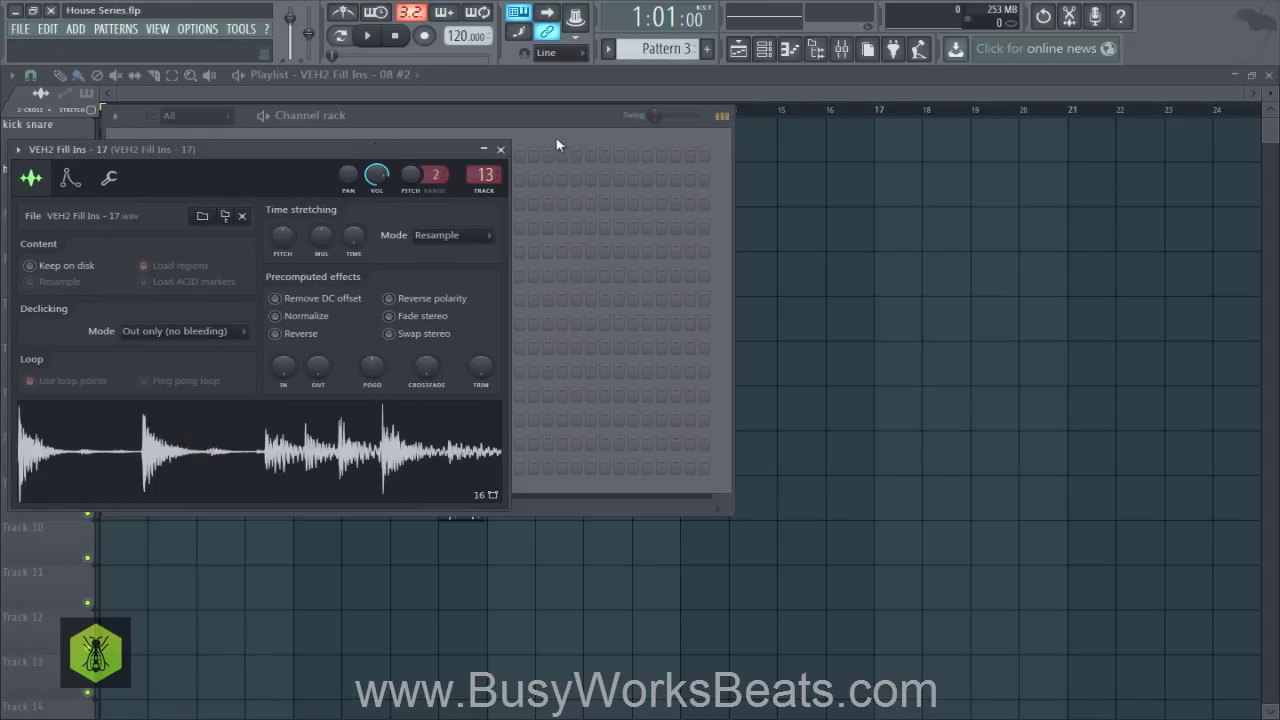
{"action": "left_click", "coordinate": [500, 149]}
{"action": "left_click", "coordinate": [205, 466]}
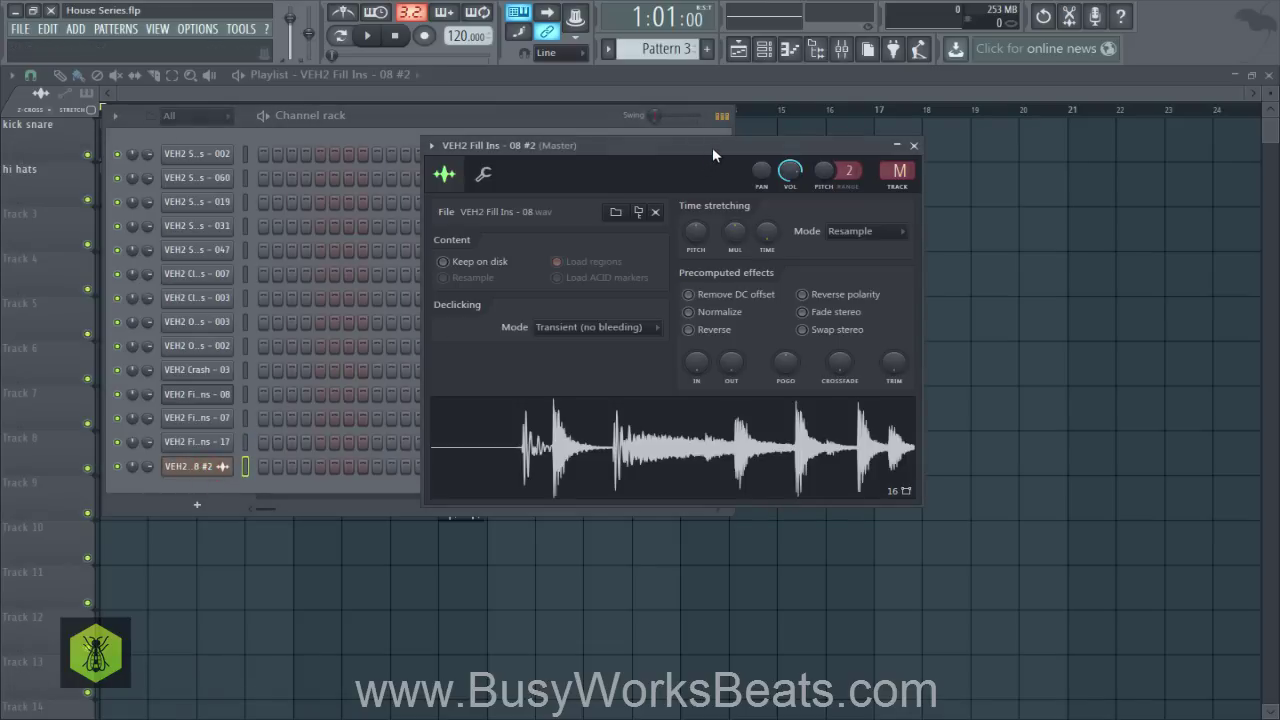
{"action": "left_click_drag", "start_coordinate": [713, 151], "coordinate": [620, 148]}
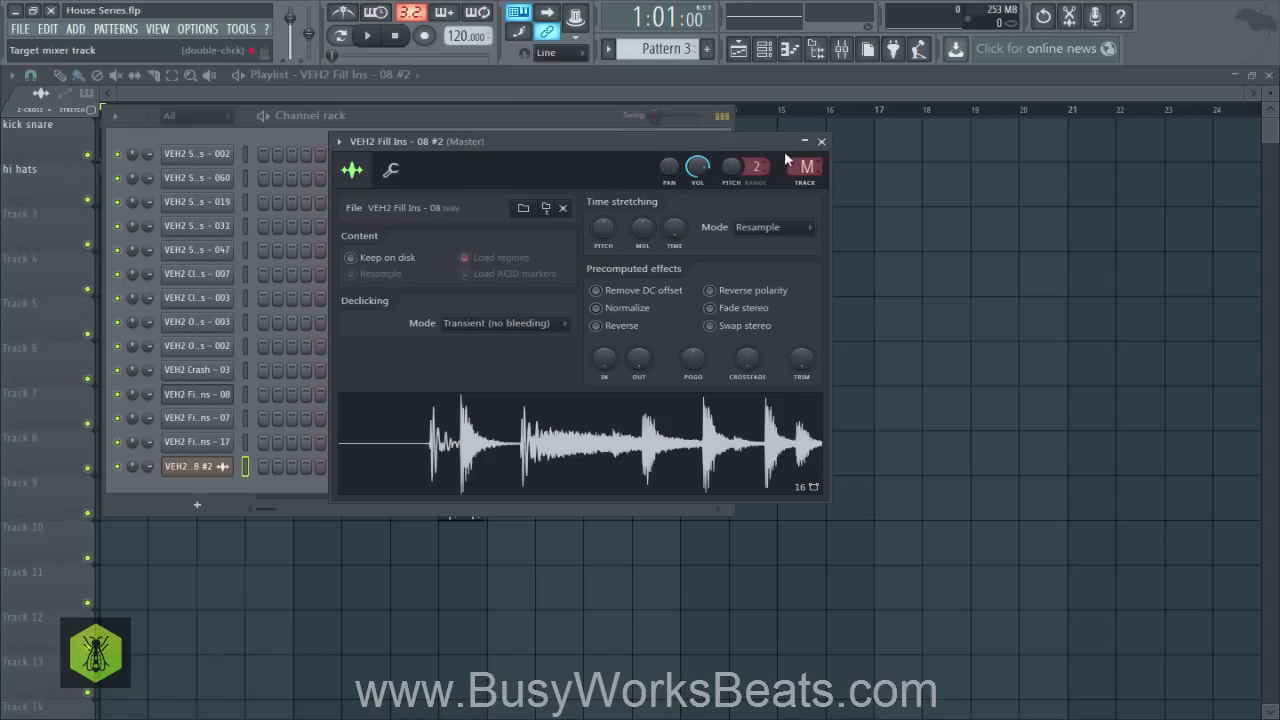
{"action": "key", "text": "ctrl+l"}
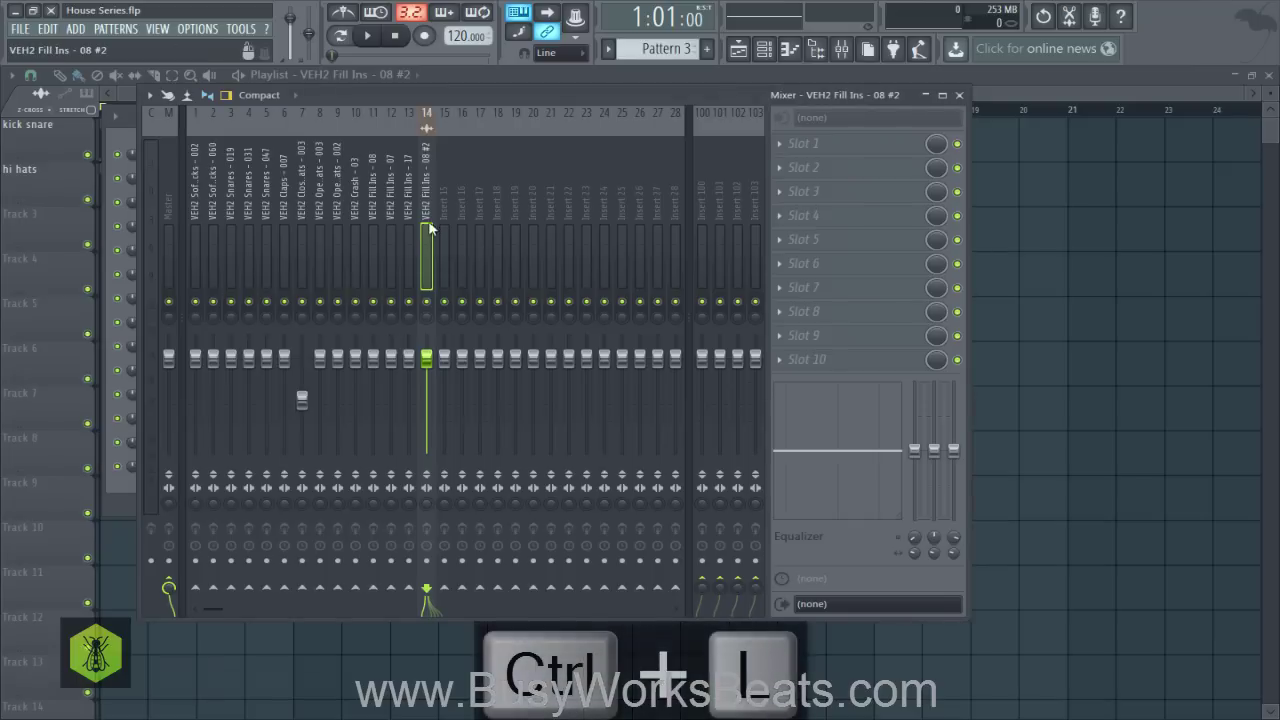
{"action": "left_click_drag", "start_coordinate": [428, 357], "coordinate": [427, 394]}
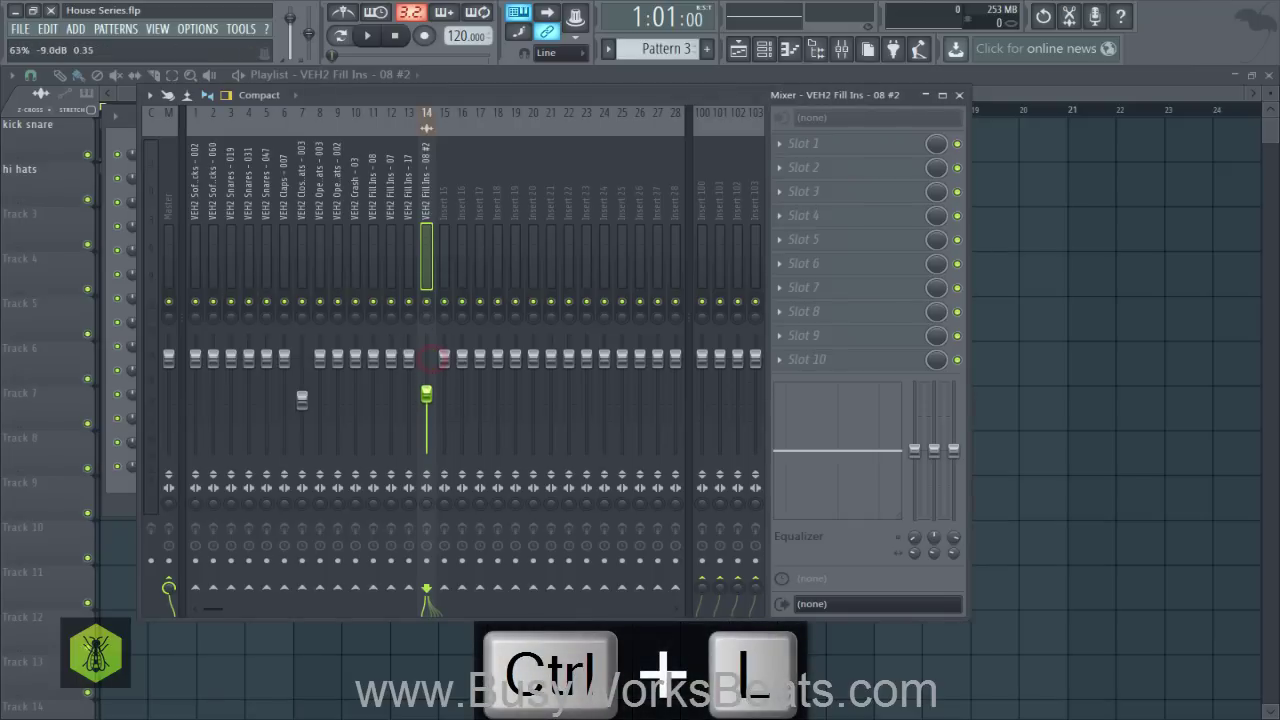
{"action": "right_click", "coordinate": [1155, 297]}
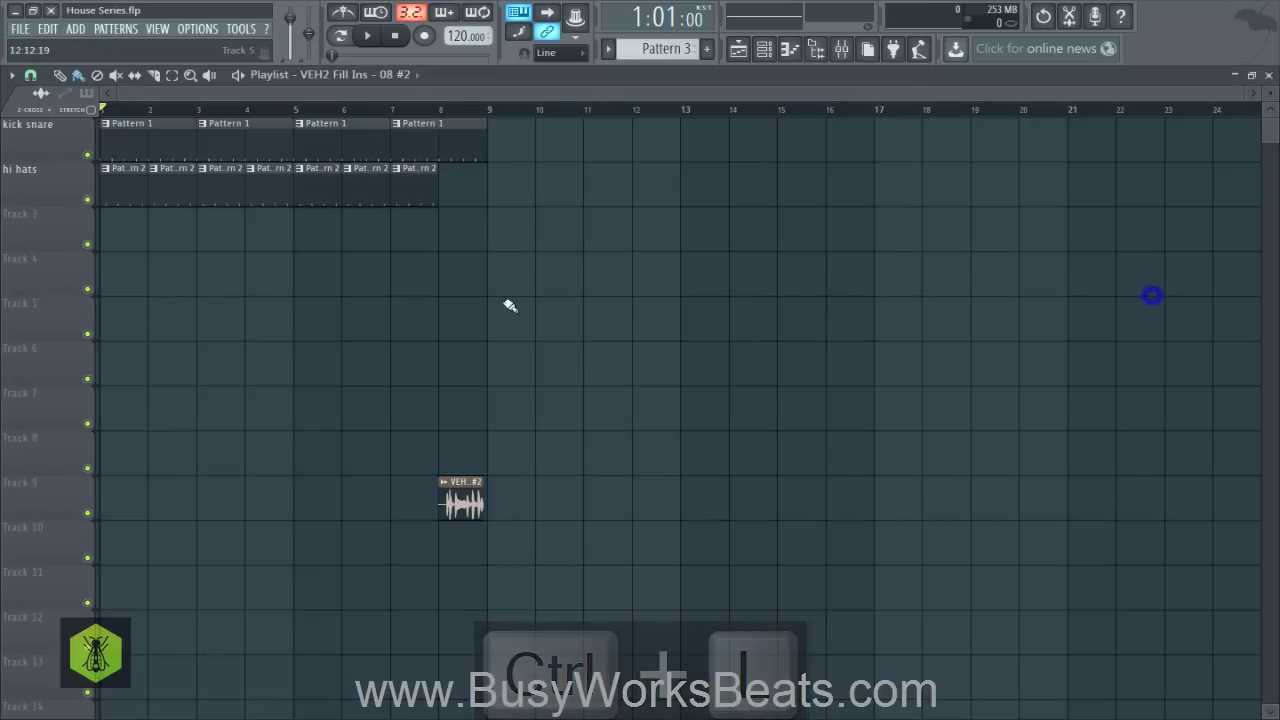
Move the fill-in clip to Track 3 at bar 8 and audition it with a time selection from bar 7 to bar 9.
{"action": "left_click", "coordinate": [478, 508]}
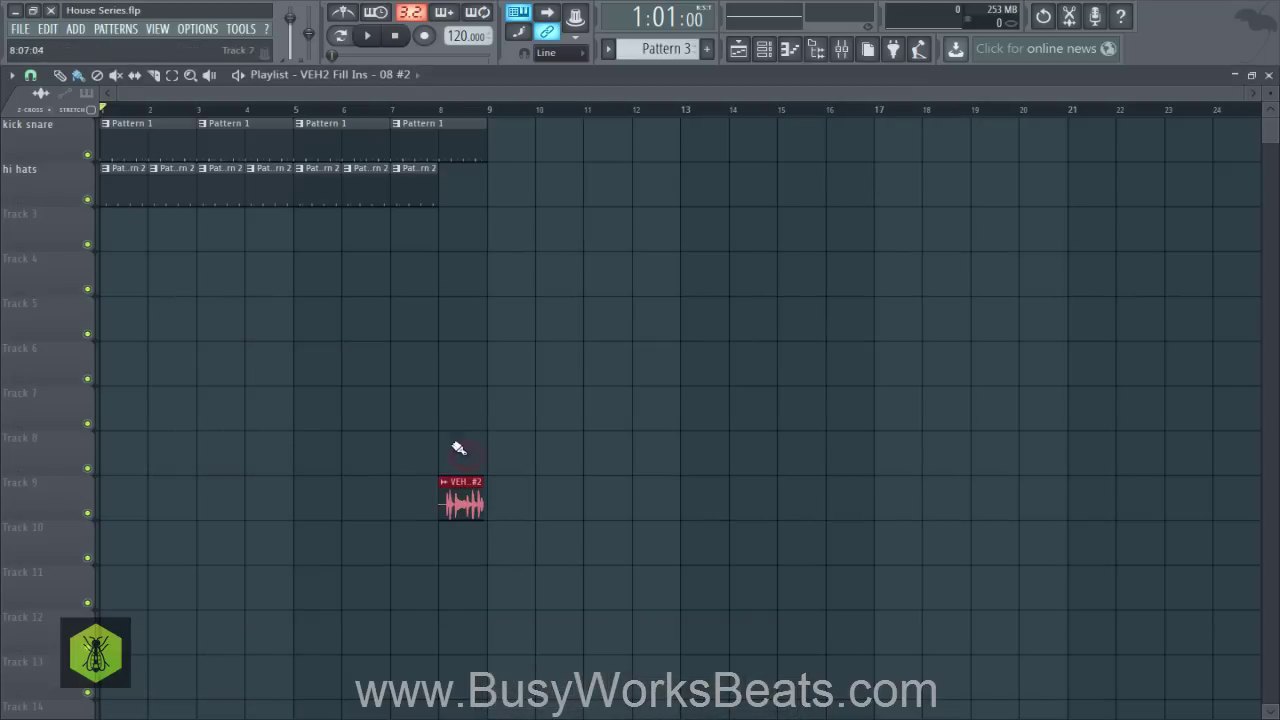
{"action": "left_click_drag", "start_coordinate": [457, 500], "coordinate": [468, 188]}
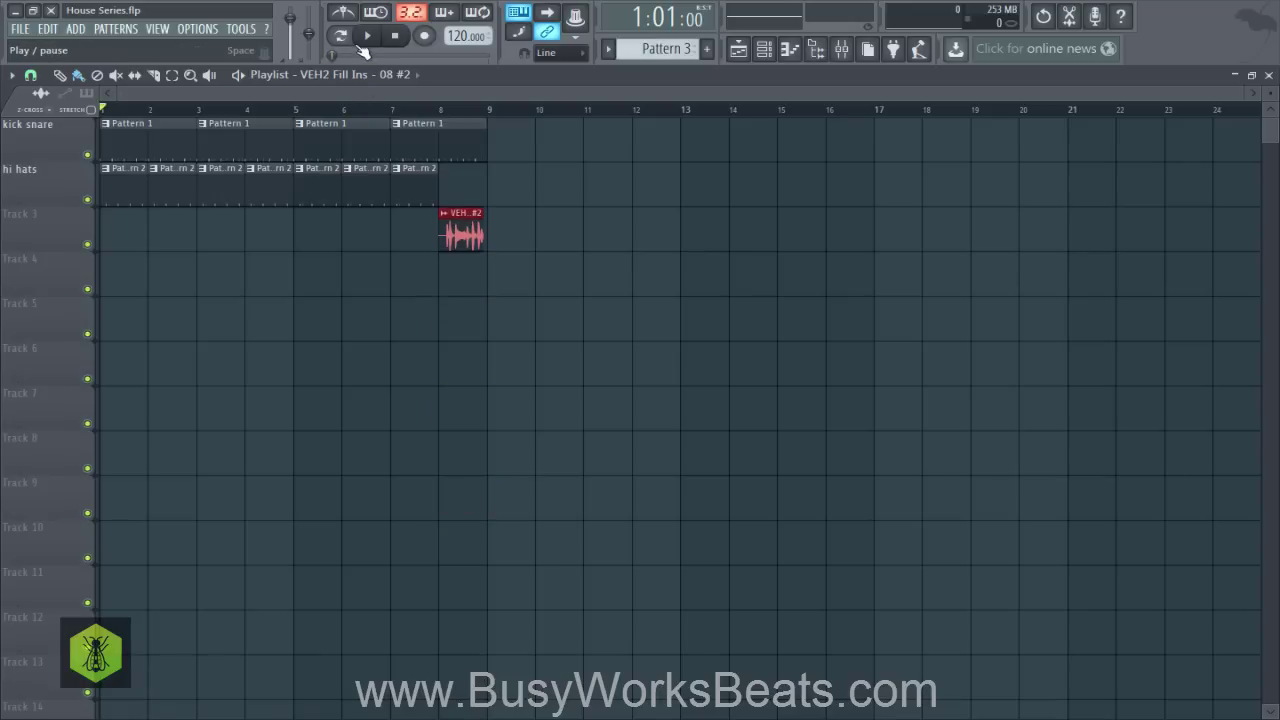
{"action": "left_click", "coordinate": [367, 35]}
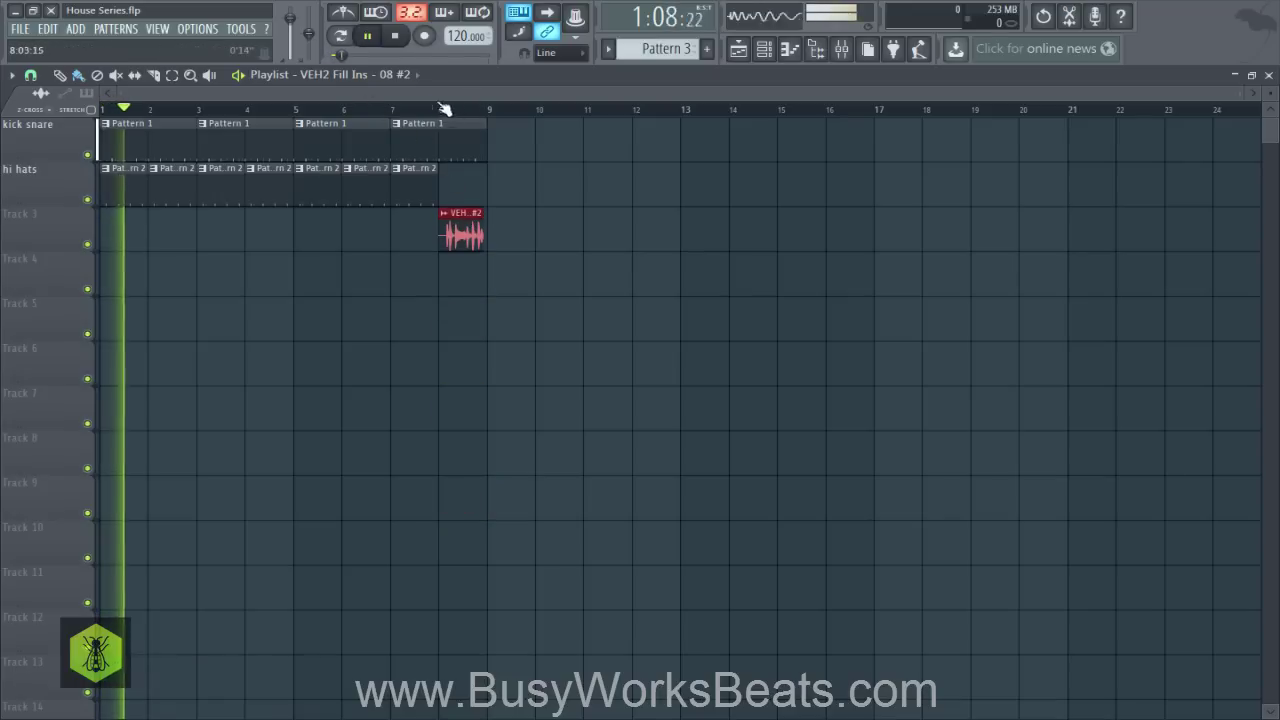
{"action": "left_click_drag", "start_coordinate": [395, 110], "coordinate": [487, 110]}
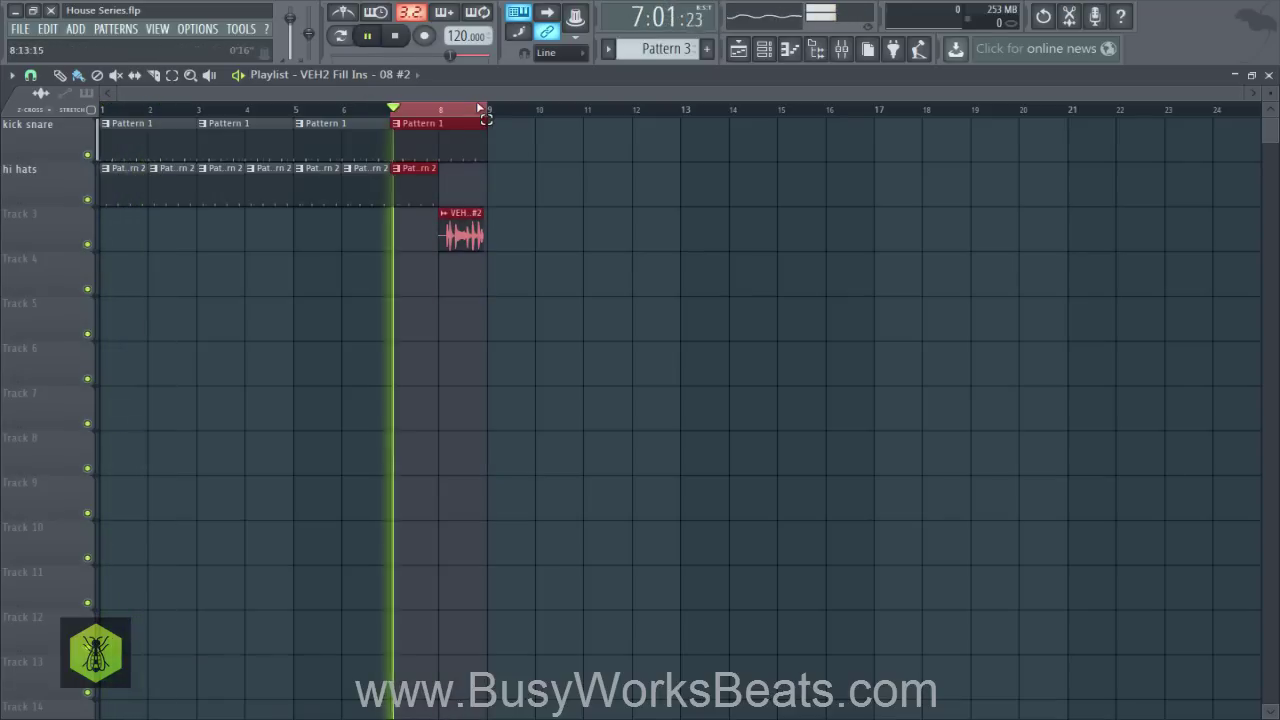
{"action": "left_click", "coordinate": [534, 194]}
{"action": "left_click", "coordinate": [470, 240]}
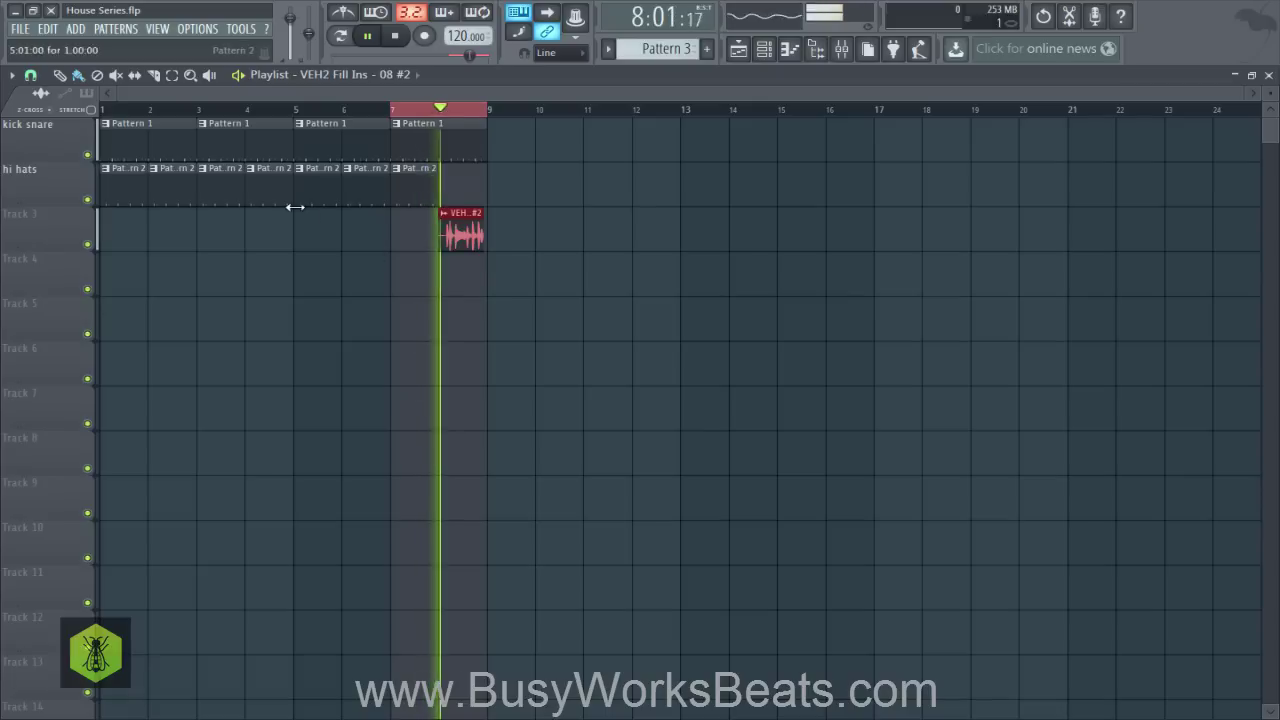
{"action": "key", "text": "space"}
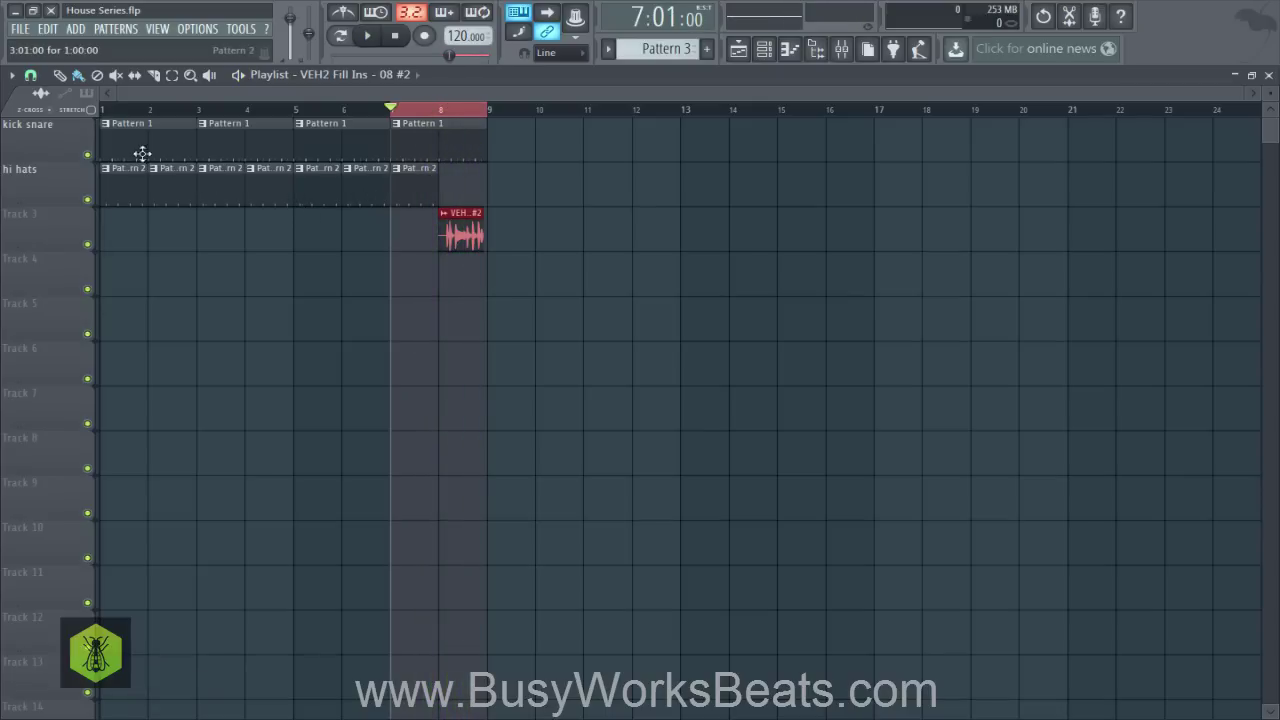
Toggle the playlist's clip stretch option and set its snap to a finer grid division within each bar.
{"action": "left_click", "coordinate": [58, 100]}
{"action": "left_click", "coordinate": [40, 97]}
{"action": "left_click", "coordinate": [91, 109]}
{"action": "left_click", "coordinate": [30, 75]}
{"action": "left_click", "coordinate": [55, 151]}
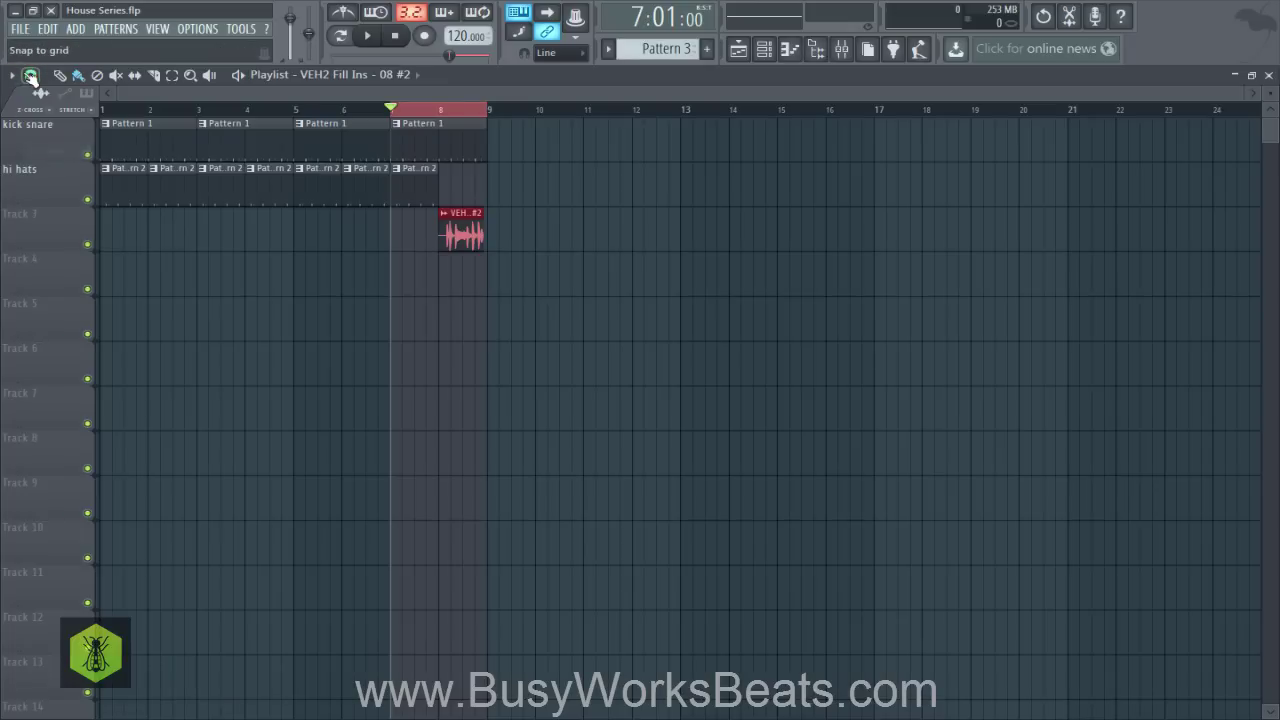
Set the playlist snap to none and extend the fill-in clip's end to bar 9.
{"action": "left_click", "coordinate": [31, 77]}
{"action": "left_click", "coordinate": [51, 157]}
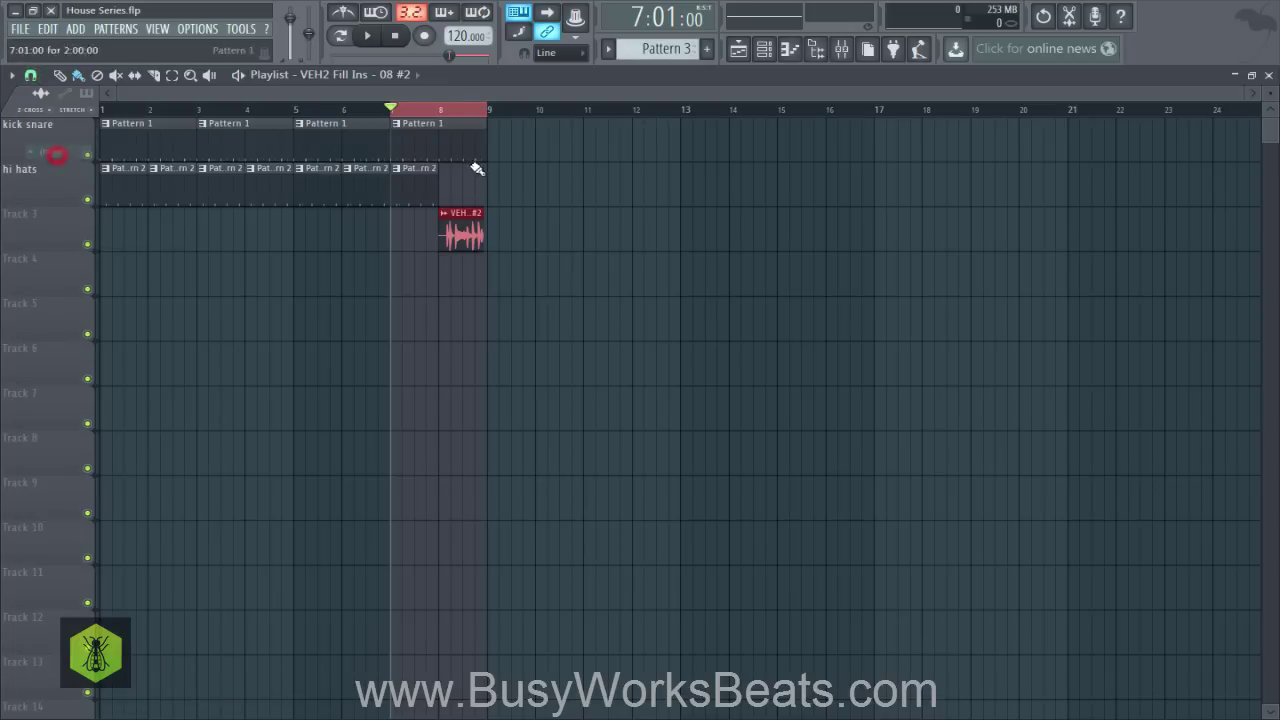
{"action": "left_click", "coordinate": [480, 237]}
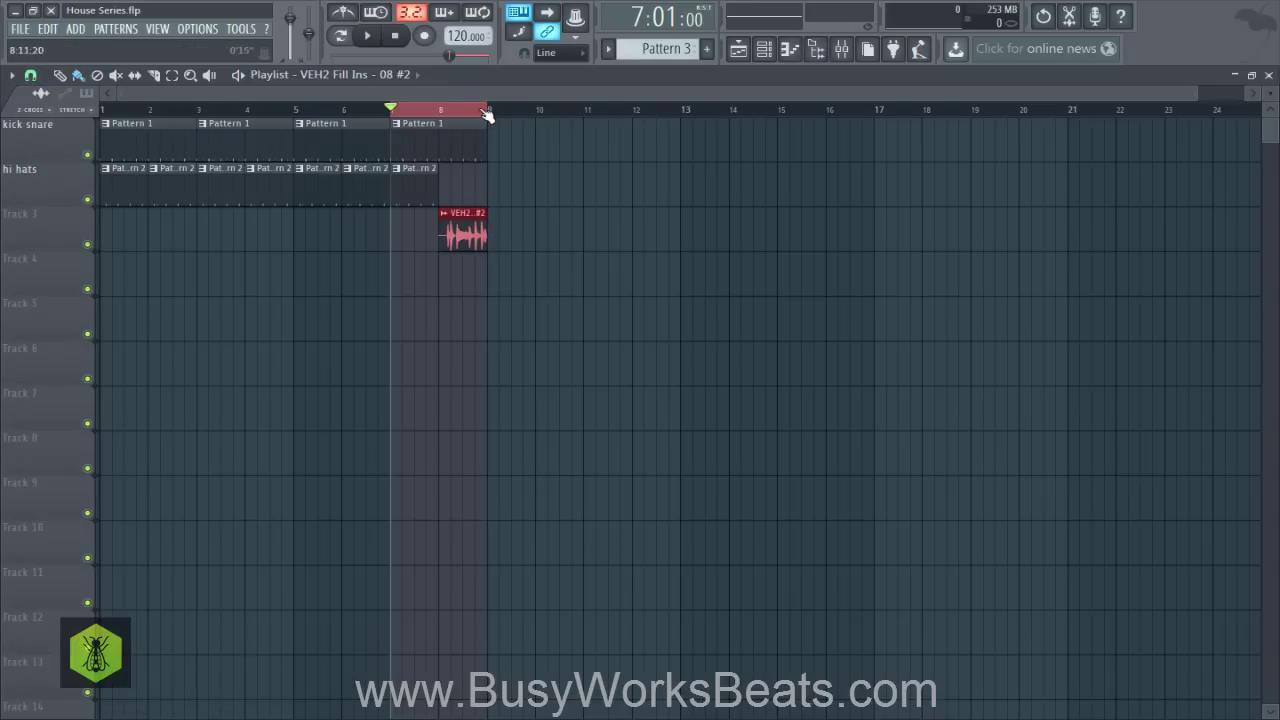
{"action": "scroll", "coordinate": [483, 118], "scroll_direction": "up", "scroll_amount": 2}
{"action": "scroll", "coordinate": [483, 118], "scroll_direction": "up", "scroll_amount": 2}
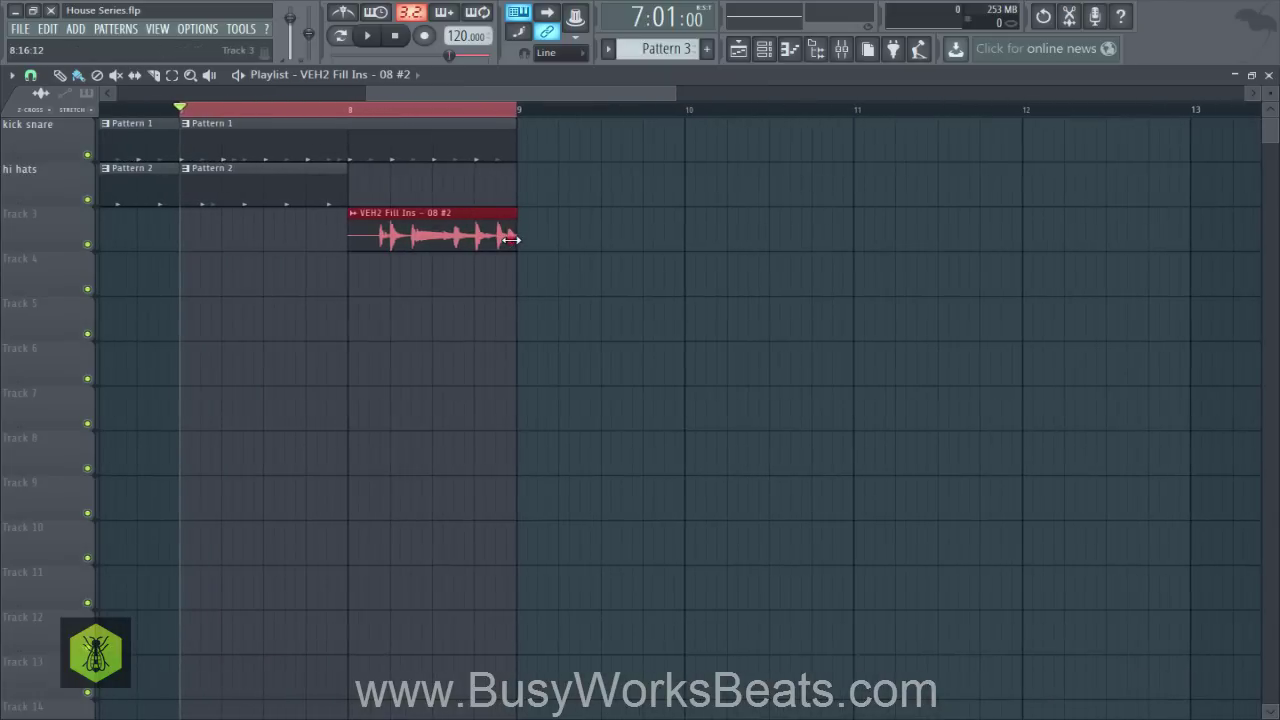
{"action": "scroll", "coordinate": [322, 100], "scroll_direction": "down", "scroll_amount": 1}
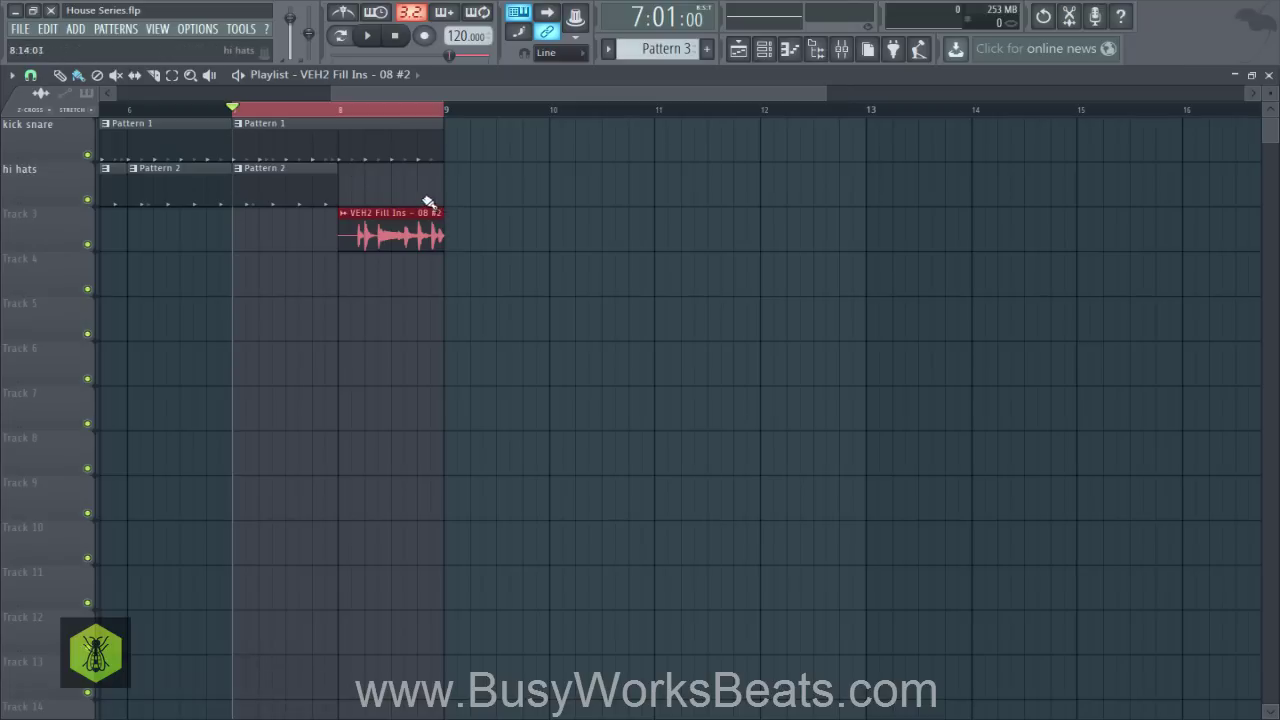
Toggle the playlist's stretch option while testing a resize of the fill-in clip's end, and play back from bar 7.
{"action": "left_click", "coordinate": [92, 112]}
{"action": "mouse_move", "coordinate": [443, 238]}
{"action": "left_mouse_down"}
{"action": "mouse_move", "coordinate": [372, 243]}
{"action": "mouse_move", "coordinate": [456, 241]}
{"action": "mouse_move", "coordinate": [366, 240]}
{"action": "mouse_move", "coordinate": [455, 249]}
{"action": "left_mouse_up"}
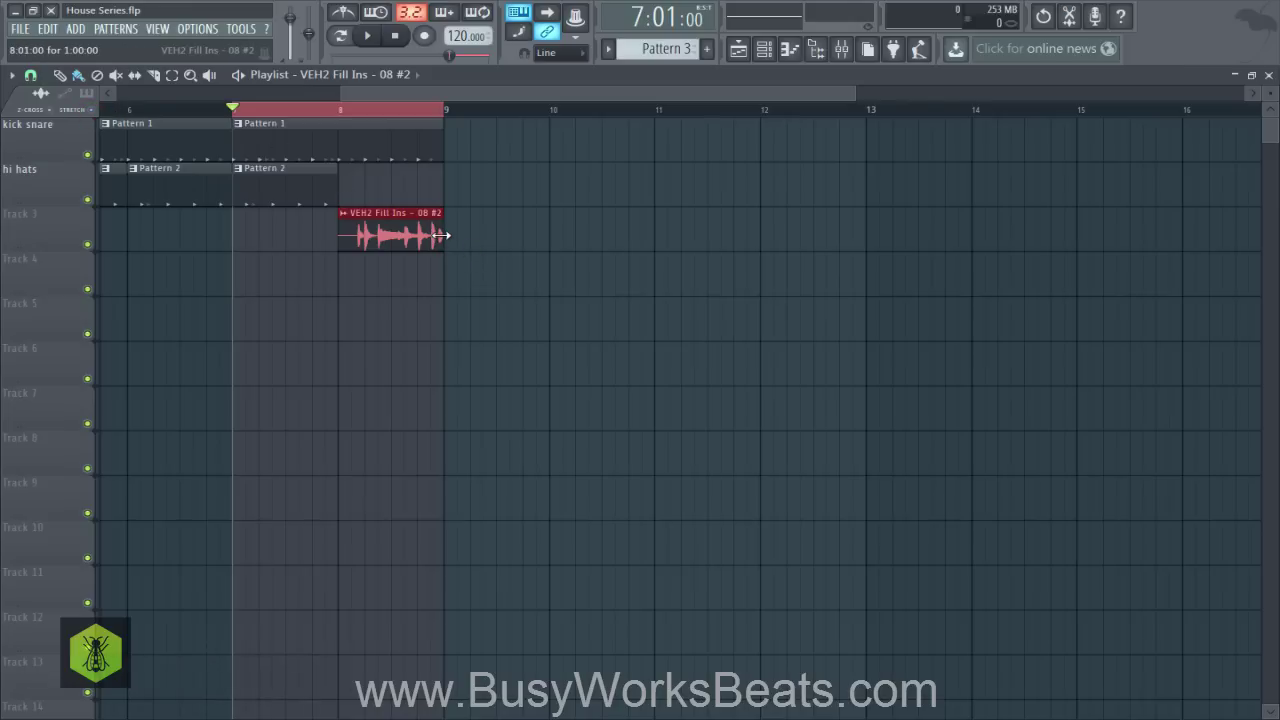
{"action": "left_click", "coordinate": [86, 111]}
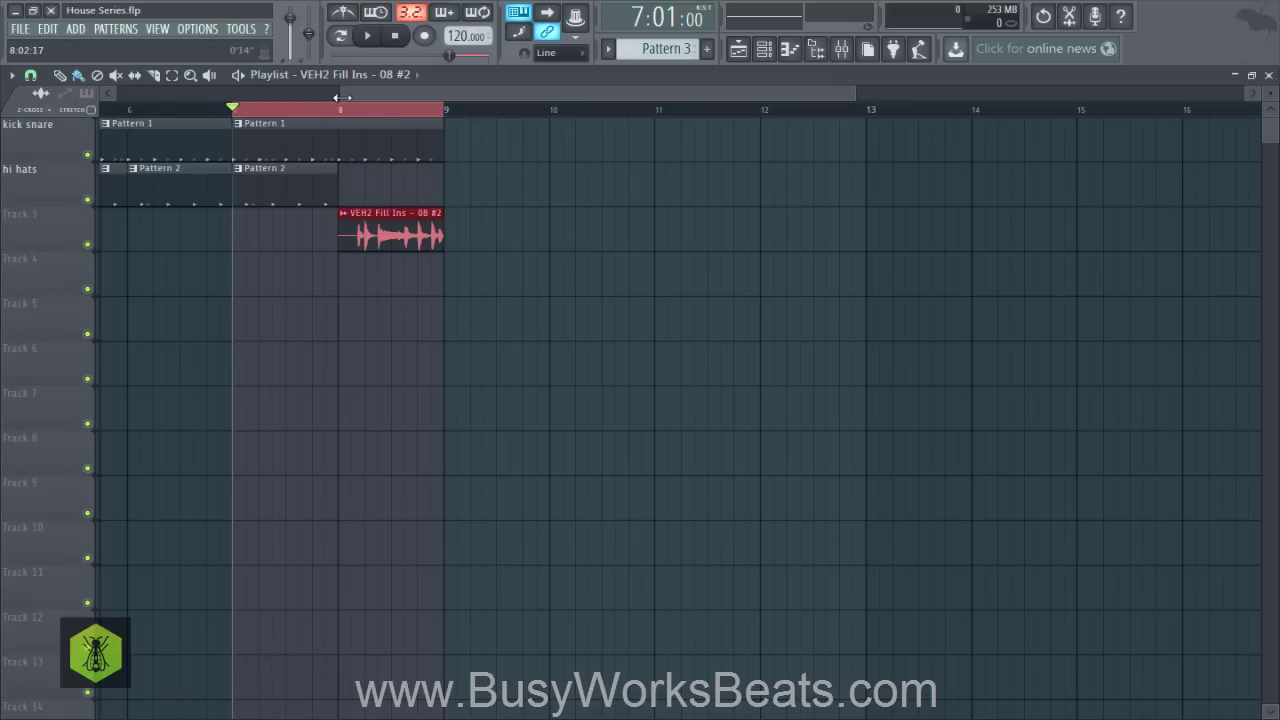
{"action": "key", "text": "space"}
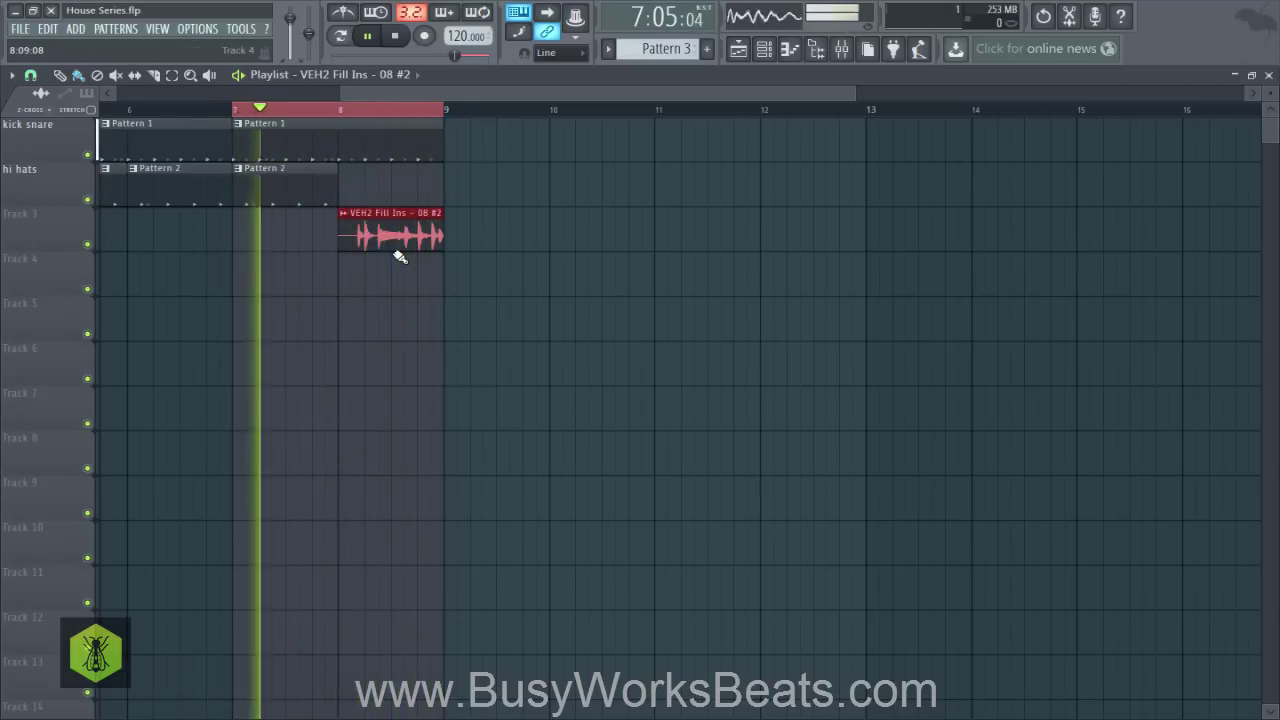
{"action": "key", "text": "space"}
{"action": "scroll", "coordinate": [392, 113], "scroll_direction": "up", "scroll_amount": 2}
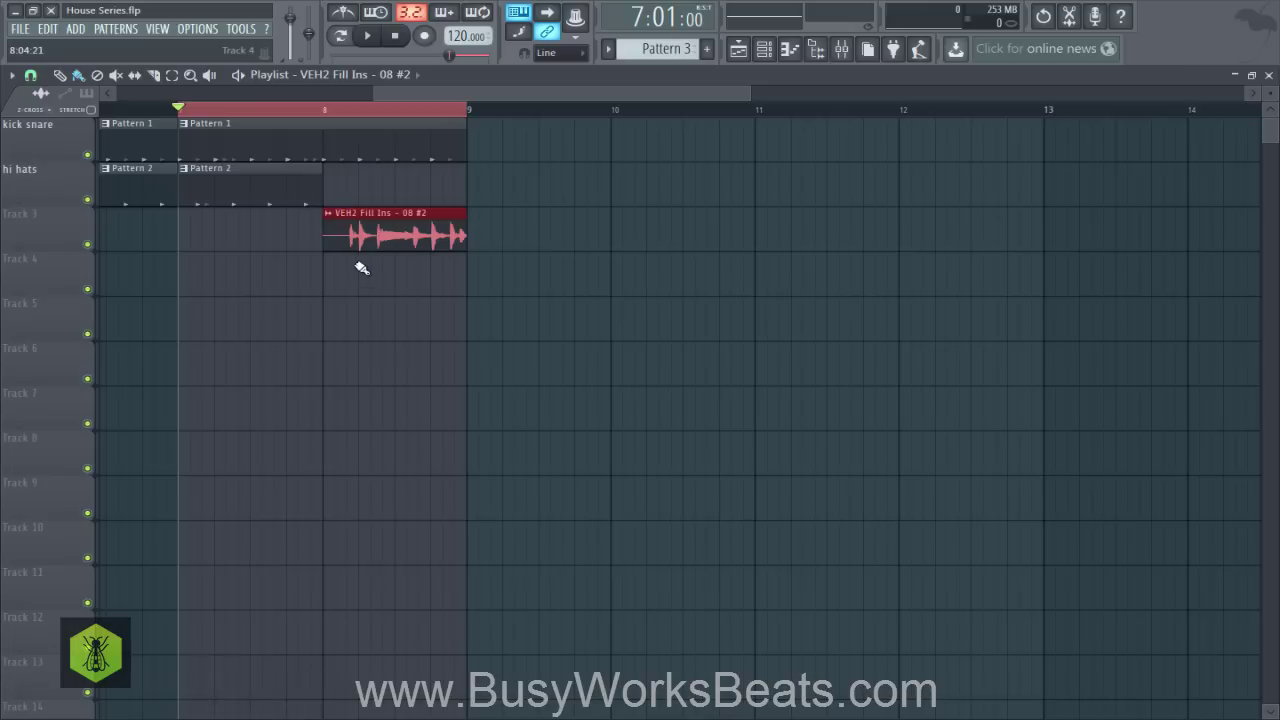
With snap set to none, nudge the fill-in clip slightly earlier so its first snare hit lines up with beat 2 of bar 8.
{"action": "left_click_drag", "start_coordinate": [350, 256], "coordinate": [471, 275]}
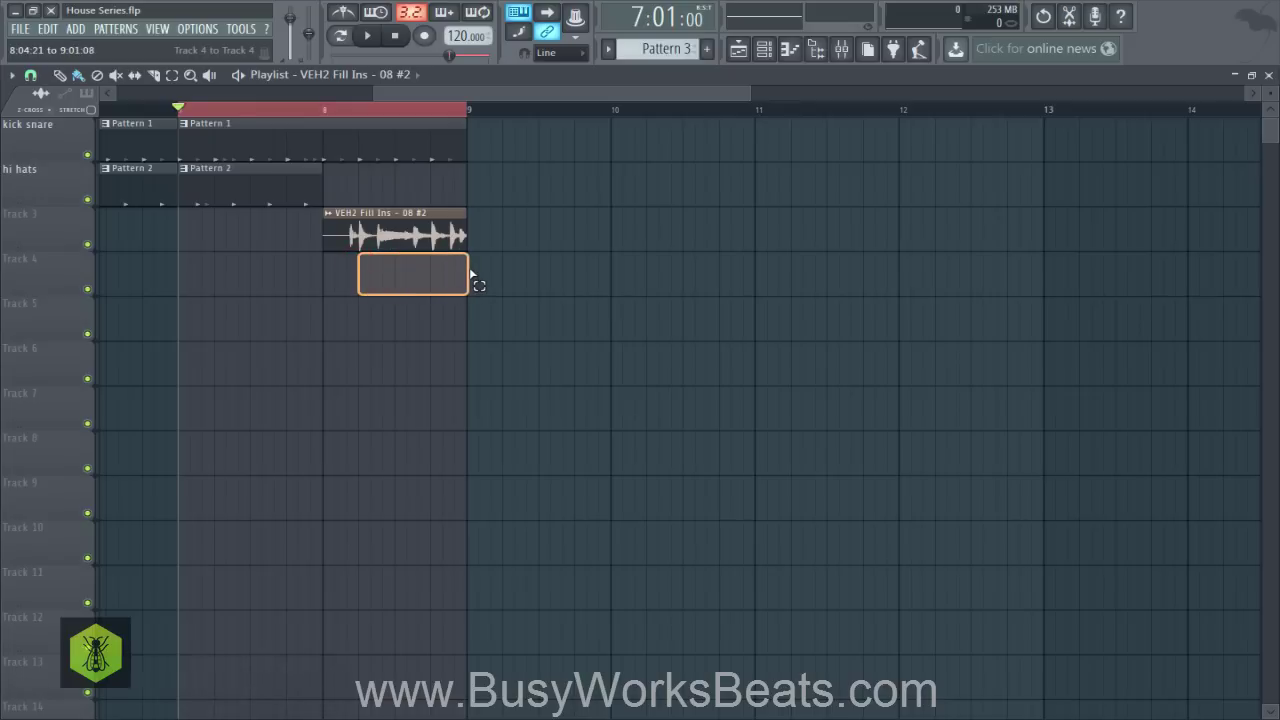
{"action": "mouse_move", "coordinate": [468, 278]}
{"action": "left_mouse_down"}
{"action": "mouse_move", "coordinate": [328, 285]}
{"action": "mouse_move", "coordinate": [471, 277]}
{"action": "left_mouse_up"}
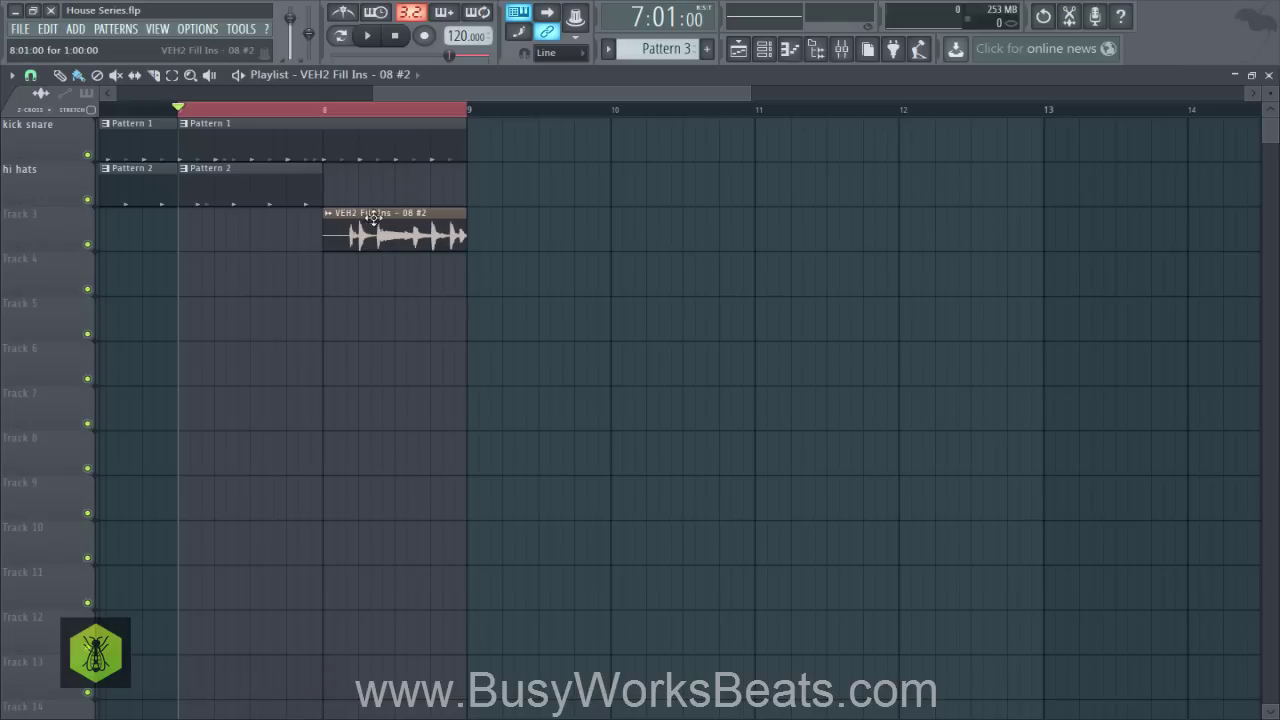
{"action": "scroll", "coordinate": [370, 116], "scroll_direction": "up", "scroll_amount": 4}
{"action": "scroll", "coordinate": [370, 116], "scroll_direction": "up", "scroll_amount": 5}
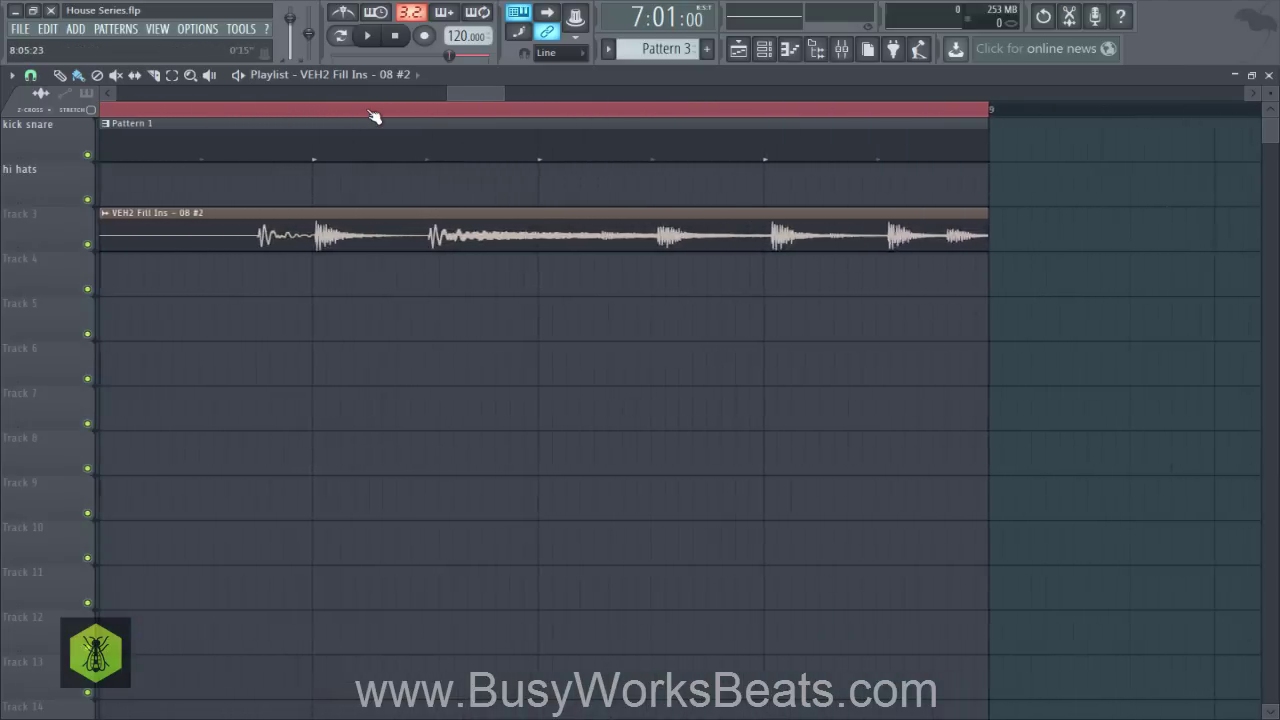
{"action": "left_click", "coordinate": [30, 75]}
{"action": "left_click", "coordinate": [48, 155]}
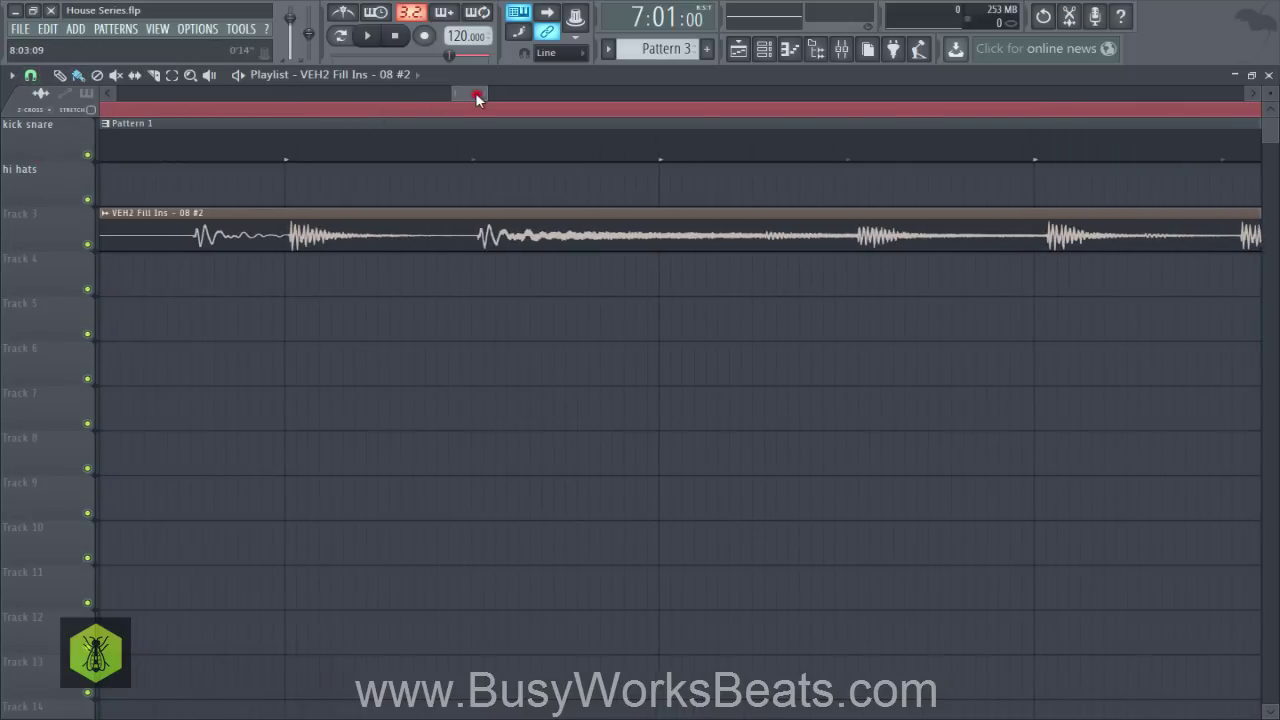
{"action": "scroll", "coordinate": [475, 92], "scroll_direction": "up", "scroll_amount": 2}
{"action": "scroll", "coordinate": [629, 114], "scroll_direction": "up", "scroll_amount": 3}
{"action": "scroll", "coordinate": [705, 118], "scroll_direction": "up", "scroll_amount": 2}
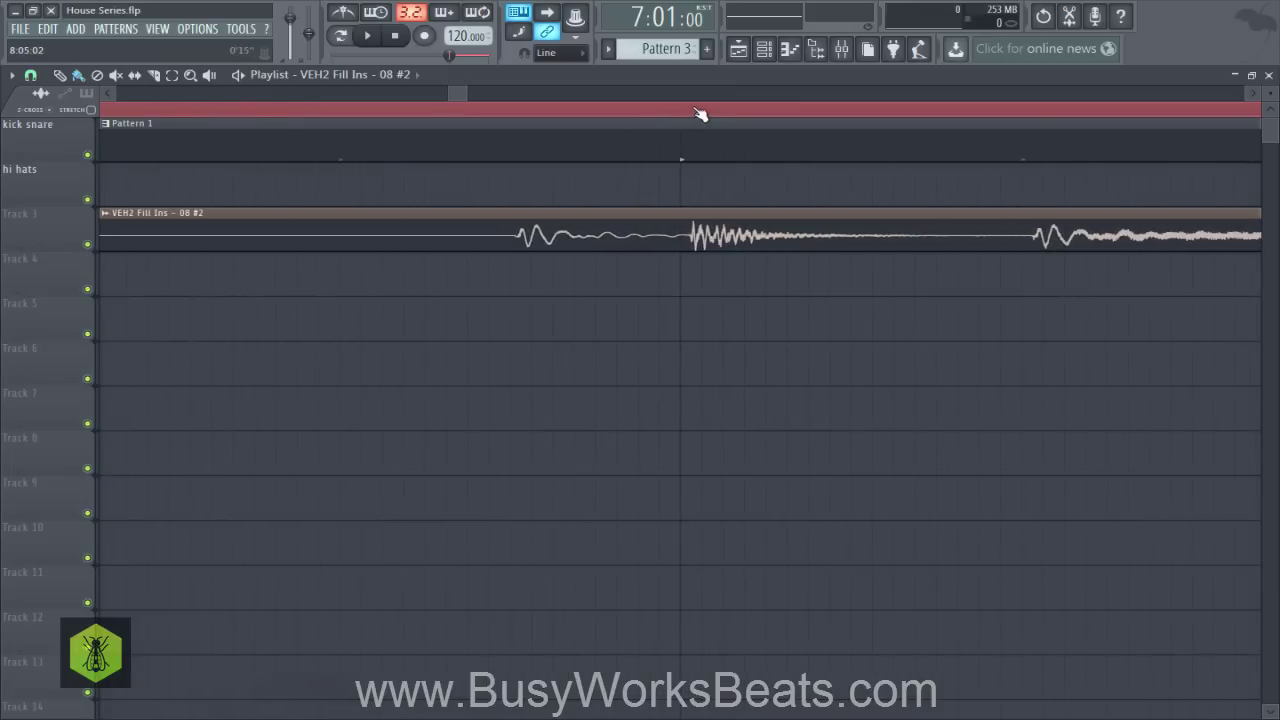
{"action": "left_click_drag", "start_coordinate": [729, 237], "coordinate": [722, 237]}
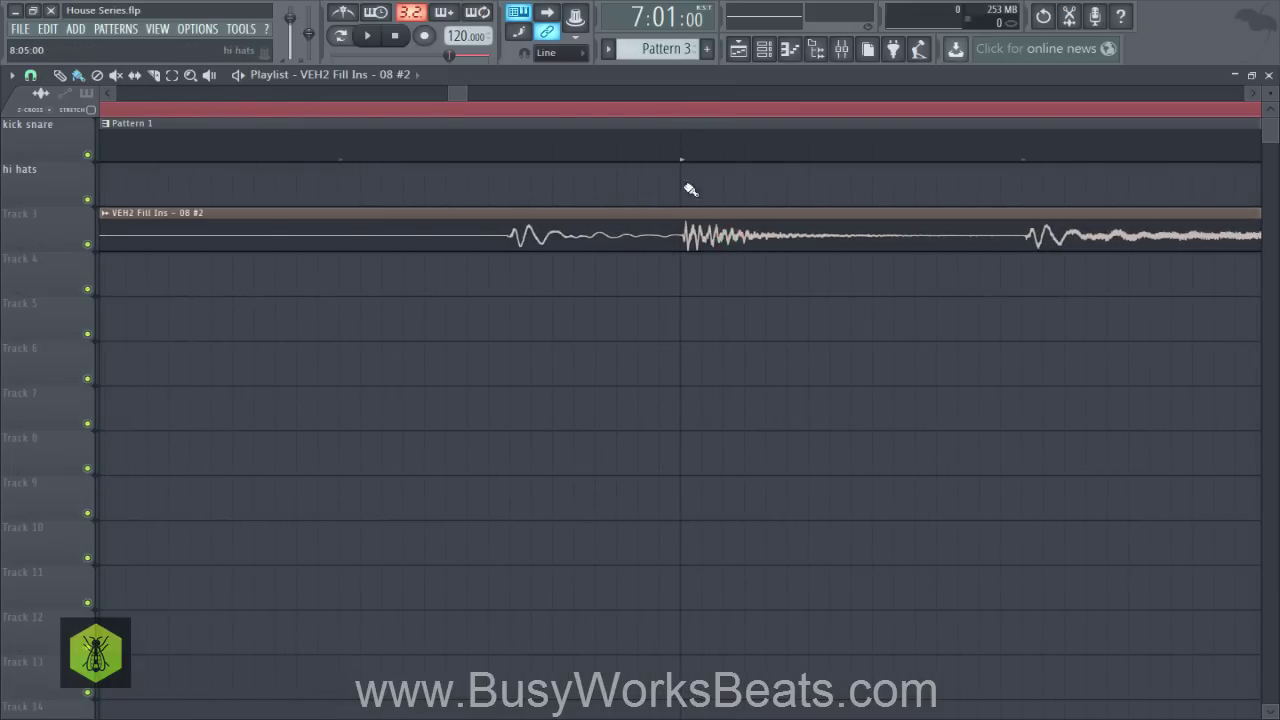
{"action": "scroll", "coordinate": [665, 118], "scroll_direction": "down", "scroll_amount": 5}
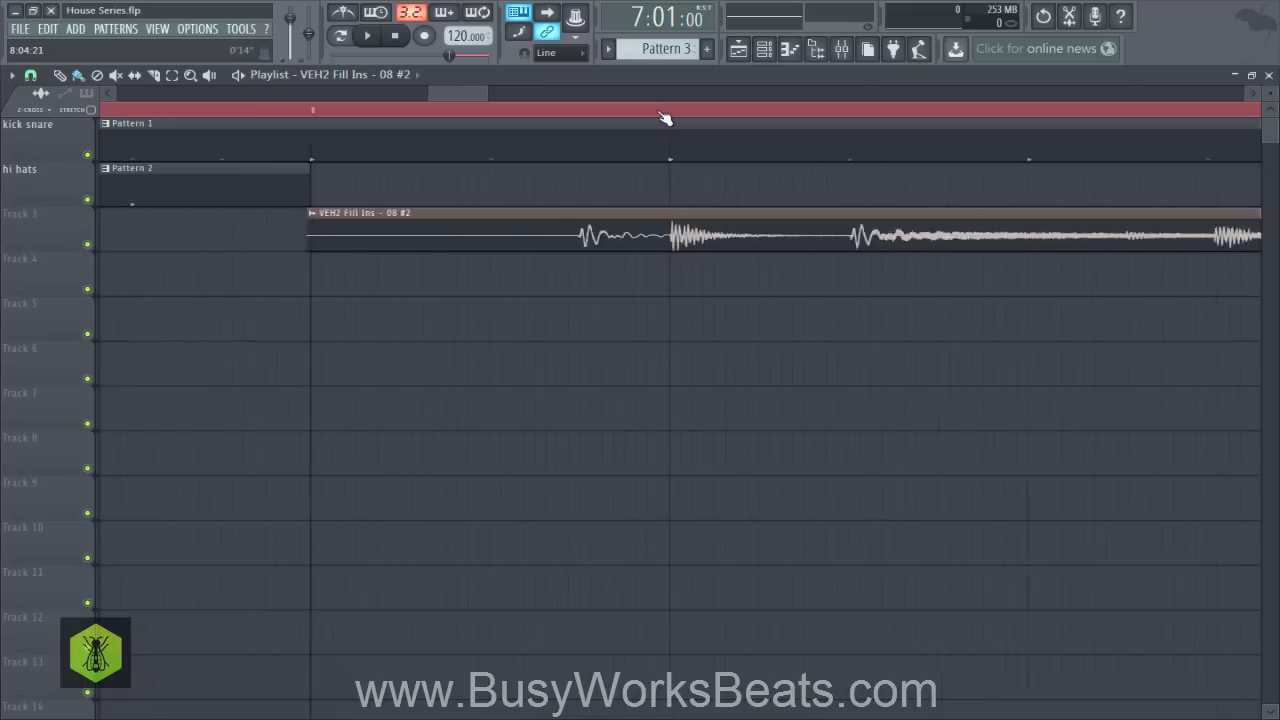
{"action": "scroll", "coordinate": [665, 118], "scroll_direction": "down", "scroll_amount": 2}
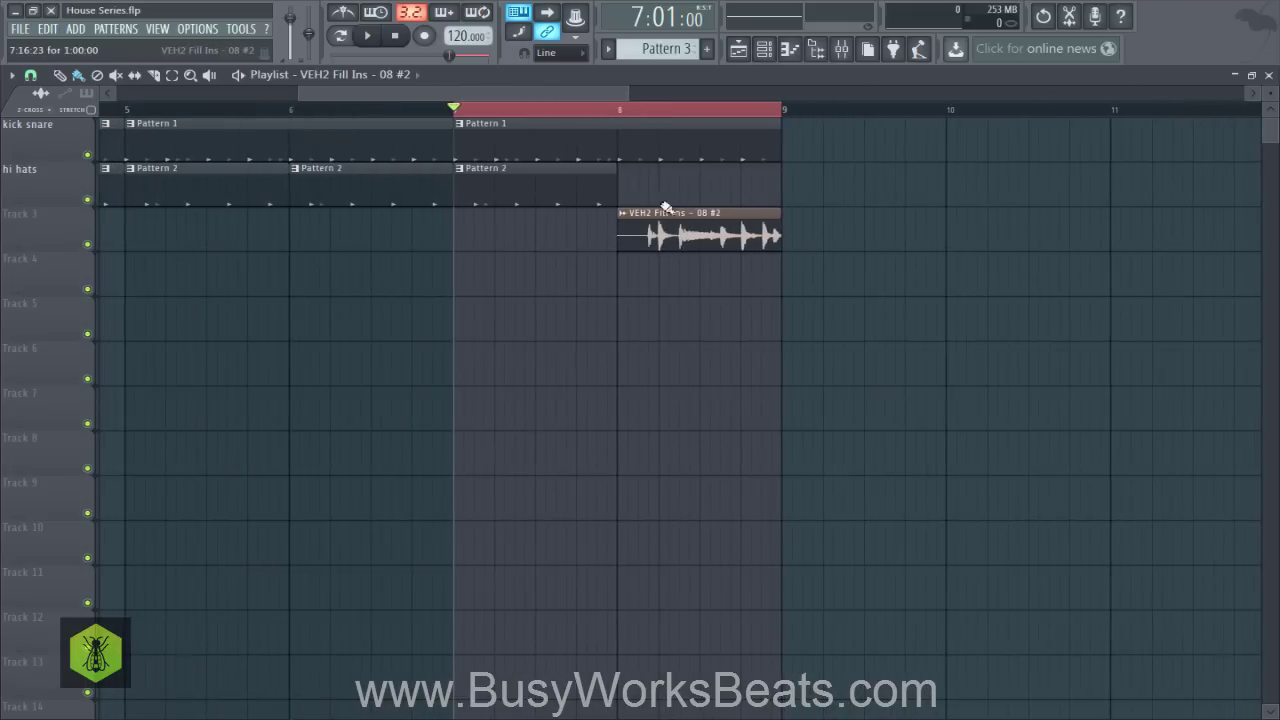
Examine how the fill-in clip's hits line up with the kick snare pattern across bar 8, and play bars 7 to 9.
{"action": "scroll", "coordinate": [690, 120], "scroll_direction": "up", "scroll_amount": 6}
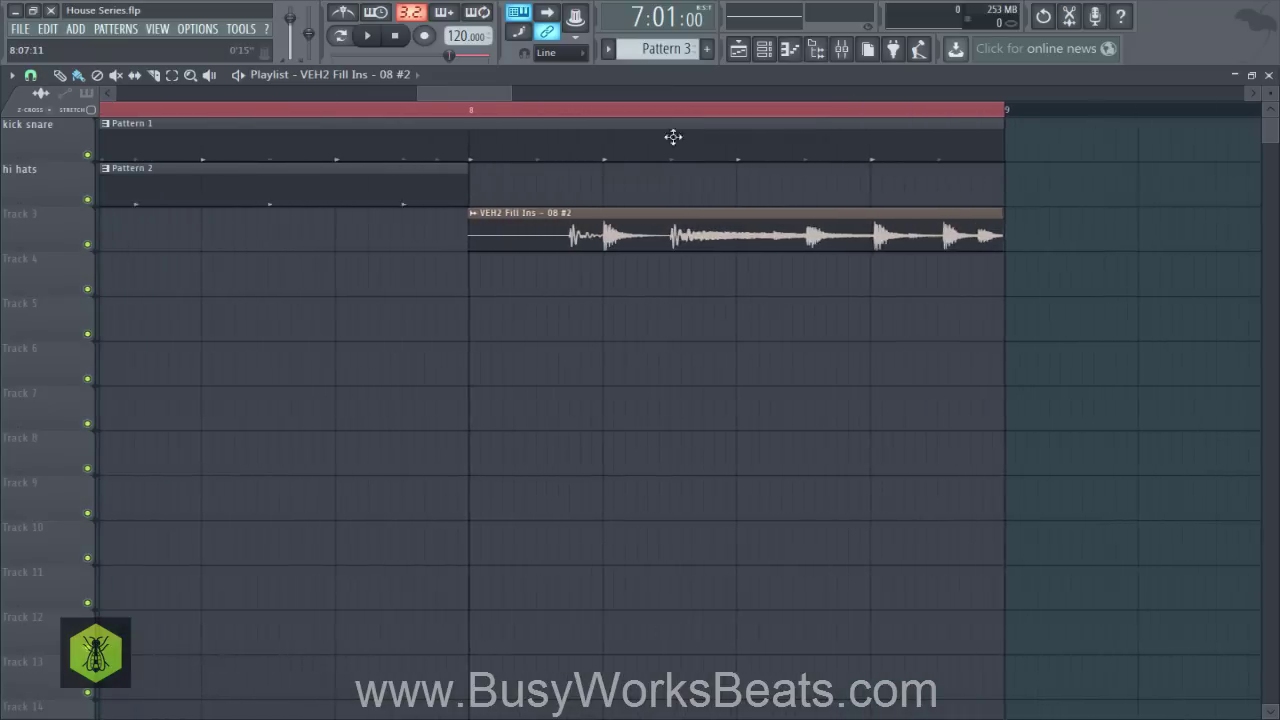
{"action": "scroll", "coordinate": [606, 118], "scroll_direction": "up", "scroll_amount": 2}
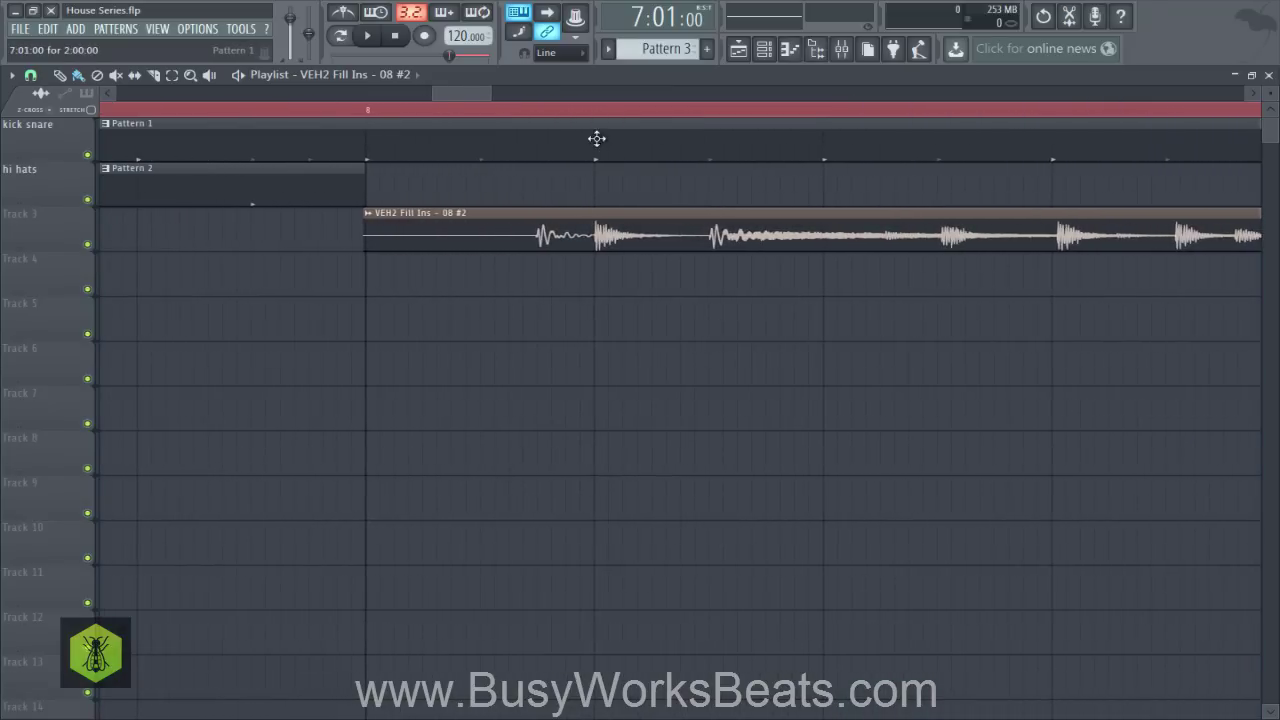
{"action": "scroll", "coordinate": [600, 114], "scroll_direction": "down", "scroll_amount": 3}
{"action": "left_click_drag", "start_coordinate": [597, 182], "coordinate": [957, 200]}
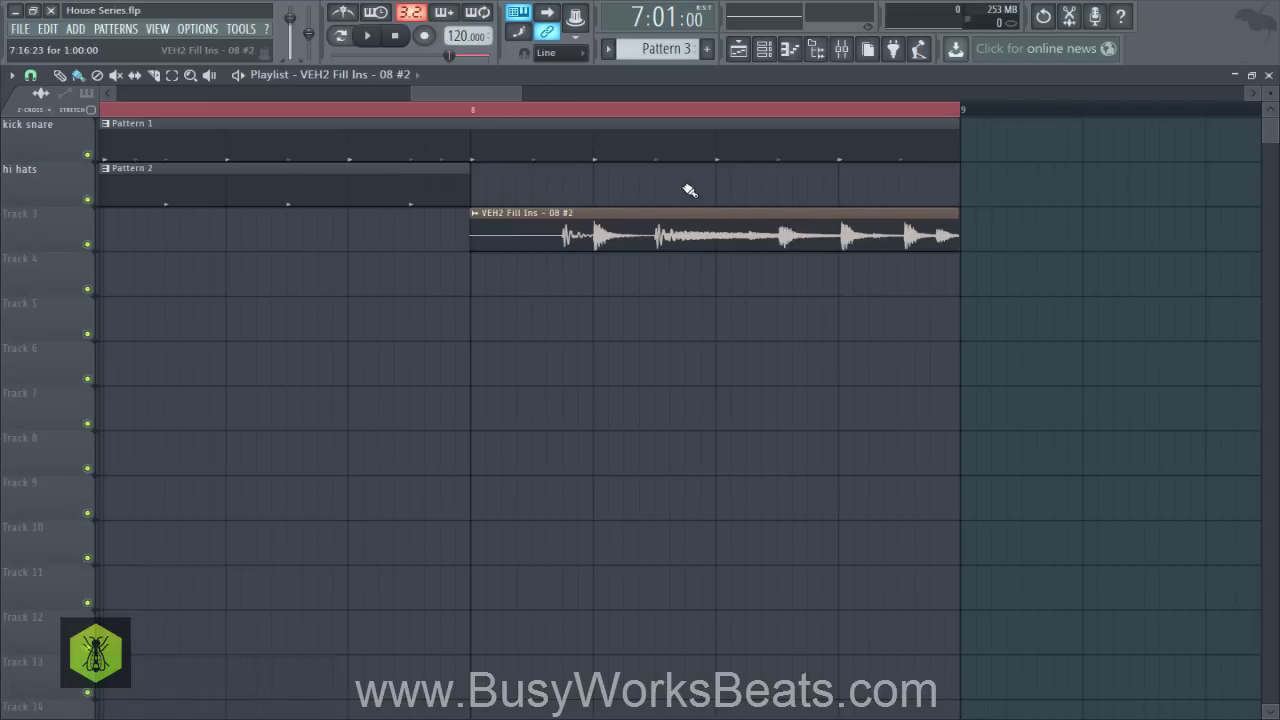
{"action": "left_click_drag", "start_coordinate": [597, 177], "coordinate": [955, 200]}
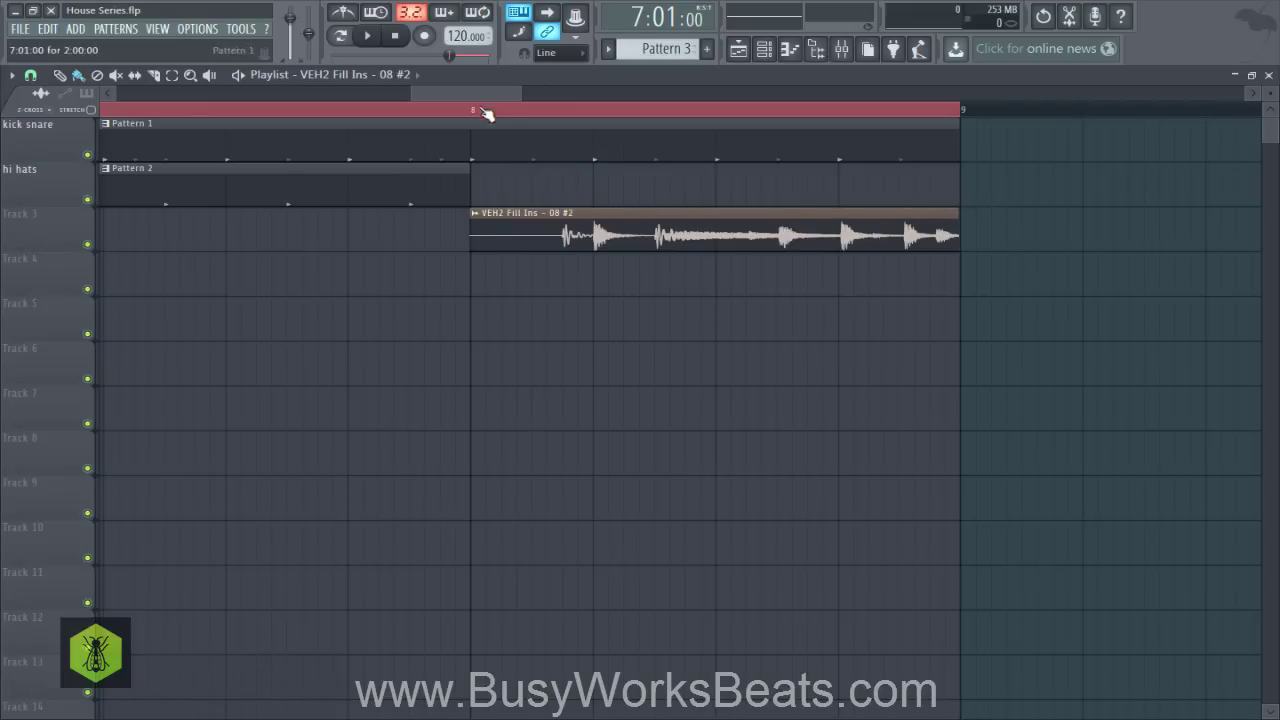
{"action": "scroll", "coordinate": [478, 108], "scroll_direction": "down", "scroll_amount": 4}
{"action": "scroll", "coordinate": [390, 117], "scroll_direction": "down", "scroll_amount": 3}
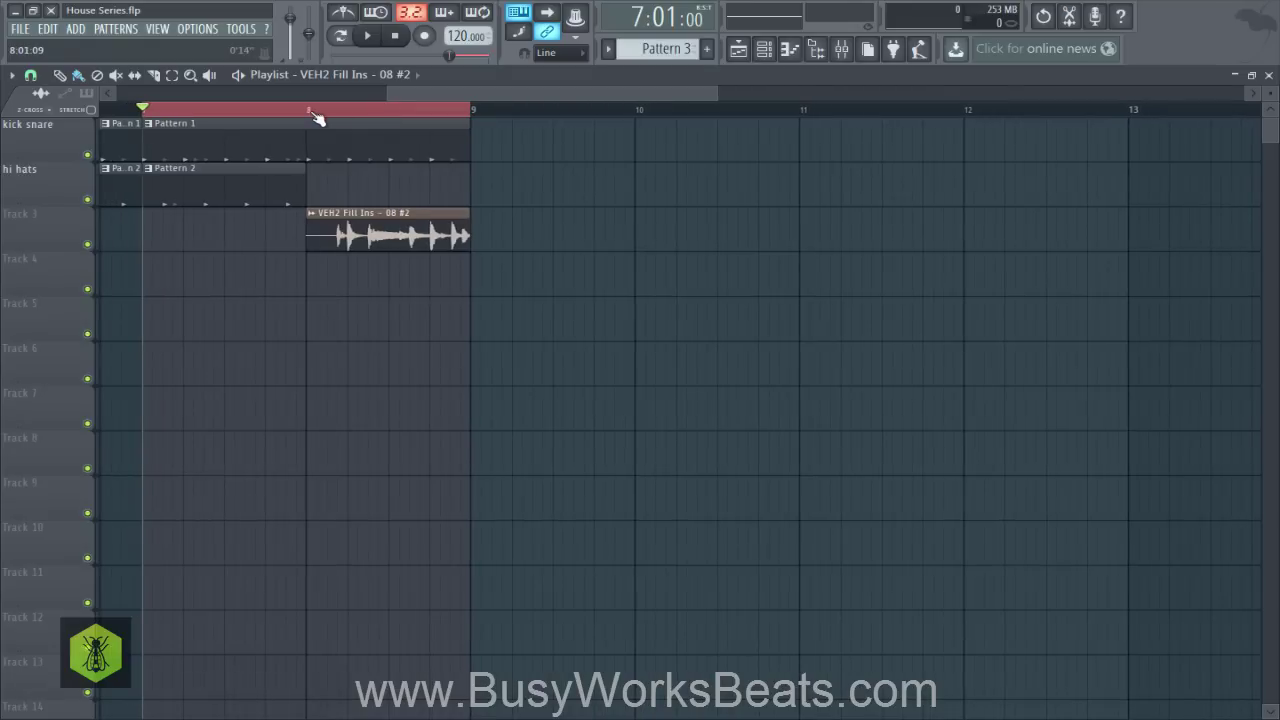
{"action": "key", "text": "space"}
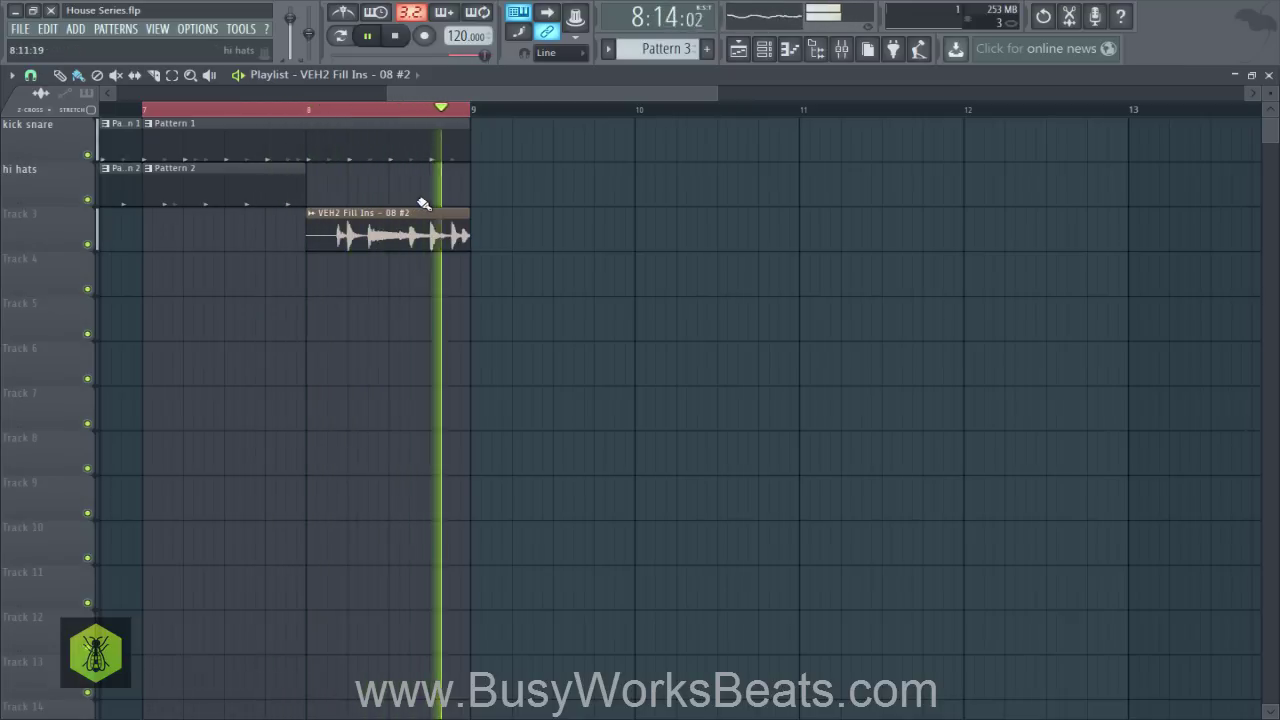
{"action": "key", "text": "space"}
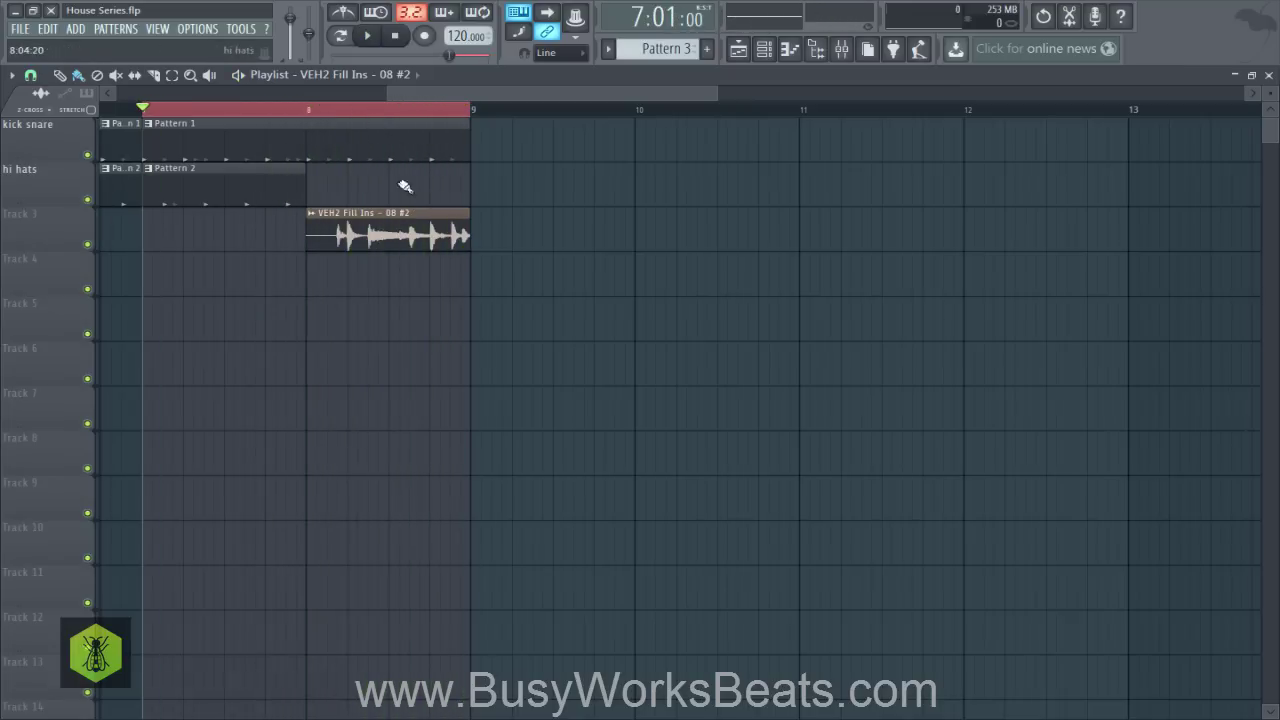
Set the playlist snap to Bar and shorten the last Pattern 1 clip on the kick snare track to end at bar 8.
{"action": "left_click", "coordinate": [30, 77]}
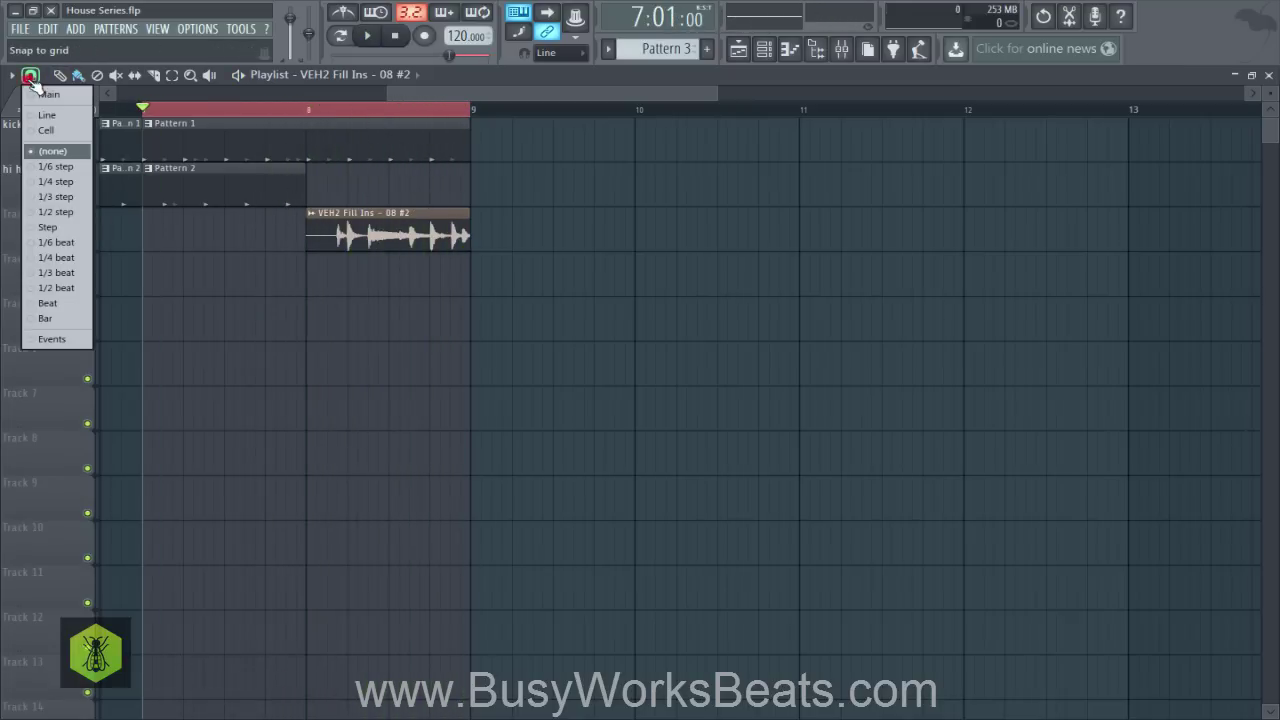
{"action": "left_click", "coordinate": [45, 318]}
{"action": "scroll", "coordinate": [232, 110], "scroll_direction": "down", "scroll_amount": 5}
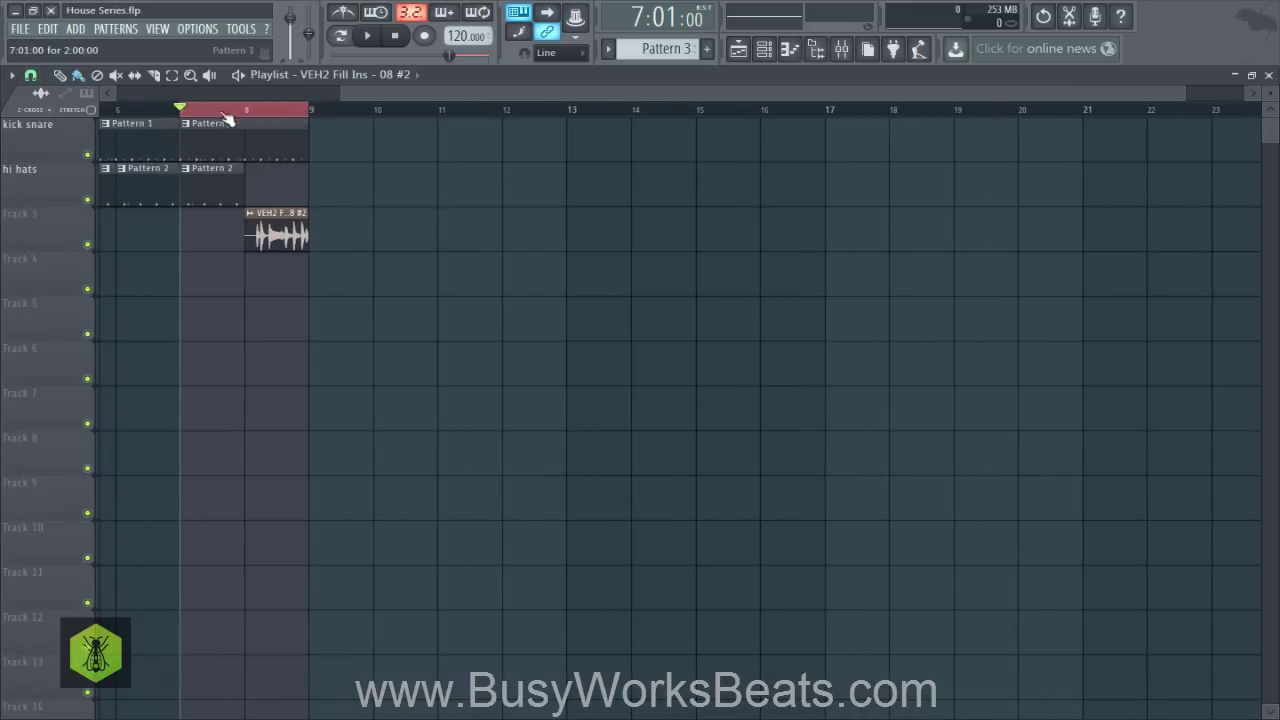
{"action": "scroll", "coordinate": [235, 112], "scroll_direction": "up", "scroll_amount": 4}
{"action": "scroll", "coordinate": [449, 96], "scroll_direction": "left", "scroll_amount": 3}
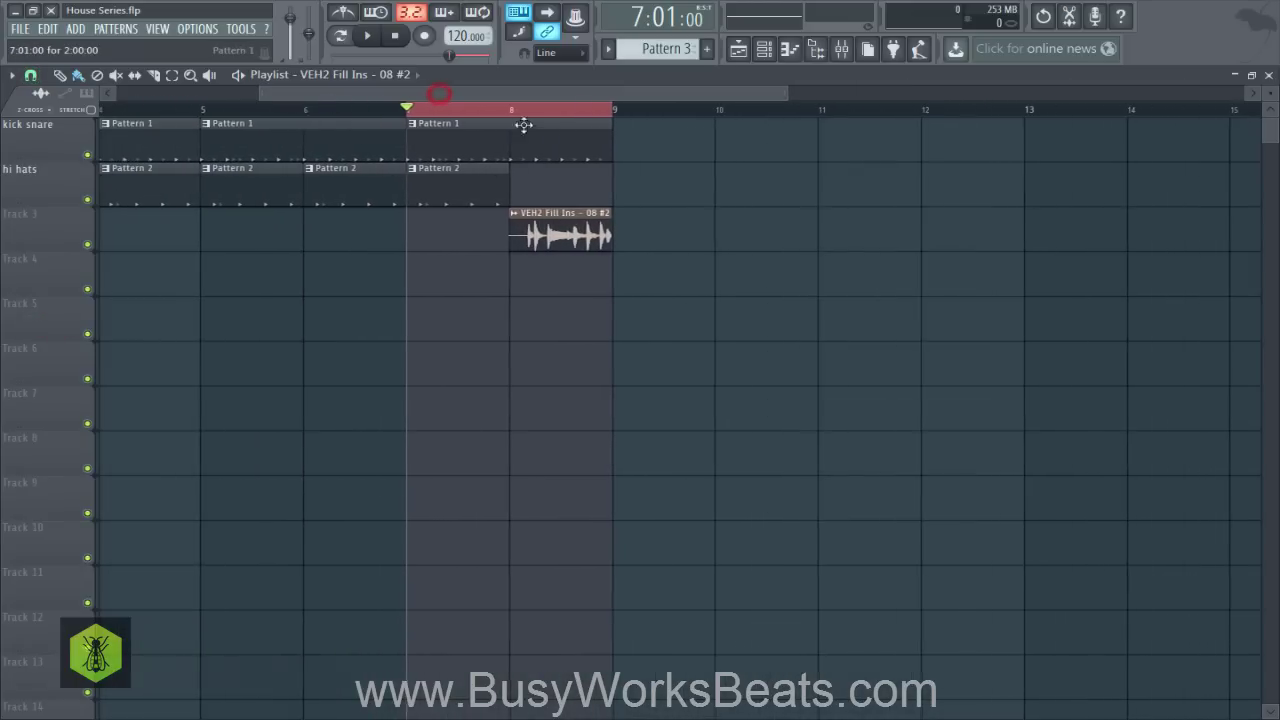
{"action": "left_click_drag", "start_coordinate": [614, 145], "coordinate": [553, 143]}
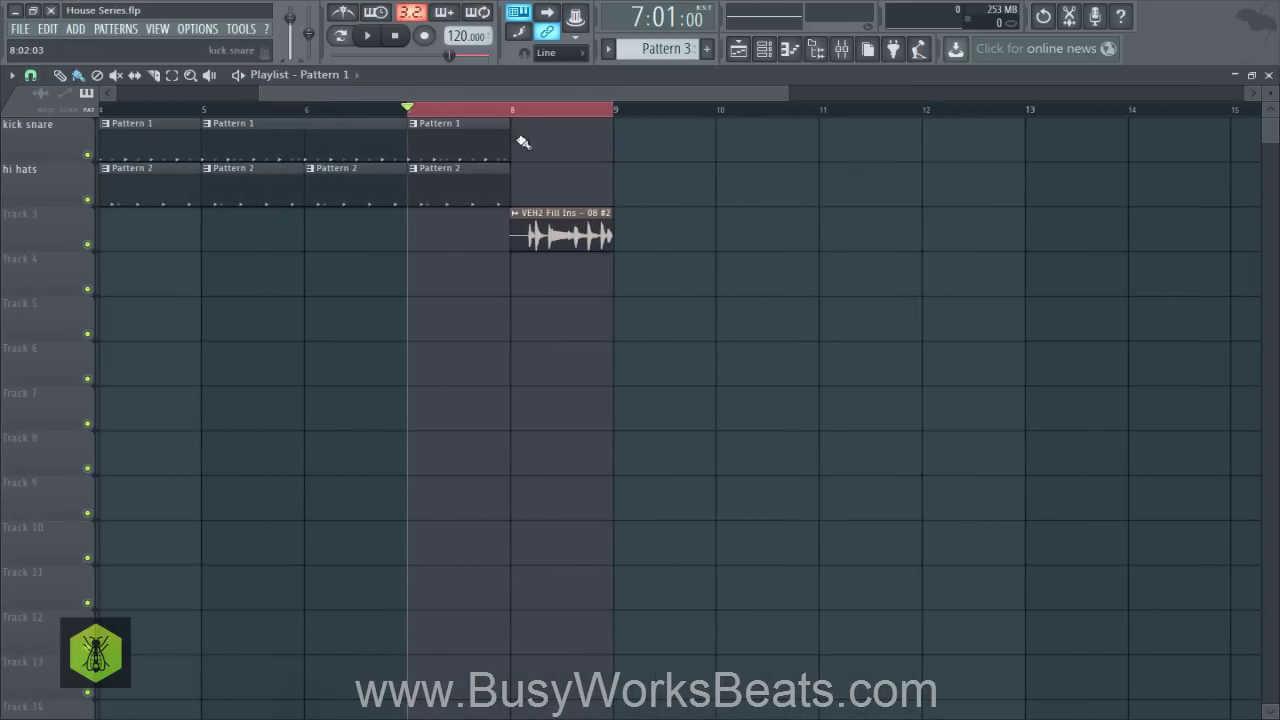
Clear the time selection over bars 7 and 8 and play the ending from bar 7.
{"action": "left_click", "coordinate": [493, 111]}
{"action": "scroll", "coordinate": [493, 111], "scroll_direction": "down", "scroll_amount": 4}
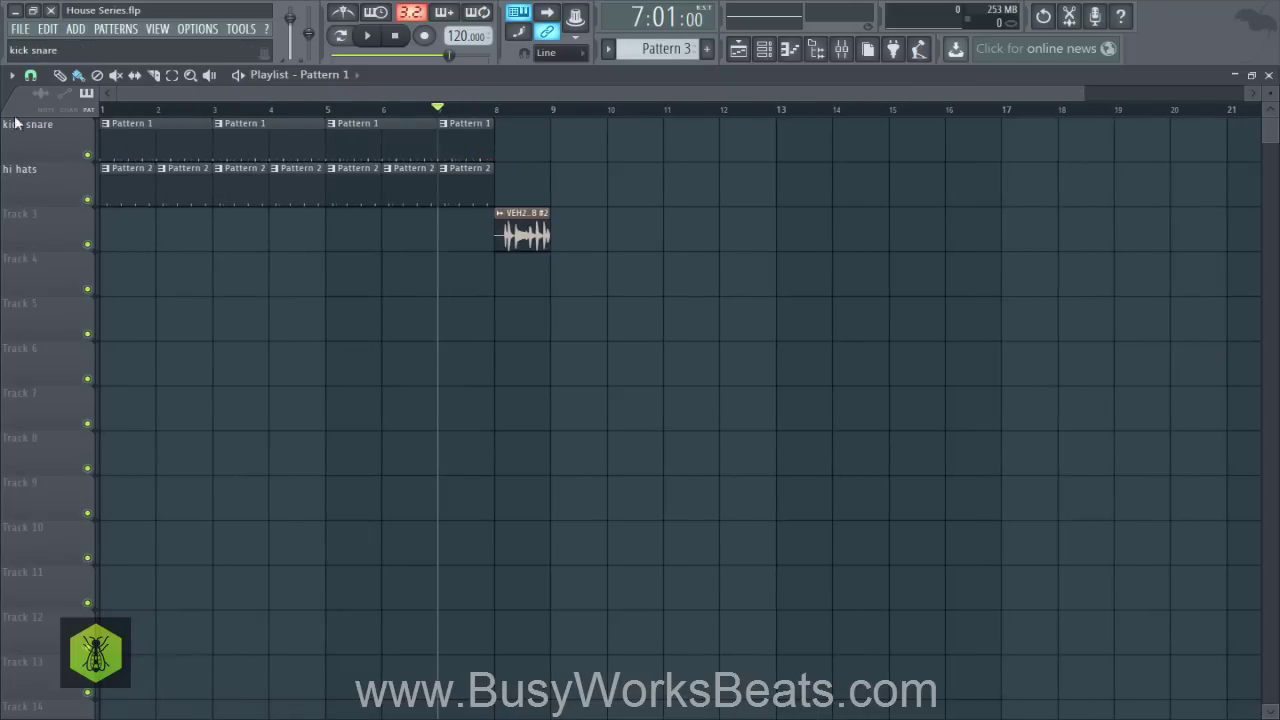
{"action": "key", "text": "space"}
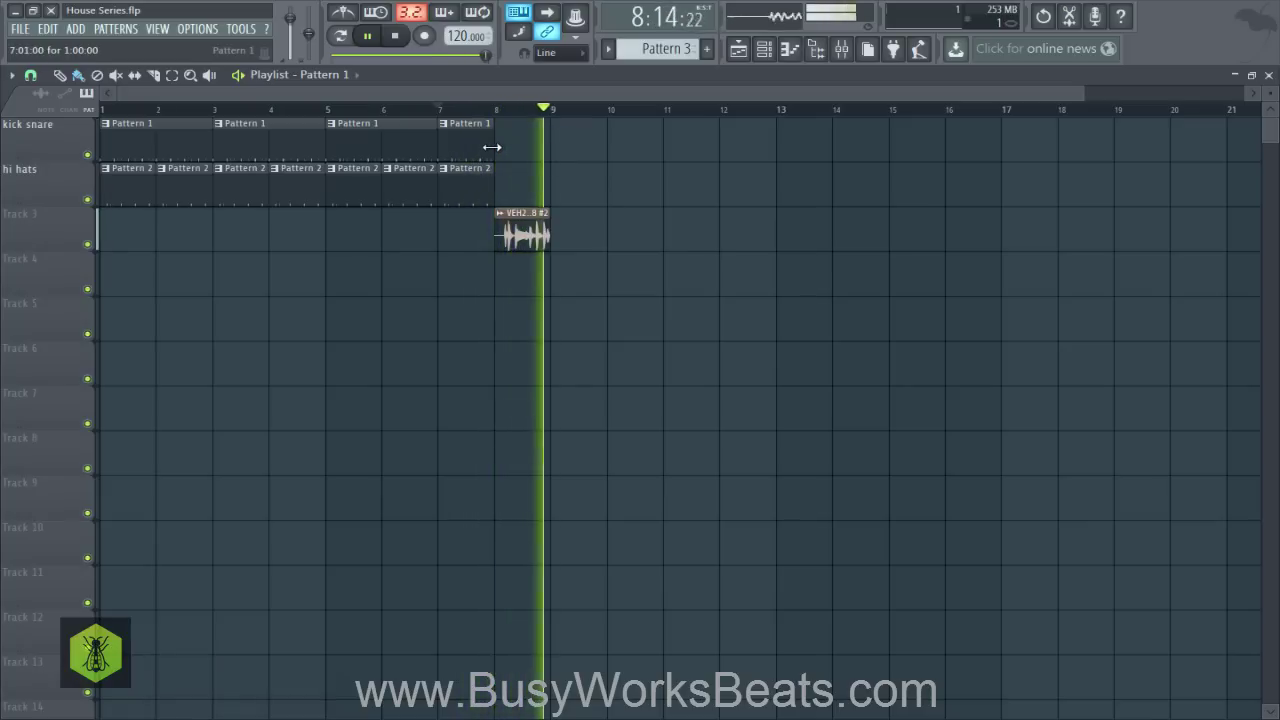
{"action": "key", "text": "space"}
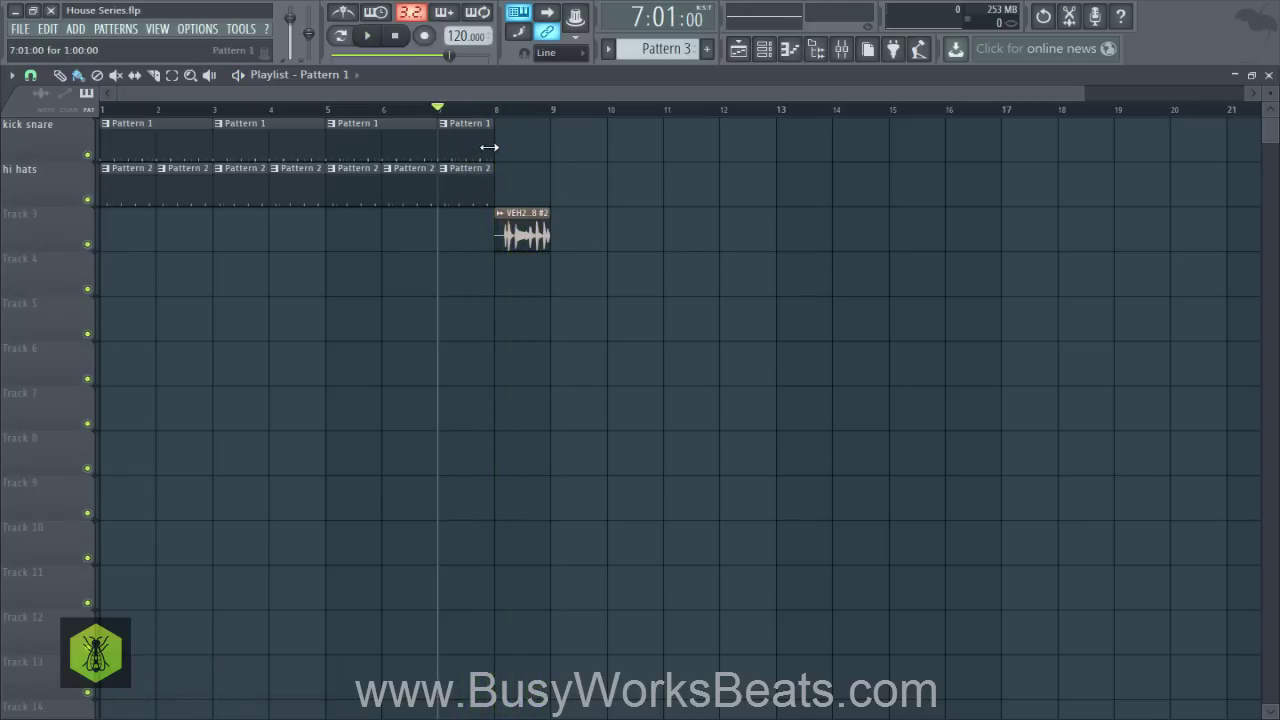
Set the snap to Beat, make the last Pattern 1 clip end after bar 8's first beat, and play the ending.
{"action": "left_click_drag", "start_coordinate": [525, 153], "coordinate": [550, 153]}
{"action": "scroll", "coordinate": [534, 156], "scroll_direction": "up", "scroll_amount": 3}
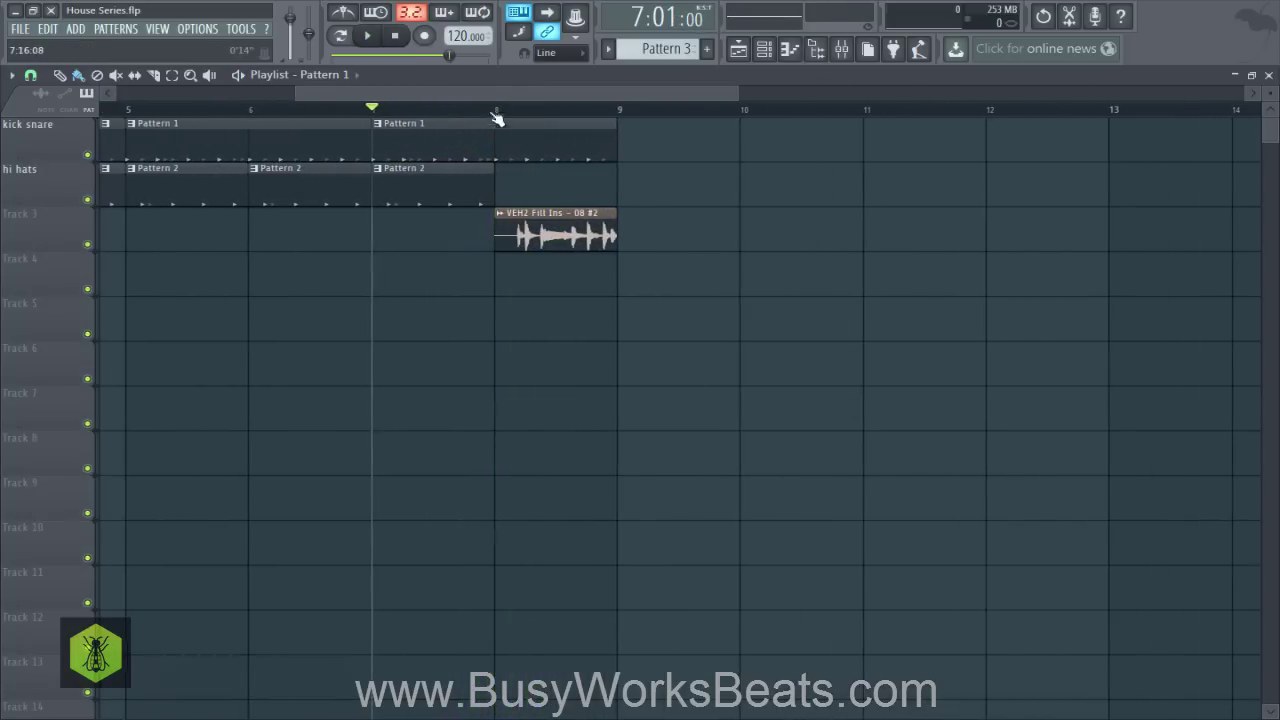
{"action": "left_click", "coordinate": [30, 75]}
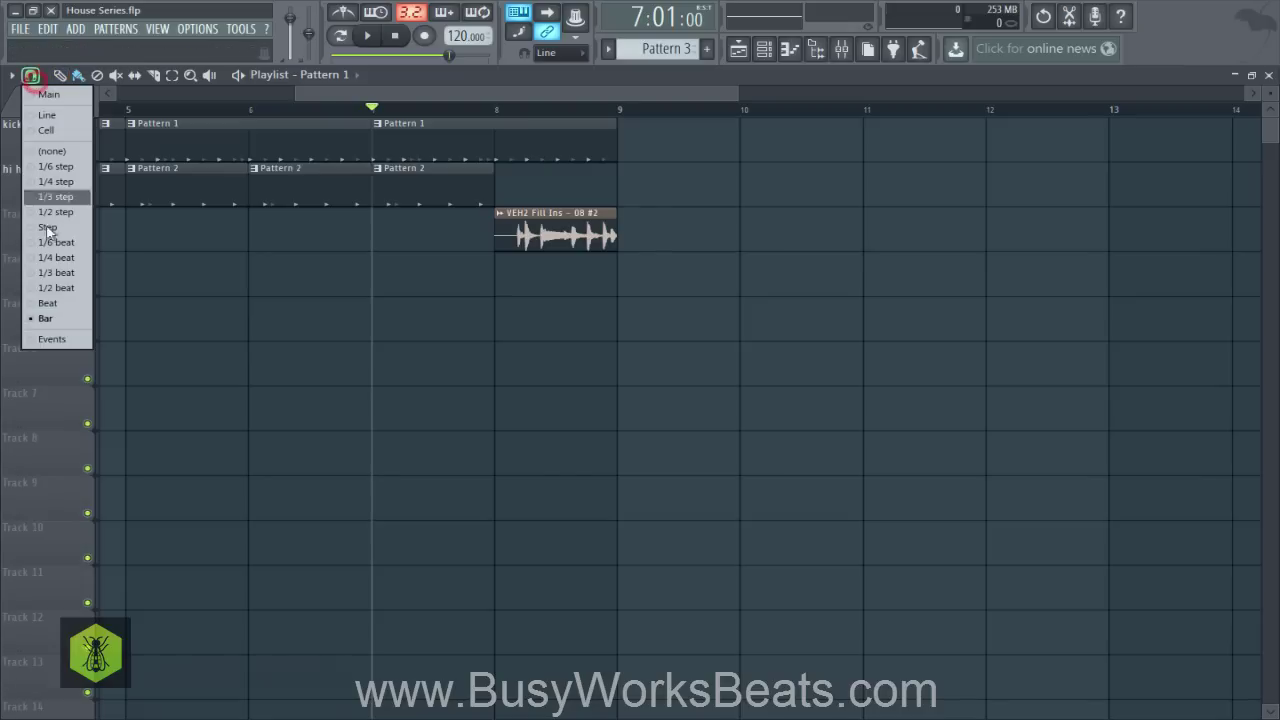
{"action": "left_click", "coordinate": [50, 303]}
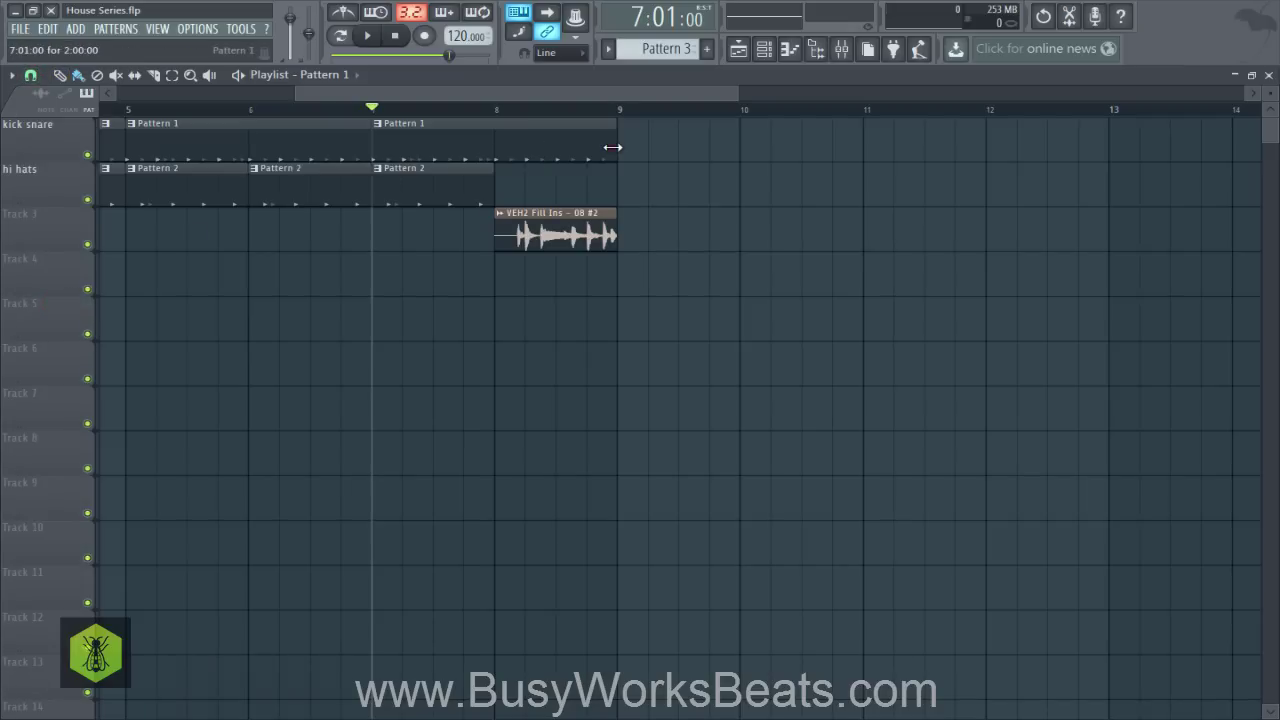
{"action": "left_click_drag", "start_coordinate": [612, 147], "coordinate": [522, 157]}
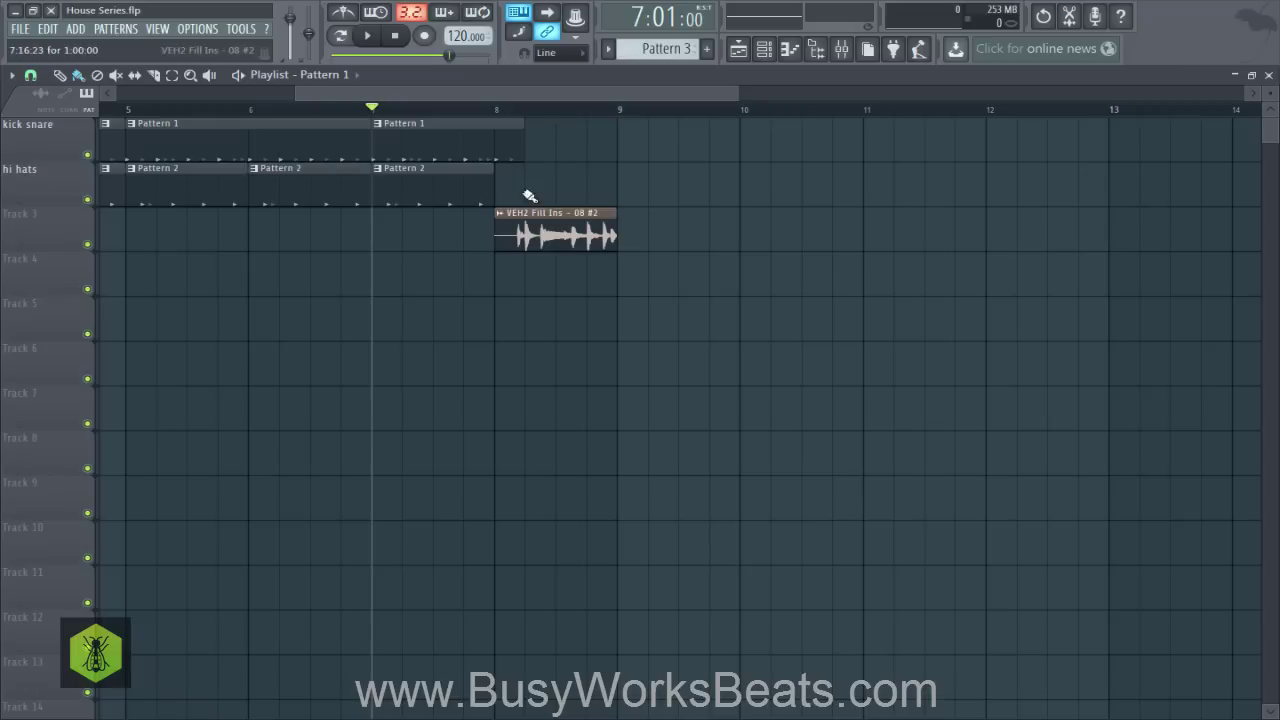
{"action": "scroll", "coordinate": [471, 120], "scroll_direction": "down", "scroll_amount": 4}
{"action": "key", "text": "space"}
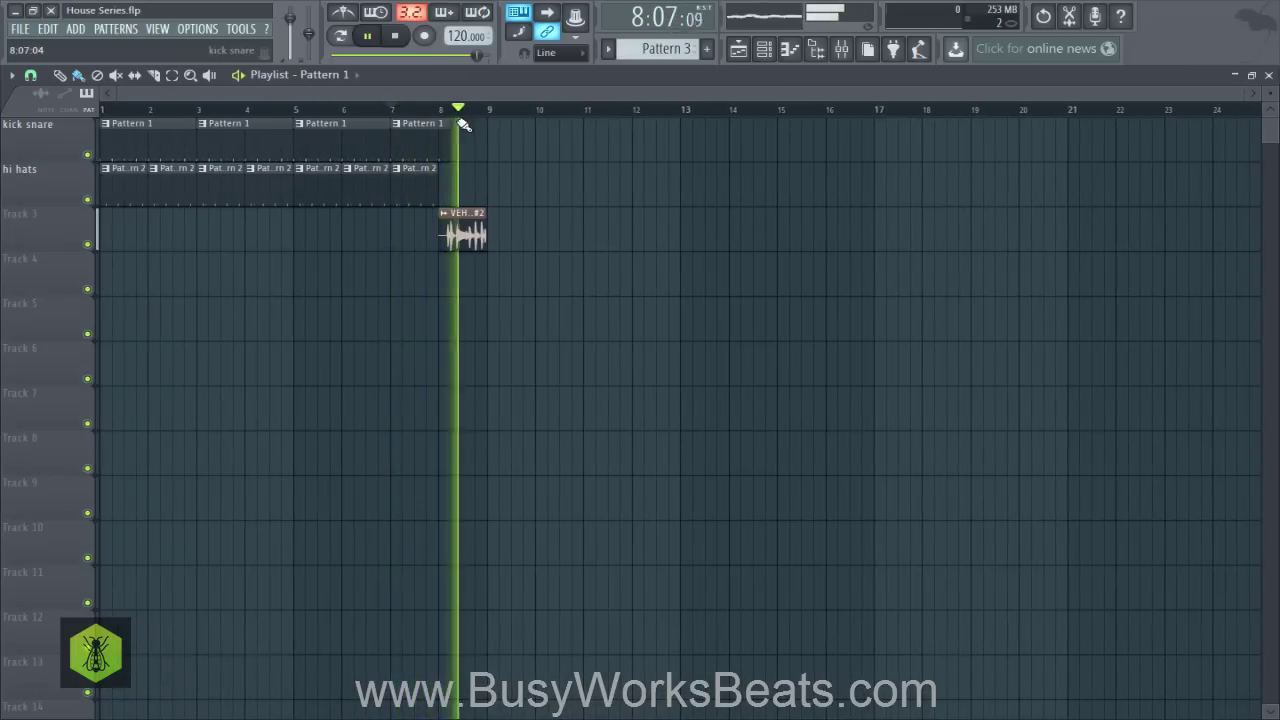
Play the arrangement from bar 5 through the fill-in at bar 8.
{"action": "key", "text": "space"}
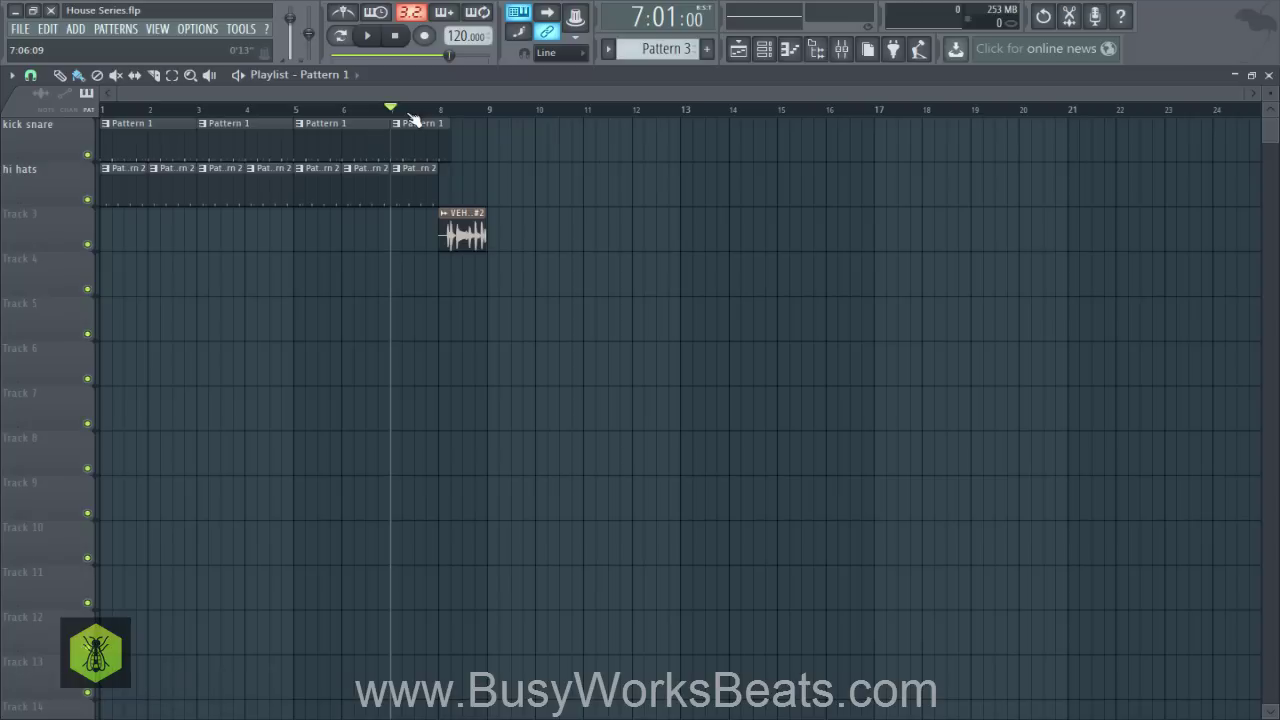
{"action": "left_click", "coordinate": [394, 35]}
{"action": "left_click", "coordinate": [297, 109]}
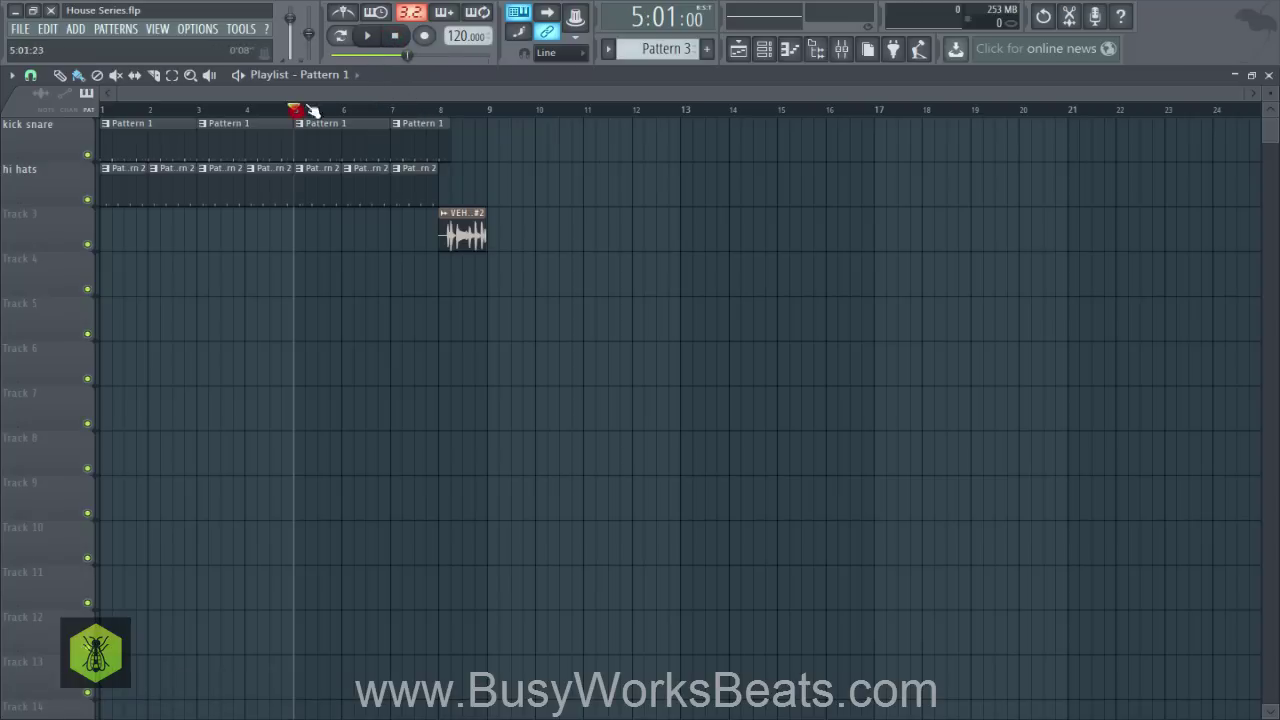
{"action": "key", "text": "space"}
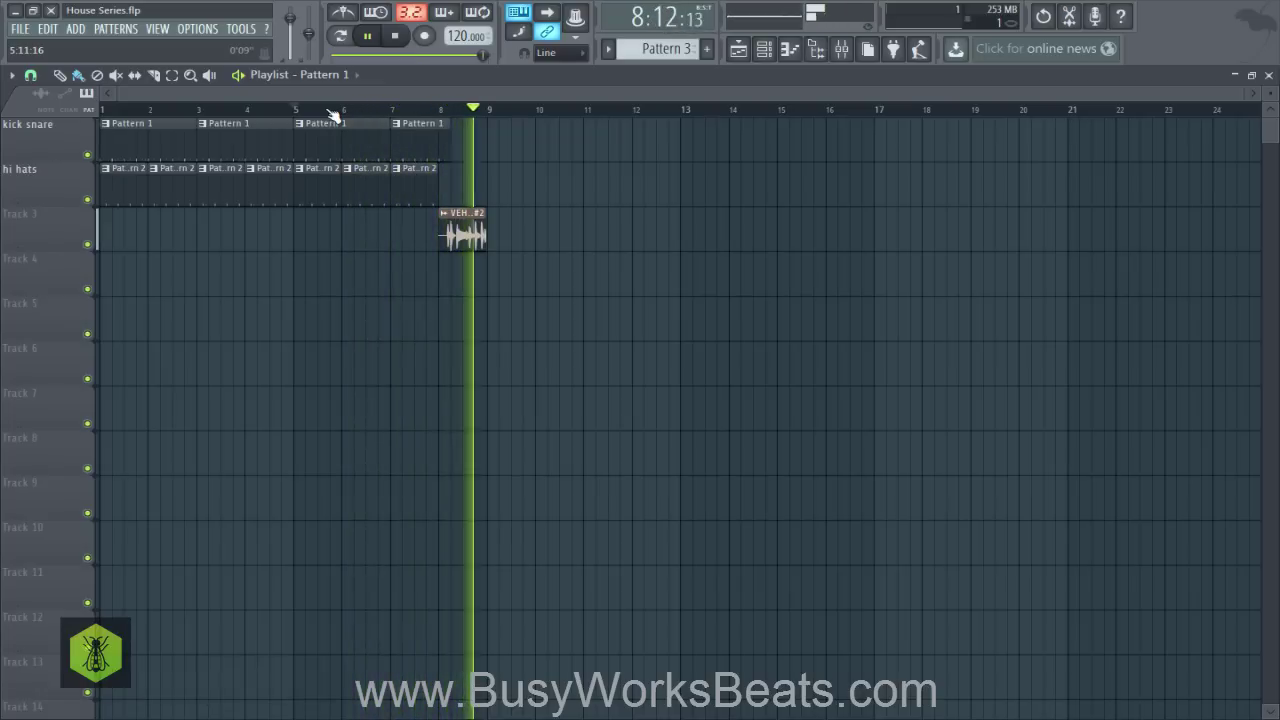
{"action": "key", "text": "space"}
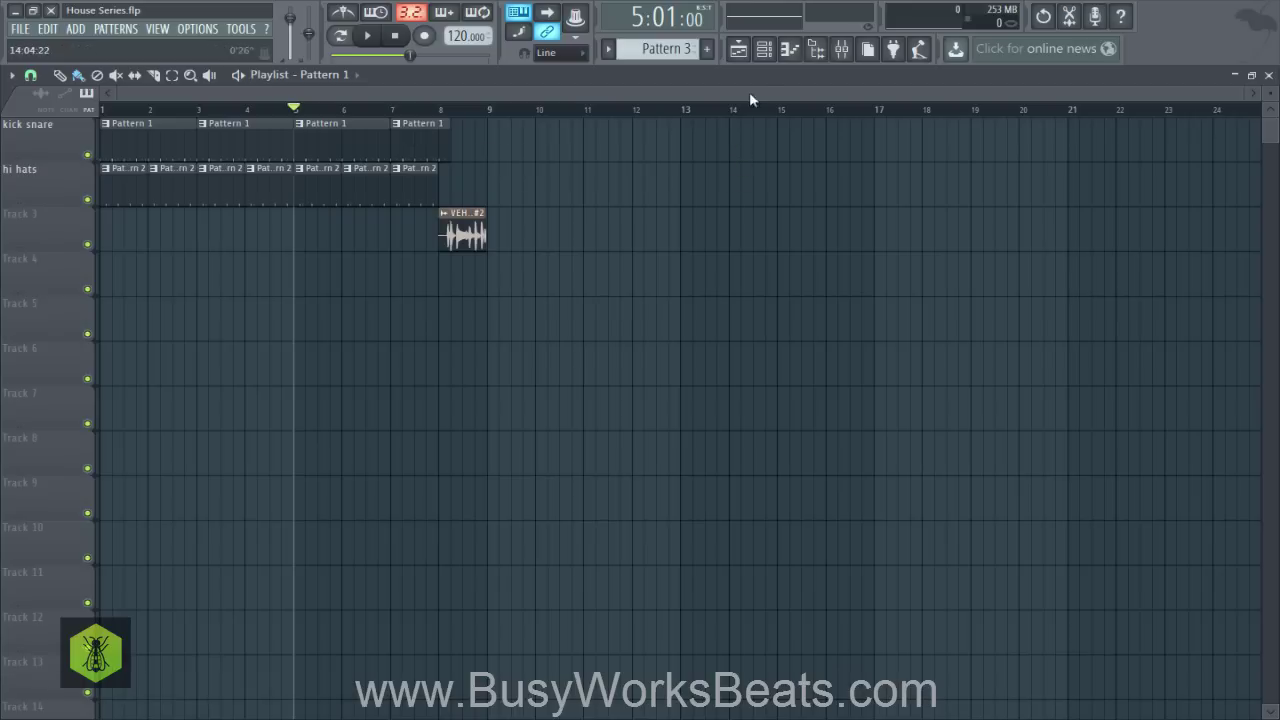
Load Fruity parametric EQ 2 into the first effect slot of the VEH2 Fill Ins - 08 #2 mixer track.
{"action": "left_click", "coordinate": [763, 48]}
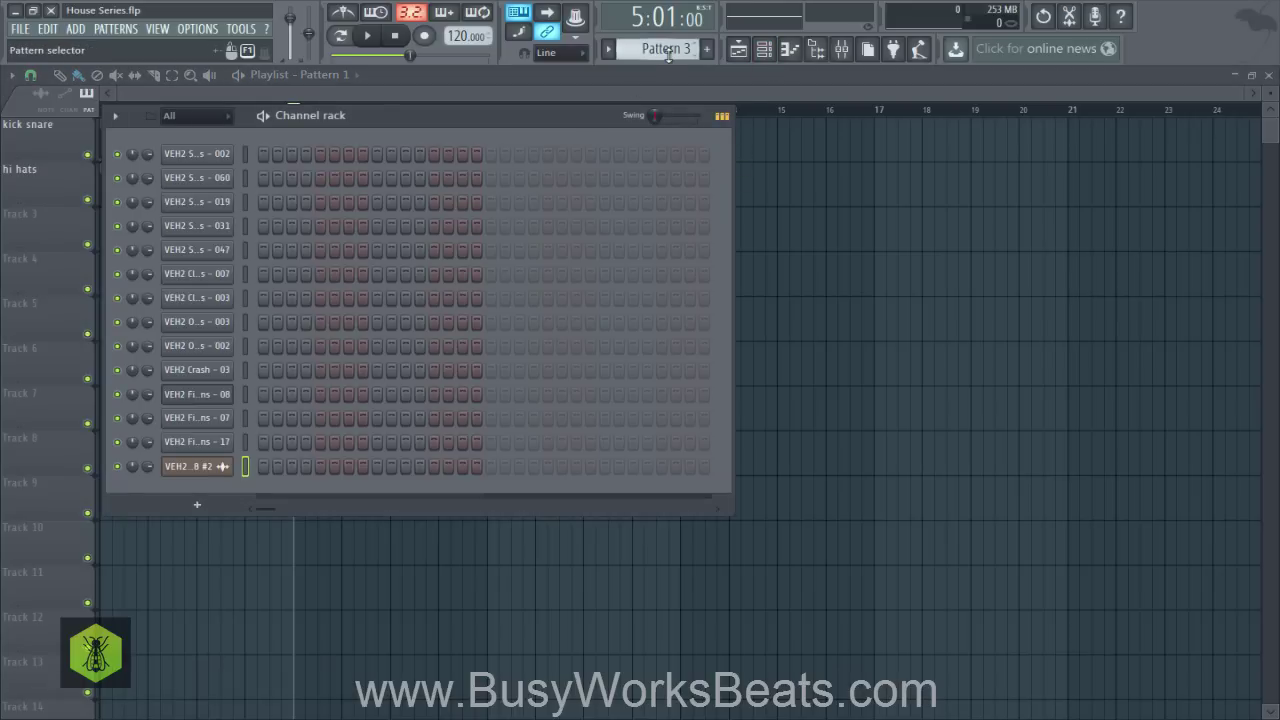
{"action": "left_click_drag", "start_coordinate": [668, 55], "coordinate": [667, 52]}
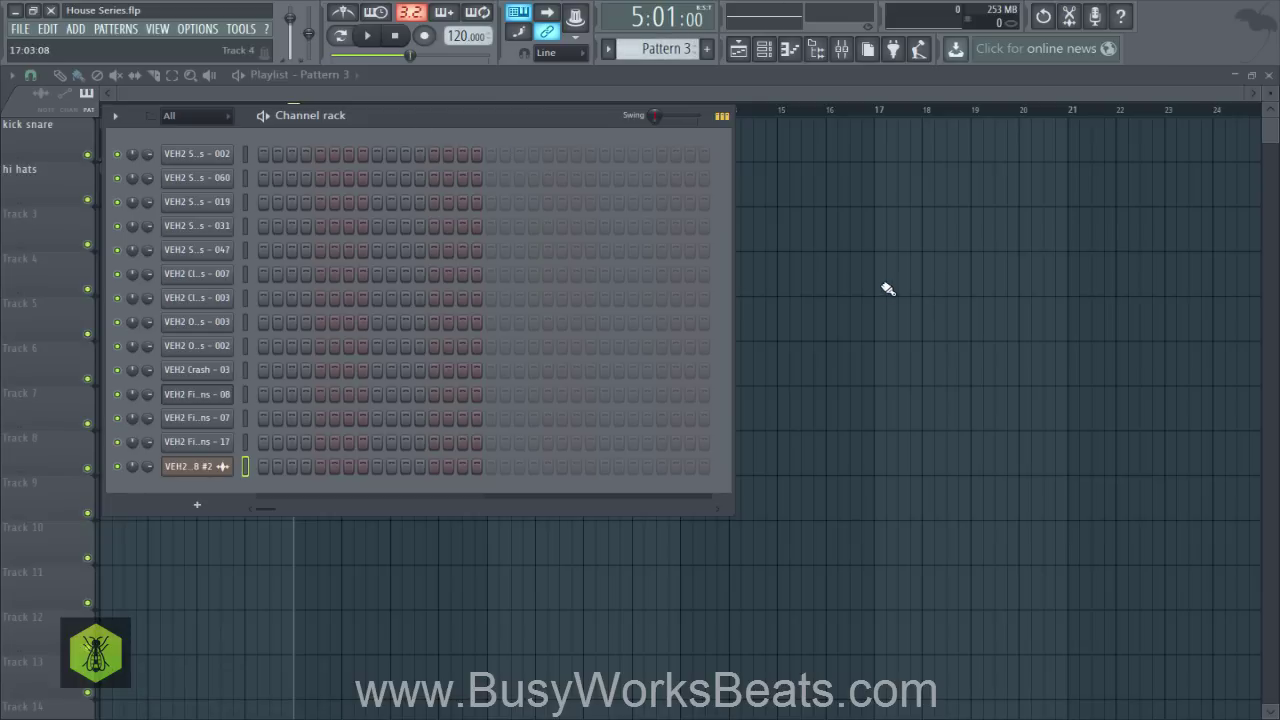
{"action": "left_click", "coordinate": [853, 57]}
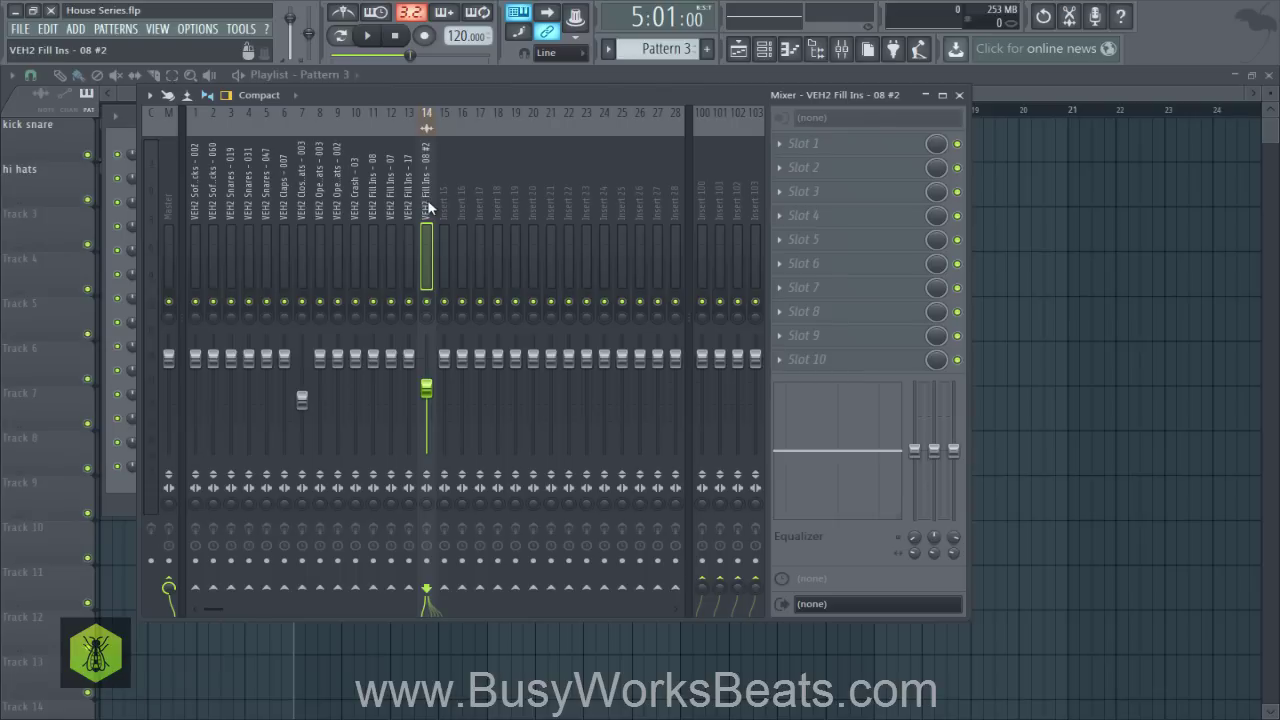
{"action": "left_click", "coordinate": [805, 145]}
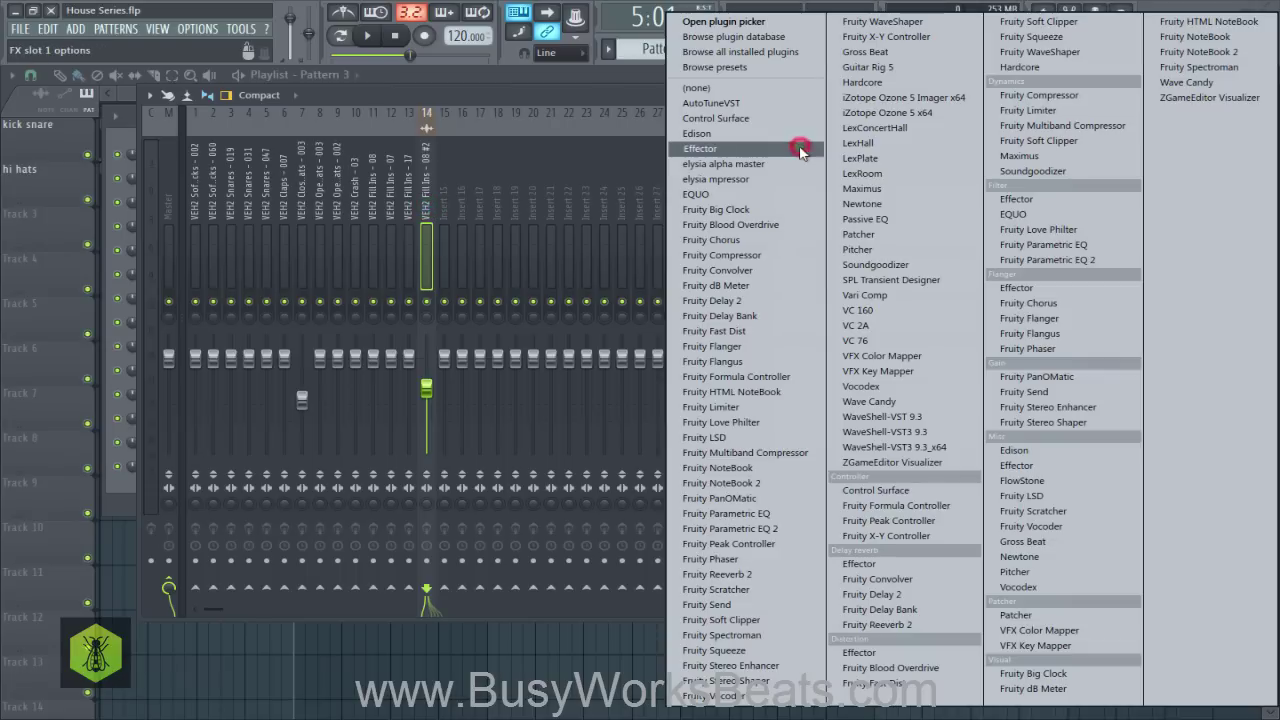
{"action": "left_click", "coordinate": [766, 529]}
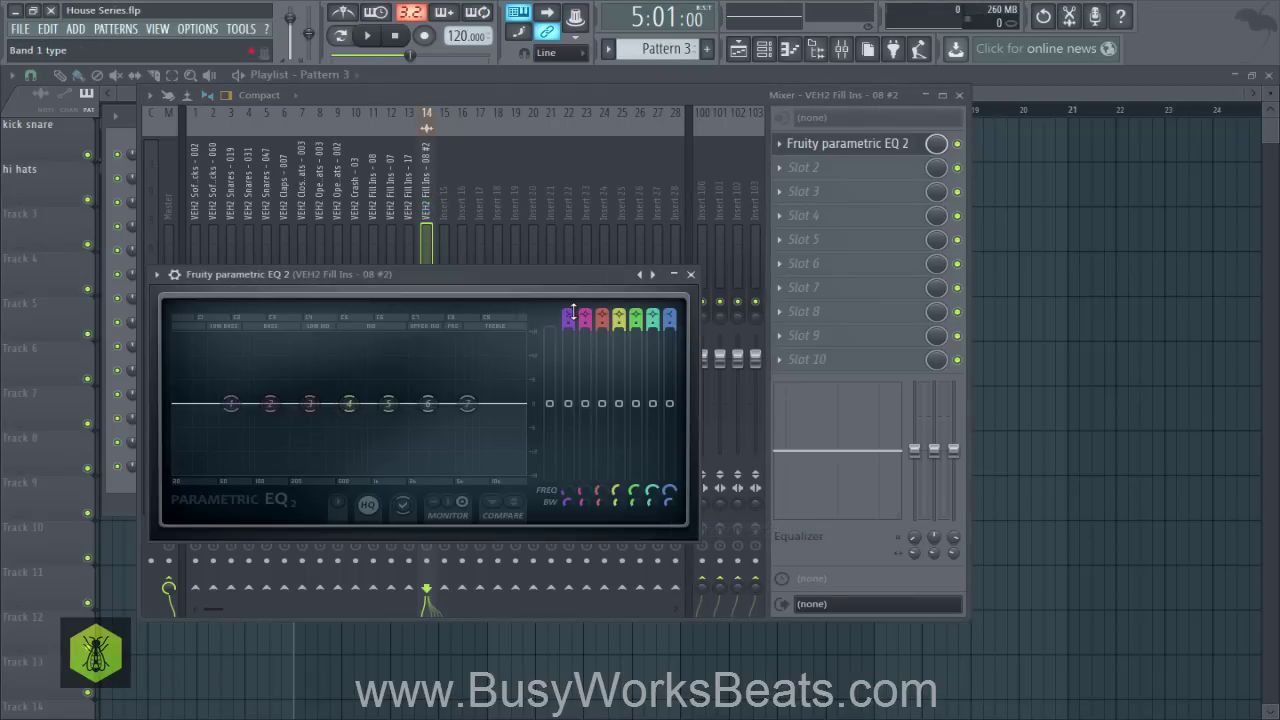
Make EQ band 1 a high-pass filter and adjust its cutoff frequency to thin the fill-in's low end.
{"action": "scroll", "coordinate": [570, 313], "scroll_direction": "up", "scroll_amount": 3}
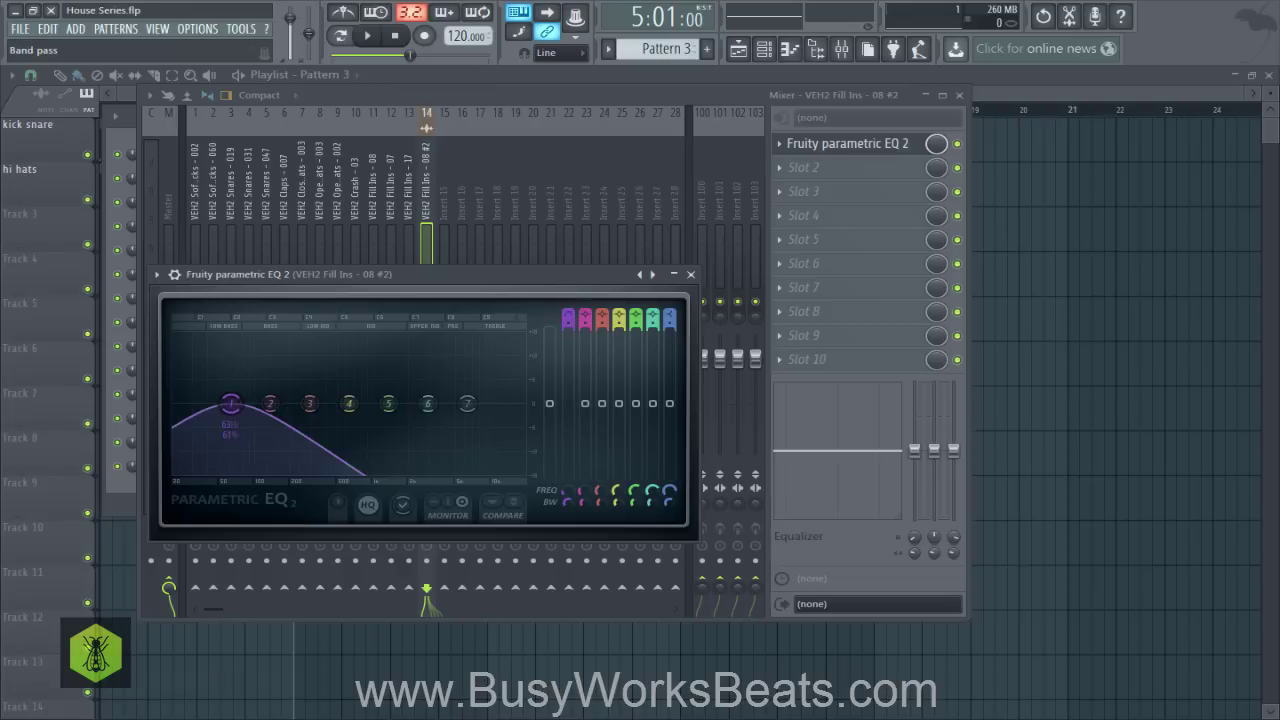
{"action": "scroll", "coordinate": [570, 313], "scroll_direction": "down", "scroll_amount": 1}
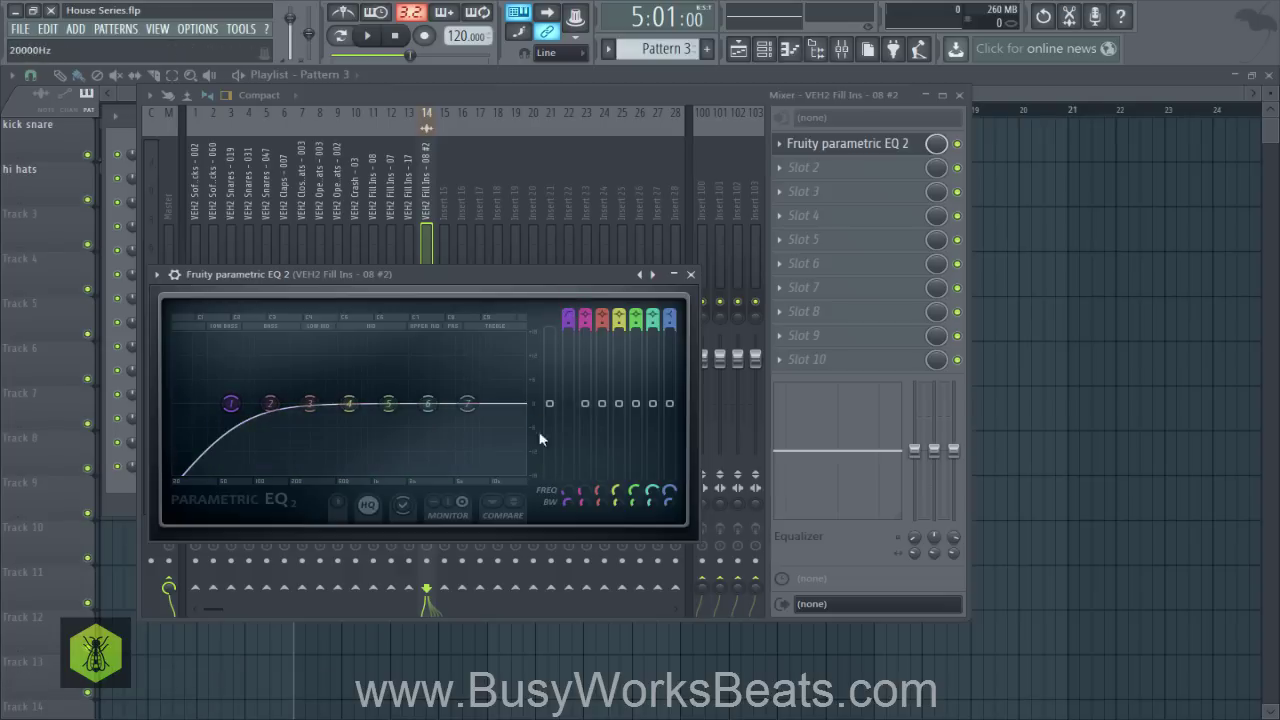
{"action": "scroll", "coordinate": [565, 485], "scroll_direction": "up", "scroll_amount": 8}
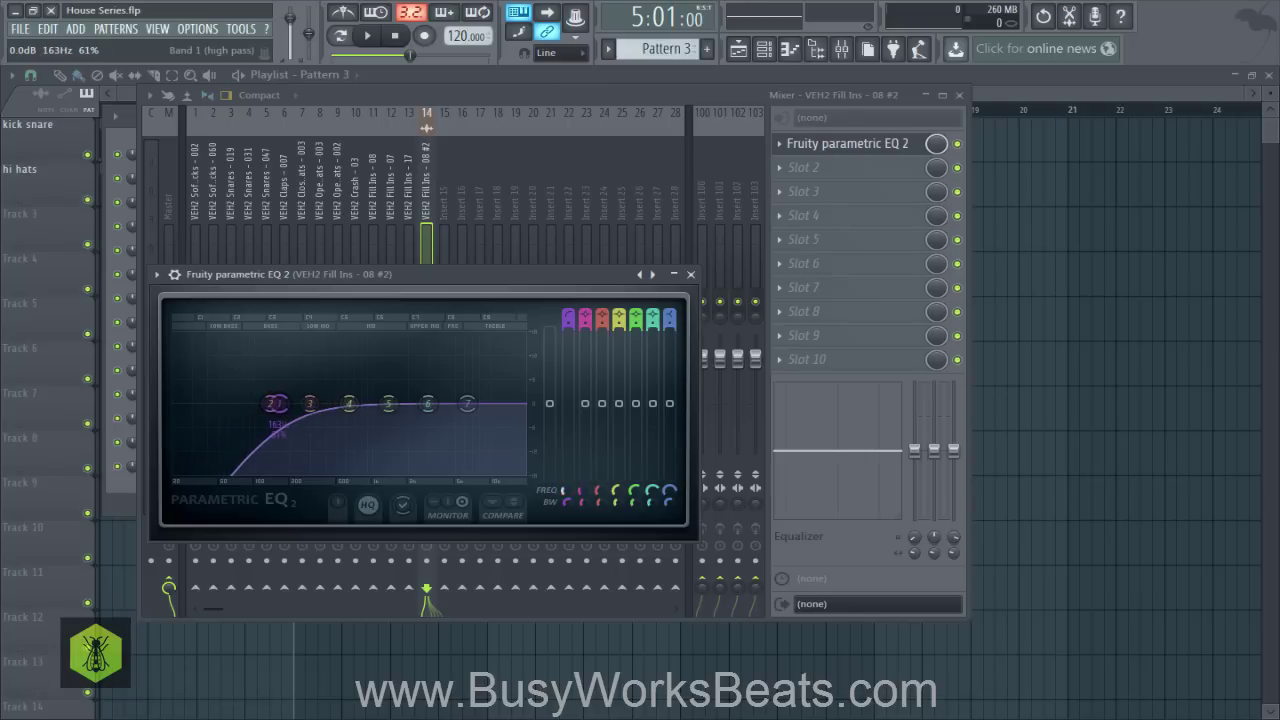
{"action": "scroll", "coordinate": [572, 493], "scroll_direction": "up", "scroll_amount": 3}
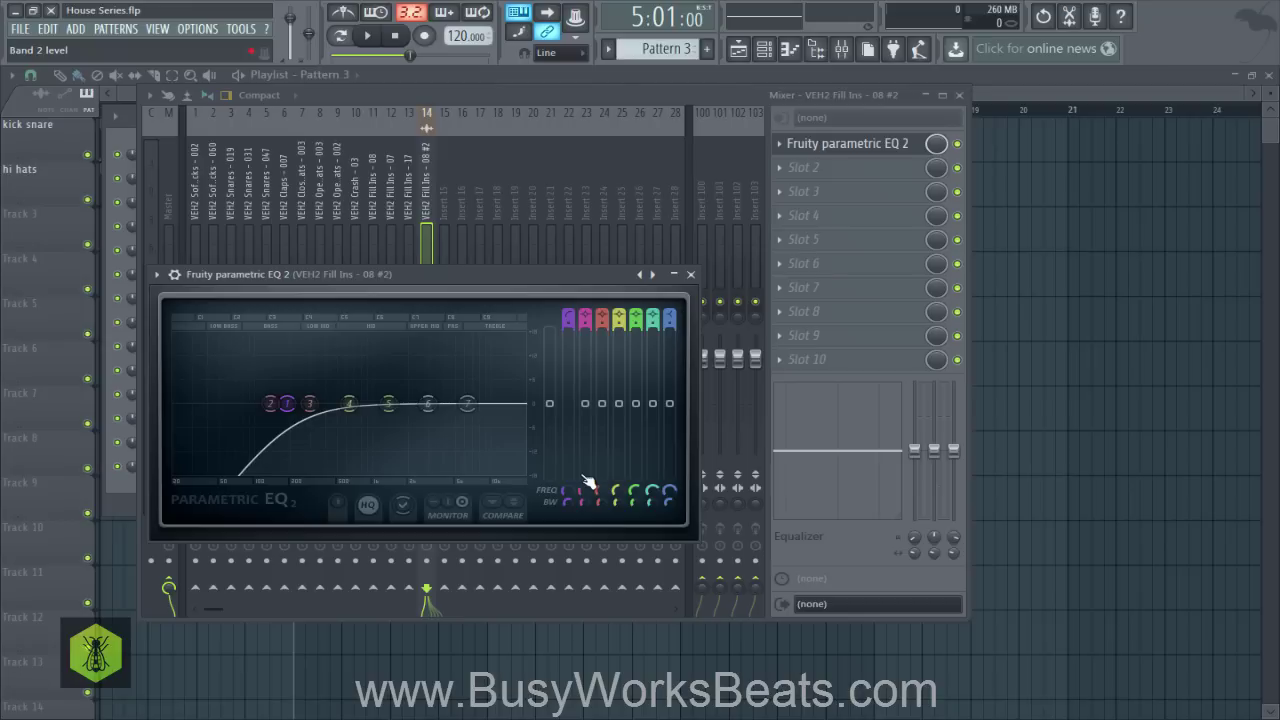
{"action": "left_click_drag", "start_coordinate": [565, 486], "coordinate": [566, 512]}
{"action": "key", "text": "space"}
{"action": "key", "text": "space"}
{"action": "key", "text": "F12"}
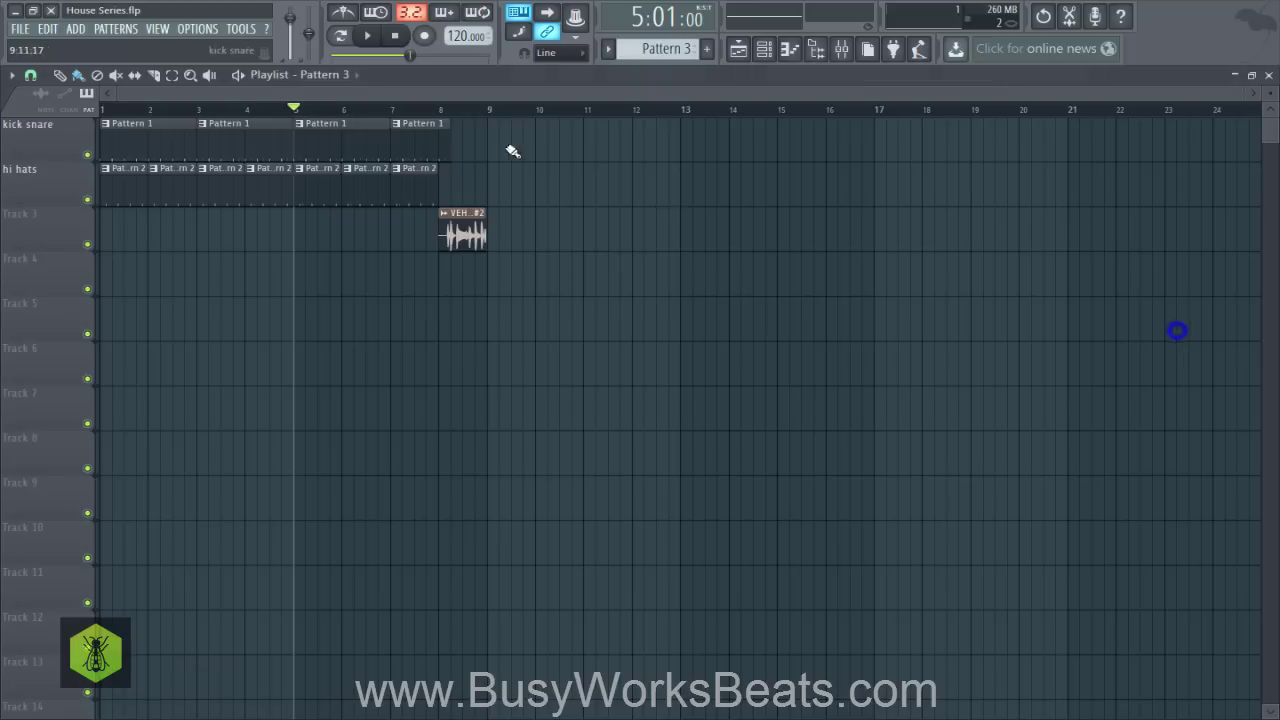
Play bars 7 and 8 as a selection and examine the fill-in's spectrum against the high-pass curve in its EQ.
{"action": "left_click_drag", "start_coordinate": [408, 118], "coordinate": [497, 114]}
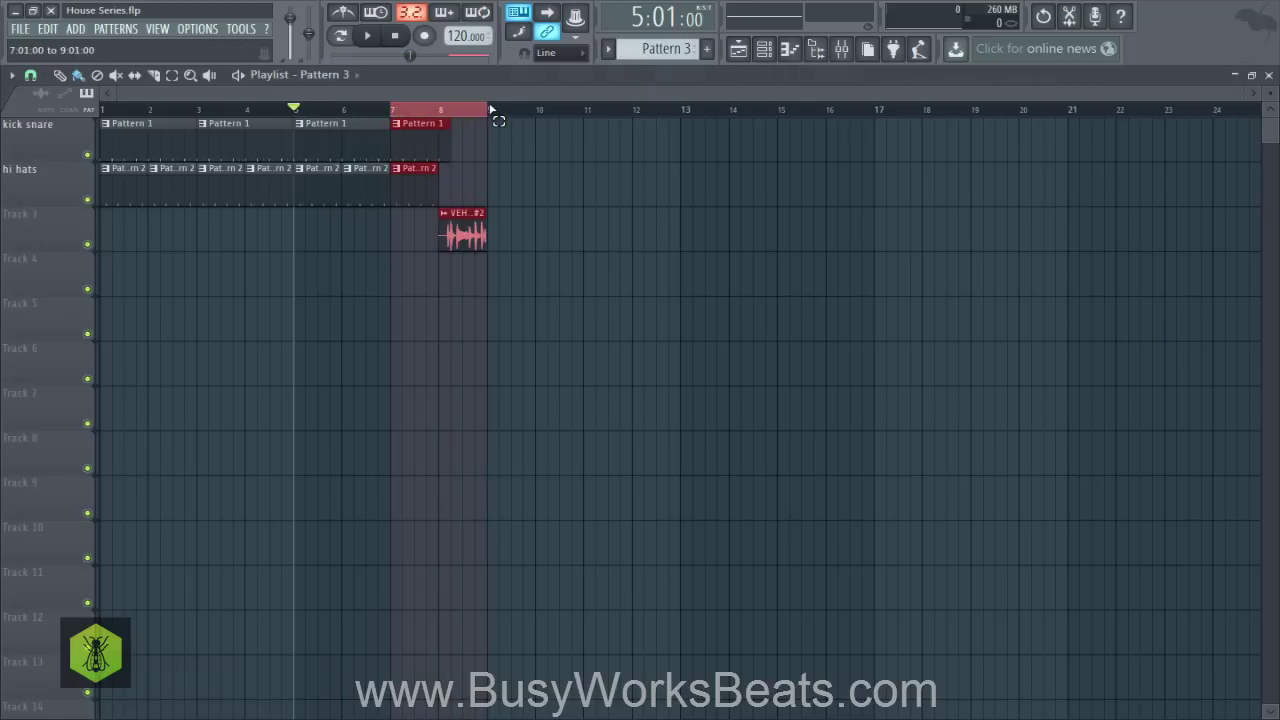
{"action": "key", "text": "space"}
{"action": "left_click", "coordinate": [840, 49]}
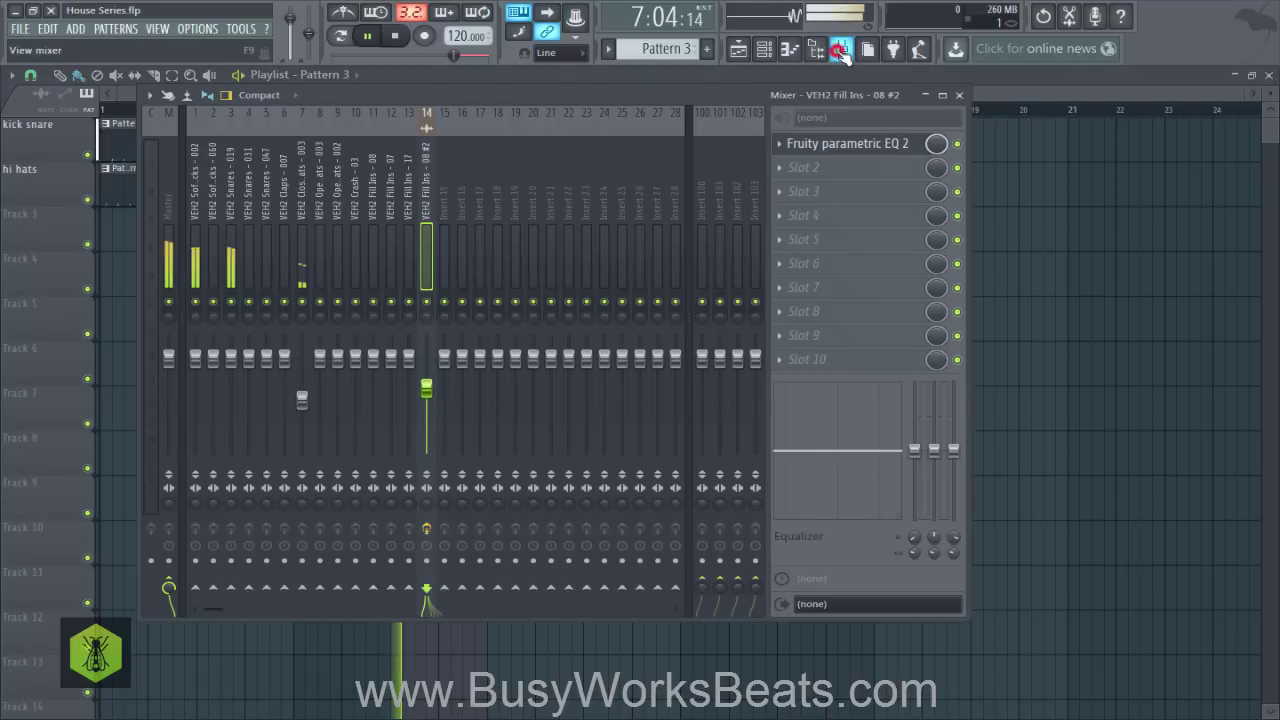
{"action": "left_click", "coordinate": [815, 147]}
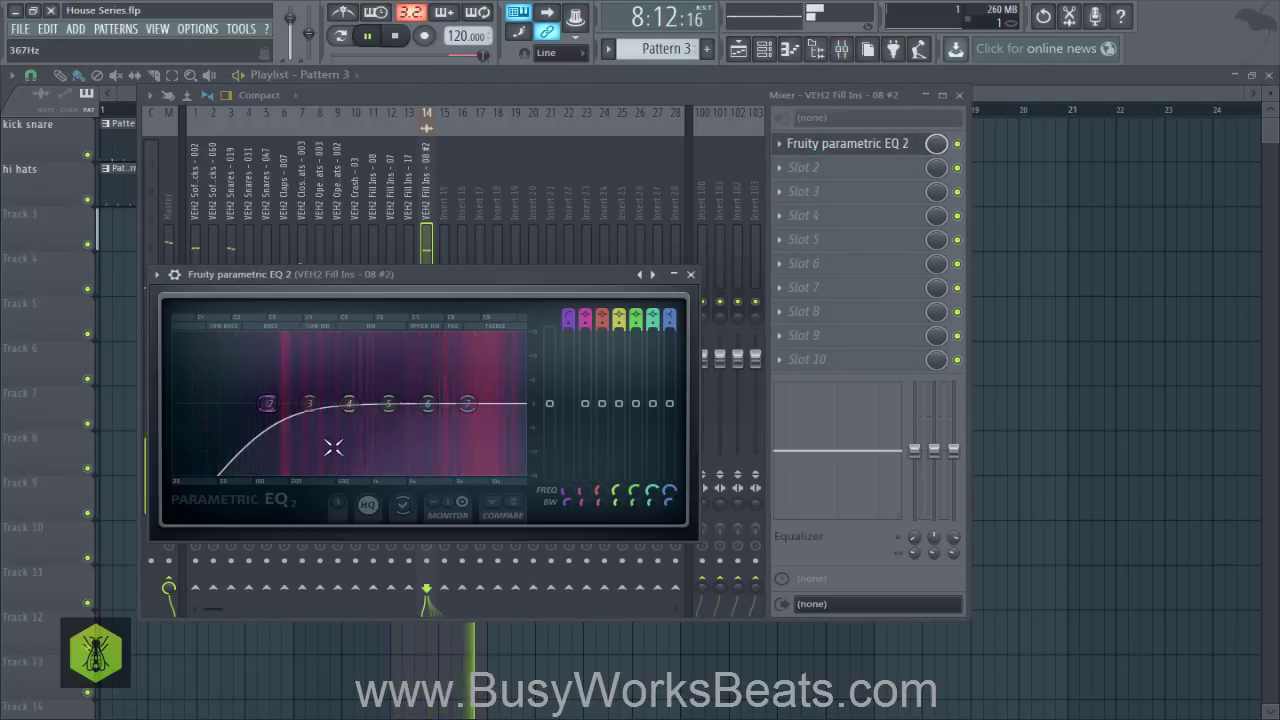
{"action": "key", "text": "space"}
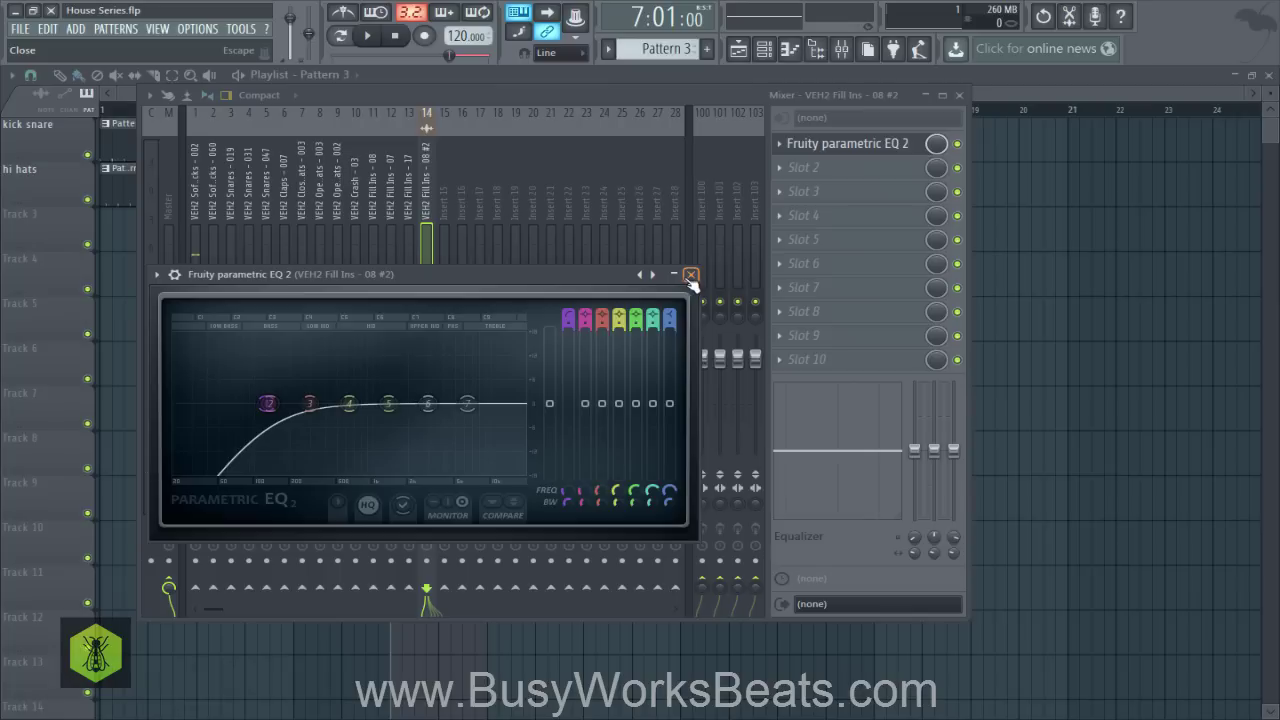
{"action": "left_click", "coordinate": [691, 276]}
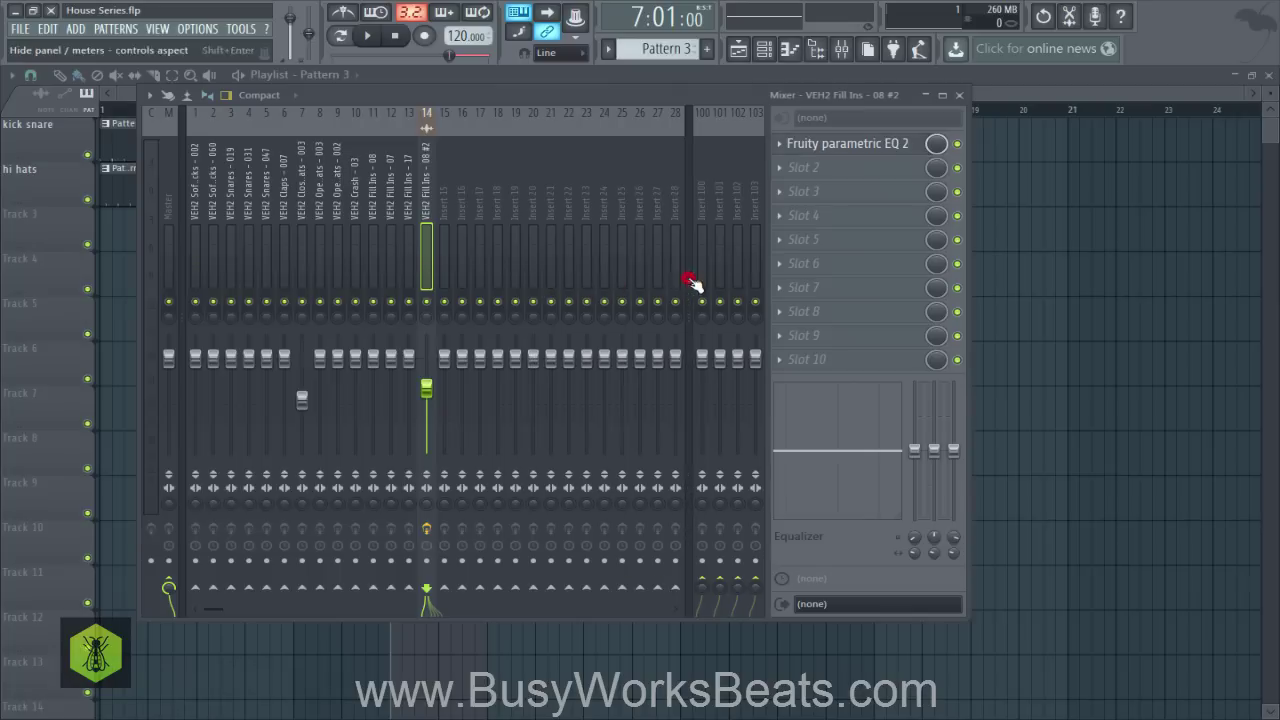
{"action": "left_click", "coordinate": [958, 96]}
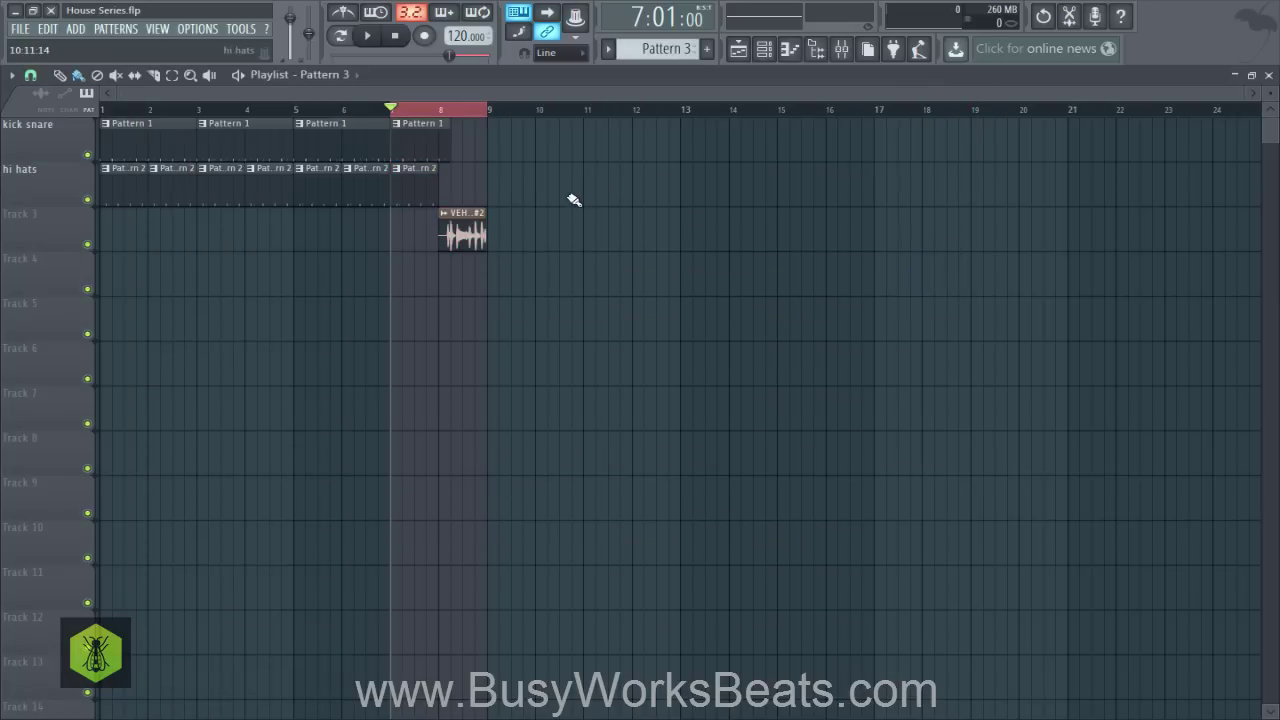
{"action": "left_click", "coordinate": [469, 111]}
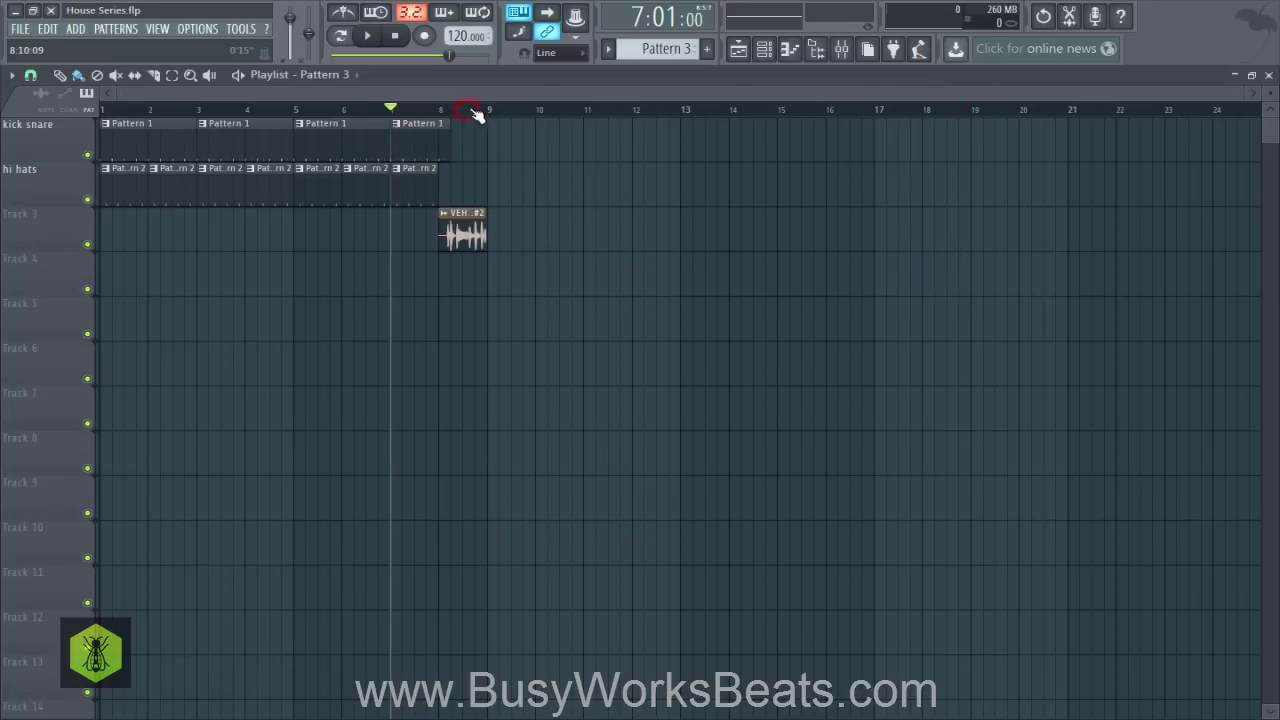
Audition the VEH2 Fill Ins 17 and 07 samples in the channel rack.
{"action": "left_click", "coordinate": [763, 48]}
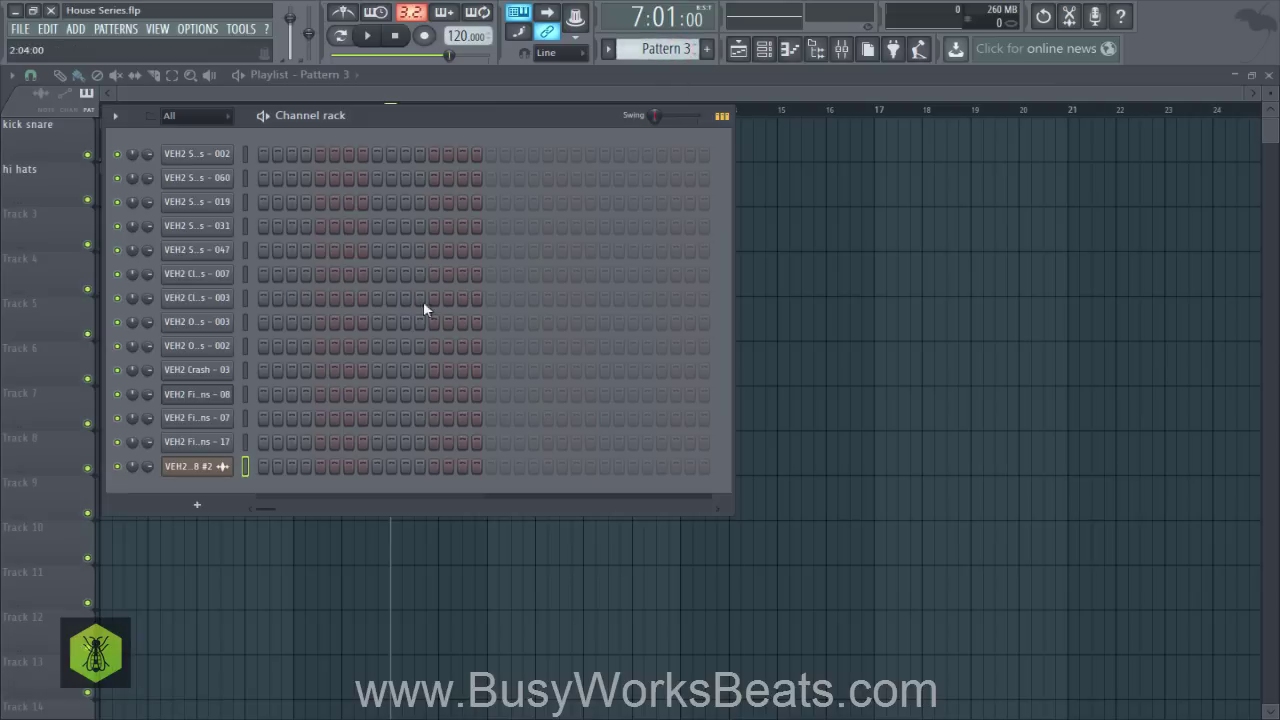
{"action": "left_click", "coordinate": [197, 441]}
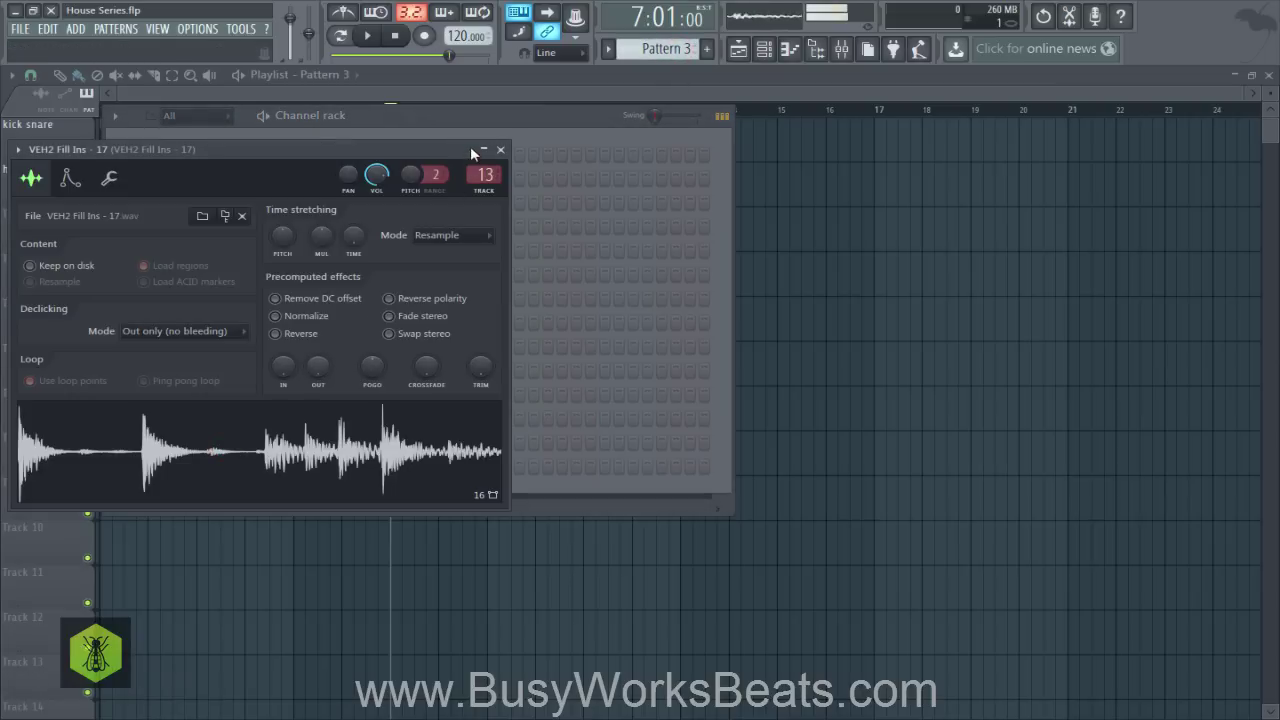
{"action": "left_click", "coordinate": [501, 150]}
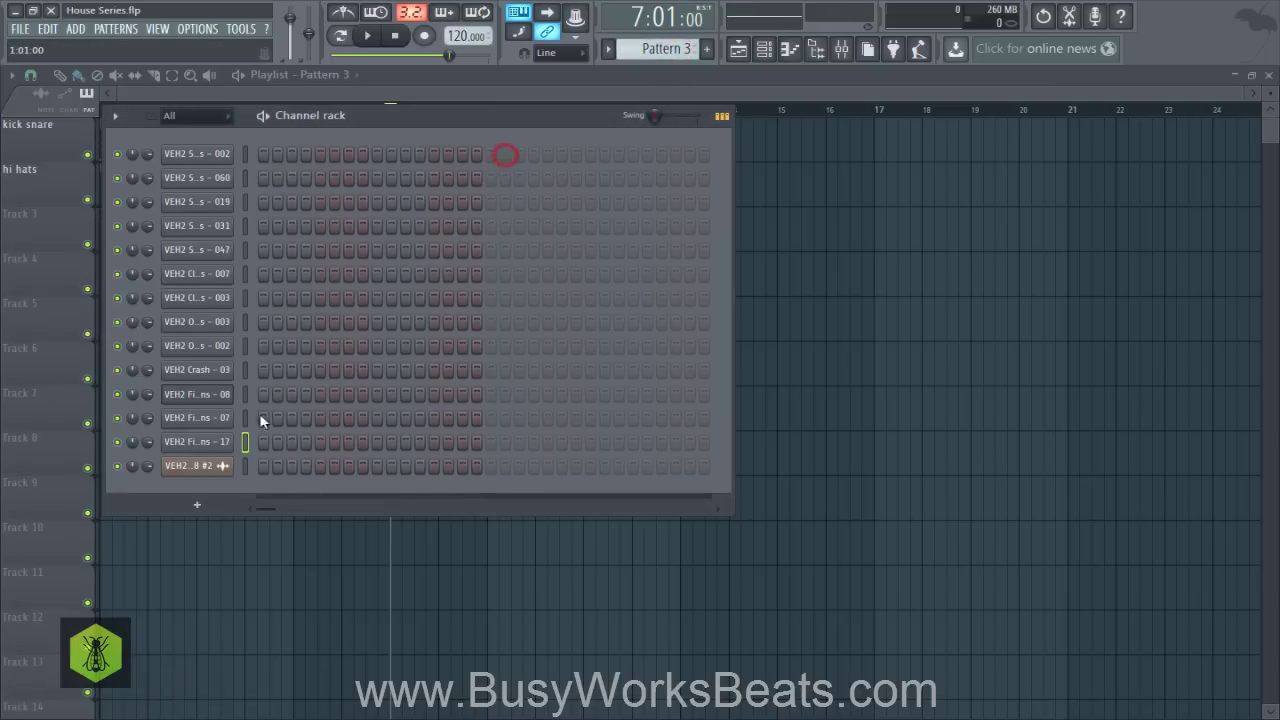
{"action": "left_click", "coordinate": [245, 418]}
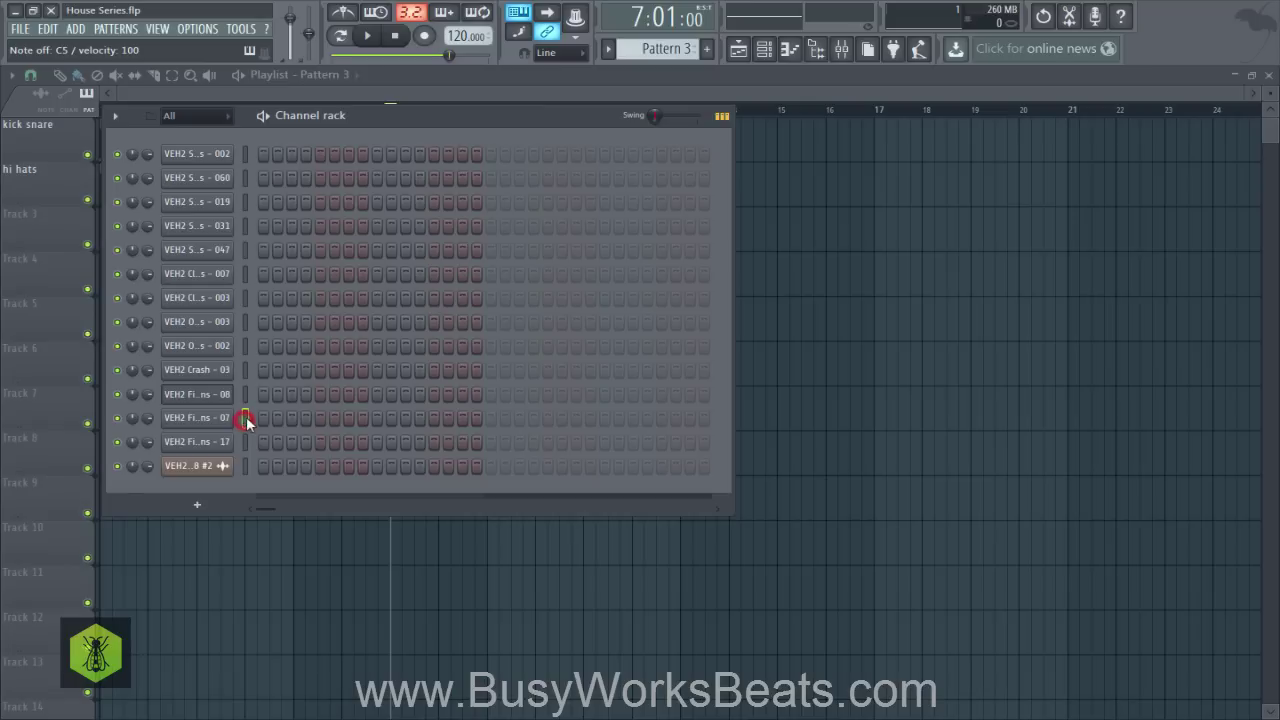
{"action": "left_click", "coordinate": [396, 38]}
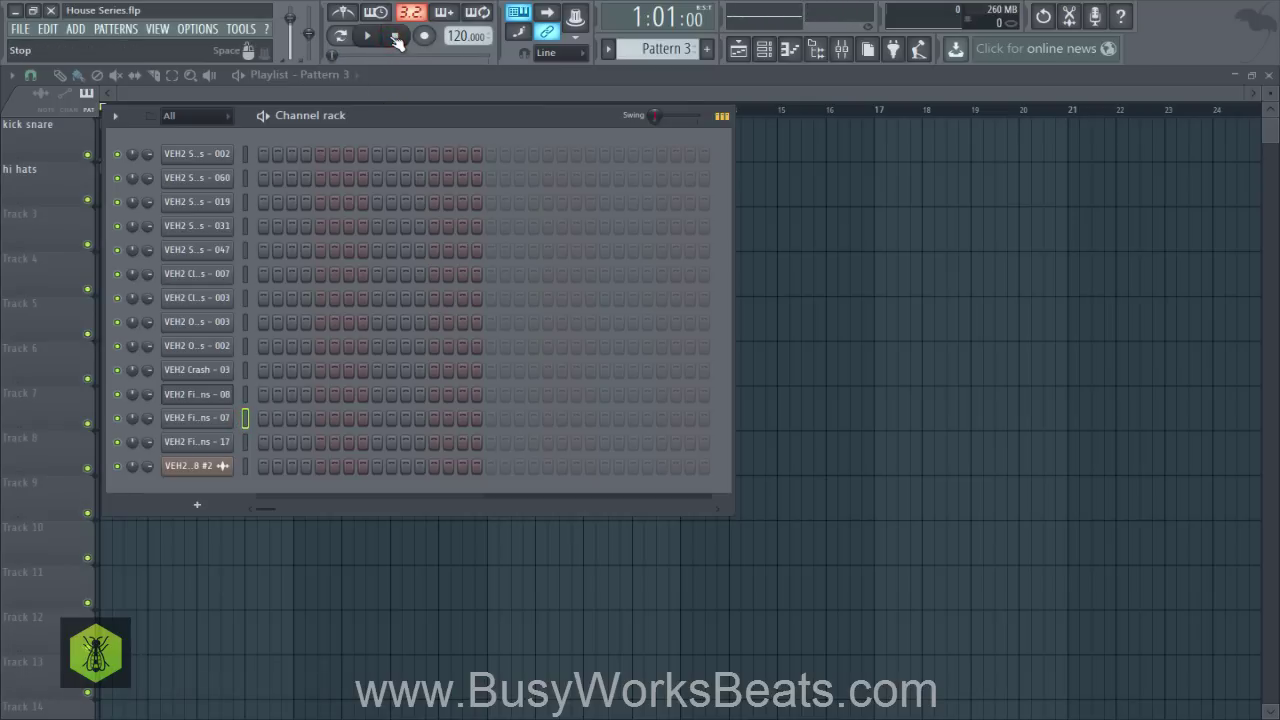
{"action": "left_click", "coordinate": [966, 266]}
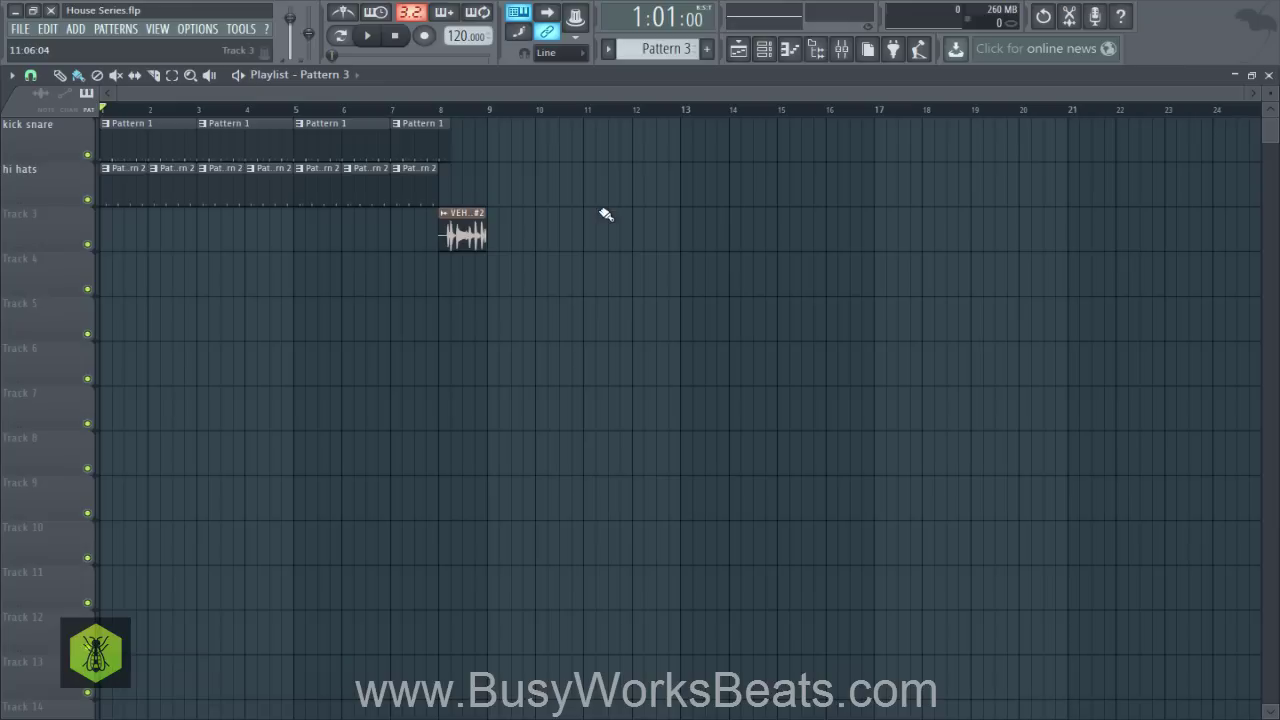
{"action": "left_click", "coordinate": [764, 50]}
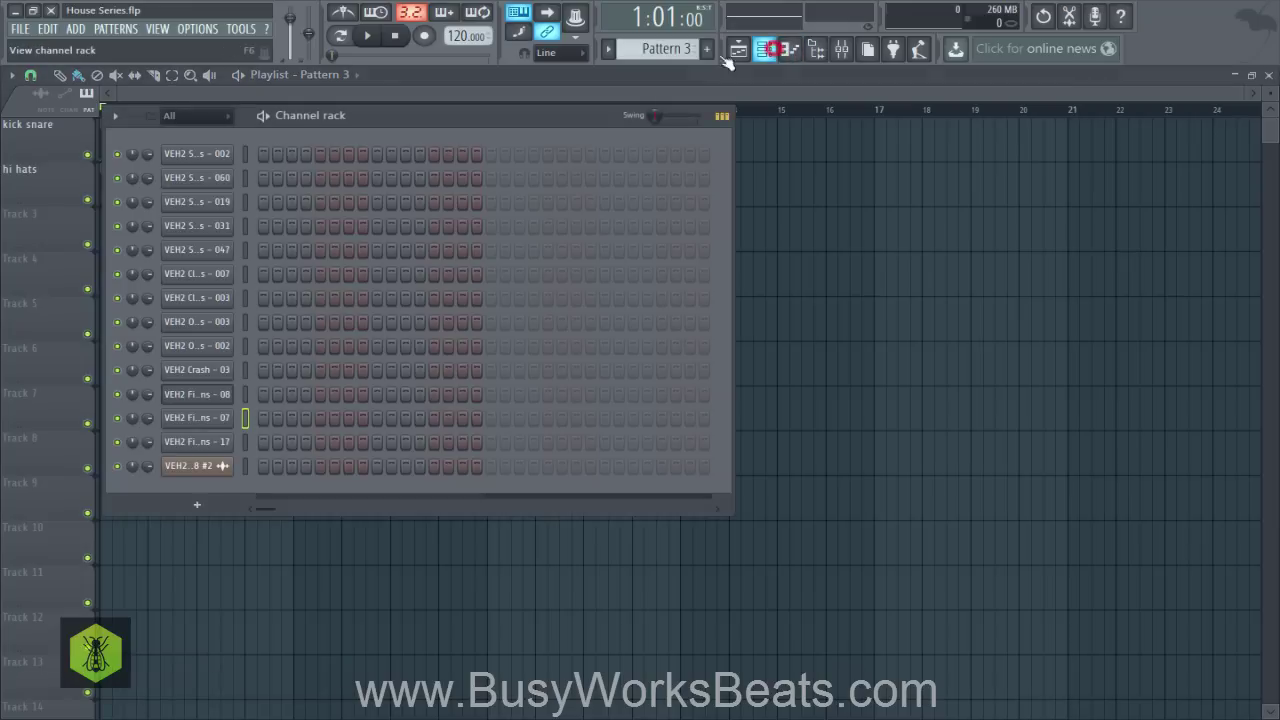
{"action": "scroll", "coordinate": [686, 48], "scroll_direction": "up", "scroll_amount": 1}
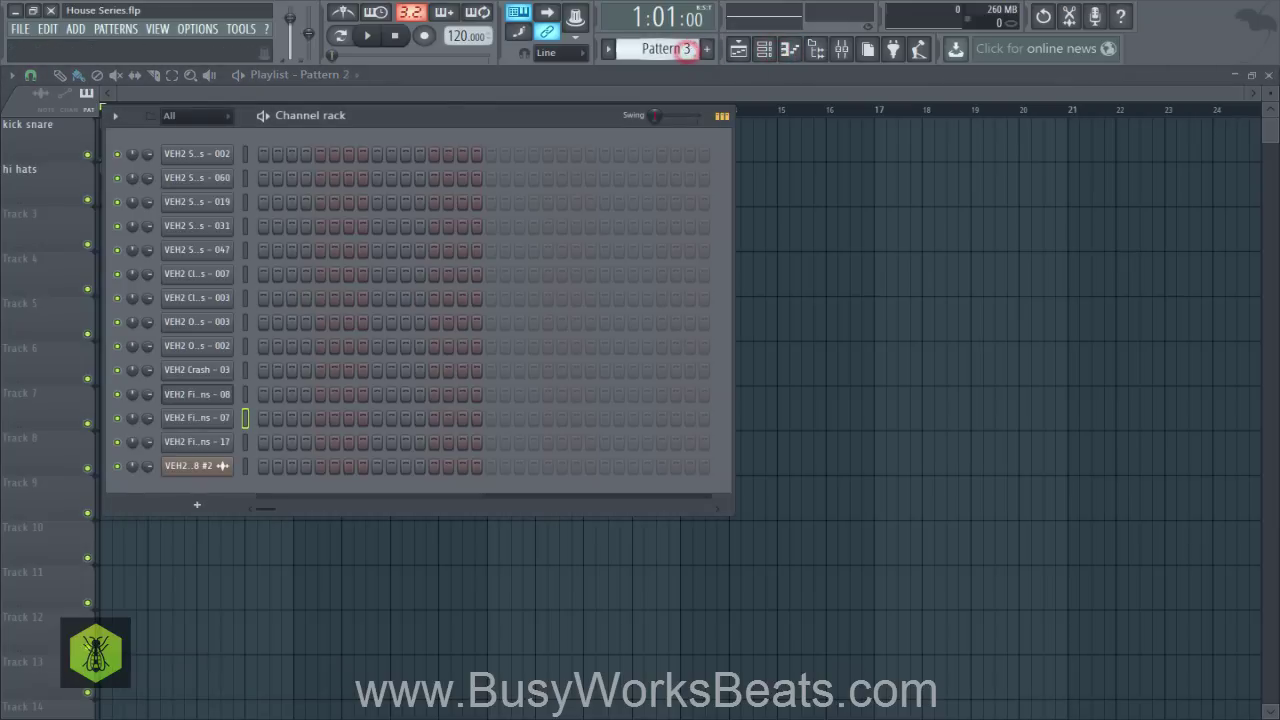
{"action": "scroll", "coordinate": [660, 48], "scroll_direction": "down", "scroll_amount": 1}
{"action": "left_click", "coordinate": [892, 226]}
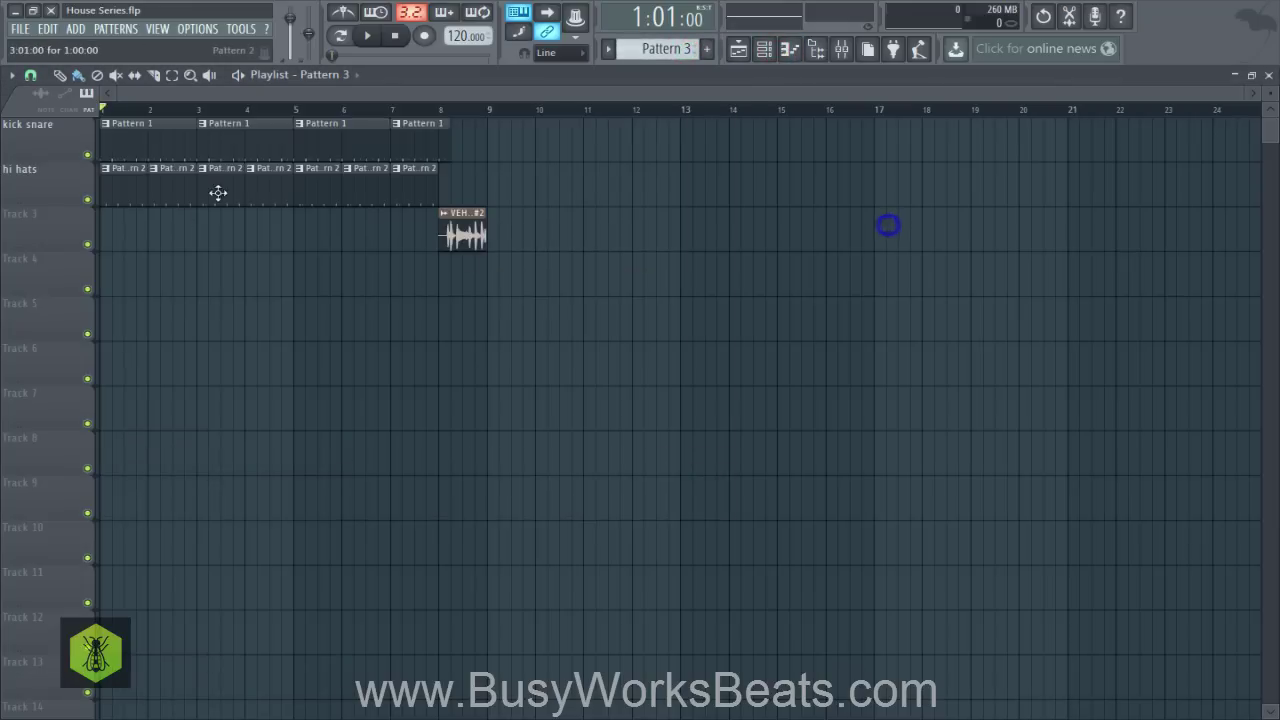
Rename playlist Track 3, which holds the fill-in clip, as "fill".
{"action": "right_click", "coordinate": [70, 238]}
{"action": "left_click", "coordinate": [76, 217]}
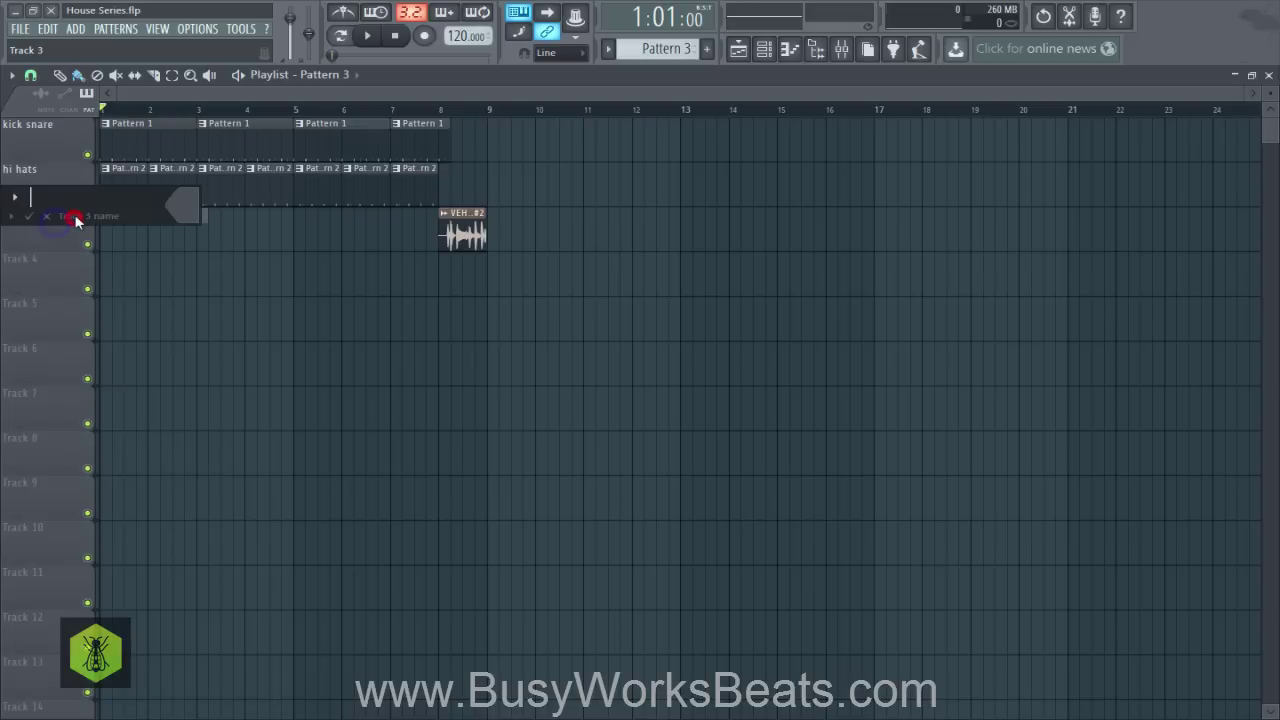
{"action": "type", "text": "fill"}
{"action": "key", "text": "Return"}
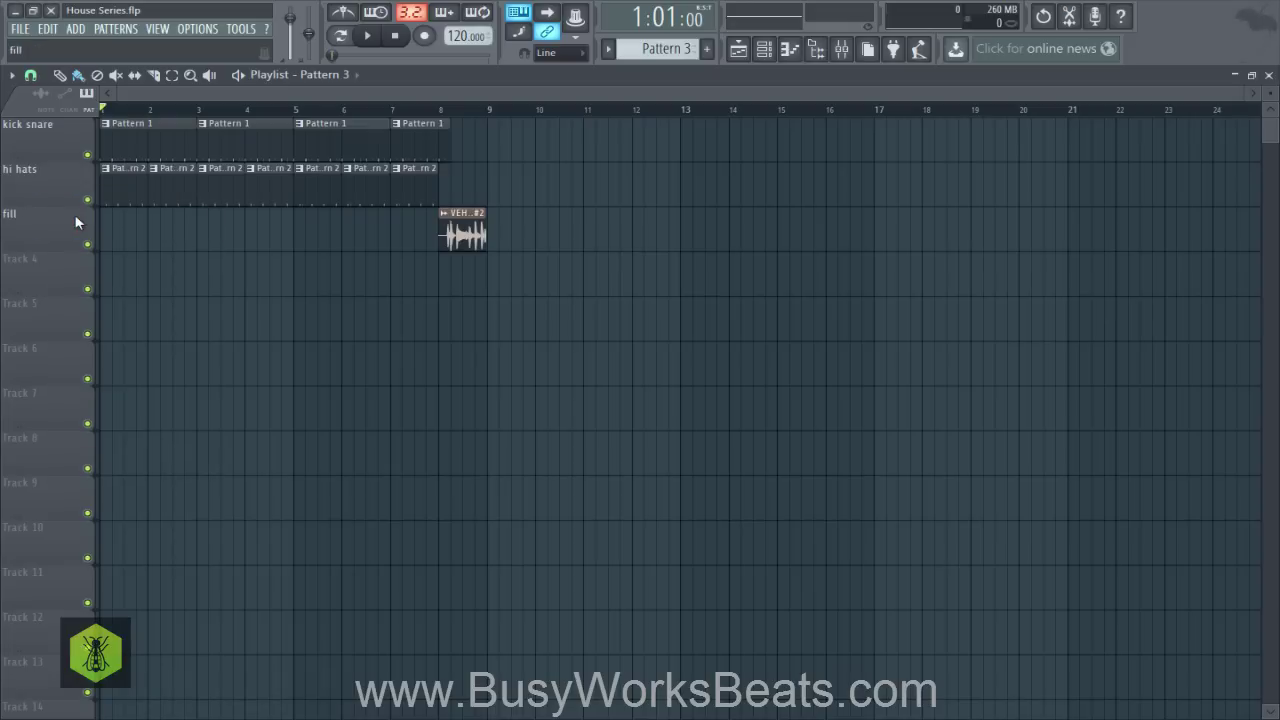
Open the name of playlist Track 4 for editing and enter "per" as its beginning.
{"action": "right_click", "coordinate": [40, 258]}
{"action": "left_click", "coordinate": [50, 261]}
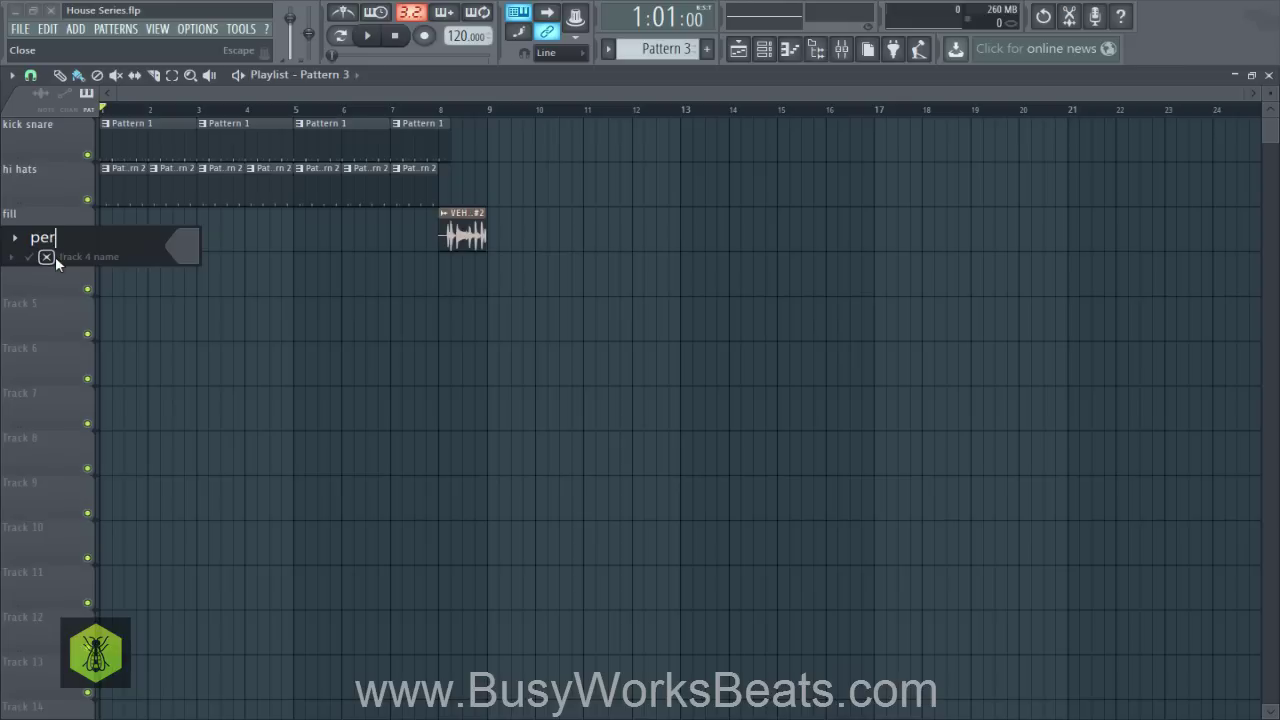
Name Track 4 in the playlist "percussion".
{"action": "type", "text": "percussion"}
{"action": "key", "text": "Return"}
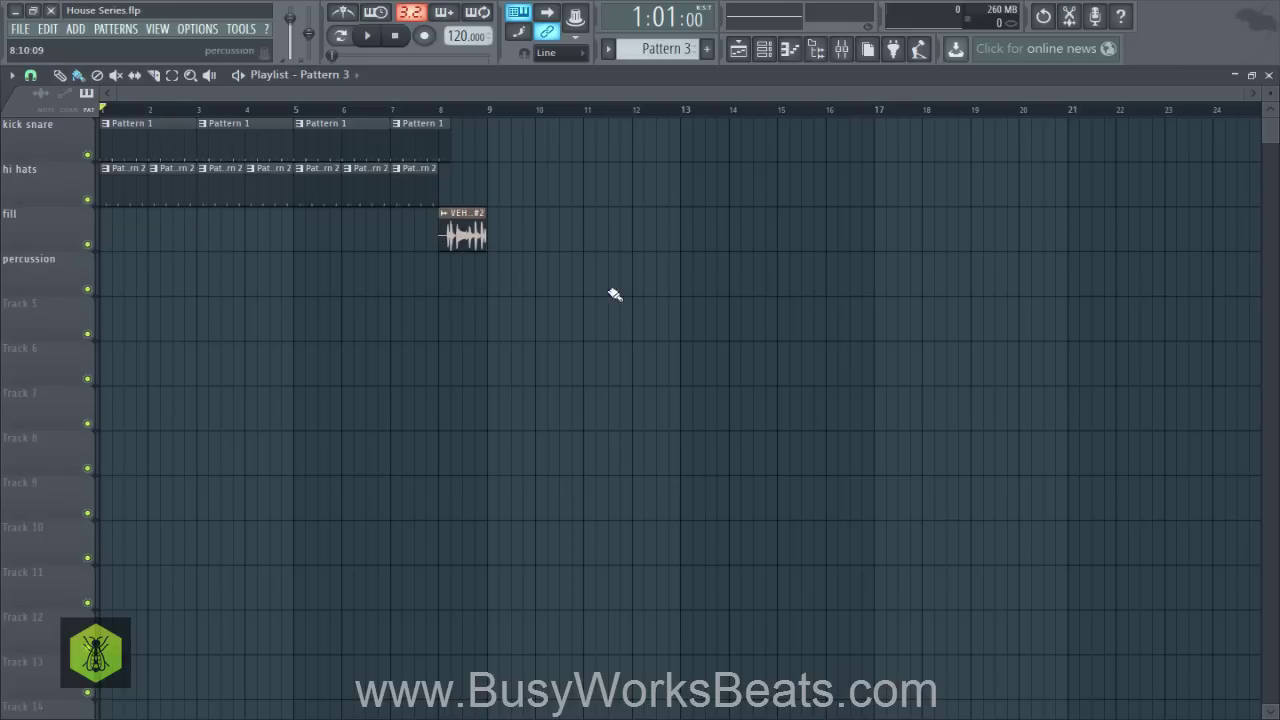
Audition the one-shot sounds from VEH2 S..s - 047 through VEH2 Crash - 03 in the channel rack.
{"action": "left_click", "coordinate": [765, 48]}
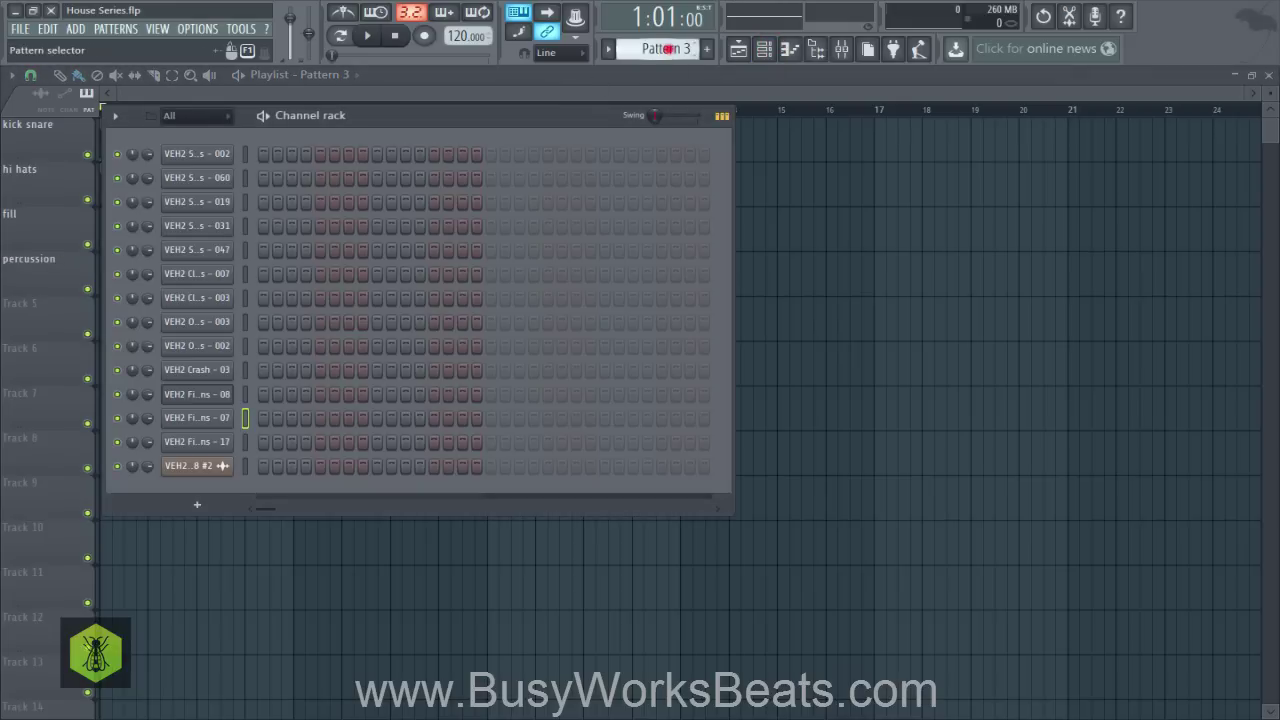
{"action": "left_click_drag", "start_coordinate": [666, 49], "coordinate": [666, 49]}
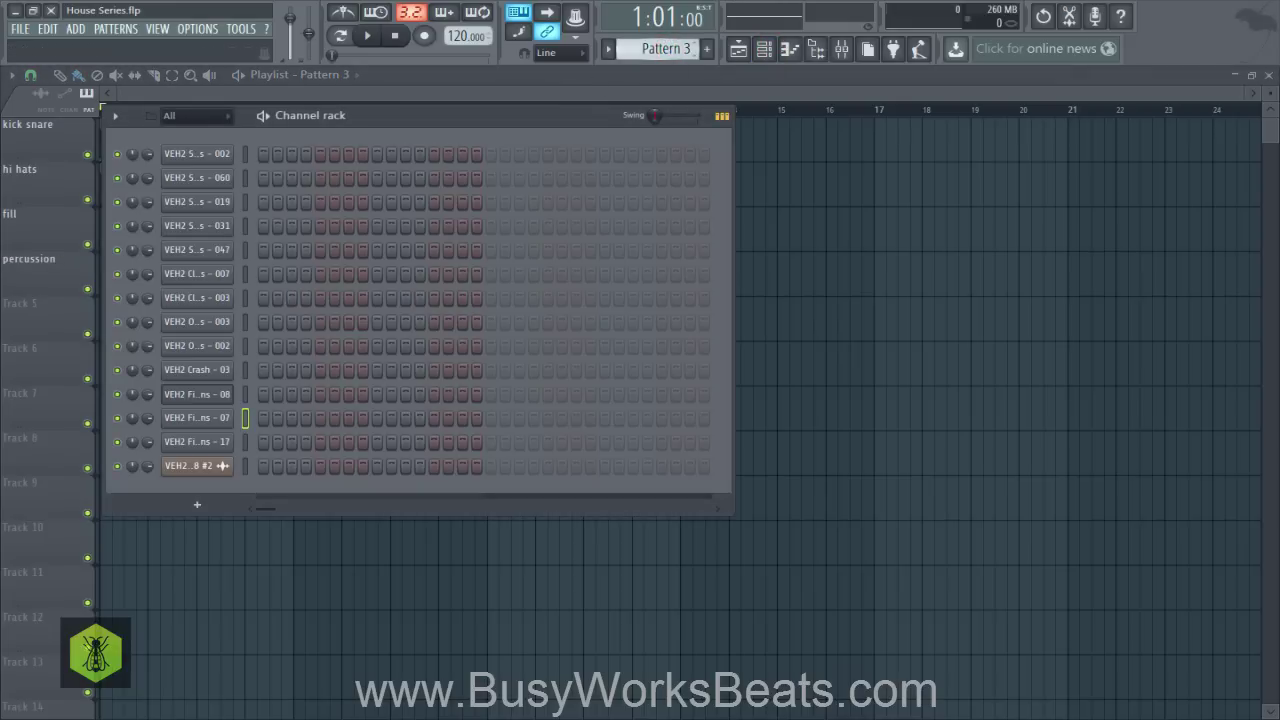
{"action": "left_click", "coordinate": [246, 322]}
{"action": "left_click", "coordinate": [246, 297]}
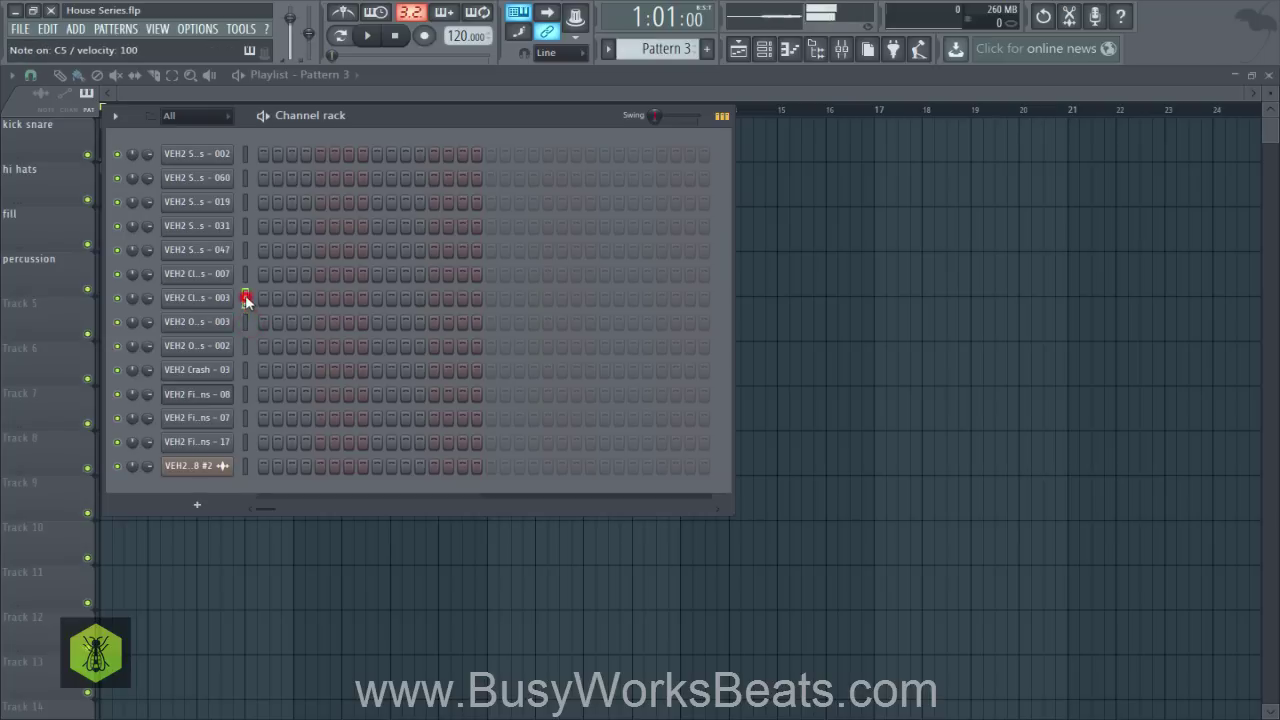
{"action": "left_click", "coordinate": [246, 318]}
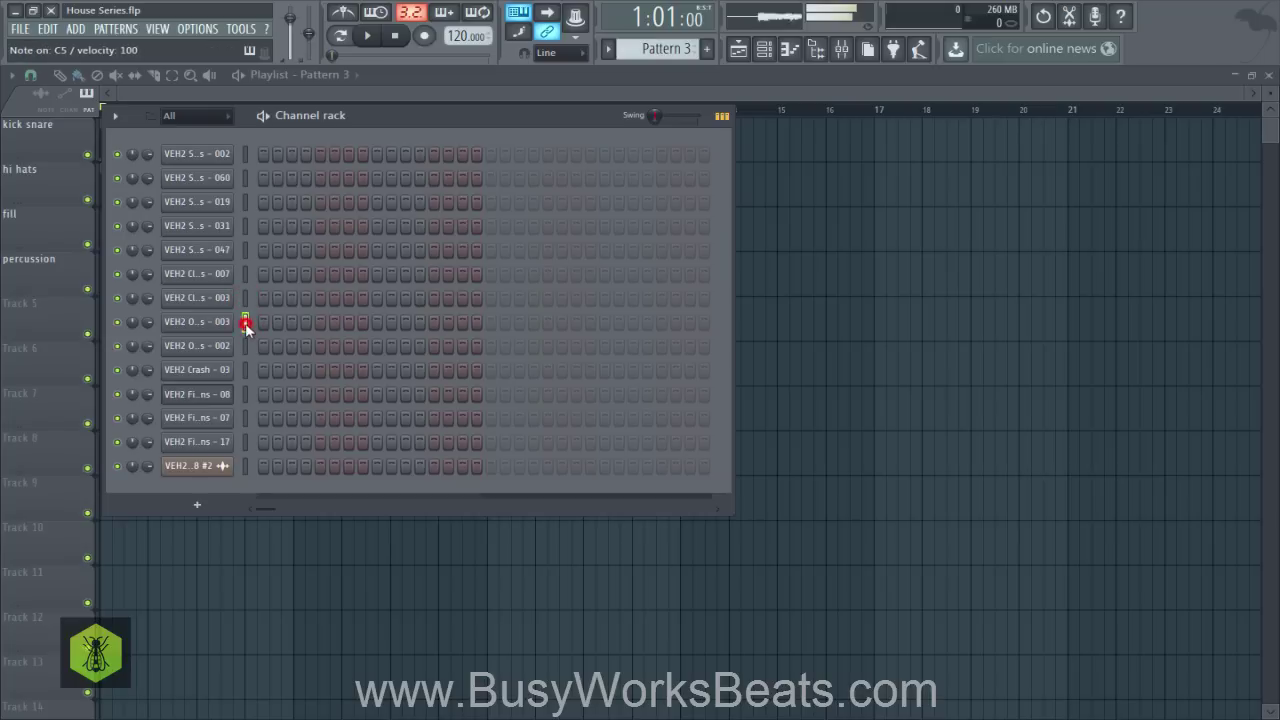
{"action": "left_click", "coordinate": [246, 345]}
{"action": "left_click", "coordinate": [246, 369]}
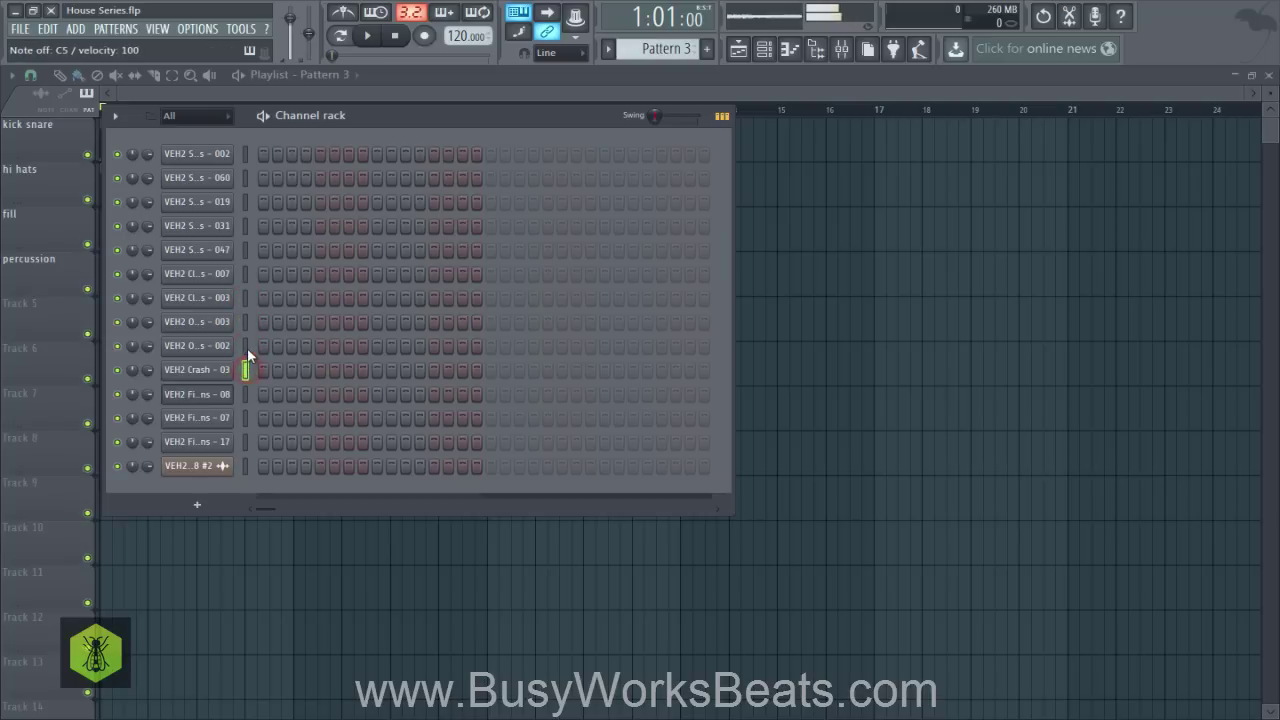
{"action": "left_click", "coordinate": [246, 274]}
{"action": "left_click", "coordinate": [246, 250]}
{"action": "left_click", "coordinate": [246, 274]}
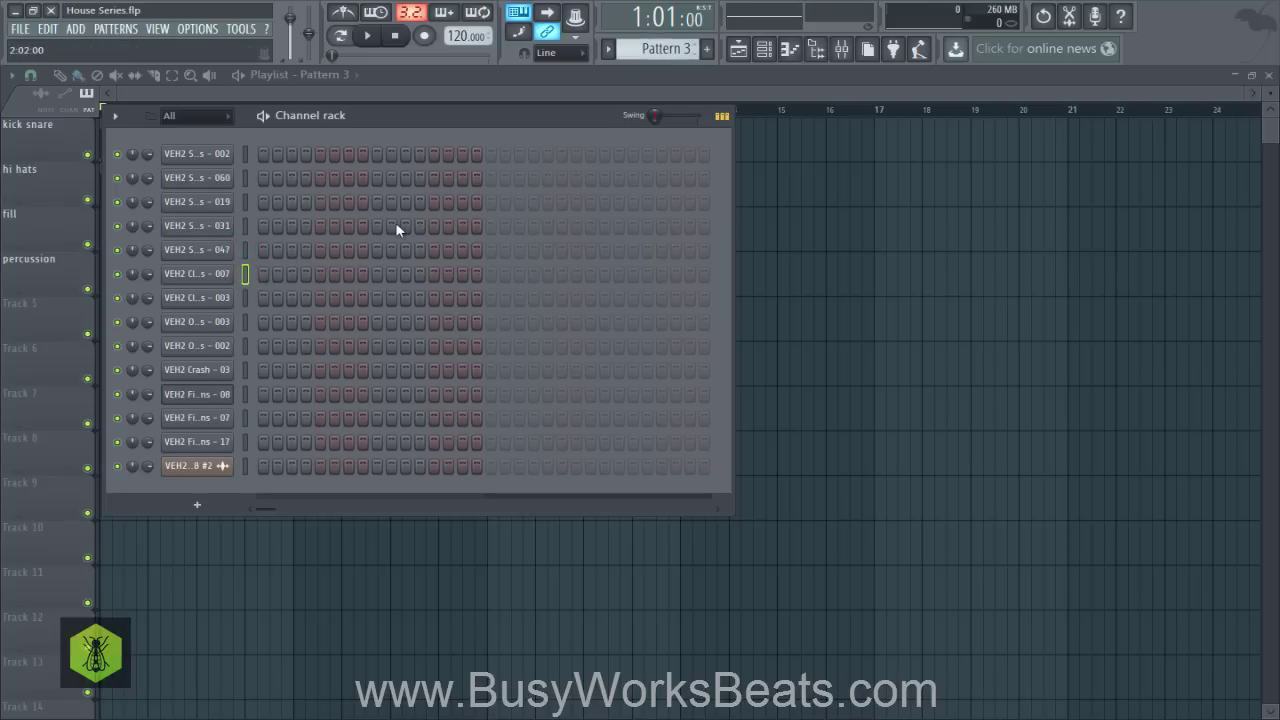
Add hits on steps 5 and 13 of the VEH2 Cl..s - 007 channel in Pattern 3 and preview them with the metronome.
{"action": "left_click", "coordinate": [321, 274]}
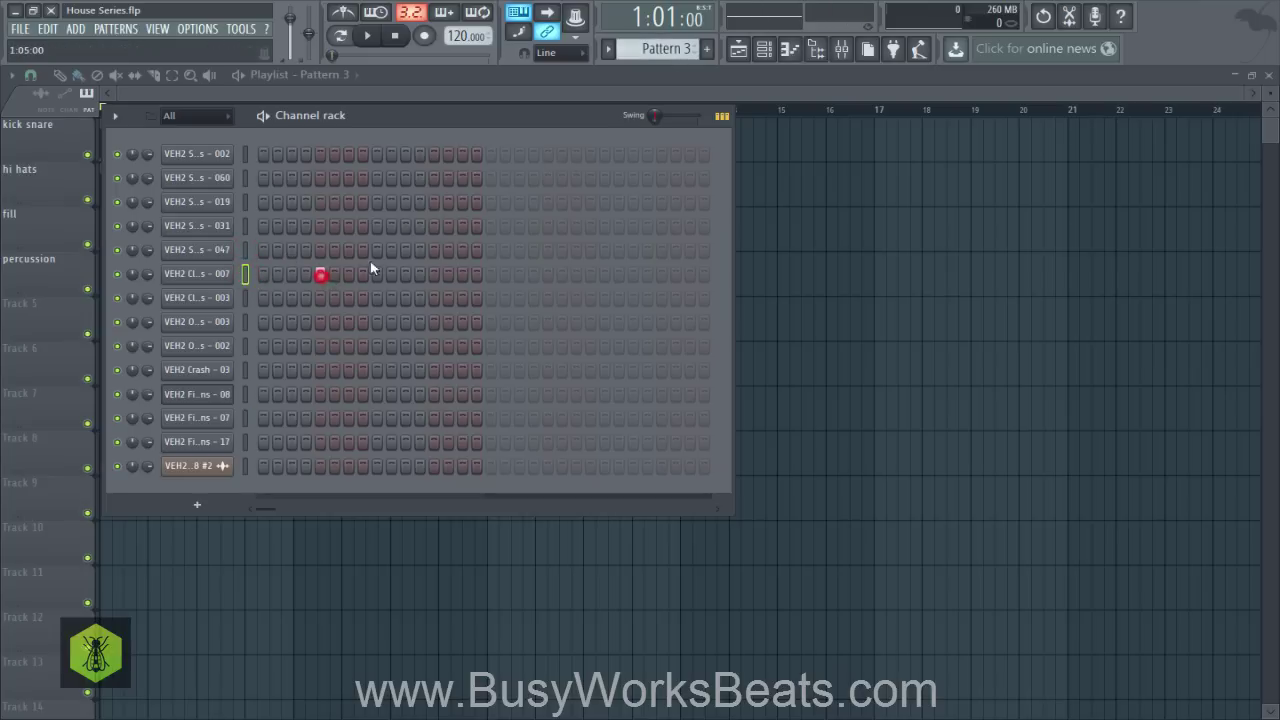
{"action": "left_click", "coordinate": [432, 274]}
{"action": "key", "text": "space"}
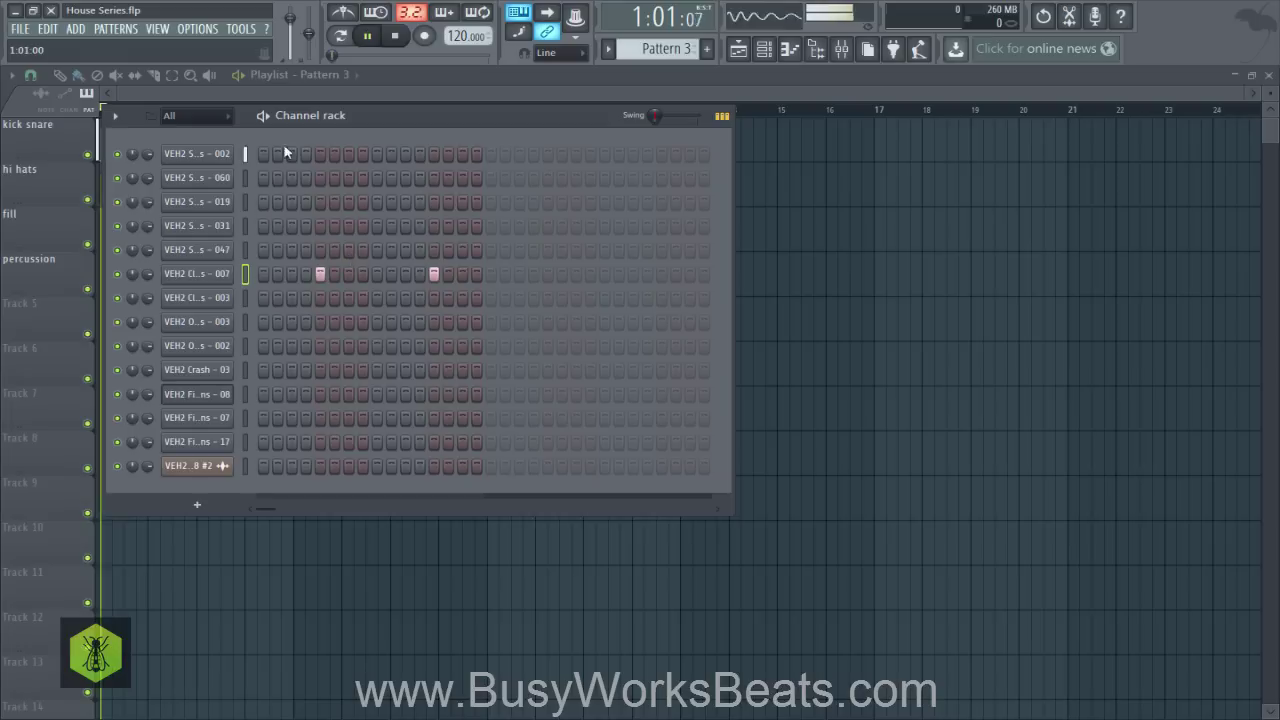
{"action": "left_click", "coordinate": [347, 14]}
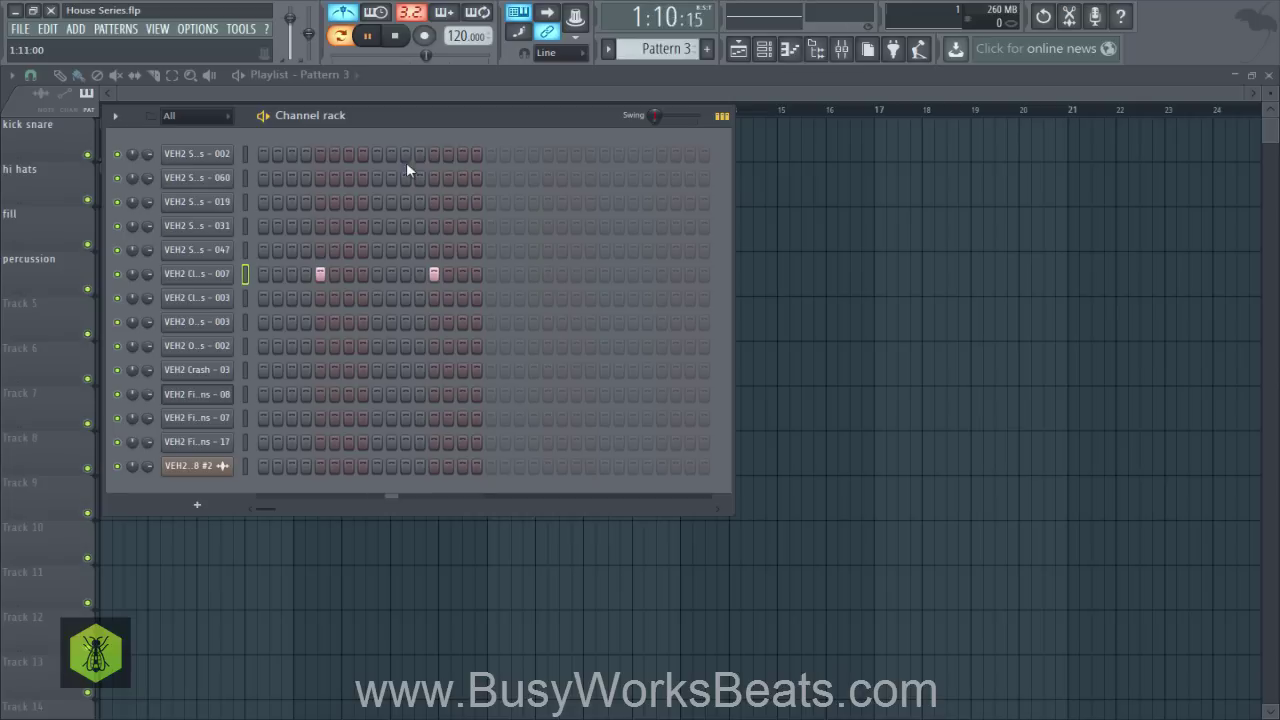
{"action": "key", "text": "space"}
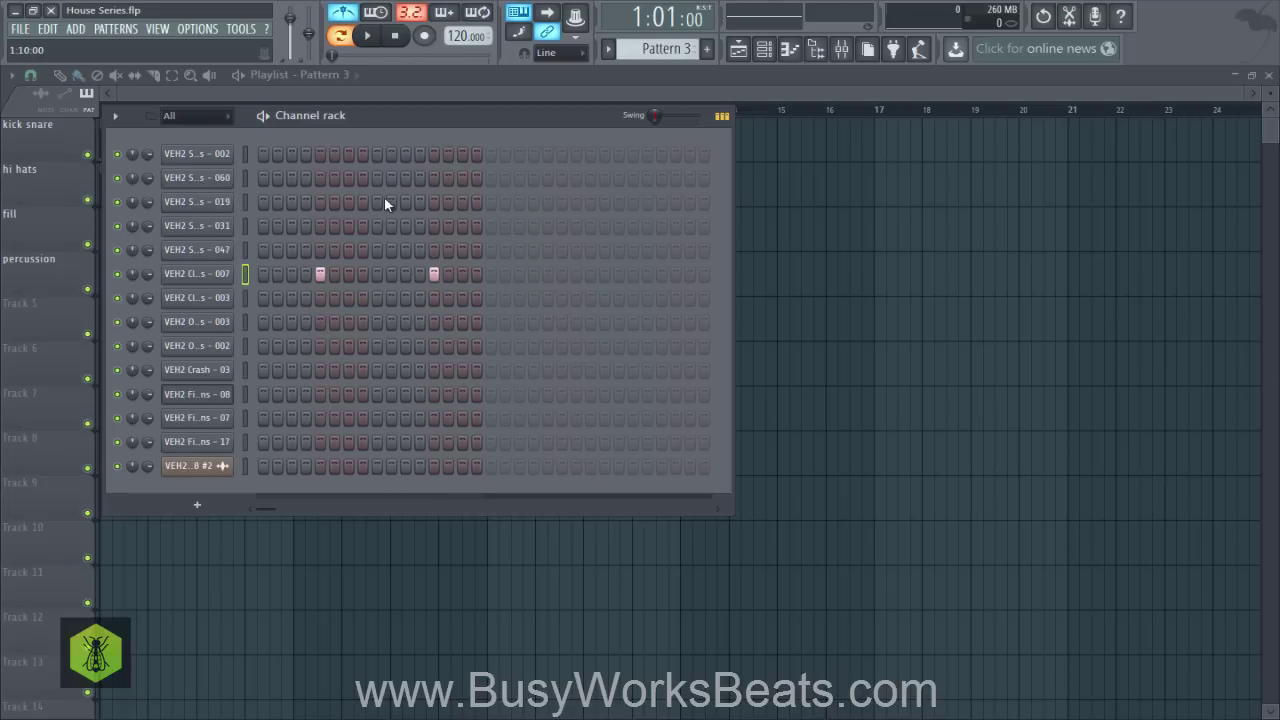
{"action": "left_click", "coordinate": [340, 35]}
{"action": "left_click", "coordinate": [342, 12]}
Place Pattern 3 clips at bars 3 and 4 on playlist Track 5 and name that track "clap".
{"action": "key", "text": "F6"}
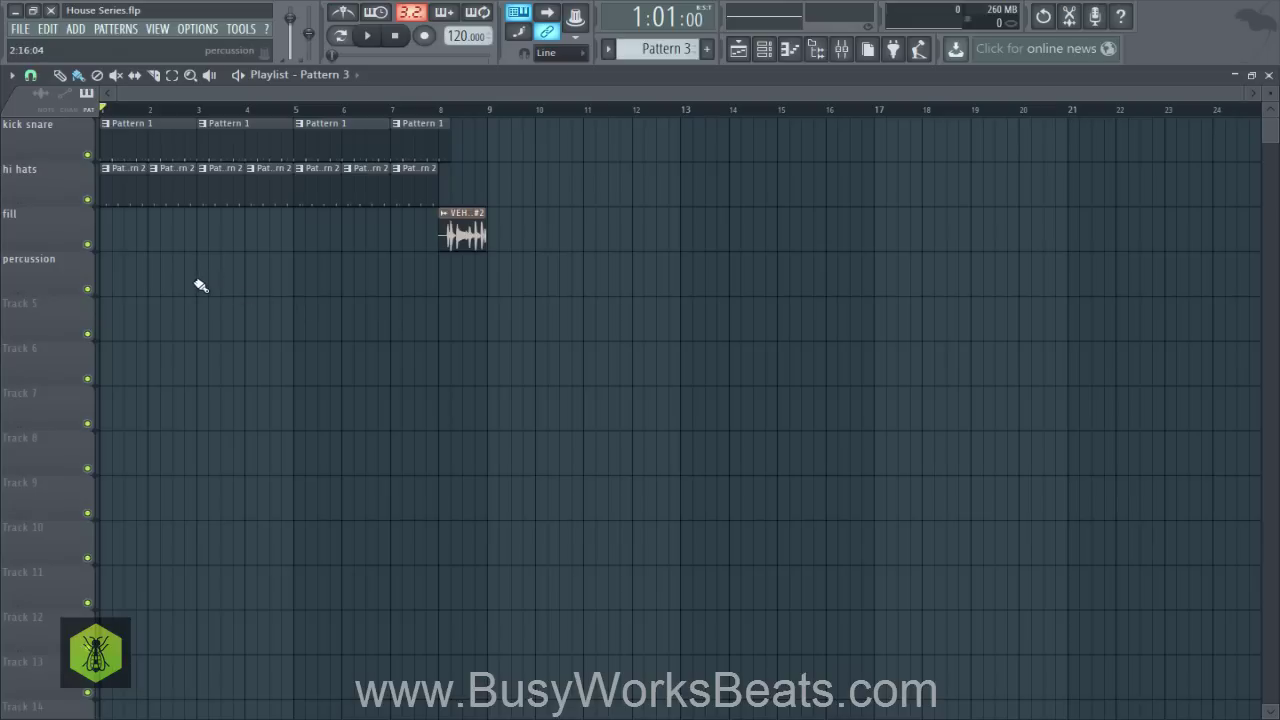
{"action": "left_click_drag", "start_coordinate": [200, 286], "coordinate": [266, 291]}
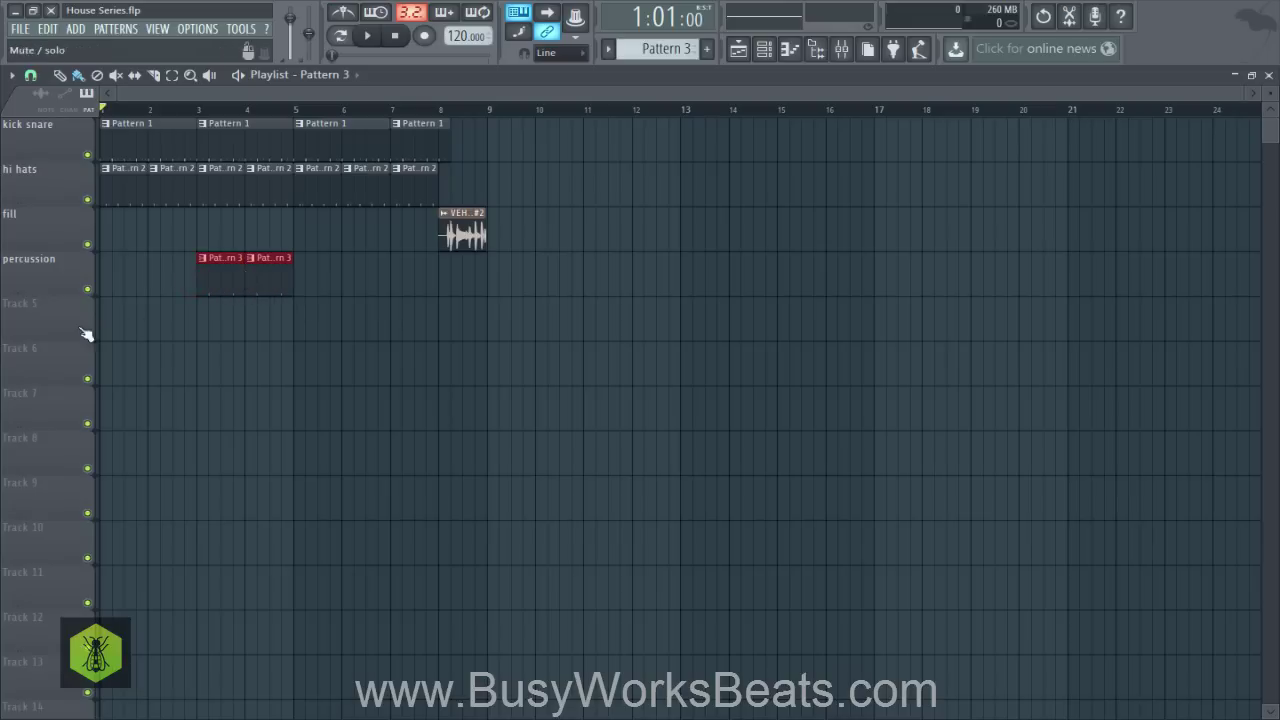
{"action": "right_click", "coordinate": [44, 300]}
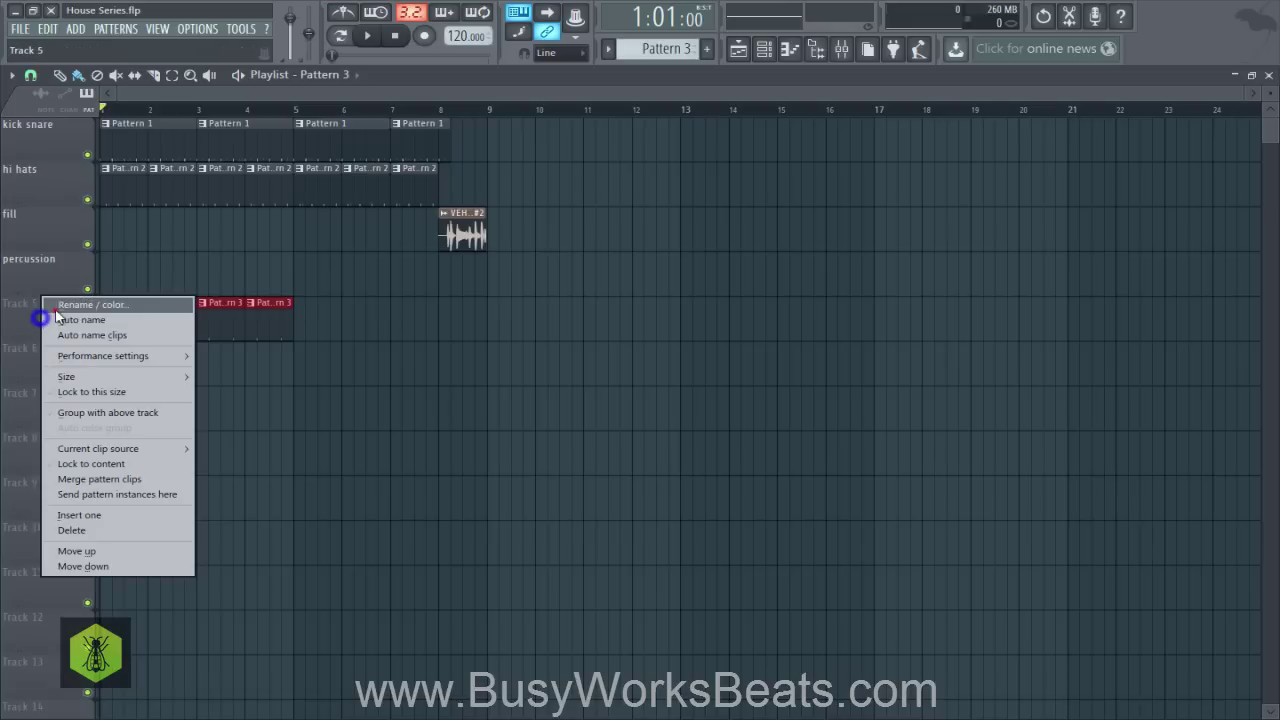
{"action": "left_click", "coordinate": [55, 308]}
{"action": "key", "text": "Return"}
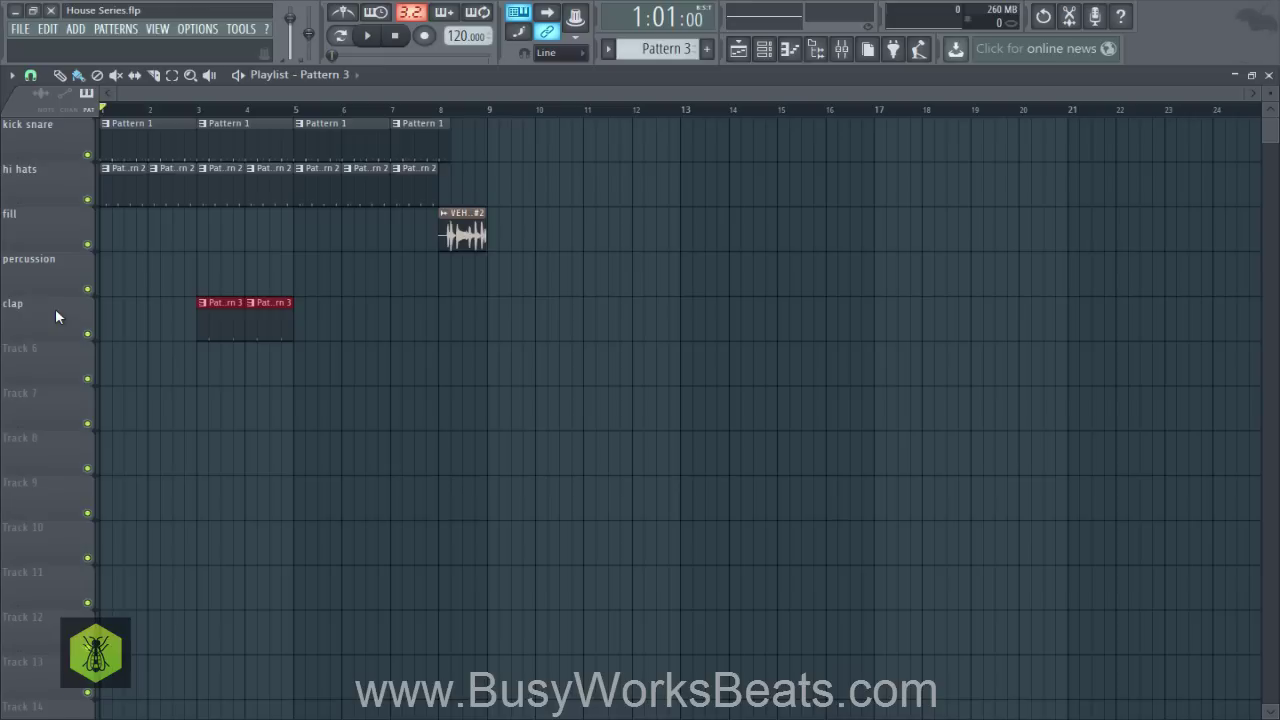
Add another Pattern 3 clip at bar 7 of the clap track.
{"action": "left_click", "coordinate": [388, 326]}
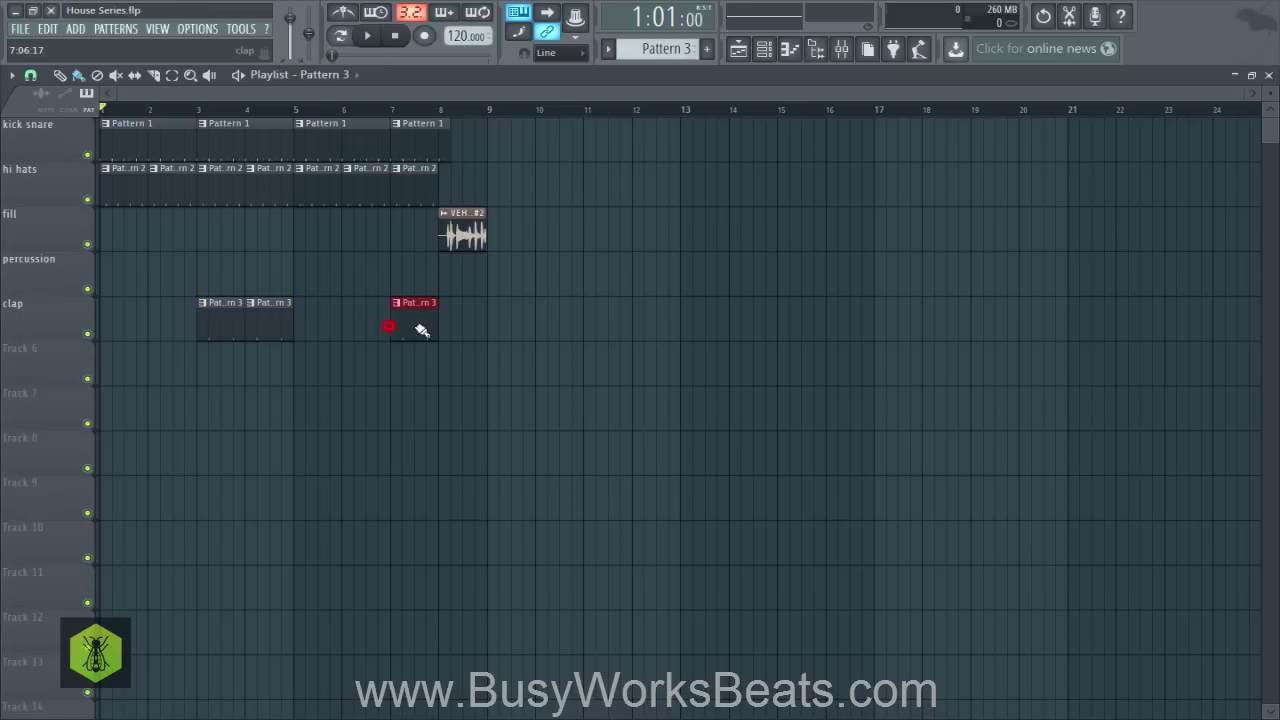
{"action": "right_click", "coordinate": [546, 320]}
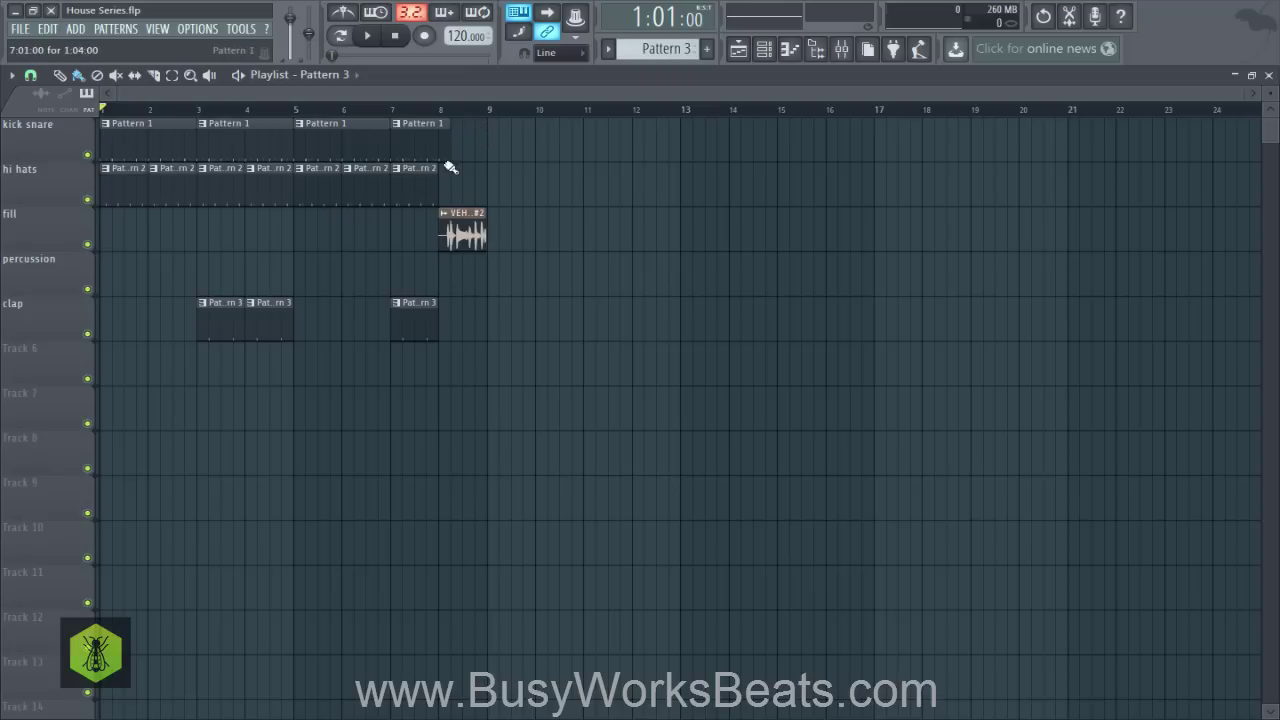
{"action": "left_click_drag", "start_coordinate": [452, 176], "coordinate": [488, 178]}
Switch to empty Pattern 4, audition the crash, and add a hit on step 1 of the VEH2 Crash - 03 channel.
{"action": "left_click", "coordinate": [763, 49]}
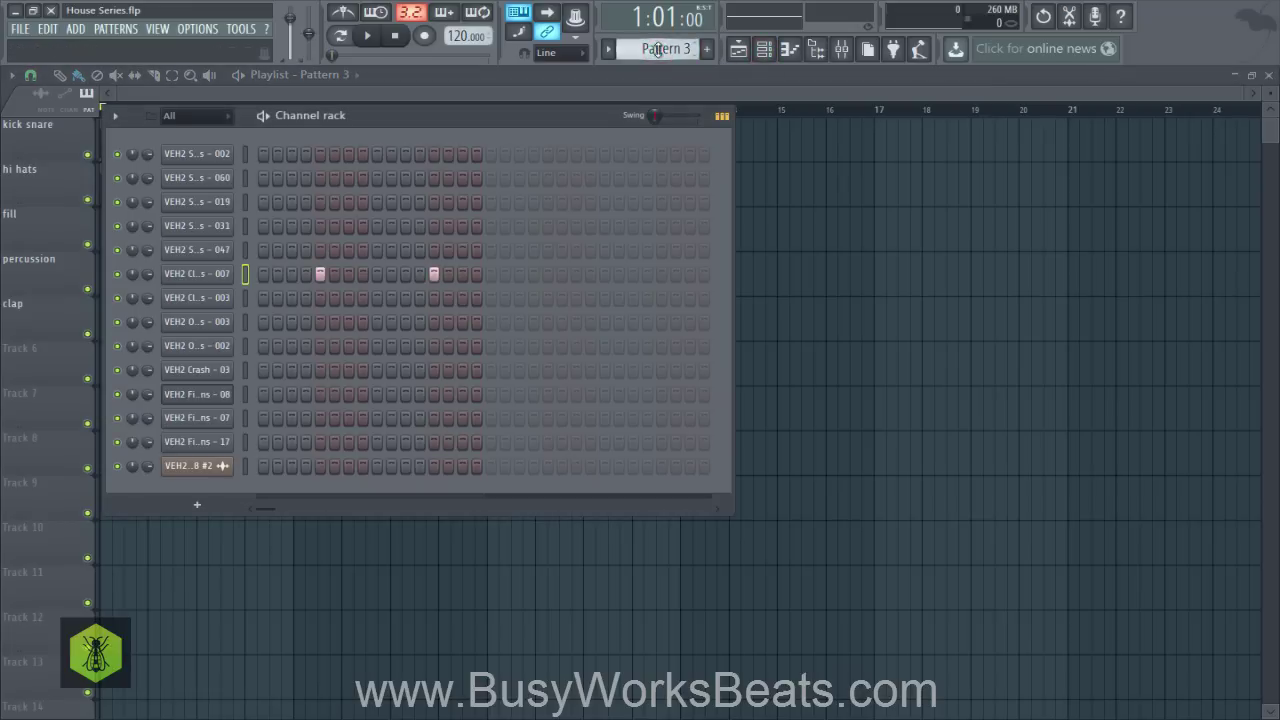
{"action": "scroll", "coordinate": [657, 52], "scroll_direction": "down", "scroll_amount": 1}
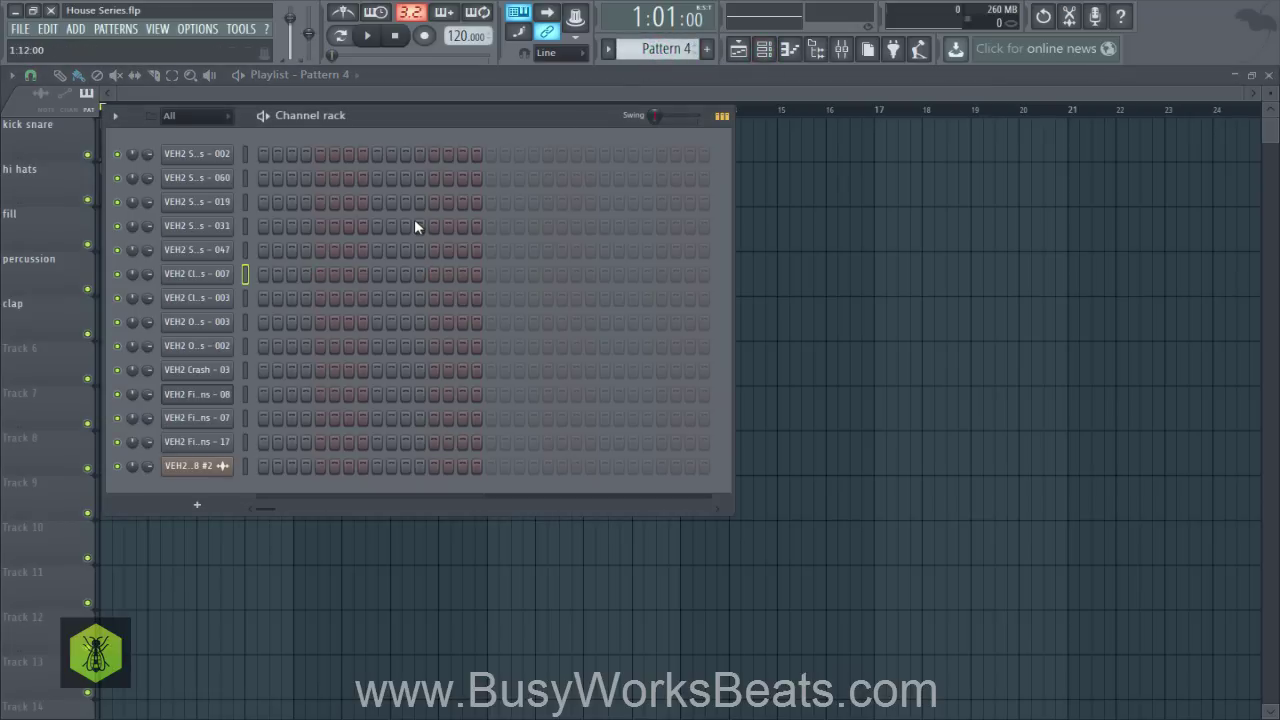
{"action": "left_click_drag", "start_coordinate": [250, 322], "coordinate": [244, 370]}
{"action": "left_click", "coordinate": [262, 371]}
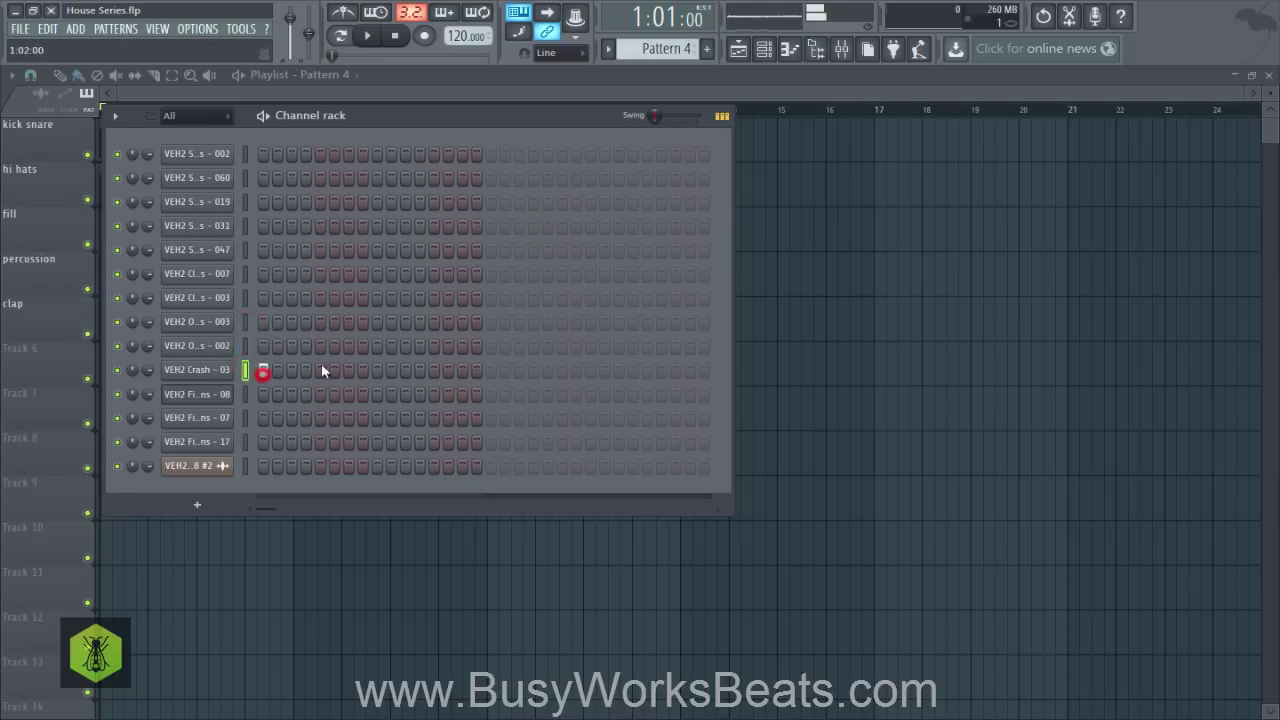
Place a Pattern 4 clip at bar 1 of playlist Track 6 and name that track "crash".
{"action": "key", "text": "F6"}
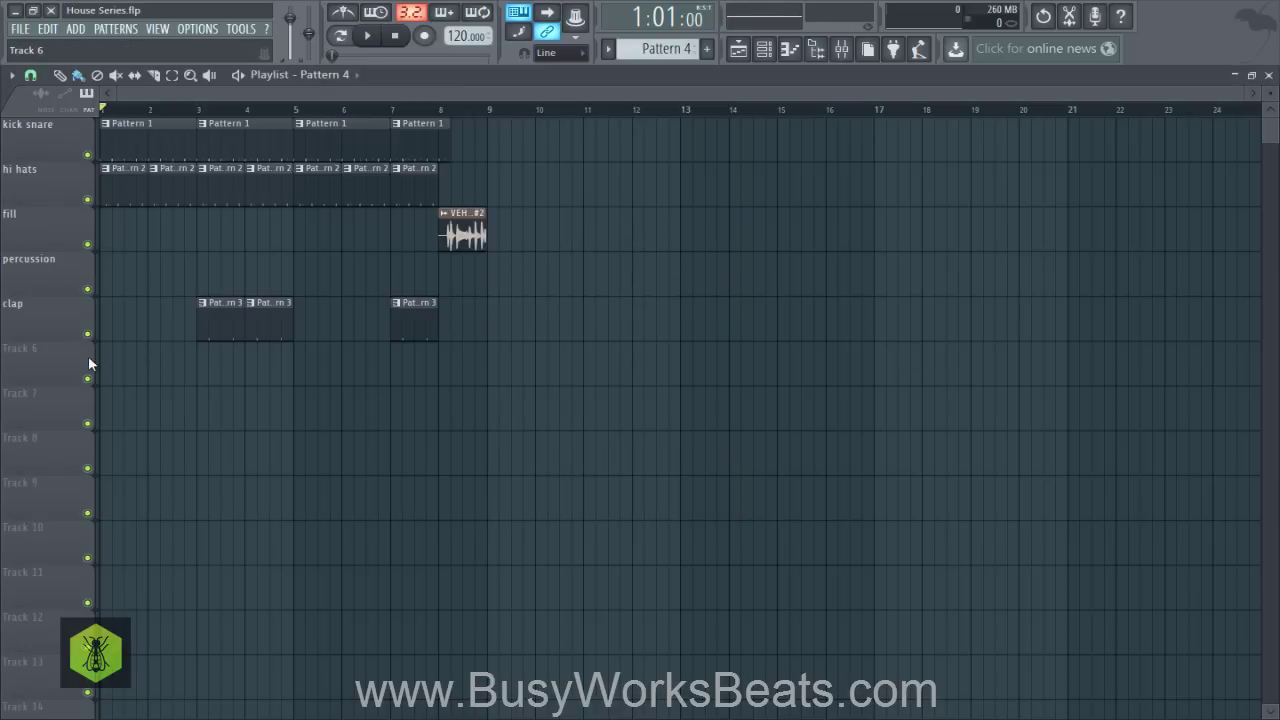
{"action": "left_click", "coordinate": [110, 363]}
{"action": "right_click", "coordinate": [62, 340]}
{"action": "left_click", "coordinate": [78, 350]}
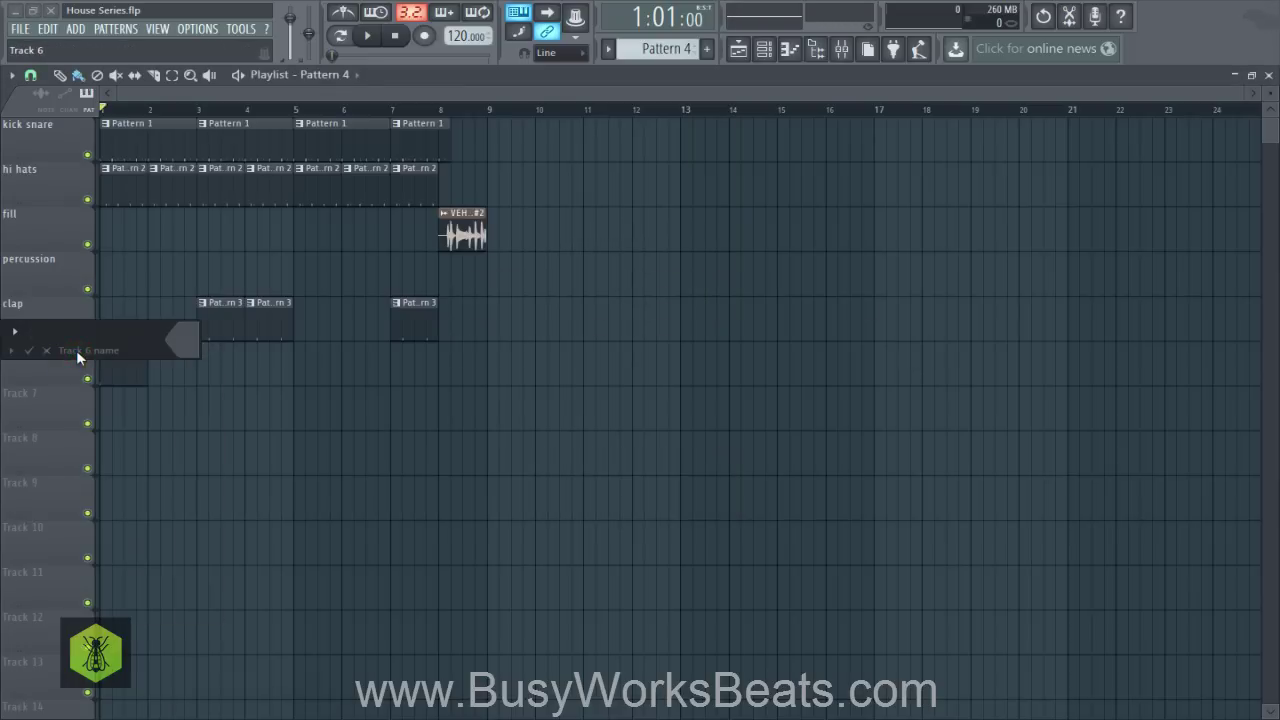
{"action": "type", "text": "crash"}
{"action": "key", "text": "Return"}
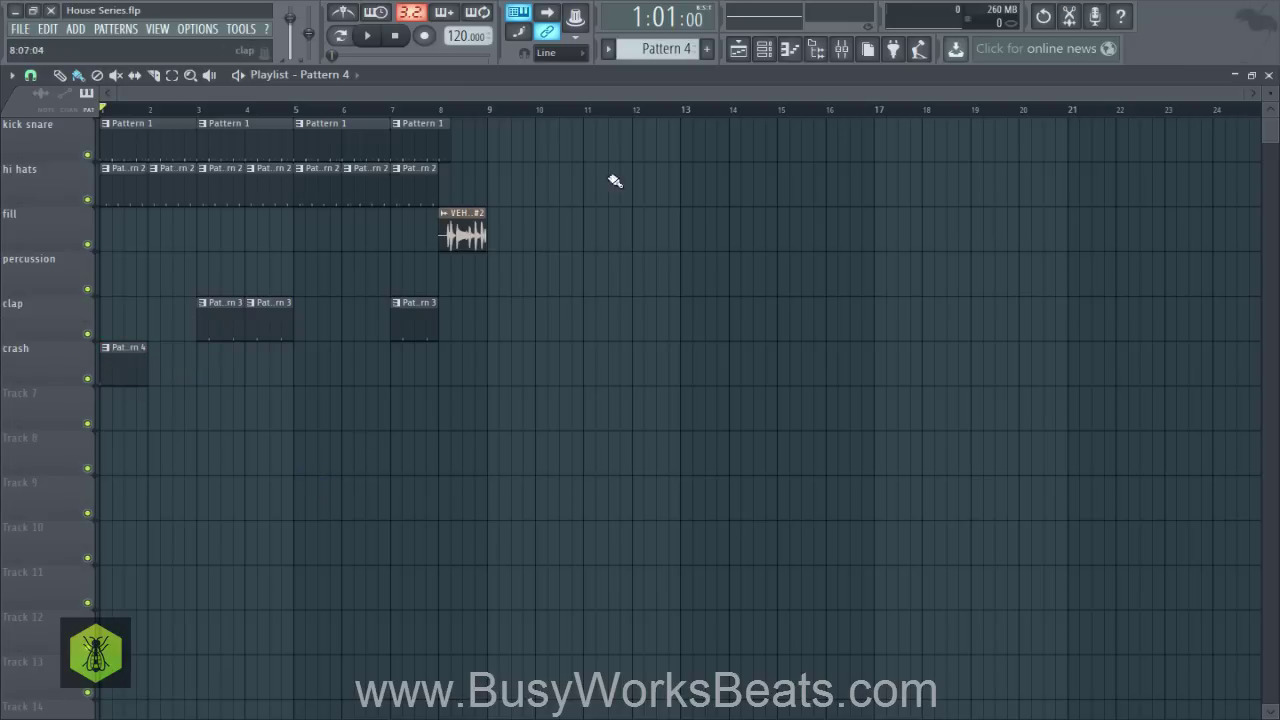
Switch to Pattern 5, clone the VEH2 Crash - 03 channel and open the clone's sampler settings.
{"action": "left_click", "coordinate": [763, 48]}
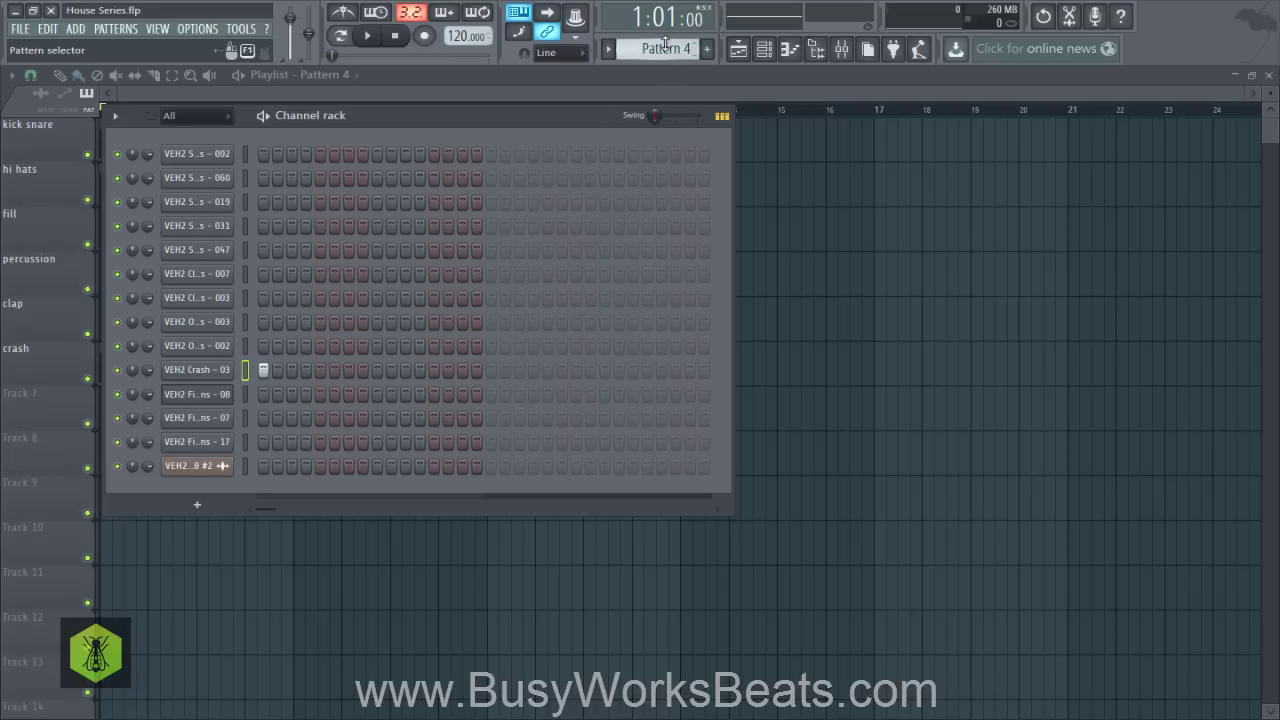
{"action": "scroll", "coordinate": [665, 42], "scroll_direction": "down", "scroll_amount": 1}
{"action": "left_click", "coordinate": [195, 370]}
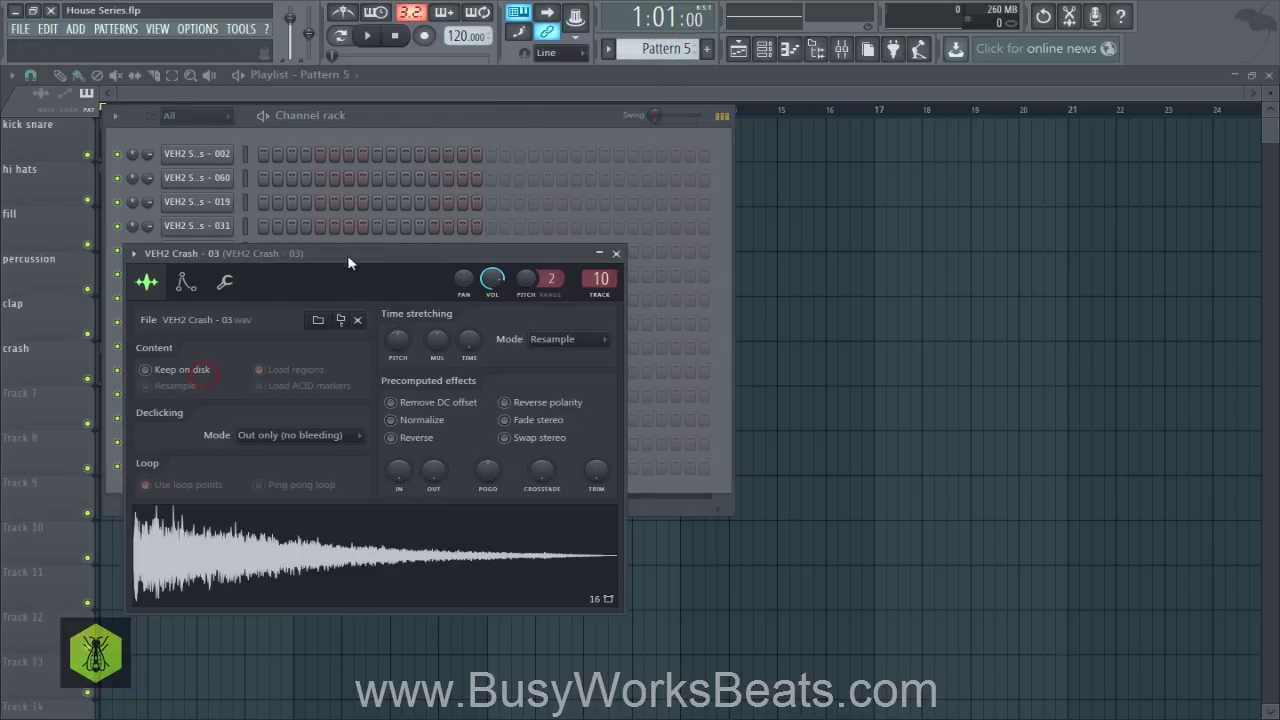
{"action": "left_click_drag", "start_coordinate": [349, 262], "coordinate": [612, 212]}
{"action": "right_click", "coordinate": [197, 370]}
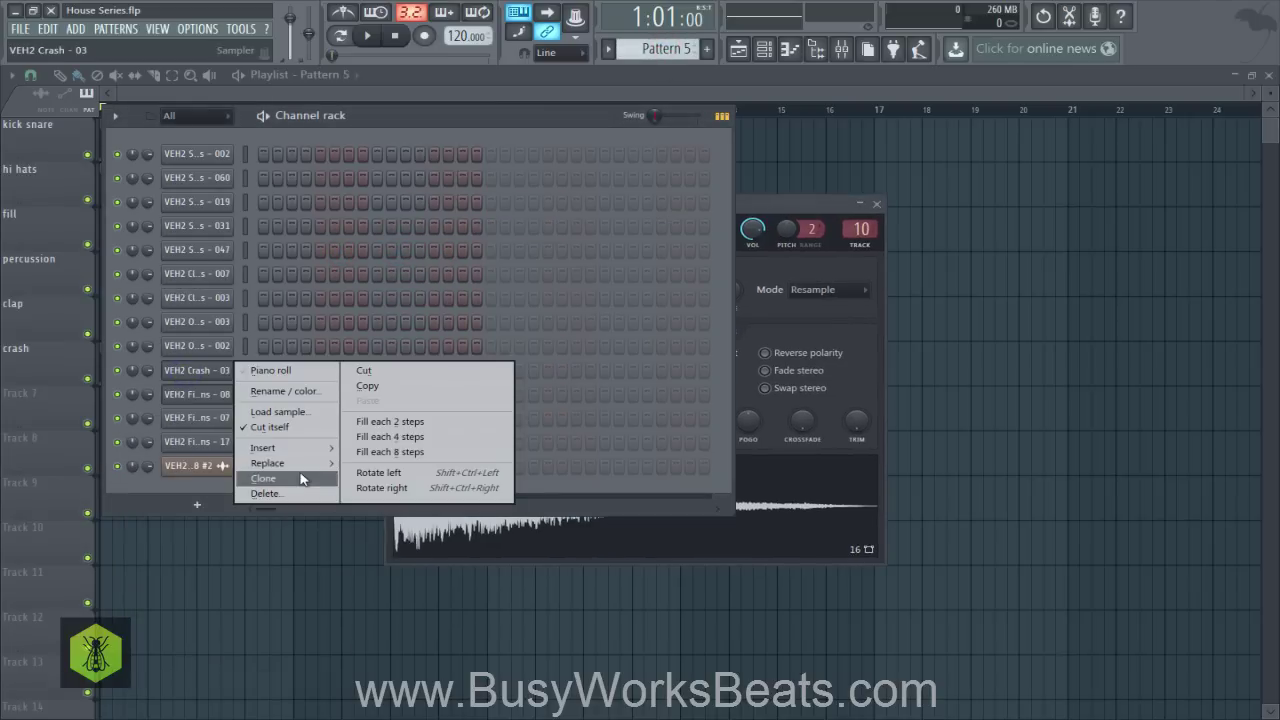
{"action": "left_click", "coordinate": [300, 480]}
{"action": "left_click", "coordinate": [205, 395]}
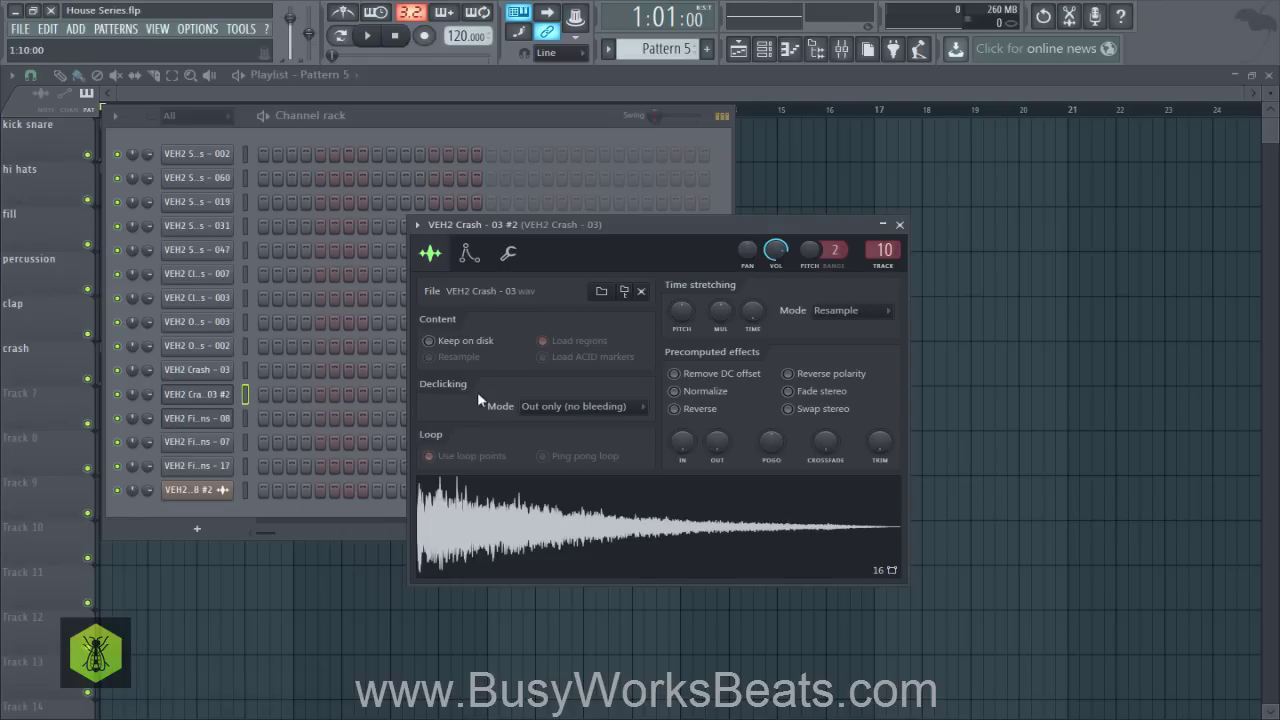
Set the cloned crash's time stretching to e3 generic mode with a length of 2 bars, and preview the sound.
{"action": "left_click", "coordinate": [836, 313]}
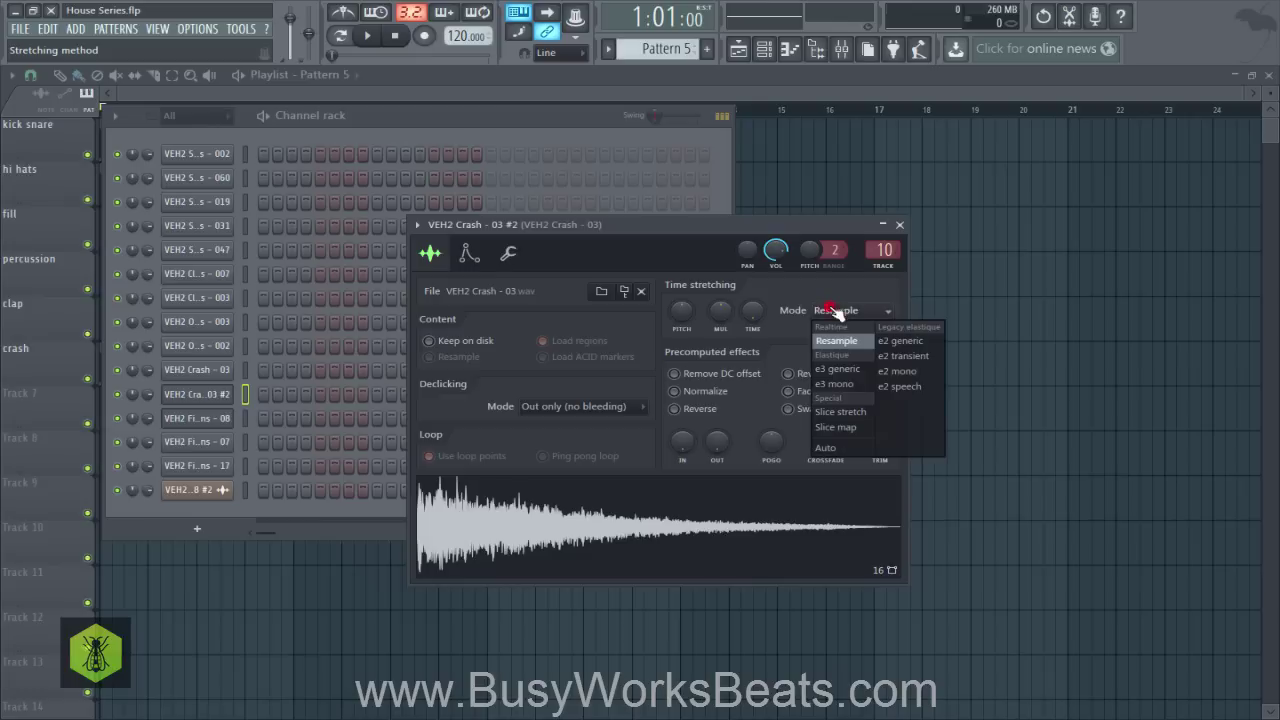
{"action": "left_click", "coordinate": [836, 369]}
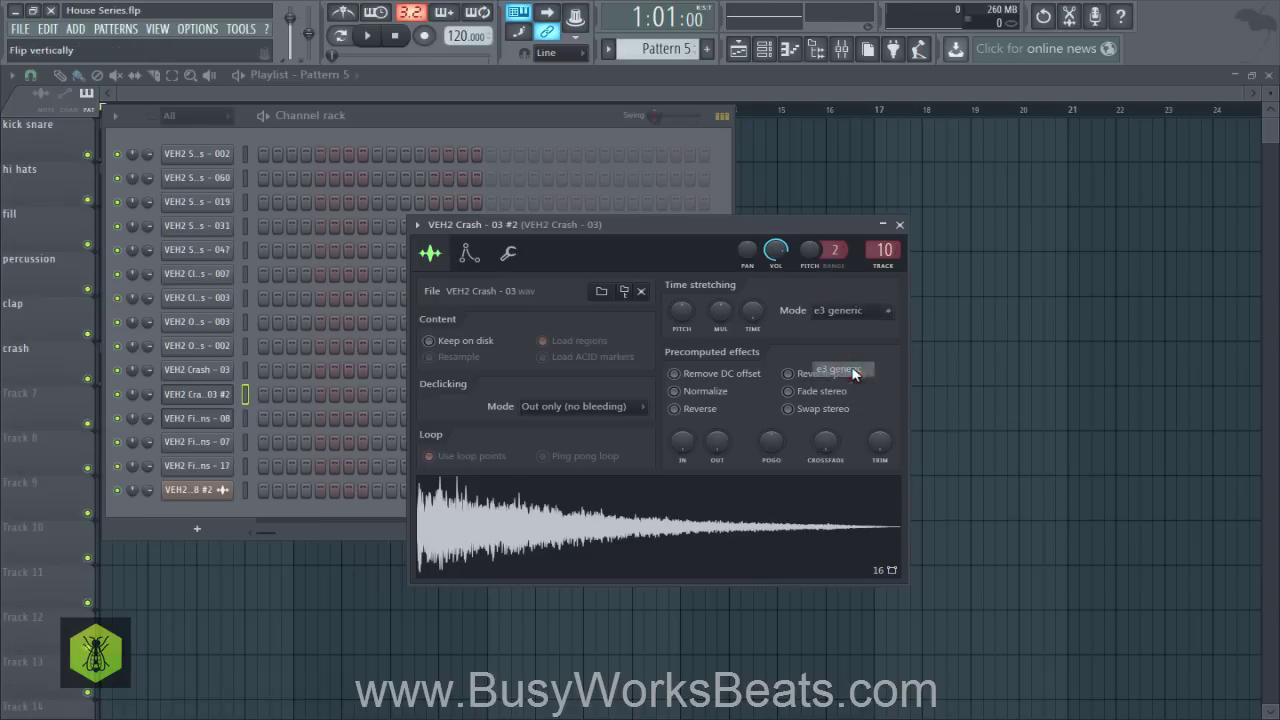
{"action": "right_click", "coordinate": [752, 311]}
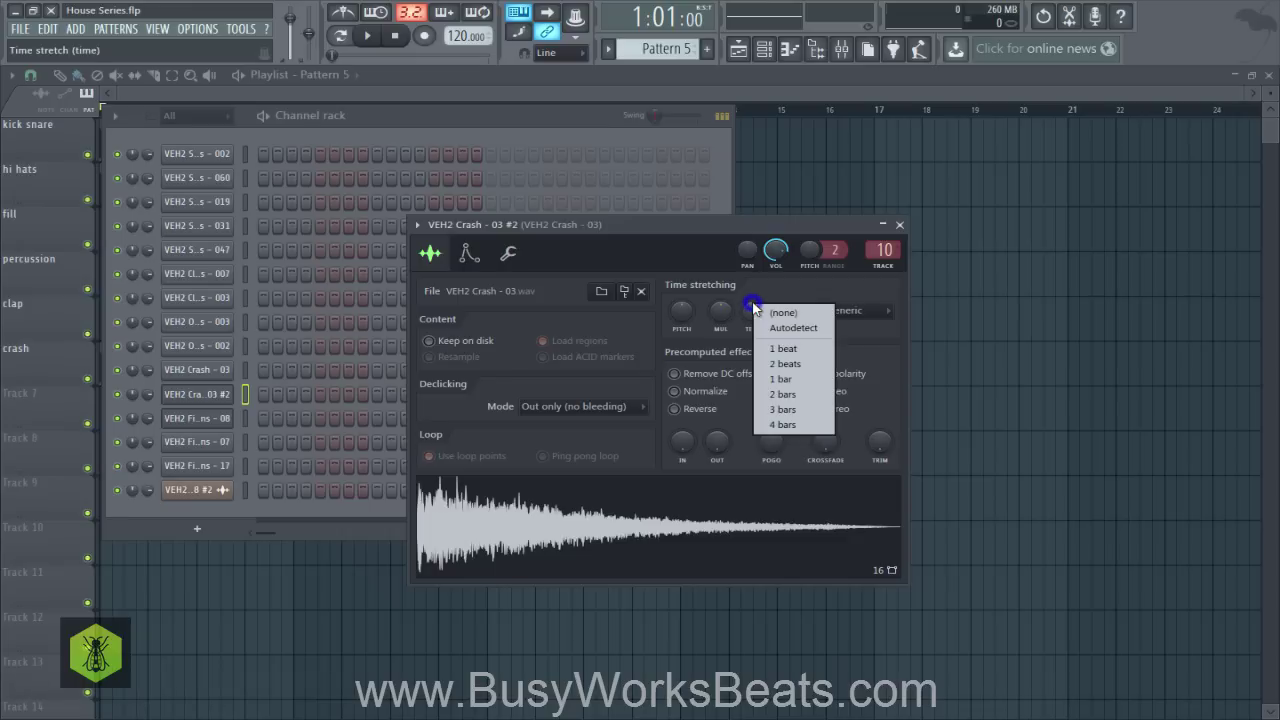
{"action": "left_click", "coordinate": [790, 394]}
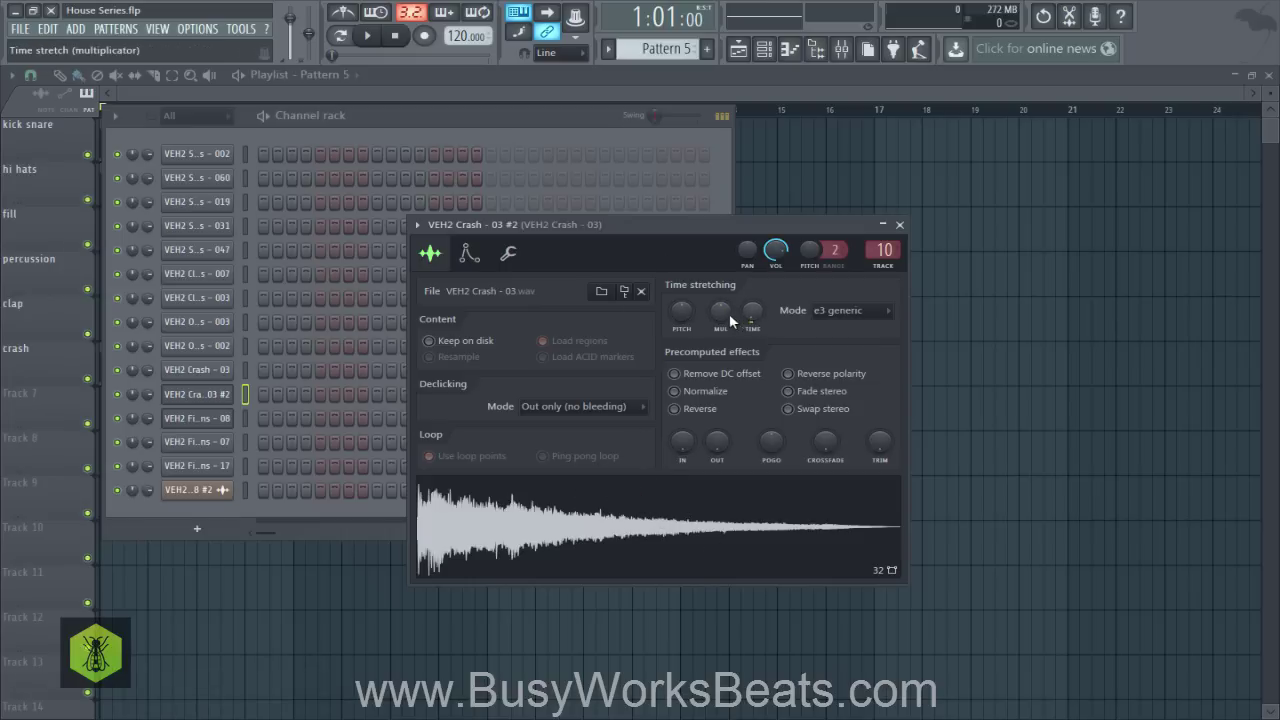
{"action": "left_click", "coordinate": [633, 527]}
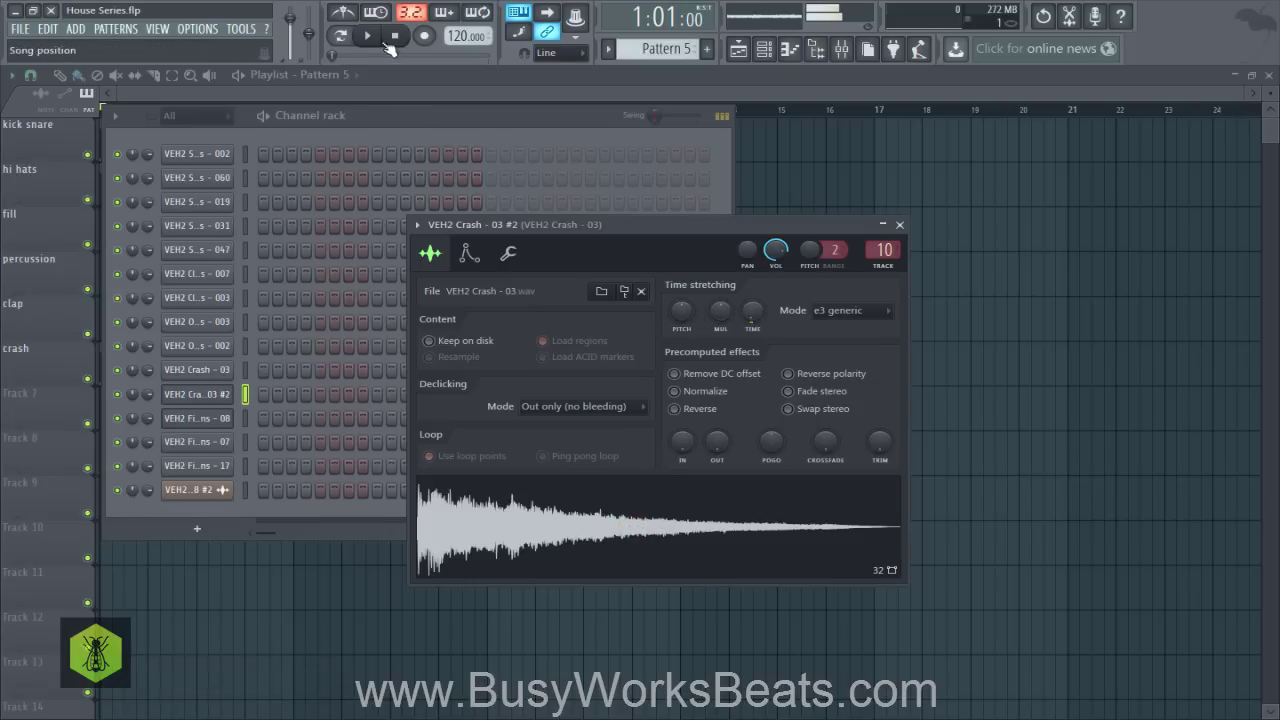
Set the cloned crash's stretch time to 1 bar, preview it, and reverse the sample.
{"action": "right_click", "coordinate": [753, 316]}
{"action": "left_click", "coordinate": [790, 378]}
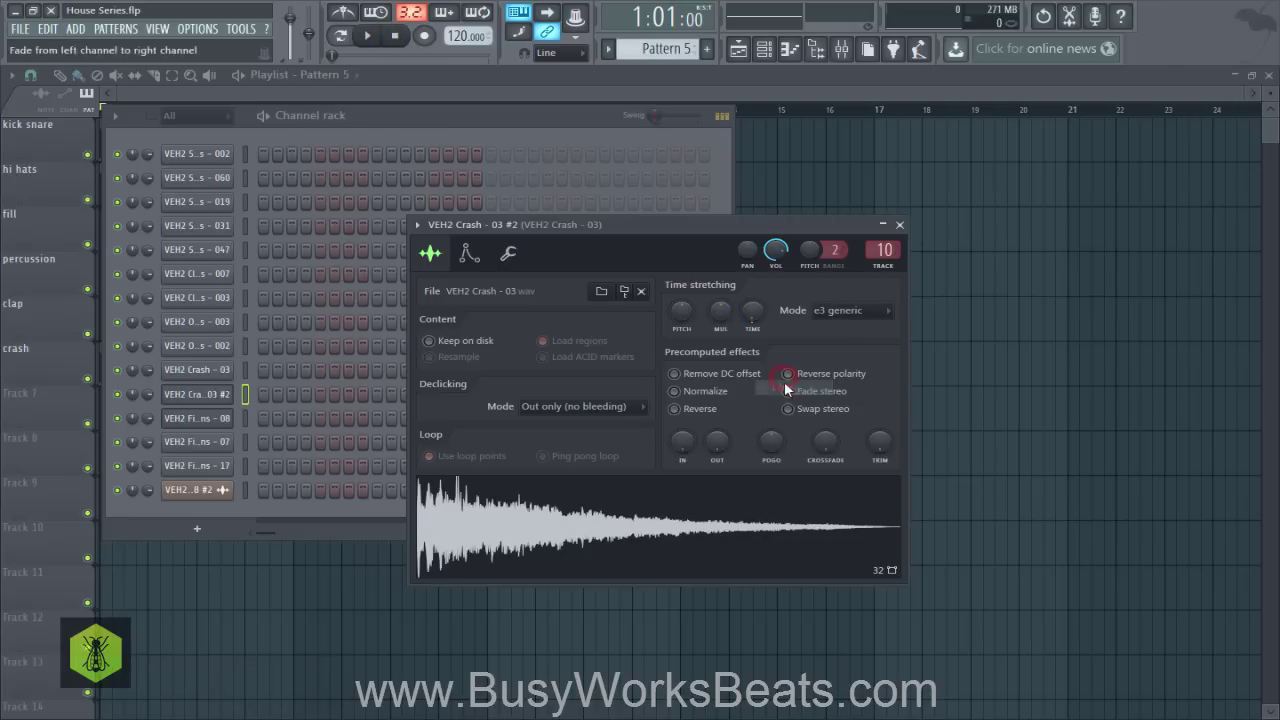
{"action": "left_click", "coordinate": [606, 520]}
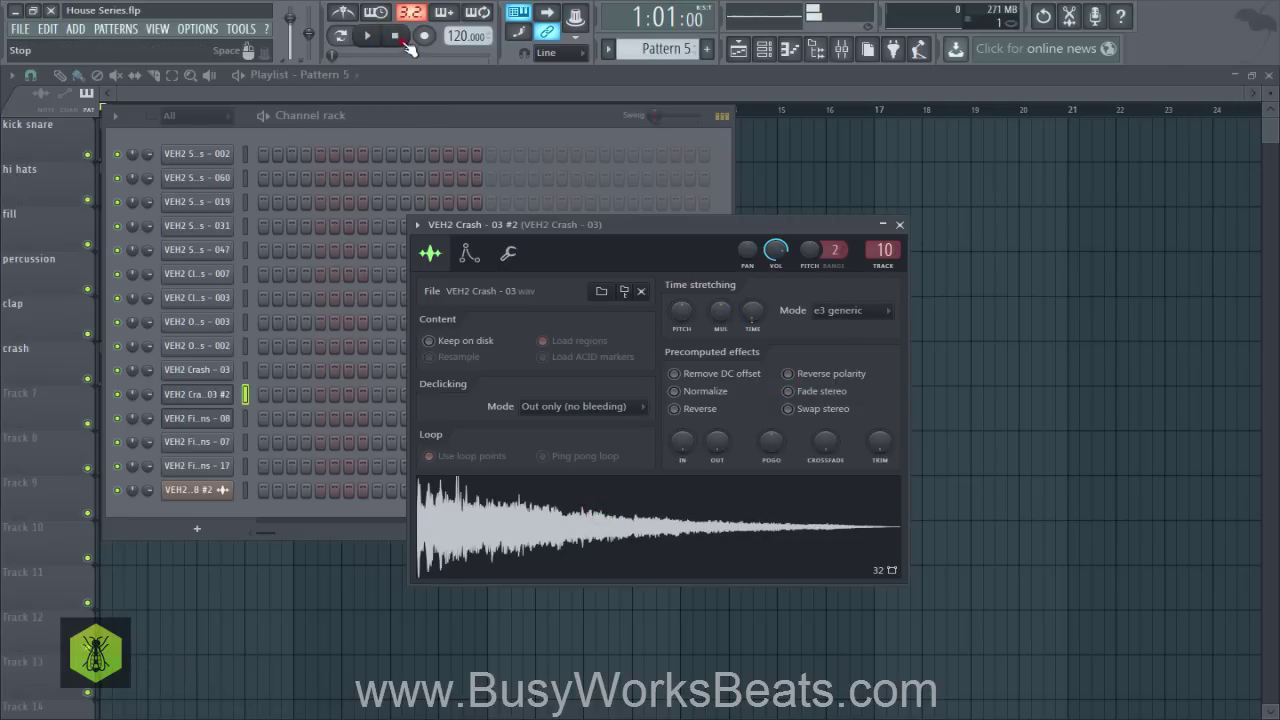
{"action": "left_click", "coordinate": [699, 409]}
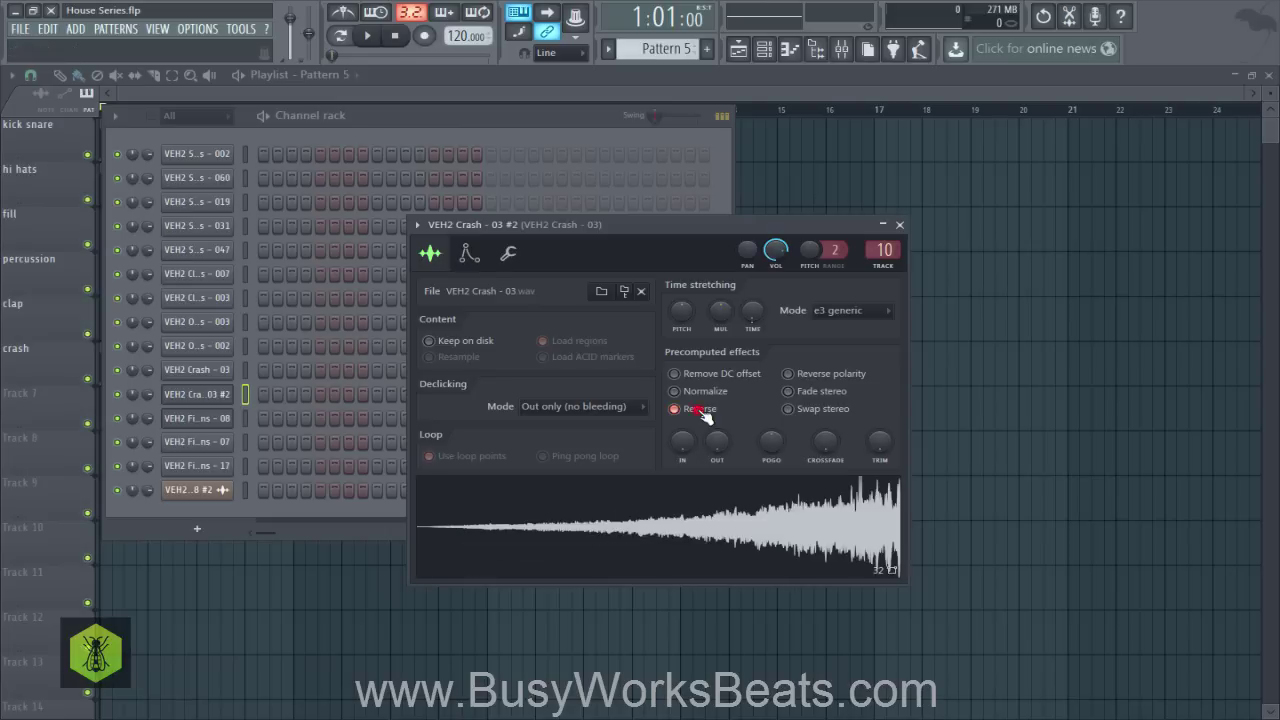
Preview the reversed crash, place its hit on step 1 of Pattern 5, and add a Pattern 5 clip at bar 8 of the crash track.
{"action": "left_click", "coordinate": [652, 527]}
{"action": "left_click", "coordinate": [263, 394]}
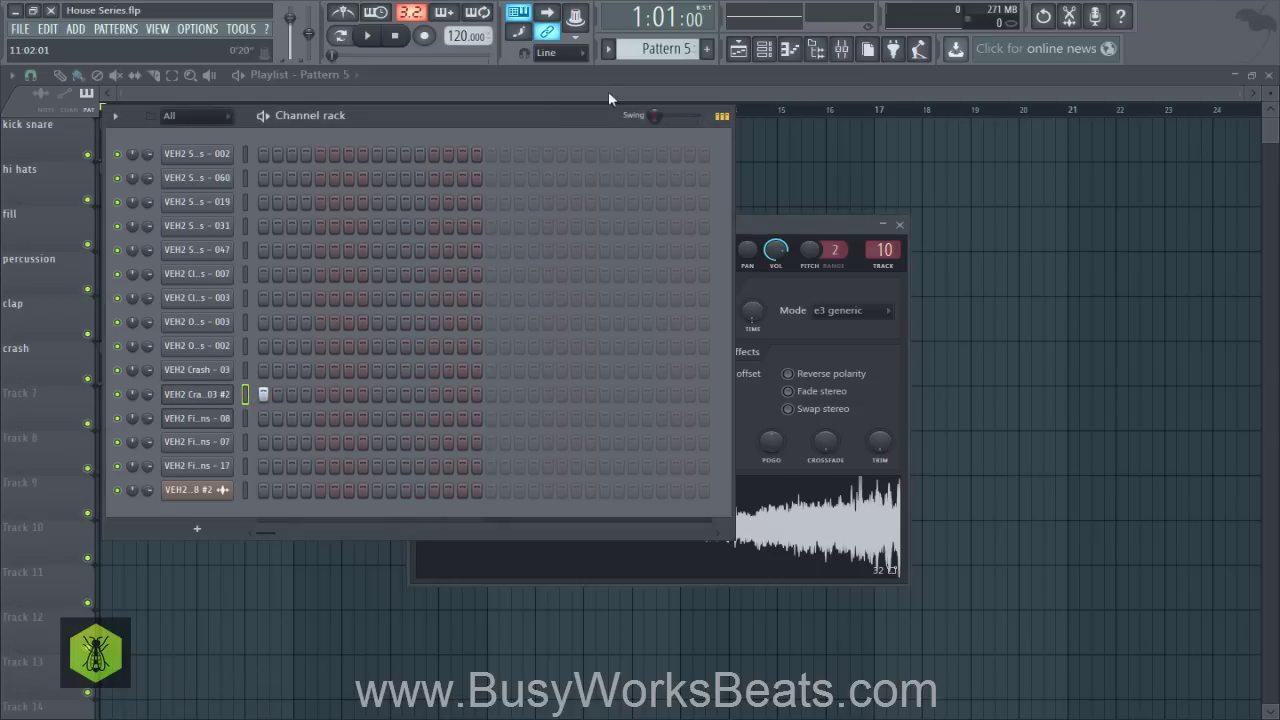
{"action": "left_click", "coordinate": [825, 166]}
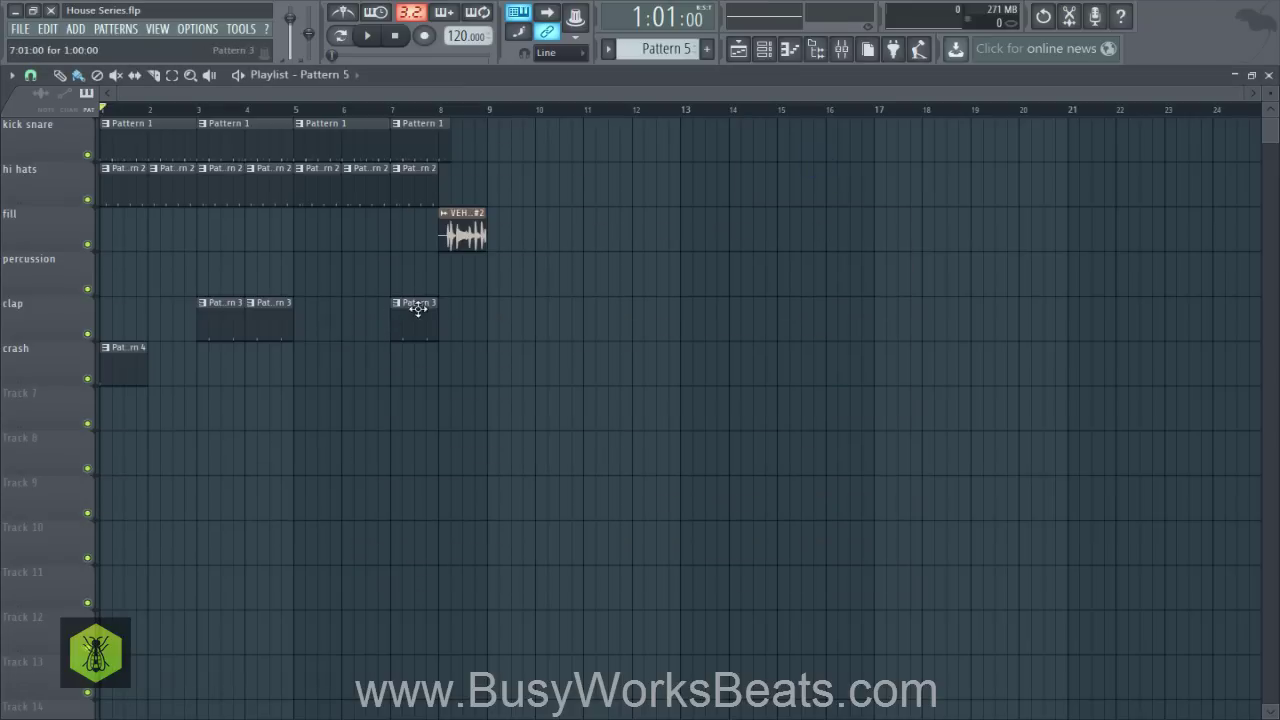
{"action": "left_click", "coordinate": [447, 371]}
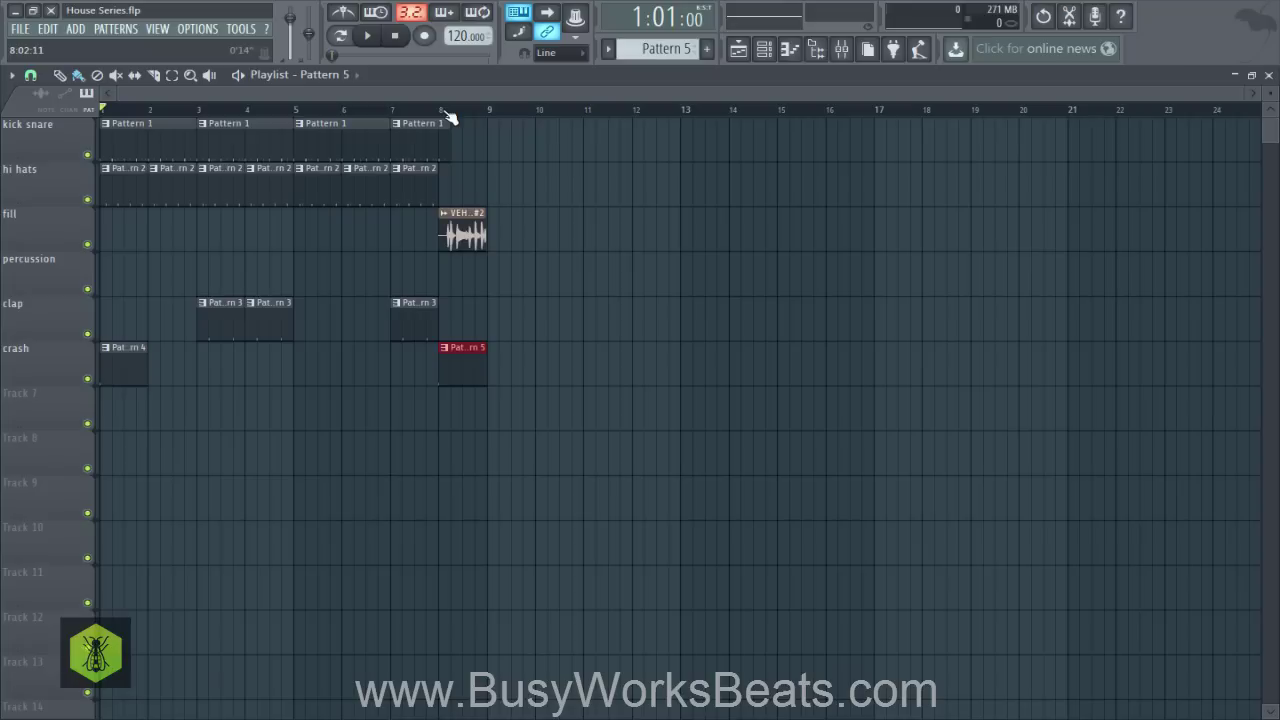
Set the reversed crash's stretch time to 2 beats and audition the arrangement from late in bar 7.
{"action": "left_click", "coordinate": [764, 48]}
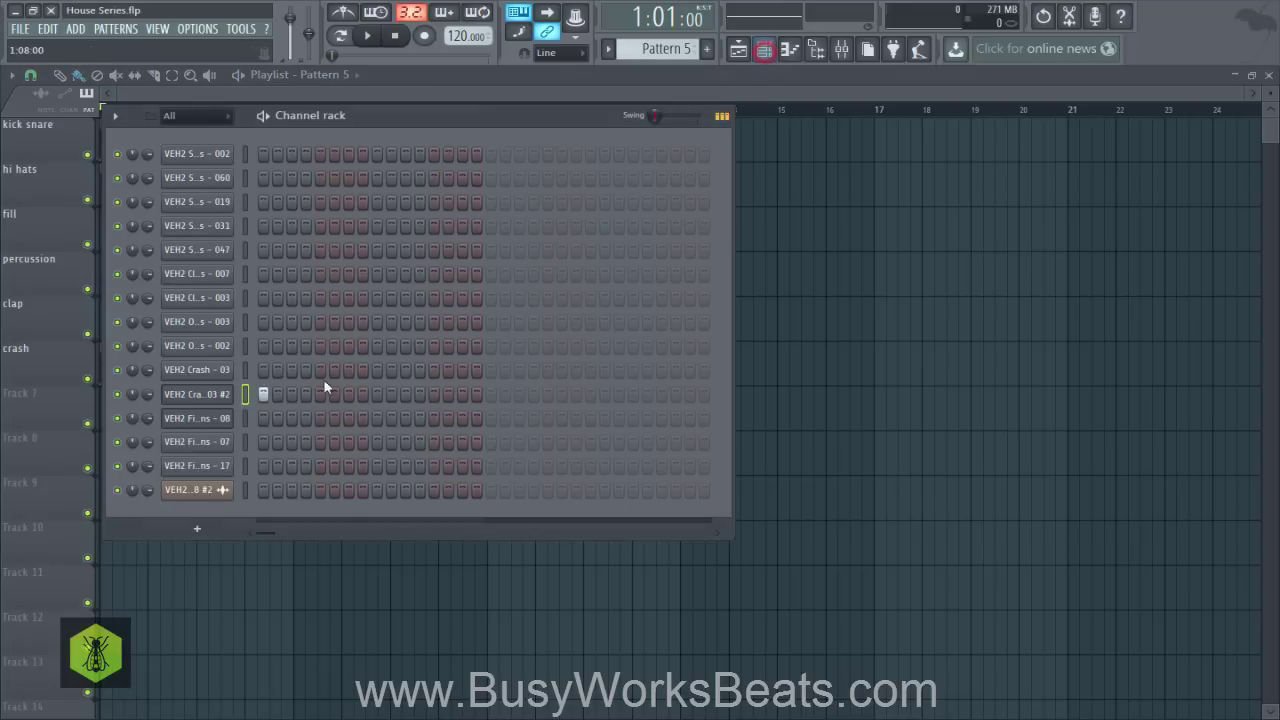
{"action": "left_click", "coordinate": [219, 394]}
{"action": "left_click", "coordinate": [752, 312]}
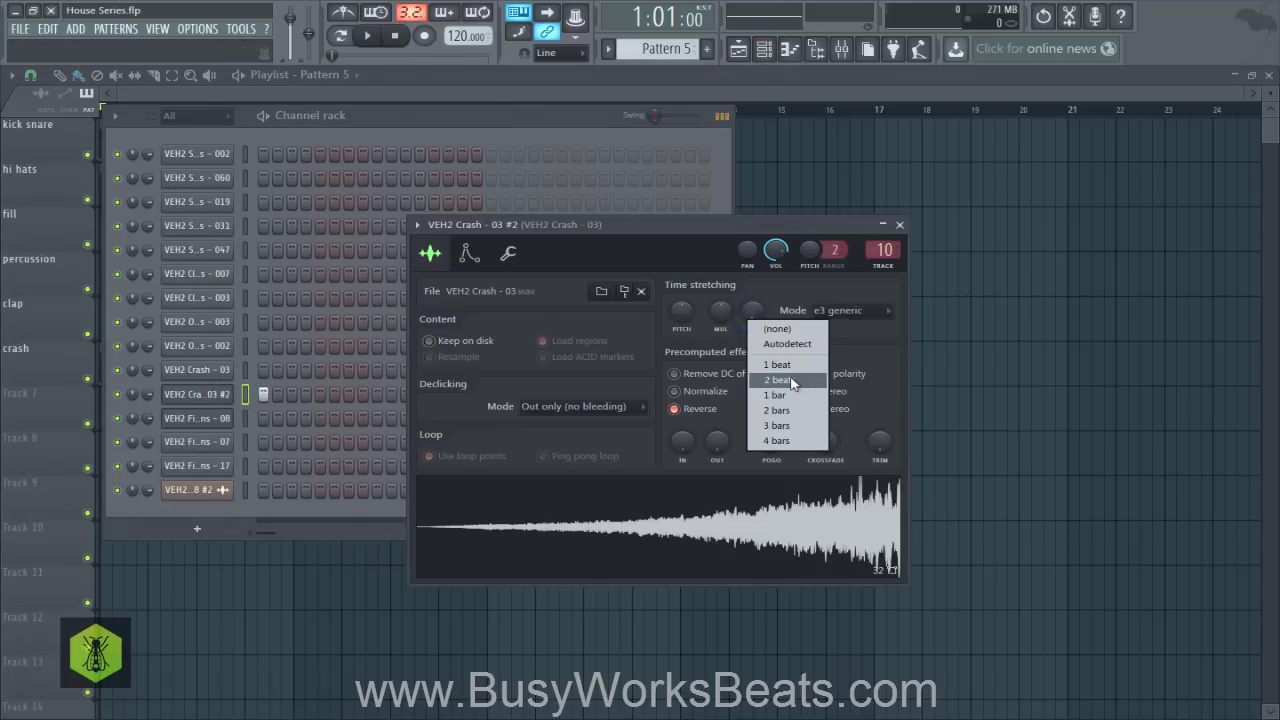
{"action": "left_click", "coordinate": [811, 380]}
{"action": "left_click", "coordinate": [1034, 343]}
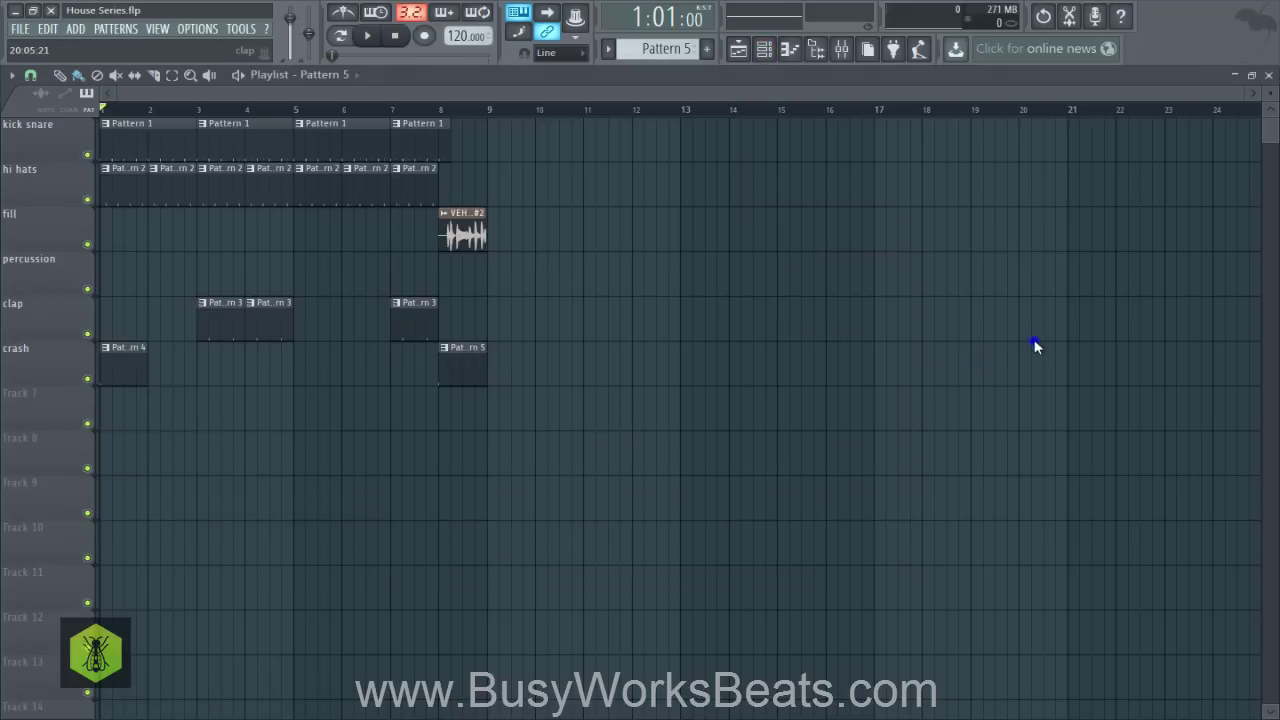
{"action": "left_click", "coordinate": [427, 111]}
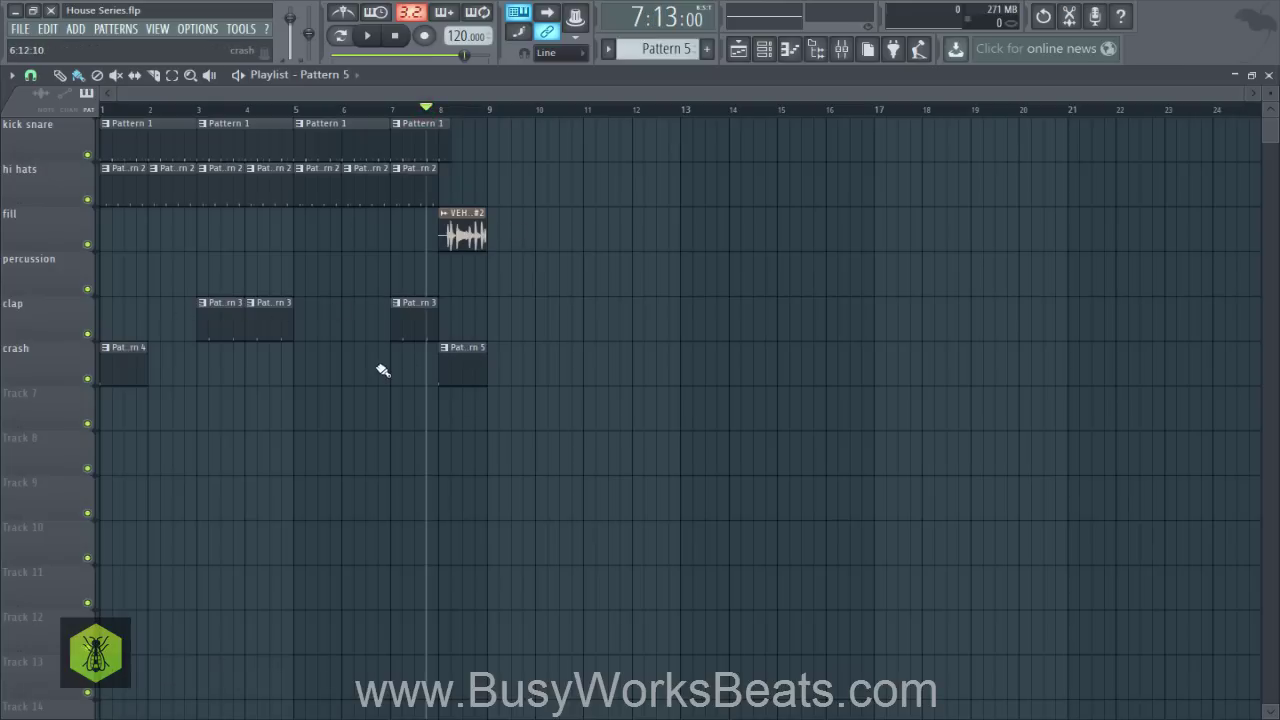
{"action": "key", "text": "space"}
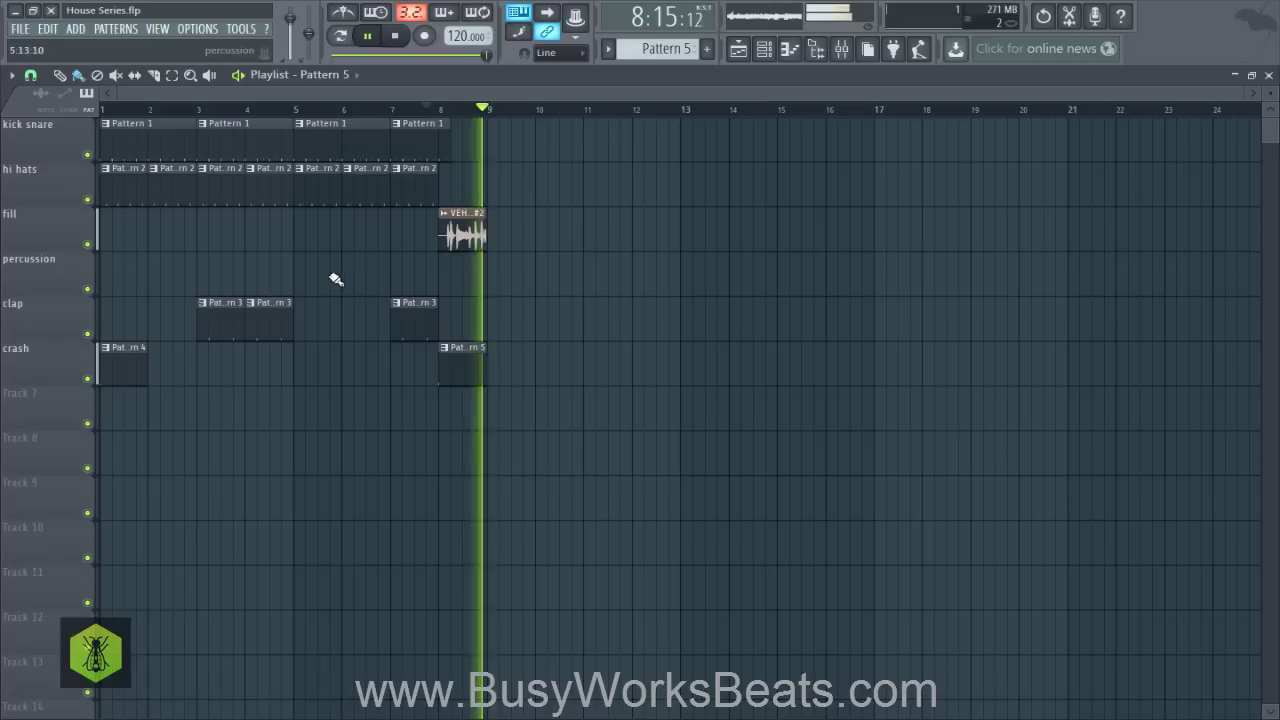
{"action": "key", "text": "space"}
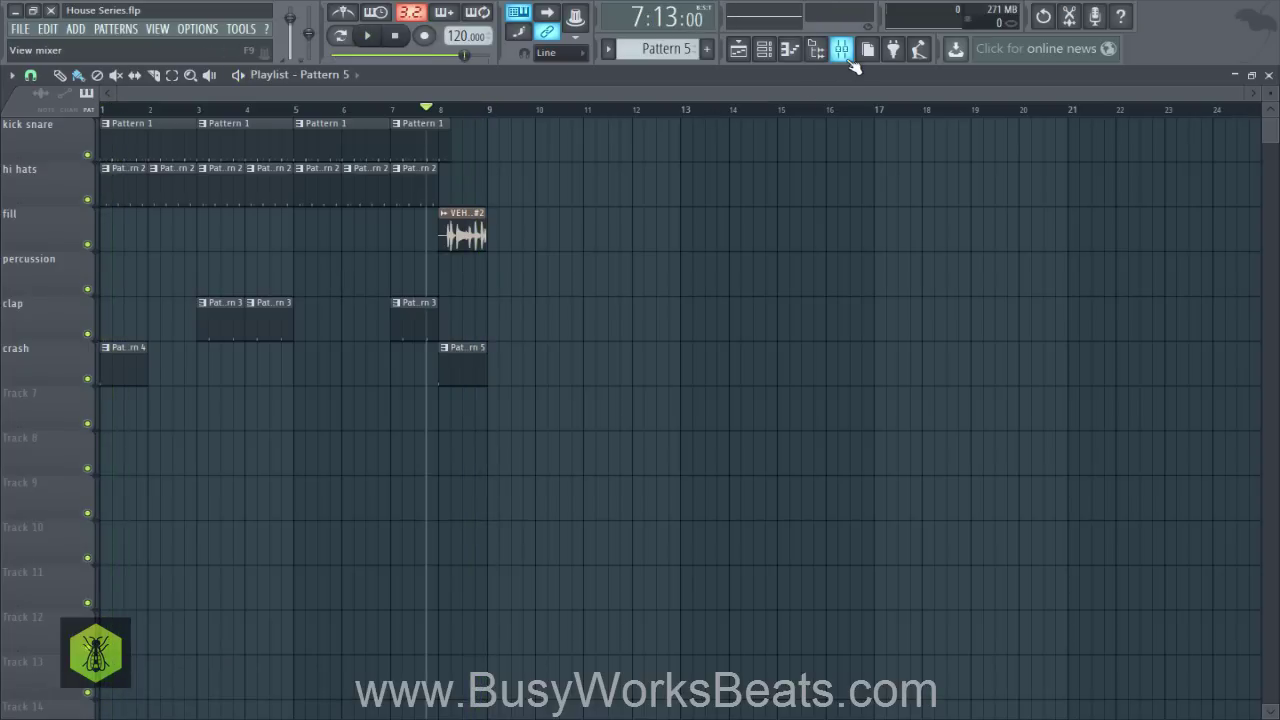
Lower the volume of the VEH2 Crash - 03 mixer track while auditioning the end of the arrangement.
{"action": "left_click", "coordinate": [851, 60]}
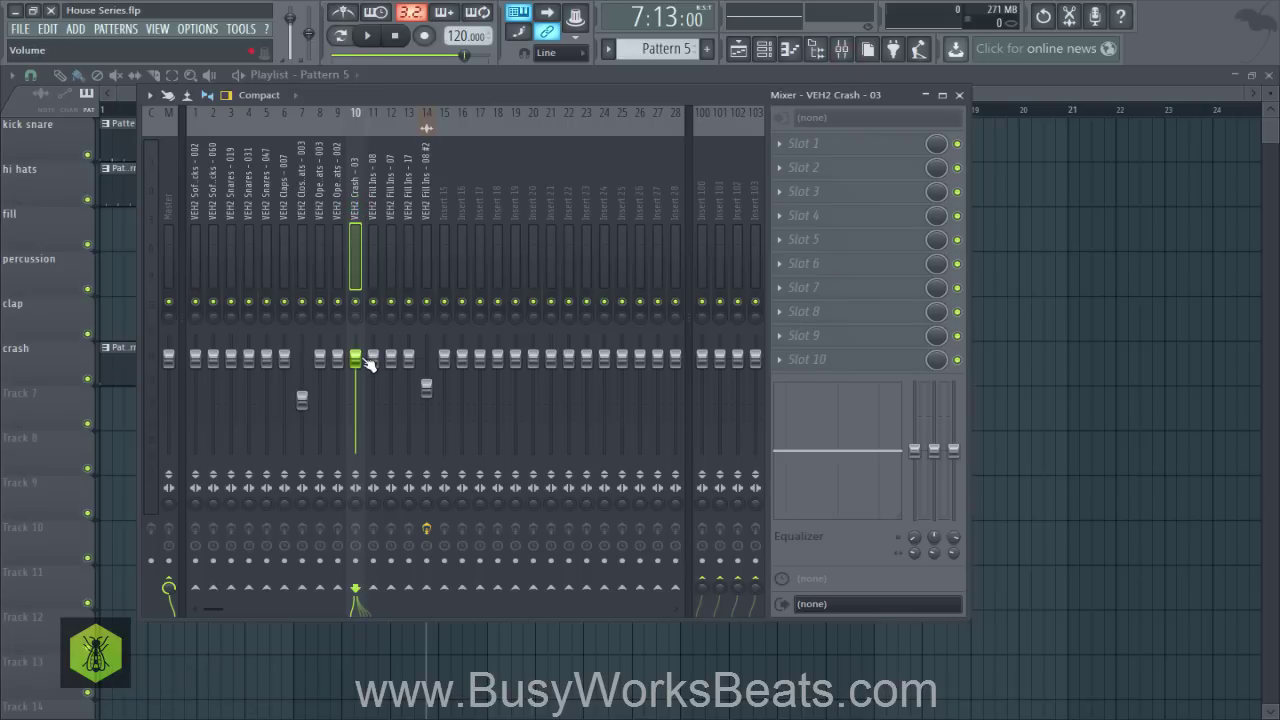
{"action": "key", "text": "space"}
{"action": "left_click_drag", "start_coordinate": [368, 364], "coordinate": [357, 388]}
{"action": "key", "text": "space"}
{"action": "key", "text": "space"}
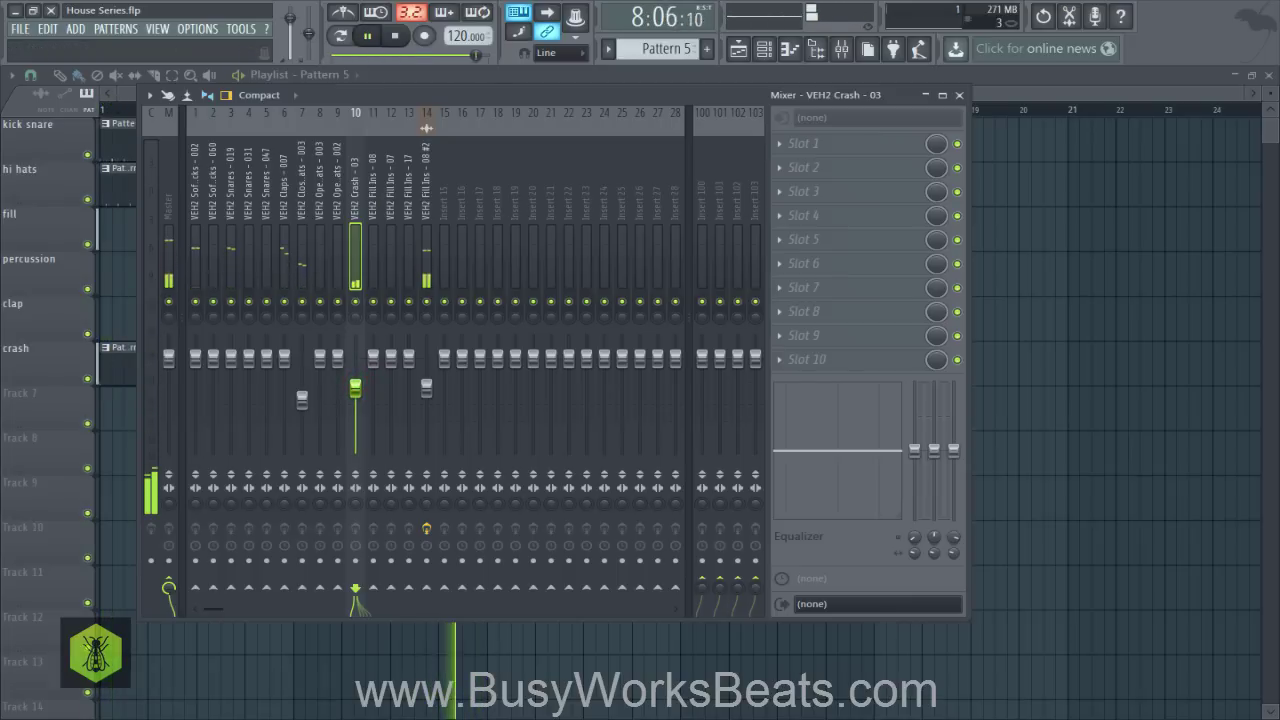
{"action": "key", "text": "space"}
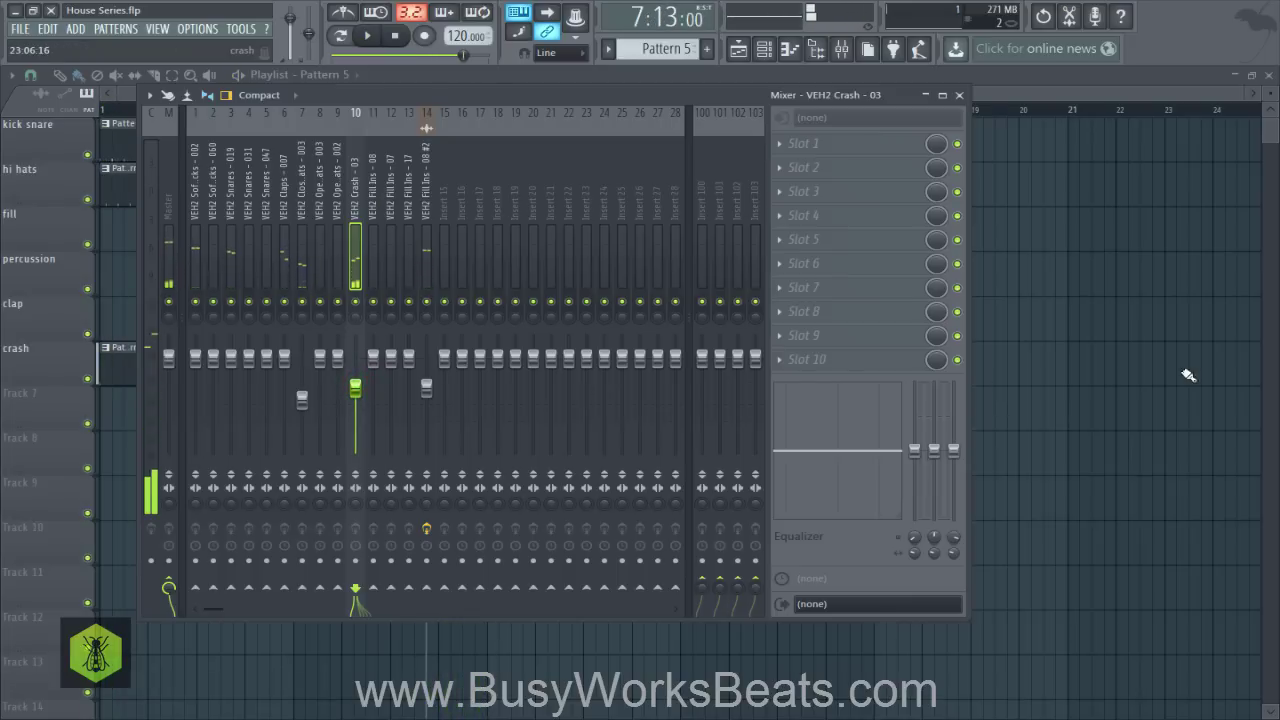
{"action": "key", "text": "F9"}
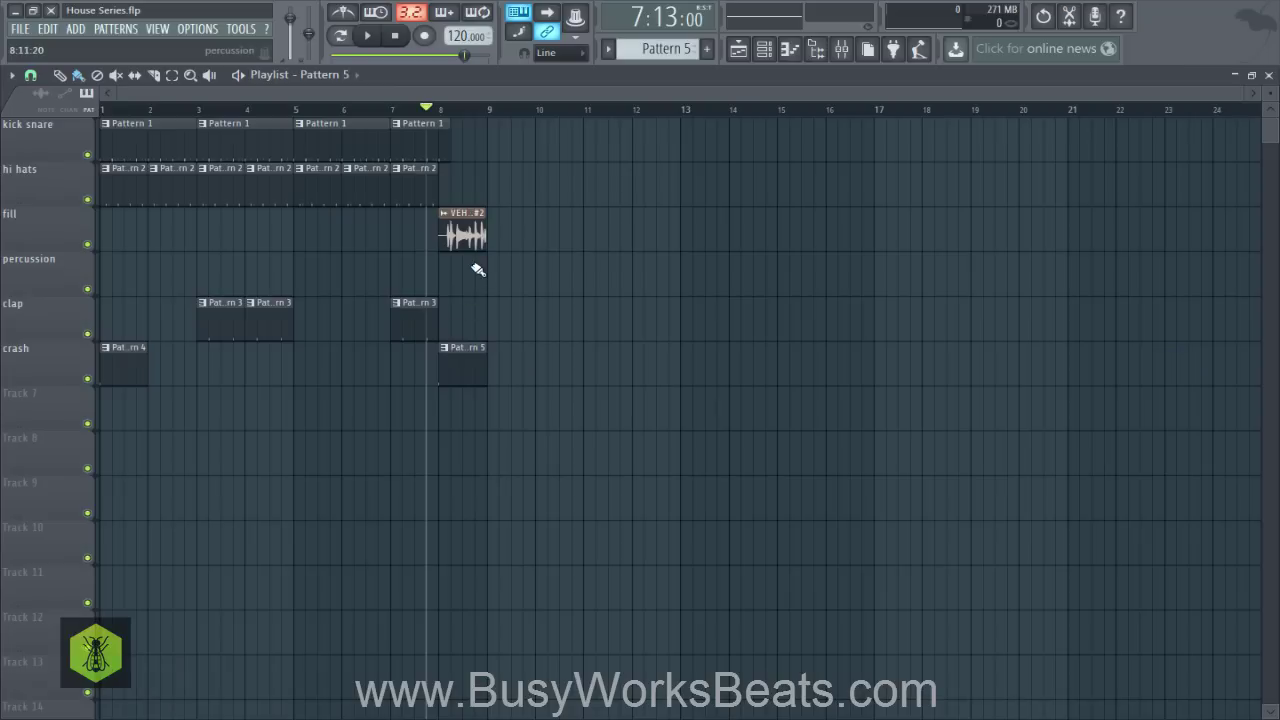
Move the reversed crash's hit in Pattern 5 to step 9 and choose 2 beats as its stretch time.
{"action": "left_click", "coordinate": [767, 48]}
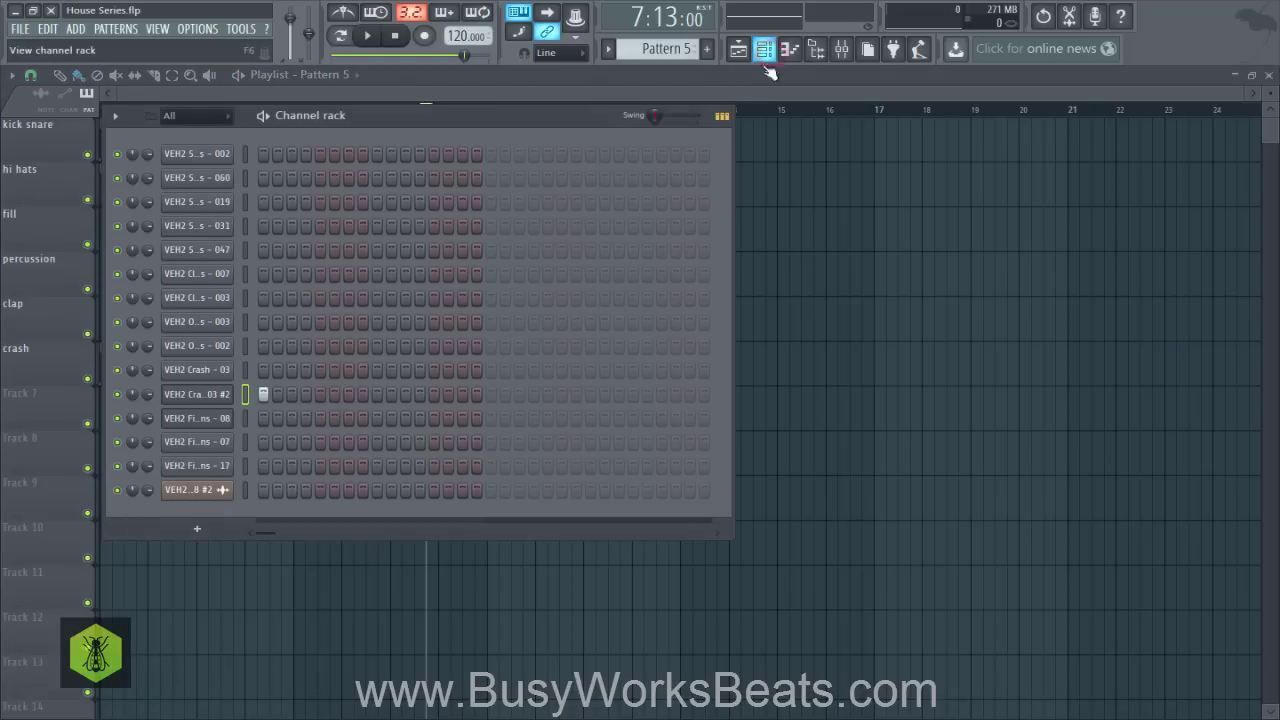
{"action": "left_click", "coordinate": [263, 394]}
{"action": "left_click", "coordinate": [377, 394]}
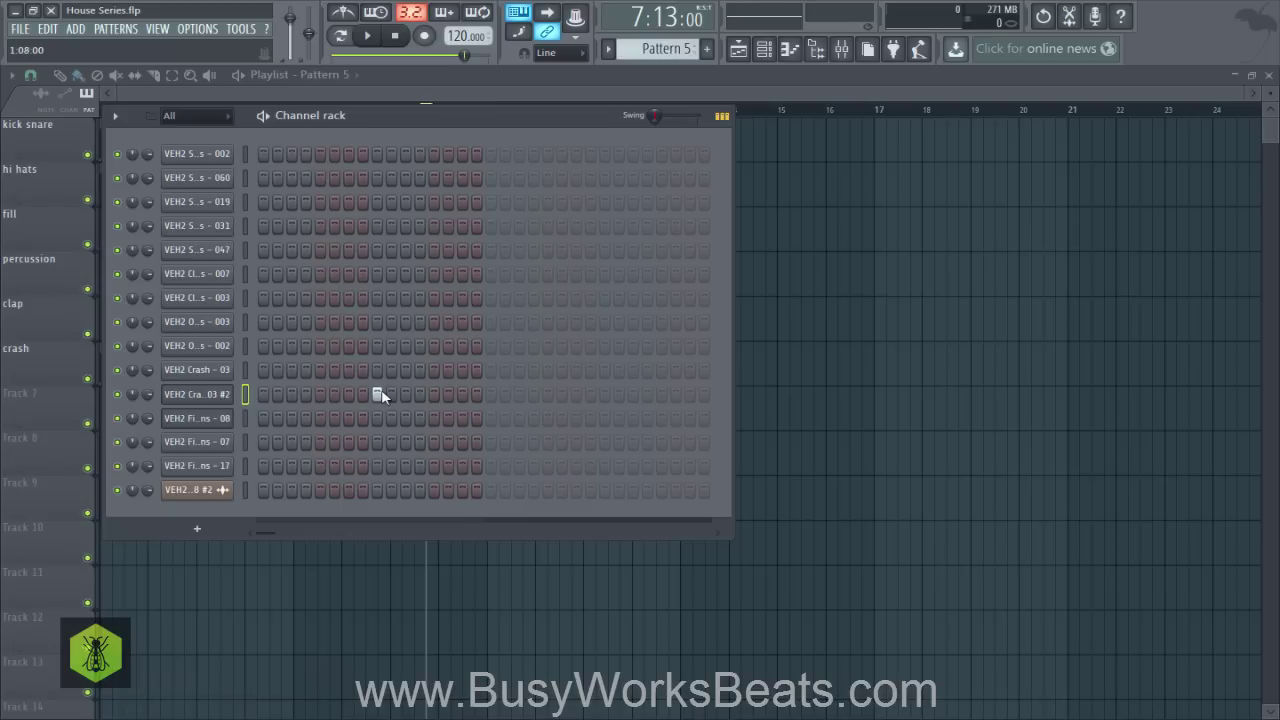
{"action": "left_click", "coordinate": [205, 394]}
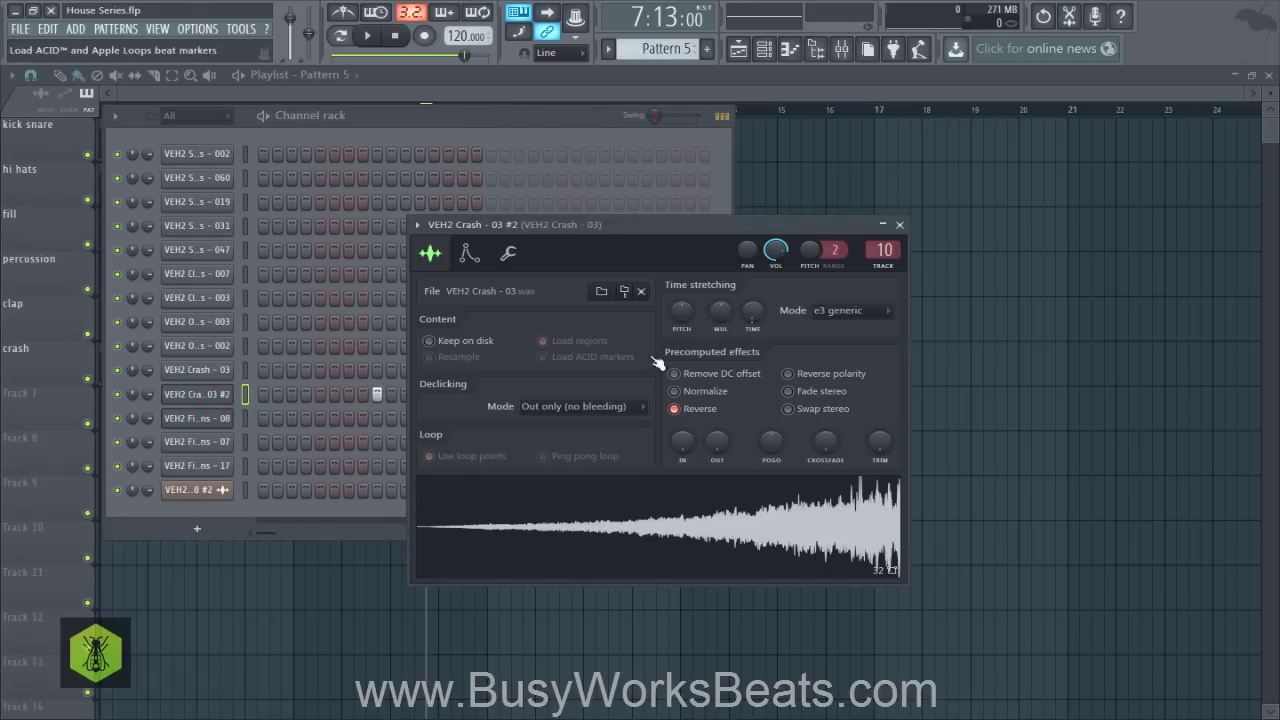
{"action": "right_click", "coordinate": [751, 318]}
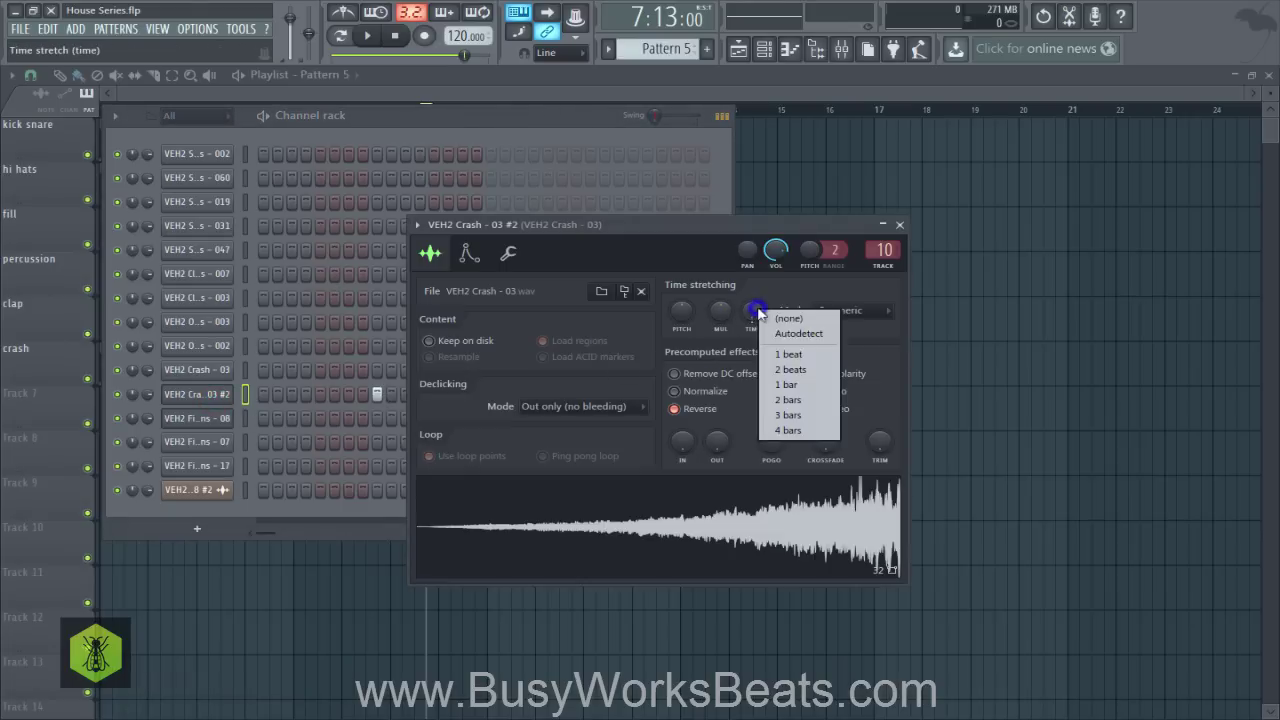
{"action": "left_click", "coordinate": [802, 369]}
{"action": "left_click", "coordinate": [930, 350]}
Play the arrangement's ending to check the reversed crash, and replay the opening crash from bar 1.
{"action": "key", "text": "space"}
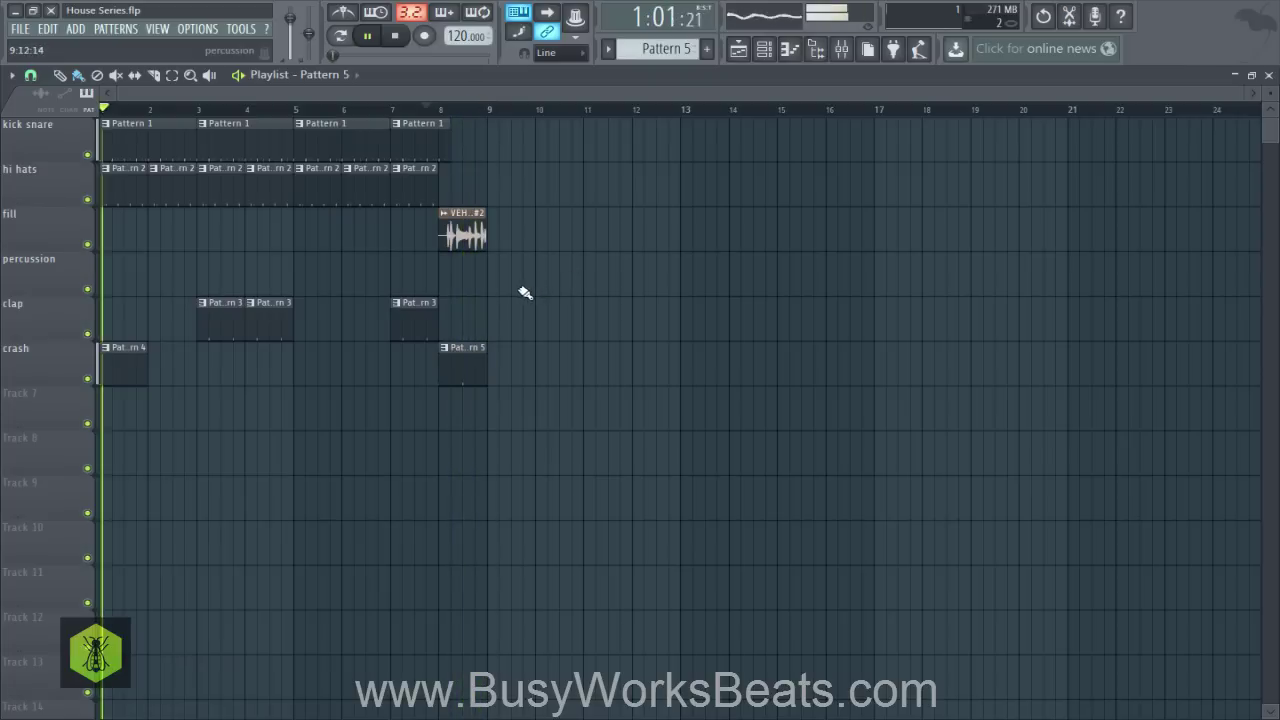
{"action": "key", "text": "space"}
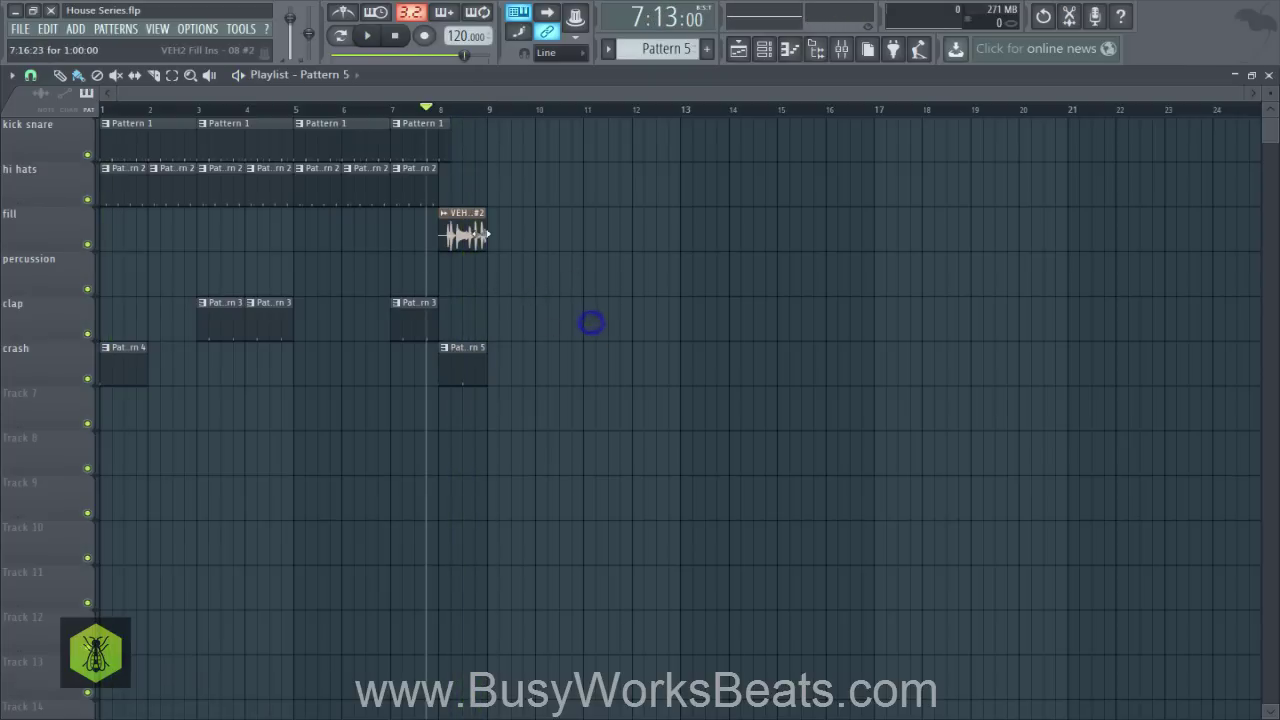
{"action": "left_click", "coordinate": [396, 38]}
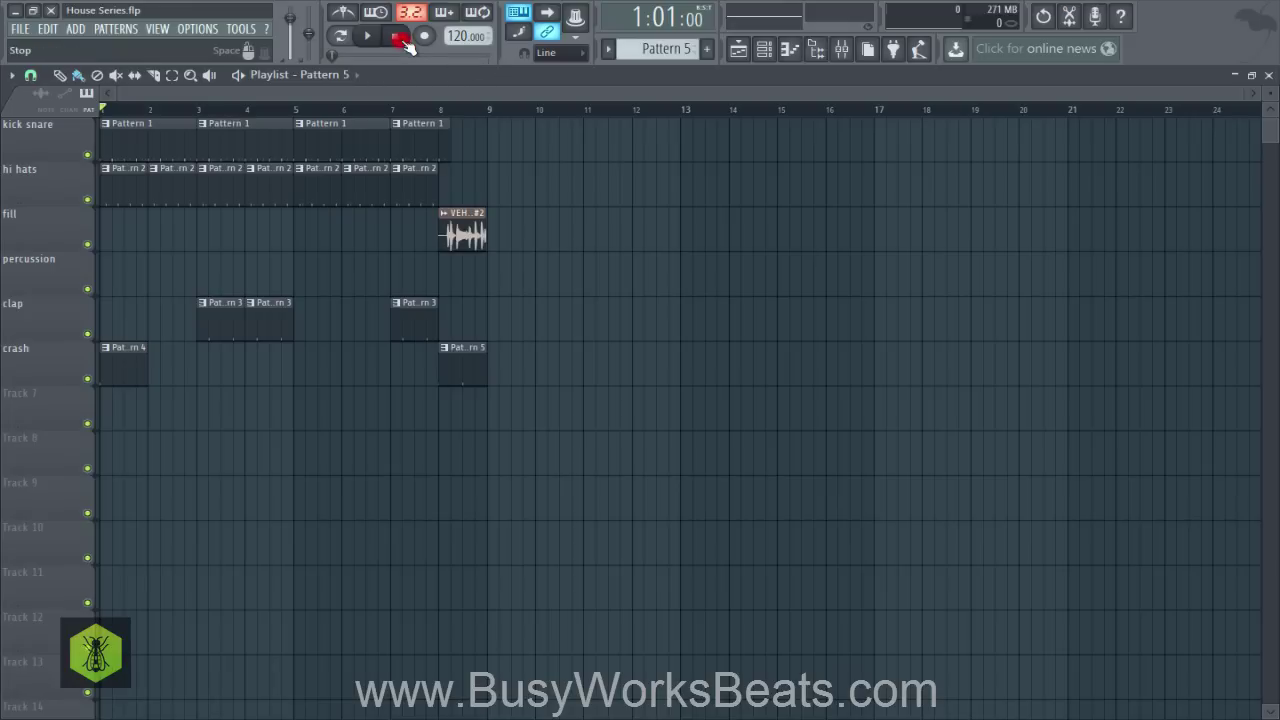
{"action": "left_click", "coordinate": [403, 41]}
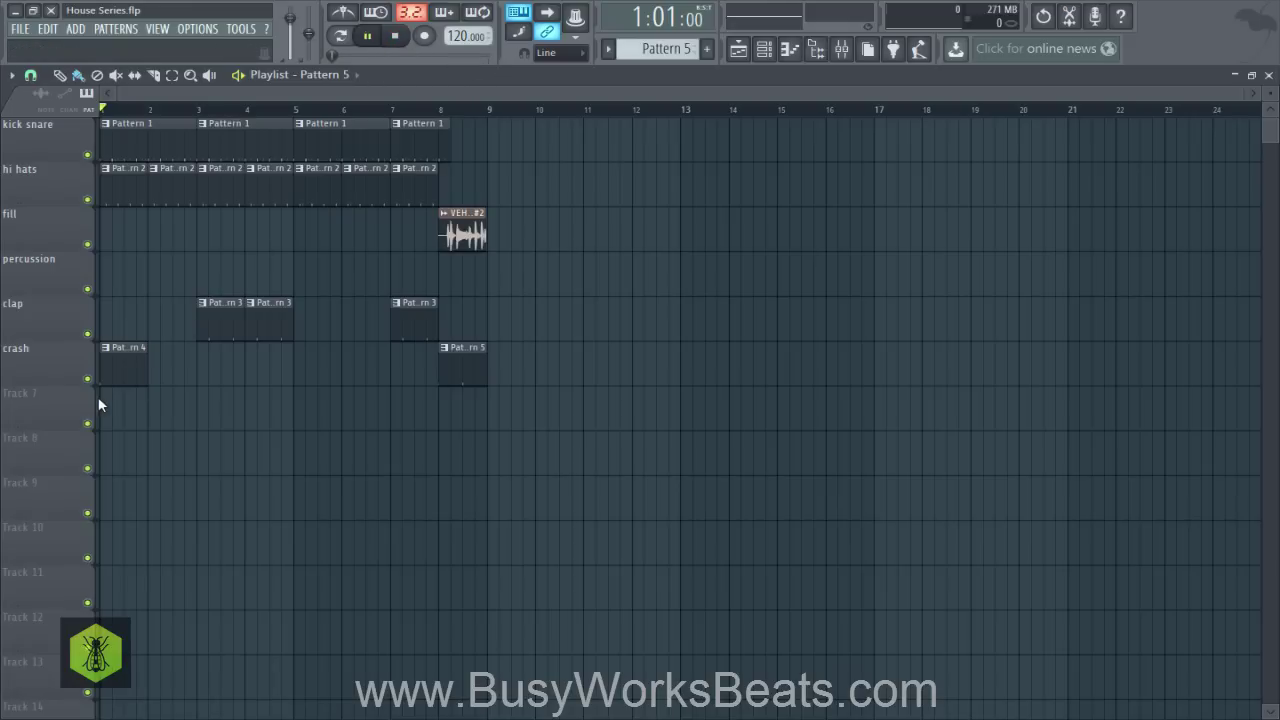
{"action": "key", "text": "space"}
{"action": "key", "text": "space"}
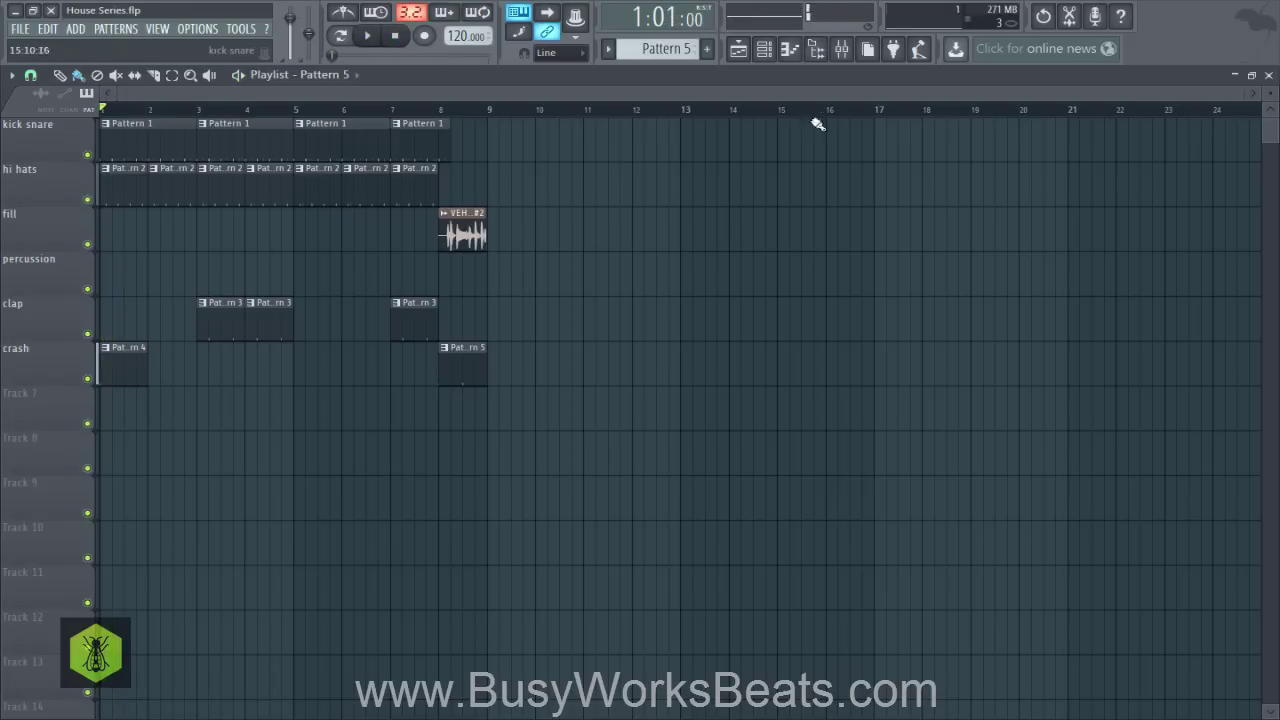
Load Fruity Delay 2 in slot 1 of the VEH2 Crash - 03 mixer track and adjust its feedback level and time.
{"action": "left_click", "coordinate": [842, 48]}
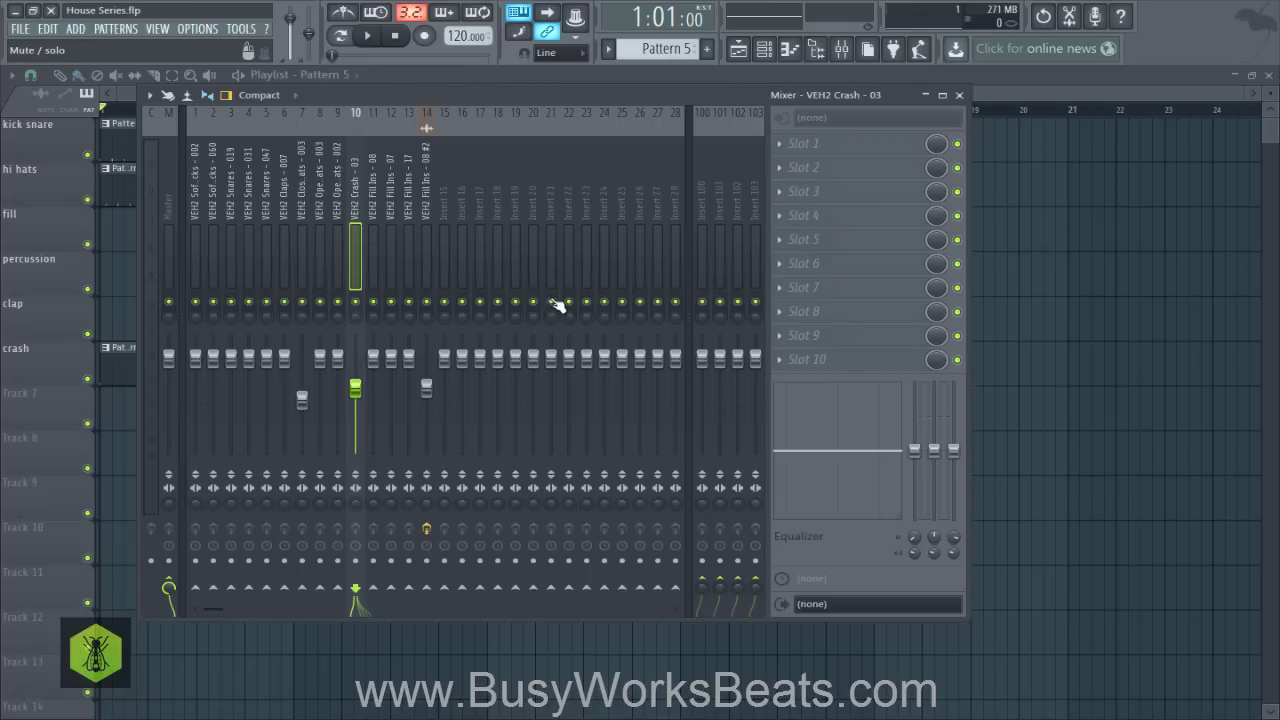
{"action": "left_click", "coordinate": [803, 145]}
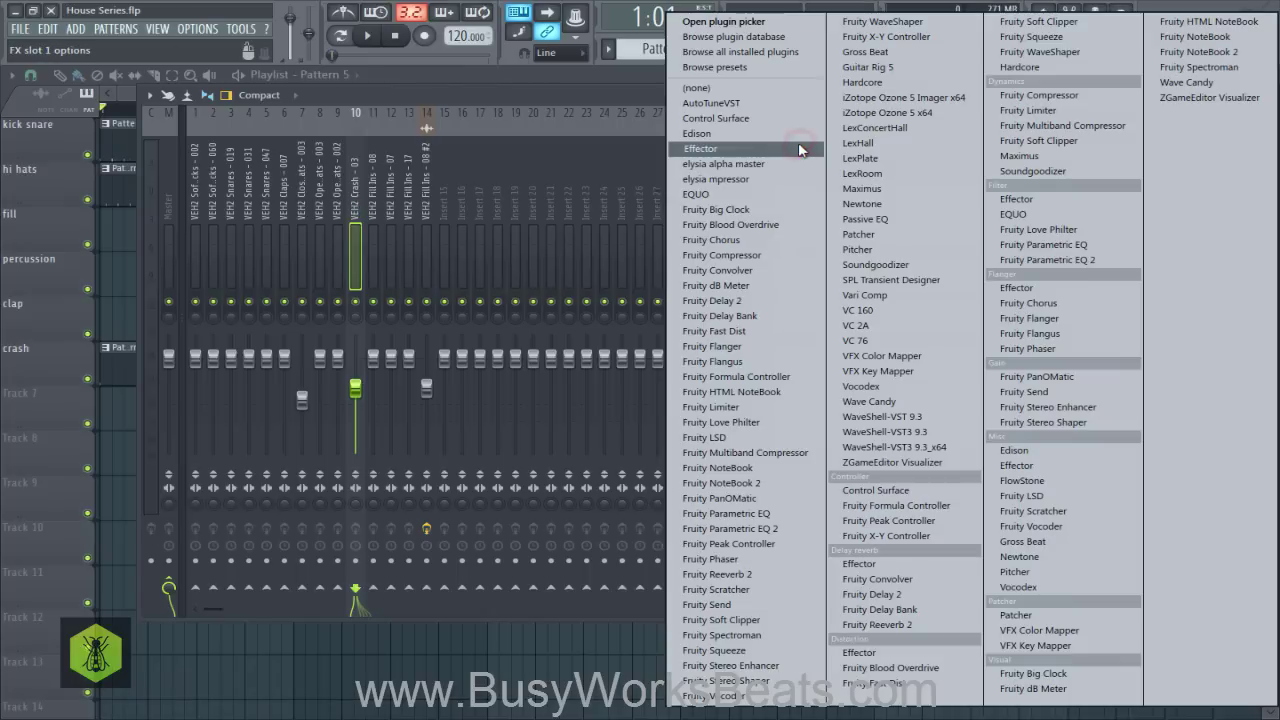
{"action": "left_click", "coordinate": [873, 595]}
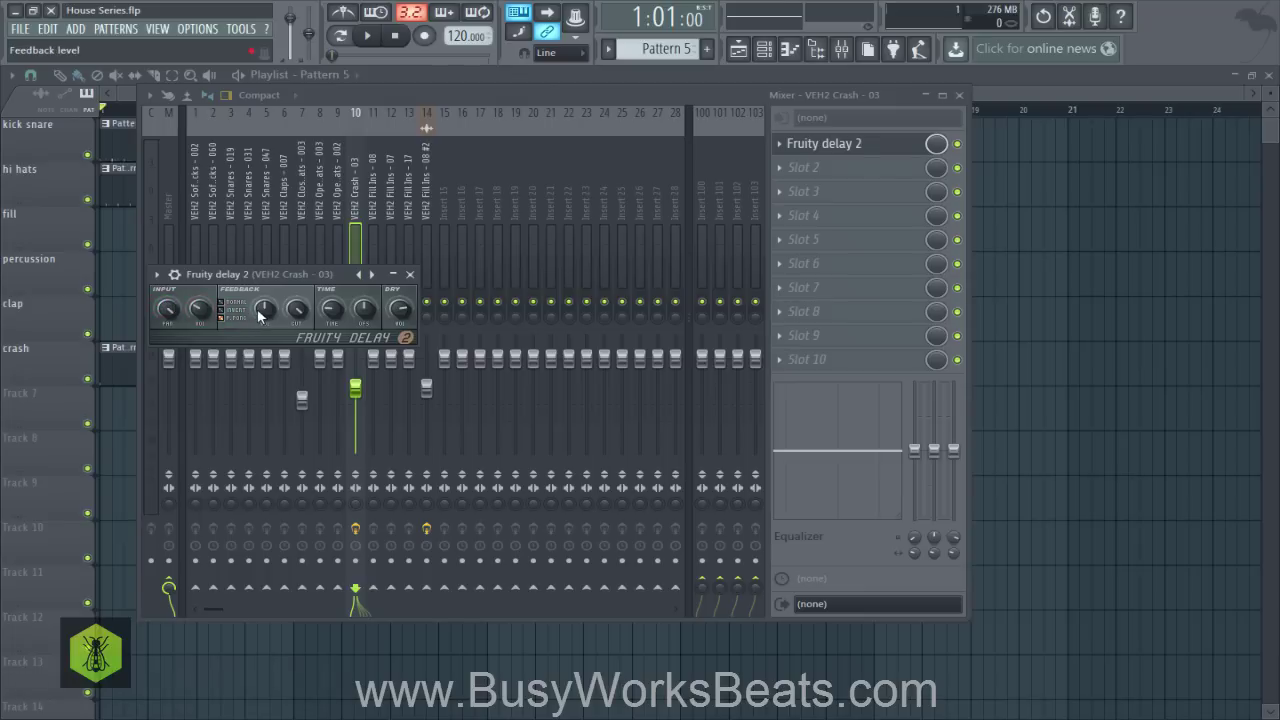
{"action": "left_click", "coordinate": [333, 308]}
Adjust the crash delay's input volume while auditioning the opening crash from bar 1, and close the effect.
{"action": "left_click", "coordinate": [370, 38]}
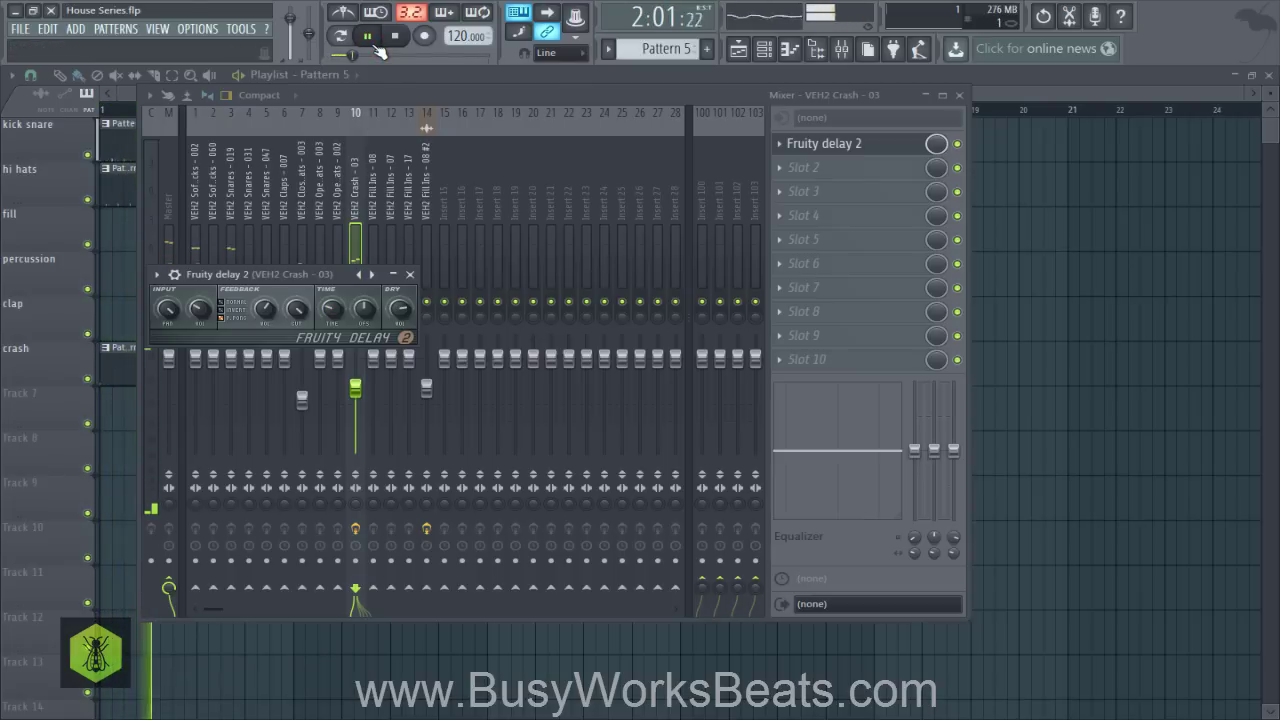
{"action": "key", "text": "space"}
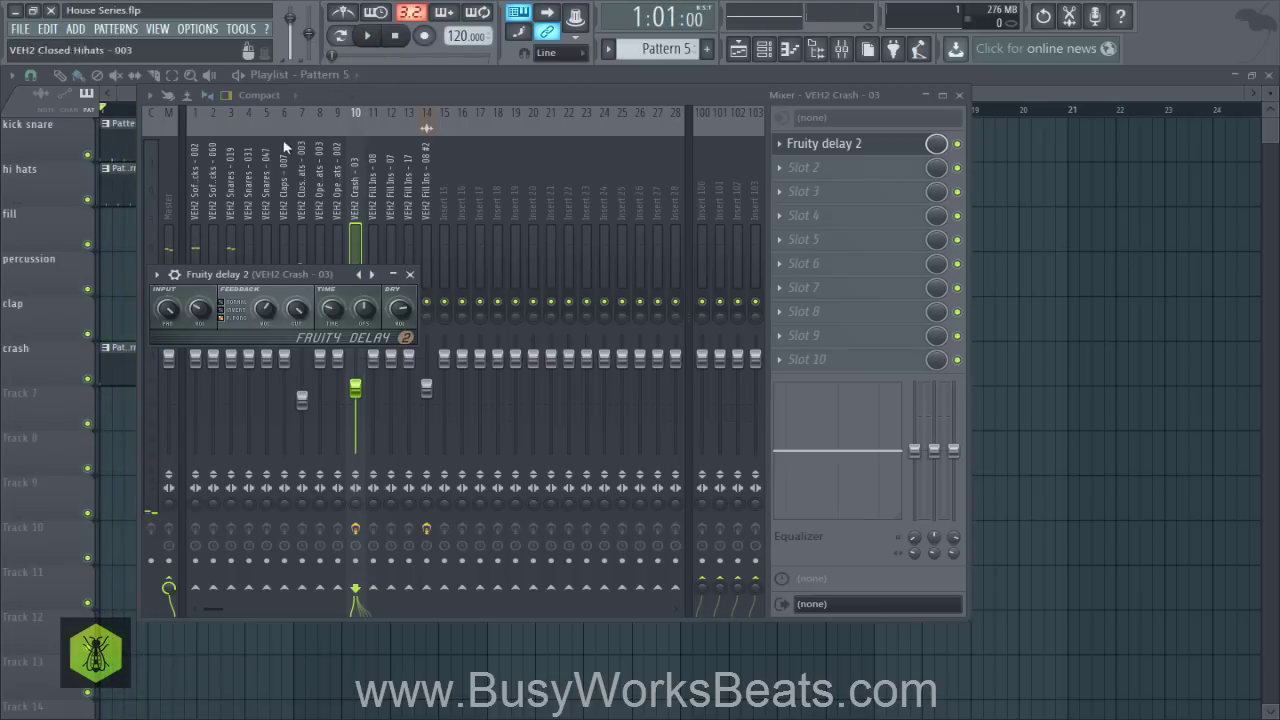
{"action": "key", "text": "space"}
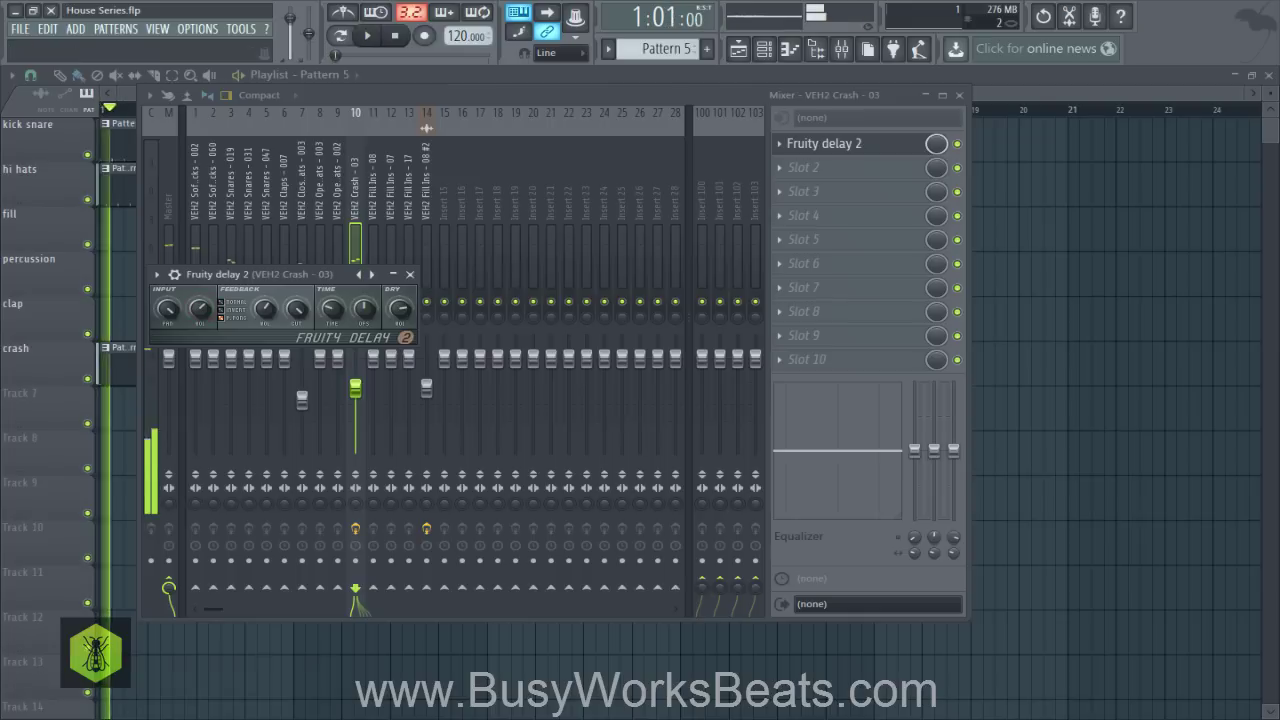
{"action": "key", "text": "space"}
{"action": "left_click_drag", "start_coordinate": [201, 309], "coordinate": [207, 312]}
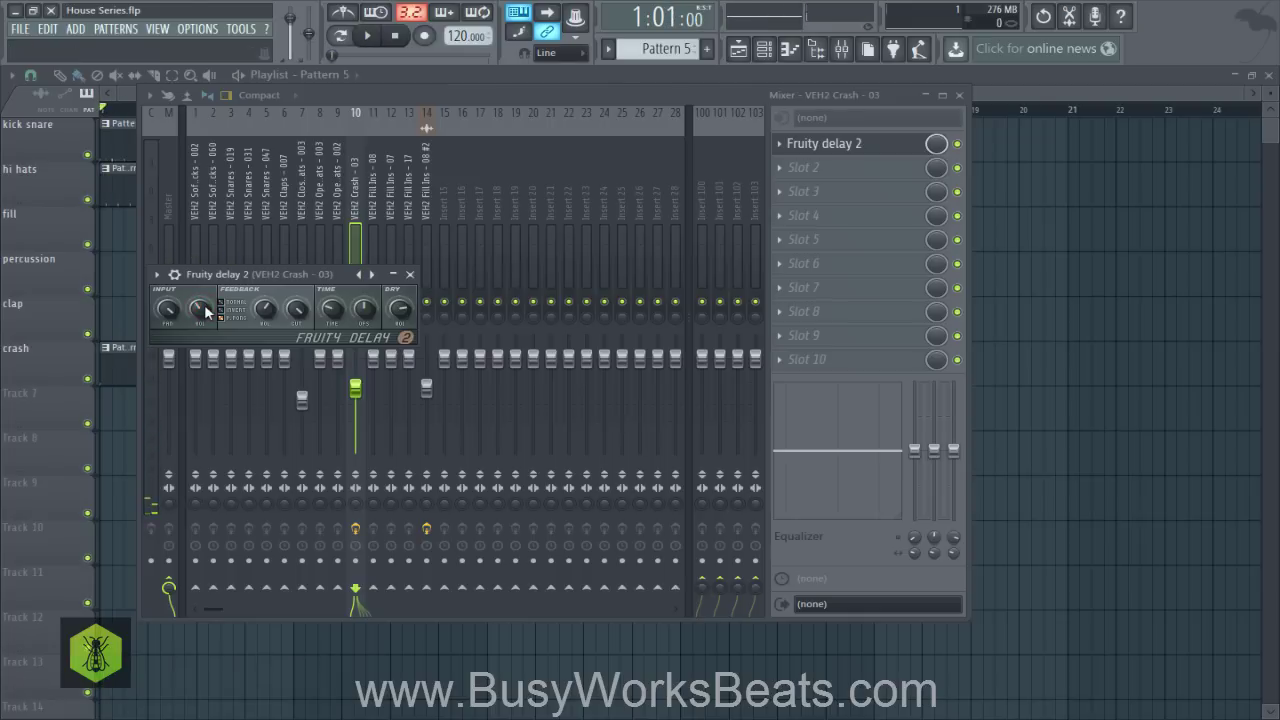
{"action": "key", "text": "space"}
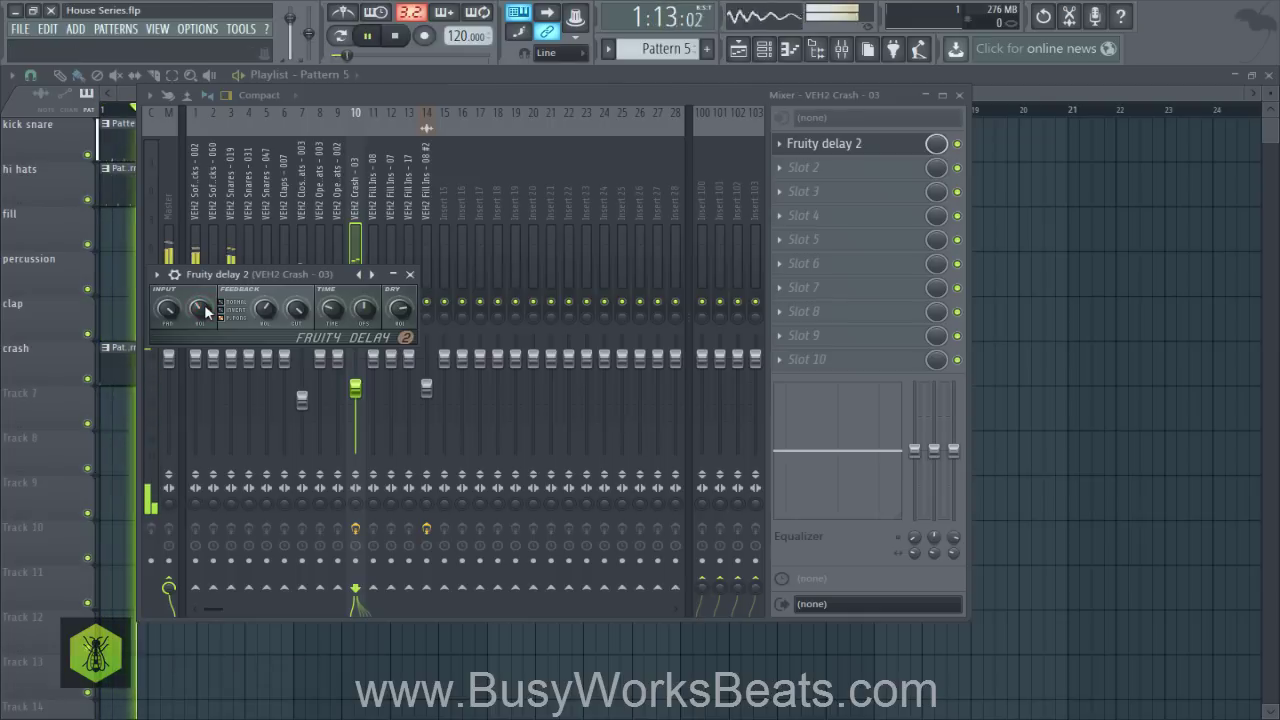
{"action": "key", "text": "space"}
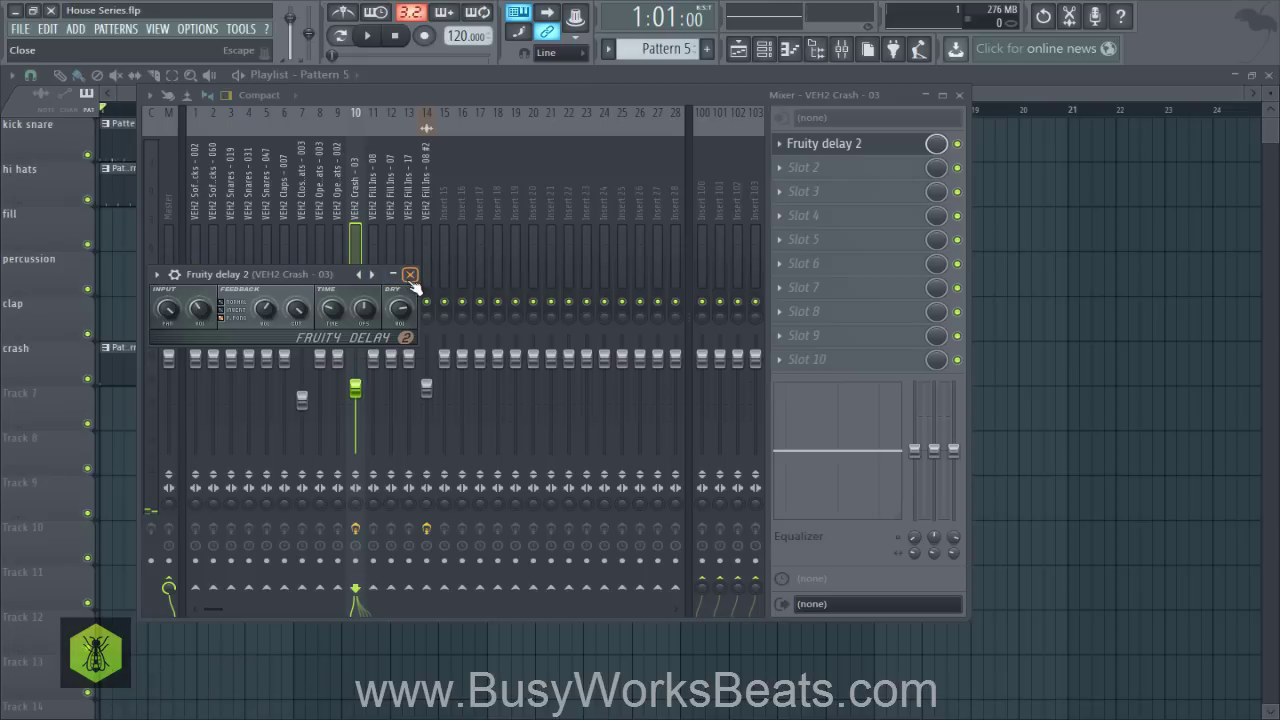
{"action": "left_click", "coordinate": [409, 276]}
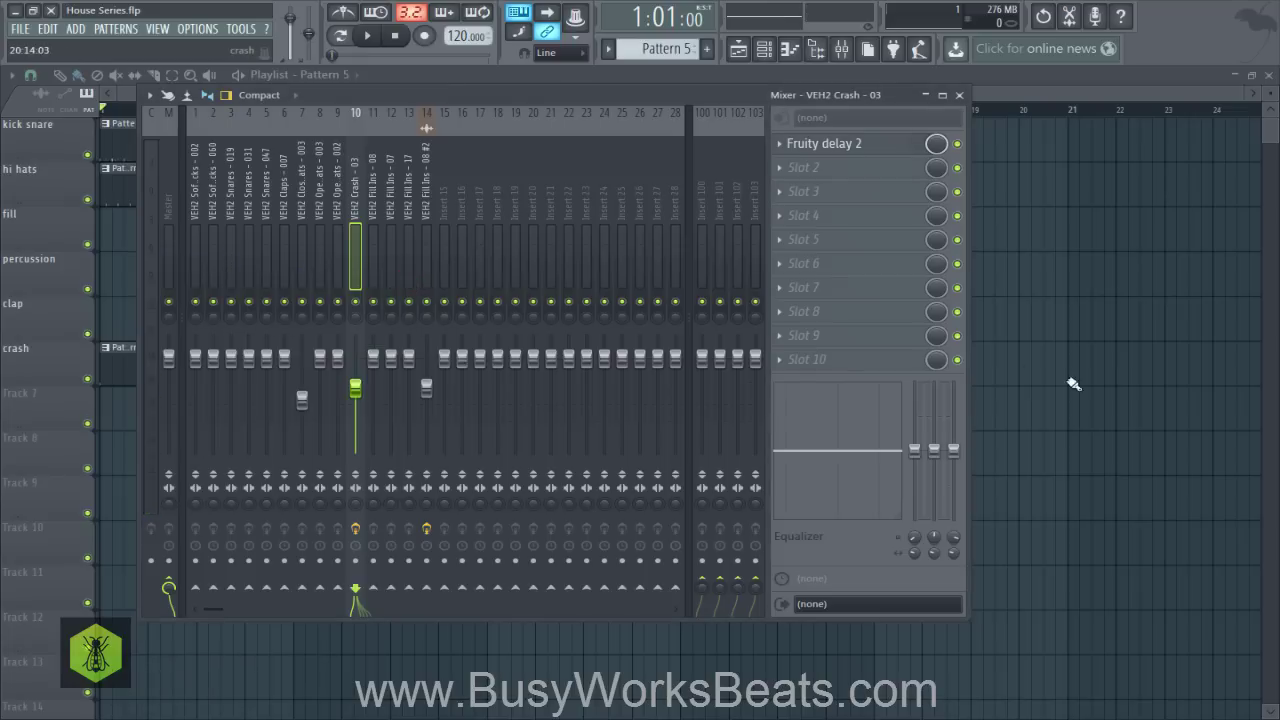
Close the mixer, save the project, and bring up the channel rack for Pattern 5.
{"action": "left_click", "coordinate": [1116, 395]}
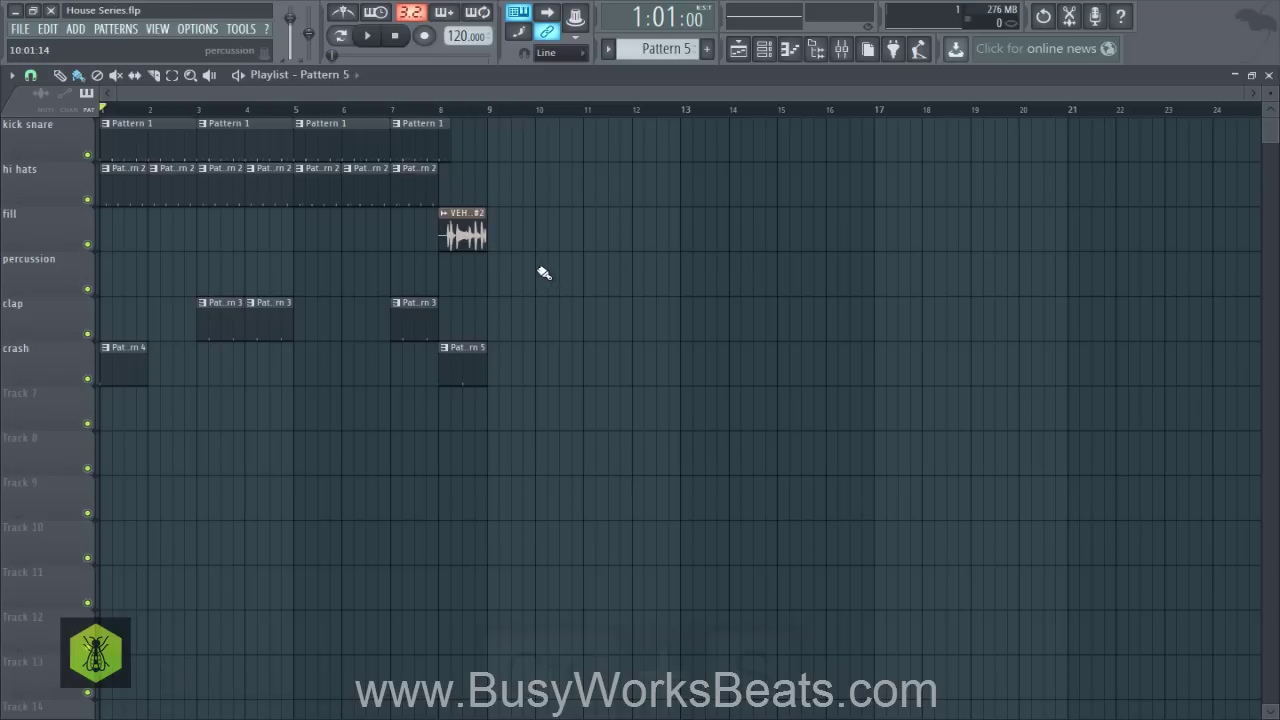
{"action": "key", "text": "ctrl+s"}
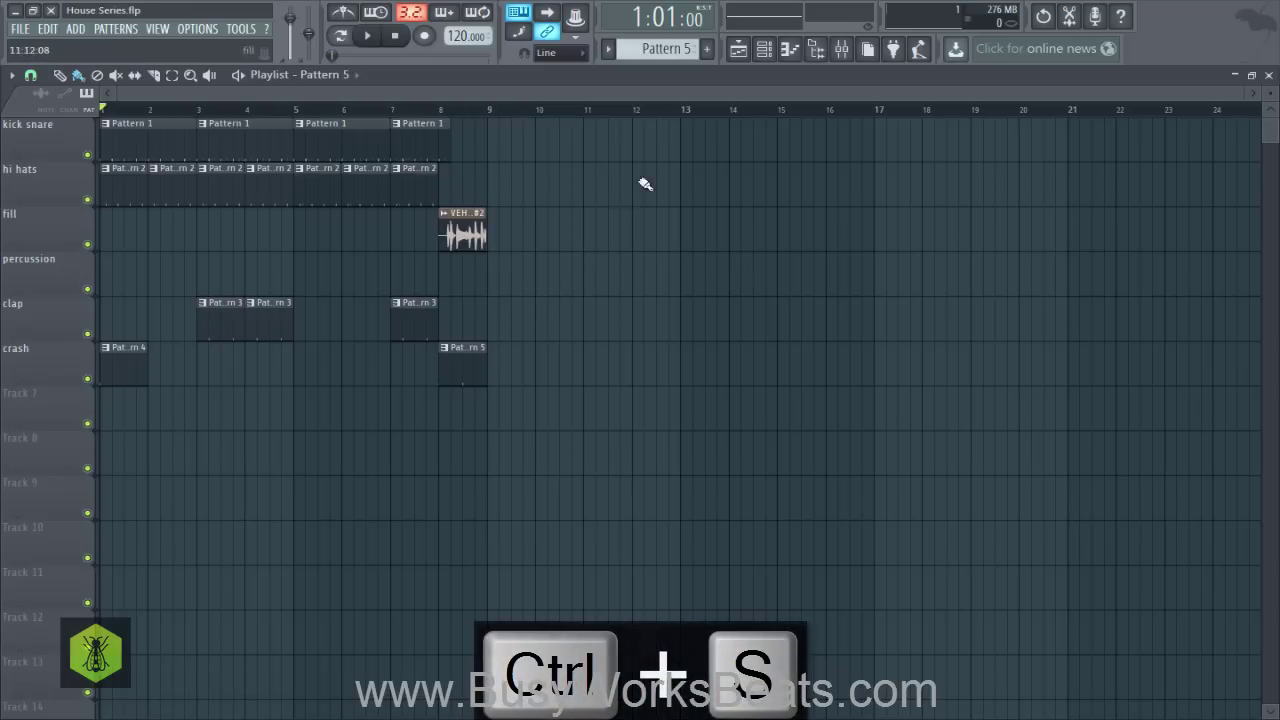
{"action": "left_click", "coordinate": [763, 48]}
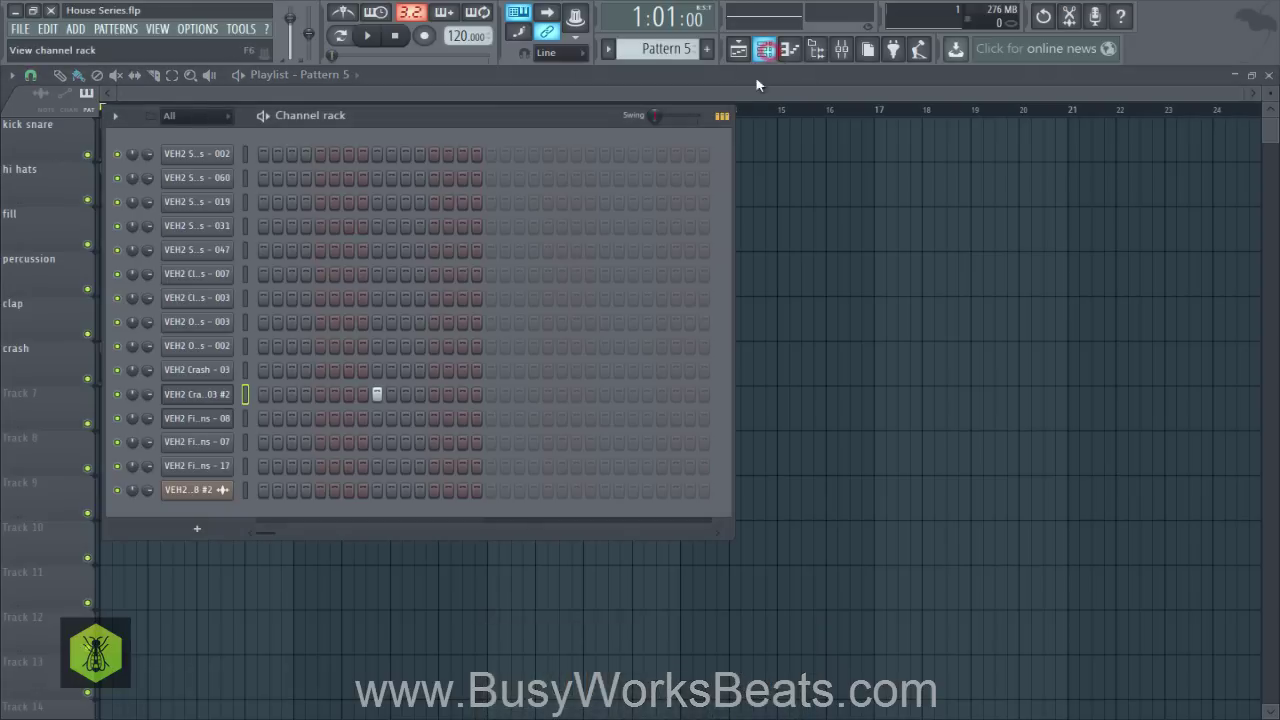
Switch to the empty Pattern 6 and expand the VEH2 Percussion folder in the REFX Vengeance Essential House 2 library.
{"action": "left_click", "coordinate": [661, 47]}
{"action": "left_click", "coordinate": [600, 174]}
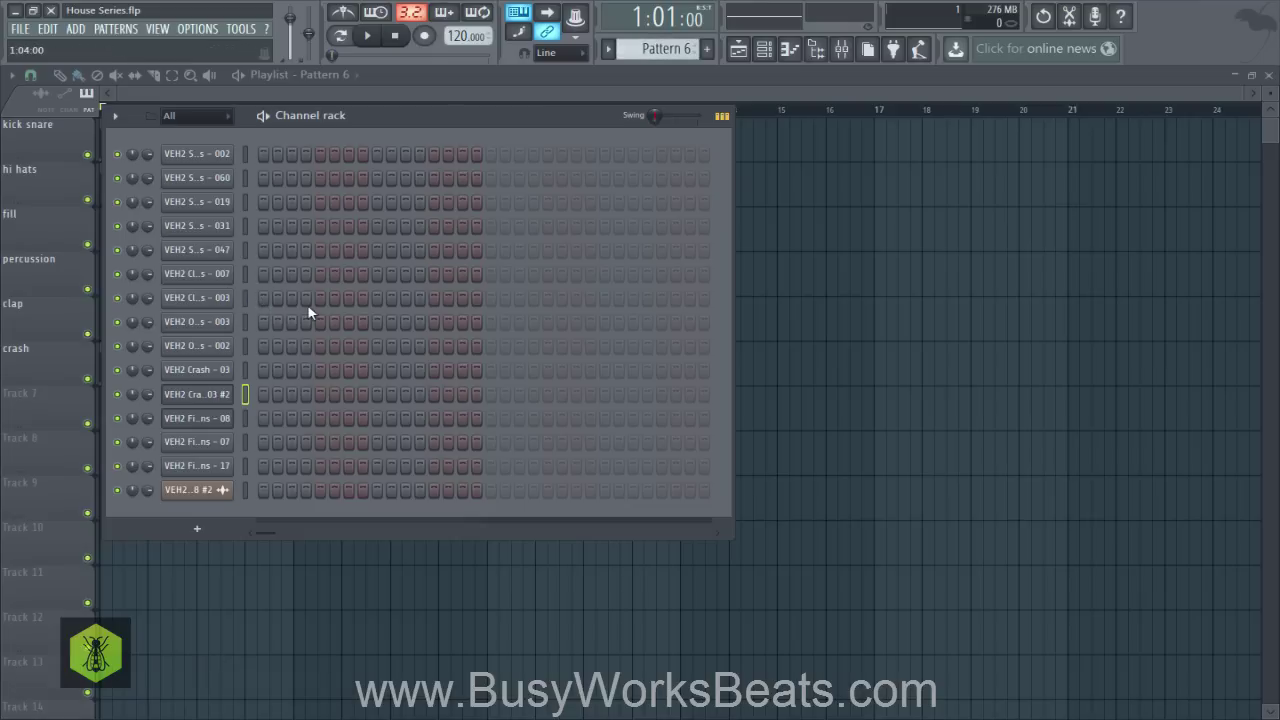
{"action": "left_click", "coordinate": [818, 50]}
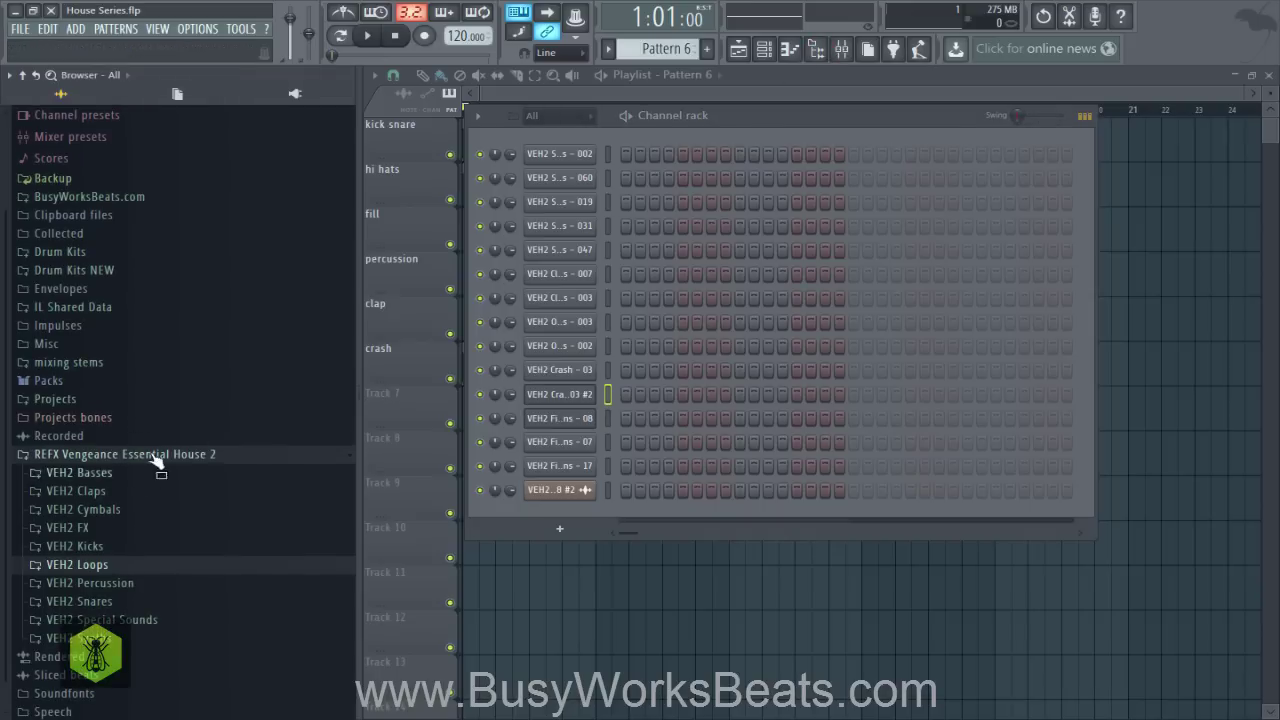
{"action": "left_click", "coordinate": [122, 585]}
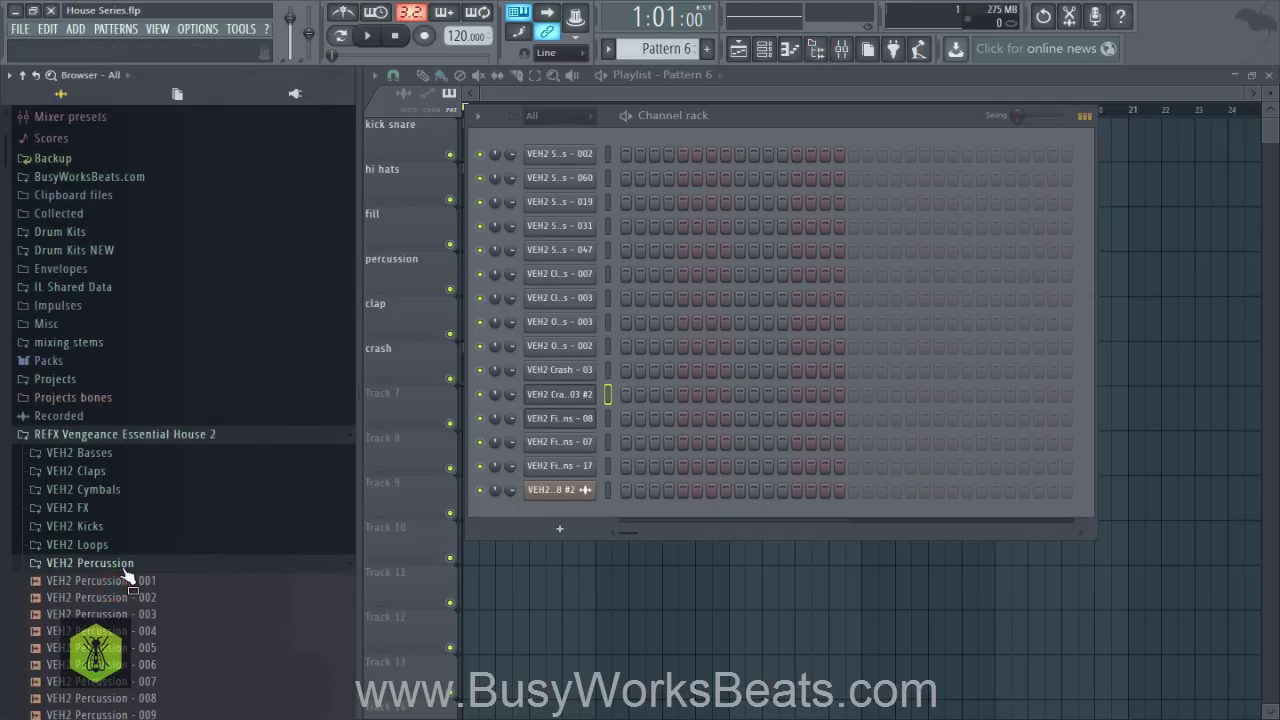
Audition the VEH2 Percussion samples one after another, from 001 to about 044.
{"action": "scroll", "coordinate": [145, 568], "scroll_direction": "down", "scroll_amount": 8}
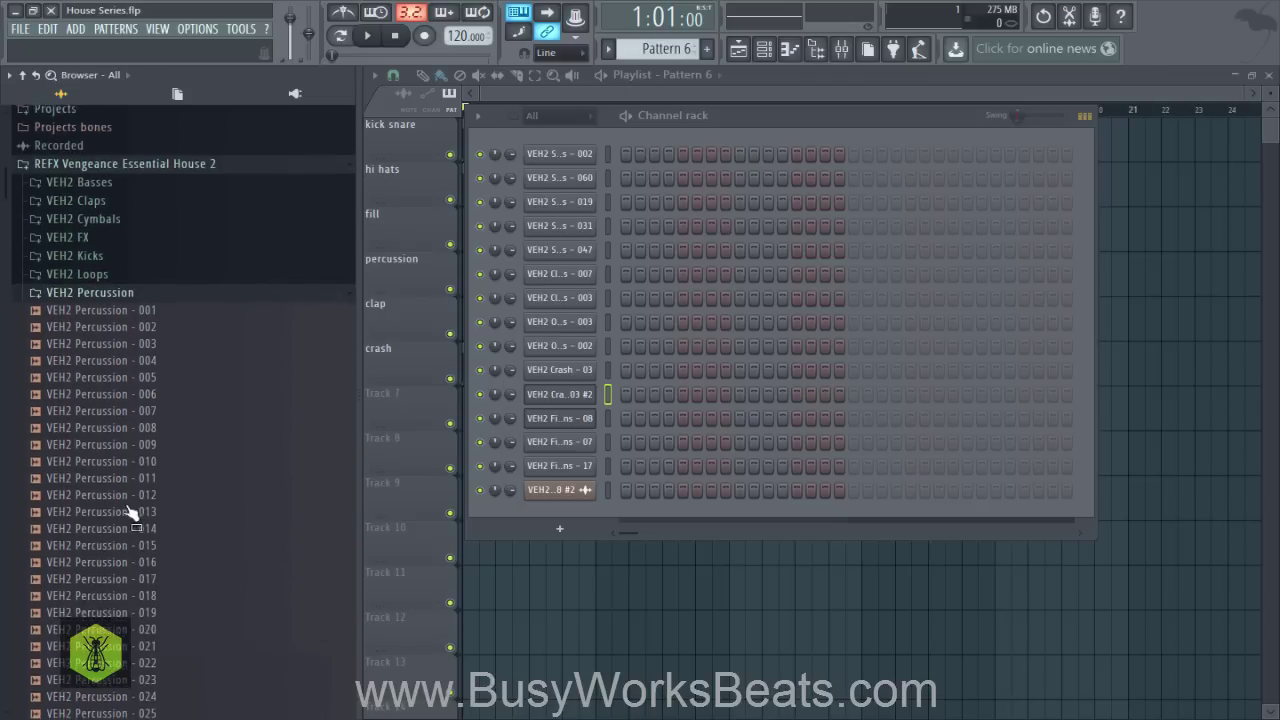
{"action": "left_click_drag", "start_coordinate": [150, 178], "coordinate": [150, 372]}
{"action": "key", "text": "Down"}
{"action": "key", "text": "Down"}
{"action": "key", "text": "Down"}
{"action": "key", "text": "Down"}
{"action": "key", "text": "Down"}
{"action": "key", "text": "Down"}
{"action": "key", "text": "Down"}
{"action": "key", "text": "Down"}
{"action": "key", "text": "Down"}
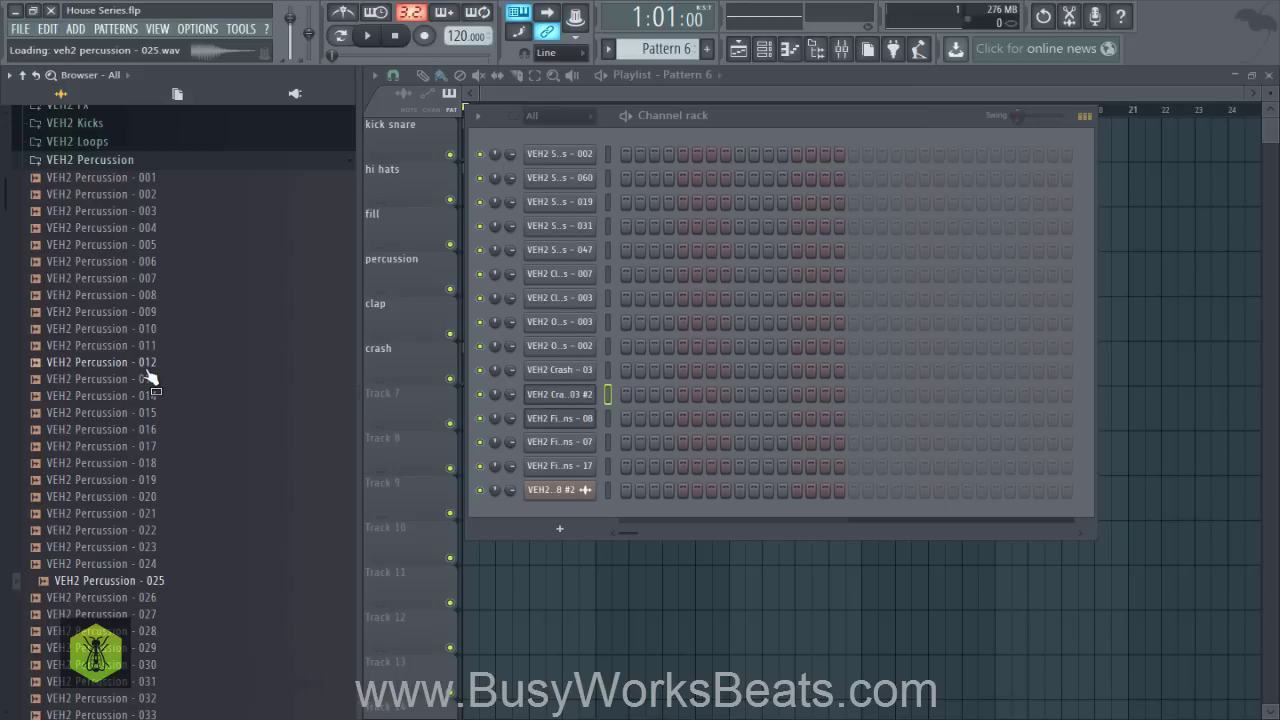
{"action": "key", "text": "Down"}
{"action": "key", "text": "Down"}
{"action": "key", "text": "Down"}
{"action": "key", "text": "Down"}
{"action": "key", "text": "Down"}
{"action": "key", "text": "Down"}
{"action": "key", "text": "Down"}
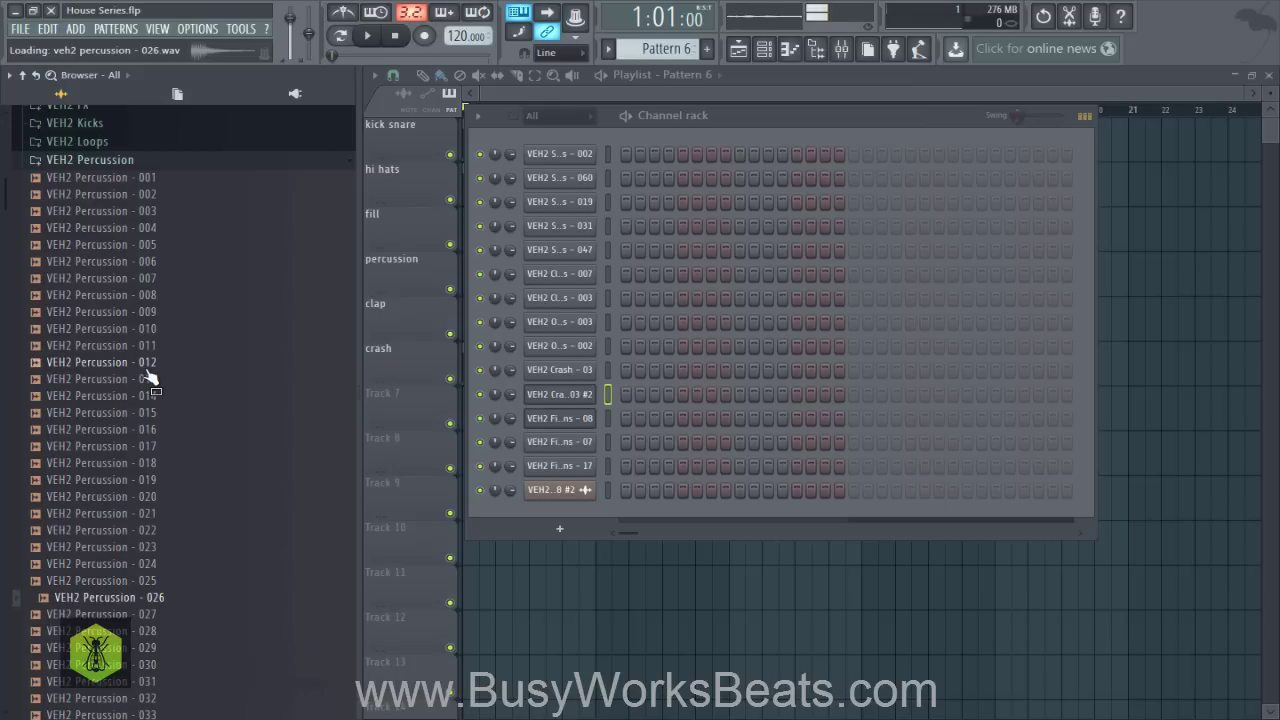
{"action": "key", "text": "Down"}
{"action": "key", "text": "Down"}
{"action": "key", "text": "Down"}
{"action": "key", "text": "Down"}
{"action": "key", "text": "Down"}
{"action": "key", "text": "Down"}
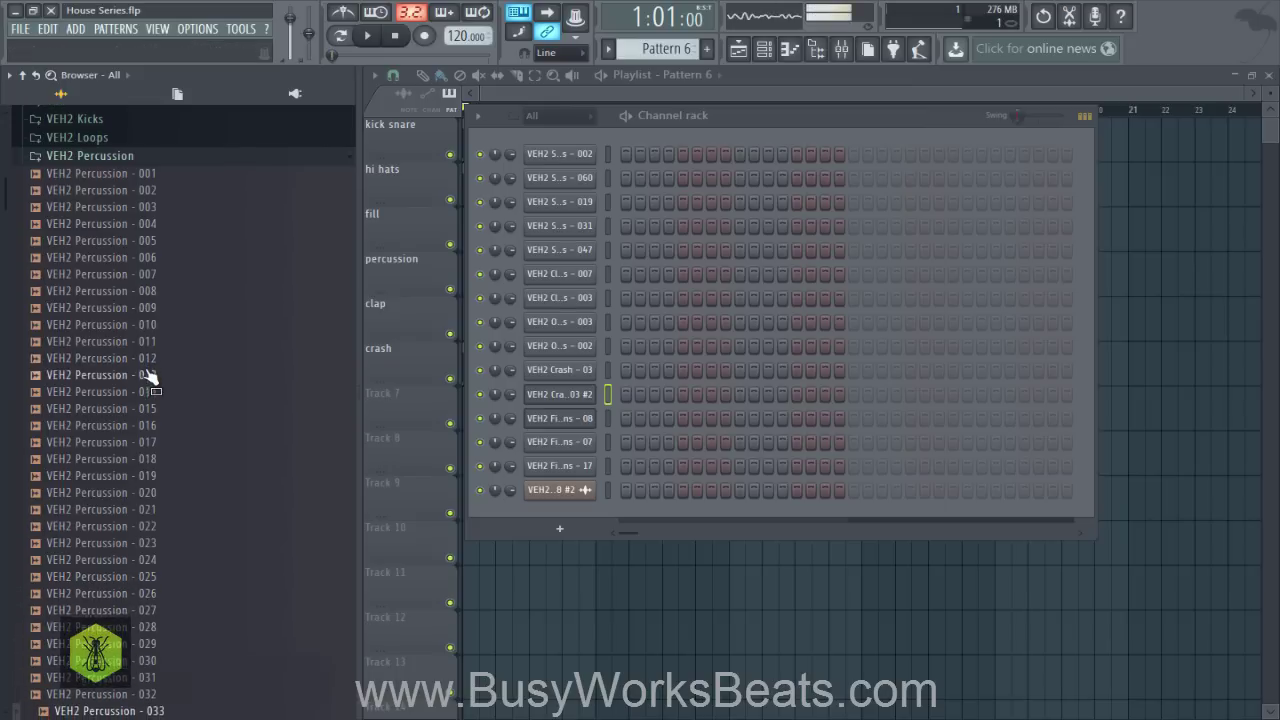
{"action": "key", "text": "Down"}
{"action": "key", "text": "Down"}
{"action": "key", "text": "Down"}
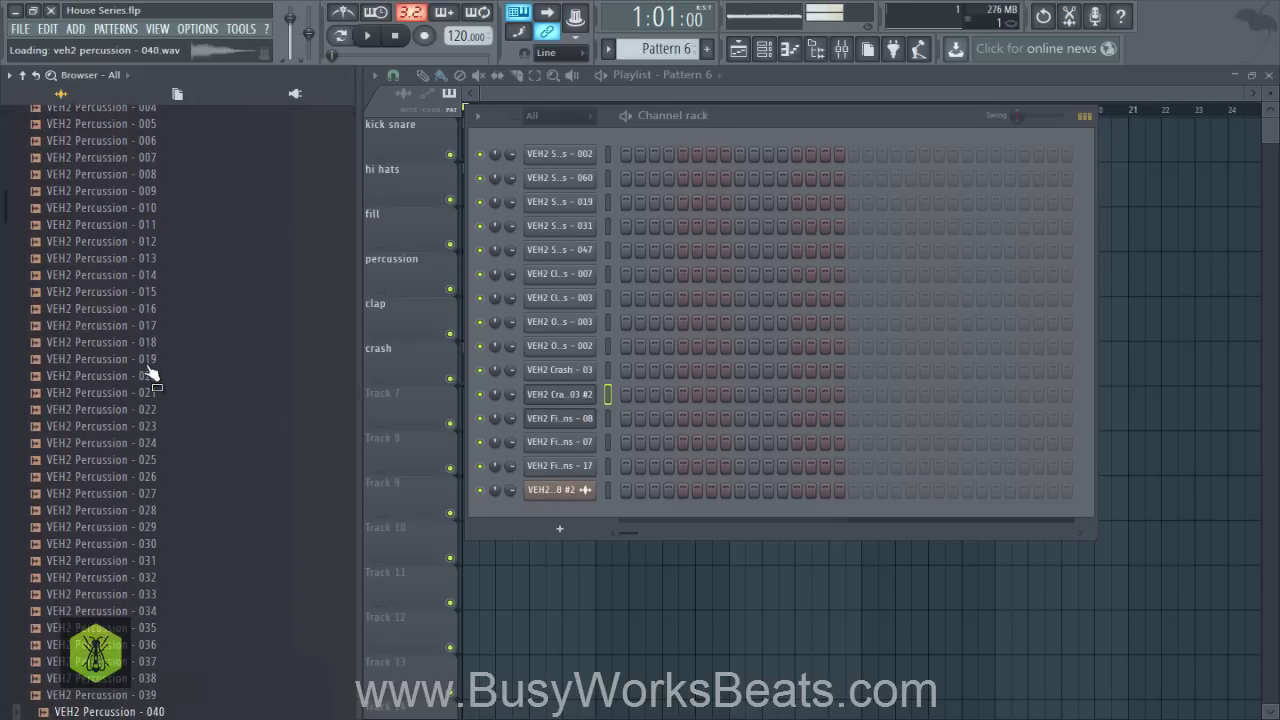
{"action": "key", "text": "Down"}
{"action": "key", "text": "Down"}
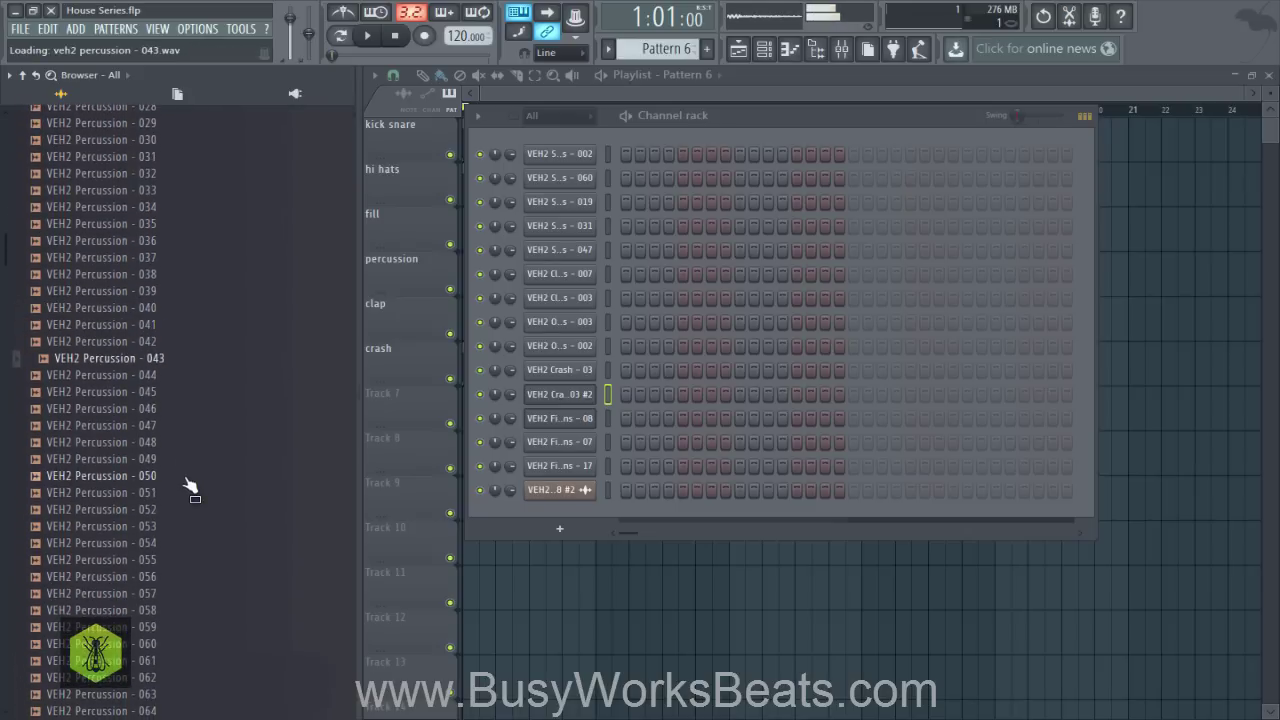
{"action": "key", "text": "Down"}
{"action": "key", "text": "Down"}
{"action": "key", "text": "Up"}
{"action": "key", "text": "Up"}
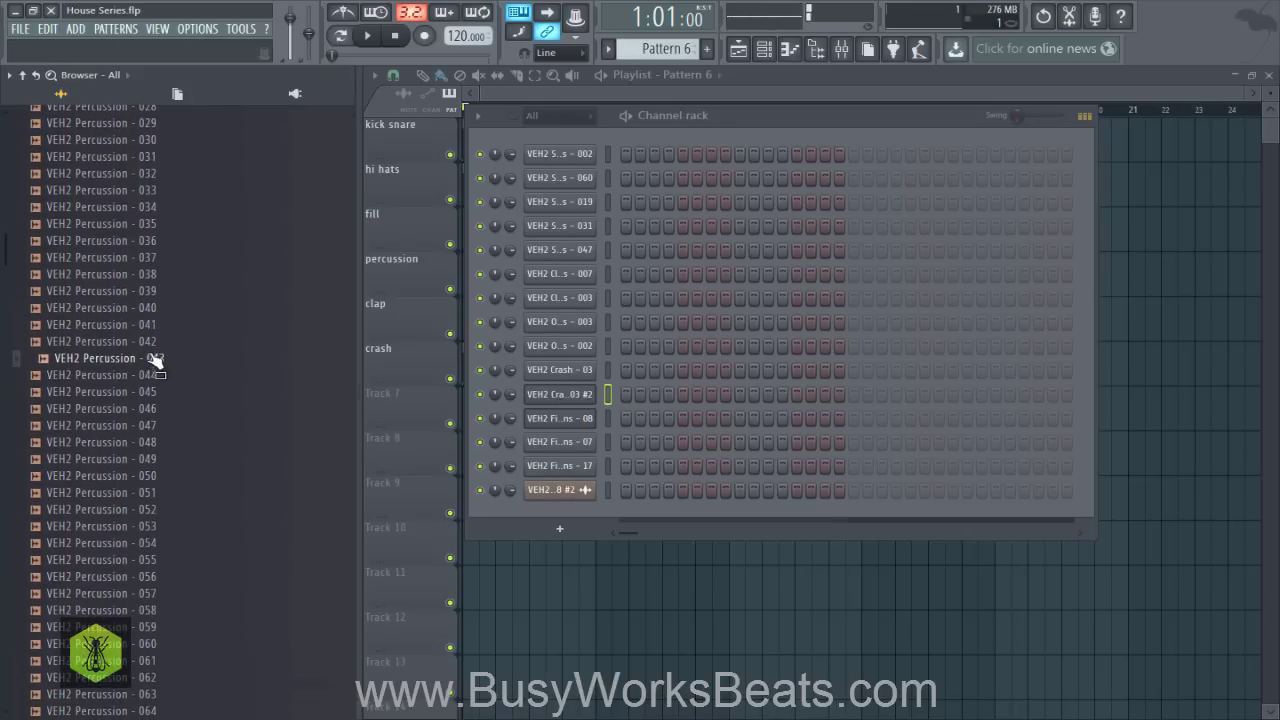
Load VEH2 Percussion - 043 and VEH2 Percussion - 044 into new channels.
{"action": "left_click_drag", "start_coordinate": [157, 360], "coordinate": [147, 366]}
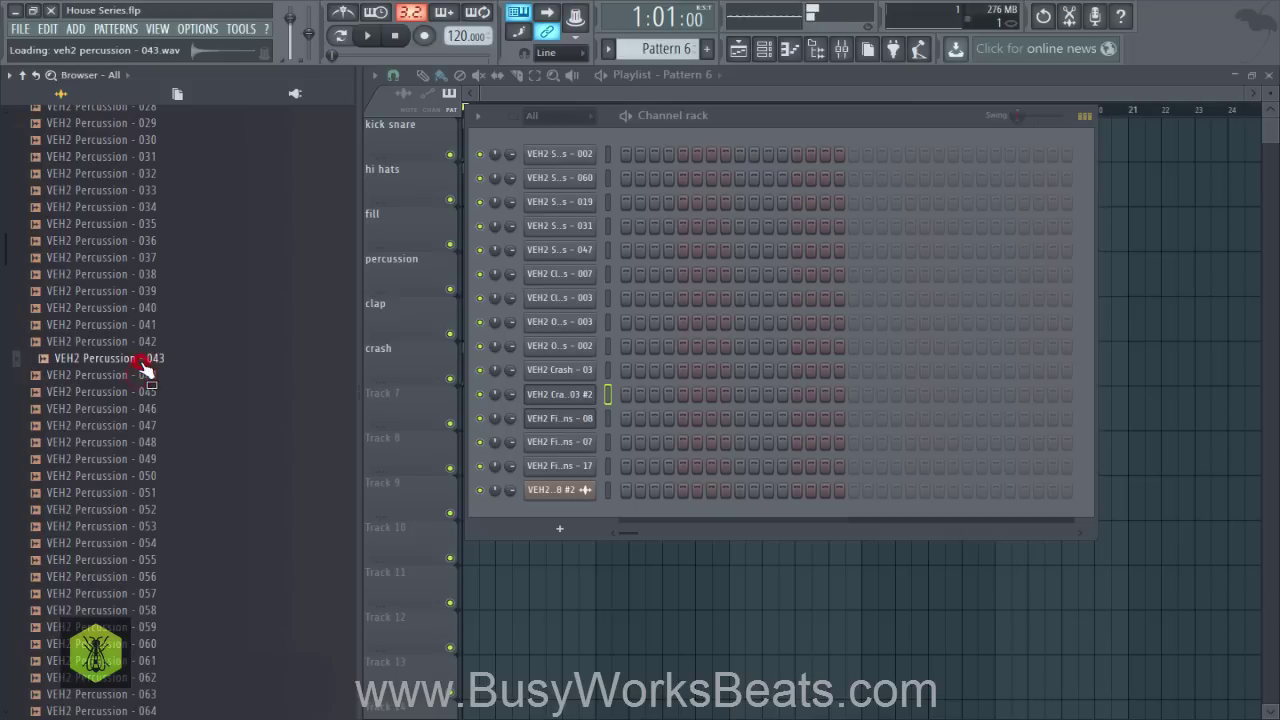
{"action": "right_click", "coordinate": [143, 362]}
{"action": "left_click", "coordinate": [140, 373]}
{"action": "right_click", "coordinate": [140, 373]}
{"action": "left_click", "coordinate": [210, 388]}
Add VEH2 Percussion - 042 and VEH2 Percussion - 041 as new channels.
{"action": "left_click", "coordinate": [145, 341]}
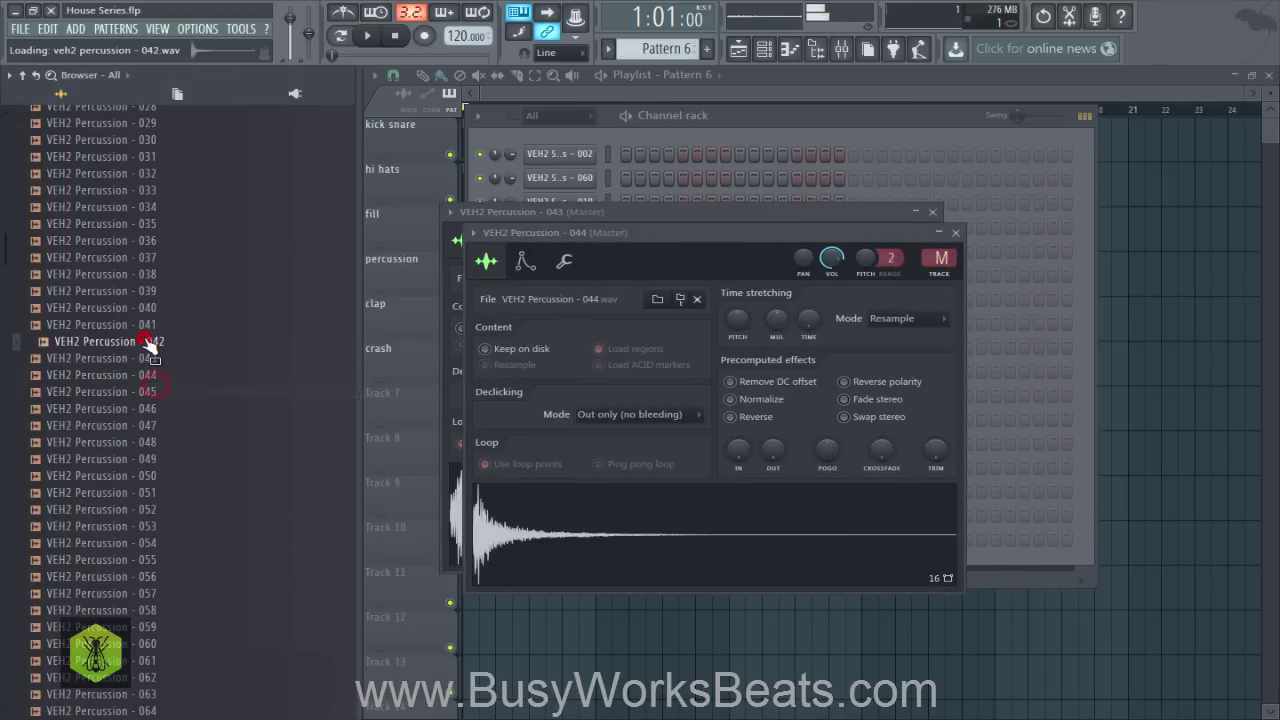
{"action": "right_click", "coordinate": [143, 341]}
{"action": "left_click", "coordinate": [210, 356]}
{"action": "left_click", "coordinate": [145, 324]}
{"action": "right_click", "coordinate": [145, 324]}
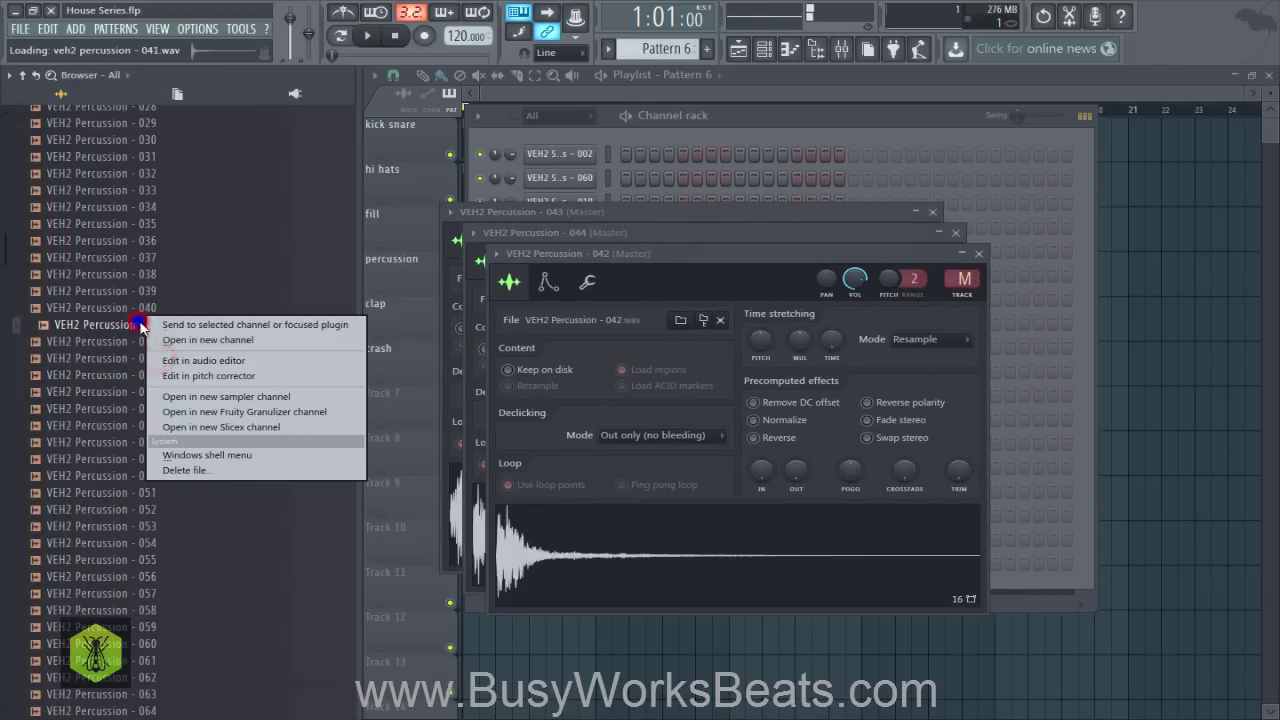
{"action": "left_click", "coordinate": [210, 339]}
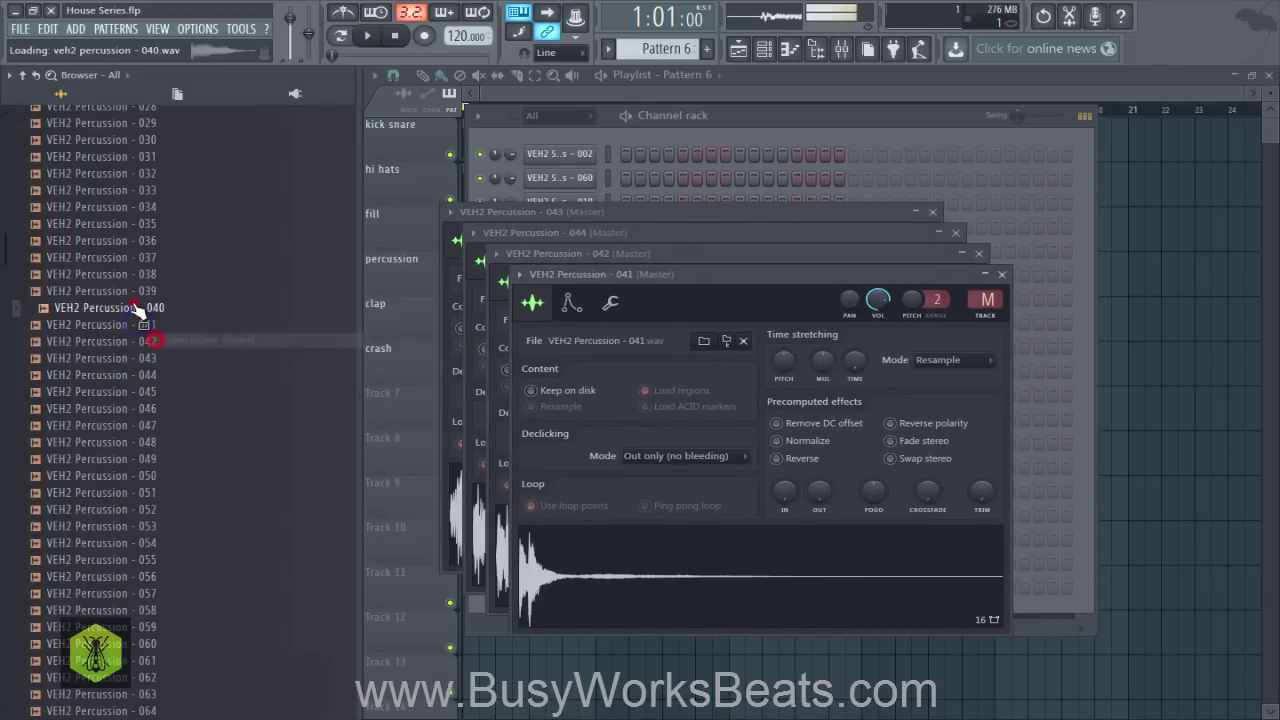
Audition further VEH2 Percussion samples in sequence, from 046 to 093.
{"action": "left_click", "coordinate": [138, 415]}
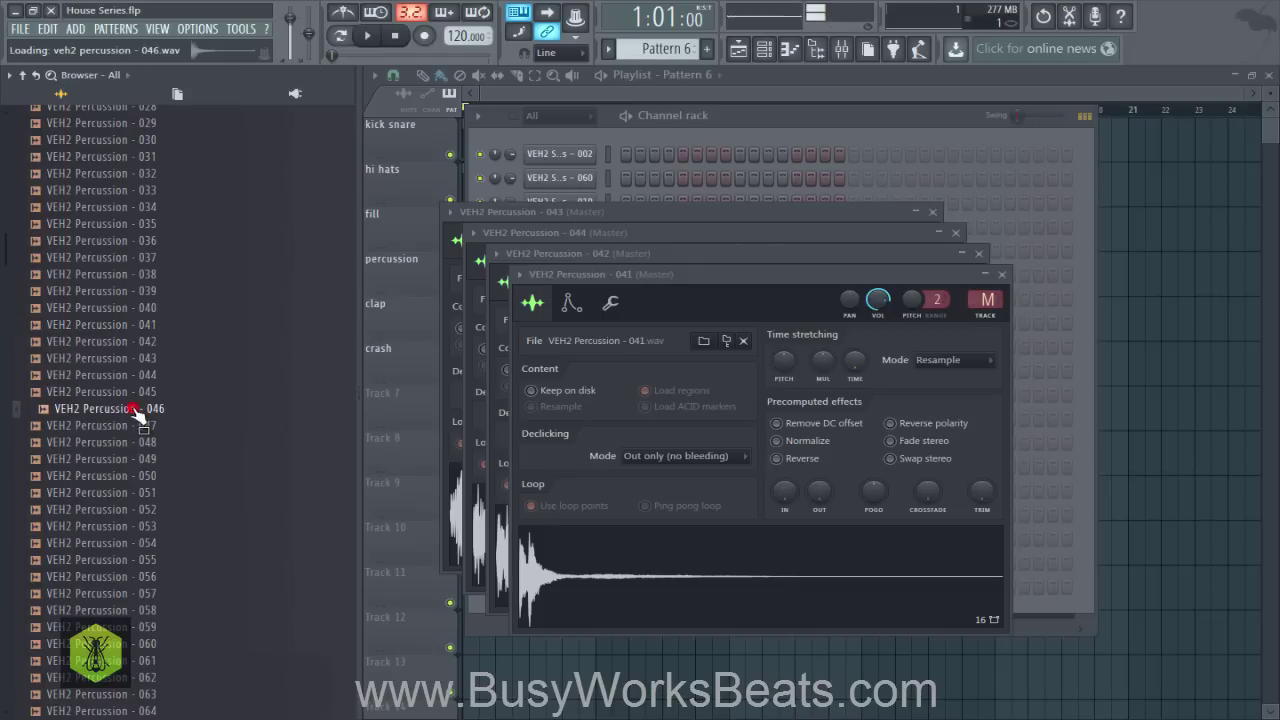
{"action": "key", "text": "Down"}
{"action": "key", "text": "Down"}
{"action": "key", "text": "Up"}
{"action": "key", "text": "Up"}
{"action": "left_click", "coordinate": [147, 425]}
{"action": "key", "text": "Down"}
{"action": "key", "text": "Down"}
{"action": "key", "text": "Down"}
{"action": "key", "text": "Down"}
{"action": "key", "text": "Down"}
{"action": "key", "text": "Down"}
{"action": "key", "text": "Down"}
{"action": "key", "text": "Down"}
{"action": "key", "text": "Down"}
{"action": "key", "text": "Down"}
{"action": "key", "text": "Down"}
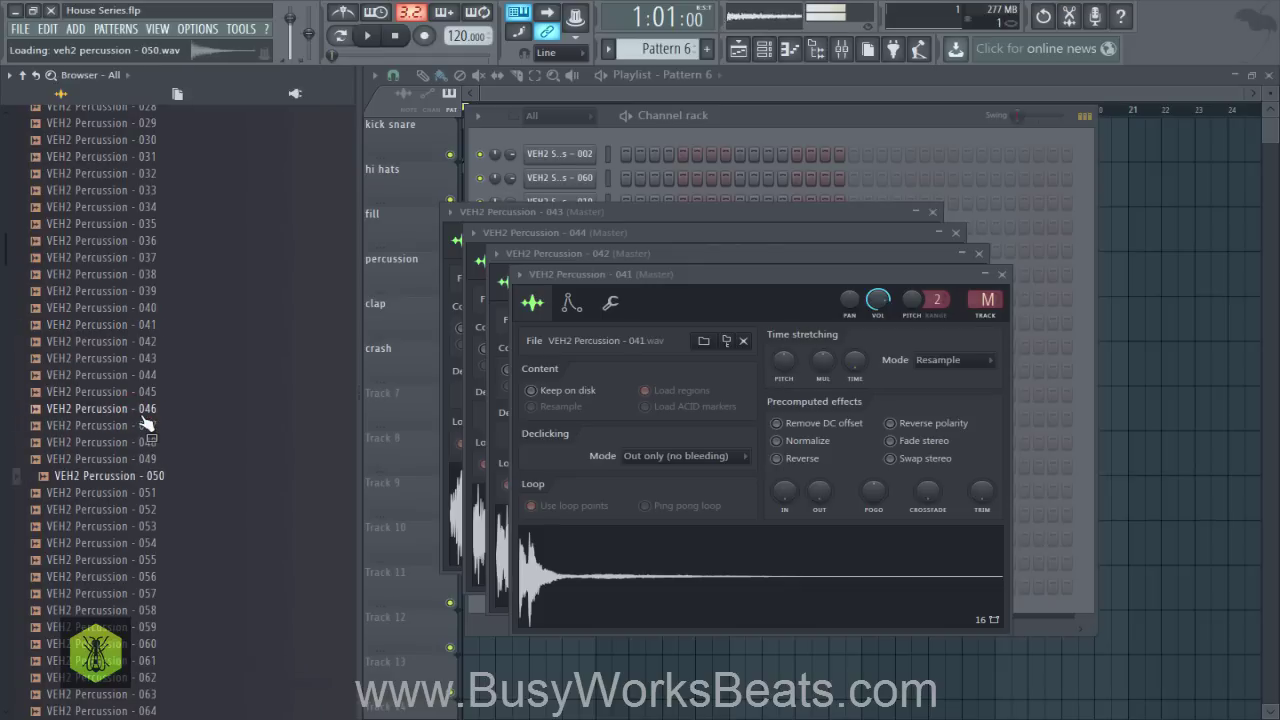
{"action": "key", "text": "Down"}
{"action": "key", "text": "Down"}
{"action": "key", "text": "Down"}
{"action": "key", "text": "Down"}
{"action": "key", "text": "Down"}
{"action": "key", "text": "Down"}
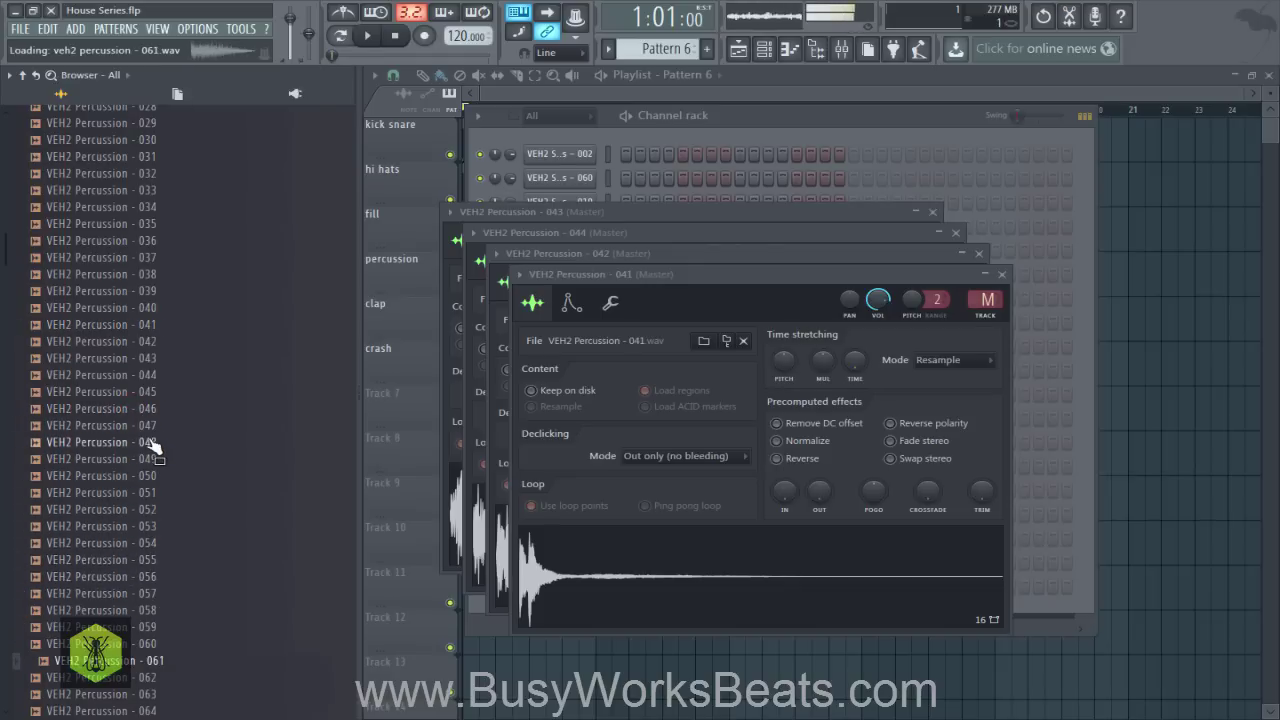
{"action": "key", "text": "Up"}
{"action": "scroll", "coordinate": [150, 470], "scroll_direction": "down", "scroll_amount": 4}
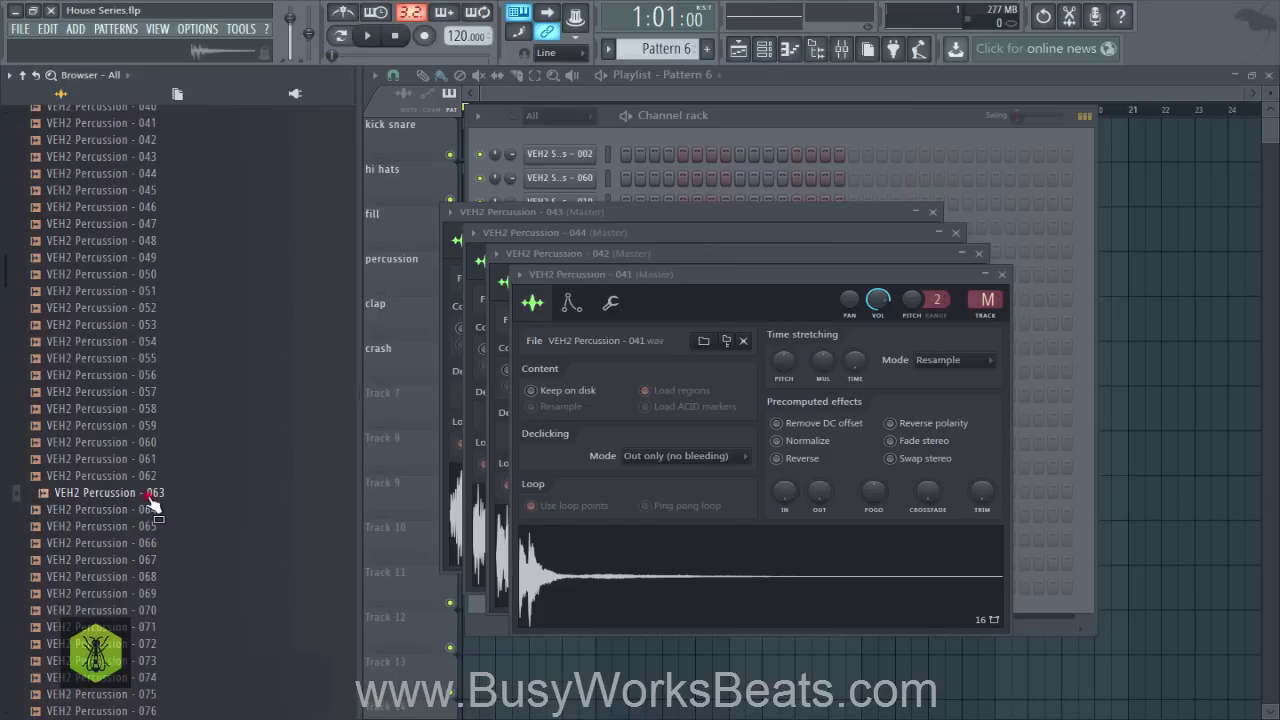
{"action": "key", "text": "Down"}
{"action": "key", "text": "Down"}
{"action": "key", "text": "Down"}
{"action": "key", "text": "Down"}
{"action": "key", "text": "Down"}
{"action": "key", "text": "Down"}
{"action": "key", "text": "Down"}
{"action": "key", "text": "Down"}
{"action": "key", "text": "Down"}
{"action": "key", "text": "Down"}
{"action": "key", "text": "Down"}
{"action": "key", "text": "Down"}
{"action": "key", "text": "Down"}
{"action": "key", "text": "Down"}
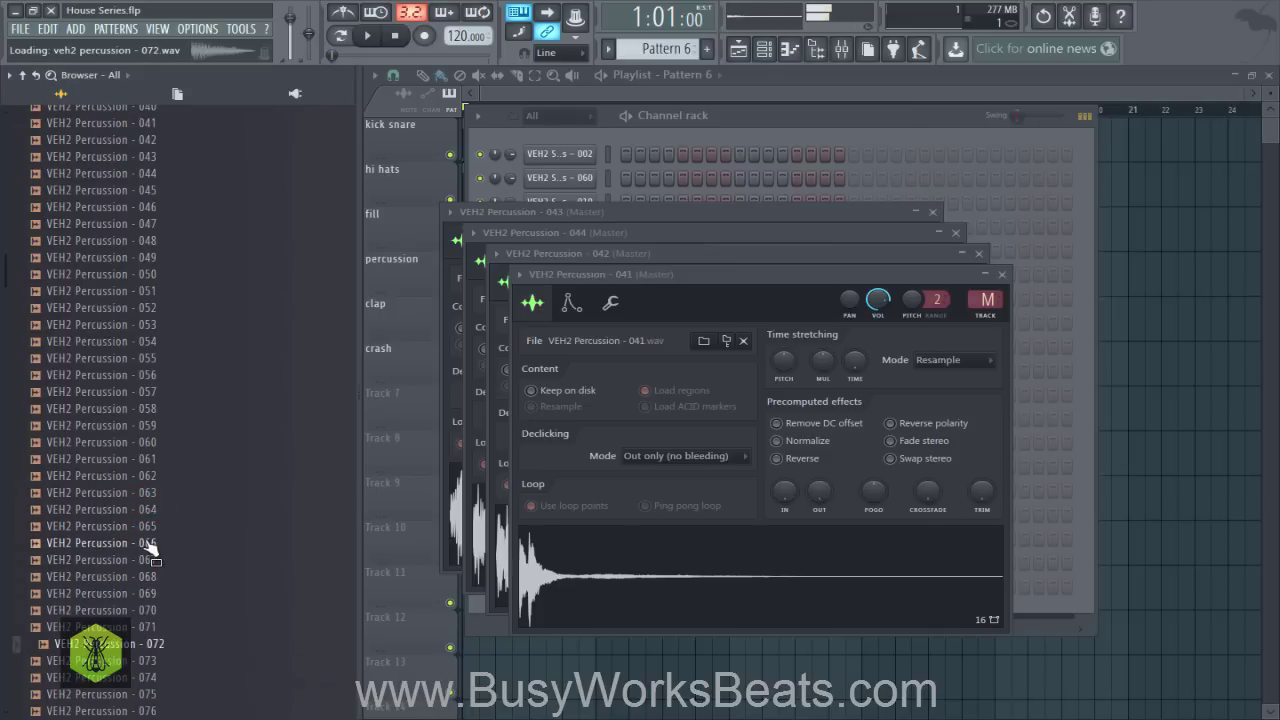
{"action": "scroll", "coordinate": [175, 540], "scroll_direction": "down", "scroll_amount": 4}
{"action": "key", "text": "Down"}
{"action": "key", "text": "Down"}
{"action": "key", "text": "Down"}
{"action": "key", "text": "Down"}
{"action": "key", "text": "Down"}
{"action": "key", "text": "Down"}
{"action": "key", "text": "Down"}
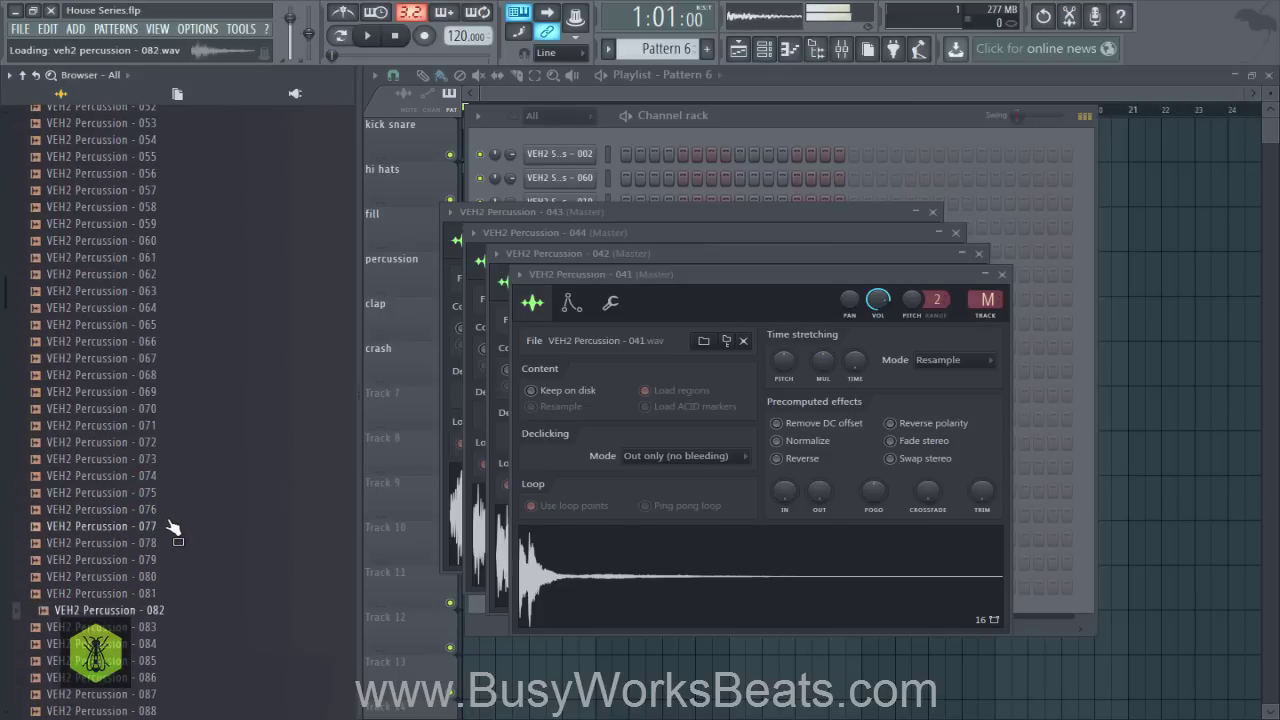
{"action": "key", "text": "Down"}
{"action": "key", "text": "Down"}
{"action": "key", "text": "Down"}
{"action": "key", "text": "Down"}
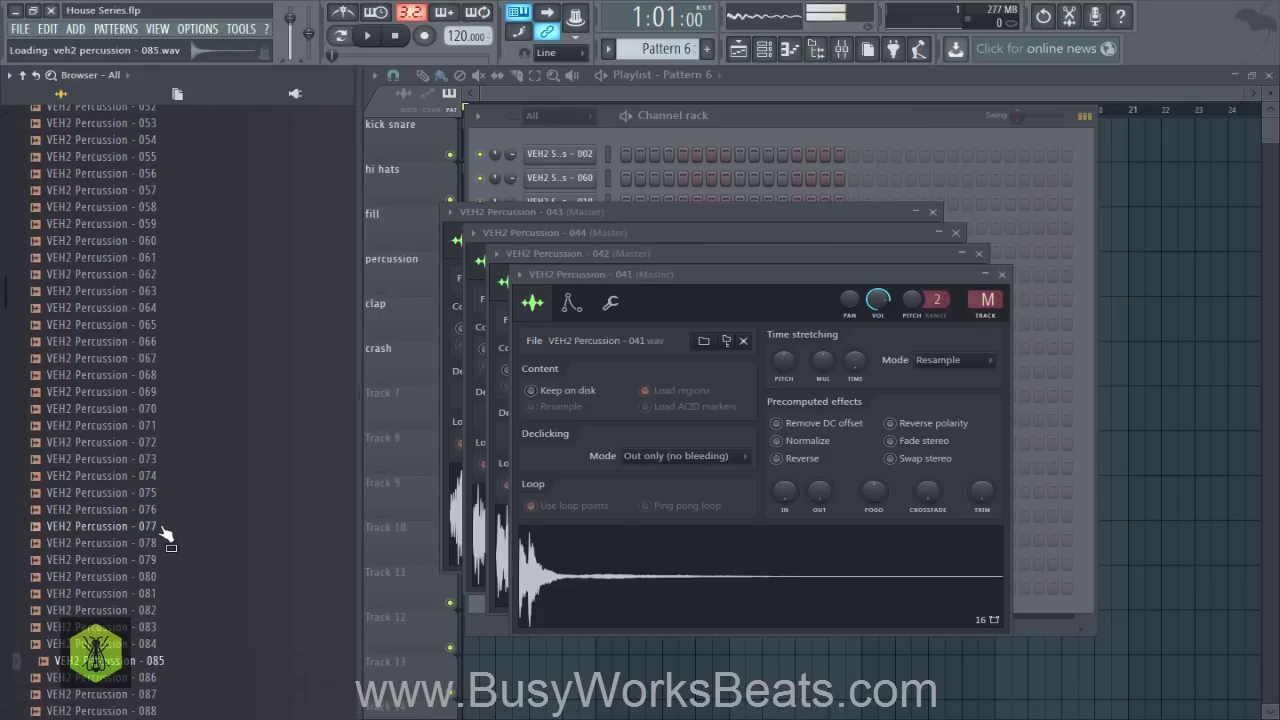
{"action": "scroll", "coordinate": [167, 537], "scroll_direction": "down", "scroll_amount": 4}
{"action": "key", "text": "Down"}
{"action": "key", "text": "Down"}
{"action": "key", "text": "Down"}
{"action": "key", "text": "Down"}
{"action": "key", "text": "Down"}
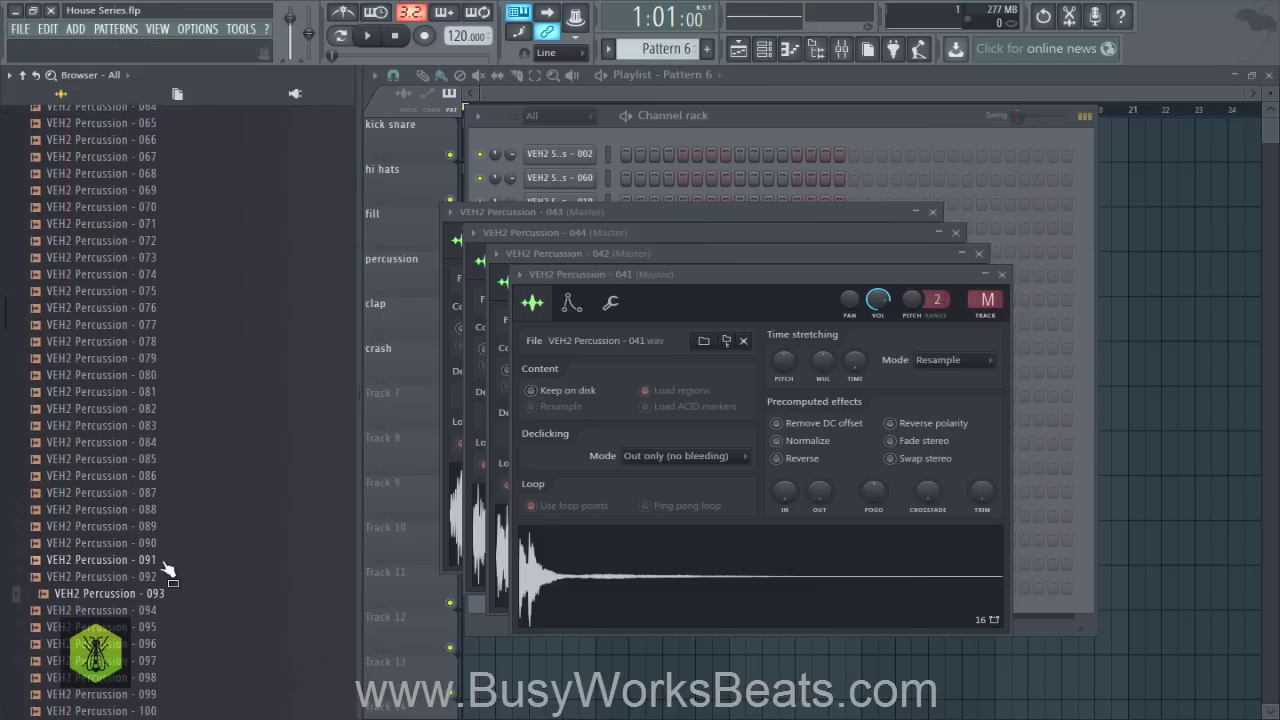
Load VEH2 Percussion - 093 into a new channel.
{"action": "left_click", "coordinate": [155, 594]}
{"action": "right_click", "coordinate": [155, 594]}
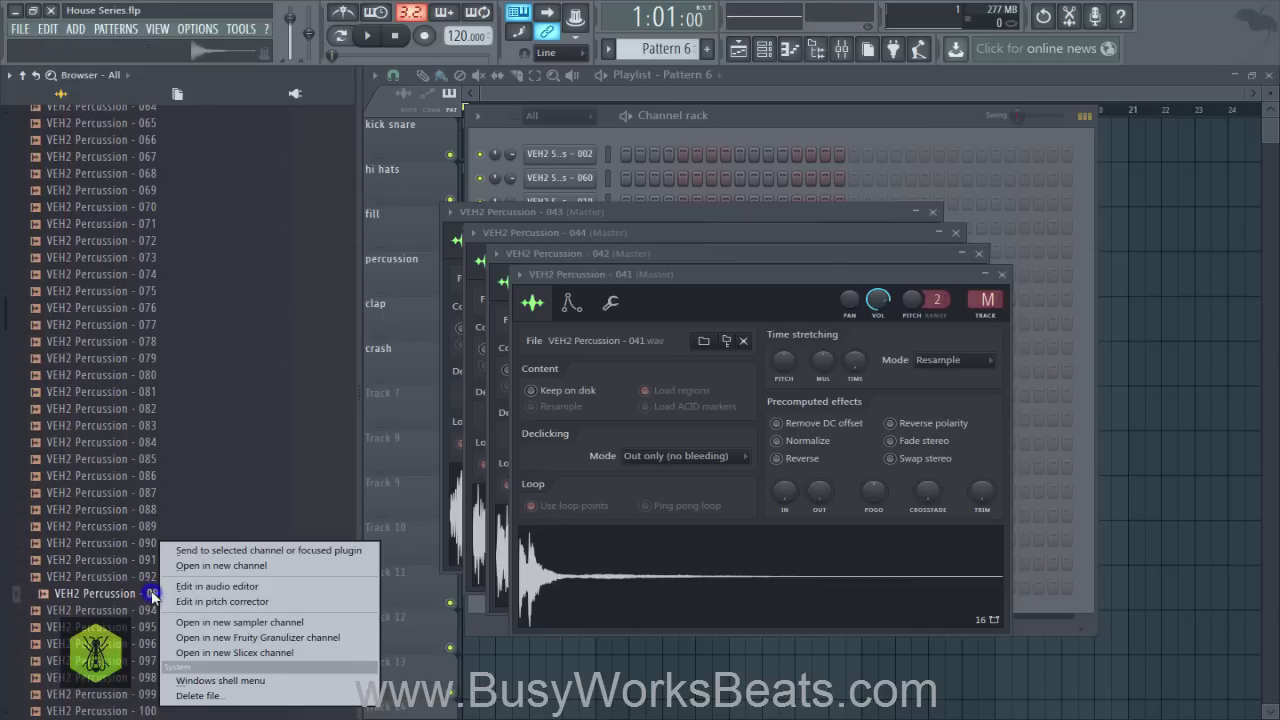
{"action": "left_click", "coordinate": [181, 569]}
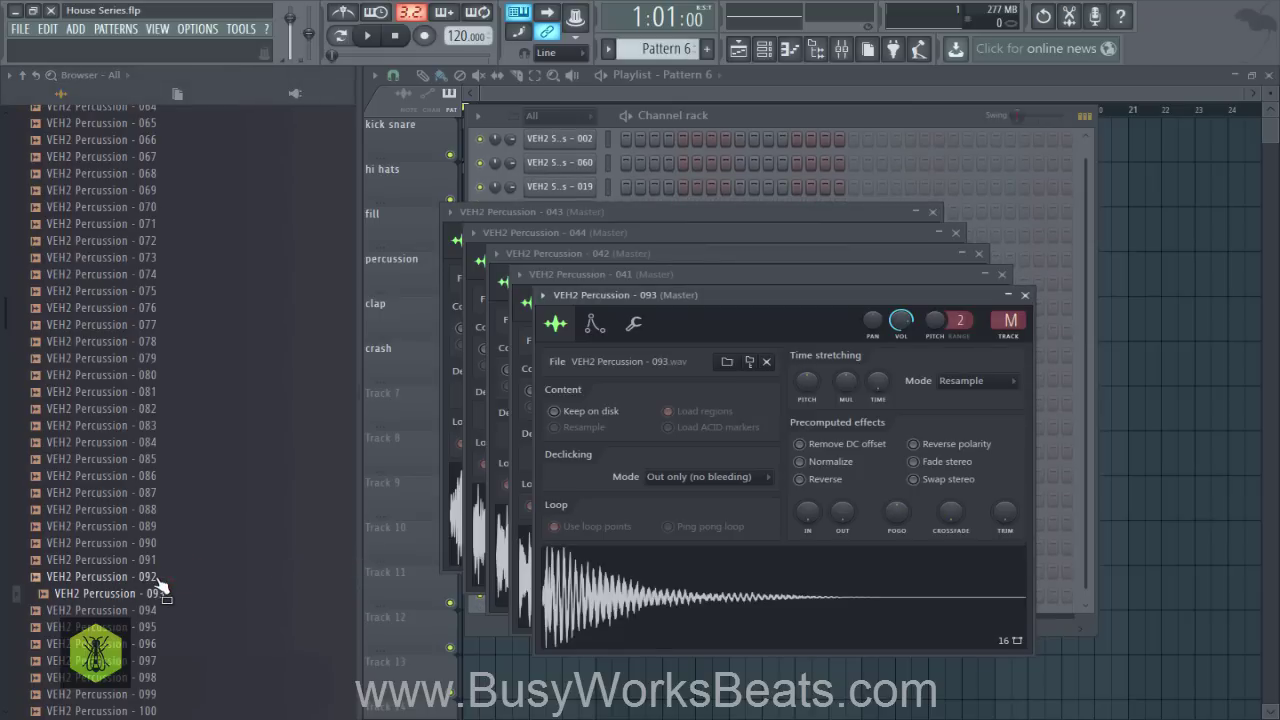
Audition the VEH2 Percussion samples in sequence from 093 to 170, stepping back to 168.
{"action": "left_click_drag", "start_coordinate": [160, 585], "coordinate": [148, 605]}
{"action": "left_click", "coordinate": [146, 600]}
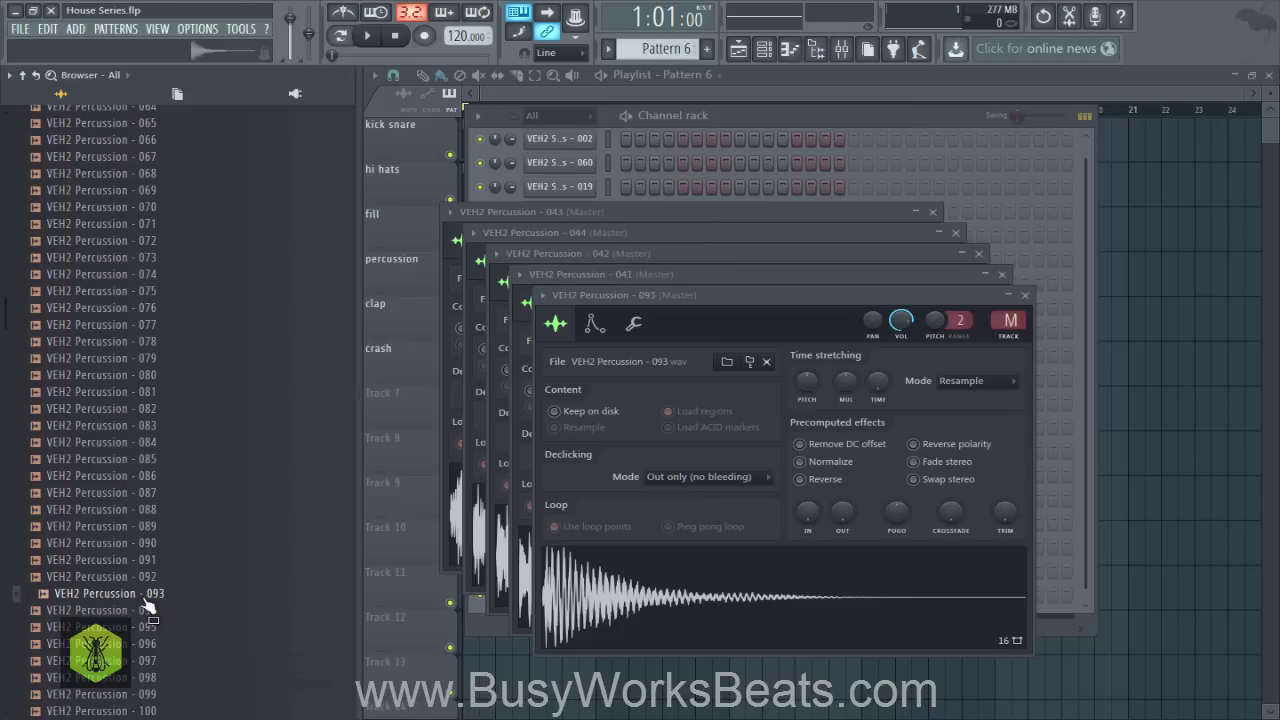
{"action": "key", "text": "Down"}
{"action": "key", "text": "Down"}
{"action": "key", "text": "Down"}
{"action": "key", "text": "Down"}
{"action": "key", "text": "Down"}
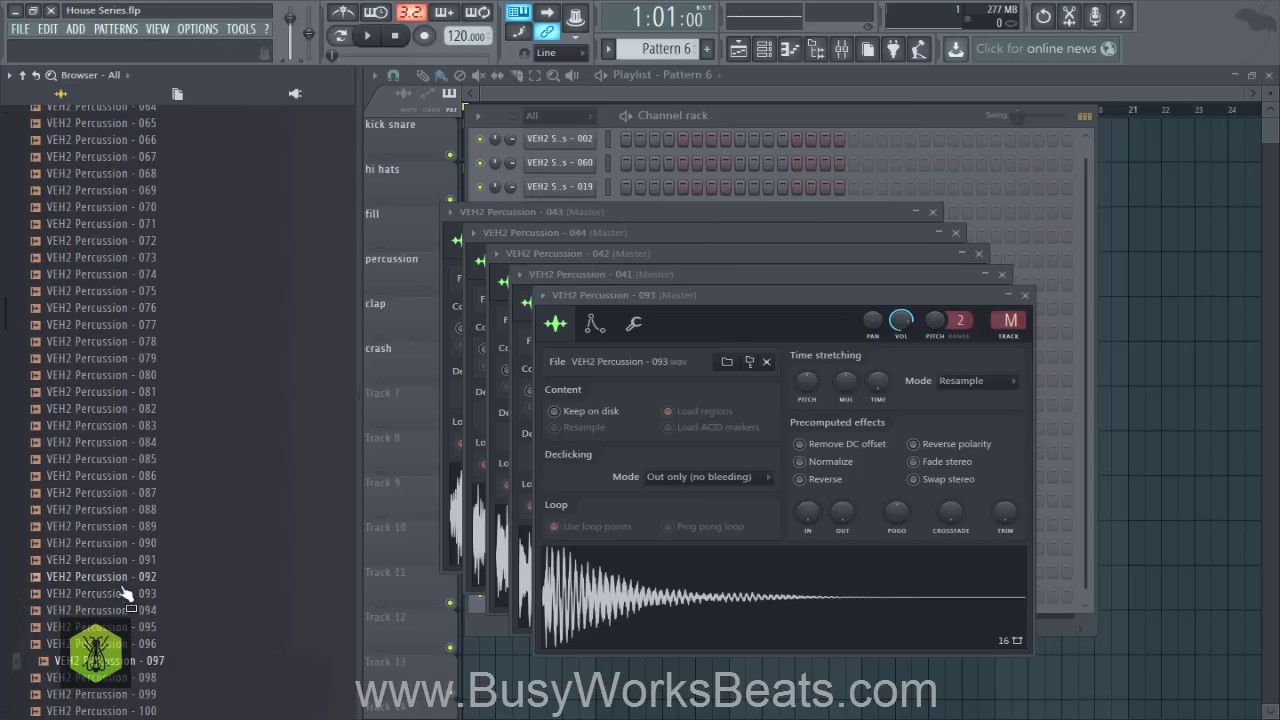
{"action": "key", "text": "Down"}
{"action": "key", "text": "Down"}
{"action": "key", "text": "Down"}
{"action": "key", "text": "Down"}
{"action": "key", "text": "Down"}
{"action": "key", "text": "Down"}
{"action": "key", "text": "Down"}
{"action": "key", "text": "Down"}
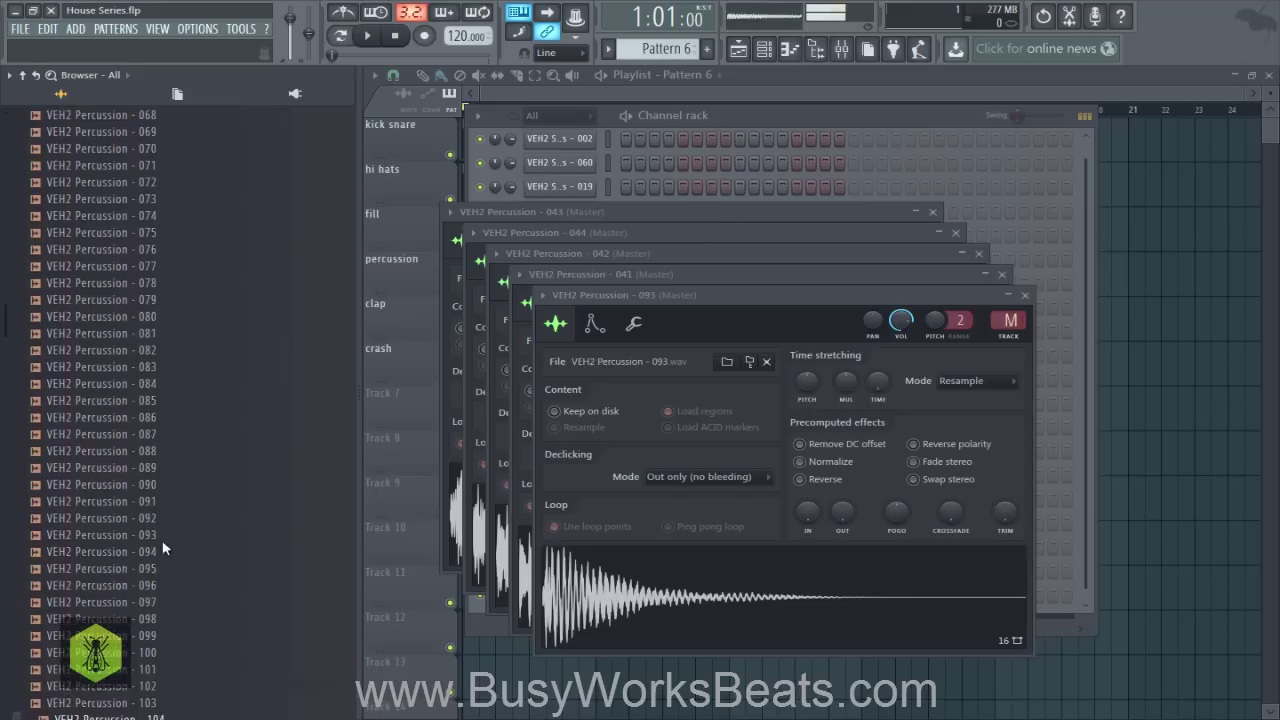
{"action": "key", "text": "Down"}
{"action": "key", "text": "Down"}
{"action": "key", "text": "Down"}
{"action": "key", "text": "Down"}
{"action": "key", "text": "Down"}
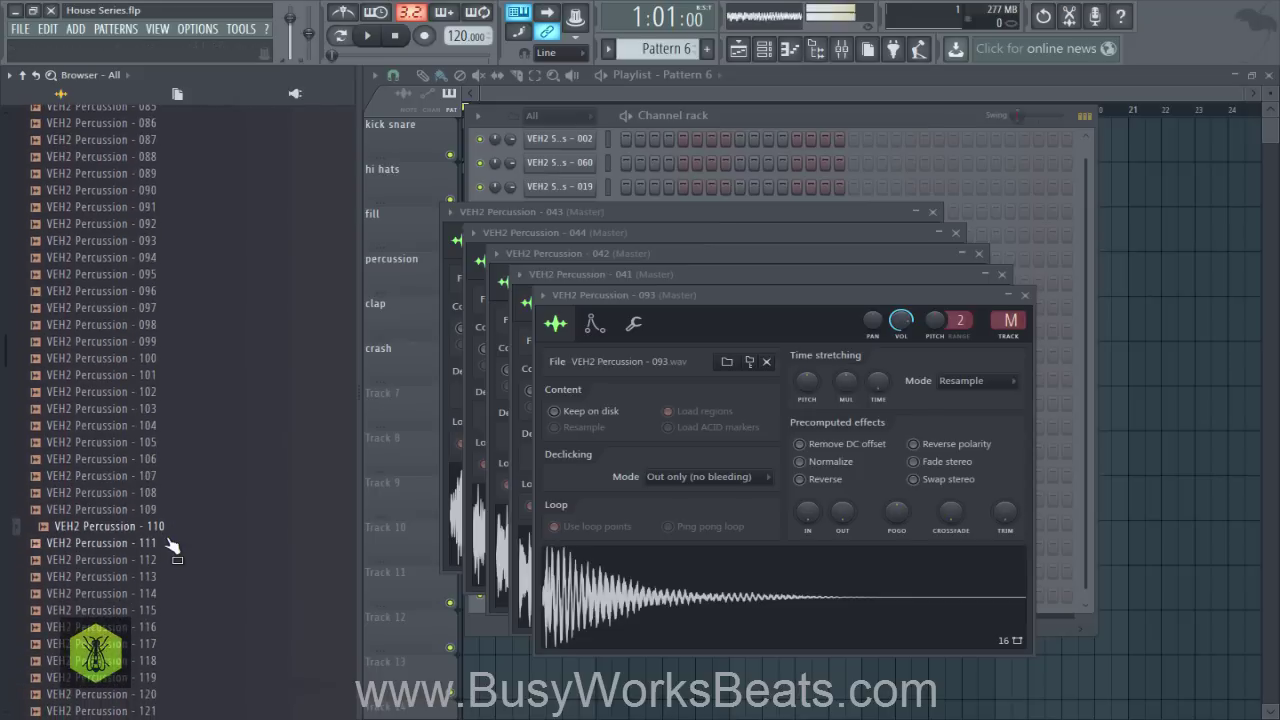
{"action": "key", "text": "Down"}
{"action": "key", "text": "Down"}
{"action": "key", "text": "Down"}
{"action": "key", "text": "Down"}
{"action": "key", "text": "Down"}
{"action": "key", "text": "Down"}
{"action": "key", "text": "Down"}
{"action": "key", "text": "Down"}
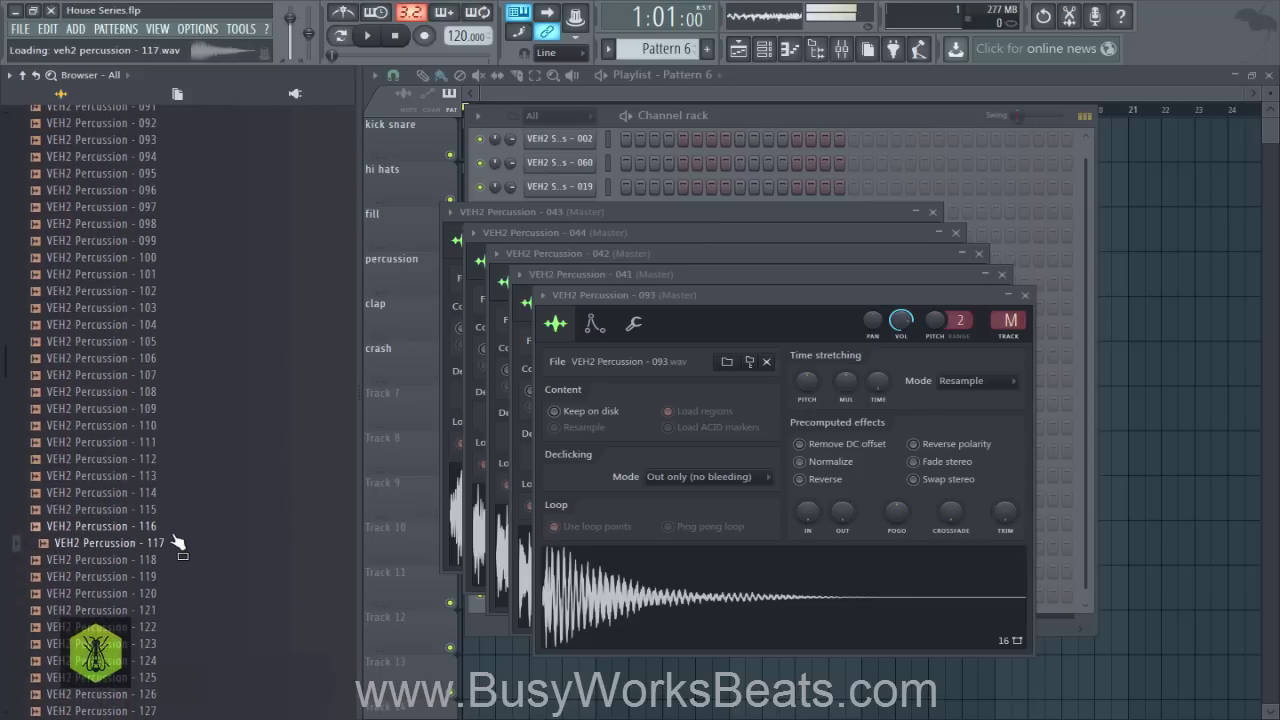
{"action": "key", "text": "Down"}
{"action": "key", "text": "Down"}
{"action": "key", "text": "Down"}
{"action": "key", "text": "Down"}
{"action": "key", "text": "Down"}
{"action": "key", "text": "Down"}
{"action": "key", "text": "Down"}
{"action": "key", "text": "Down"}
{"action": "key", "text": "Down"}
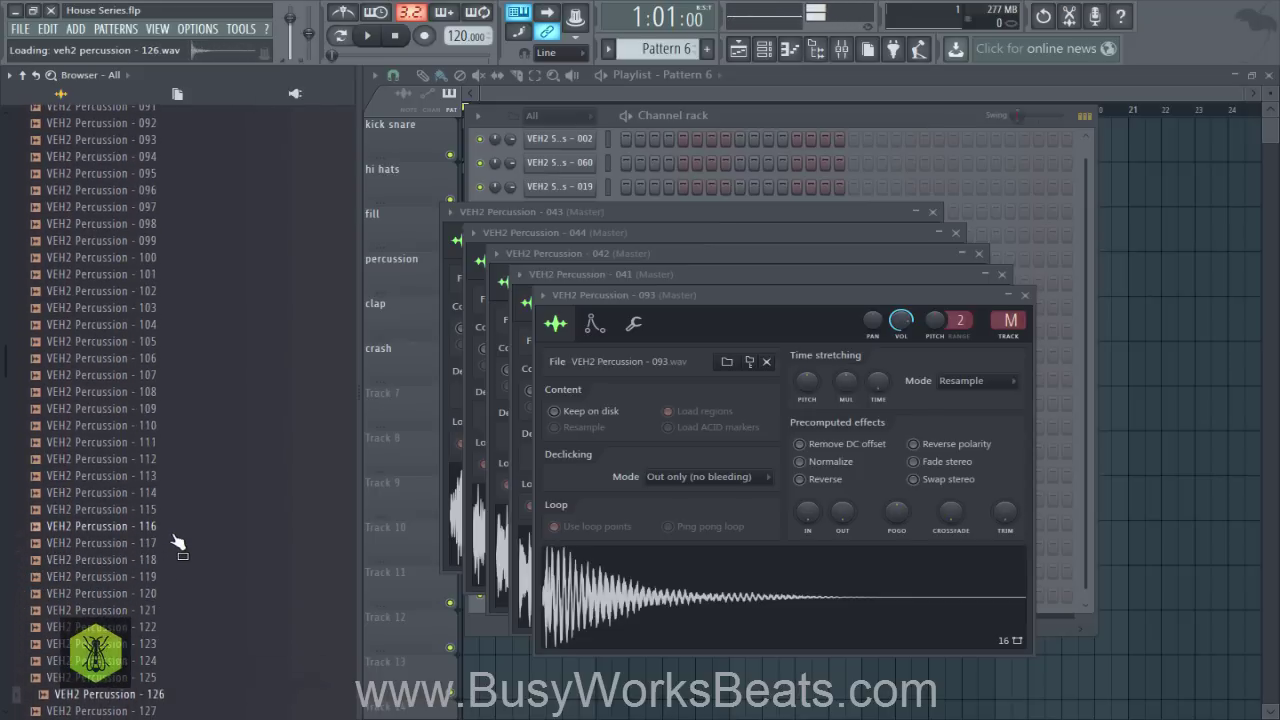
{"action": "key", "text": "Down"}
{"action": "key", "text": "Down"}
{"action": "key", "text": "Down"}
{"action": "key", "text": "Down"}
{"action": "key", "text": "Down"}
{"action": "key", "text": "Down"}
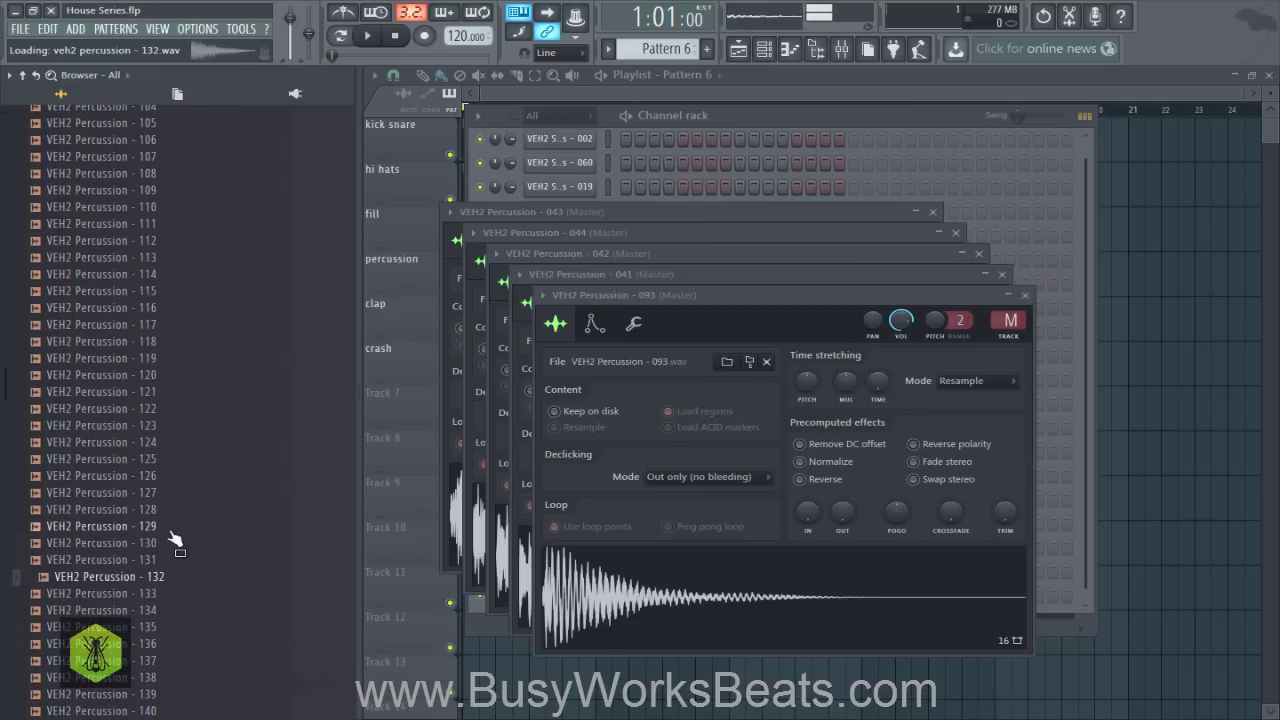
{"action": "key", "text": "Down"}
{"action": "key", "text": "Down"}
{"action": "key", "text": "Down"}
{"action": "key", "text": "Down"}
{"action": "key", "text": "Down"}
{"action": "key", "text": "Down"}
{"action": "key", "text": "Down"}
{"action": "key", "text": "Down"}
{"action": "key", "text": "Down"}
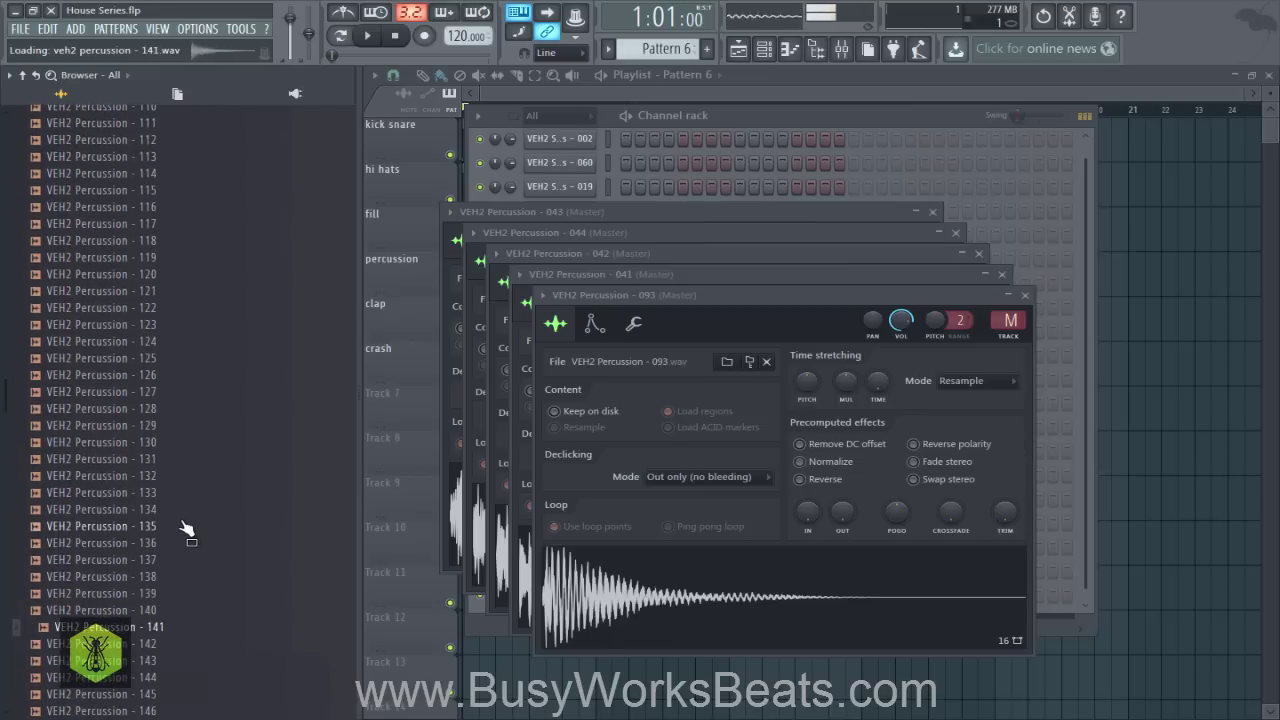
{"action": "key", "text": "Down"}
{"action": "key", "text": "Down"}
{"action": "key", "text": "Down"}
{"action": "key", "text": "Down"}
{"action": "key", "text": "Down"}
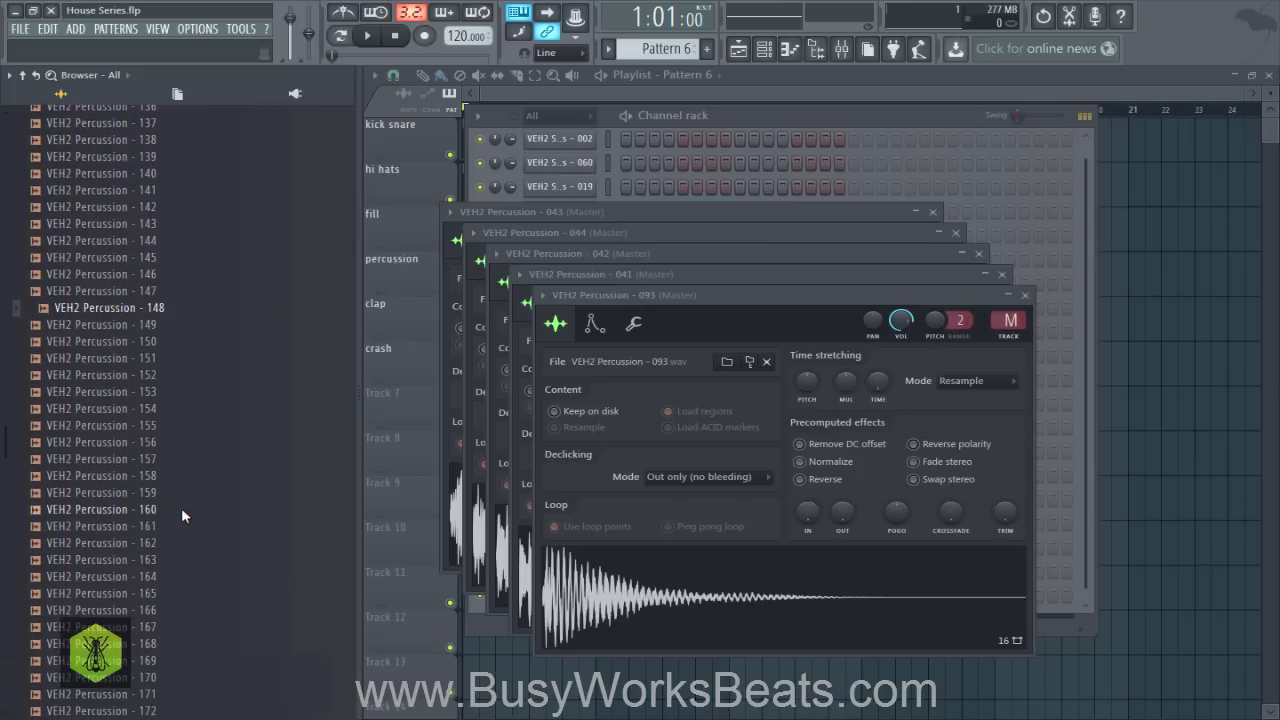
{"action": "key", "text": "Down"}
{"action": "key", "text": "Down"}
{"action": "key", "text": "Down"}
{"action": "key", "text": "Down"}
{"action": "key", "text": "Down"}
{"action": "key", "text": "Down"}
{"action": "key", "text": "Down"}
{"action": "key", "text": "Down"}
{"action": "key", "text": "Down"}
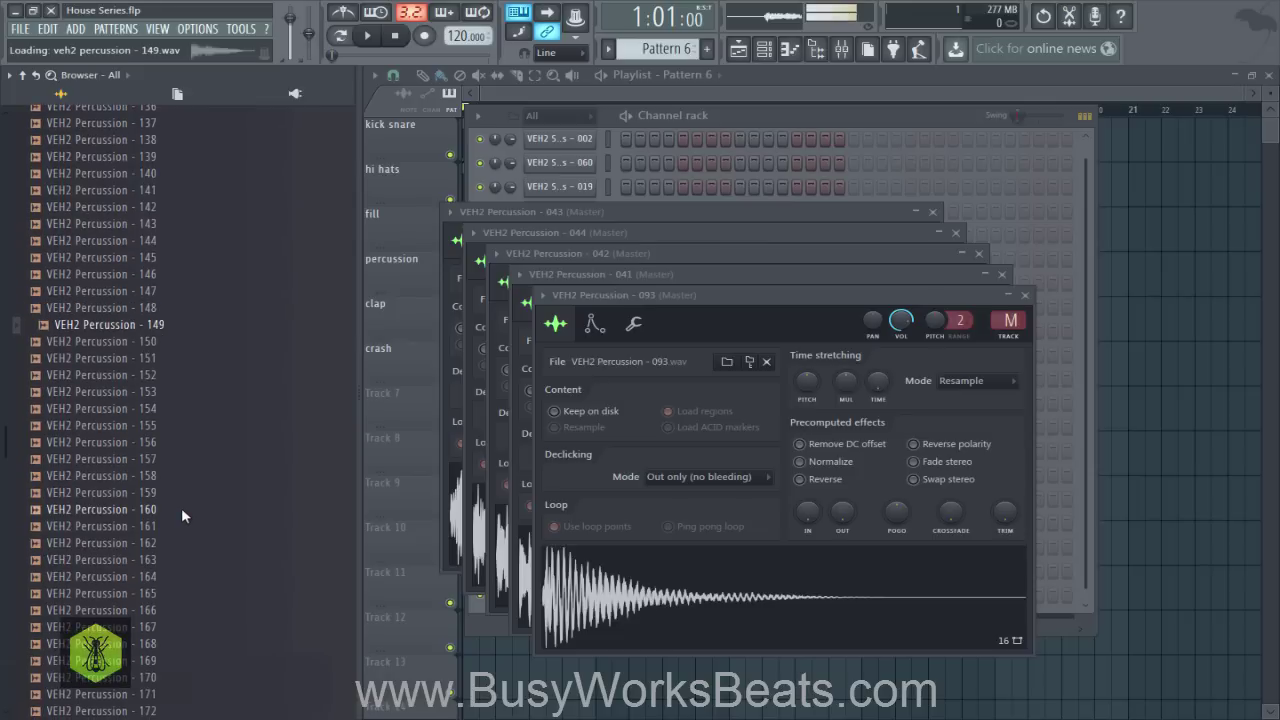
{"action": "key", "text": "Down"}
{"action": "key", "text": "Down"}
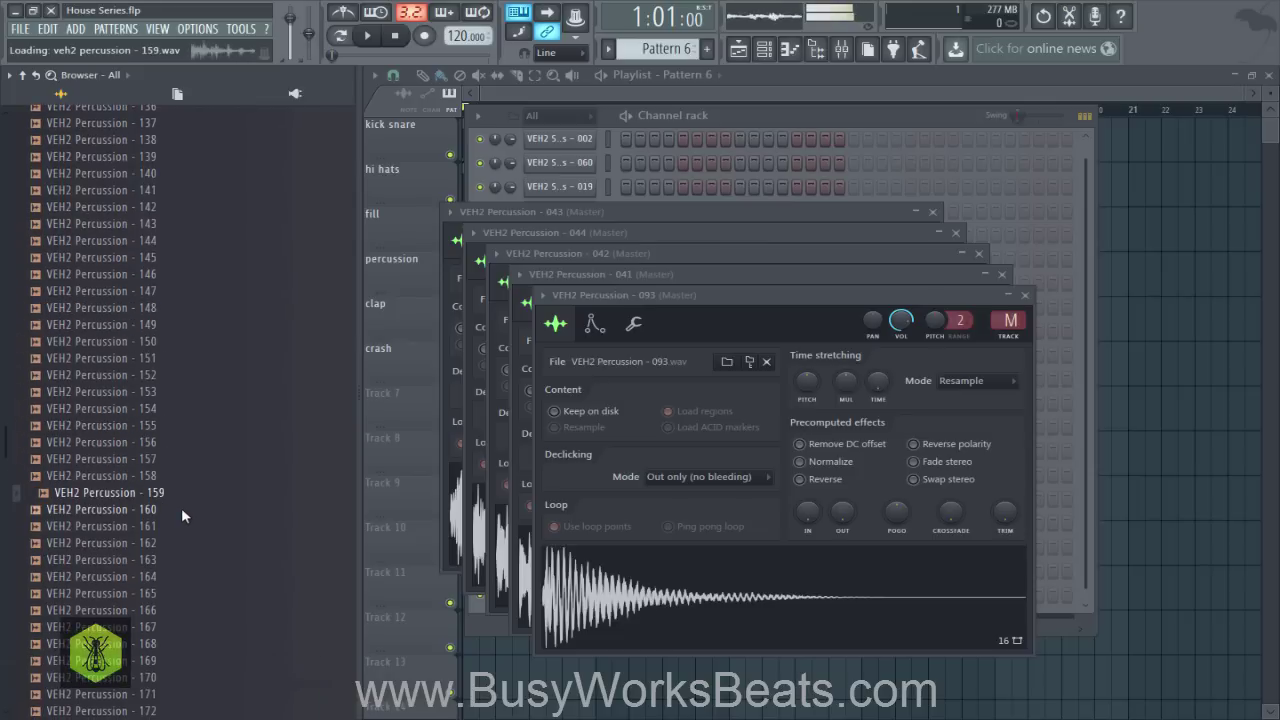
{"action": "key", "text": "Up"}
{"action": "key", "text": "Up"}
{"action": "key", "text": "Up"}
{"action": "key", "text": "Up"}
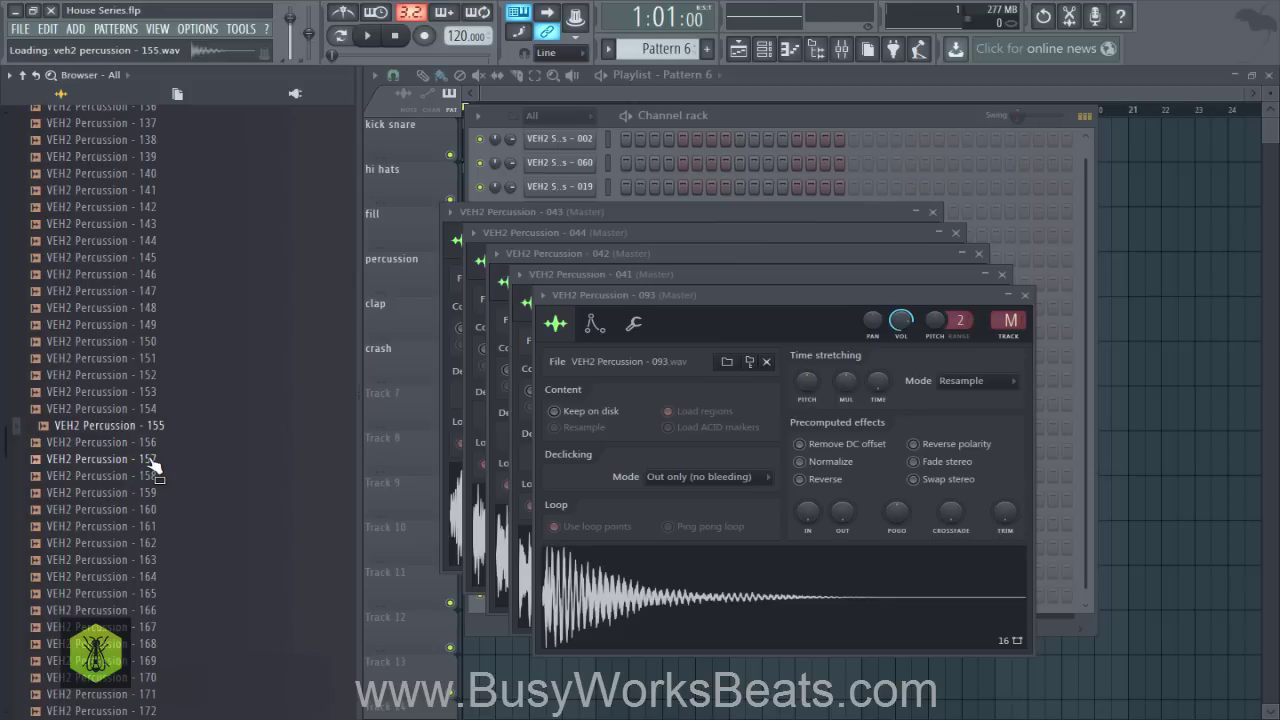
{"action": "key", "text": "Down"}
{"action": "key", "text": "Down"}
{"action": "key", "text": "Down"}
{"action": "key", "text": "Down"}
{"action": "key", "text": "Down"}
{"action": "key", "text": "Down"}
{"action": "key", "text": "Down"}
{"action": "key", "text": "Down"}
{"action": "key", "text": "Down"}
{"action": "key", "text": "Down"}
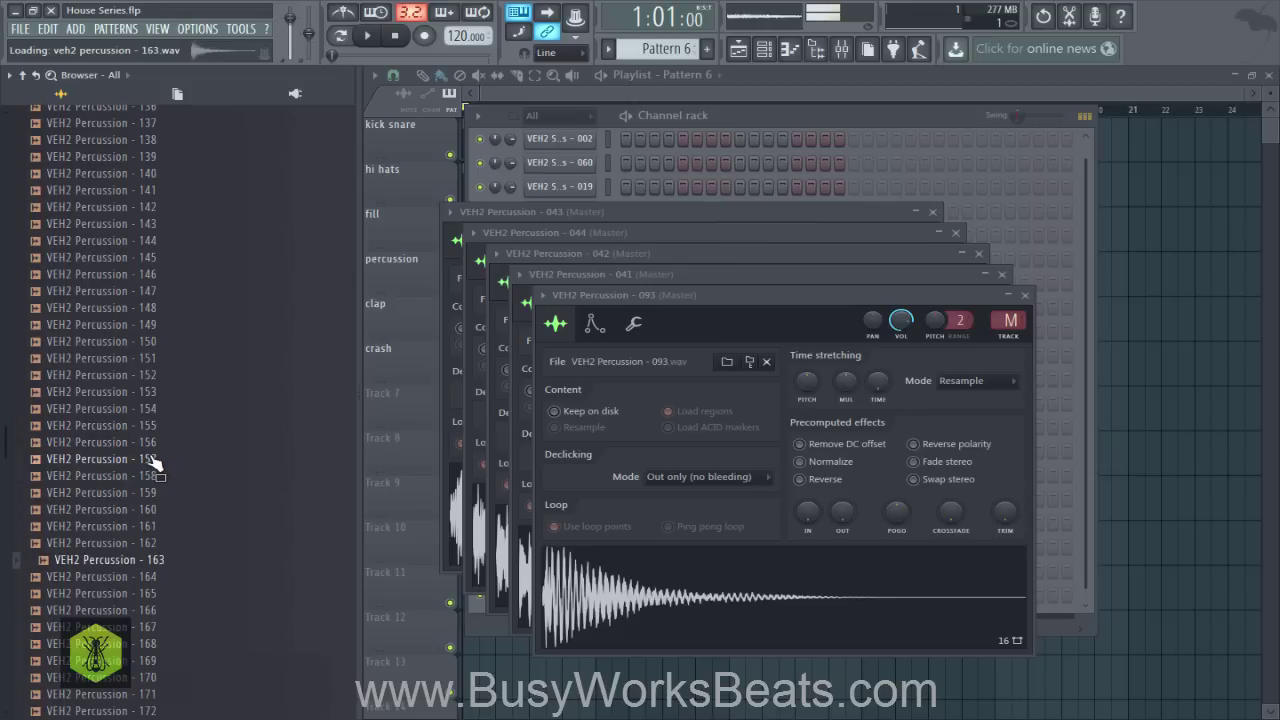
{"action": "key", "text": "Down"}
{"action": "key", "text": "Down"}
{"action": "key", "text": "Down"}
{"action": "key", "text": "Down"}
{"action": "key", "text": "Down"}
{"action": "key", "text": "Down"}
{"action": "key", "text": "Up"}
{"action": "key", "text": "Up"}
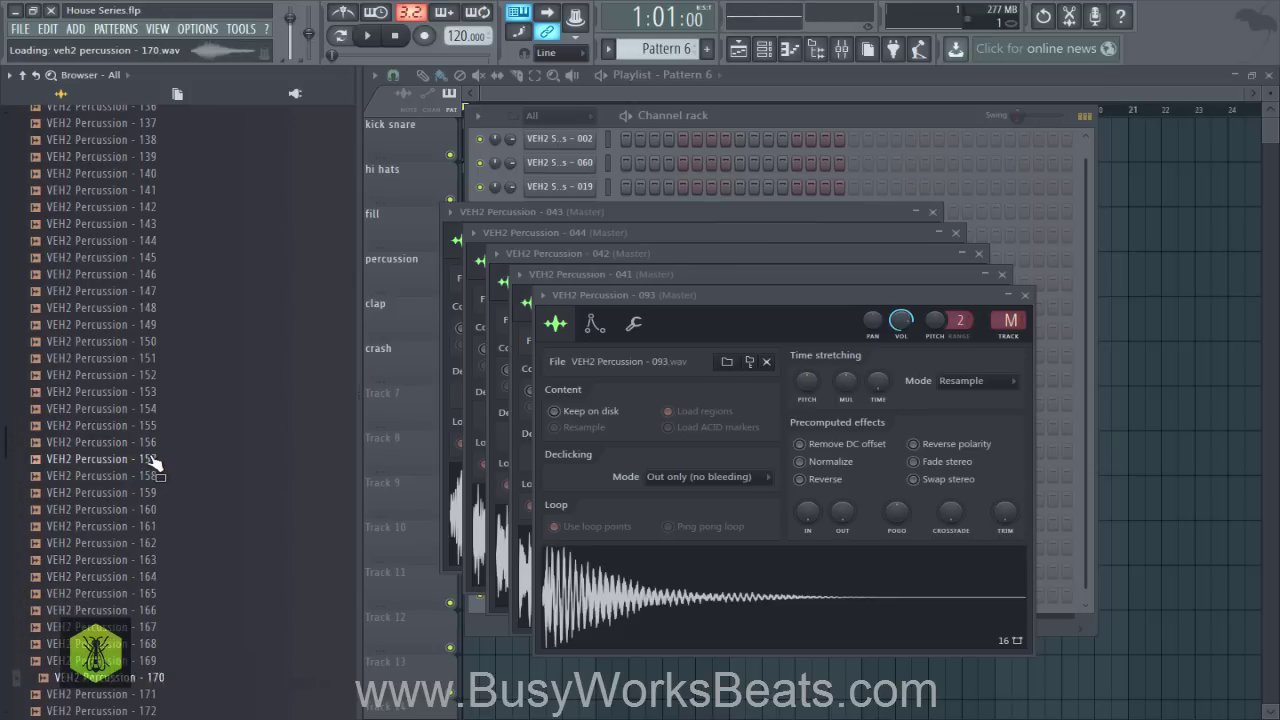
{"action": "key", "text": "Up"}
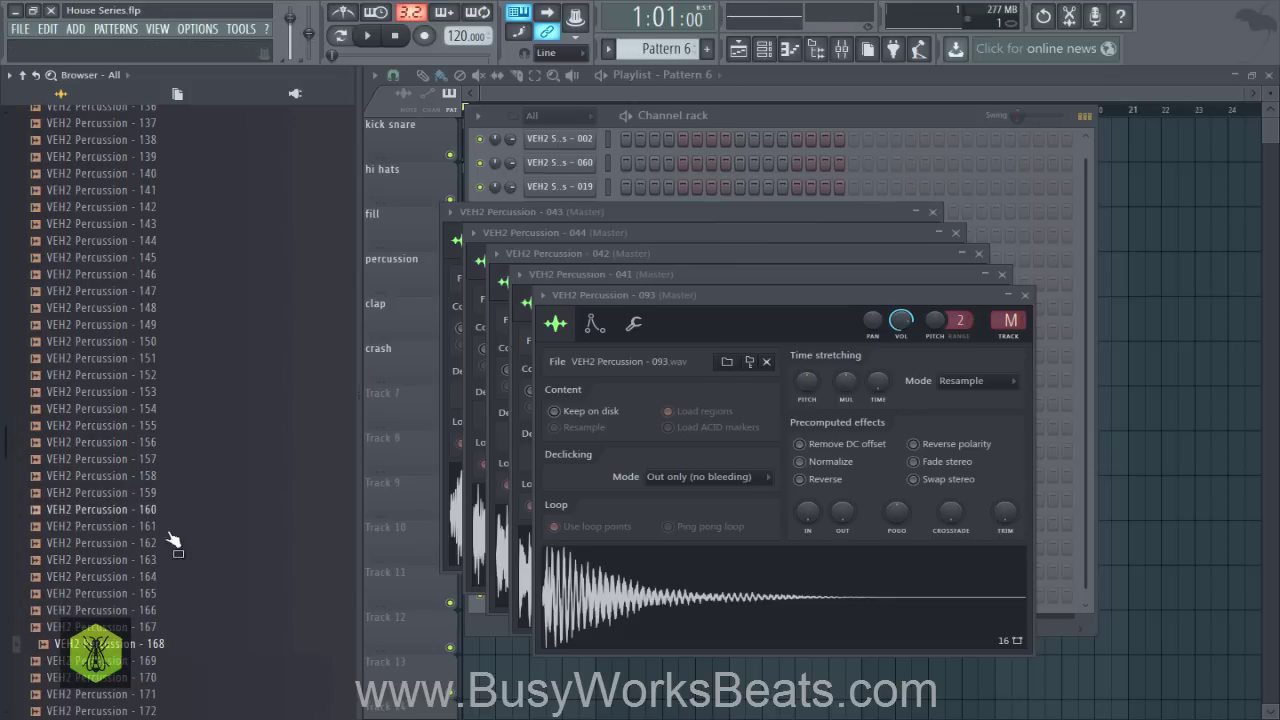
Load the VEH2 Percussion - 168 sample into a new channel.
{"action": "right_click", "coordinate": [137, 652]}
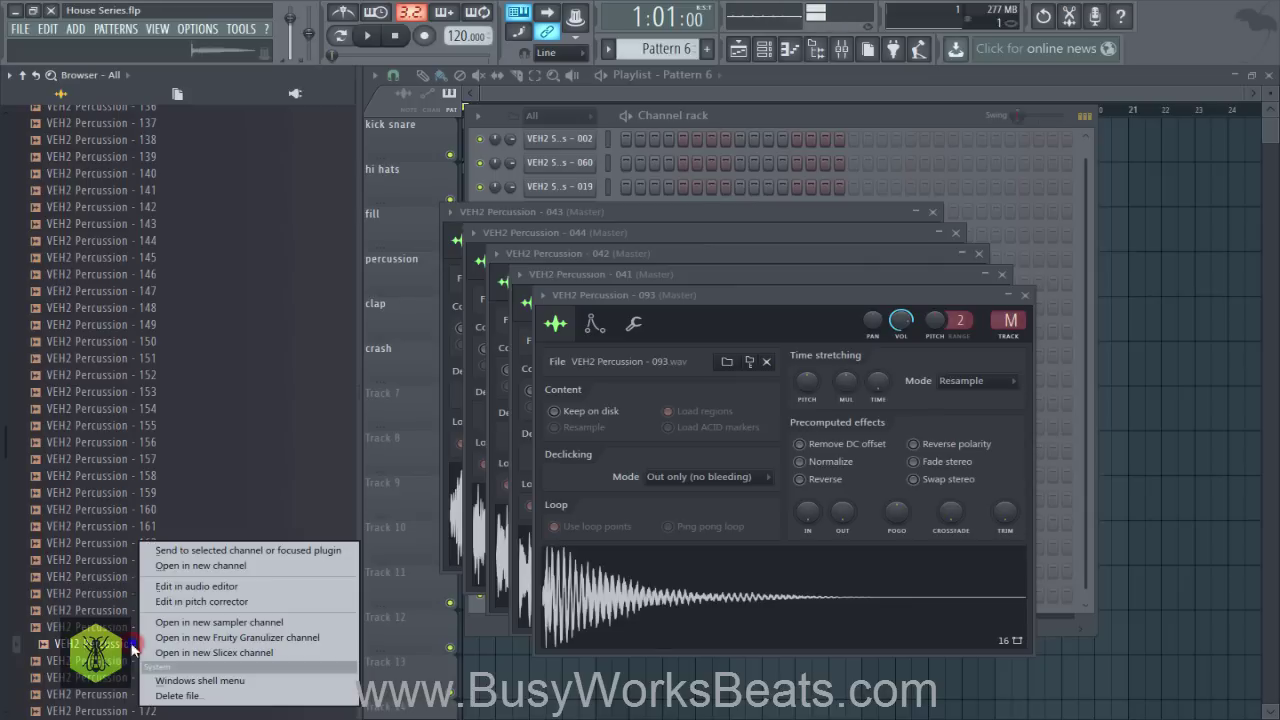
{"action": "left_click", "coordinate": [170, 569]}
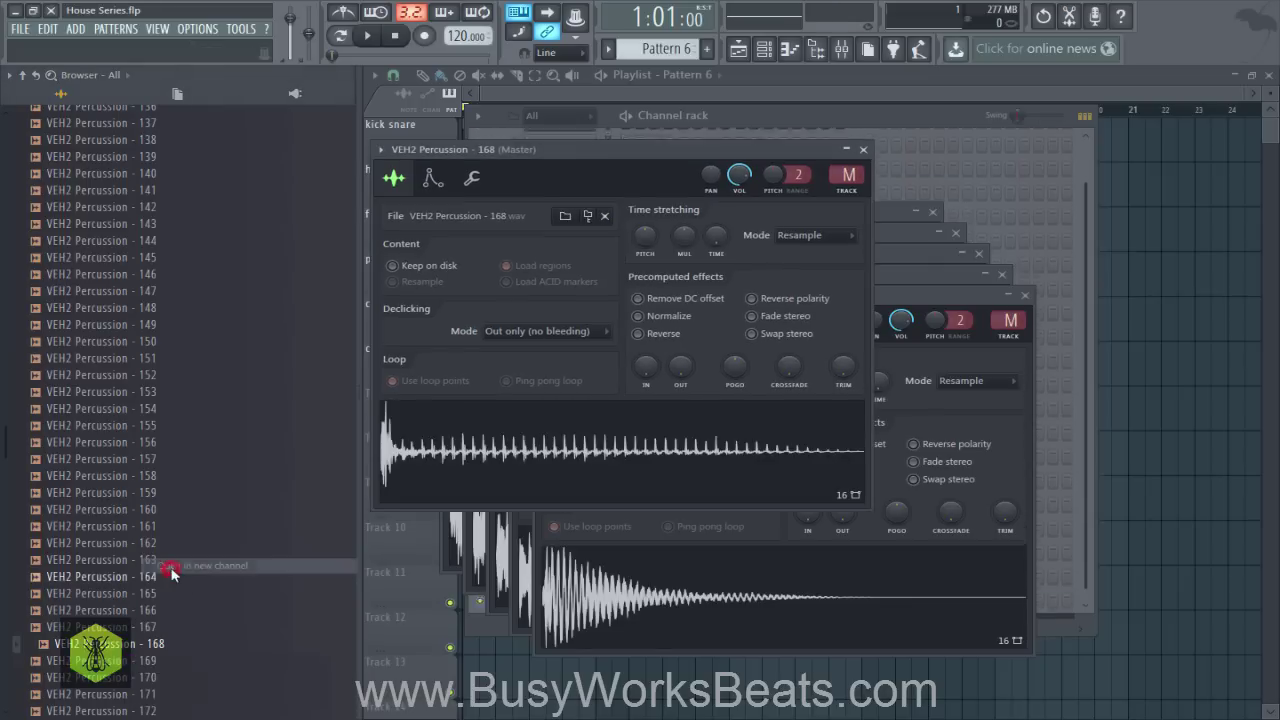
Collapse the browser's folder structure and hide the browser, bringing the channel rack to the front.
{"action": "left_click", "coordinate": [27, 80]}
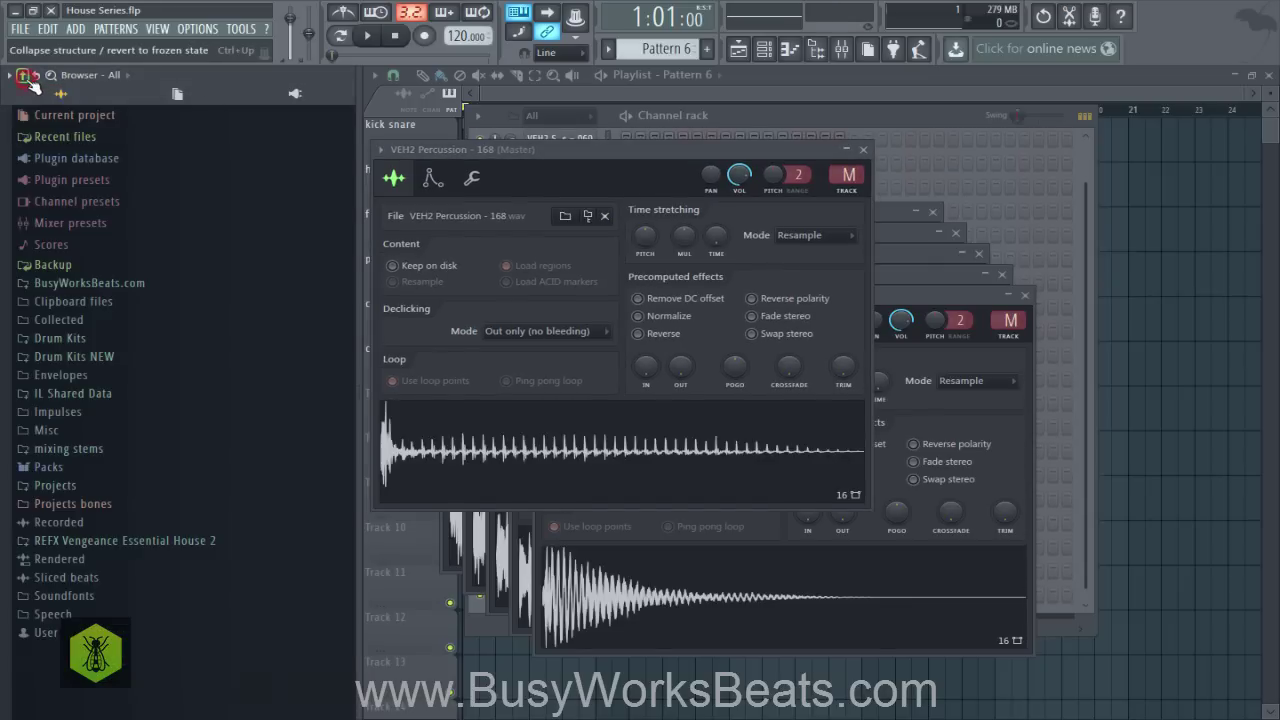
{"action": "left_click", "coordinate": [818, 55]}
{"action": "left_click", "coordinate": [503, 126]}
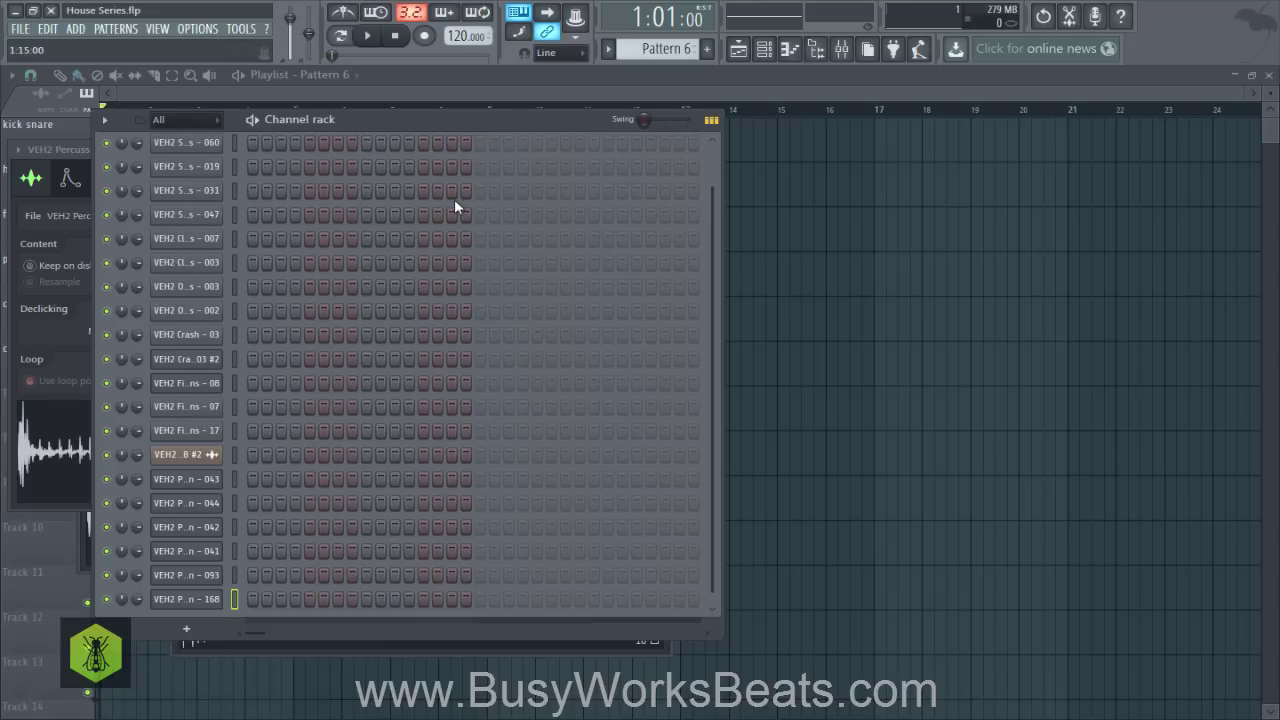
{"action": "left_click", "coordinate": [234, 479]}
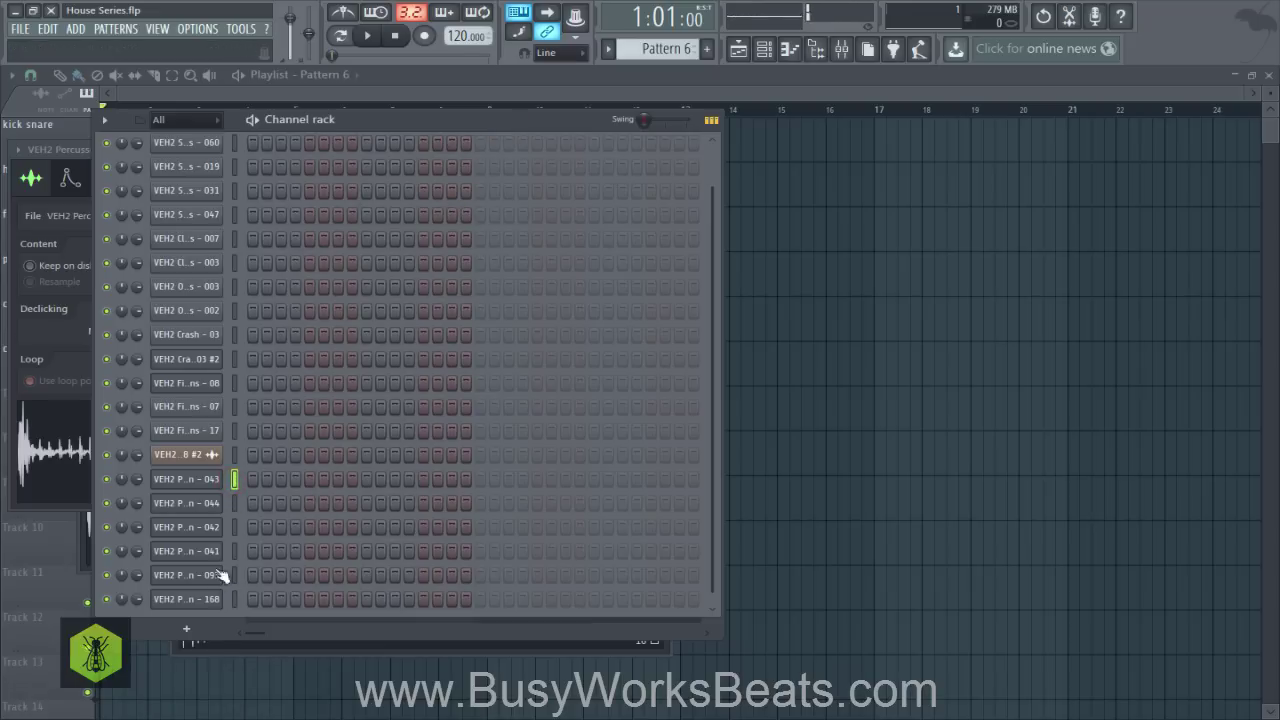
{"action": "left_click", "coordinate": [234, 599]}
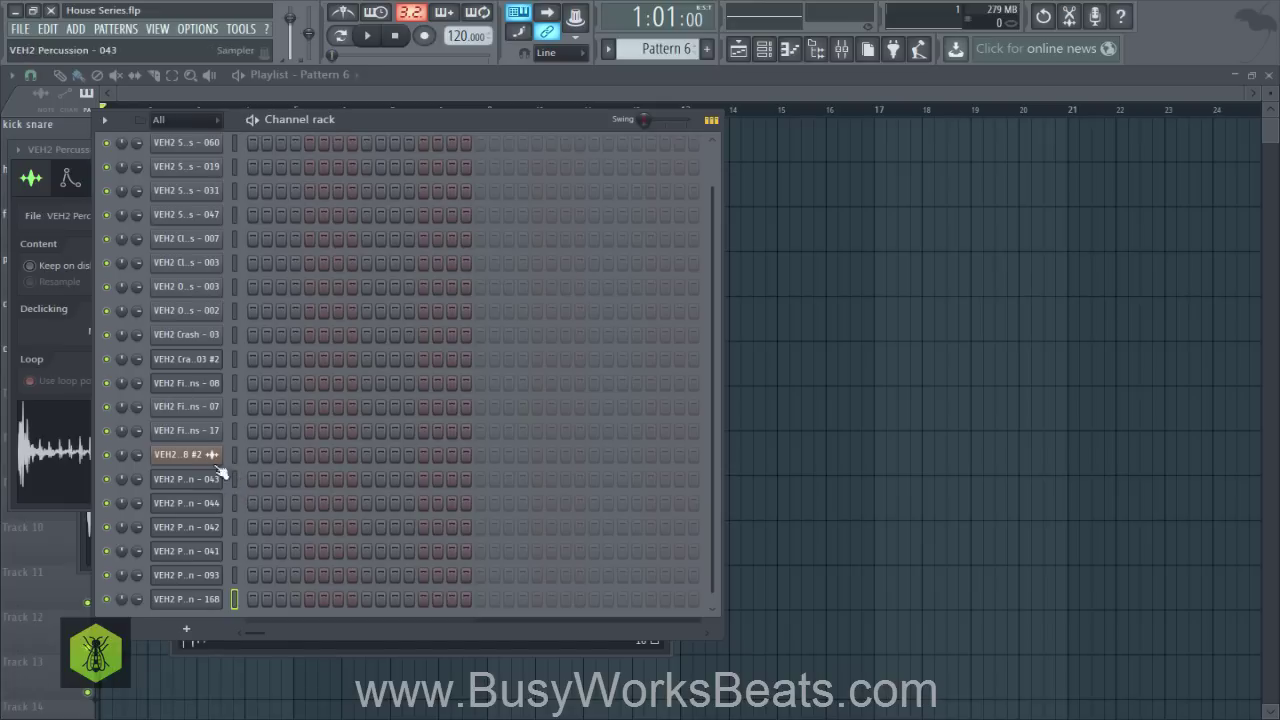
{"action": "left_click", "coordinate": [187, 478]}
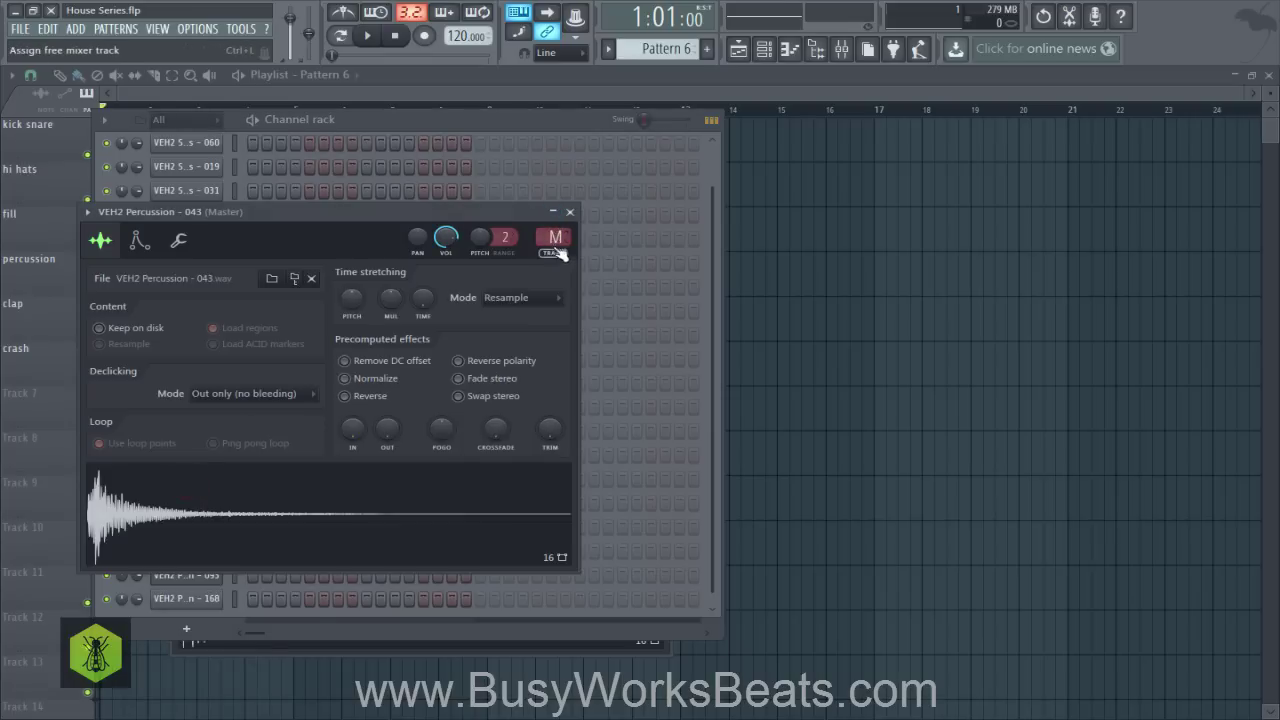
{"action": "left_click", "coordinate": [570, 213]}
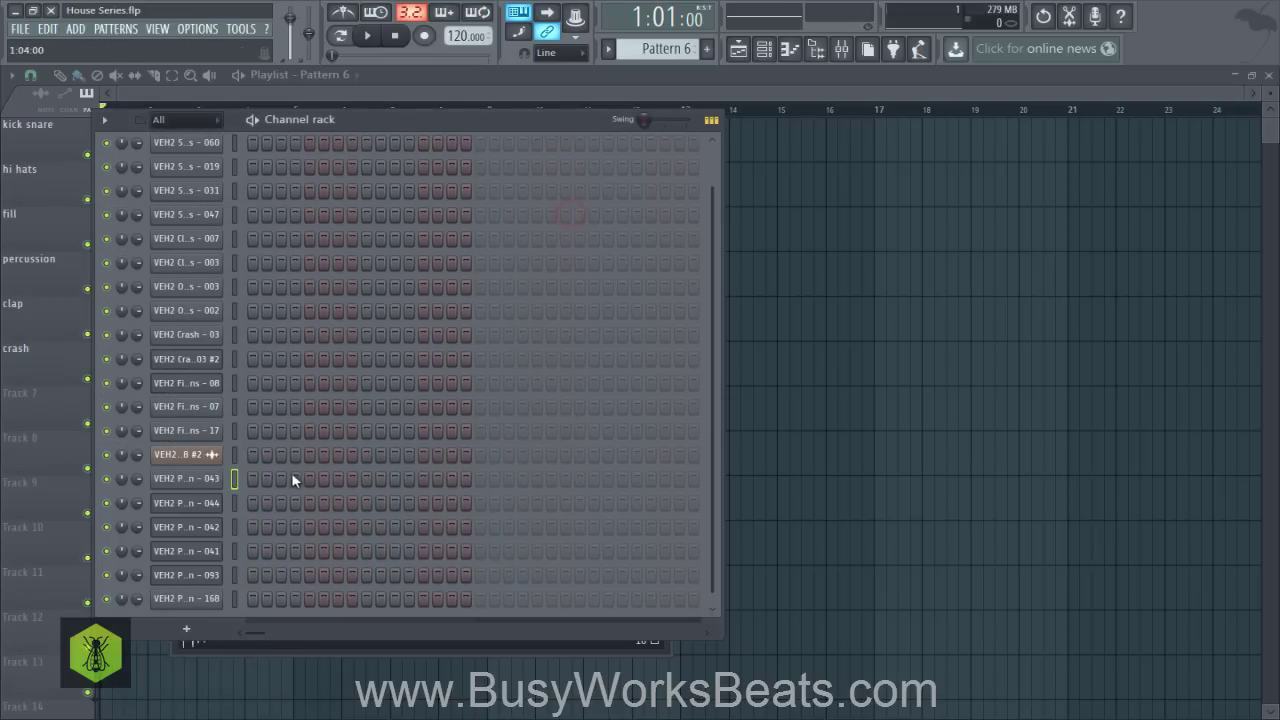
{"action": "left_click", "coordinate": [763, 48]}
{"action": "left_click", "coordinate": [763, 48]}
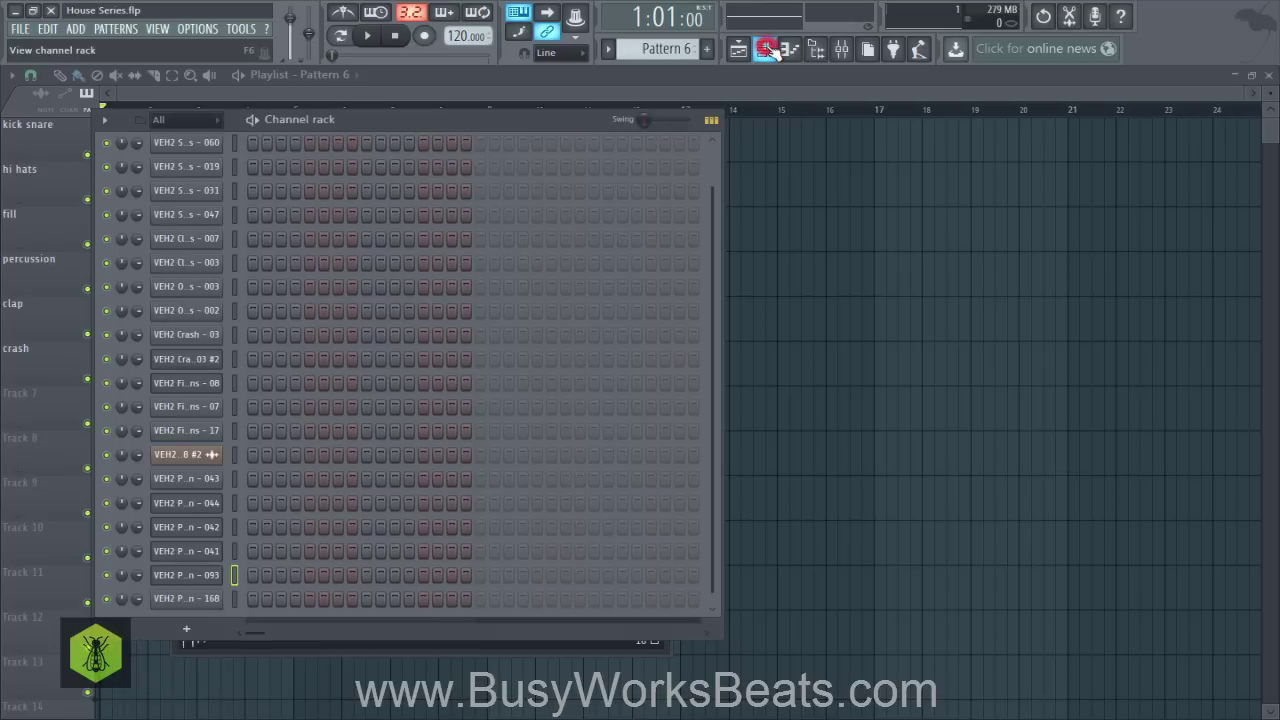
Select the six VEH2 Percussion channels from 043 to 168 and route them to consecutive mixer tracks starting at Insert 15.
{"action": "left_click_drag", "start_coordinate": [234, 482], "coordinate": [229, 541]}
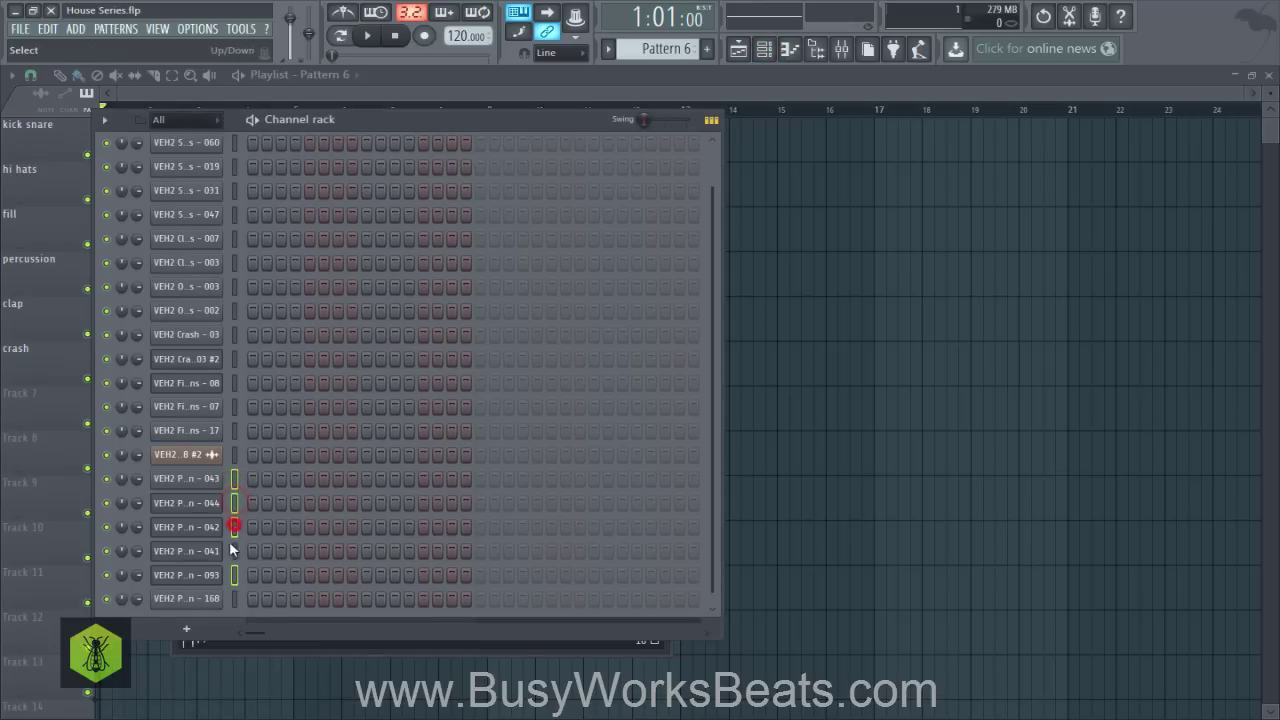
{"action": "left_click_drag", "start_coordinate": [236, 598], "coordinate": [236, 600]}
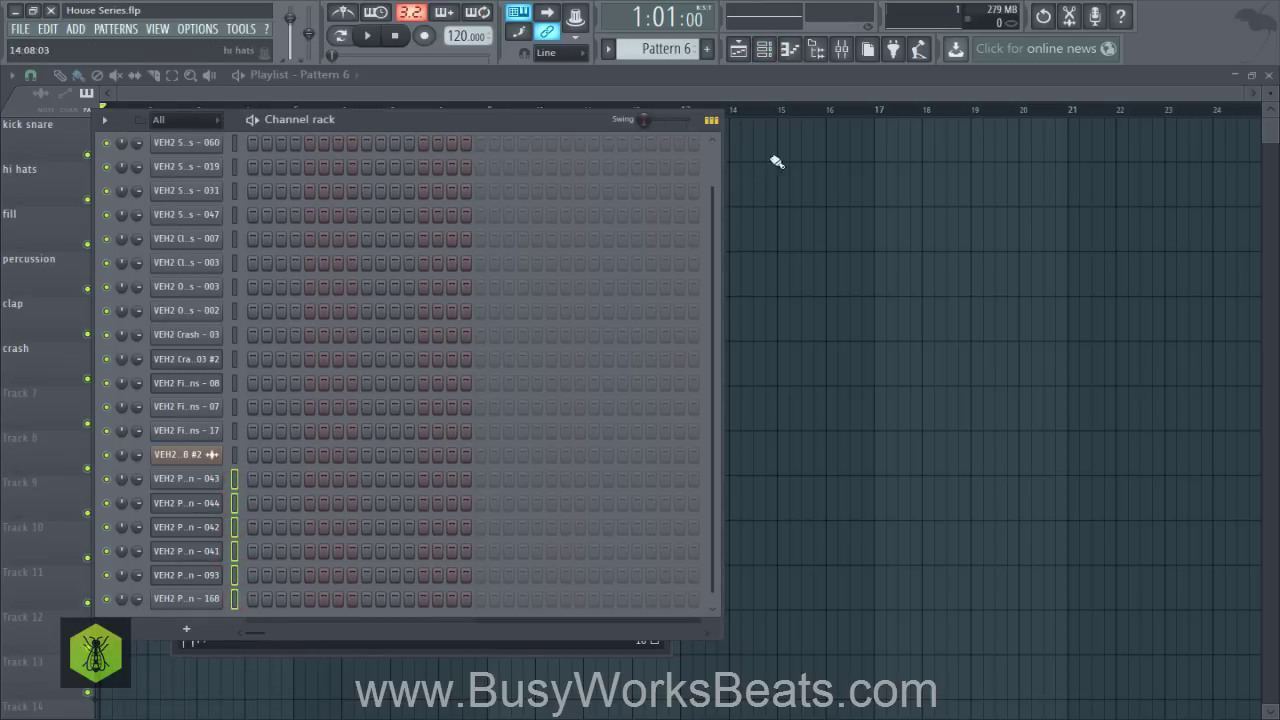
{"action": "left_click", "coordinate": [851, 49]}
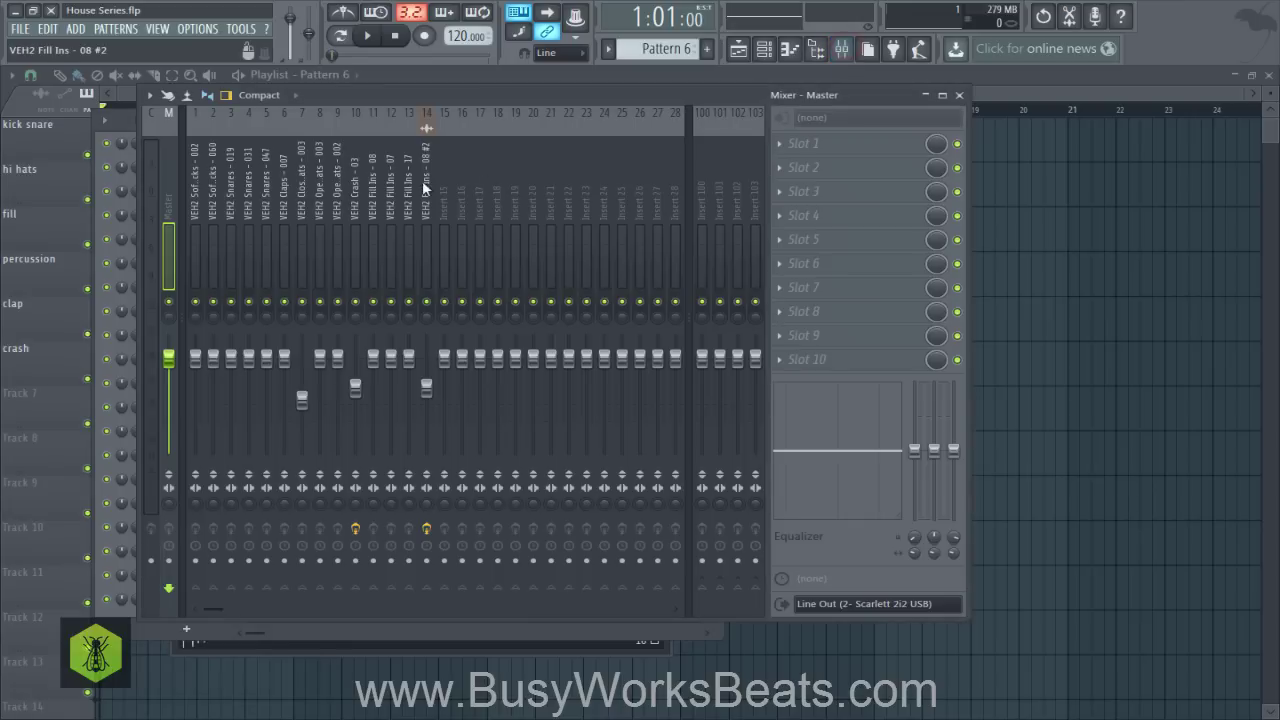
{"action": "right_click", "coordinate": [446, 194]}
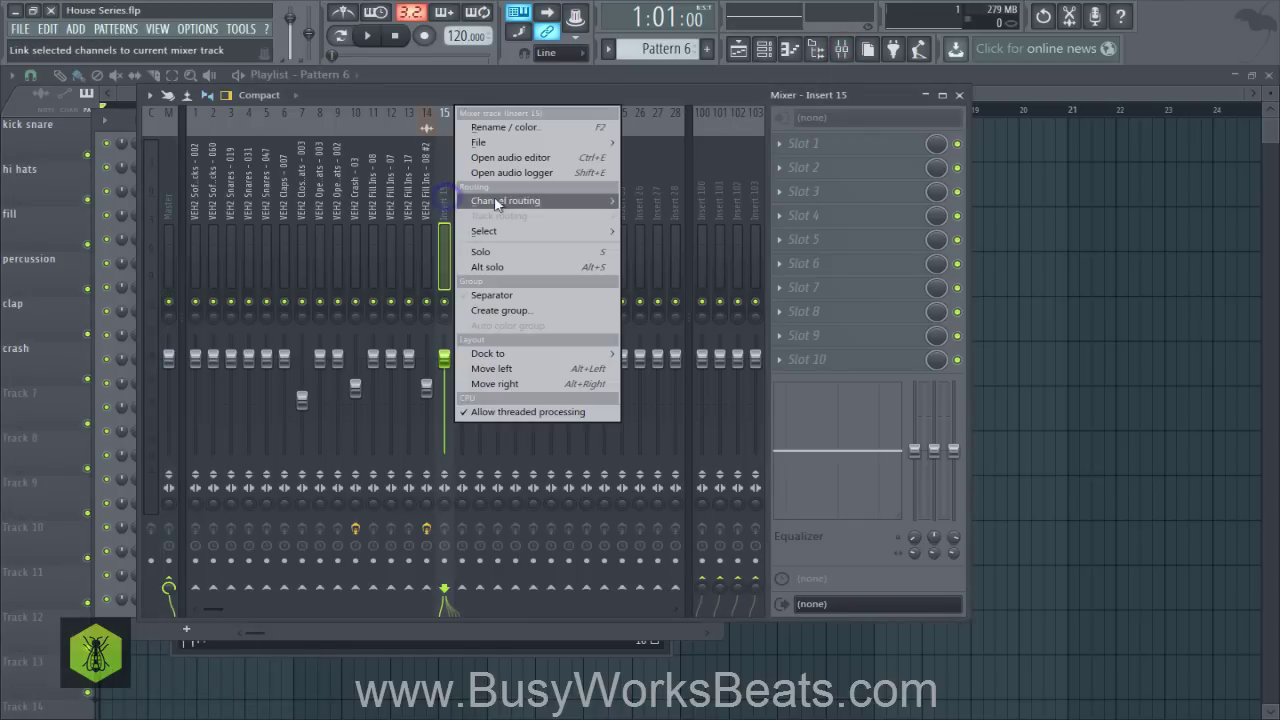
{"action": "mouse_move", "coordinate": [526, 200]}
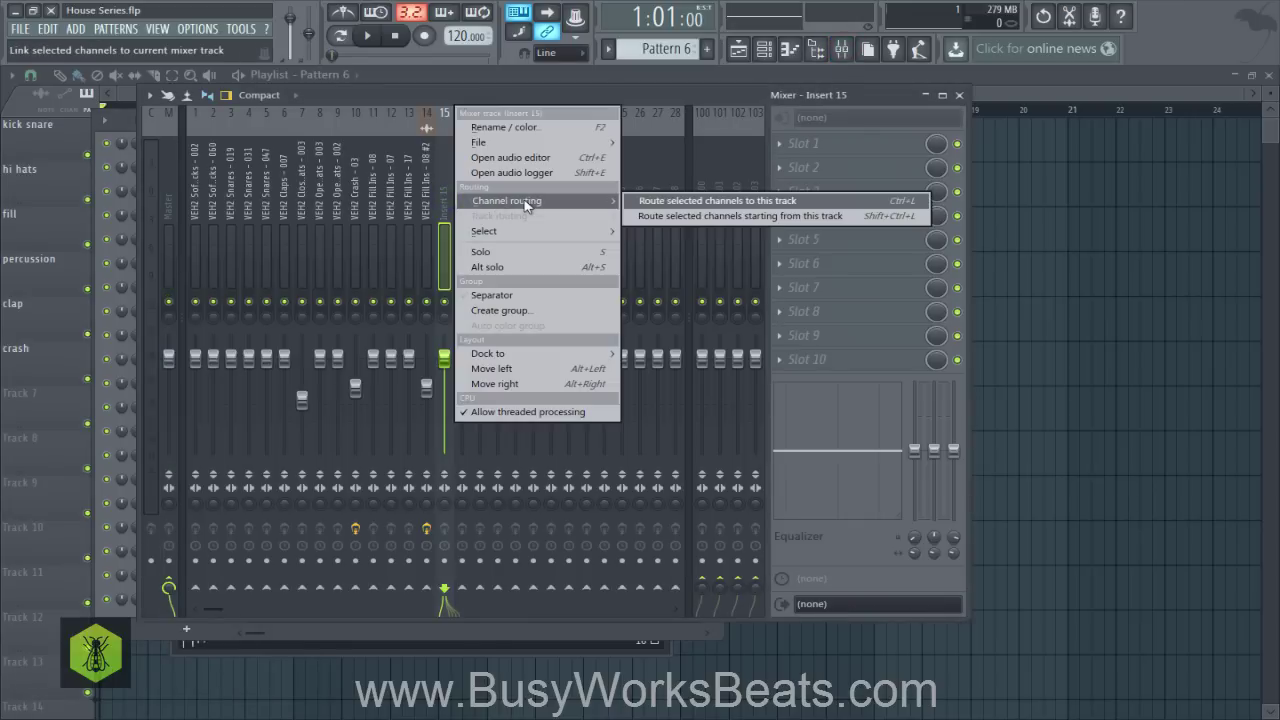
{"action": "left_click", "coordinate": [684, 218]}
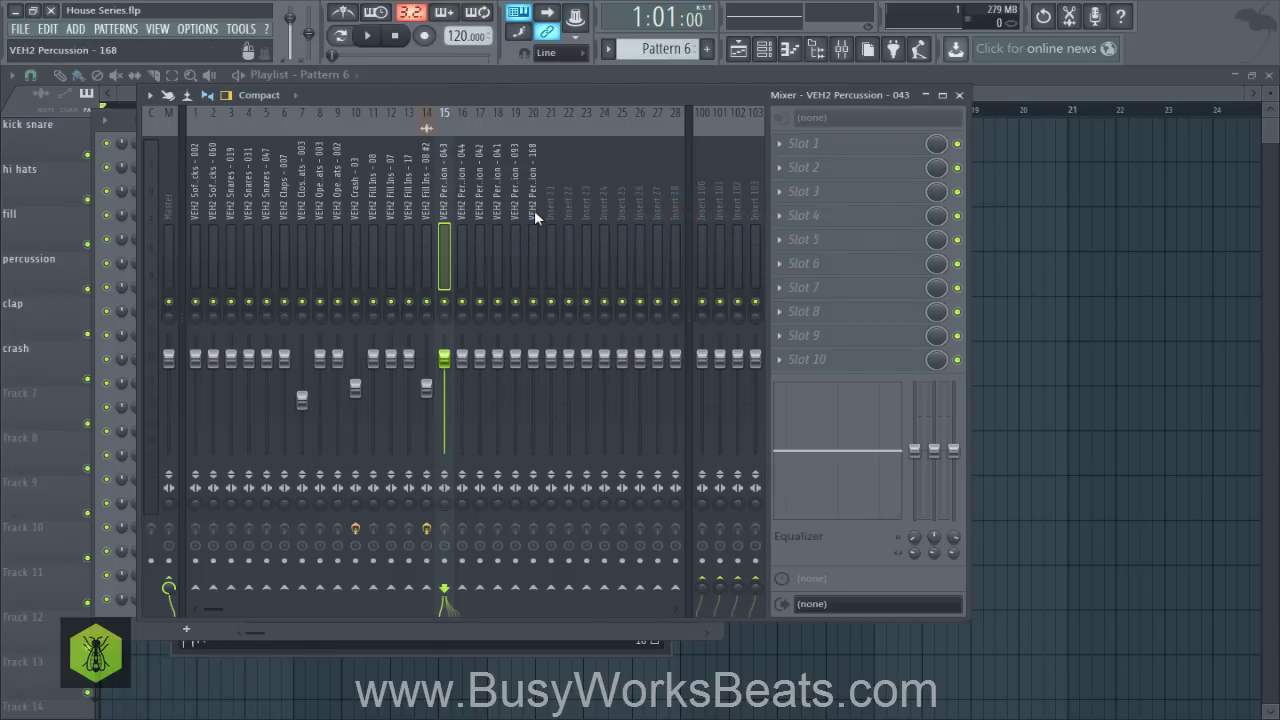
{"action": "left_click", "coordinate": [959, 95]}
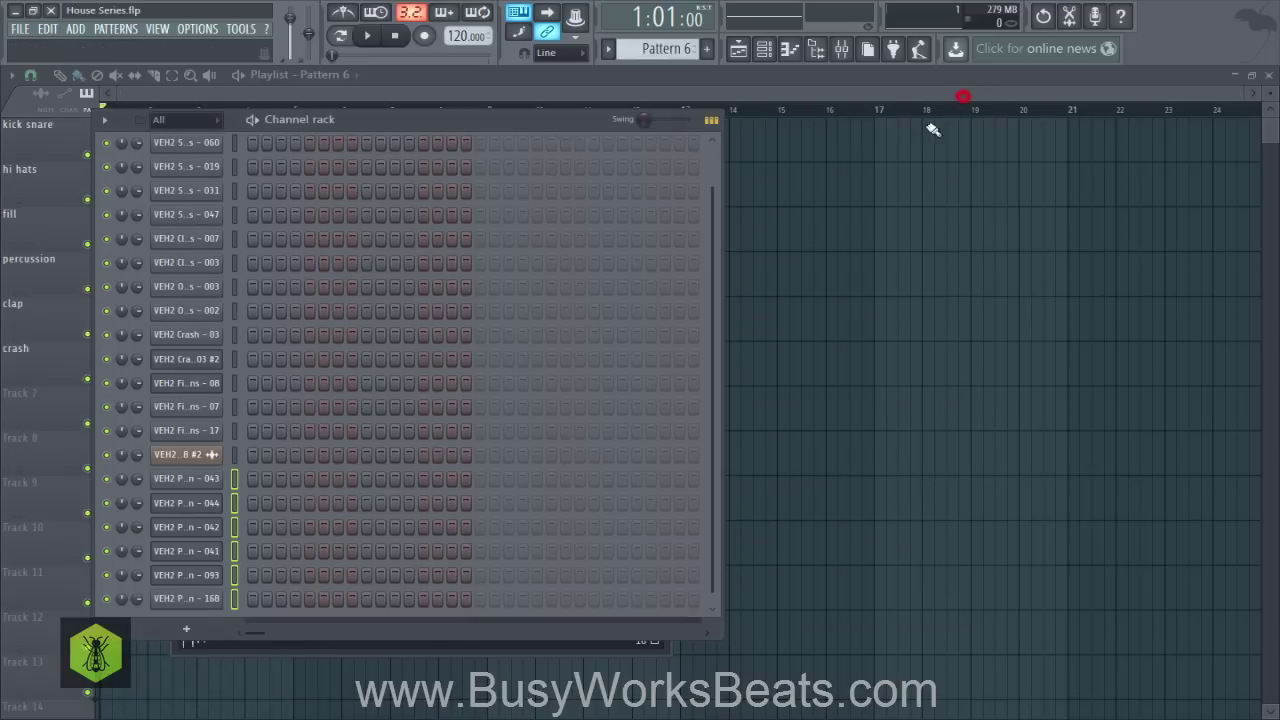
Enlarge the channel rack vertically so every channel from the first kick to VEH2 Percussion - 168 fits.
{"action": "scroll", "coordinate": [600, 300], "scroll_direction": "up", "scroll_amount": 2}
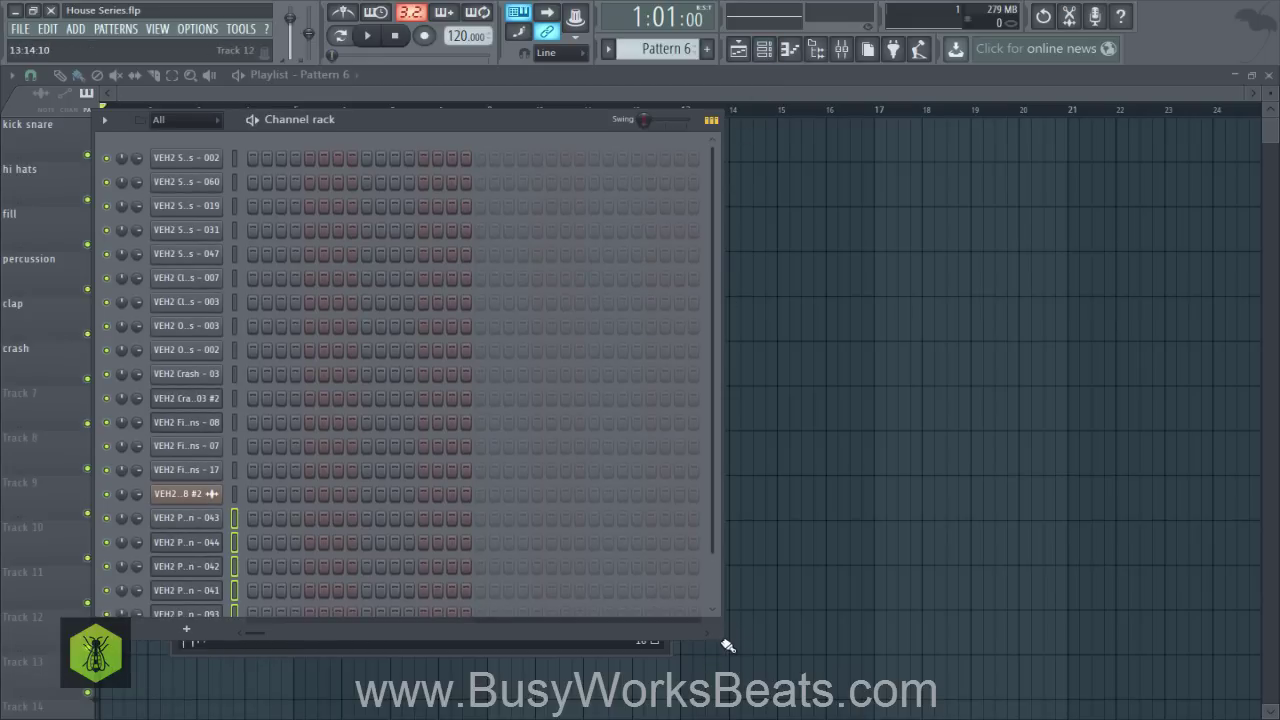
{"action": "left_click_drag", "start_coordinate": [728, 645], "coordinate": [728, 690]}
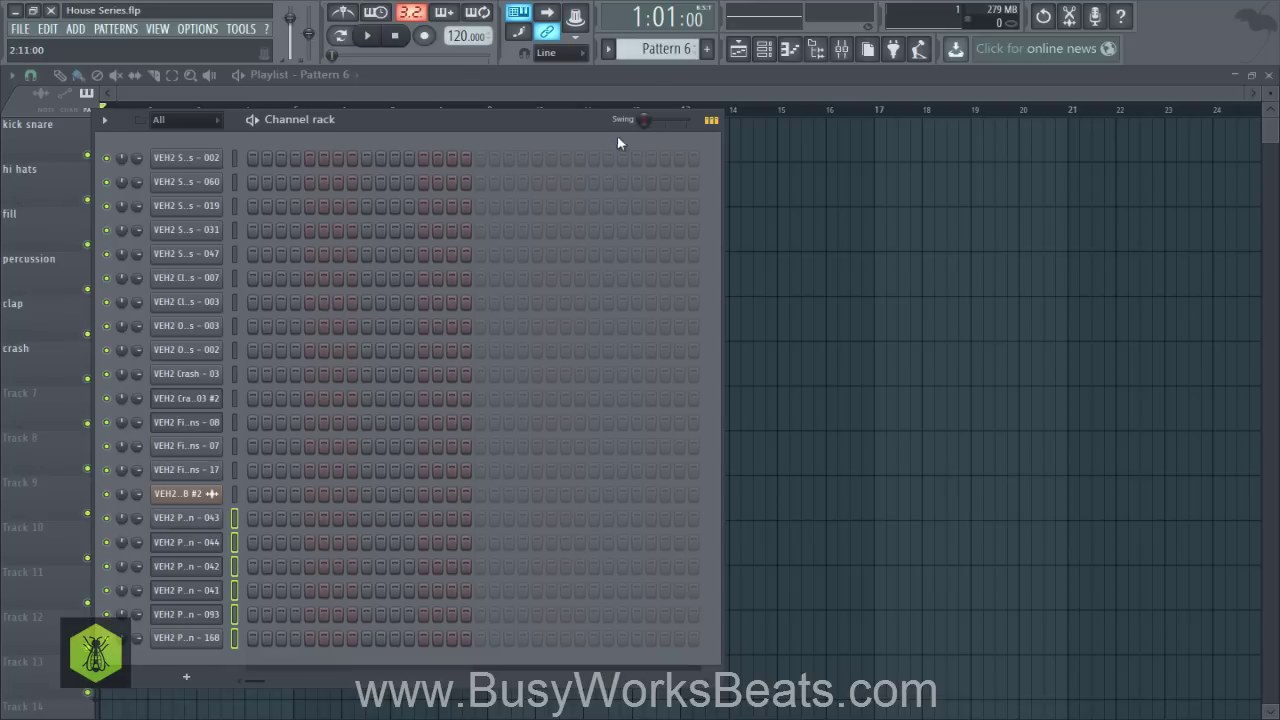
Switch the active pattern to Pattern 1 and bring the playlist arrangement to the front.
{"action": "left_click", "coordinate": [665, 48]}
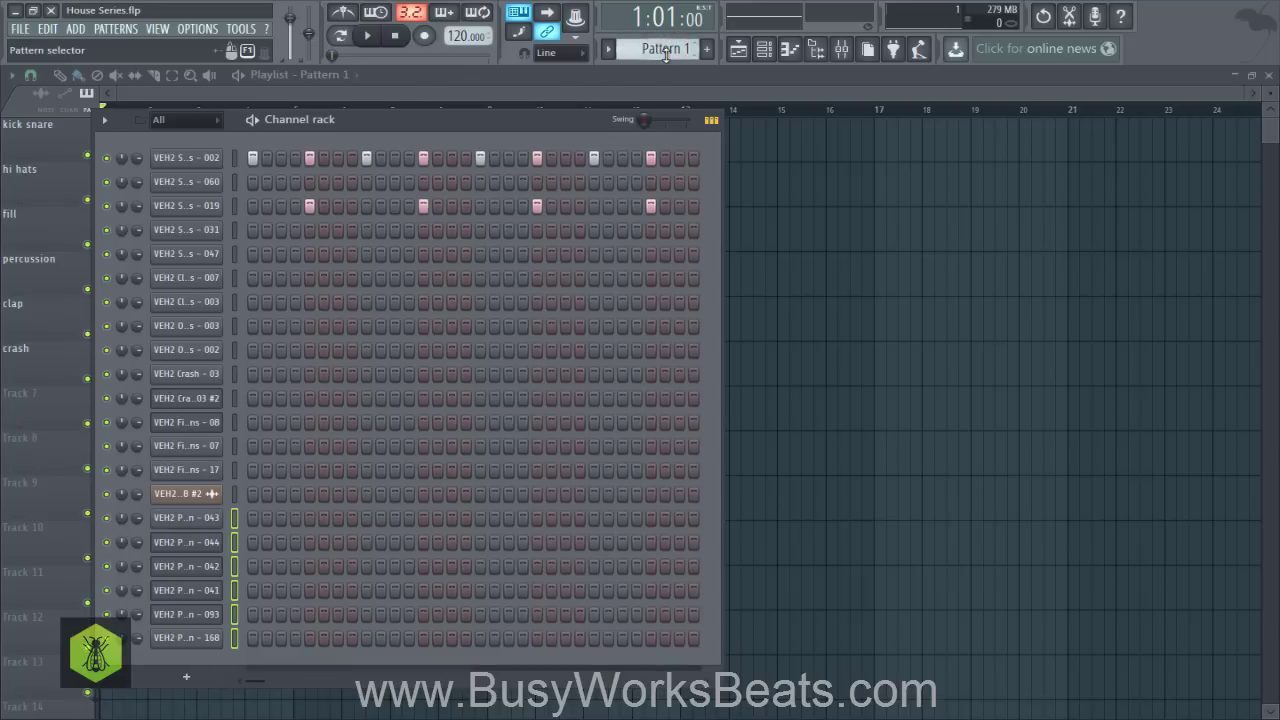
{"action": "left_click", "coordinate": [852, 188]}
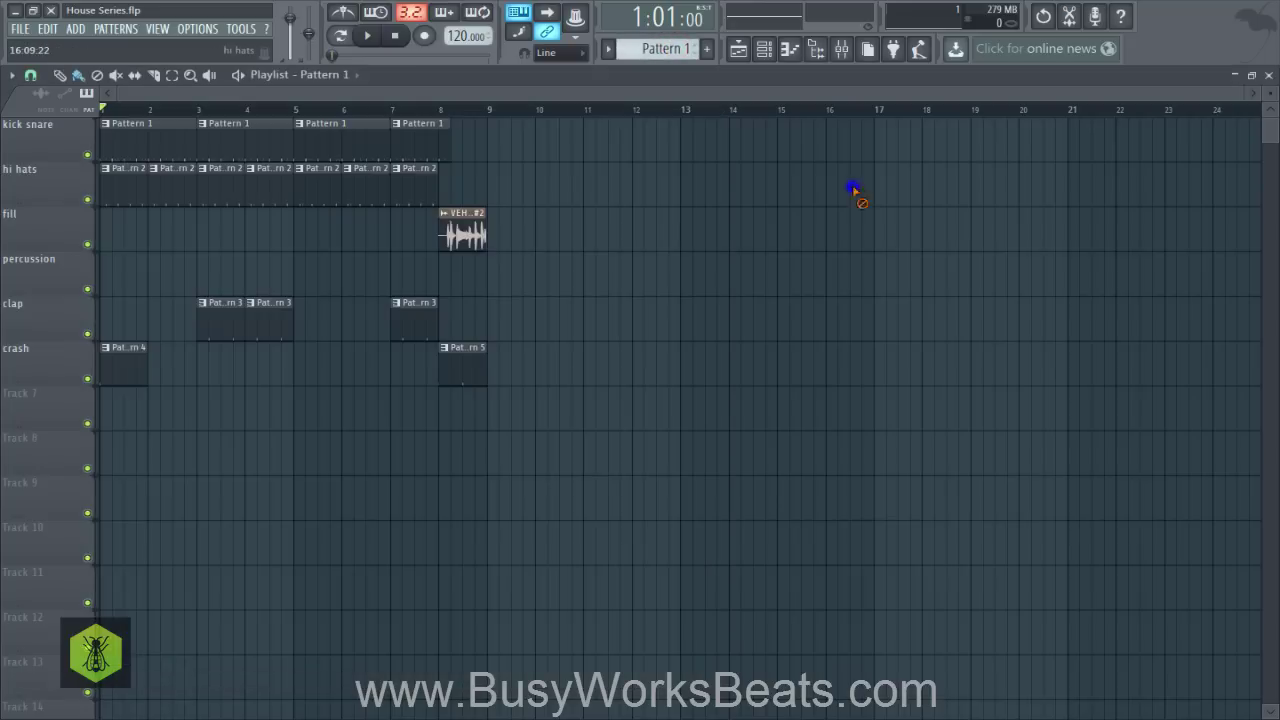
Solo the kick snare and hi hats tracks in the playlist, play them briefly, and restore all tracks.
{"action": "left_click_drag", "start_coordinate": [126, 184], "coordinate": [285, 140]}
{"action": "right_click", "coordinate": [95, 197]}
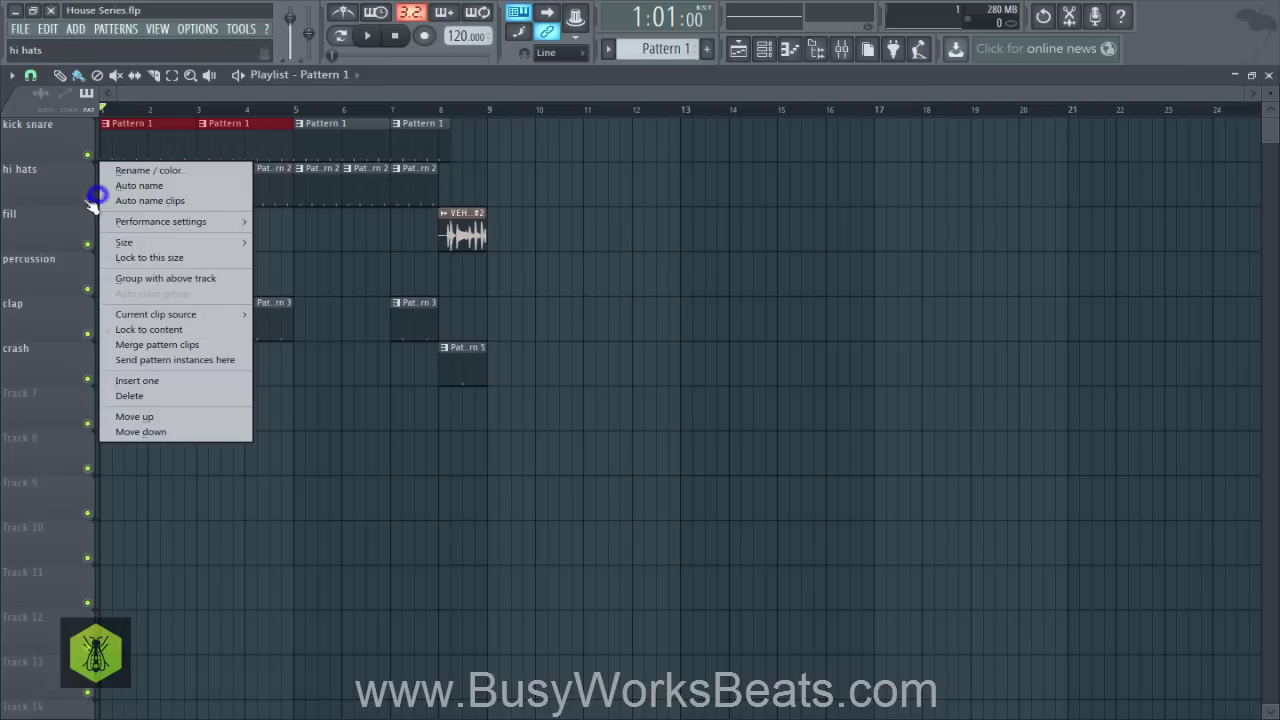
{"action": "key", "text": "Escape"}
{"action": "left_click", "coordinate": [87, 199], "text": "ctrl"}
{"action": "left_click", "coordinate": [87, 154]}
{"action": "key", "text": "space"}
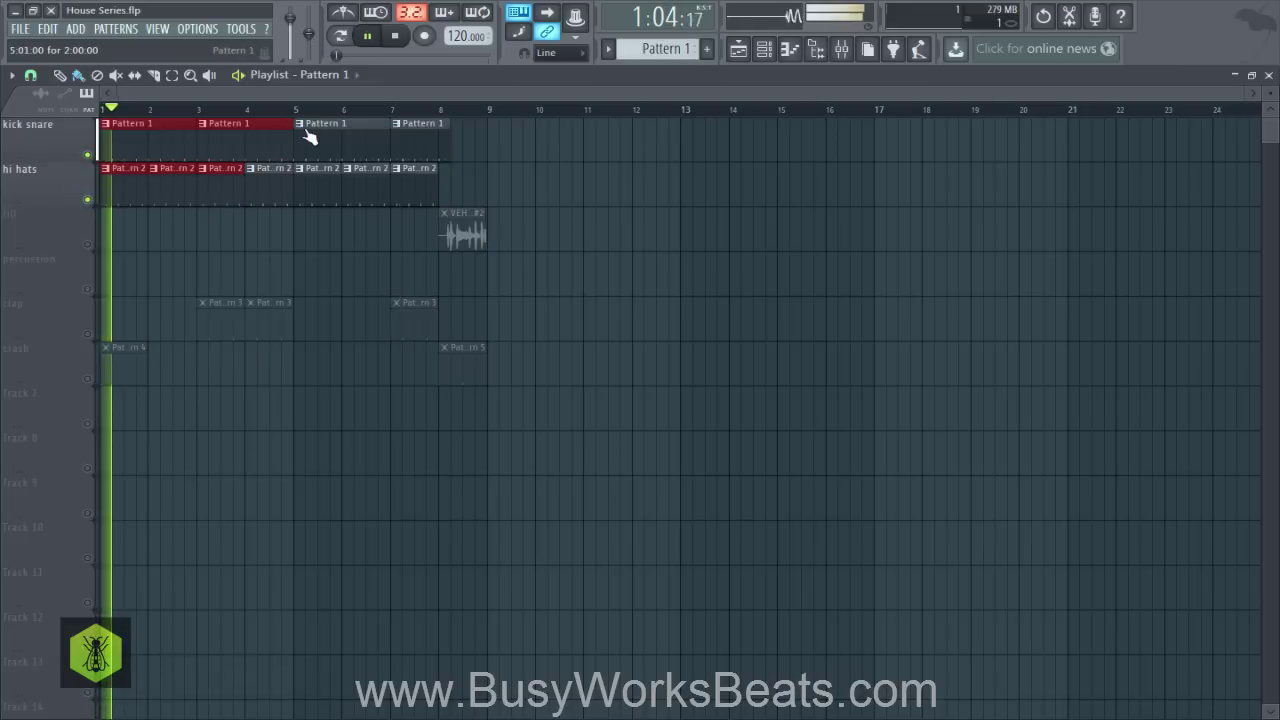
{"action": "key", "text": "space"}
{"action": "left_click", "coordinate": [87, 199], "text": "ctrl"}
{"action": "left_click", "coordinate": [86, 199], "text": "ctrl"}
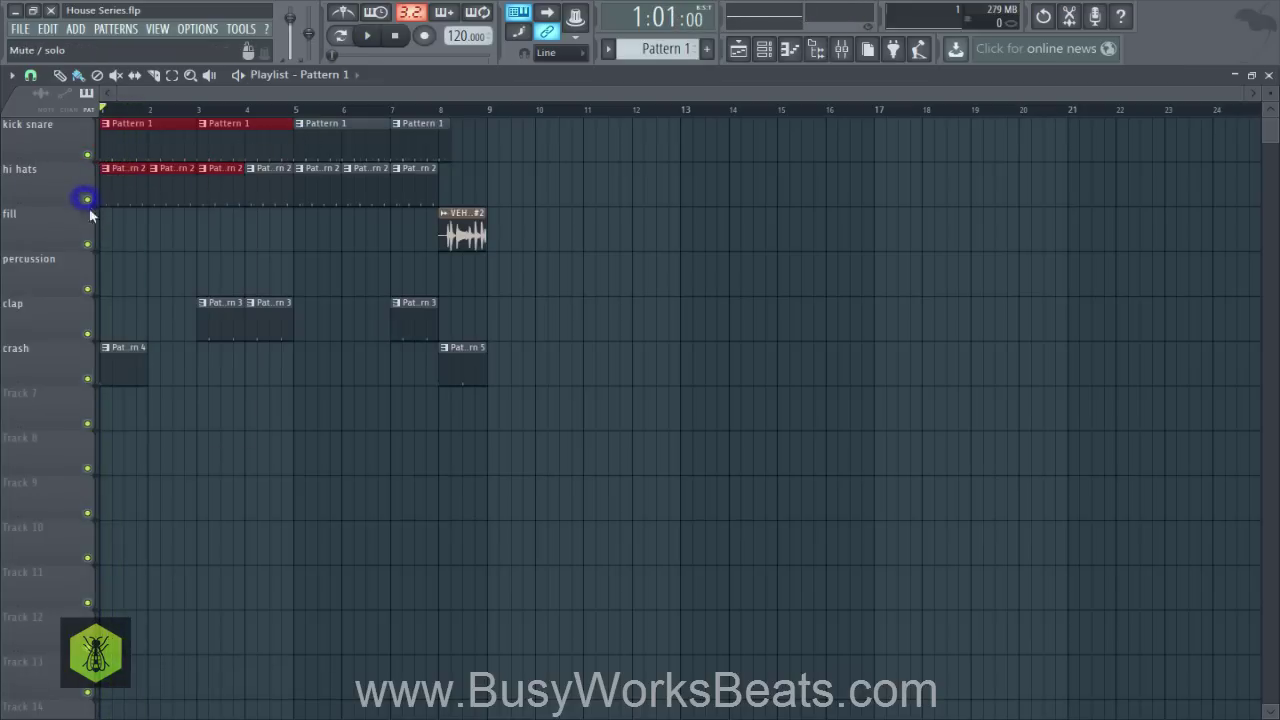
{"action": "left_click", "coordinate": [157, 251]}
Switch the channel rack to Pattern 7 and audition the VEH2 Percussion channels from 043 to 168 one by one.
{"action": "left_click", "coordinate": [764, 50]}
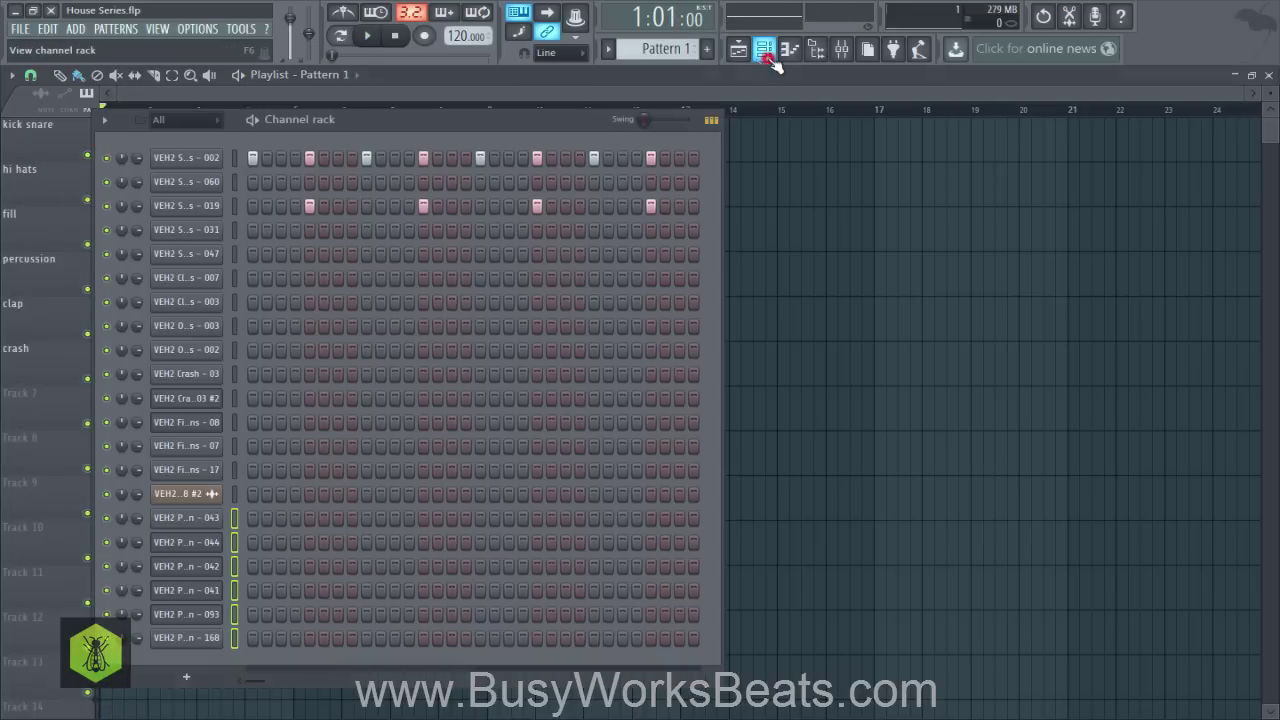
{"action": "scroll", "coordinate": [668, 49], "scroll_direction": "down", "scroll_amount": 4}
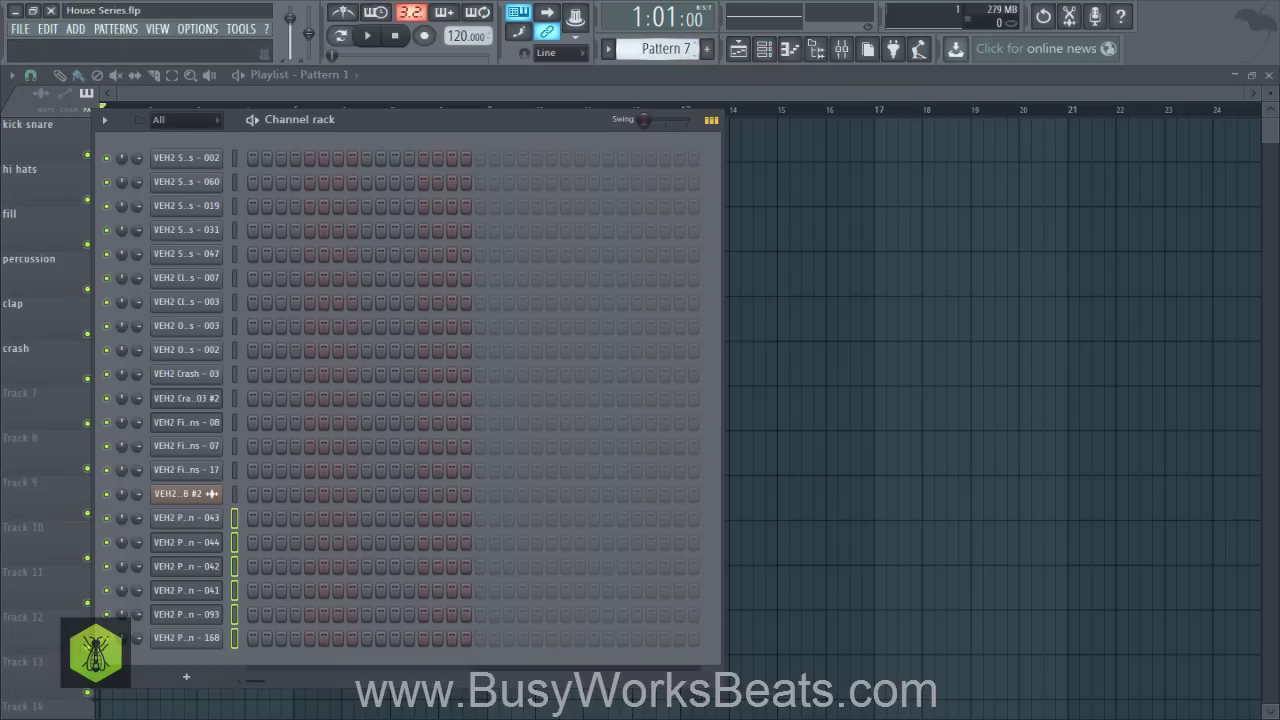
{"action": "left_click", "coordinate": [233, 520]}
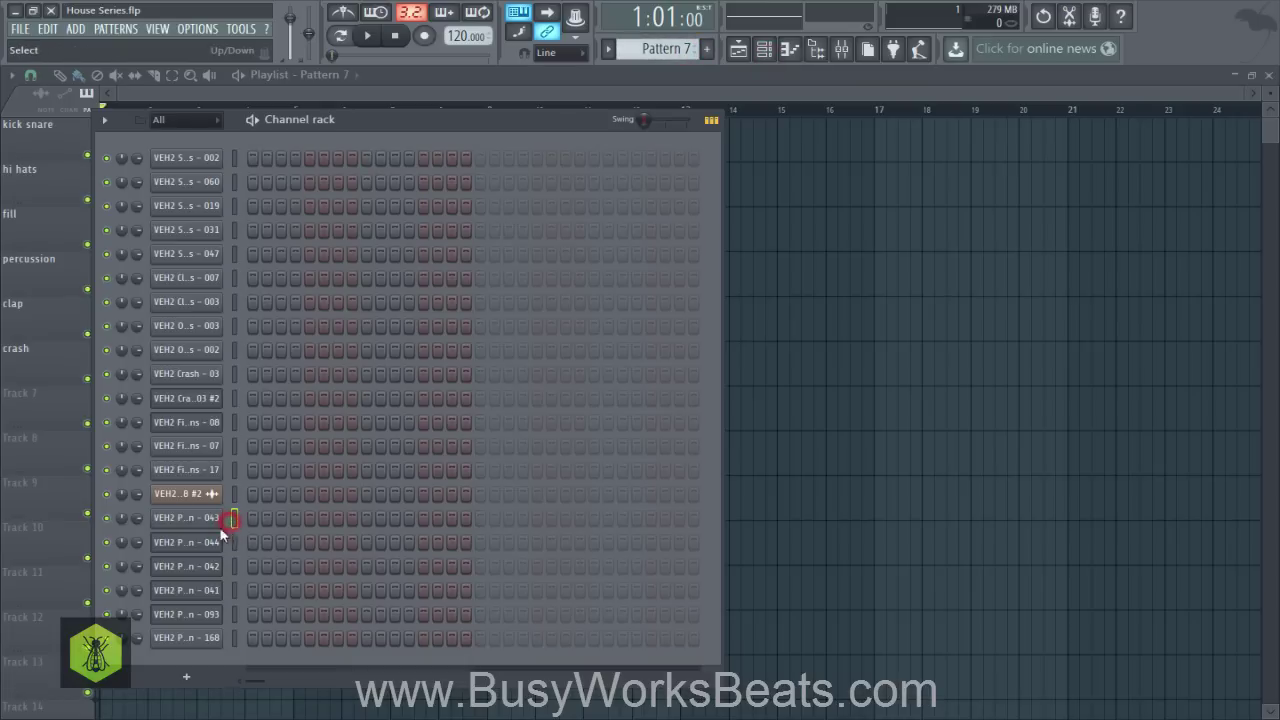
{"action": "left_click", "coordinate": [234, 566]}
{"action": "left_click", "coordinate": [234, 590]}
{"action": "left_click", "coordinate": [234, 614]}
{"action": "left_click", "coordinate": [234, 638]}
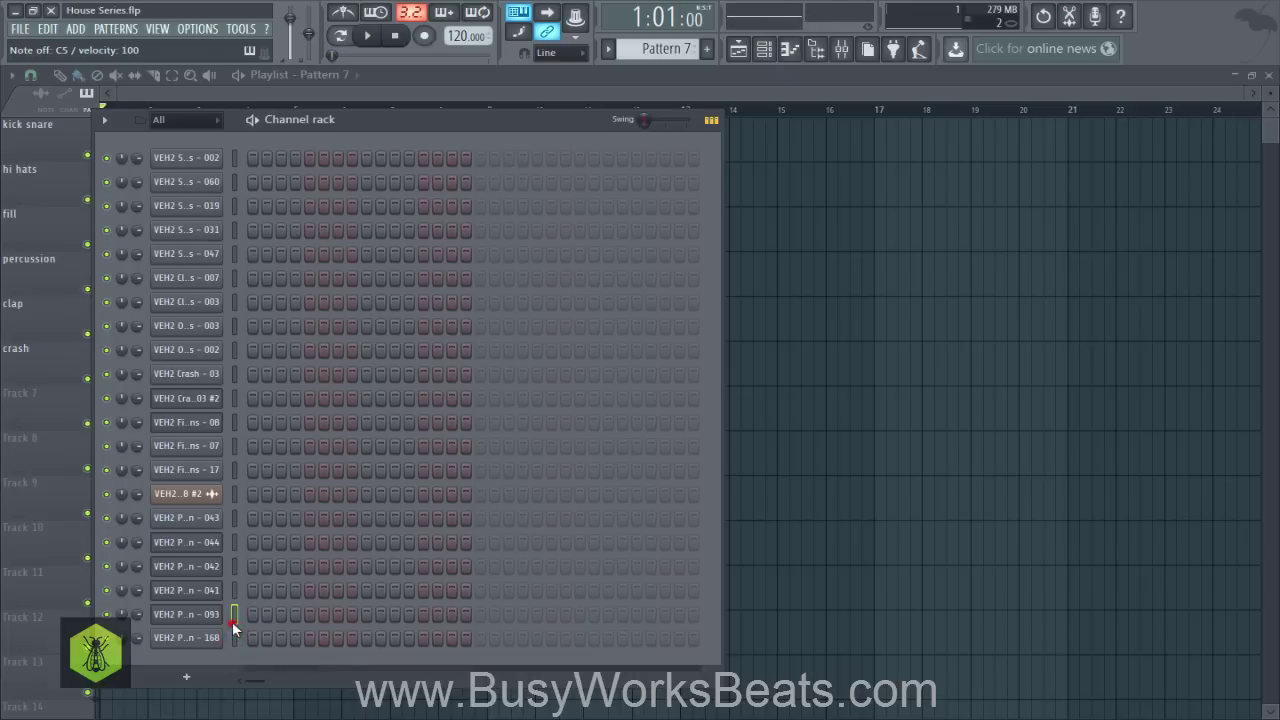
Open VEH2 Percussion - 168 and load Fruity Parametric EQ 2 into the first effect slot of its mixer track.
{"action": "left_click", "coordinate": [214, 643]}
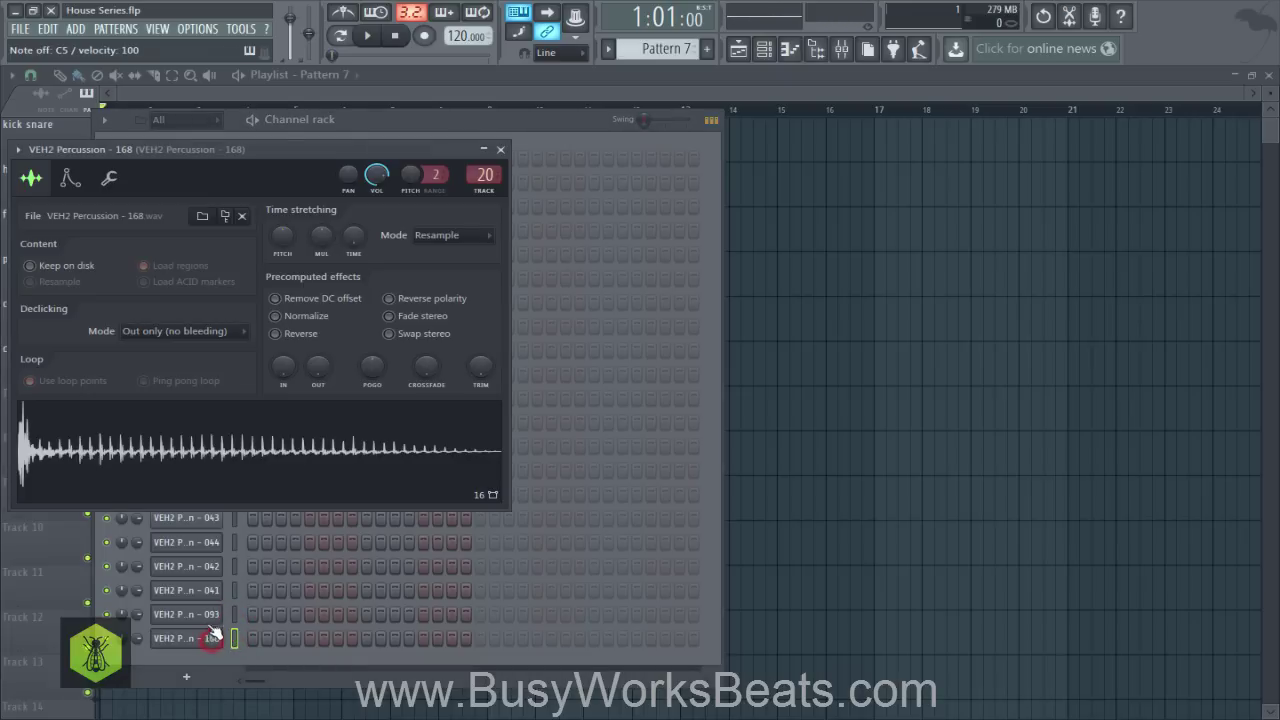
{"action": "left_click_drag", "start_coordinate": [265, 150], "coordinate": [393, 145]}
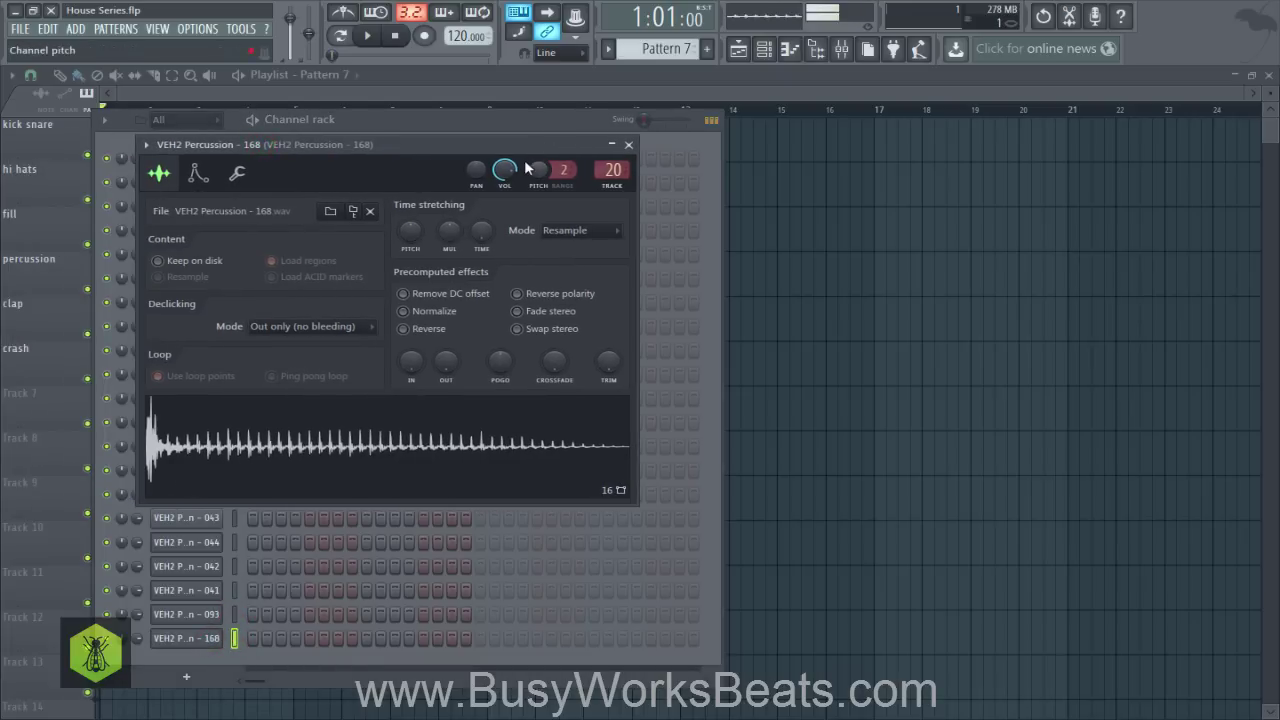
{"action": "left_click", "coordinate": [843, 50]}
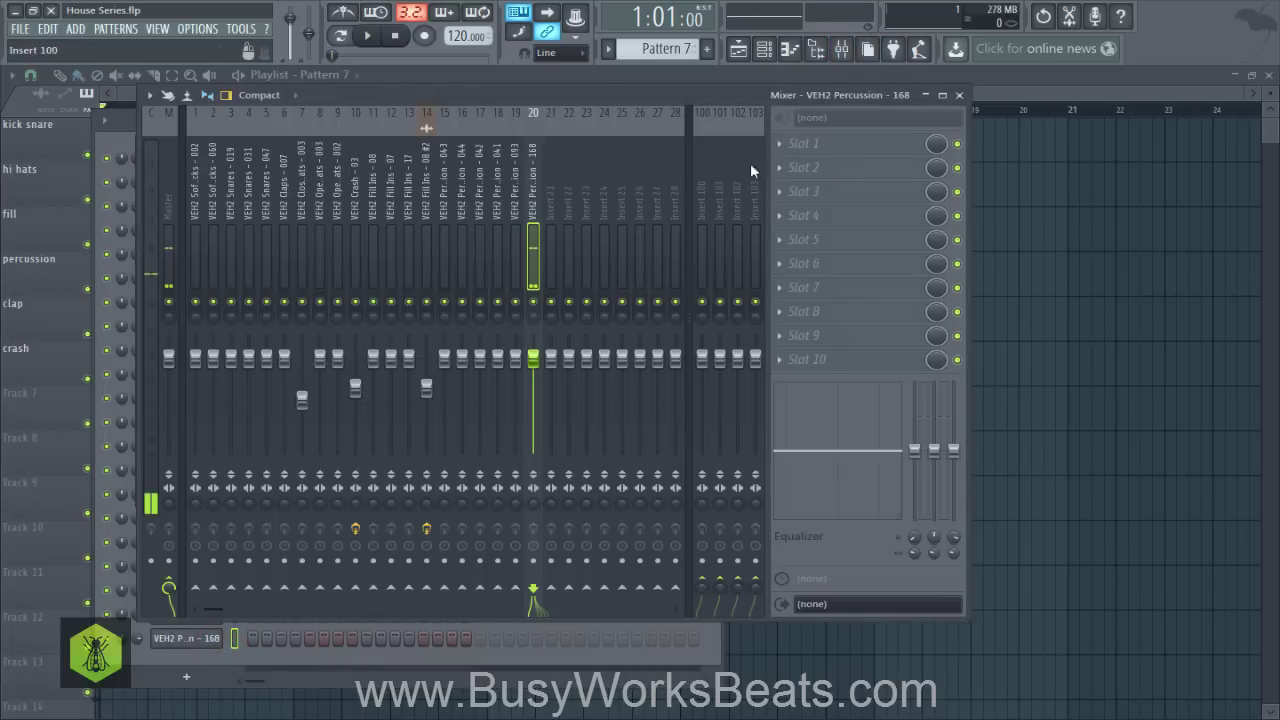
{"action": "left_click", "coordinate": [806, 146]}
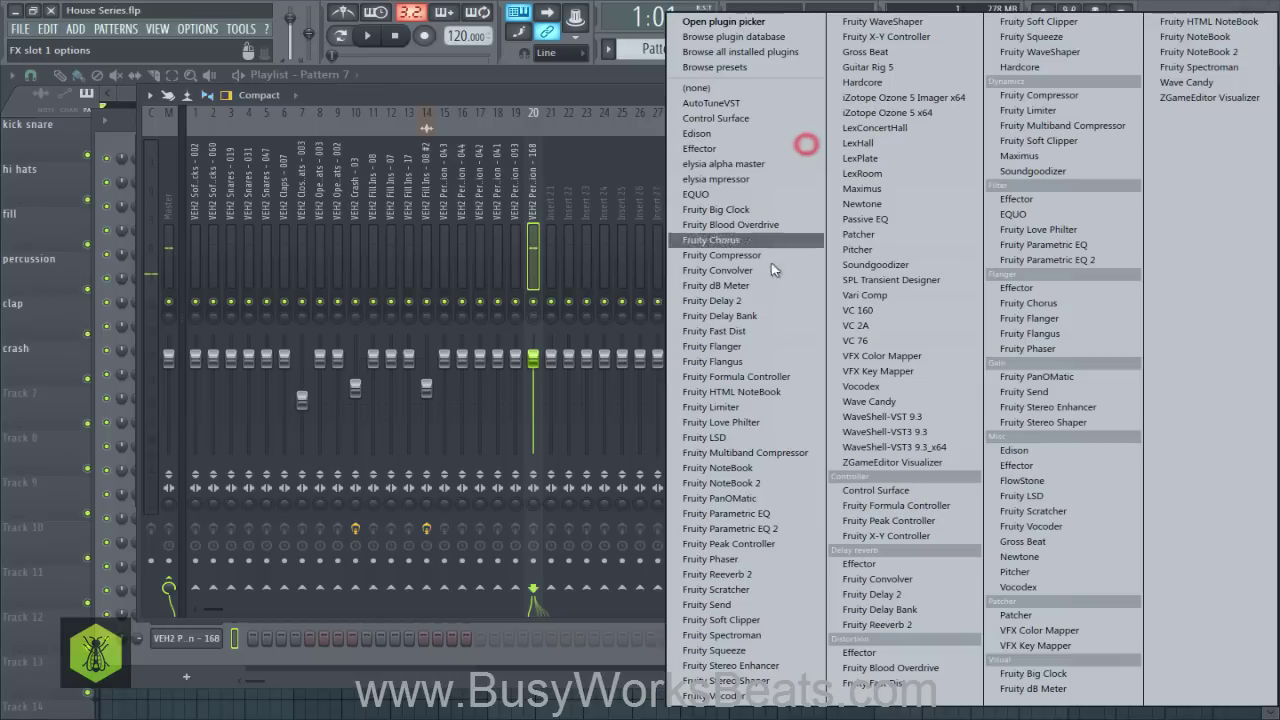
{"action": "left_click", "coordinate": [742, 529]}
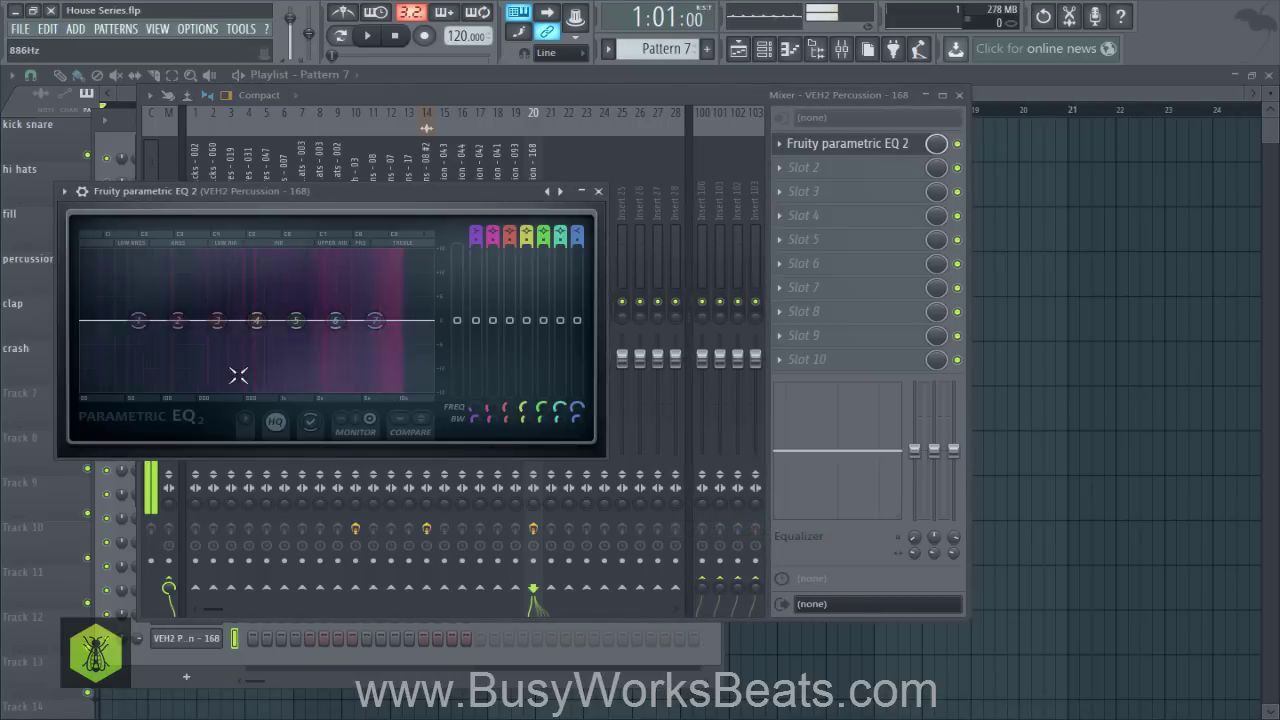
Turn EQ band 1 into a steep high-pass filter, raise its frequency to about 662 Hz, and close the EQ and mixer.
{"action": "left_click", "coordinate": [474, 228]}
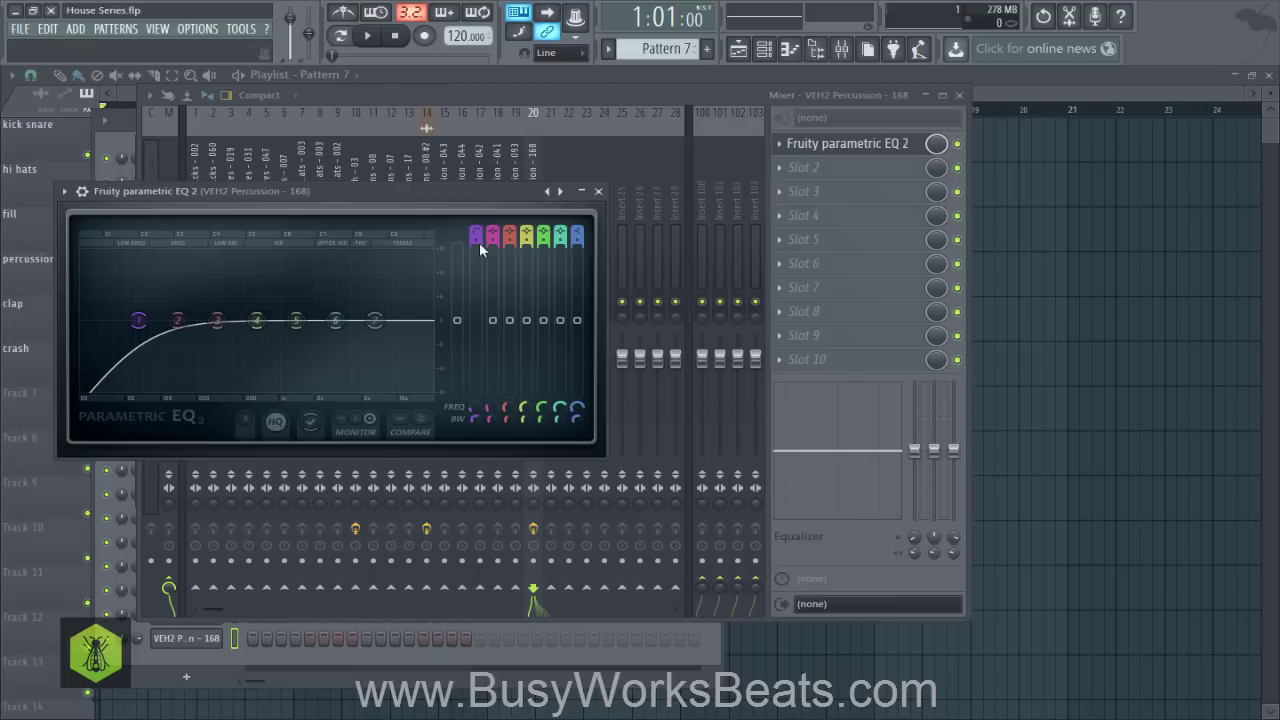
{"action": "scroll", "coordinate": [480, 249], "scroll_direction": "up", "scroll_amount": 3}
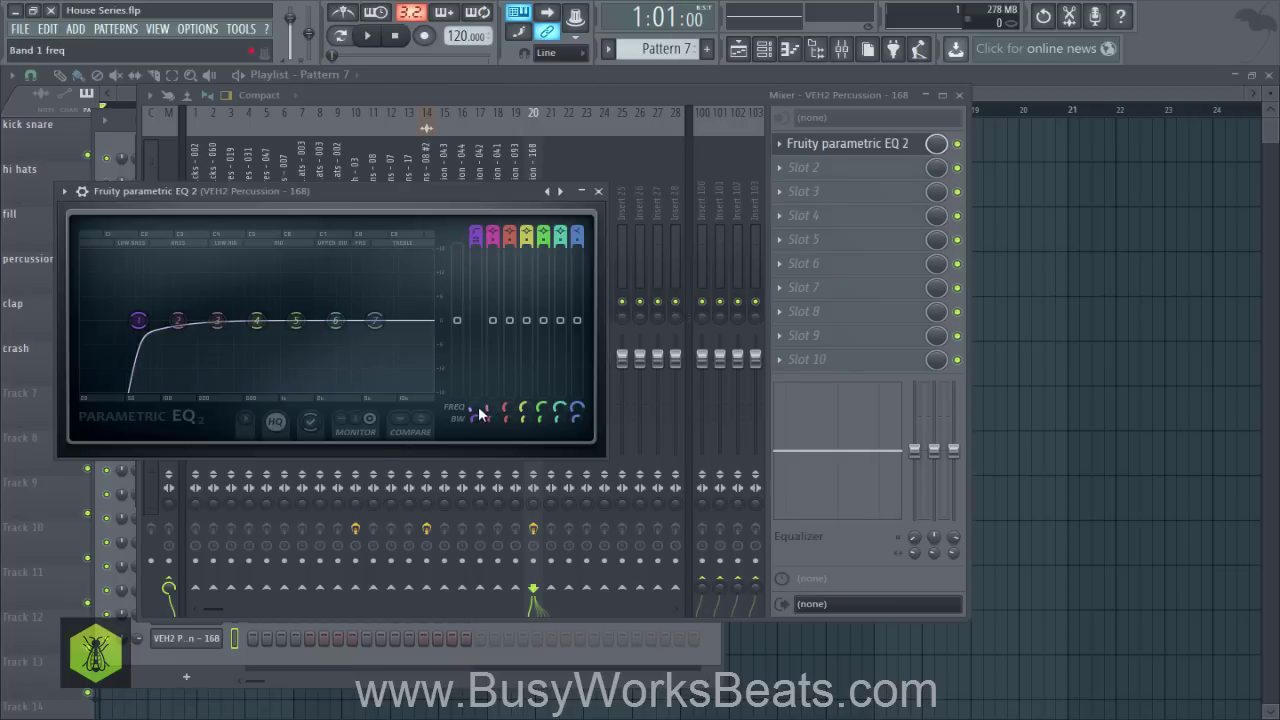
{"action": "left_click_drag", "start_coordinate": [480, 415], "coordinate": [480, 383]}
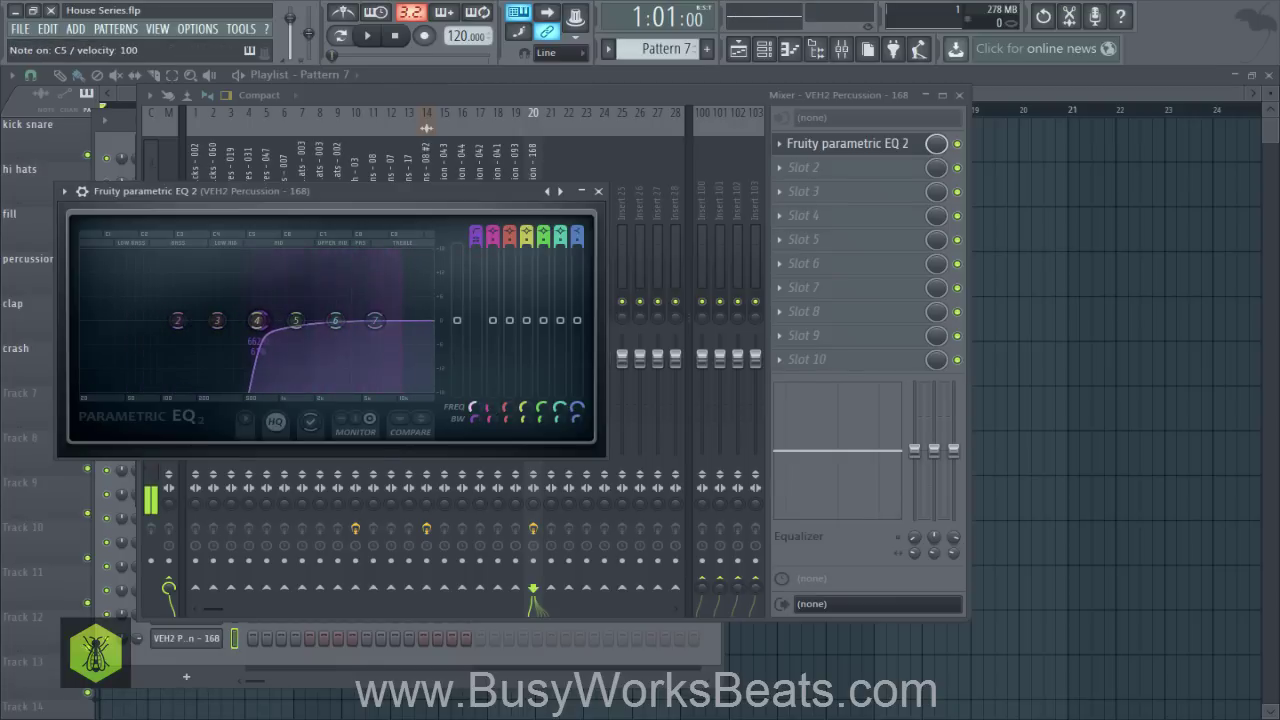
{"action": "left_click", "coordinate": [598, 190]}
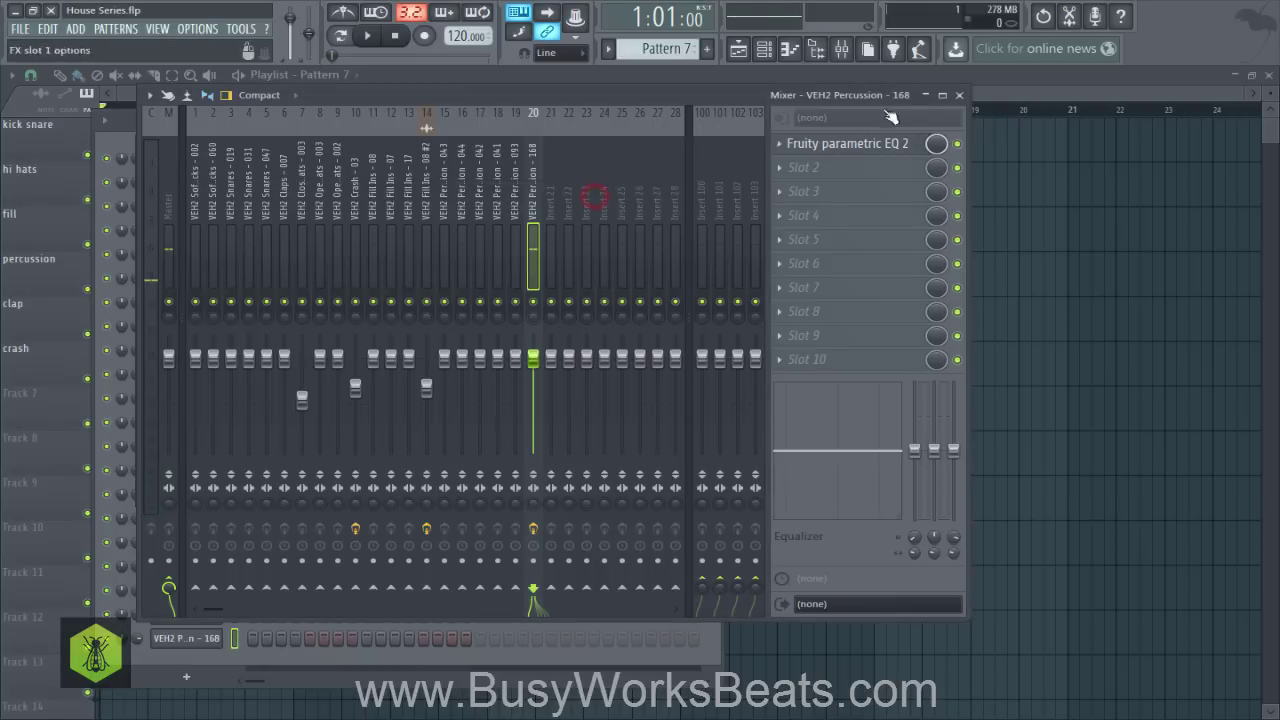
{"action": "left_click", "coordinate": [959, 95]}
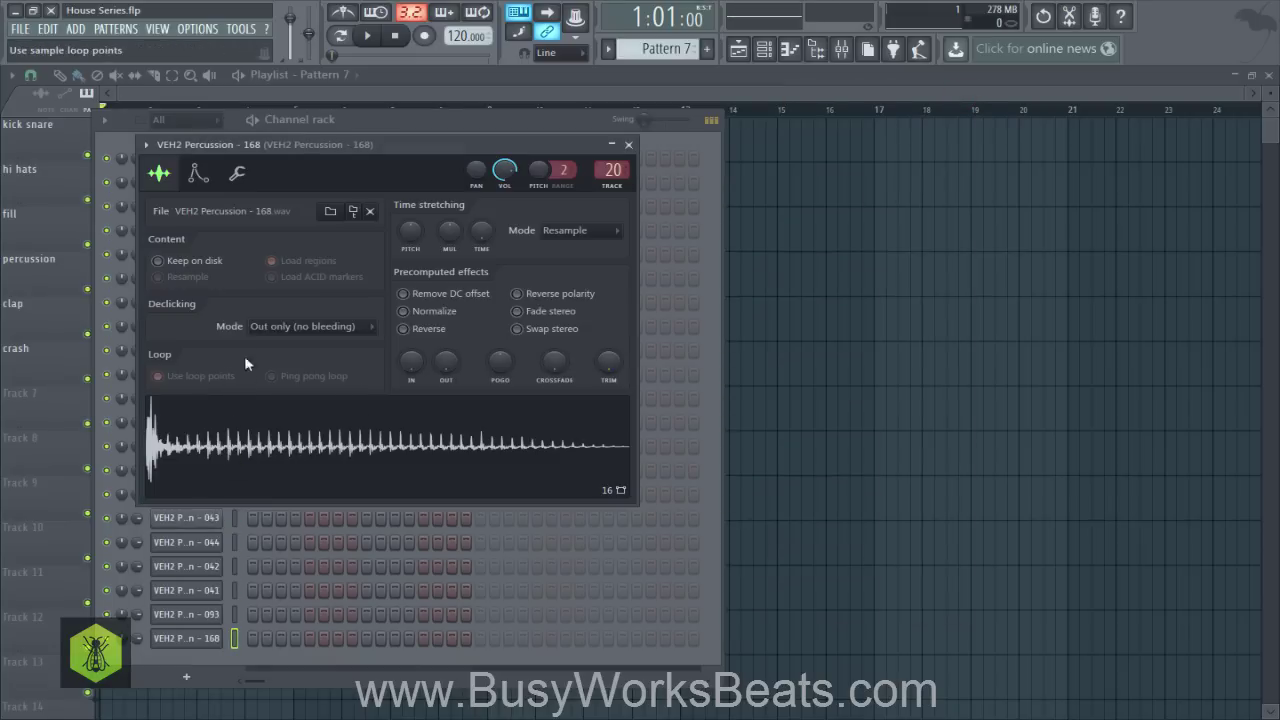
Enable the volume envelope of VEH2 Percussion - 168 with zero attack, hold, sustain and release and a short decay.
{"action": "left_click", "coordinate": [203, 176]}
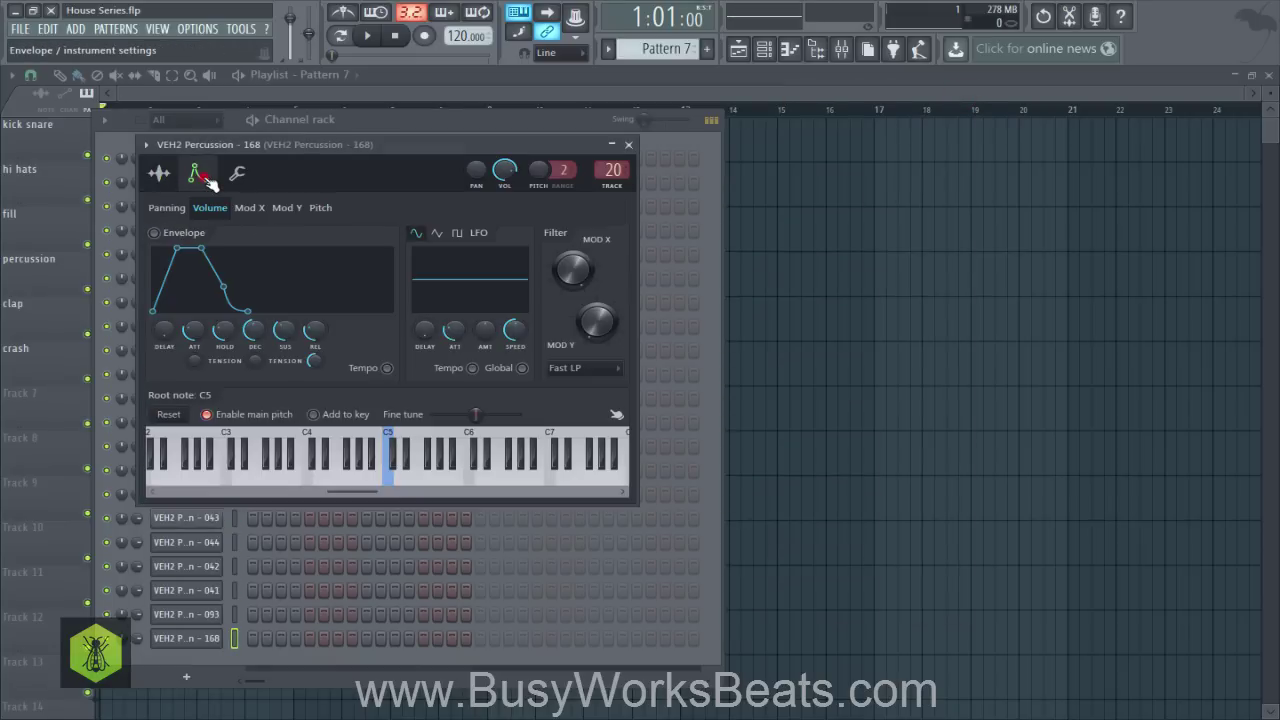
{"action": "left_click", "coordinate": [154, 232]}
{"action": "left_click_drag", "start_coordinate": [196, 331], "coordinate": [257, 340]}
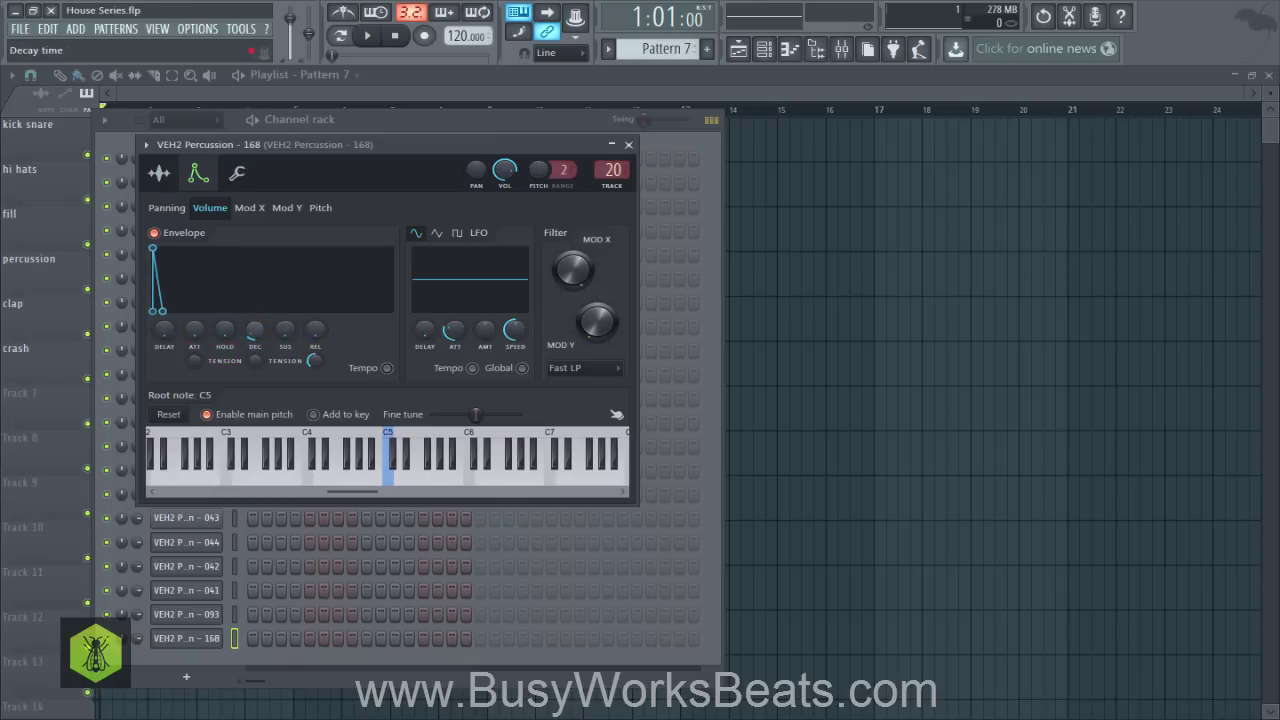
Fine-tune the envelope's decay to be even shorter while auditioning the sample, and close the channel settings.
{"action": "key", "text": "z"}
{"action": "key", "text": "z"}
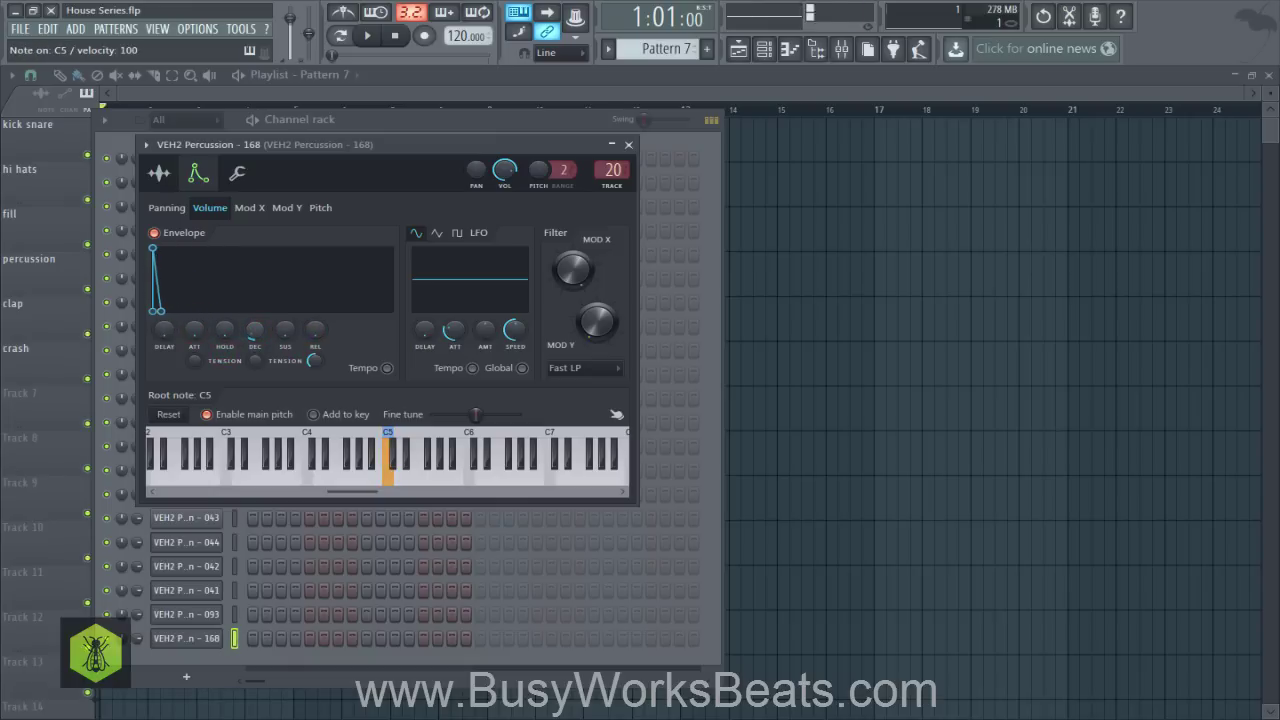
{"action": "key", "text": "z"}
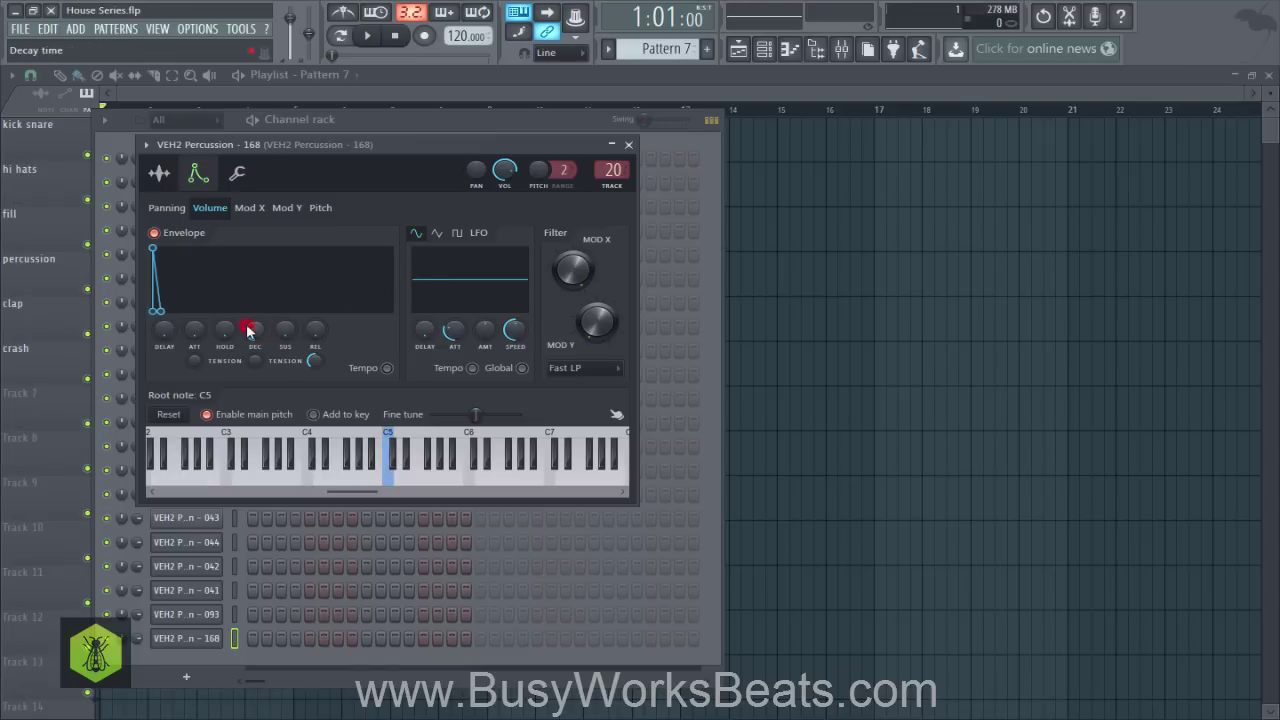
{"action": "key", "text": "z"}
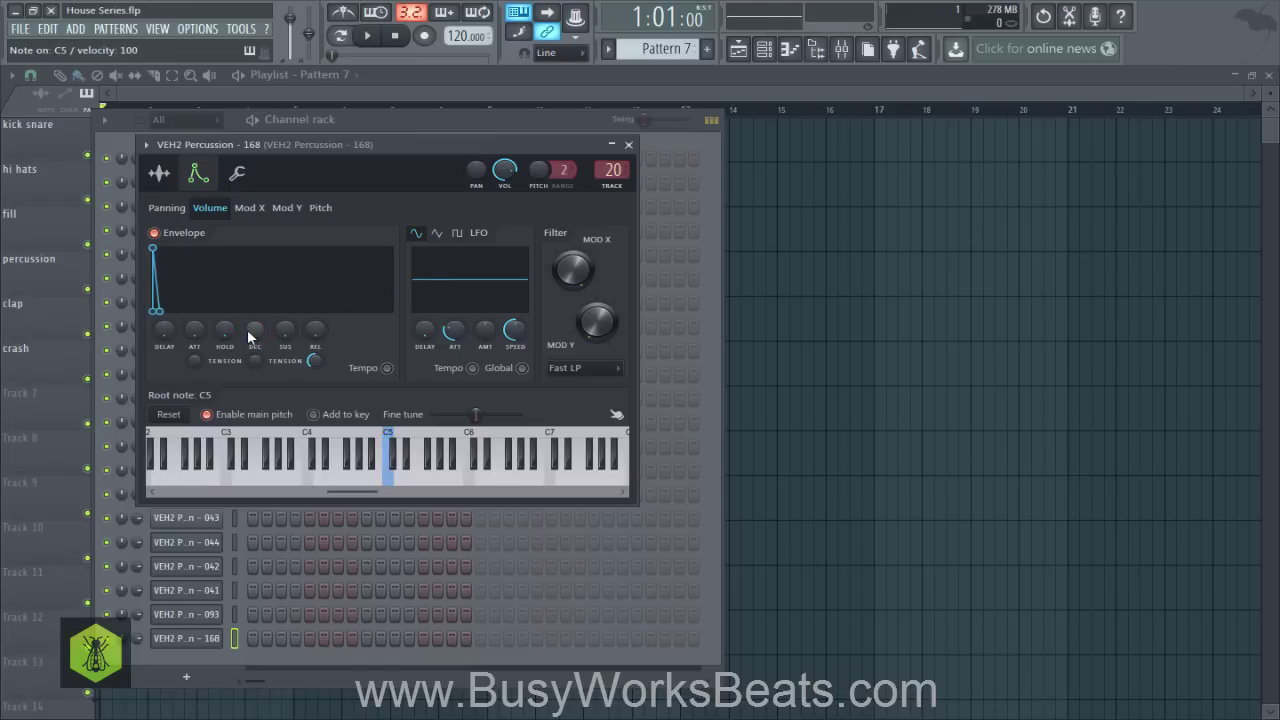
{"action": "key", "text": "z"}
{"action": "key", "text": "z"}
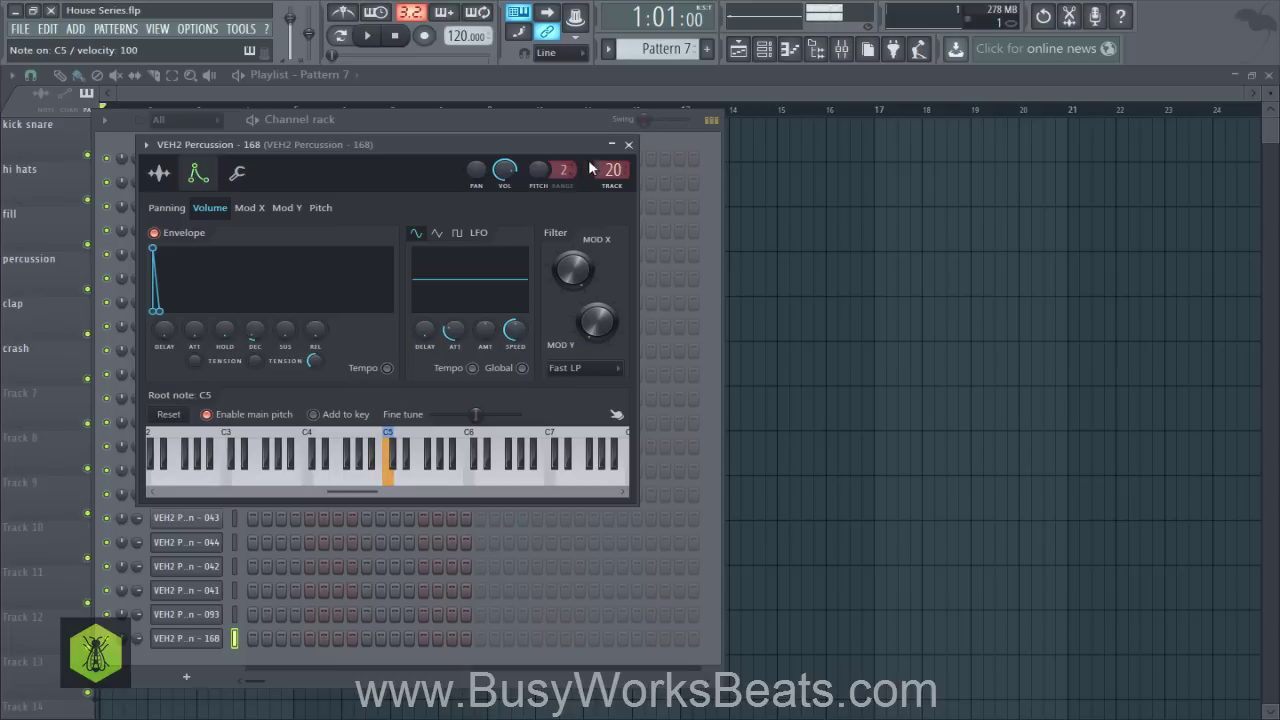
{"action": "left_click", "coordinate": [628, 144]}
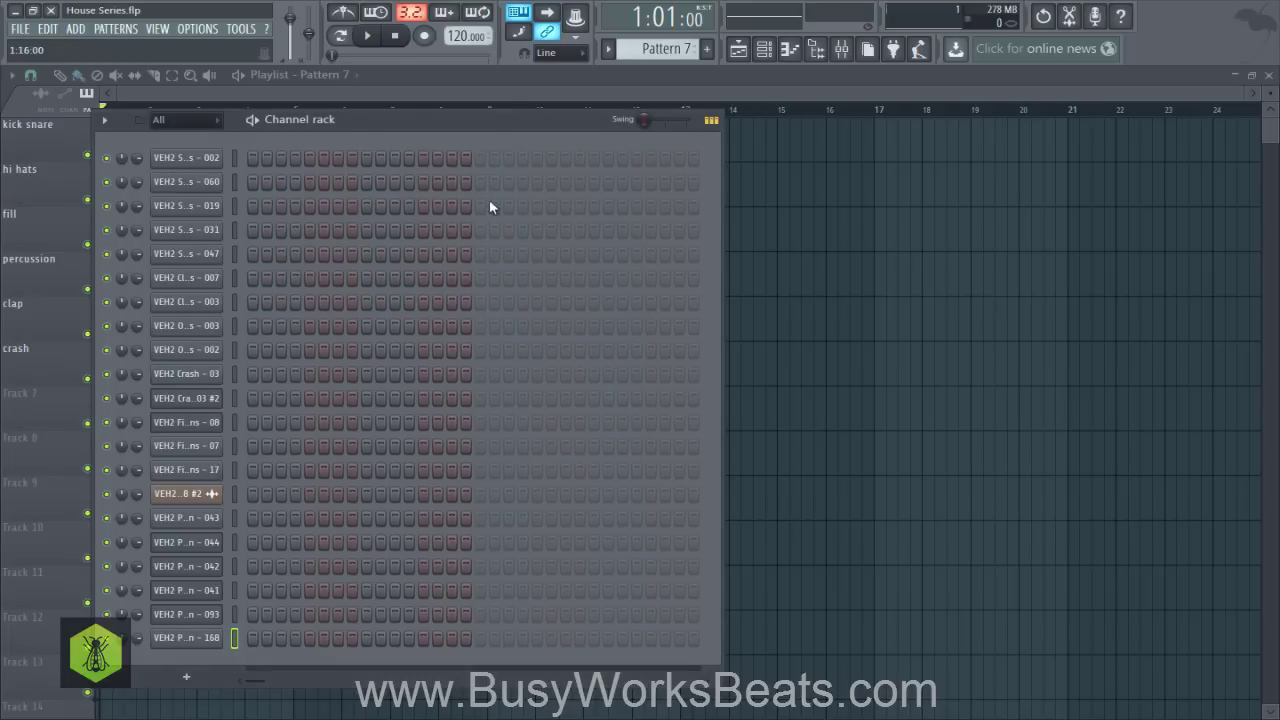
Make Pattern 6 the active pattern and bring the playlist arrangement to the front.
{"action": "key", "text": "KP_Subtract"}
{"action": "key", "text": "KP_Subtract"}
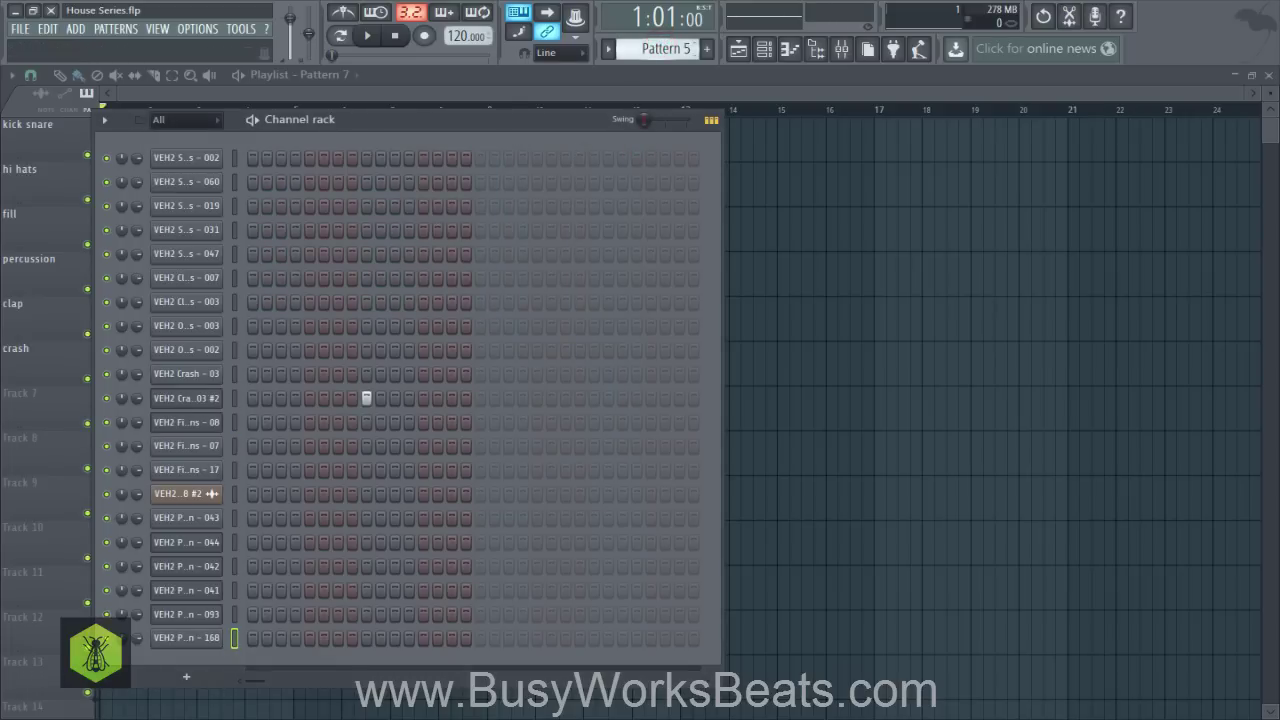
{"action": "key", "text": "KP_Add"}
{"action": "key", "text": "F6"}
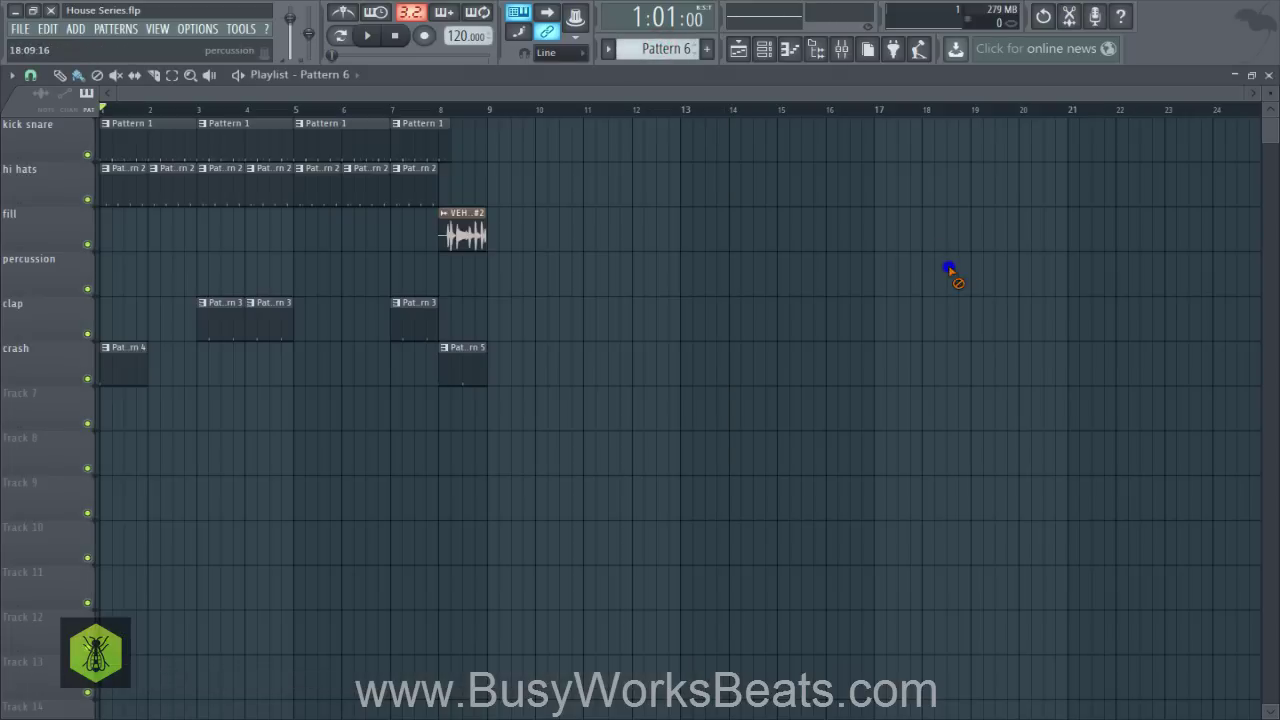
{"action": "left_click", "coordinate": [770, 49]}
{"action": "right_click", "coordinate": [956, 287]}
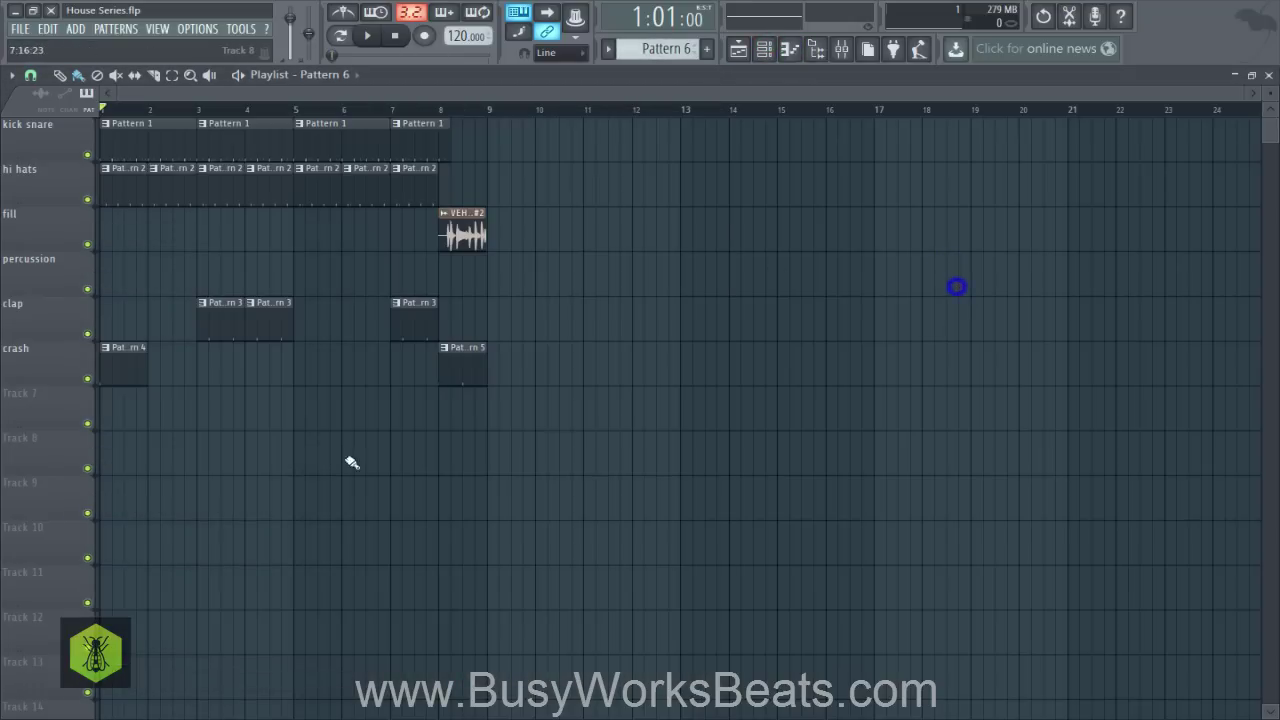
Place a Pattern 6 clip at bar 1 of the percussion track and make it two bars long.
{"action": "right_click", "coordinate": [22, 406]}
{"action": "left_click", "coordinate": [45, 397]}
{"action": "left_click", "coordinate": [166, 250]}
{"action": "left_click", "coordinate": [130, 266]}
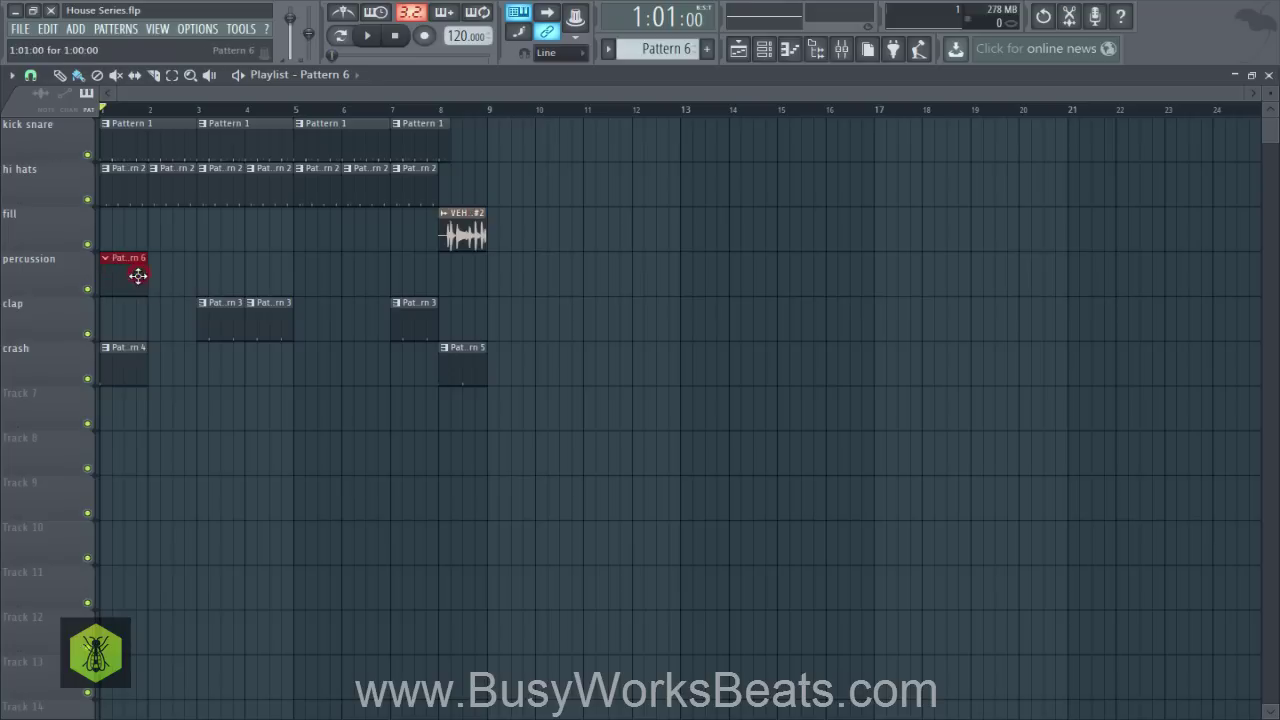
{"action": "right_click", "coordinate": [140, 270]}
{"action": "left_click", "coordinate": [765, 48]}
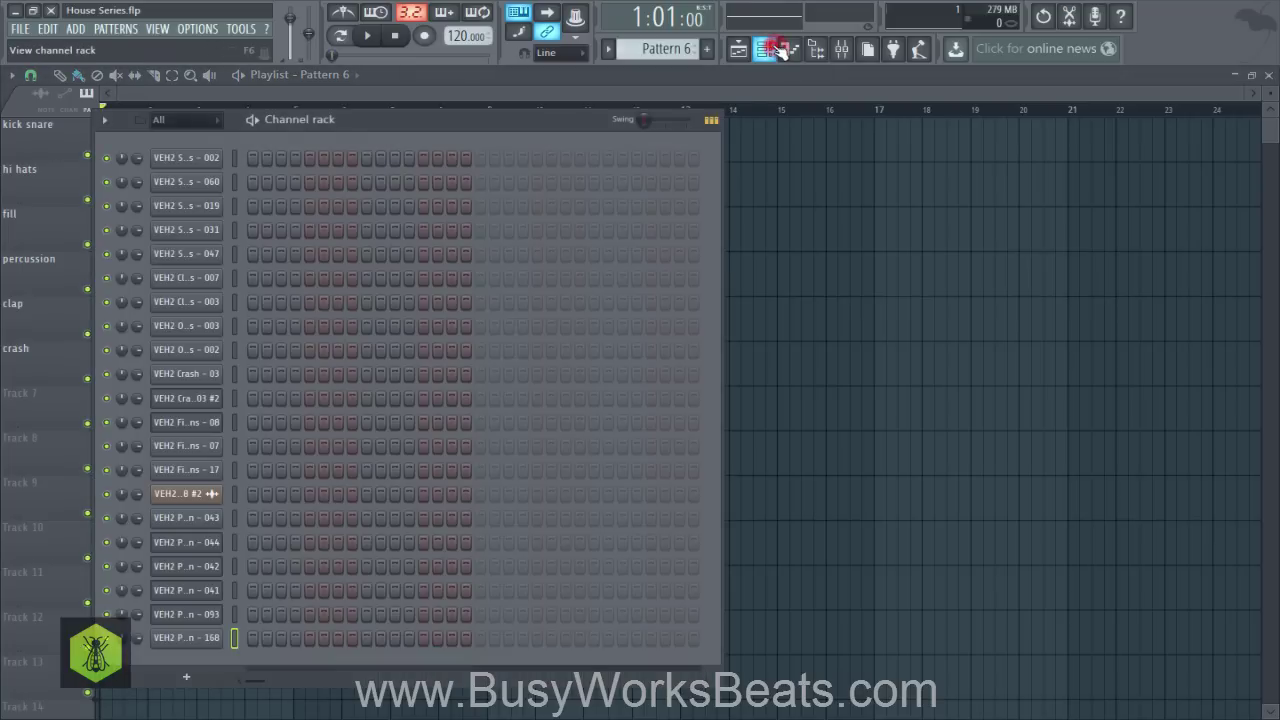
{"action": "left_click", "coordinate": [765, 48]}
{"action": "left_click_drag", "start_coordinate": [116, 284], "coordinate": [218, 275]}
{"action": "left_click", "coordinate": [216, 273]}
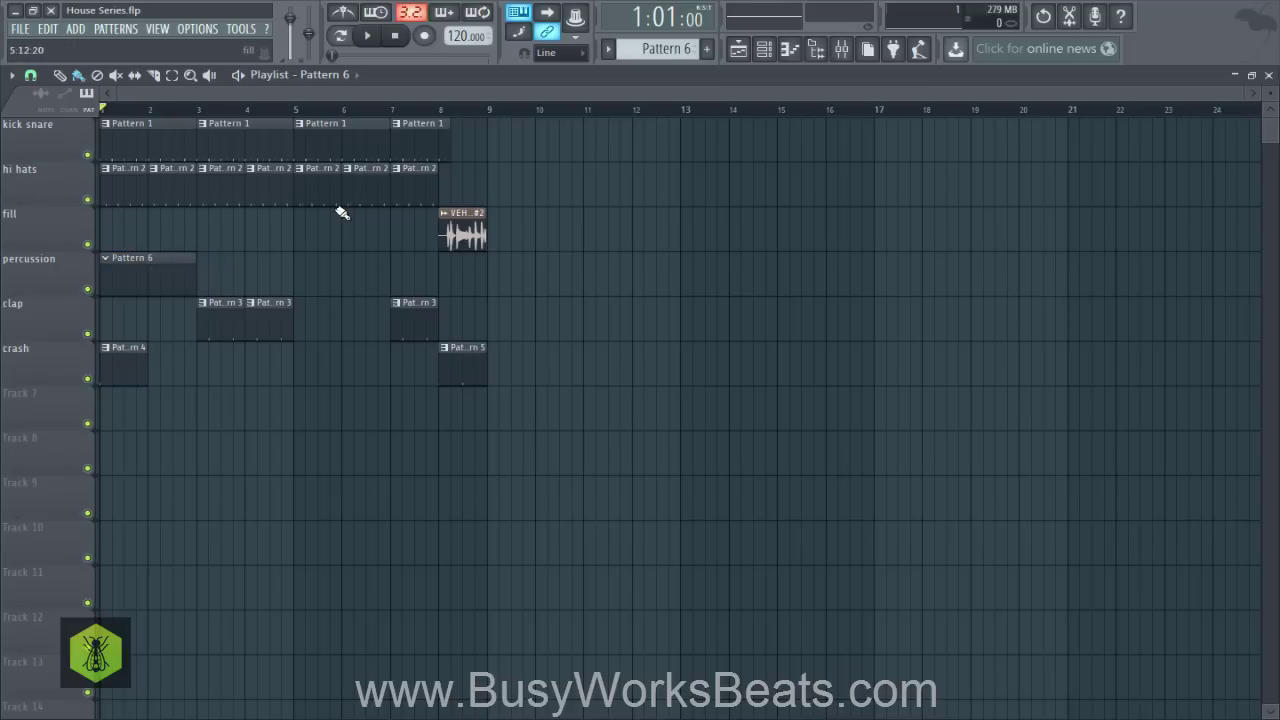
Repeat the two-bar Pattern 6 clip along the percussion track from bar 3 through the end of bar 8.
{"action": "left_click", "coordinate": [763, 50]}
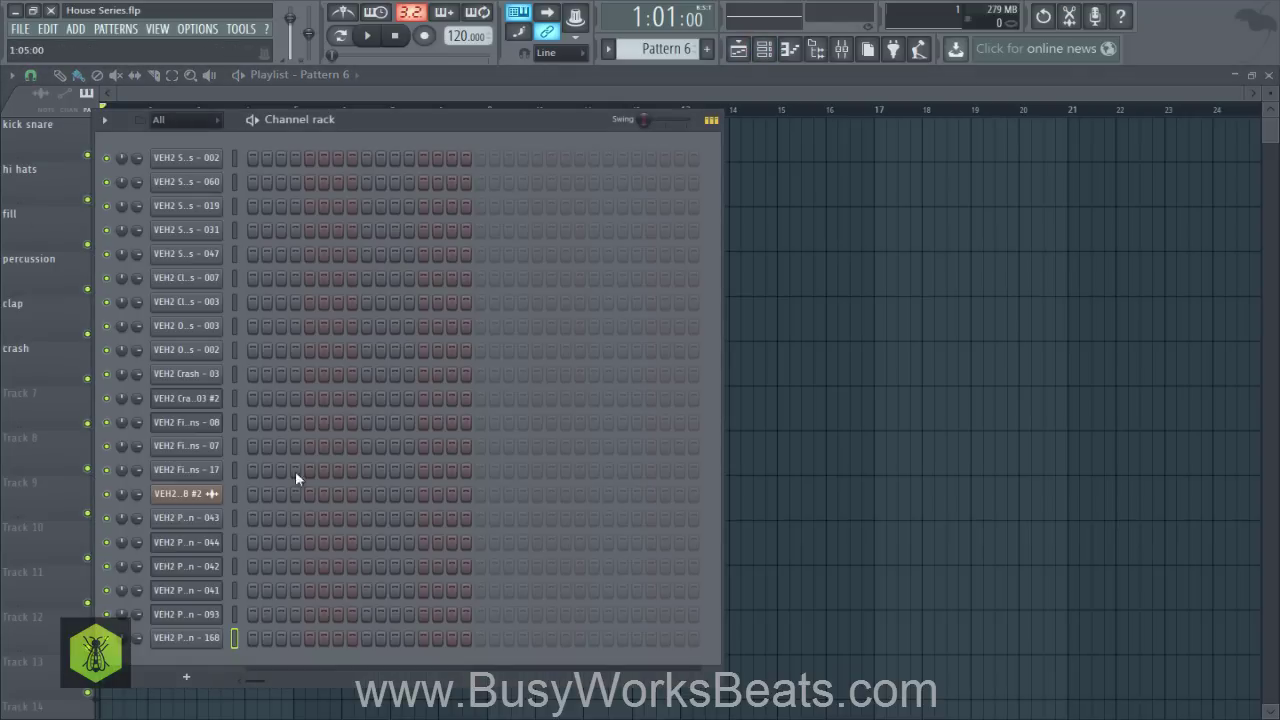
{"action": "left_click", "coordinate": [234, 637]}
{"action": "key", "text": "F6"}
{"action": "left_click", "coordinate": [143, 272]}
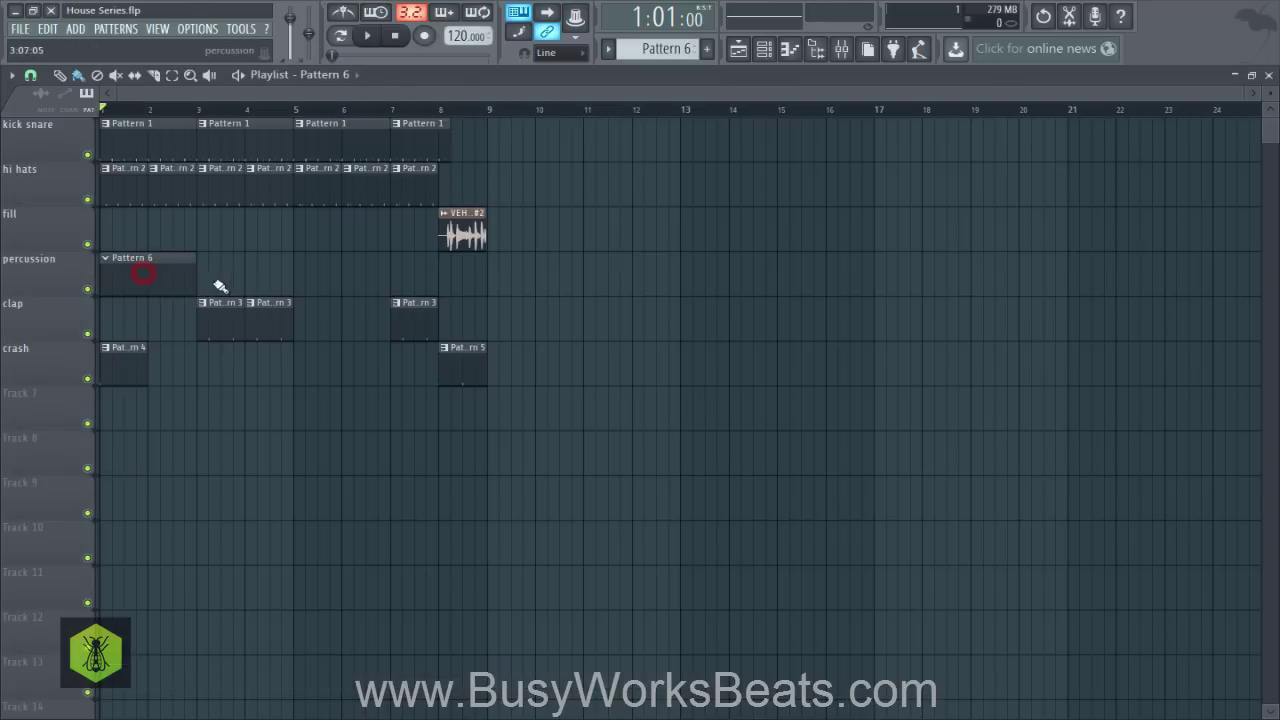
{"action": "left_click_drag", "start_coordinate": [204, 276], "coordinate": [429, 266]}
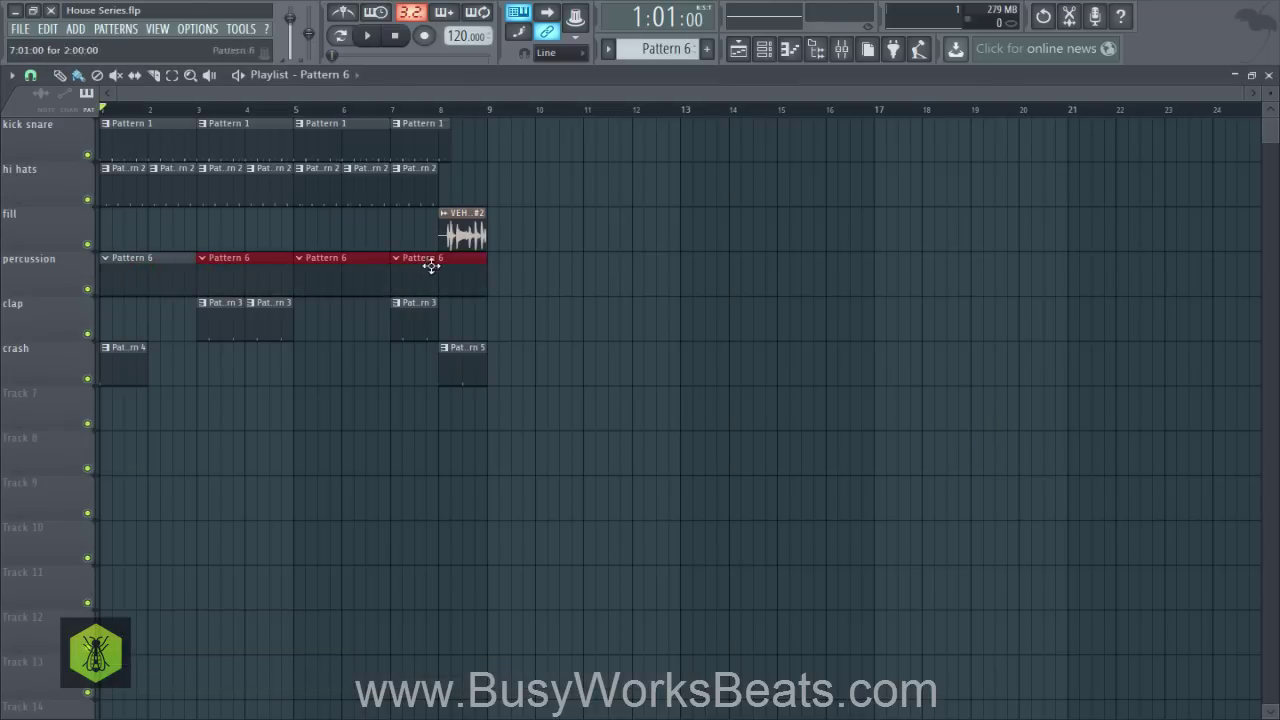
Program VEH2 Percussion - 168 hits in Pattern 6 on steps 4, 11, 12, 20, 28 and 31 while the arrangement plays.
{"action": "left_click", "coordinate": [765, 50]}
{"action": "key", "text": "space"}
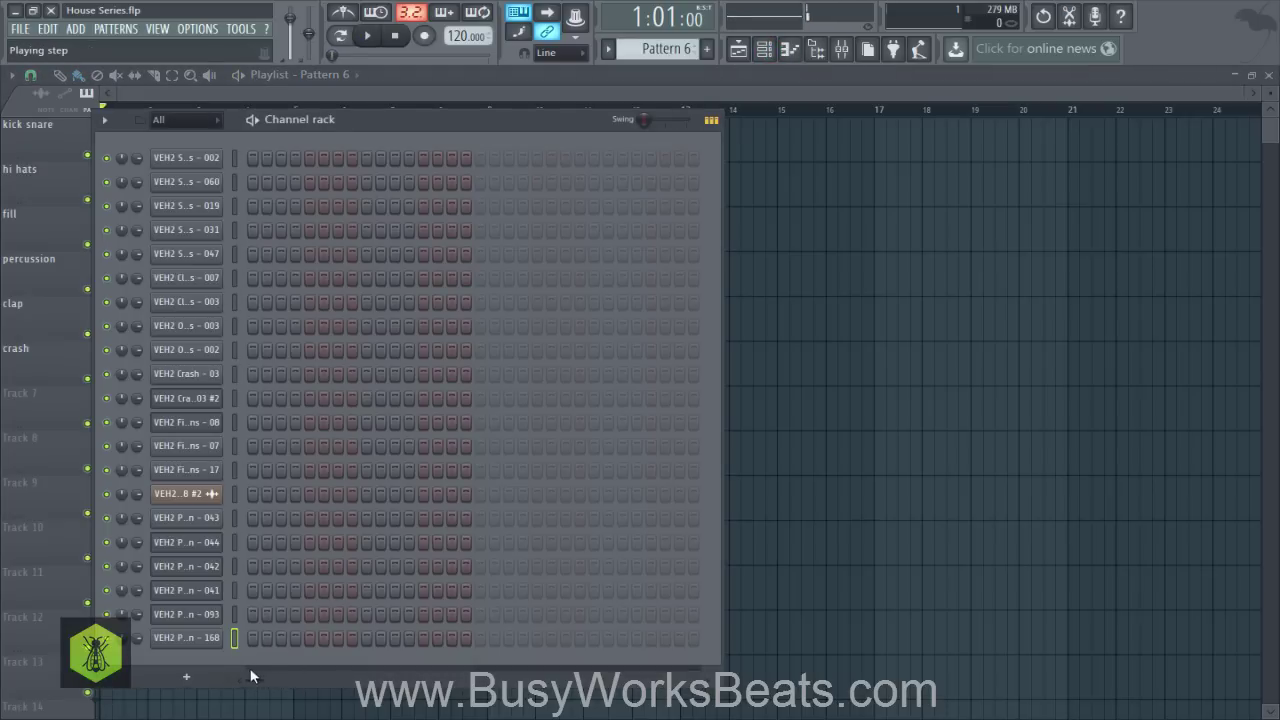
{"action": "key", "text": "space"}
{"action": "left_click", "coordinate": [295, 638]}
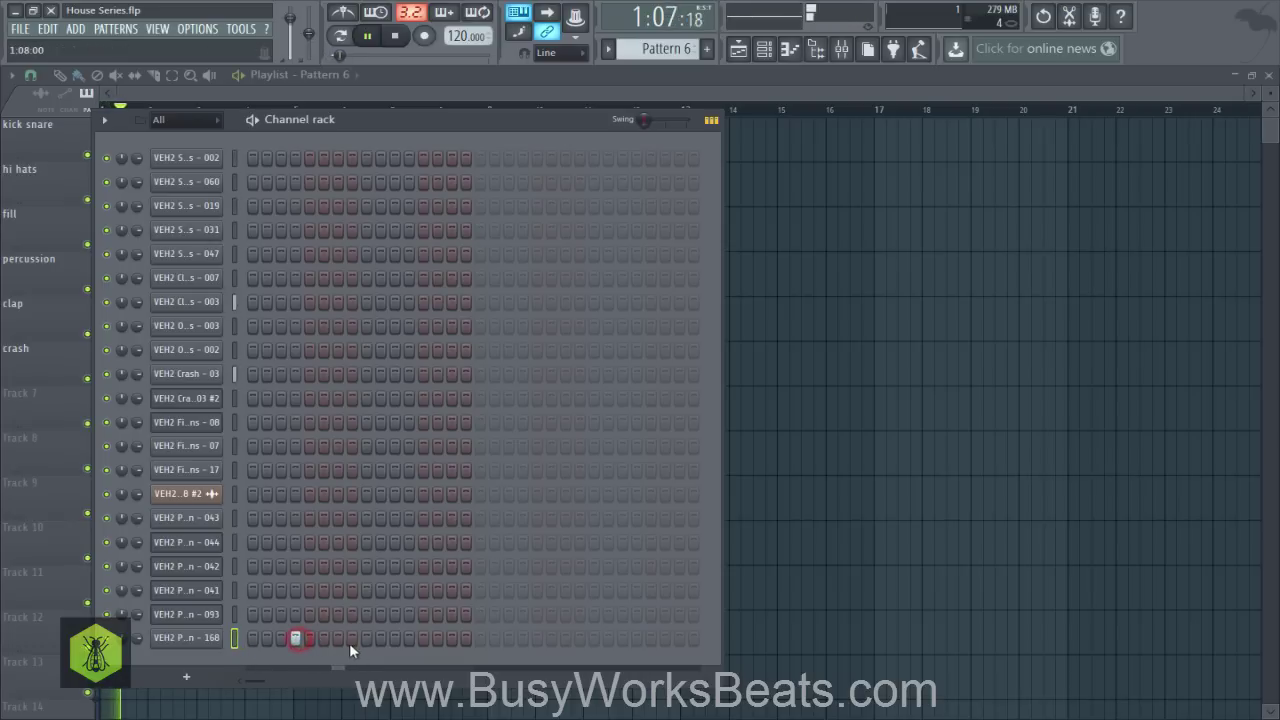
{"action": "left_click", "coordinate": [395, 638]}
{"action": "left_click", "coordinate": [409, 638]}
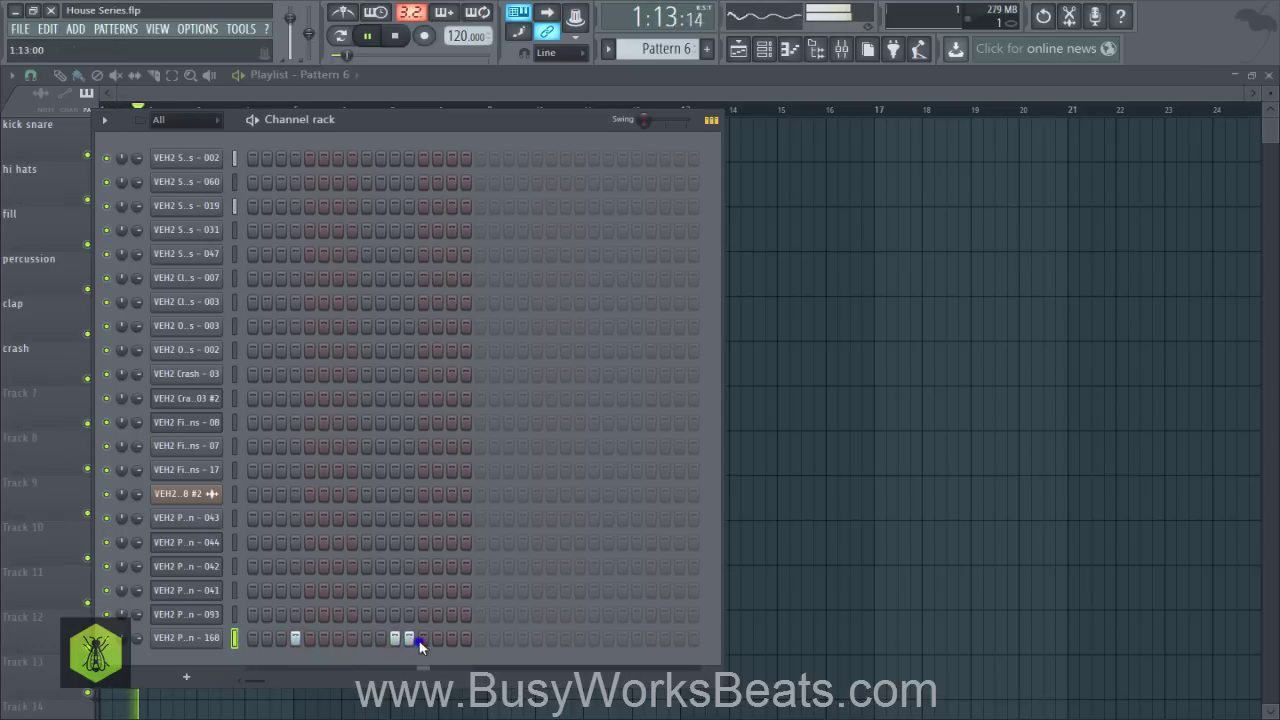
{"action": "left_click", "coordinate": [522, 638]}
{"action": "left_click", "coordinate": [680, 638]}
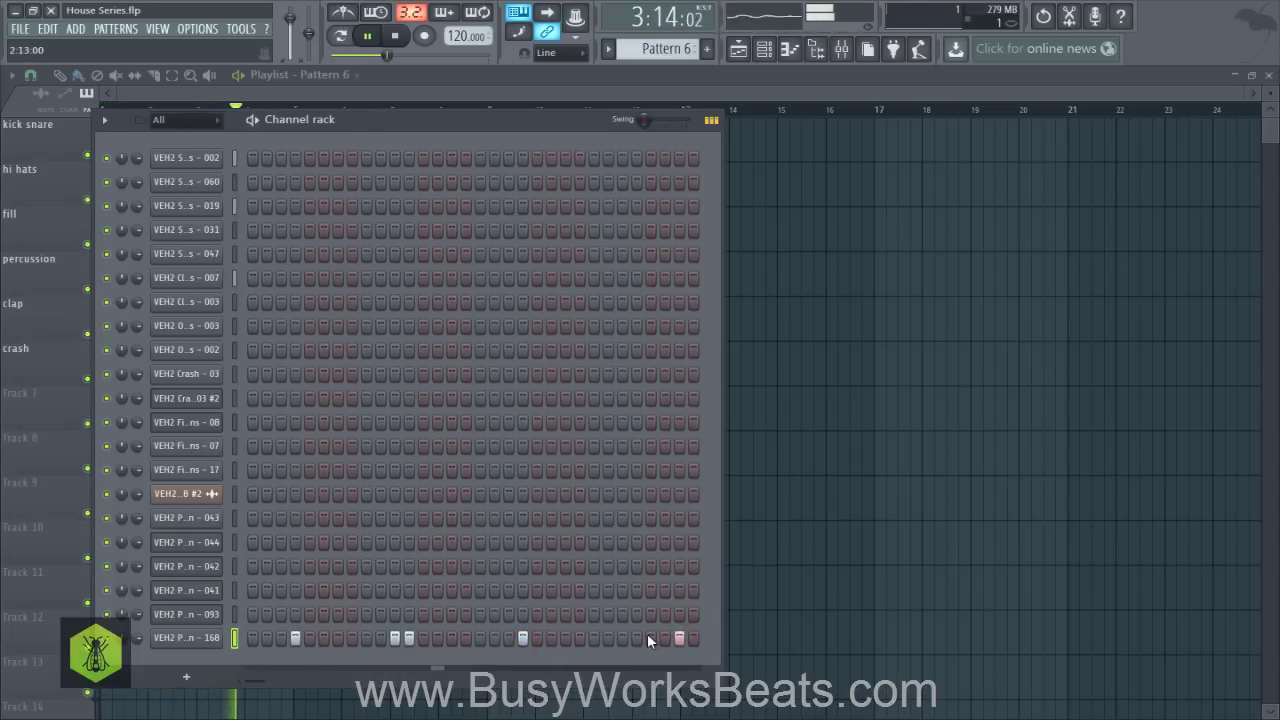
{"action": "left_click", "coordinate": [634, 638]}
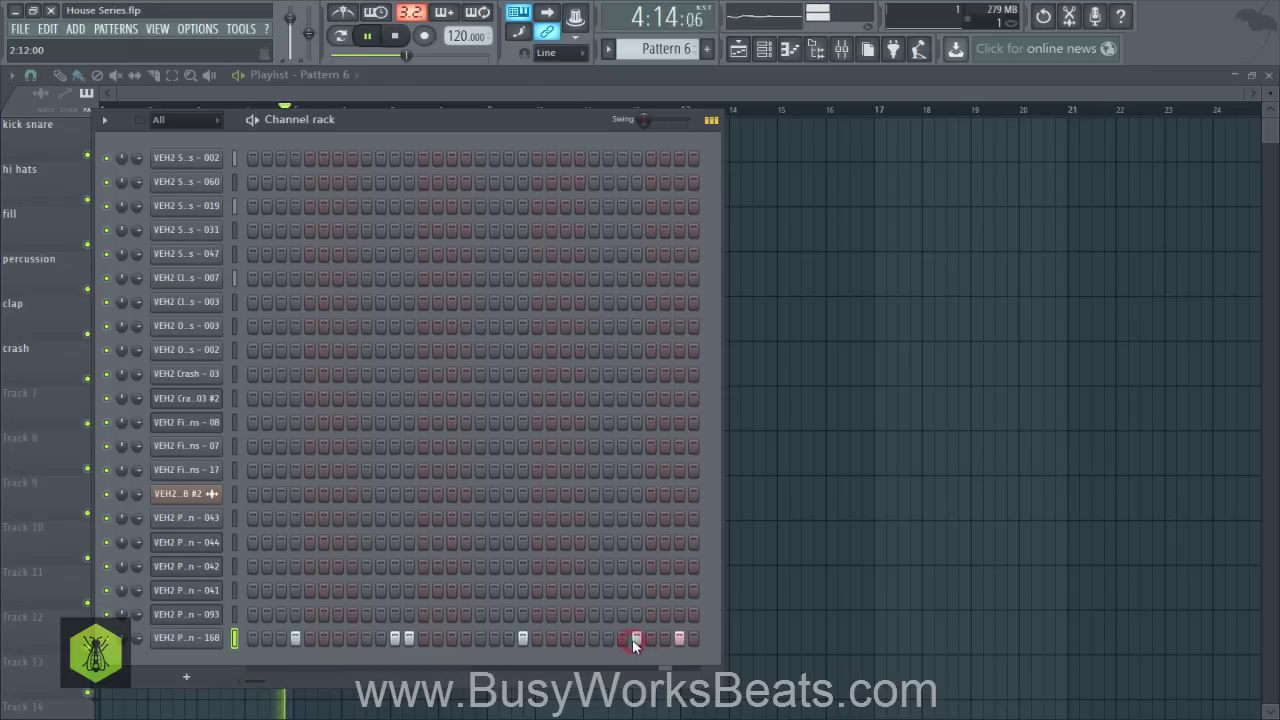
{"action": "key", "text": "space"}
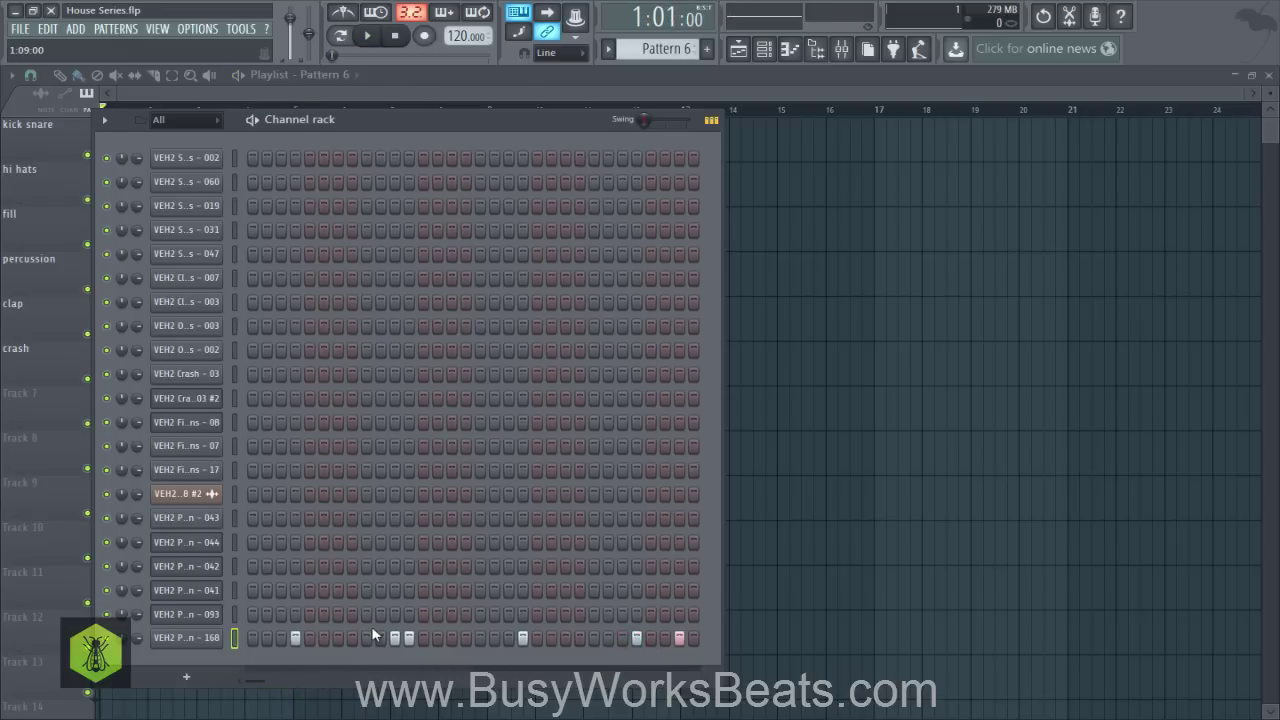
{"action": "left_click", "coordinate": [215, 640]}
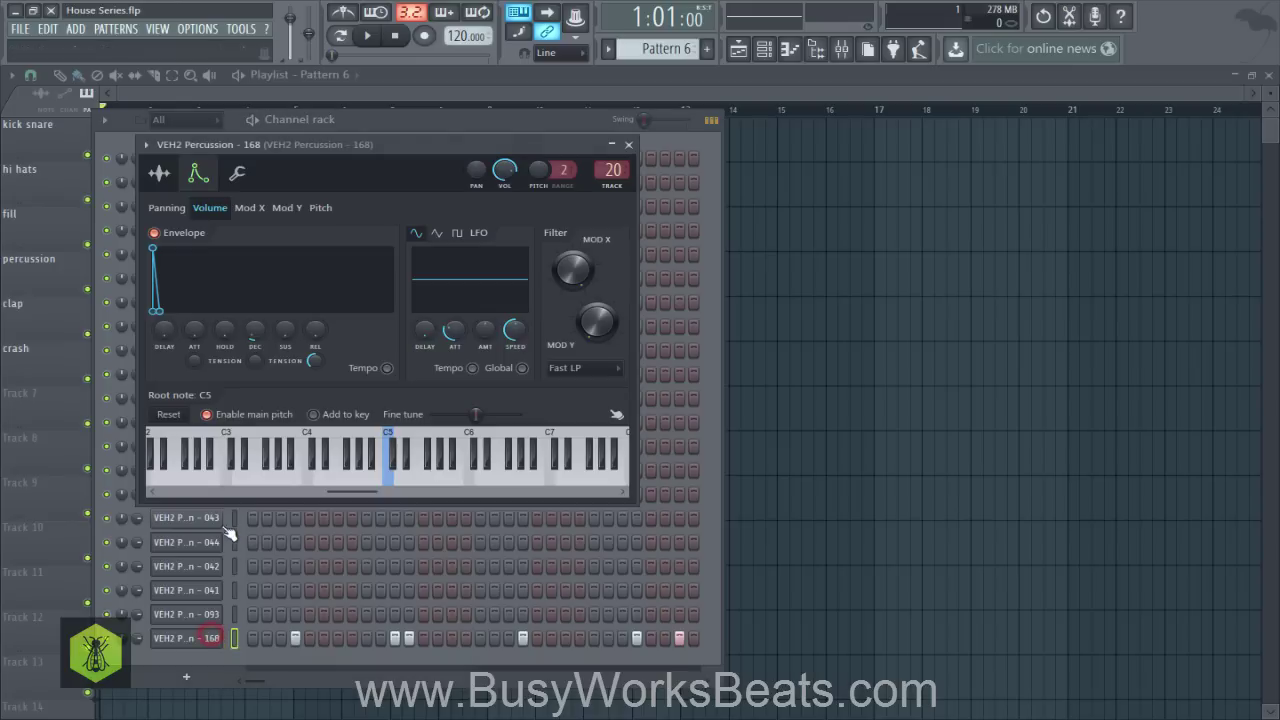
{"action": "left_click", "coordinate": [630, 147]}
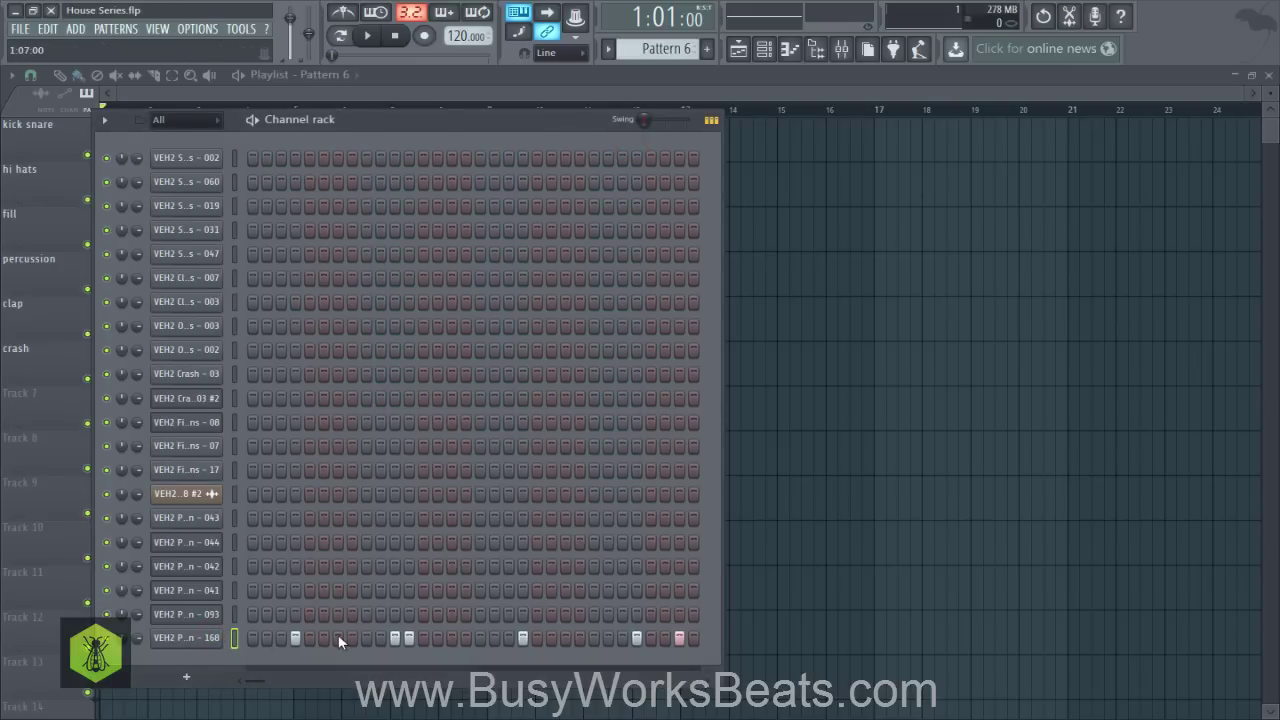
{"action": "left_click", "coordinate": [711, 121]}
{"action": "left_click", "coordinate": [395, 647]}
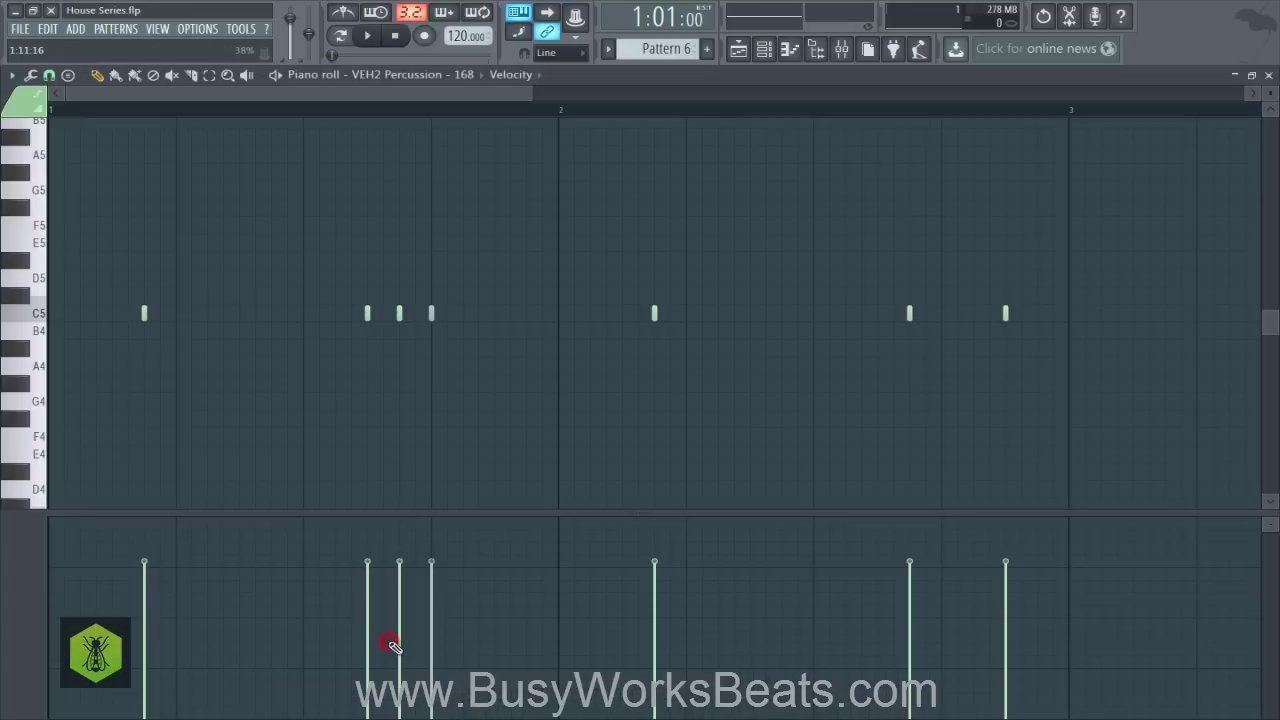
{"action": "right_click", "coordinate": [431, 313]}
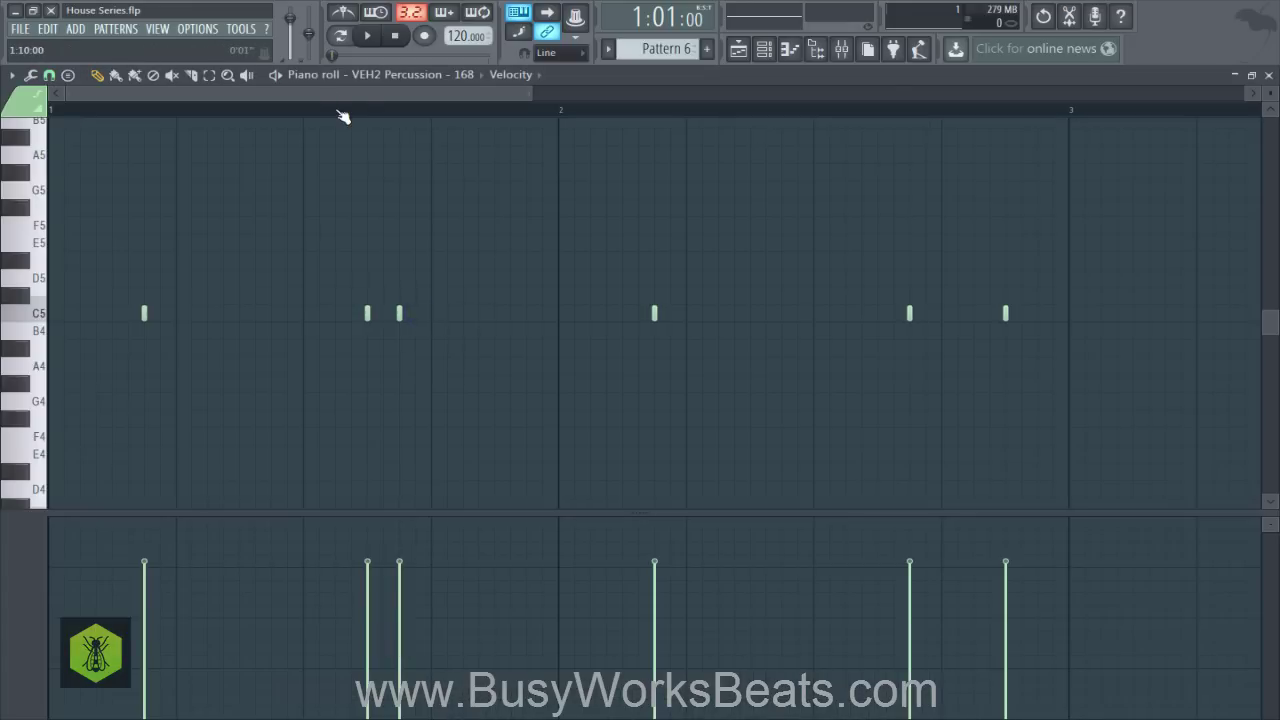
{"action": "scroll", "coordinate": [343, 114], "scroll_direction": "down", "scroll_amount": 2}
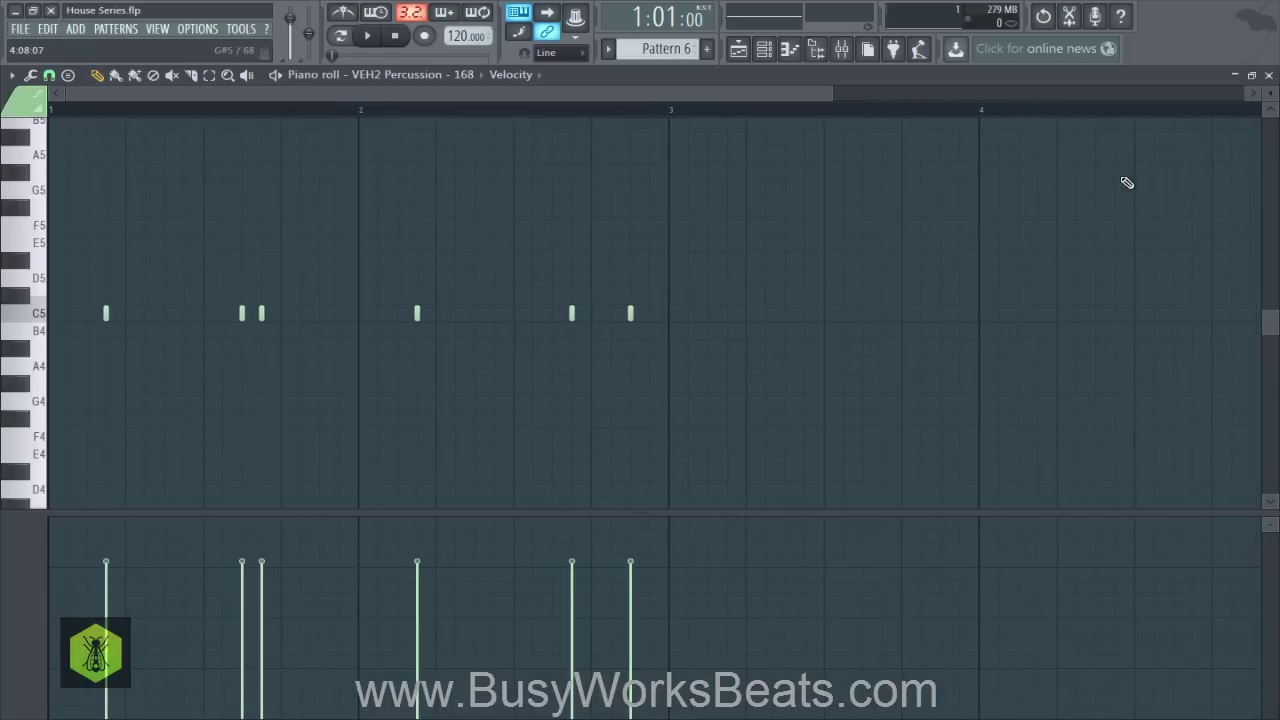
{"action": "left_click_drag", "start_coordinate": [678, 305], "coordinate": [530, 340]}
{"action": "left_click", "coordinate": [511, 328]}
{"action": "left_click_drag", "start_coordinate": [686, 357], "coordinate": [509, 285]}
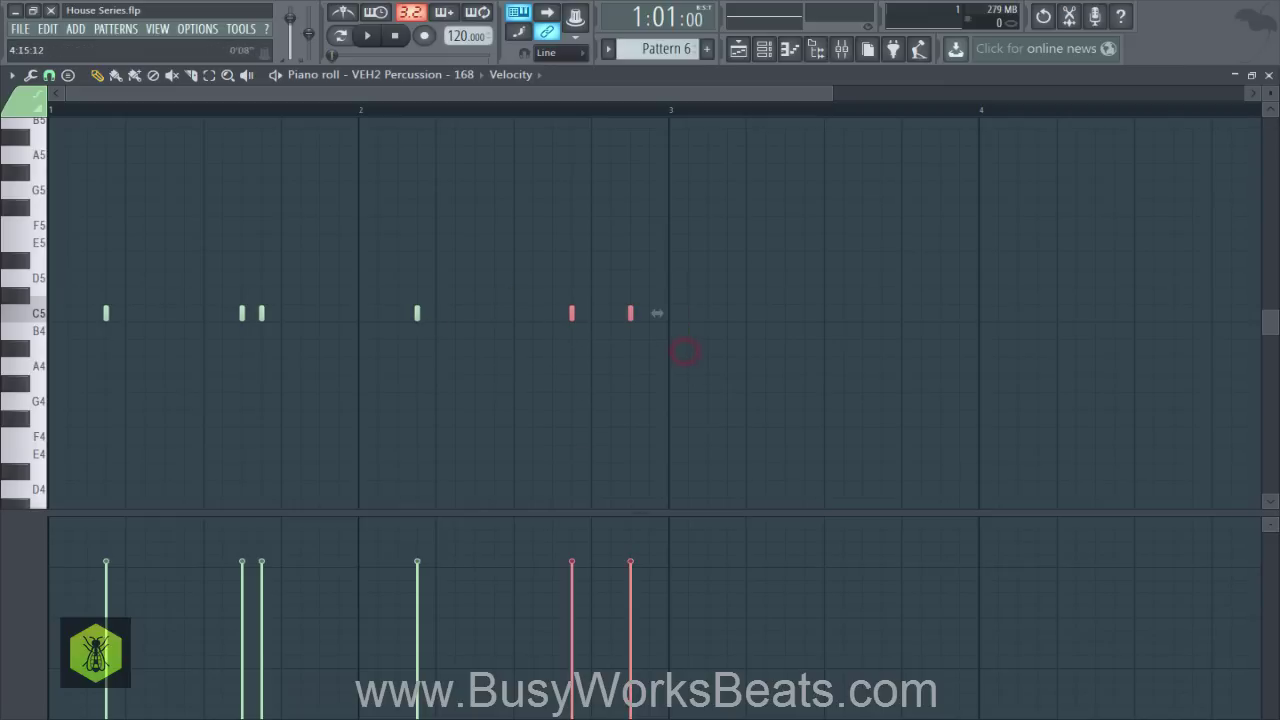
{"action": "left_click", "coordinate": [688, 367]}
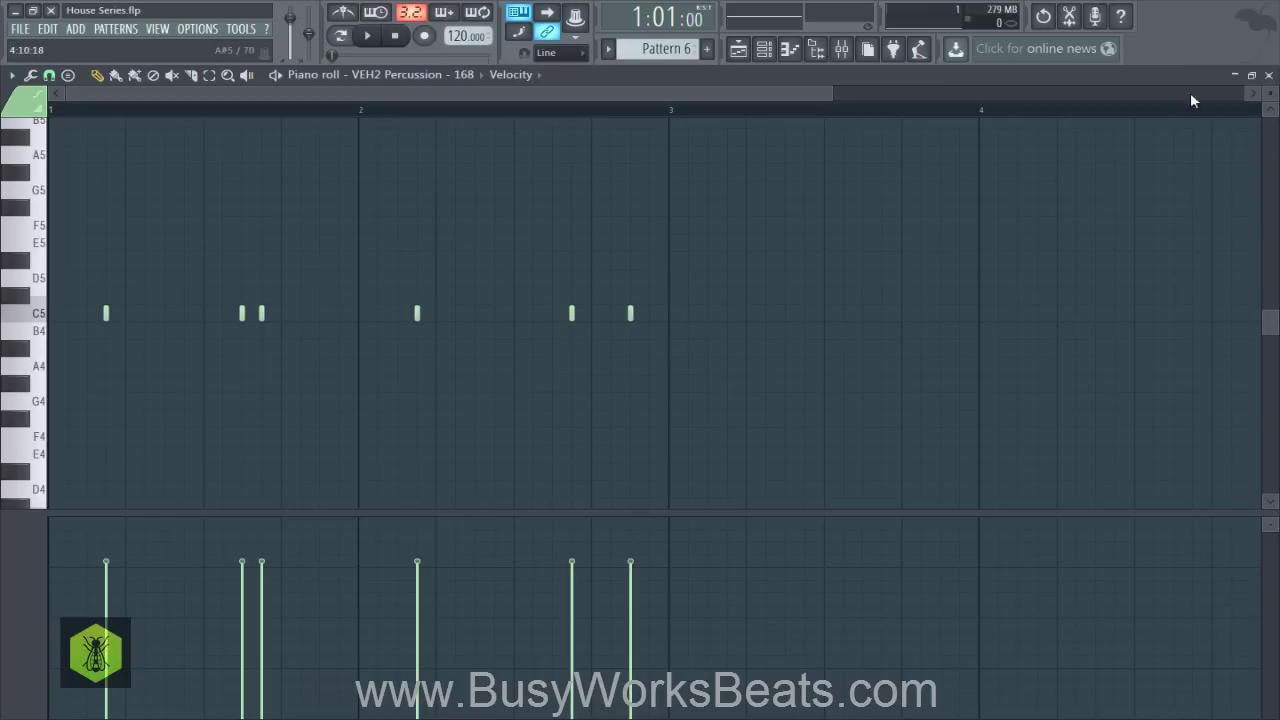
{"action": "left_click", "coordinate": [1268, 75]}
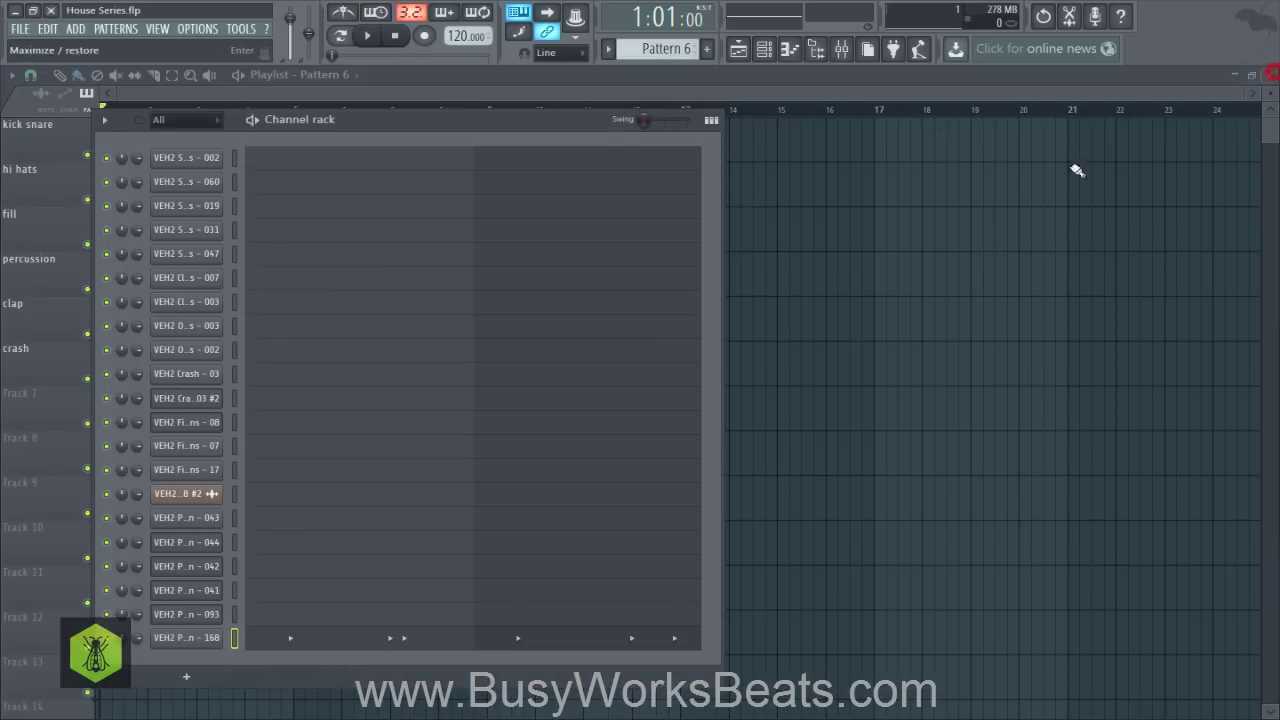
{"action": "left_click", "coordinate": [713, 122]}
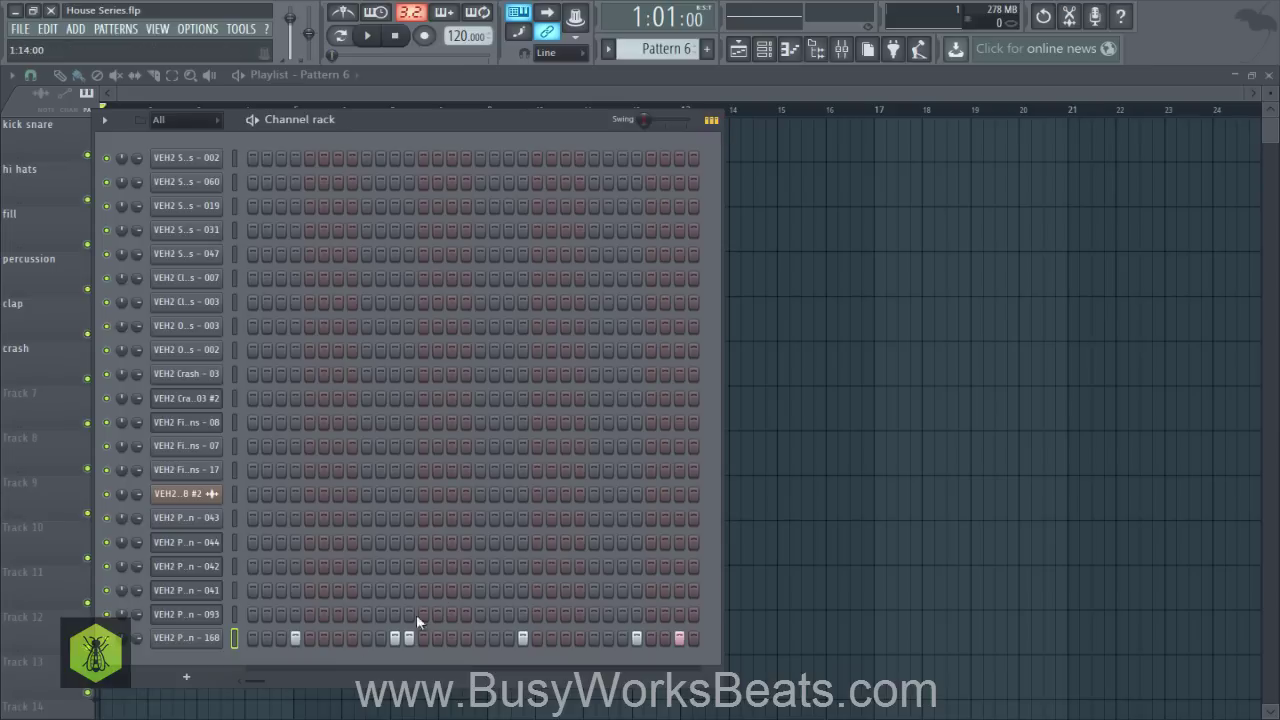
In the VEH2 Percussion - 168 piano roll, lengthen the C5 note on step 12 of bar 1 to one full step.
{"action": "left_click", "coordinate": [711, 120]}
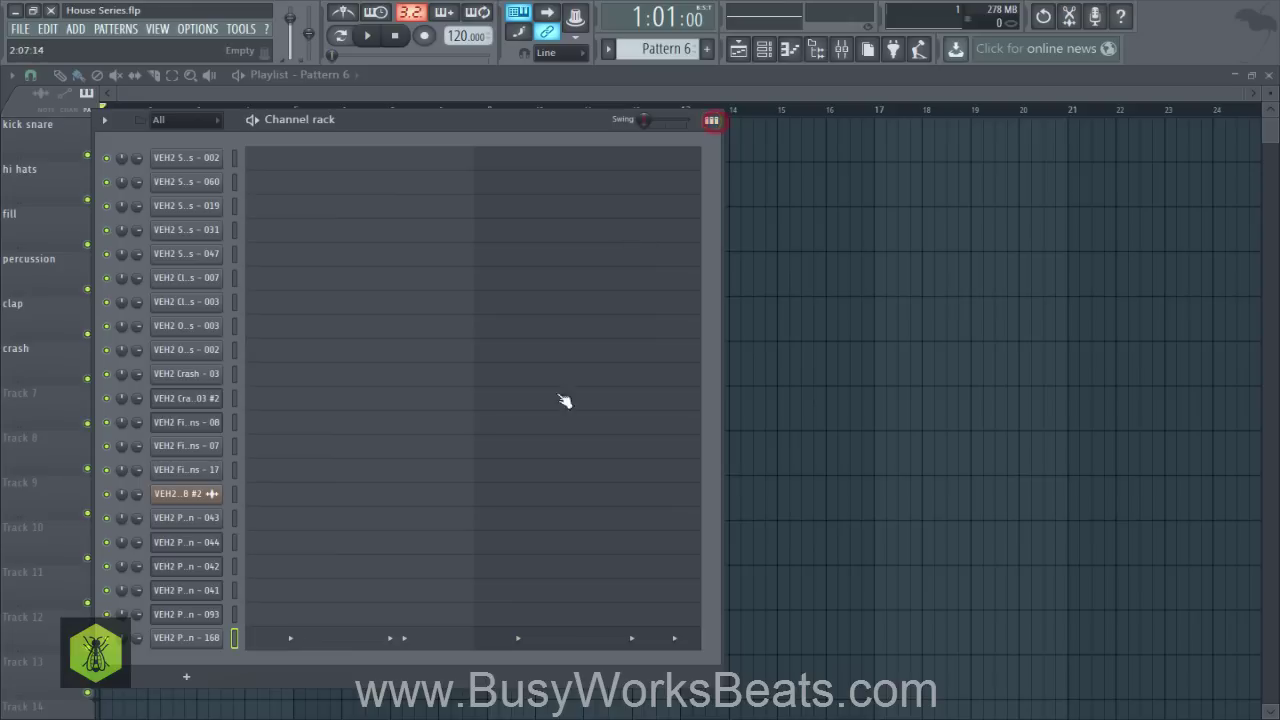
{"action": "left_click", "coordinate": [397, 640]}
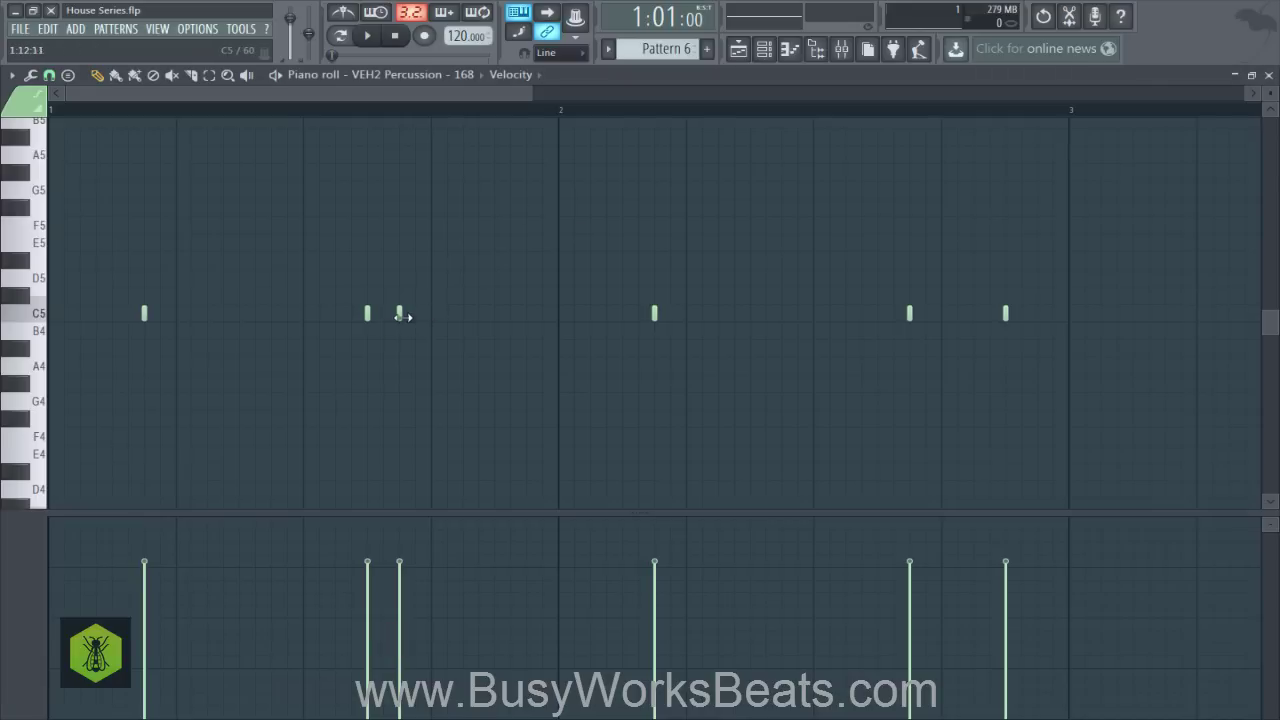
{"action": "key", "text": "space"}
{"action": "left_click_drag", "start_coordinate": [403, 316], "coordinate": [431, 318]}
{"action": "key", "text": "space"}
{"action": "left_click", "coordinate": [408, 318]}
{"action": "scroll", "coordinate": [408, 120], "scroll_direction": "down", "scroll_amount": 1}
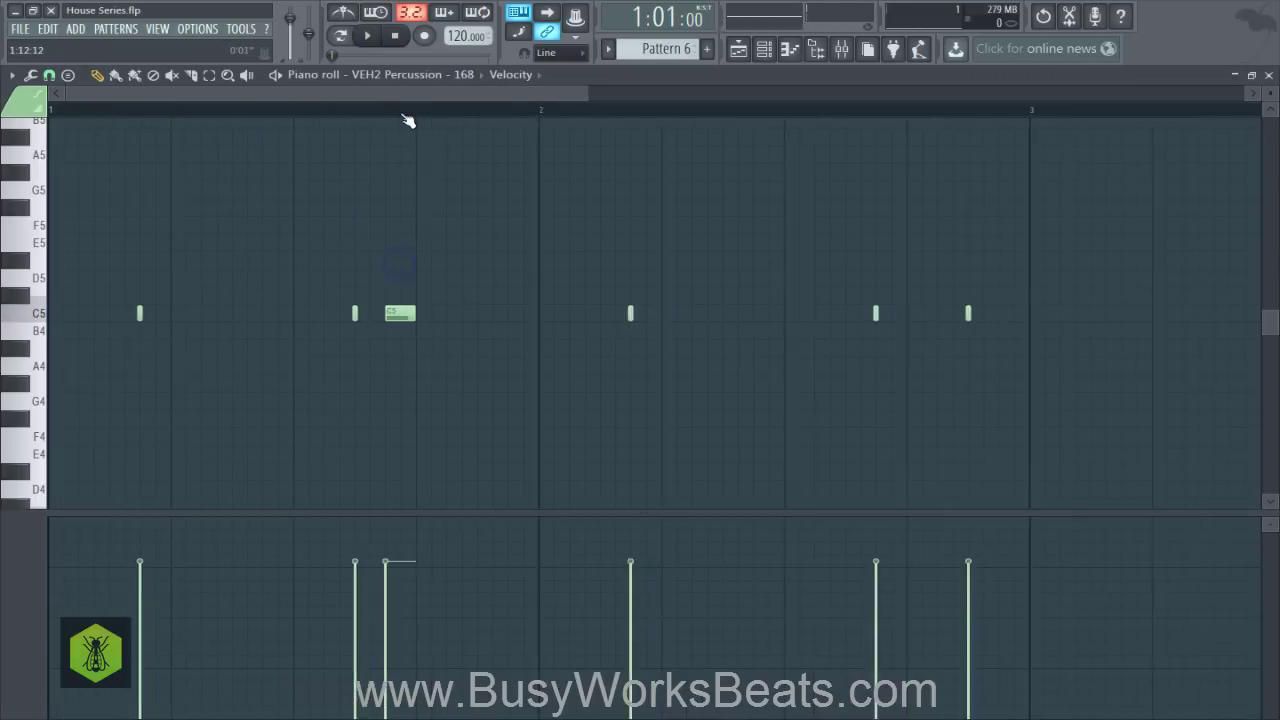
{"action": "scroll", "coordinate": [408, 120], "scroll_direction": "down", "scroll_amount": 1}
Set the snap to 1/4 step and quick-chop the lengthened C5 note into four short notes.
{"action": "left_click", "coordinate": [305, 314]}
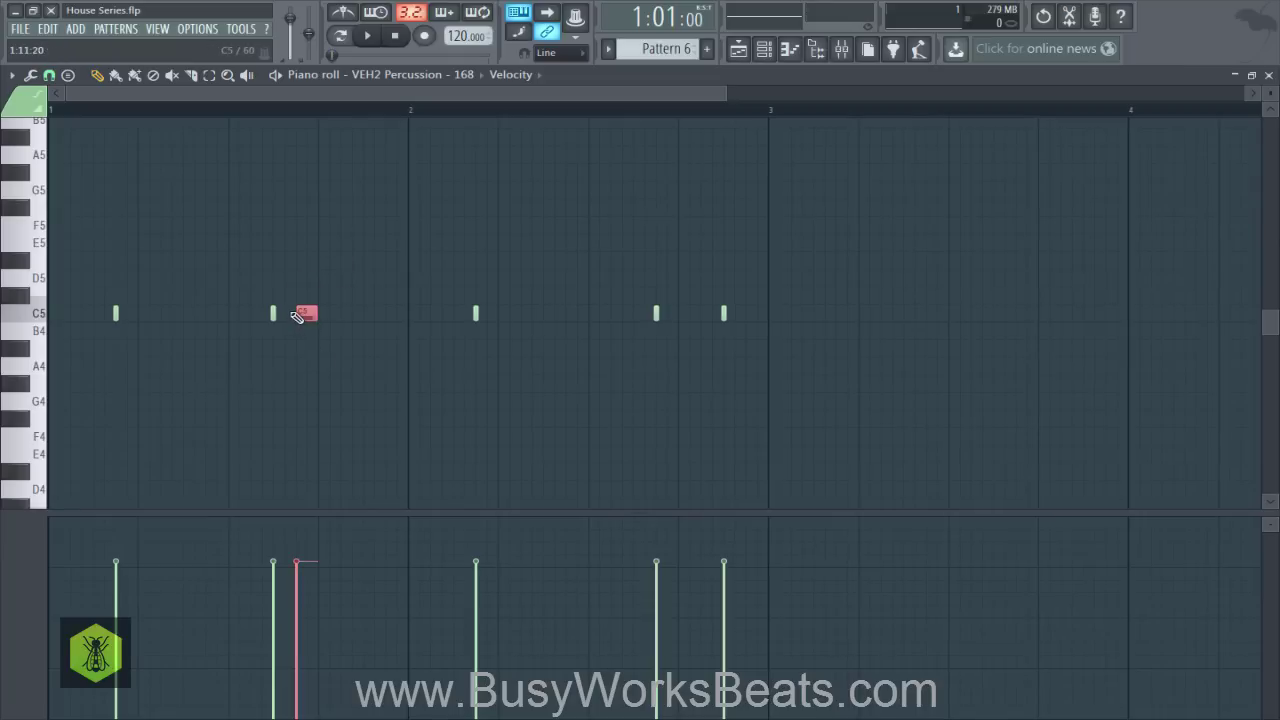
{"action": "left_click", "coordinate": [49, 75]}
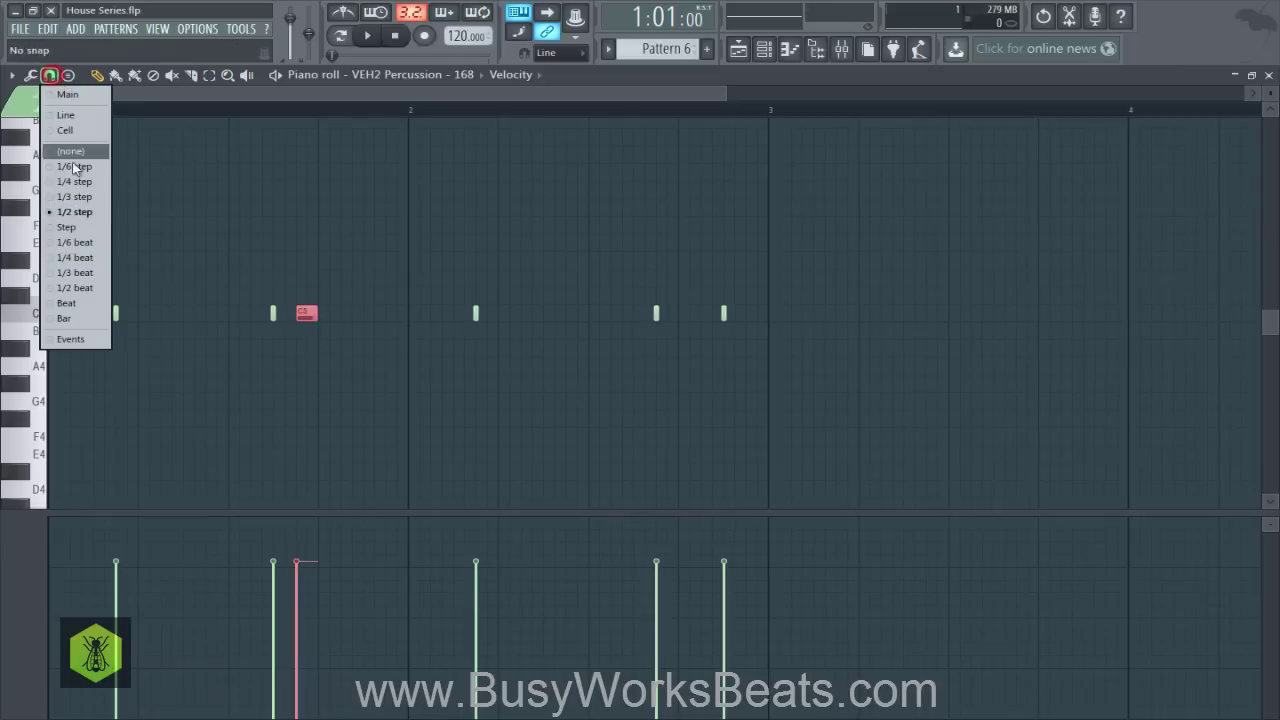
{"action": "left_click", "coordinate": [76, 182]}
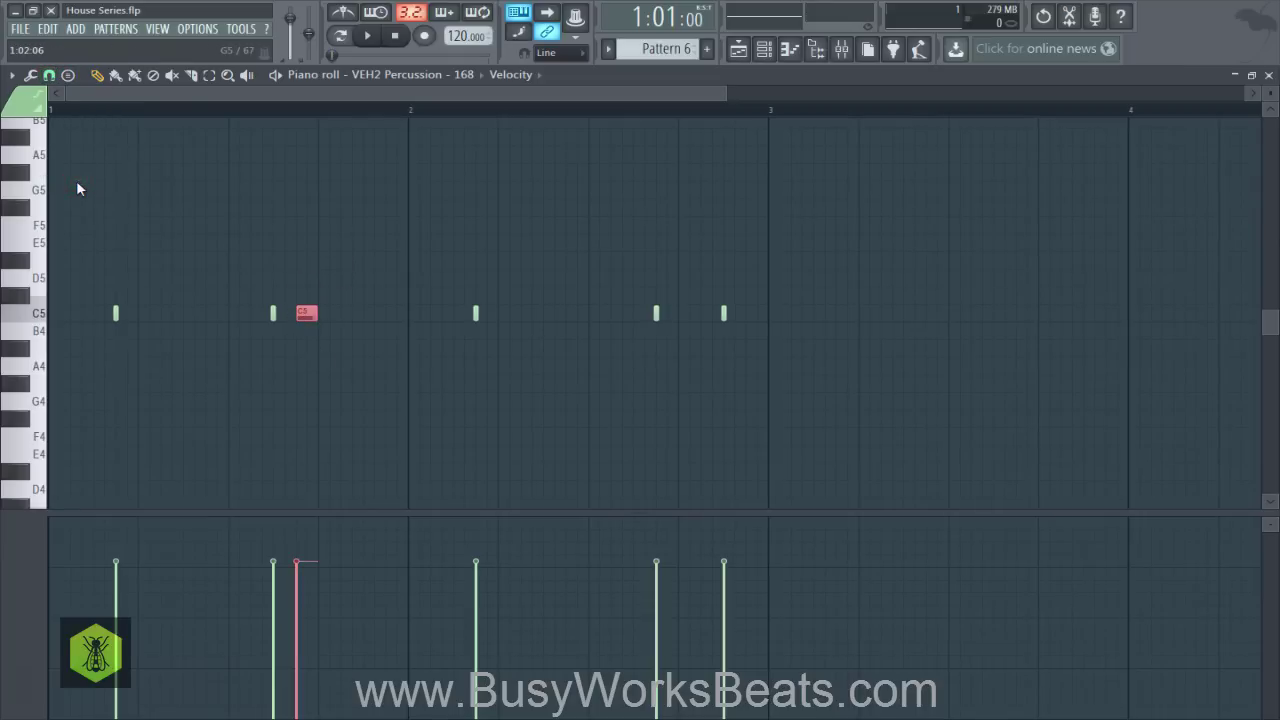
{"action": "key", "text": "ctrl+u"}
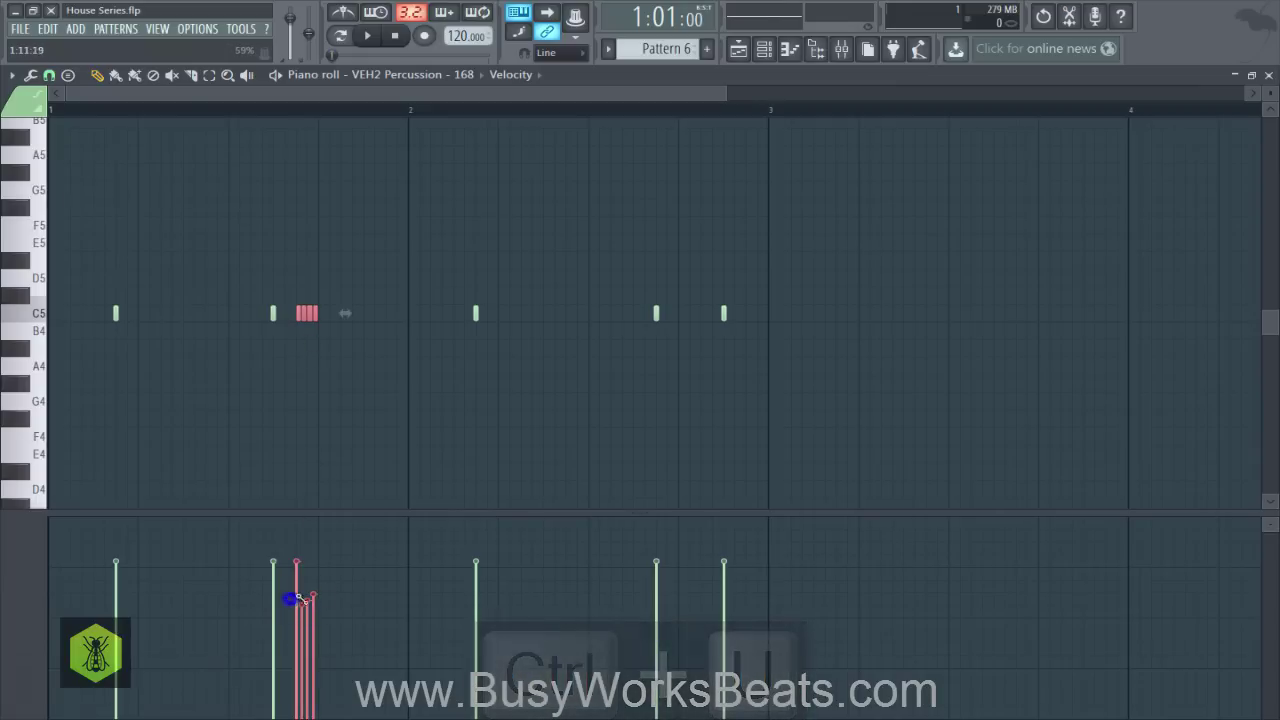
Shape the velocities of the four chopped notes into a steep rising ramp and audition the roll.
{"action": "left_click_drag", "start_coordinate": [281, 603], "coordinate": [326, 567]}
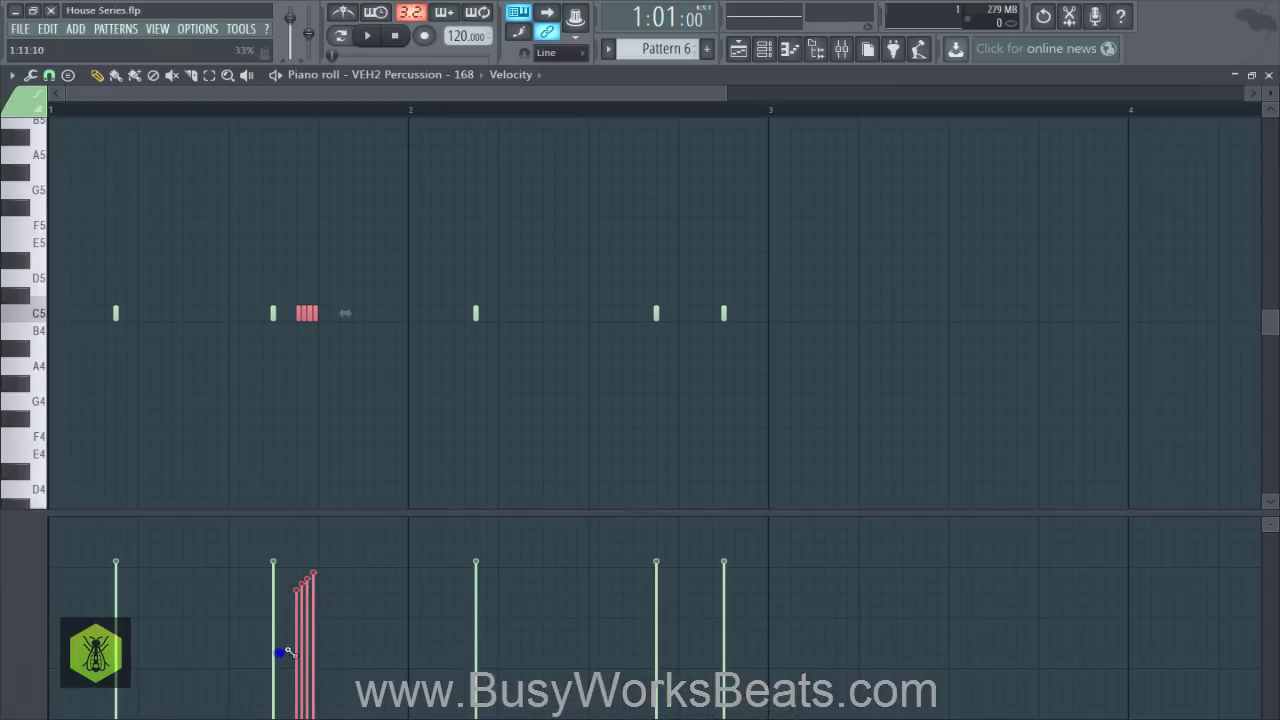
{"action": "left_click_drag", "start_coordinate": [287, 652], "coordinate": [328, 545]}
{"action": "key", "text": "space"}
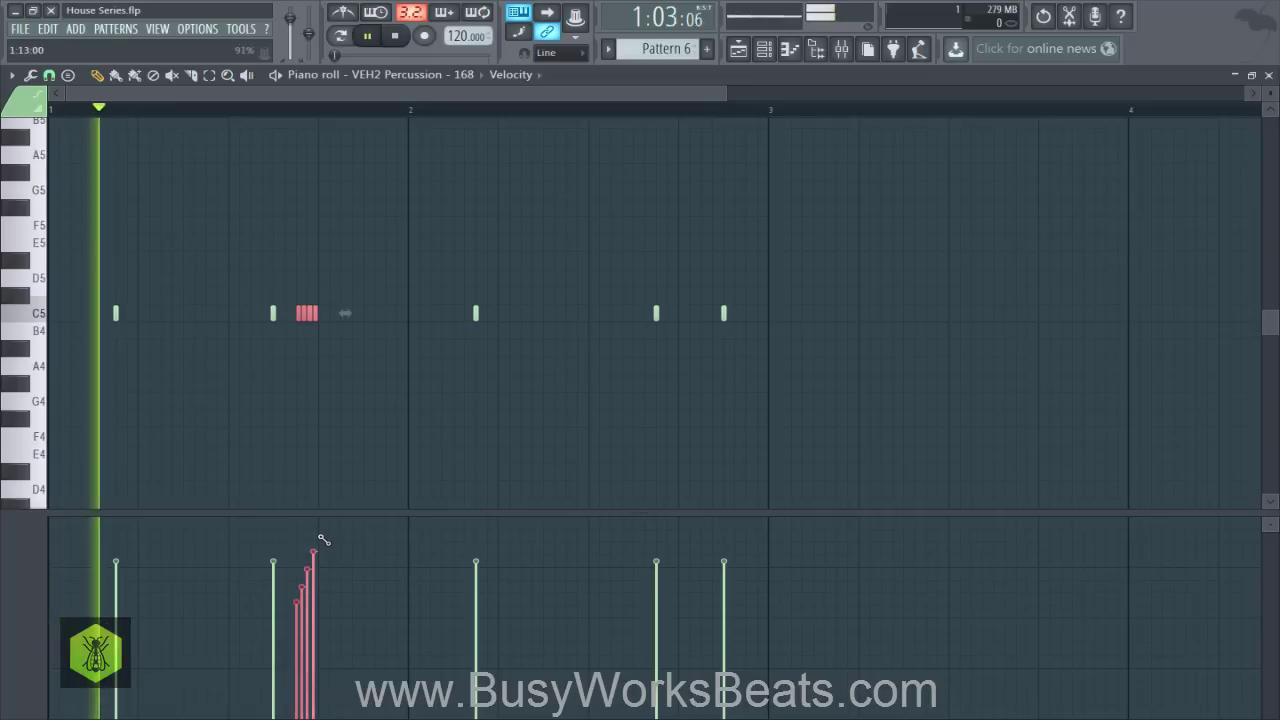
{"action": "left_click", "coordinate": [338, 449]}
{"action": "key", "text": "space"}
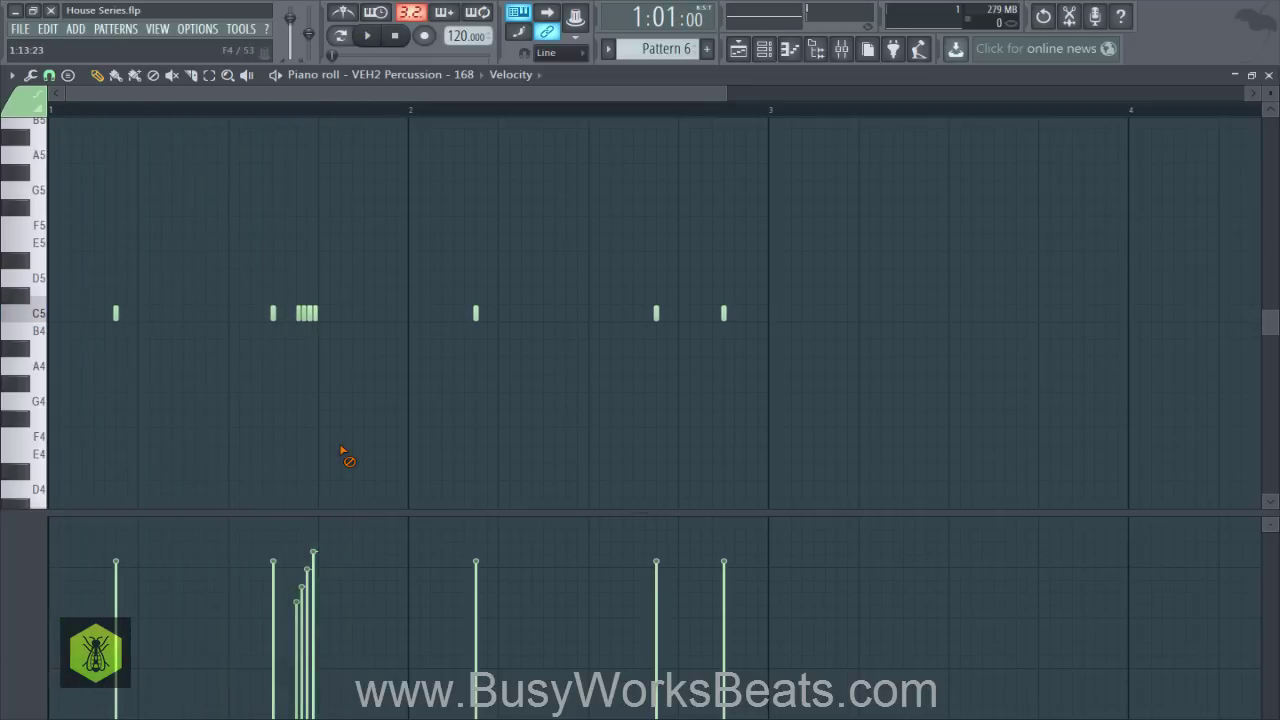
Play the roll again within the arrangement, close the piano roll and return the channel rack to its step view.
{"action": "mouse_move", "coordinate": [360, 337]}
{"action": "left_mouse_down"}
{"action": "mouse_move", "coordinate": [300, 300]}
{"action": "mouse_move", "coordinate": [318, 322]}
{"action": "mouse_move", "coordinate": [340, 320]}
{"action": "mouse_move", "coordinate": [331, 326]}
{"action": "left_mouse_up"}
{"action": "left_click", "coordinate": [331, 366]}
{"action": "key", "text": "ctrl+space"}
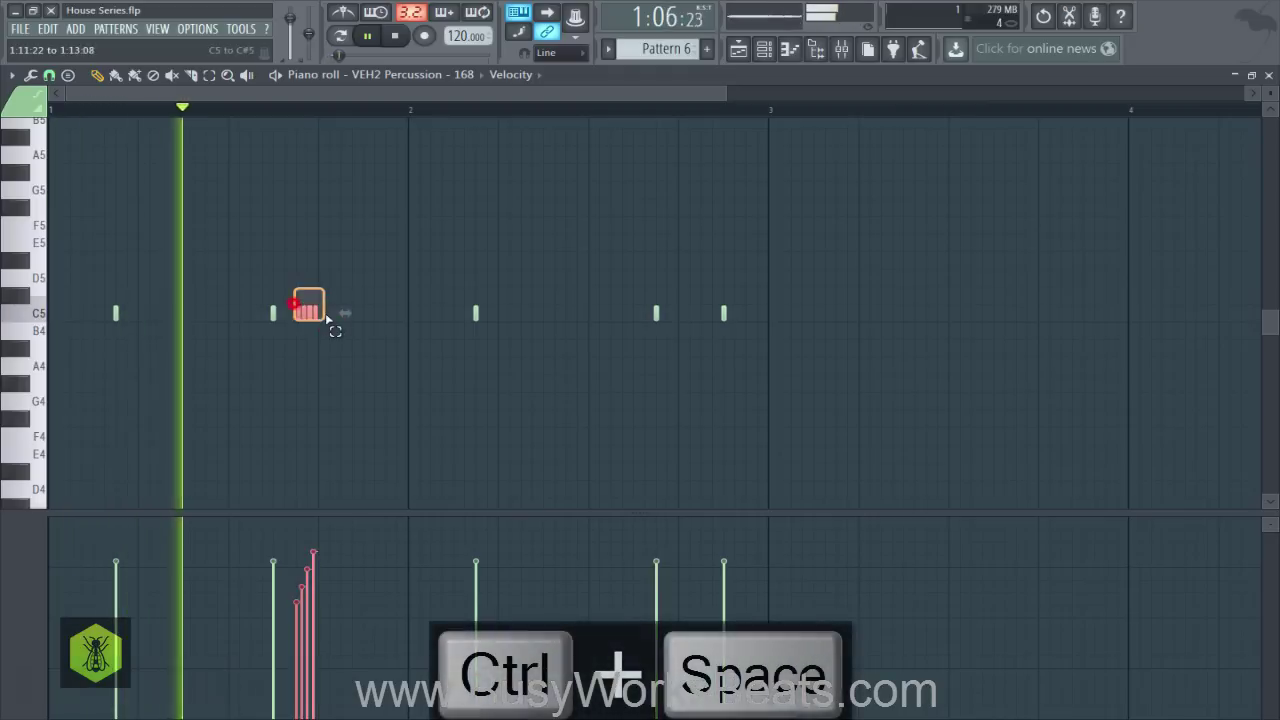
{"action": "left_click", "coordinate": [320, 371]}
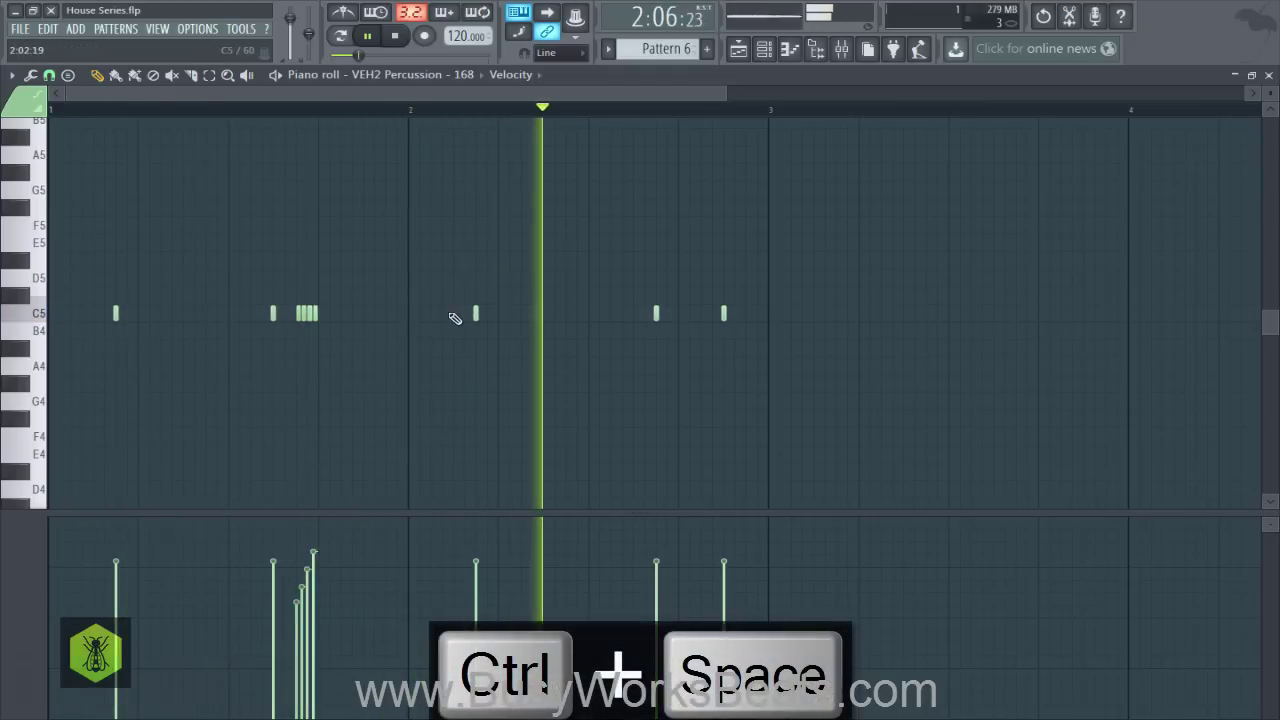
{"action": "key", "text": "ctrl+space"}
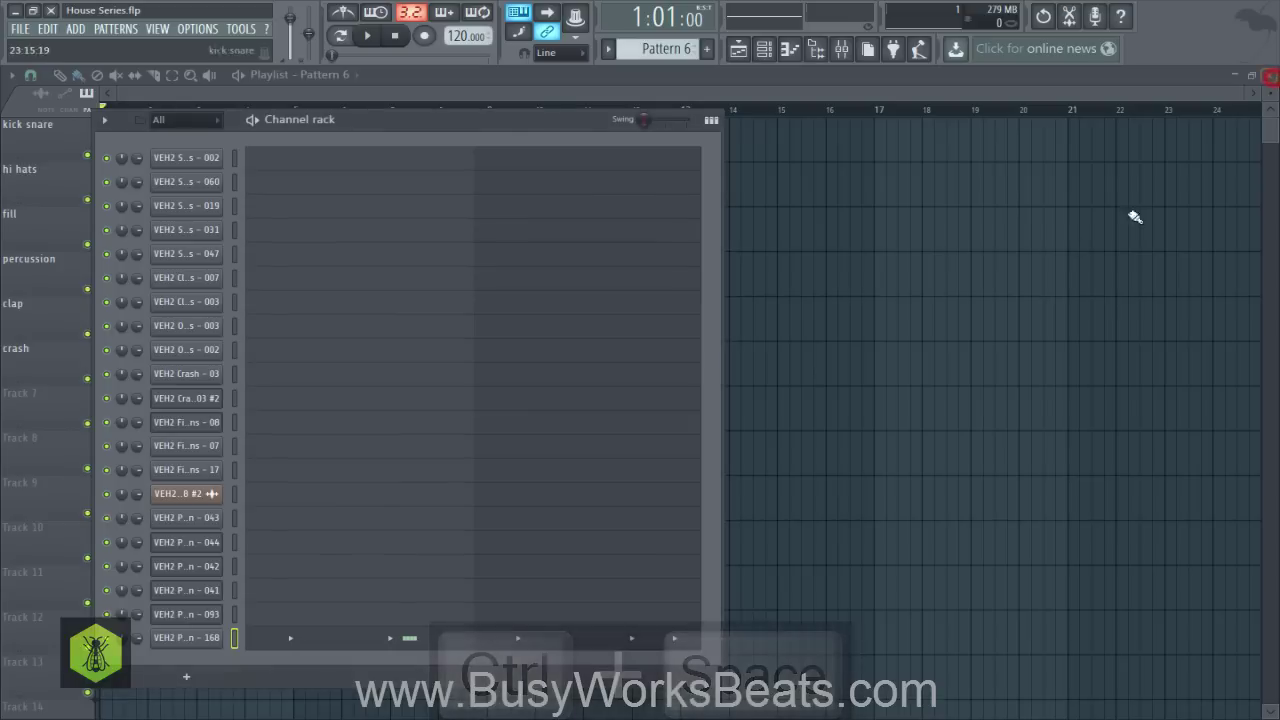
{"action": "key", "text": "F7"}
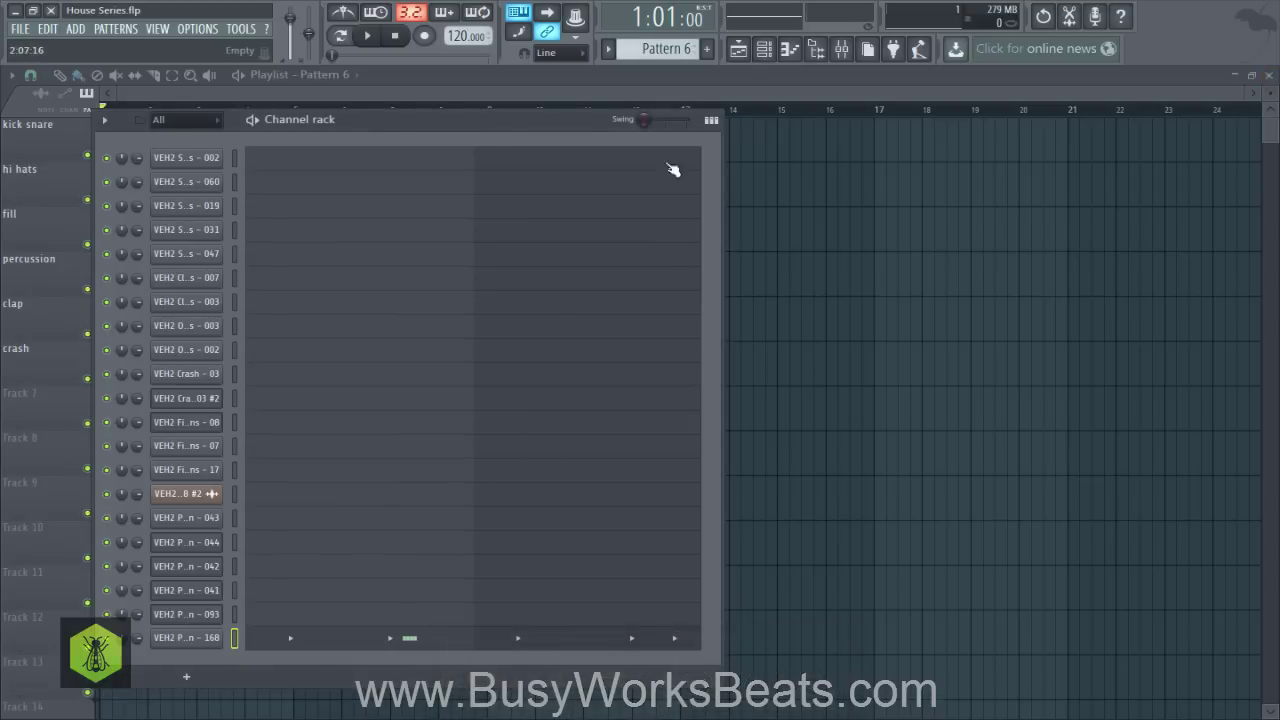
{"action": "left_click", "coordinate": [711, 120]}
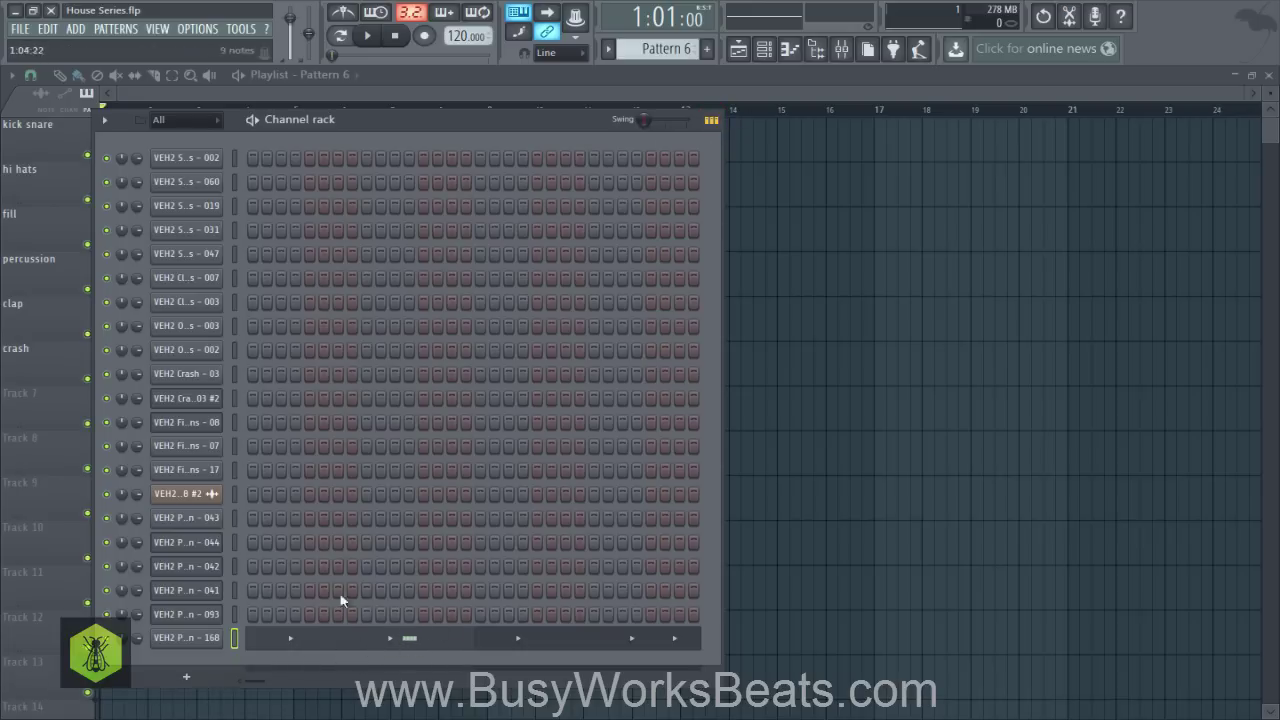
Check the VEH2 Percussion - 168 channel settings, close them and play back the arrangement.
{"action": "left_click", "coordinate": [210, 638]}
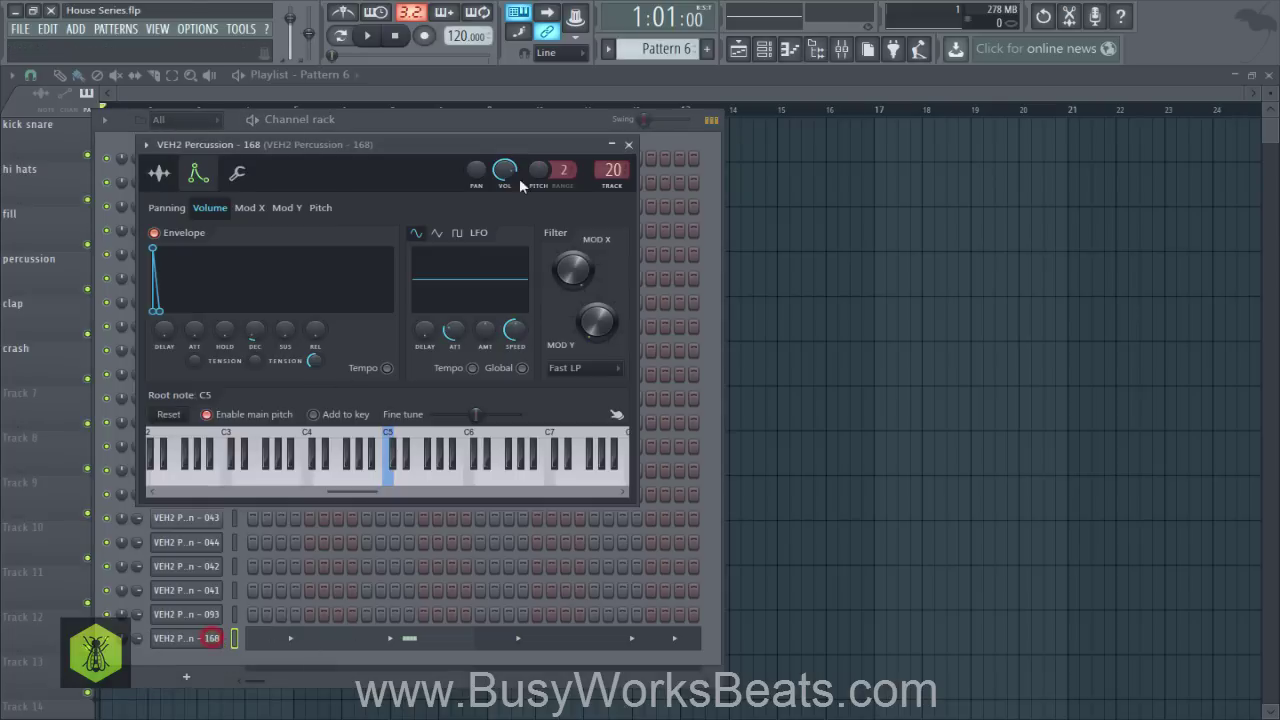
{"action": "left_click", "coordinate": [628, 146]}
{"action": "key", "text": "space"}
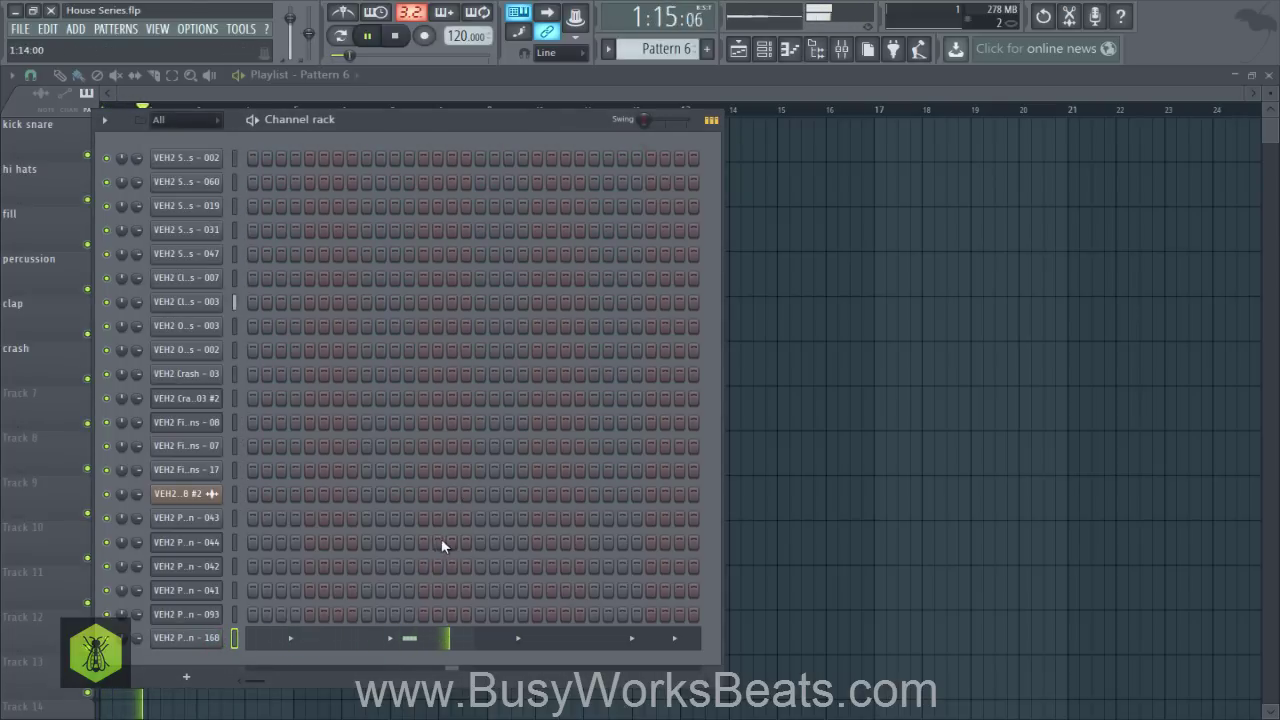
{"action": "key", "text": "space"}
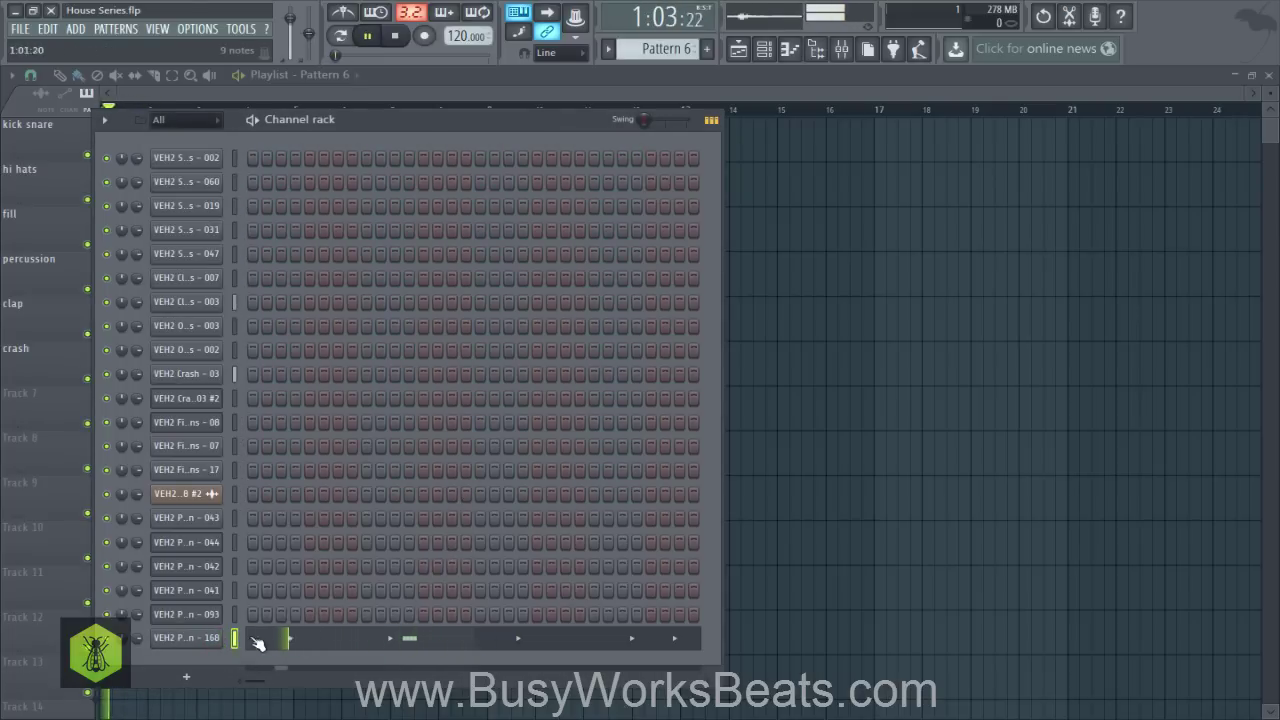
Lower the VEH2 Percussion - 168 volume on mixer track 20 while auditioning the arrangement.
{"action": "left_click", "coordinate": [843, 49]}
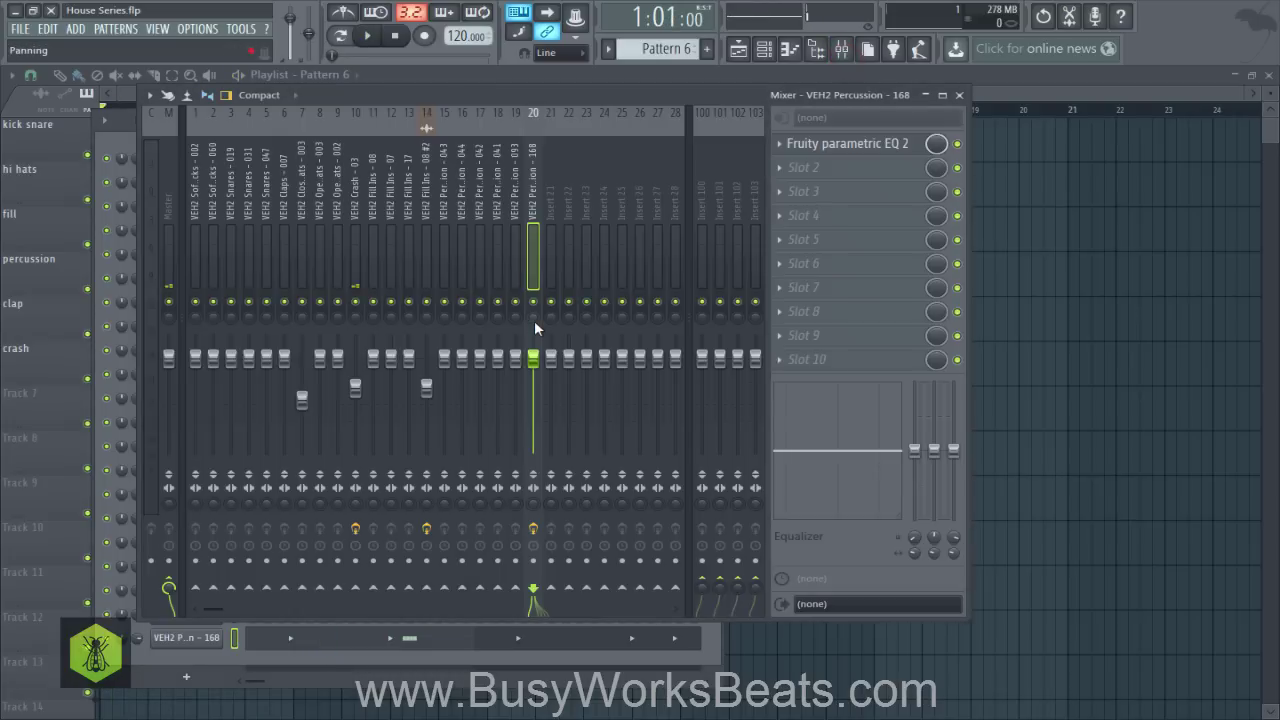
{"action": "key", "text": "space"}
{"action": "key", "text": "space"}
{"action": "key", "text": "space"}
{"action": "left_click_drag", "start_coordinate": [532, 359], "coordinate": [533, 385]}
{"action": "key", "text": "space"}
Pan mixer track 20 slightly to the left and listen to the result.
{"action": "left_click_drag", "start_coordinate": [535, 315], "coordinate": [532, 317]}
{"action": "key", "text": "space"}
{"action": "key", "text": "space"}
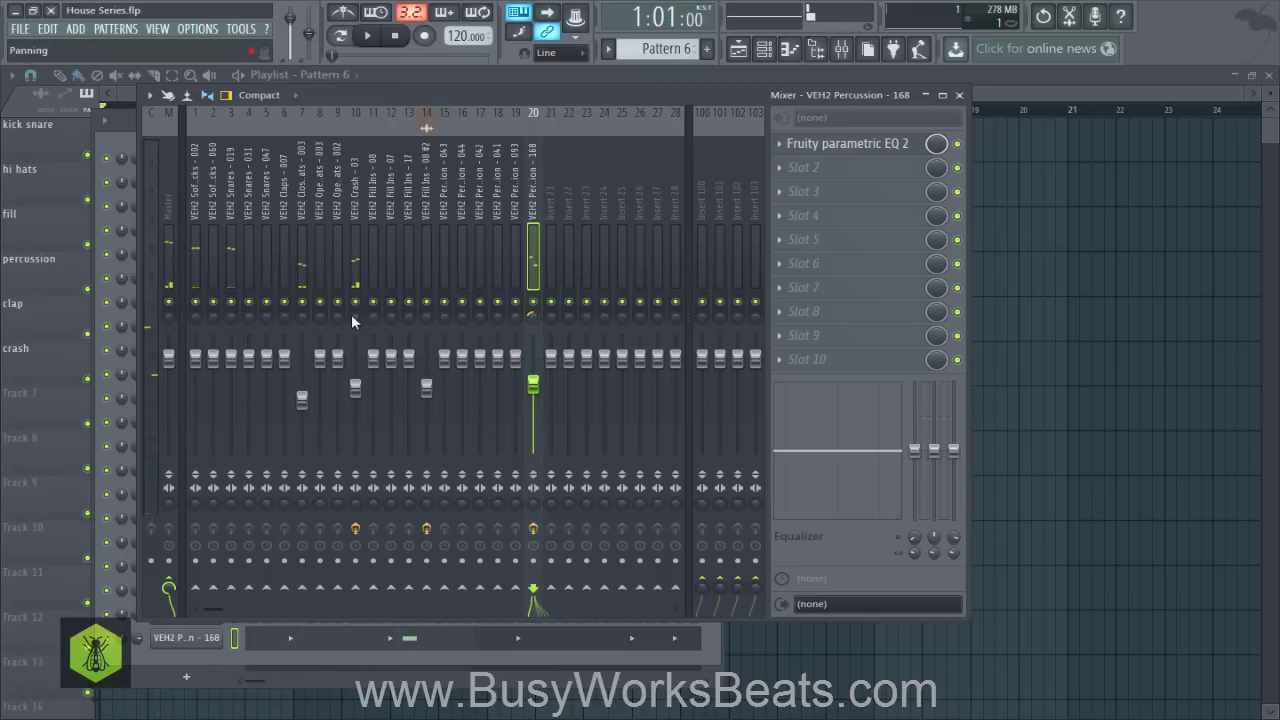
Pan the VEH2 Crash - 03 and VEH2 Closed Hihats - 003 mixer tracks off centre and play back the arrangement.
{"action": "left_click_drag", "start_coordinate": [351, 314], "coordinate": [352, 315]}
{"action": "left_click", "coordinate": [301, 316]}
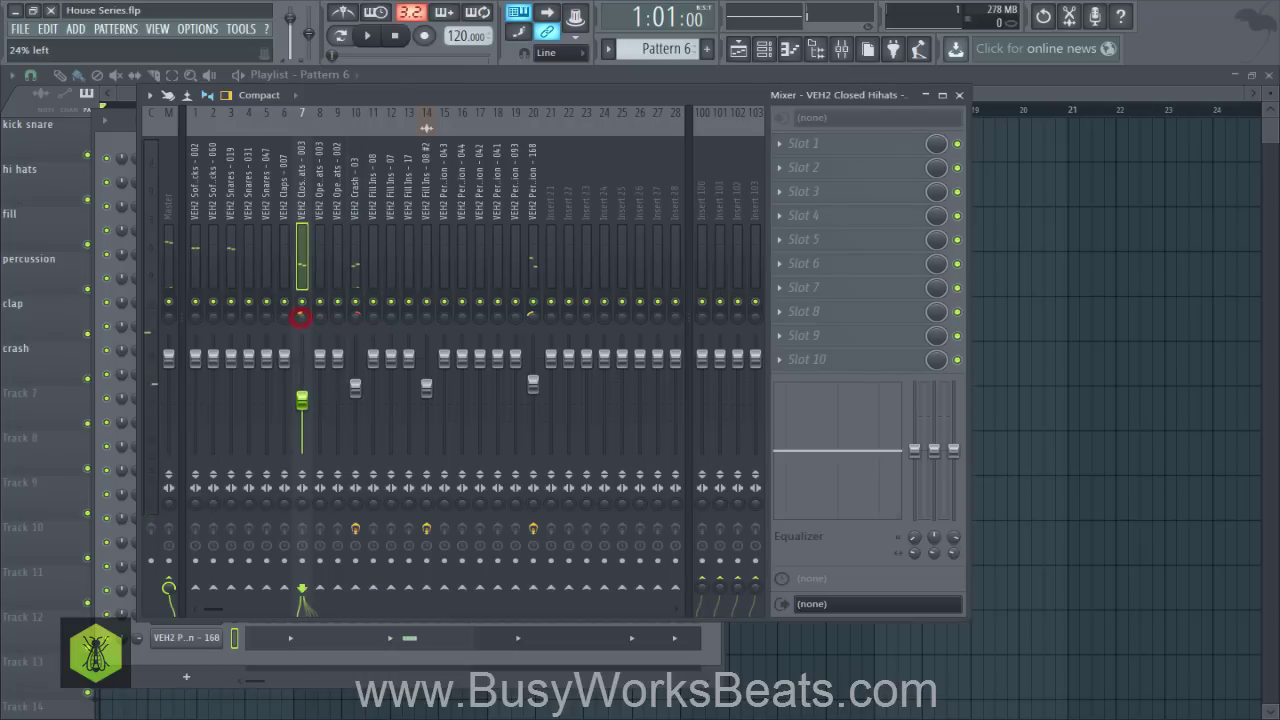
{"action": "key", "text": "space"}
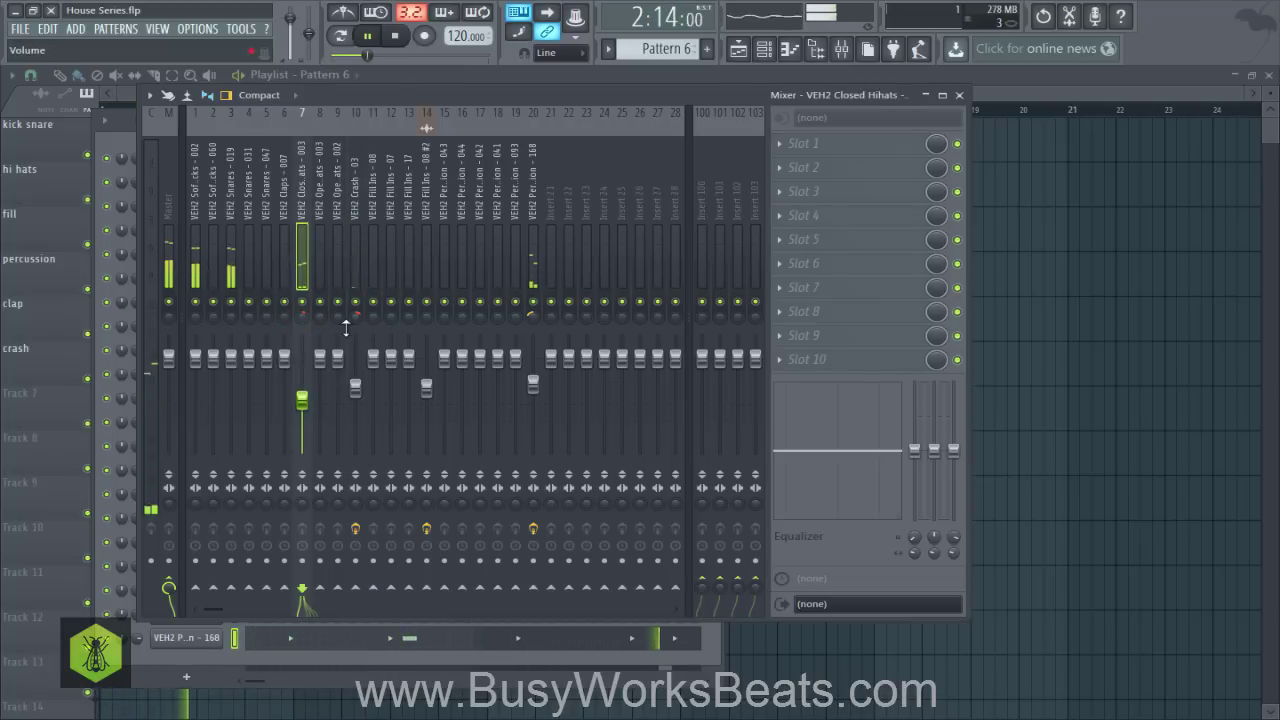
{"action": "key", "text": "space"}
Adjust the panning of mixer track 20, VEH2 Percussion - 168, and listen briefly to the arrangement.
{"action": "left_click", "coordinate": [534, 317]}
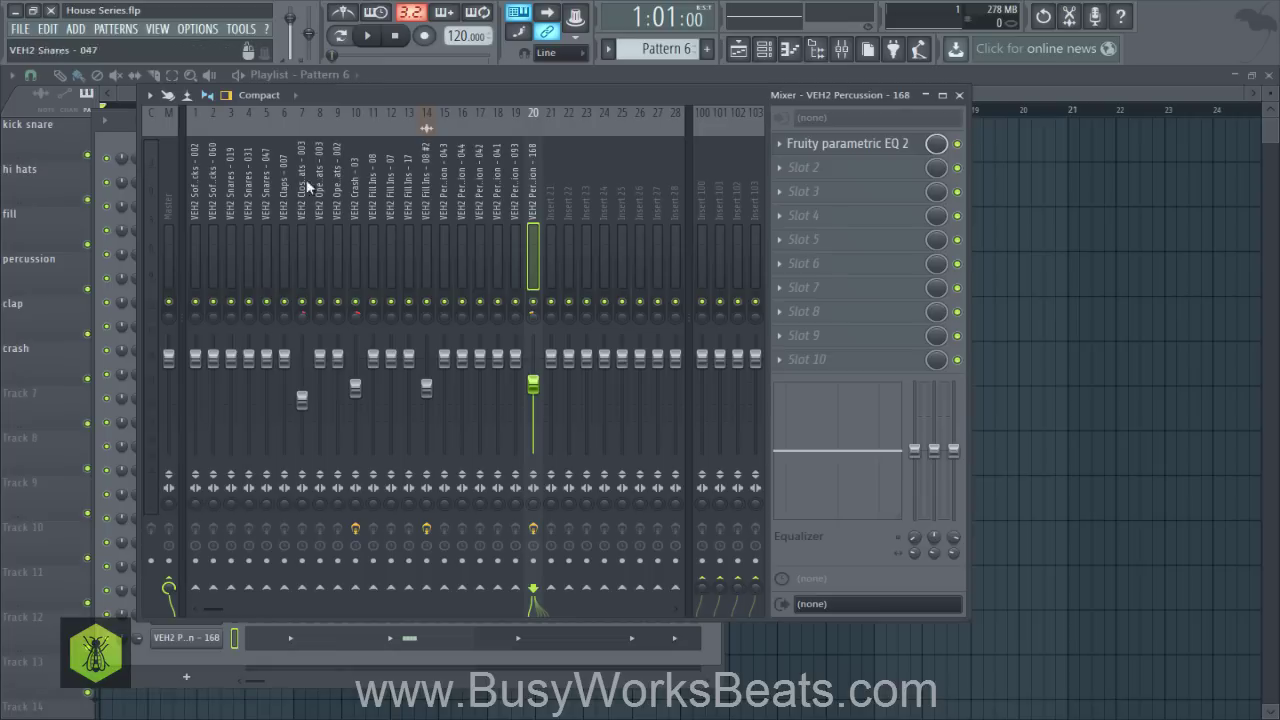
{"action": "left_click", "coordinate": [185, 658]}
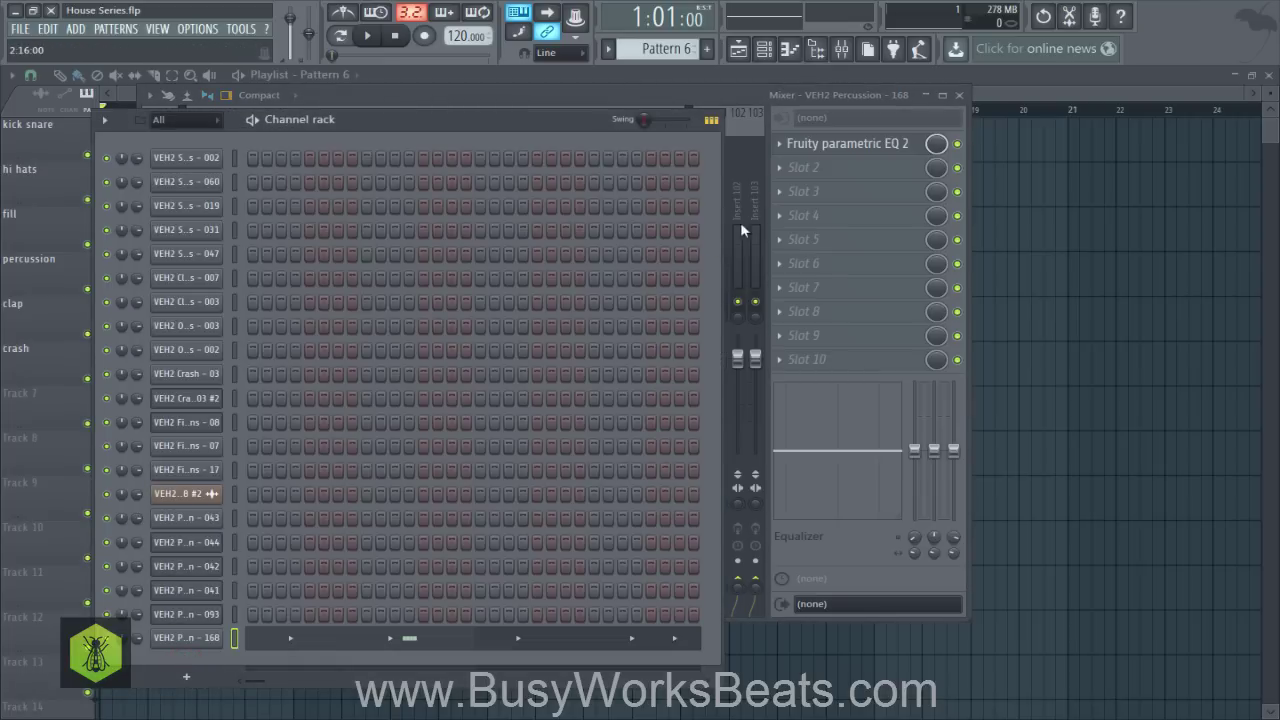
{"action": "left_click", "coordinate": [750, 101]}
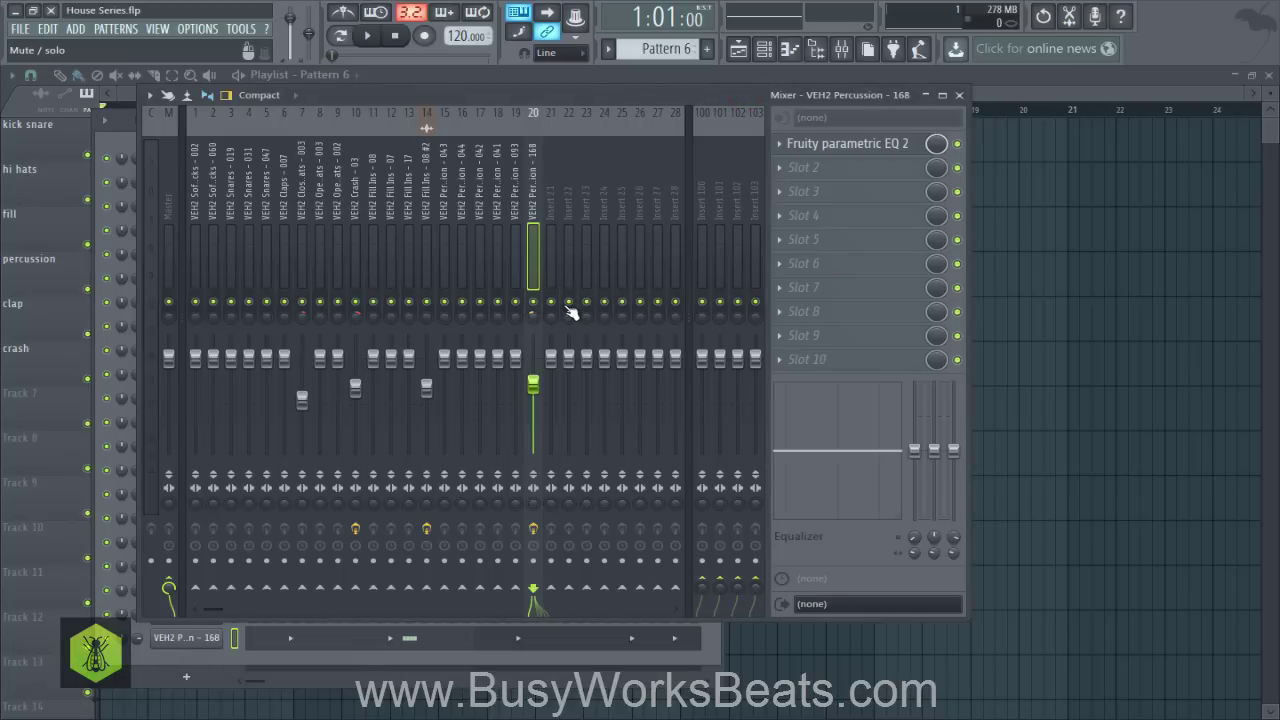
{"action": "key", "text": "space"}
{"action": "key", "text": "space"}
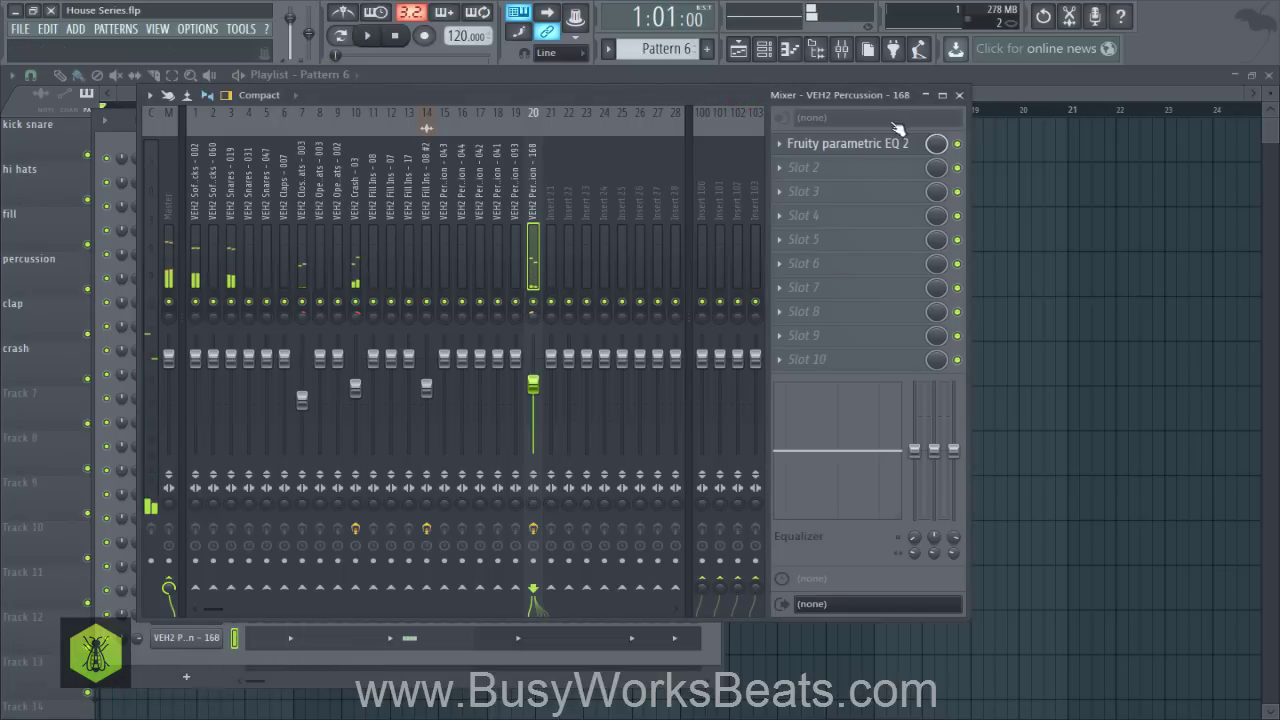
Close the mixer and switch to Pattern 7 while listening to the arrangement.
{"action": "left_click", "coordinate": [959, 95]}
{"action": "left_click", "coordinate": [552, 128]}
{"action": "key", "text": "space"}
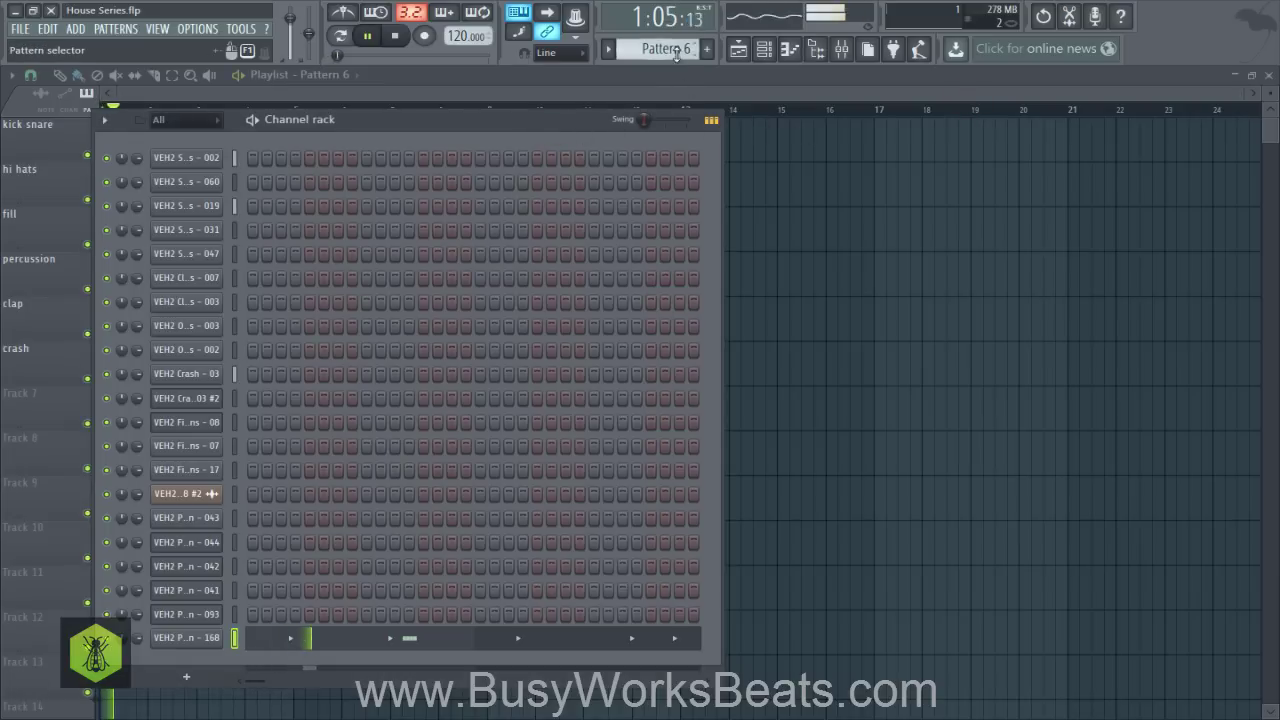
{"action": "scroll", "coordinate": [660, 48], "scroll_direction": "down", "scroll_amount": 1}
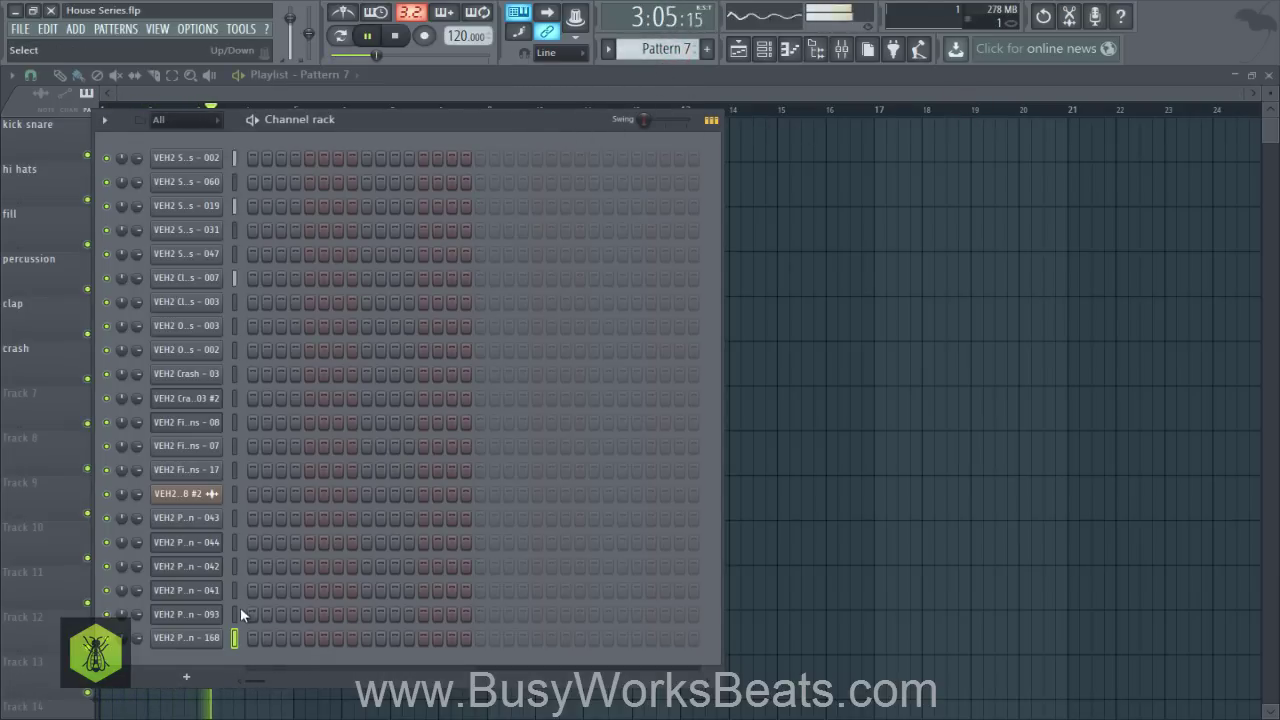
{"action": "key", "text": "space"}
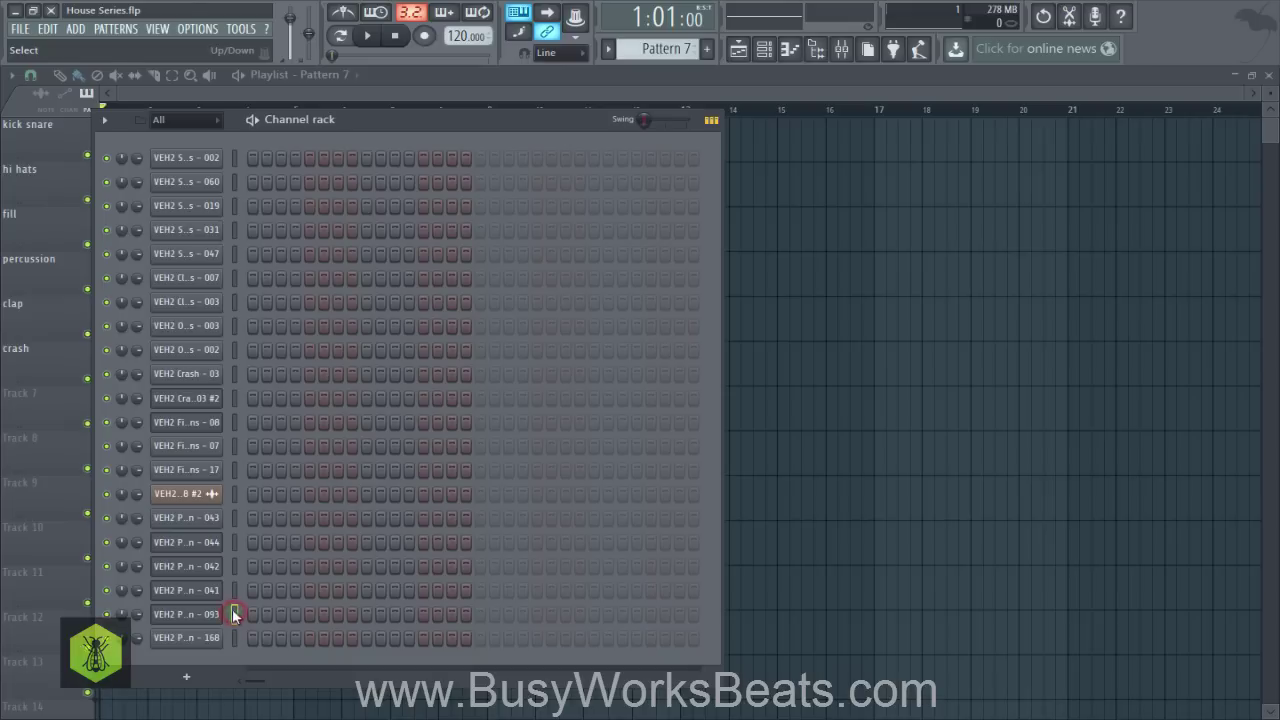
Audition the VEH2 Percussion channels 041 up to 043, select VEH2 Percussion - 093 and play the arrangement.
{"action": "left_click", "coordinate": [234, 590]}
{"action": "left_click_drag", "start_coordinate": [234, 594], "coordinate": [236, 522]}
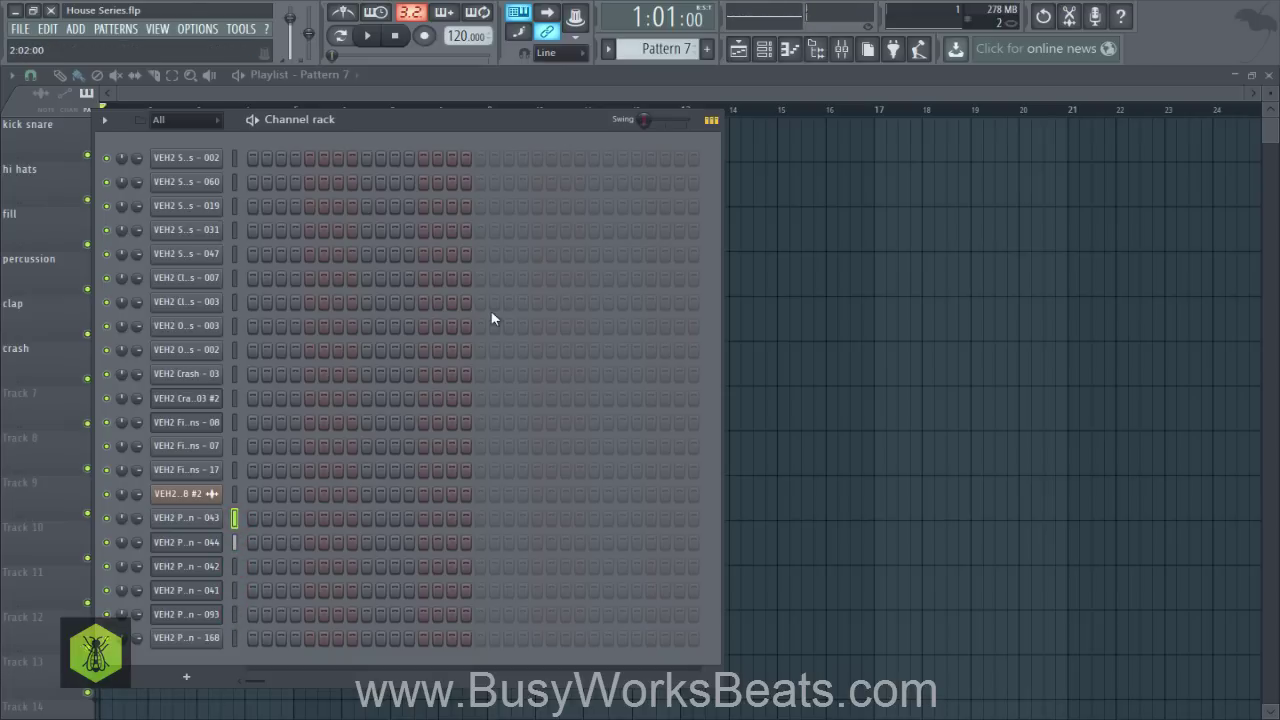
{"action": "left_click", "coordinate": [234, 614]}
{"action": "key", "text": "space"}
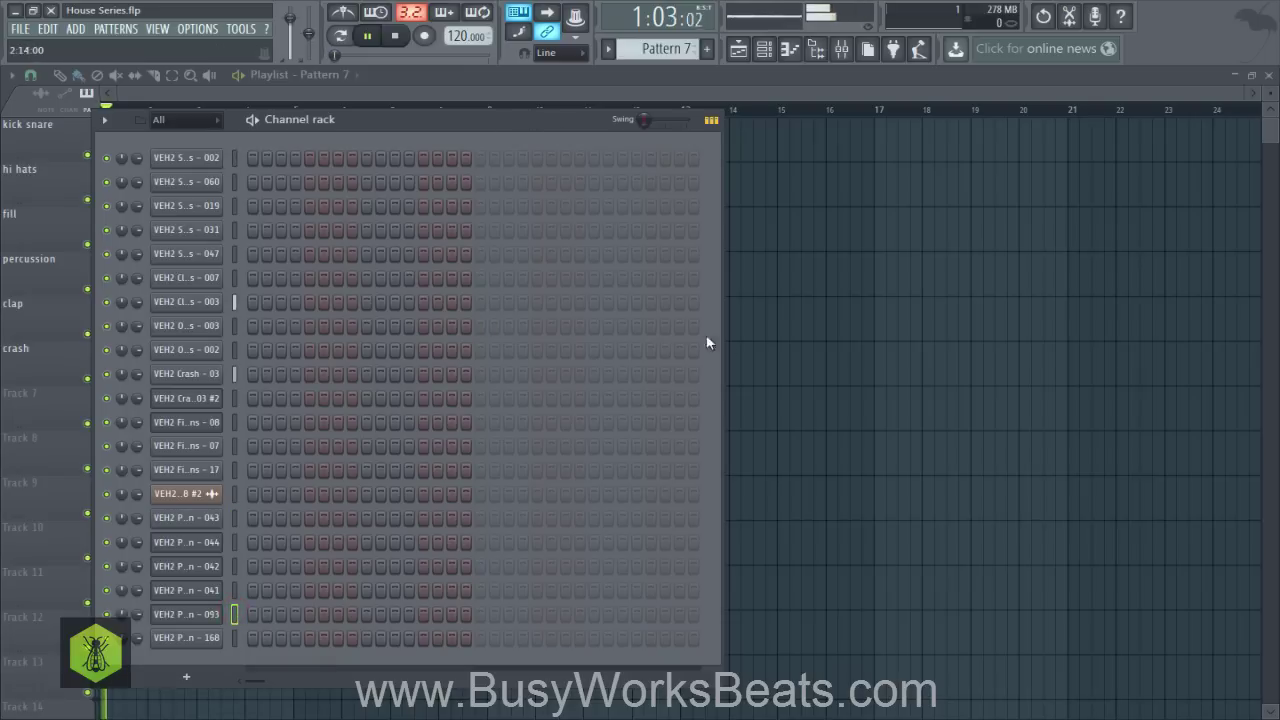
Place Pattern 7 clips across bars 1 to 8 of playlist Track 7 and name the track percussion 2.
{"action": "key", "text": "F6"}
{"action": "left_click", "coordinate": [110, 406]}
{"action": "key", "text": "space"}
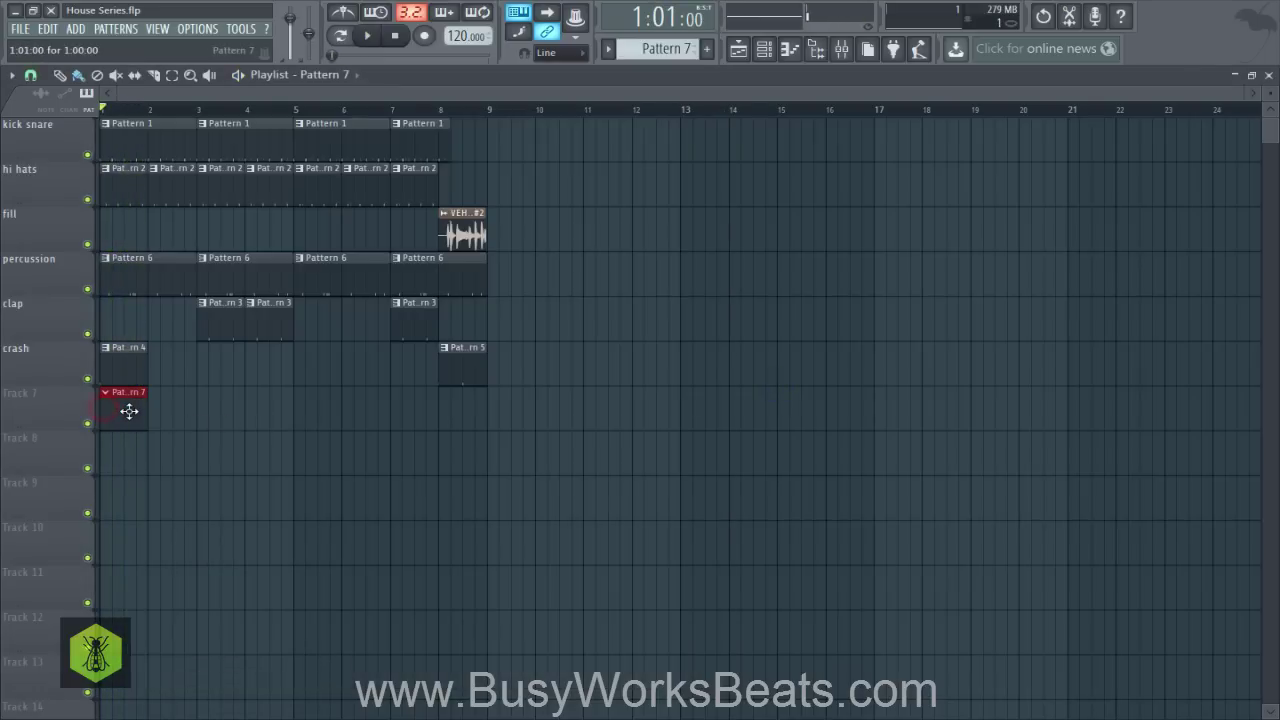
{"action": "right_click", "coordinate": [62, 408]}
{"action": "left_click", "coordinate": [80, 396]}
{"action": "type", "text": "p"}
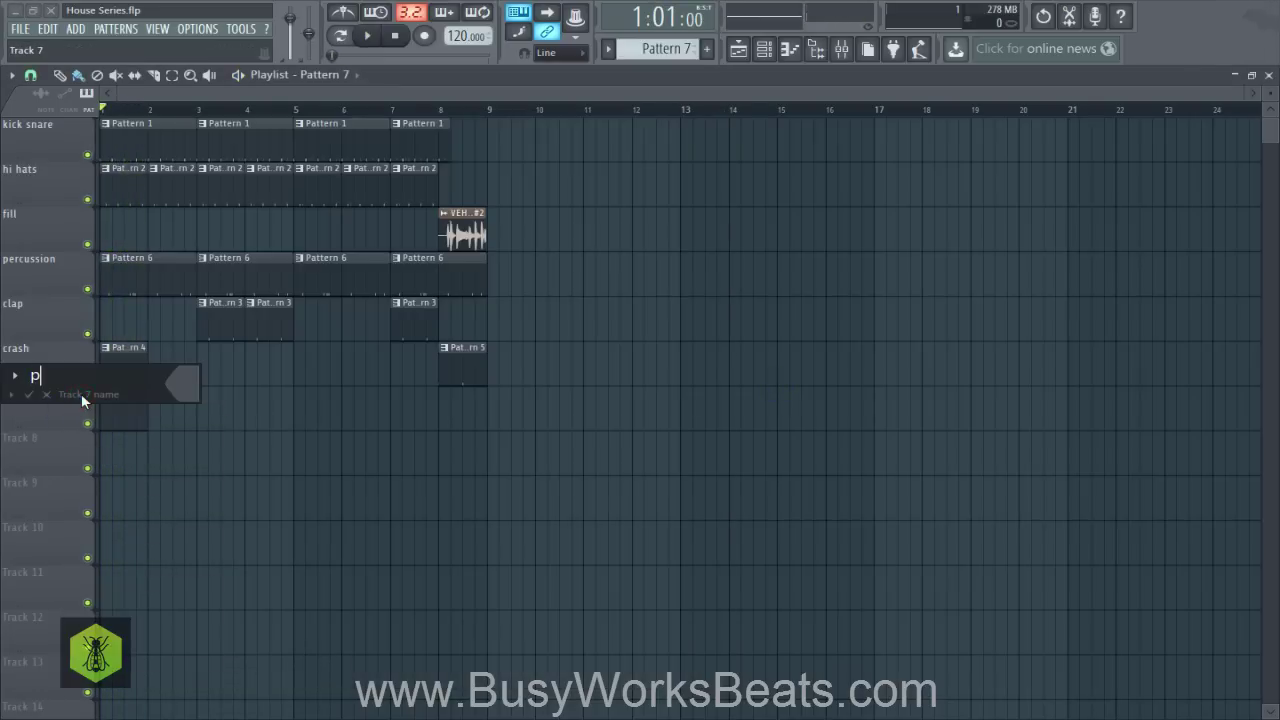
{"action": "type", "text": "ercussion"}
{"action": "key", "text": "Return"}
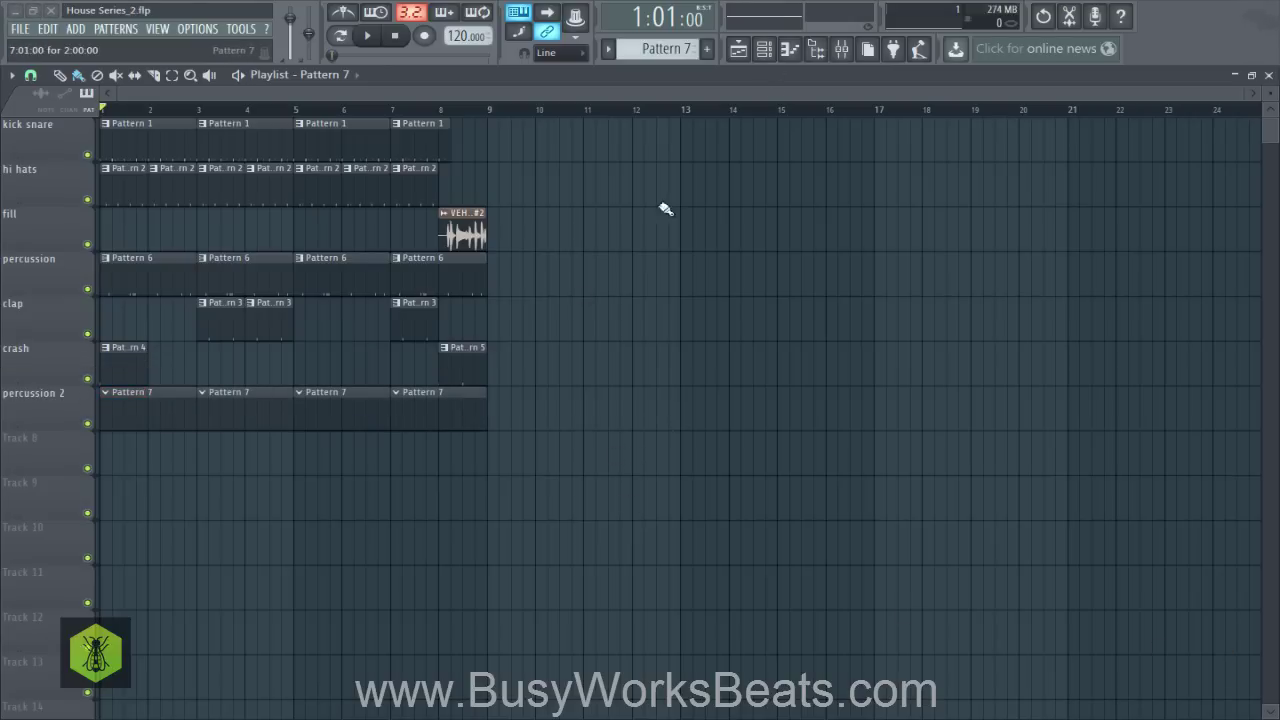
{"action": "left_click", "coordinate": [765, 49]}
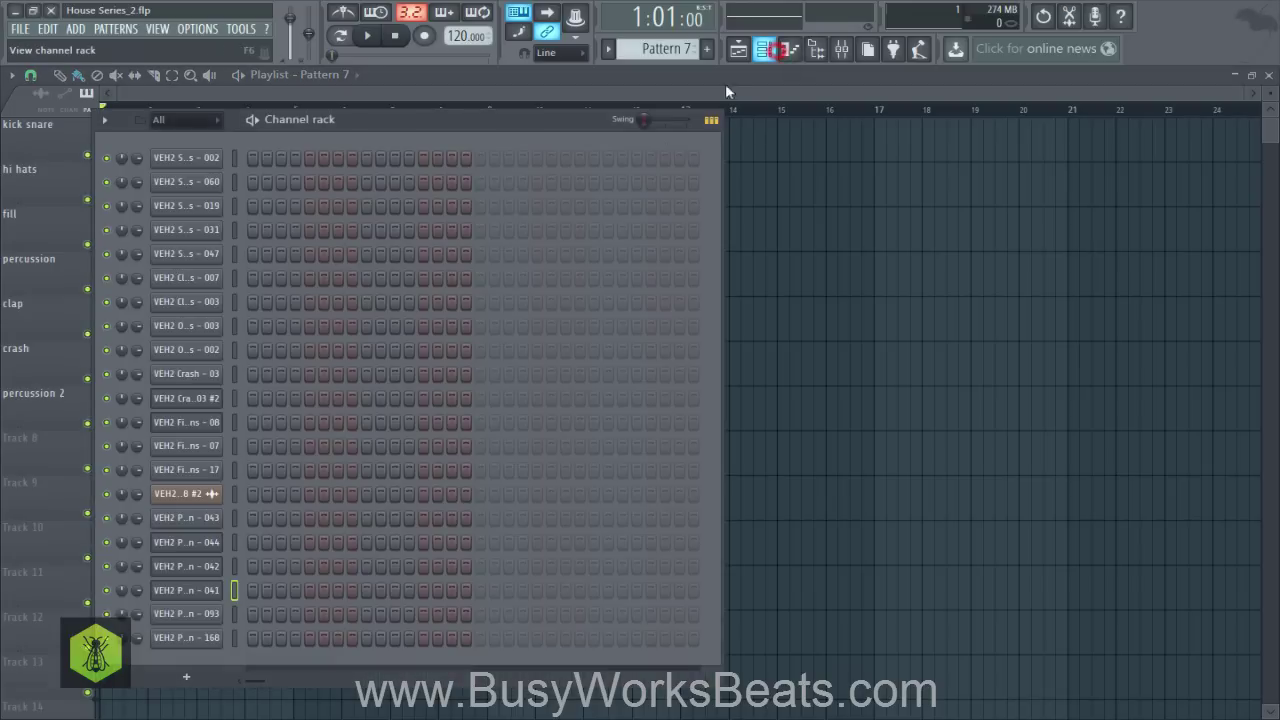
{"action": "left_click", "coordinate": [880, 313]}
{"action": "left_click", "coordinate": [624, 379]}
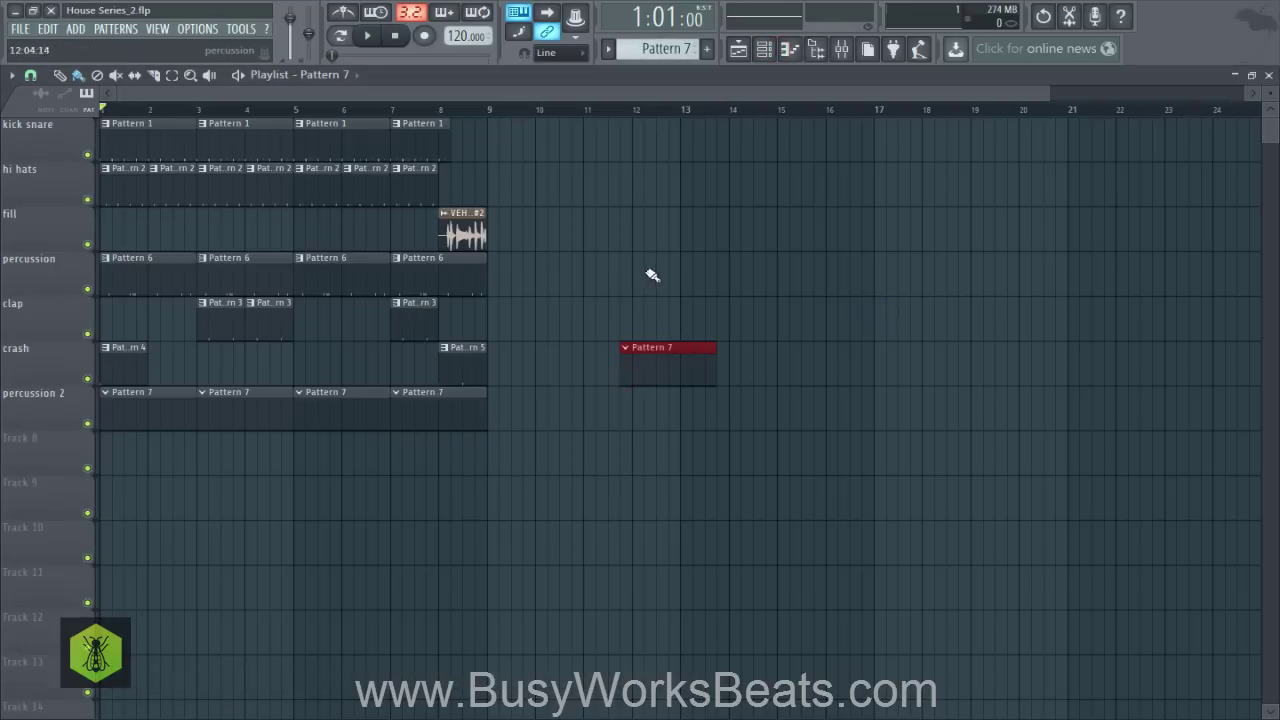
{"action": "right_click", "coordinate": [640, 370]}
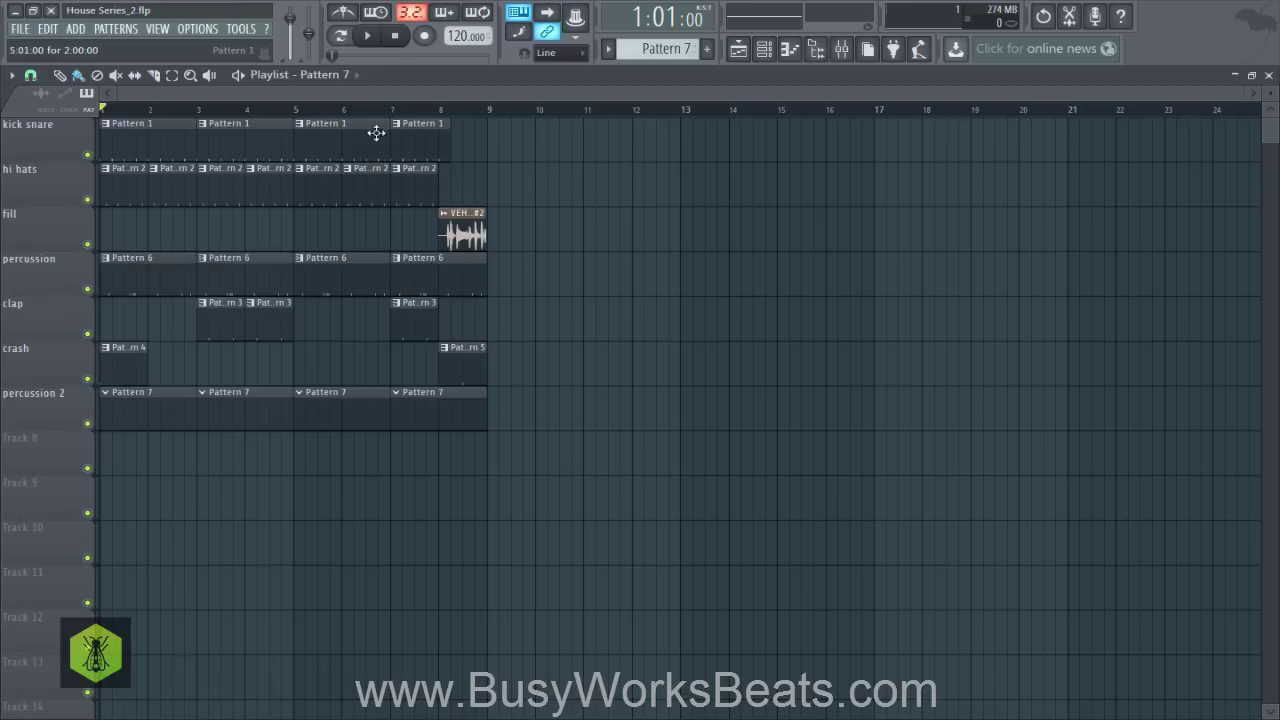
Compare the VEH2 Percussion - 093 and 044 sounds in the channel rack, then play the arrangement.
{"action": "left_click", "coordinate": [762, 50]}
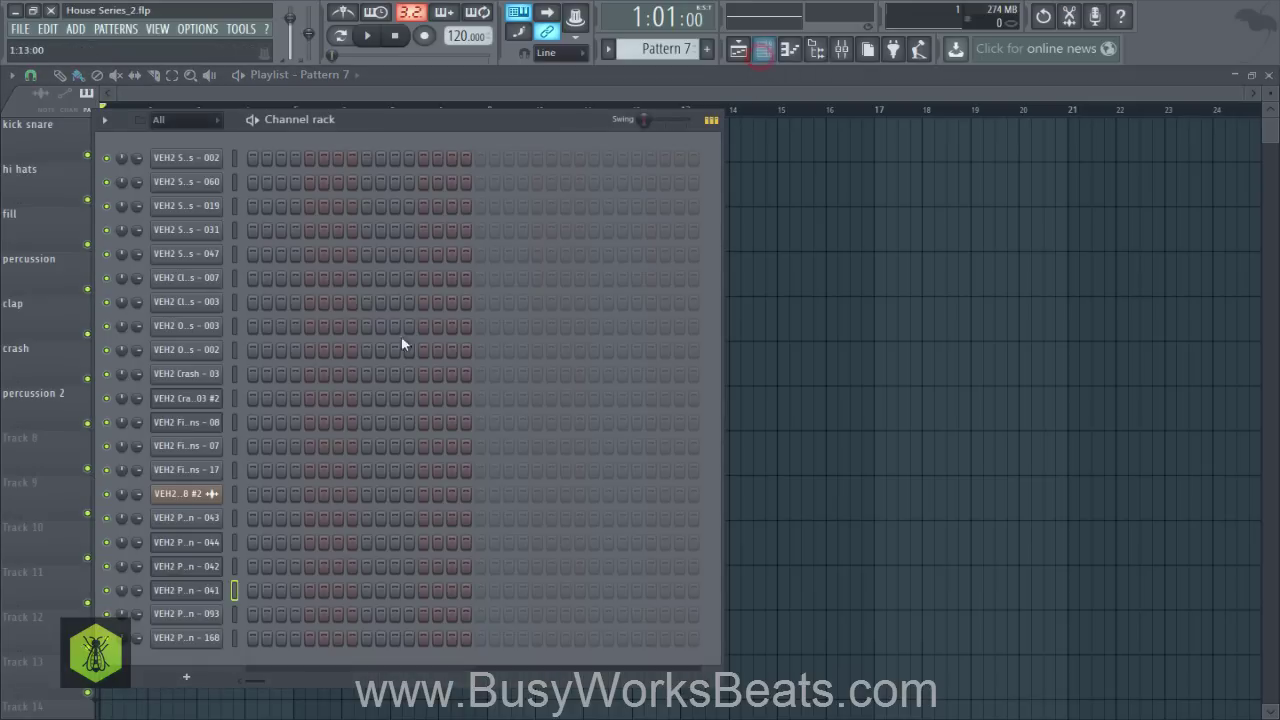
{"action": "left_click", "coordinate": [234, 614]}
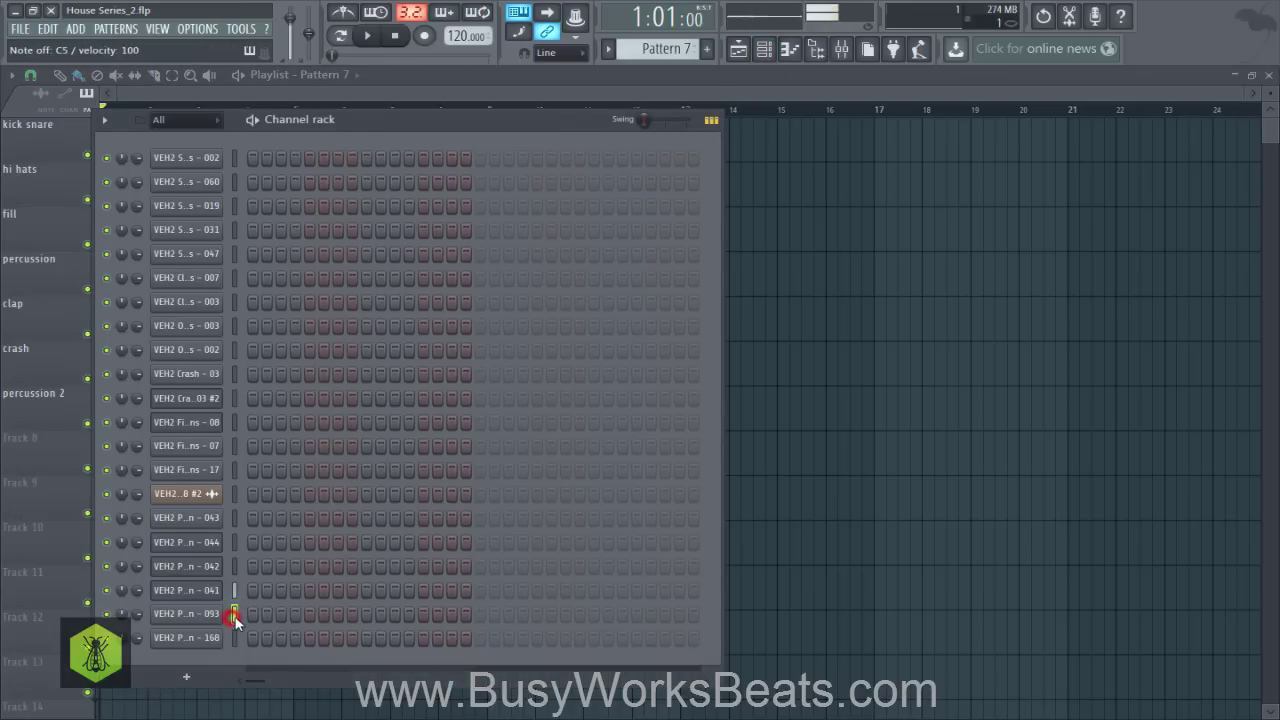
{"action": "left_click", "coordinate": [234, 542]}
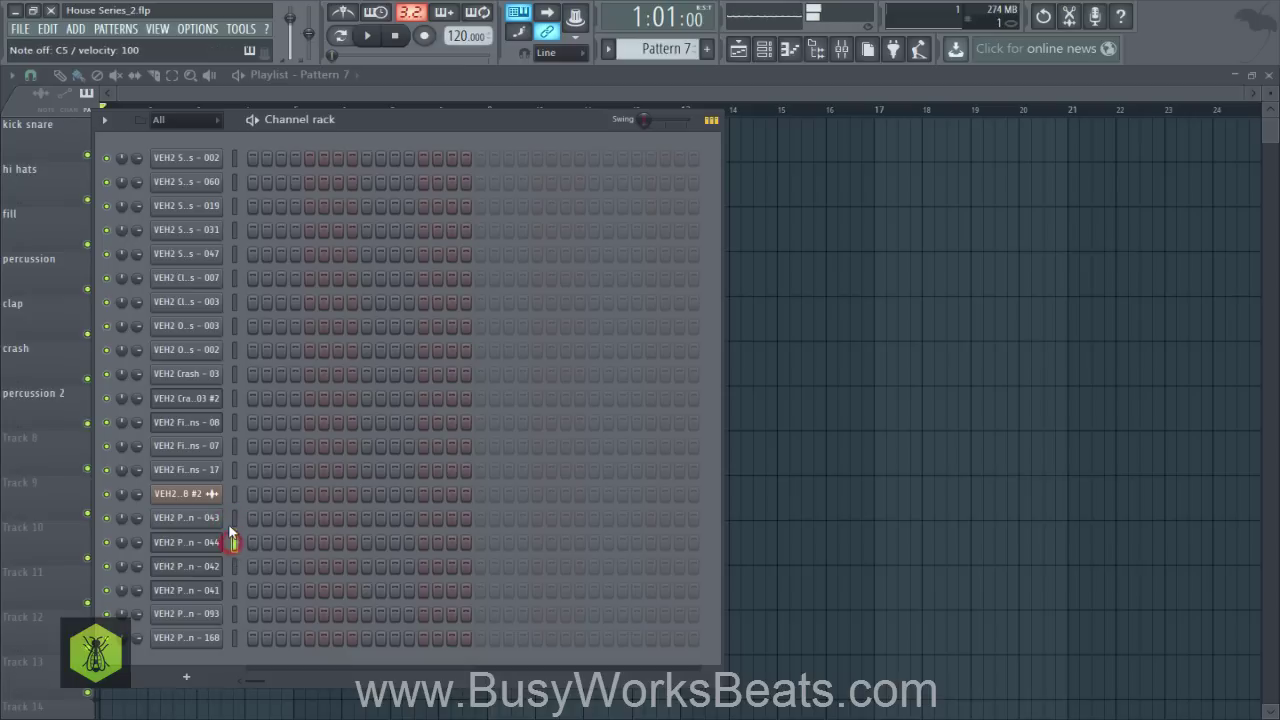
{"action": "left_click", "coordinate": [234, 614]}
{"action": "left_click", "coordinate": [845, 434]}
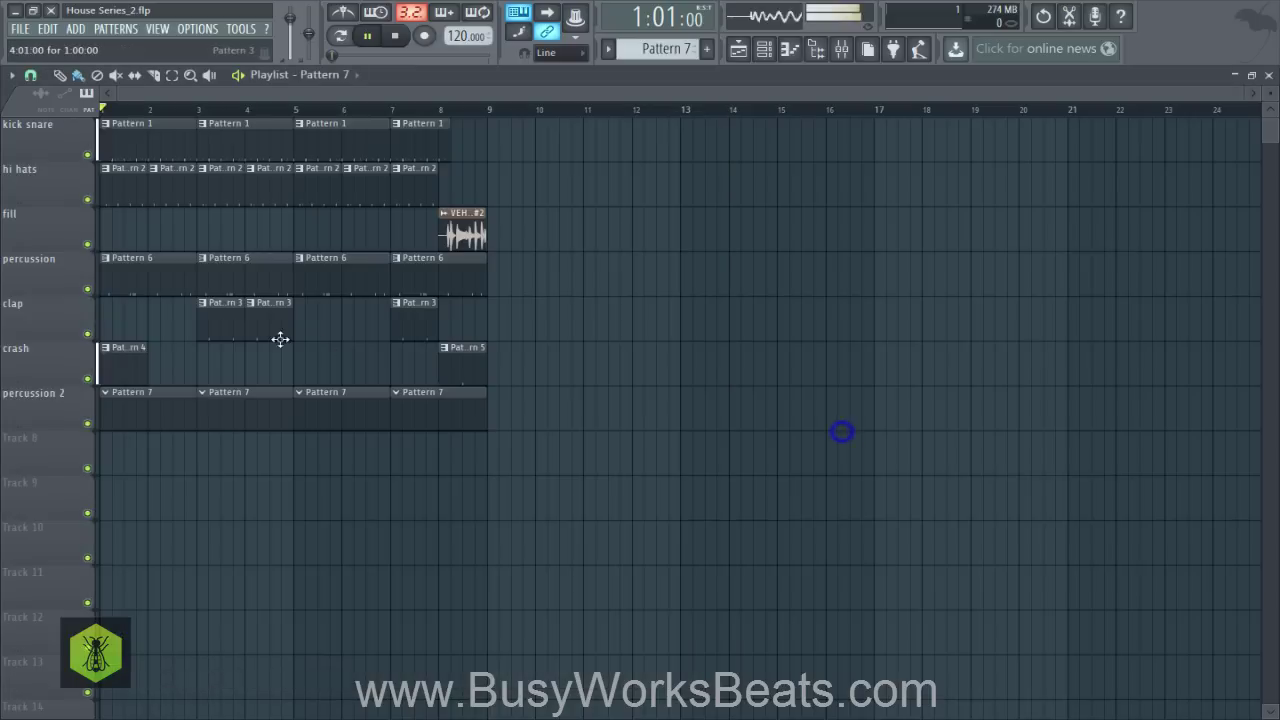
Move the channel rack aside and program VEH2 Percussion - 093 hits on steps 15 and 31 of Pattern 7.
{"action": "left_click", "coordinate": [763, 50]}
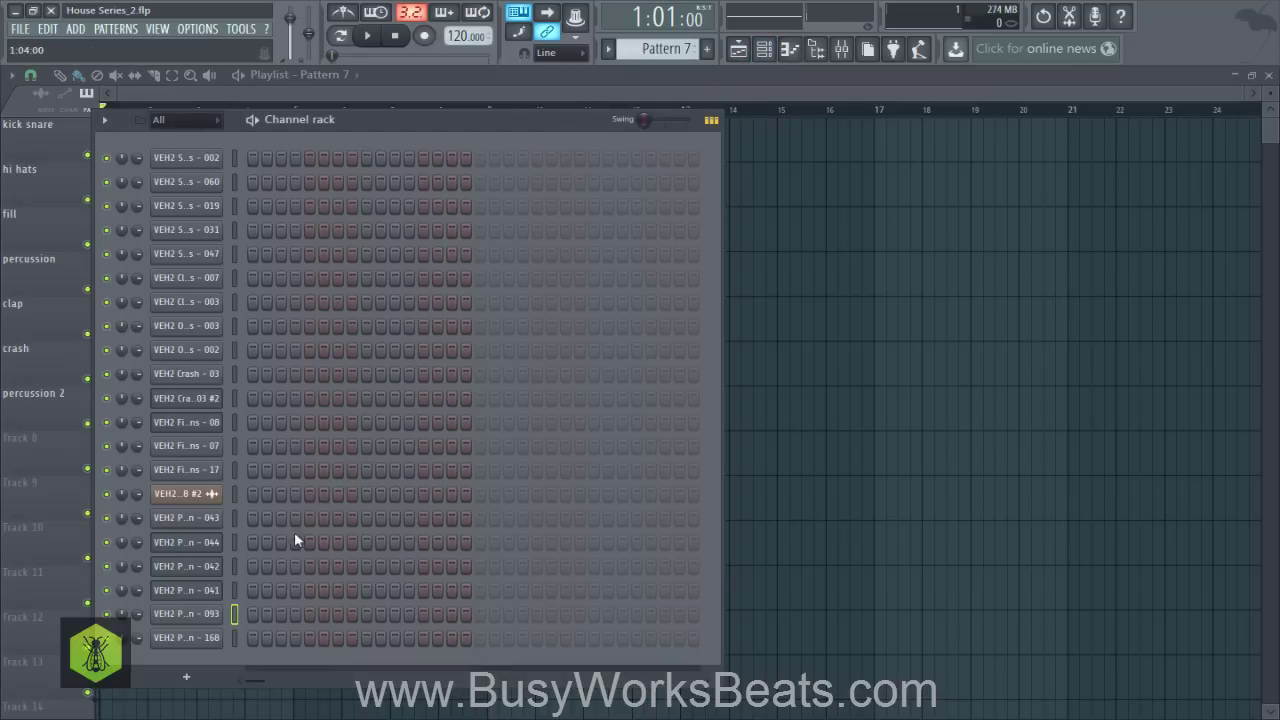
{"action": "left_click_drag", "start_coordinate": [445, 125], "coordinate": [707, 132]}
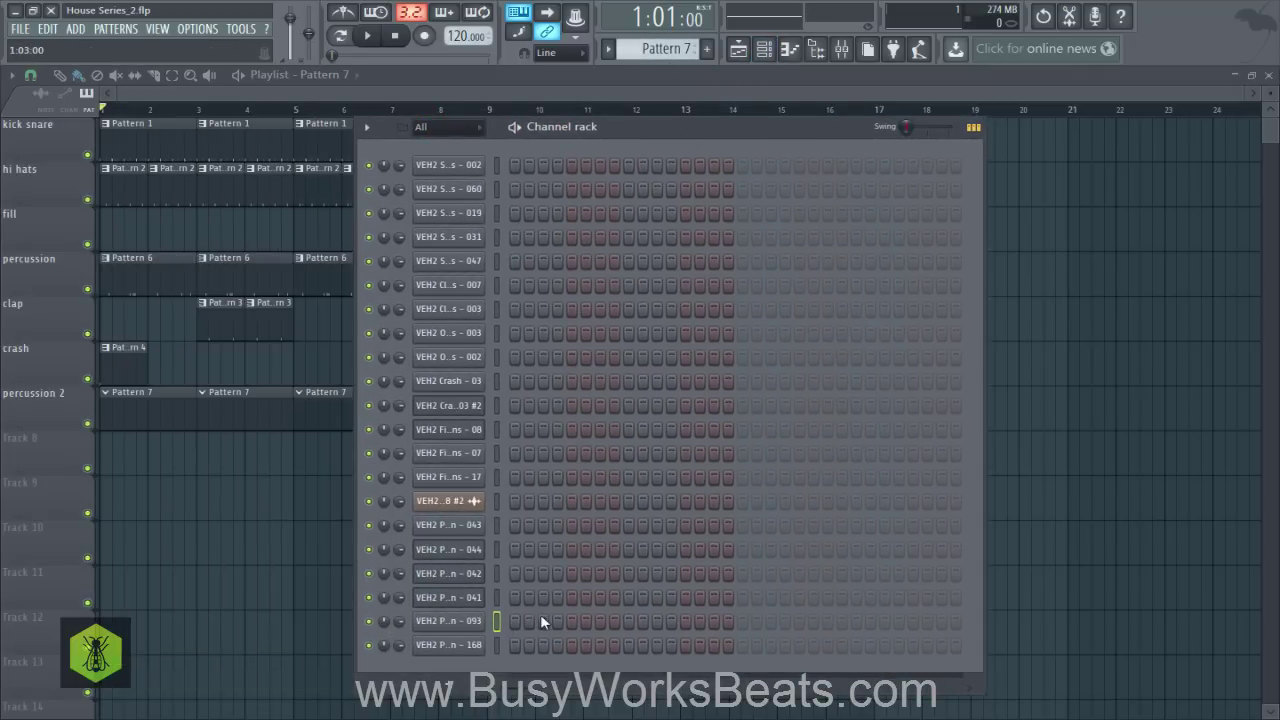
{"action": "key", "text": "space"}
{"action": "left_click", "coordinate": [713, 623]}
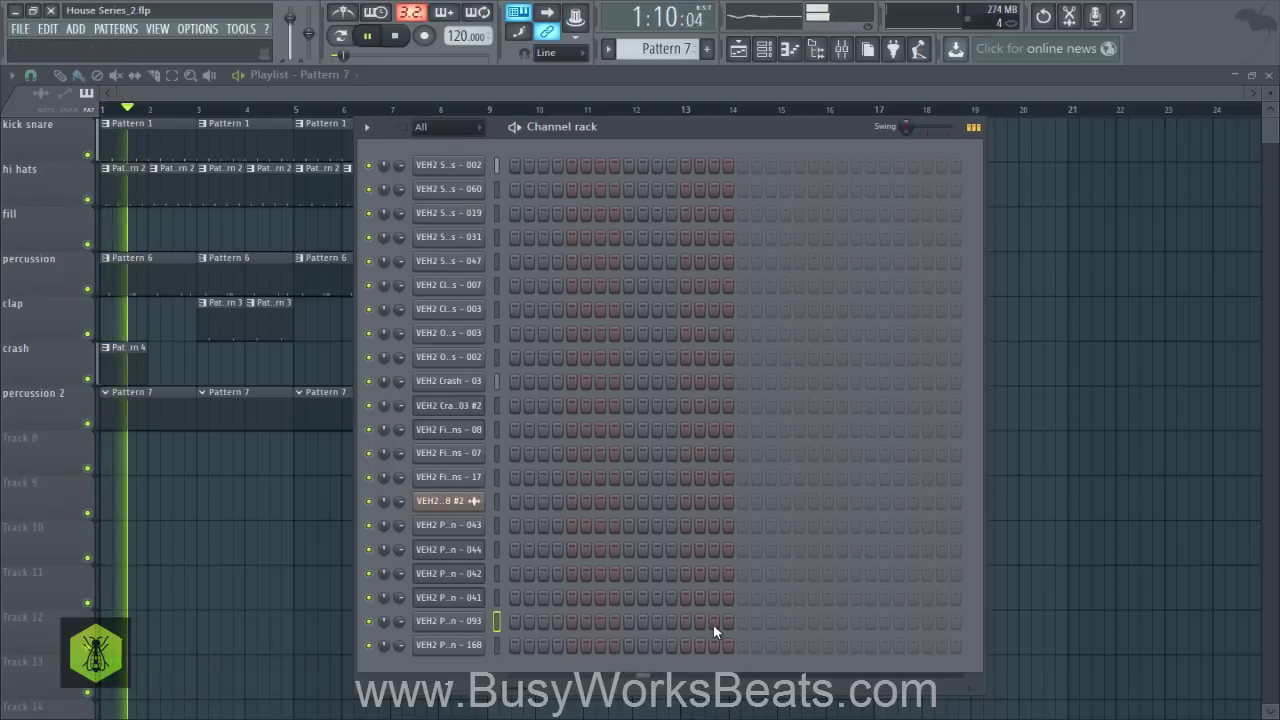
{"action": "key", "text": "space"}
{"action": "left_click", "coordinate": [941, 621]}
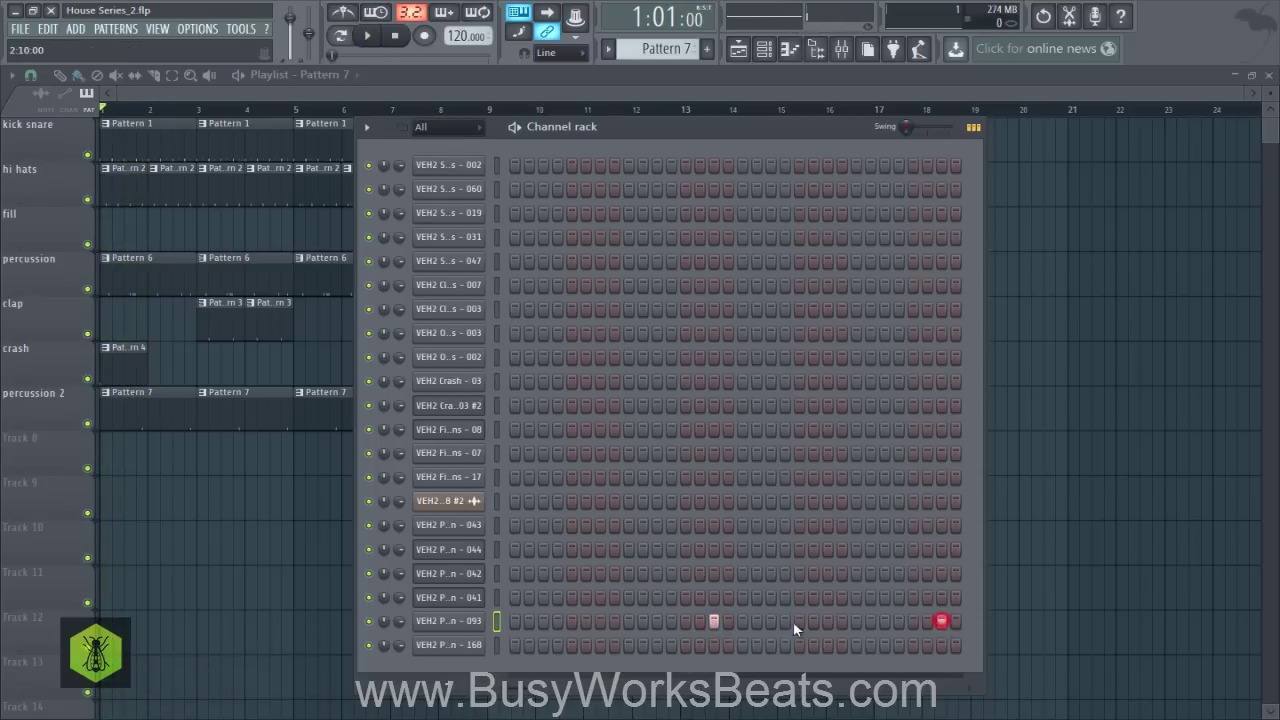
Open the VEH2 Percussion - 093 miscellaneous channel settings and increase the Time Shift slightly.
{"action": "left_click", "coordinate": [477, 620]}
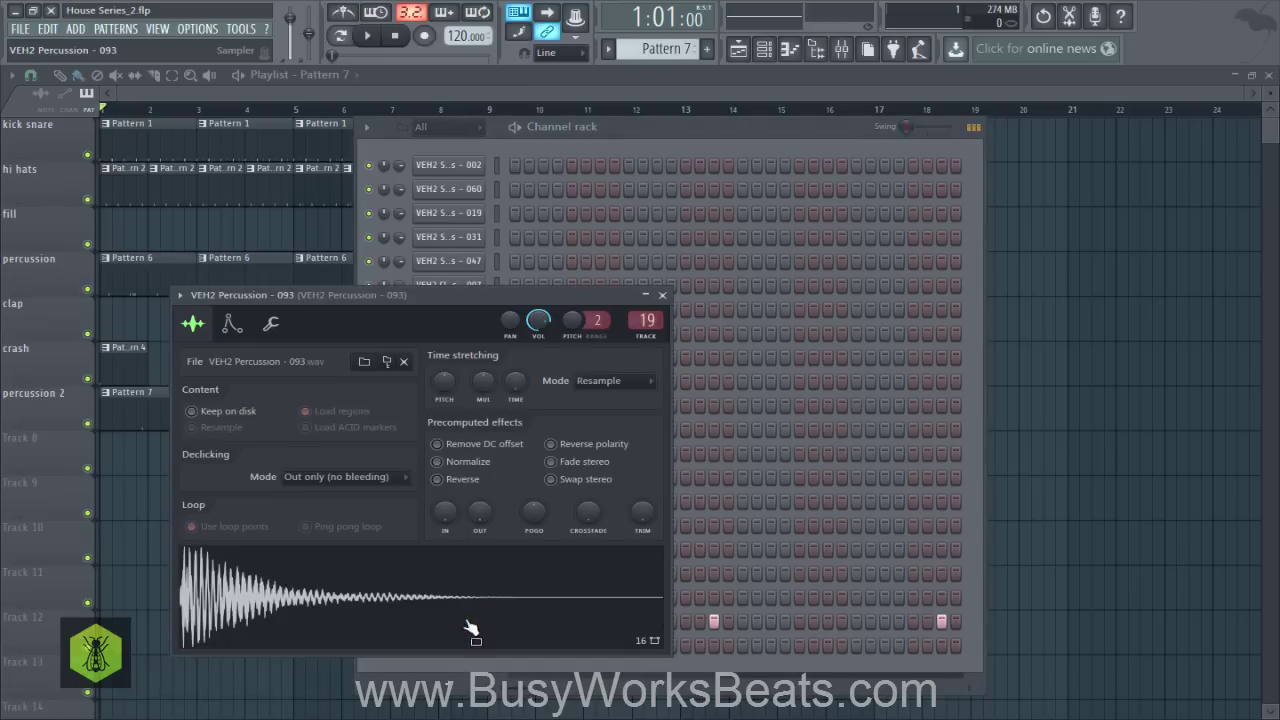
{"action": "left_click", "coordinate": [661, 295]}
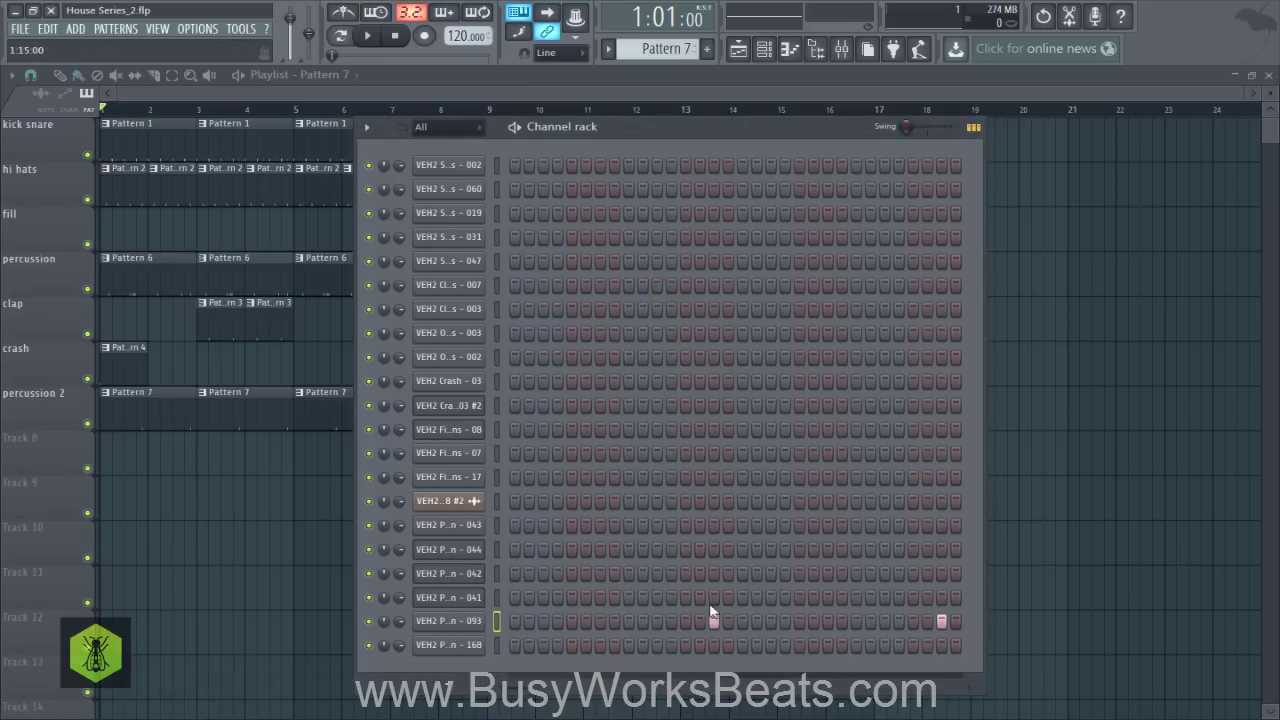
{"action": "left_click", "coordinate": [478, 621]}
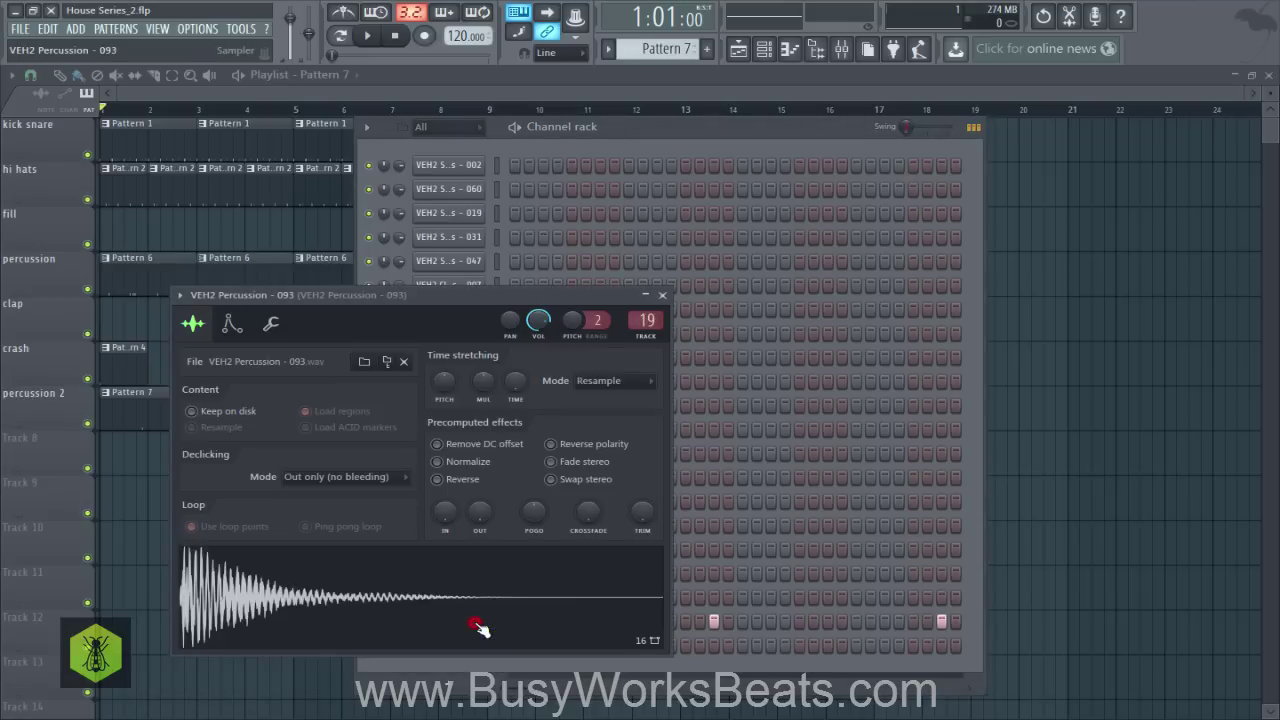
{"action": "left_click", "coordinate": [270, 328]}
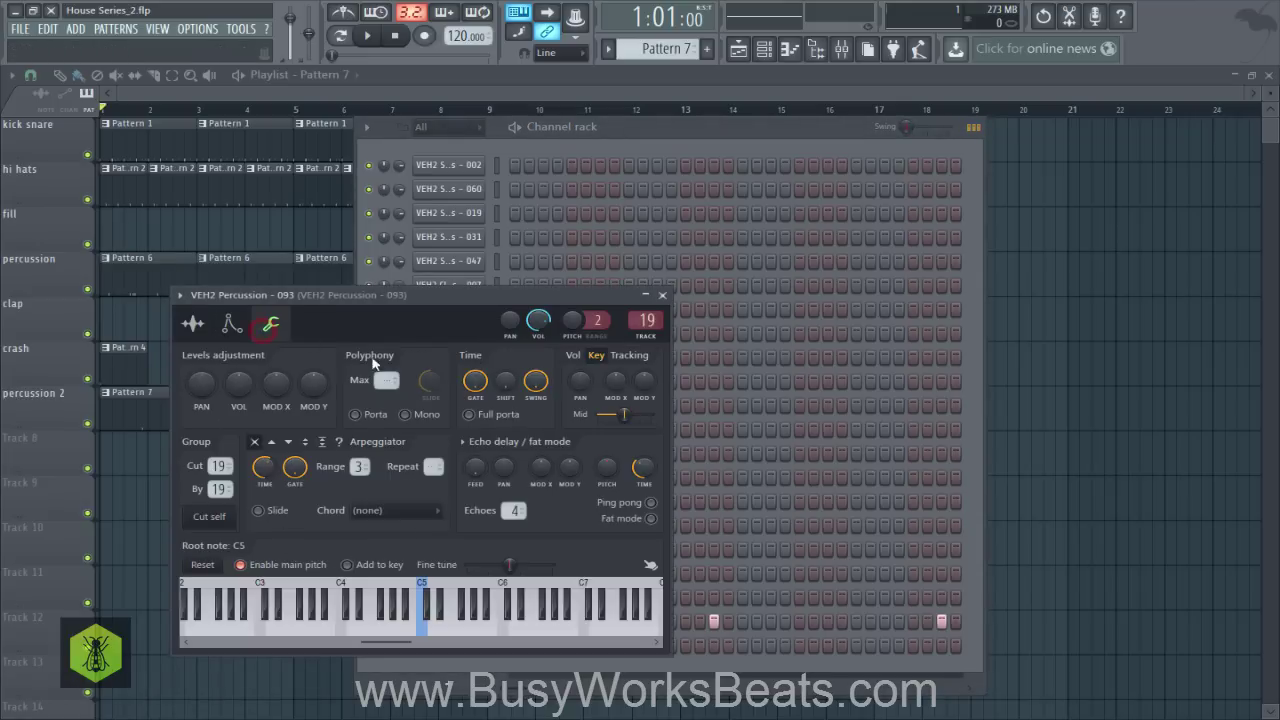
{"action": "left_click", "coordinate": [508, 391]}
{"action": "left_click_drag", "start_coordinate": [508, 391], "coordinate": [508, 389]}
Check the shifted VEH2 Percussion - 093 hit on step 15, play the arrangement and close the channel settings.
{"action": "left_click", "coordinate": [710, 664]}
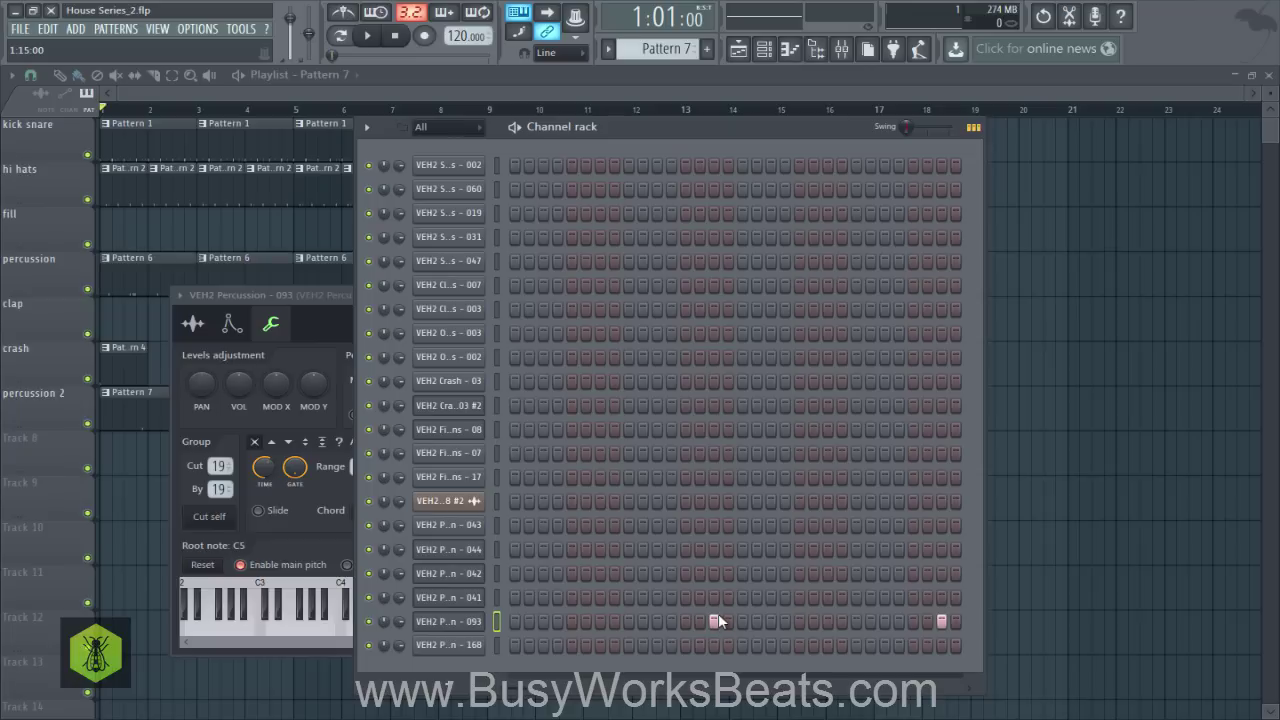
{"action": "left_click", "coordinate": [718, 619]}
{"action": "left_click", "coordinate": [719, 615]}
{"action": "left_click", "coordinate": [310, 303]}
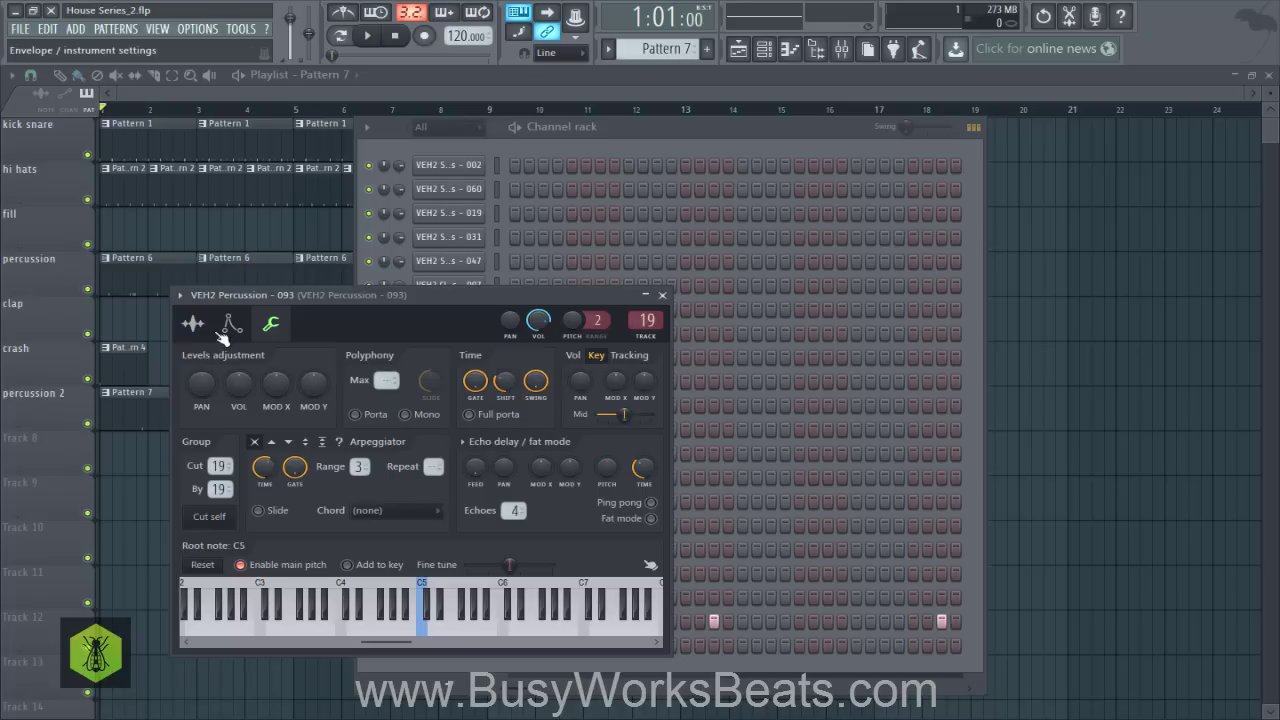
{"action": "key", "text": "space"}
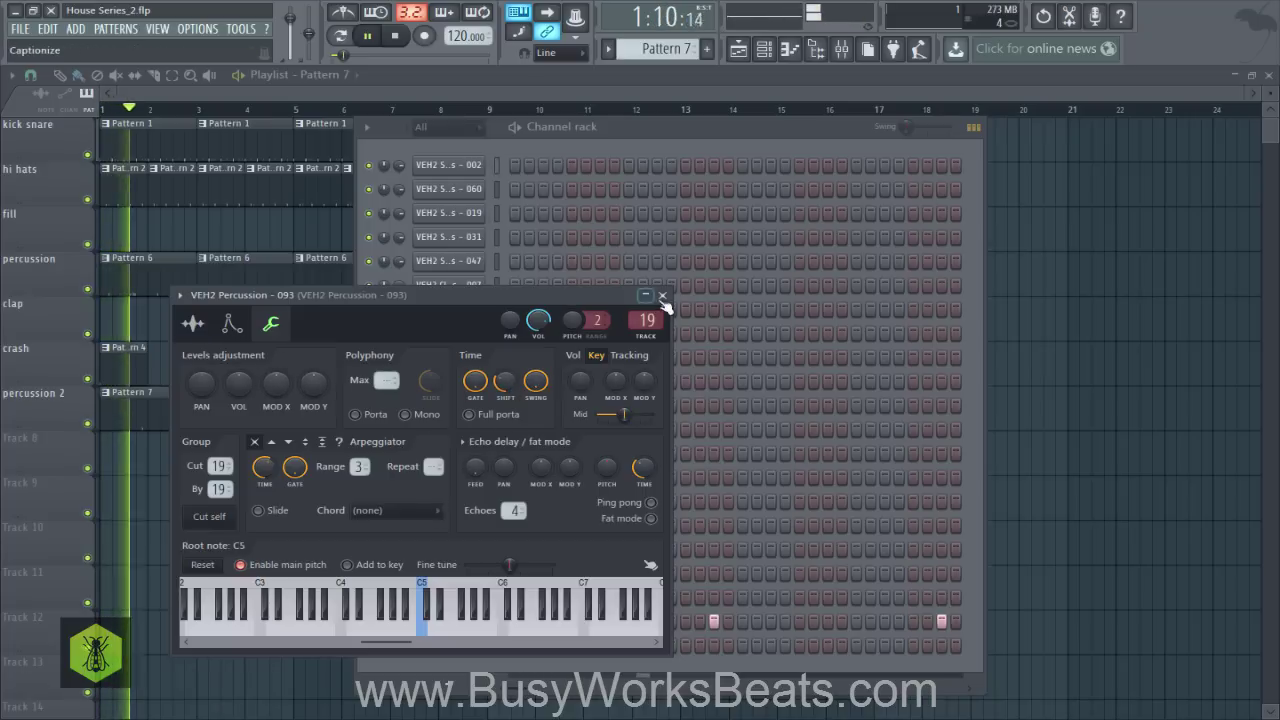
{"action": "key", "text": "space"}
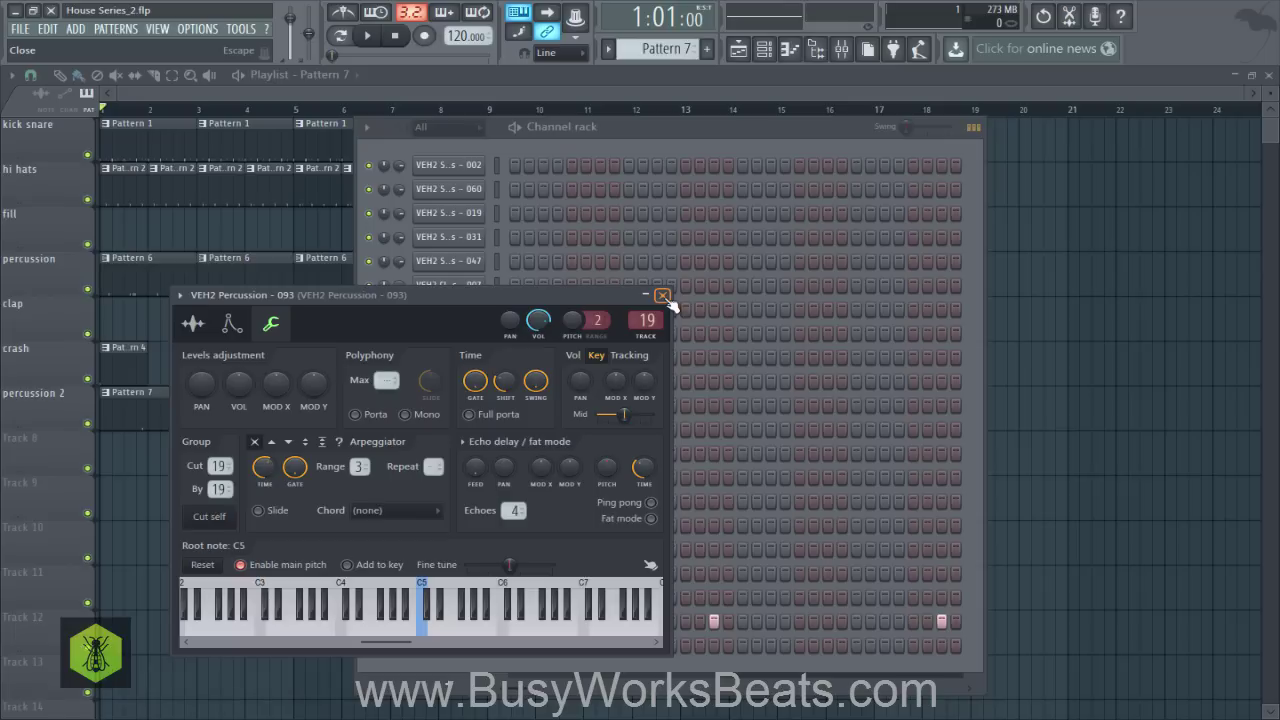
{"action": "left_click", "coordinate": [662, 296]}
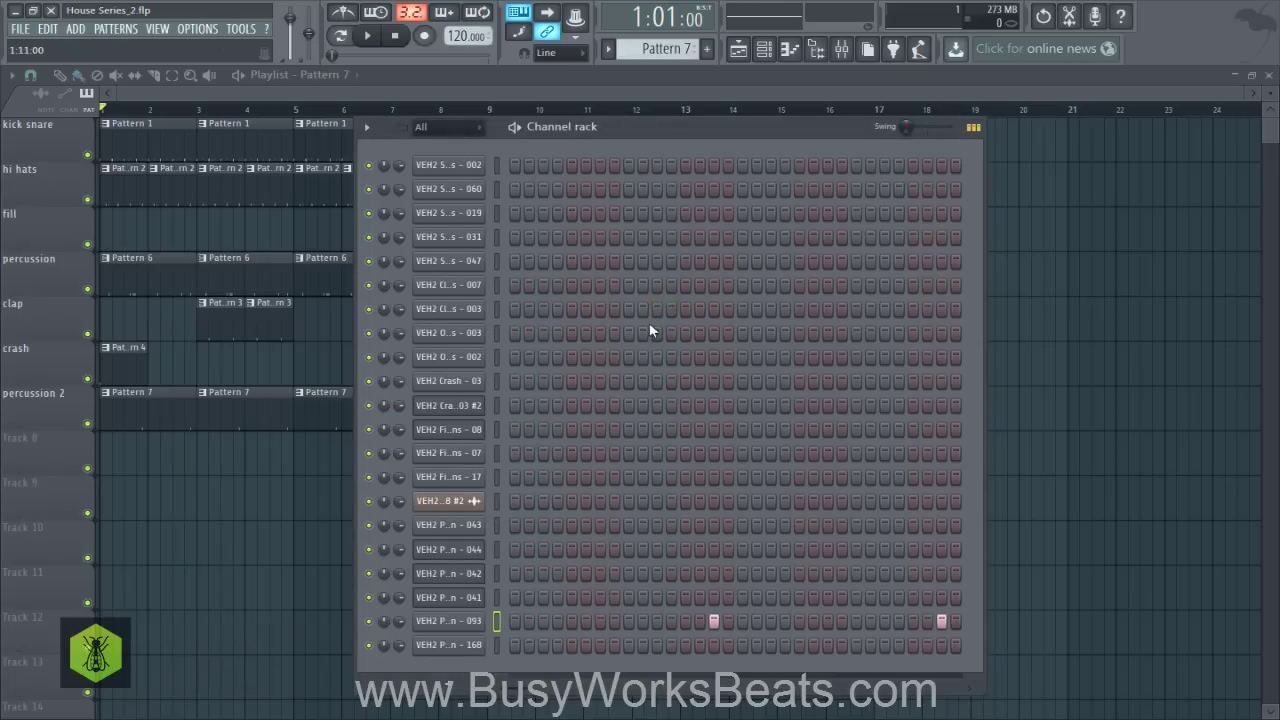
Audition VEH2 Percussion - 041 in the channel rack, then play the arrangement briefly.
{"action": "left_click", "coordinate": [497, 598]}
{"action": "key", "text": "space"}
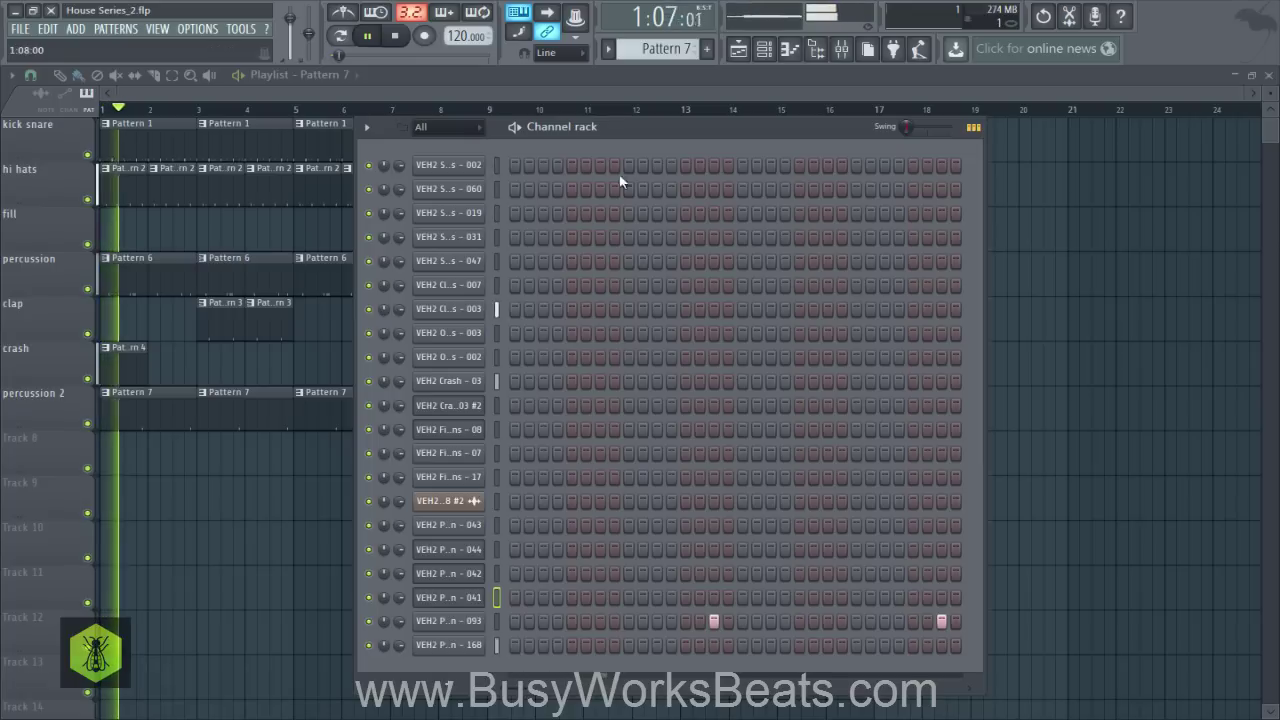
{"action": "key", "text": "space"}
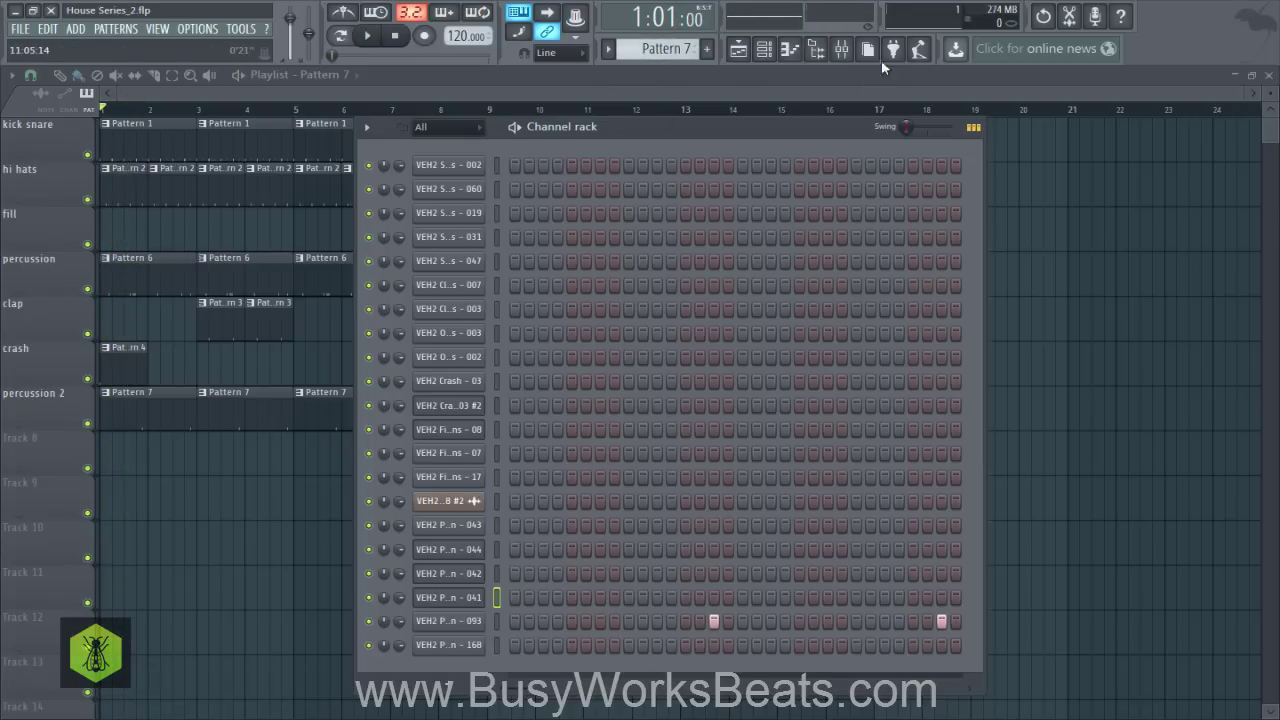
Lower the mixer volume of VEH2 Percussion - 093 and return to the channel rack.
{"action": "left_click", "coordinate": [842, 49]}
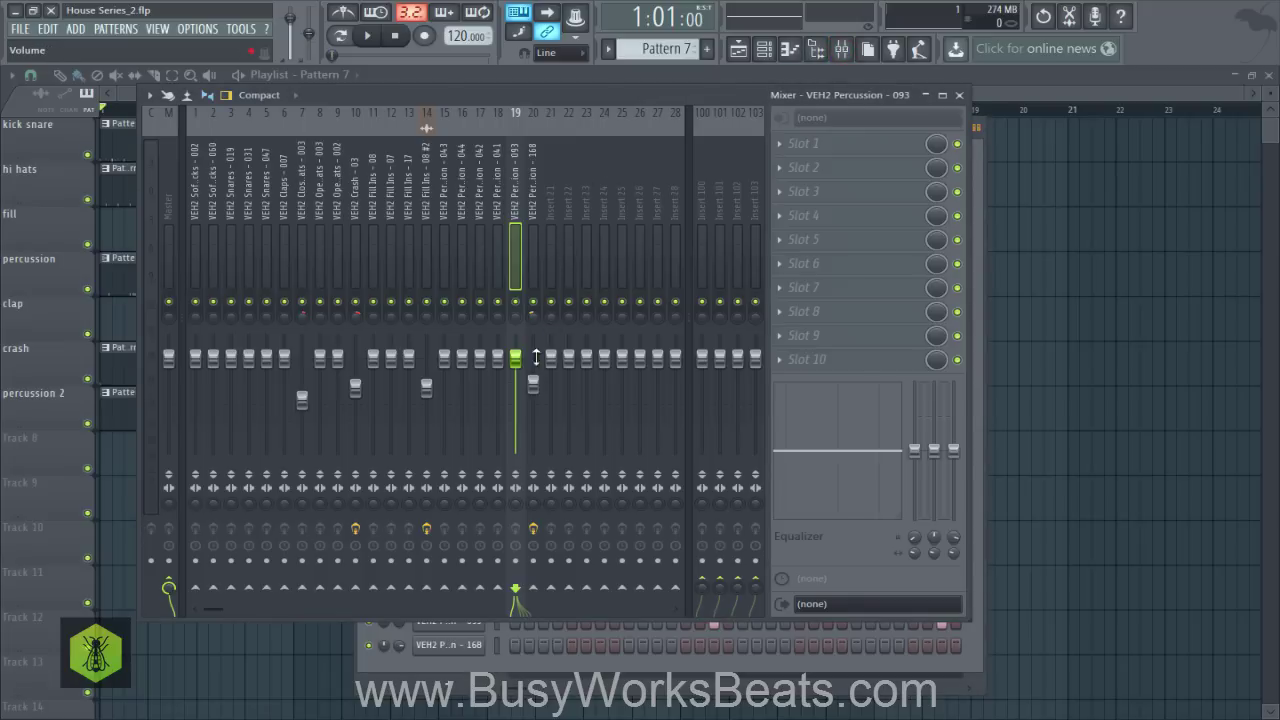
{"action": "key", "text": "space"}
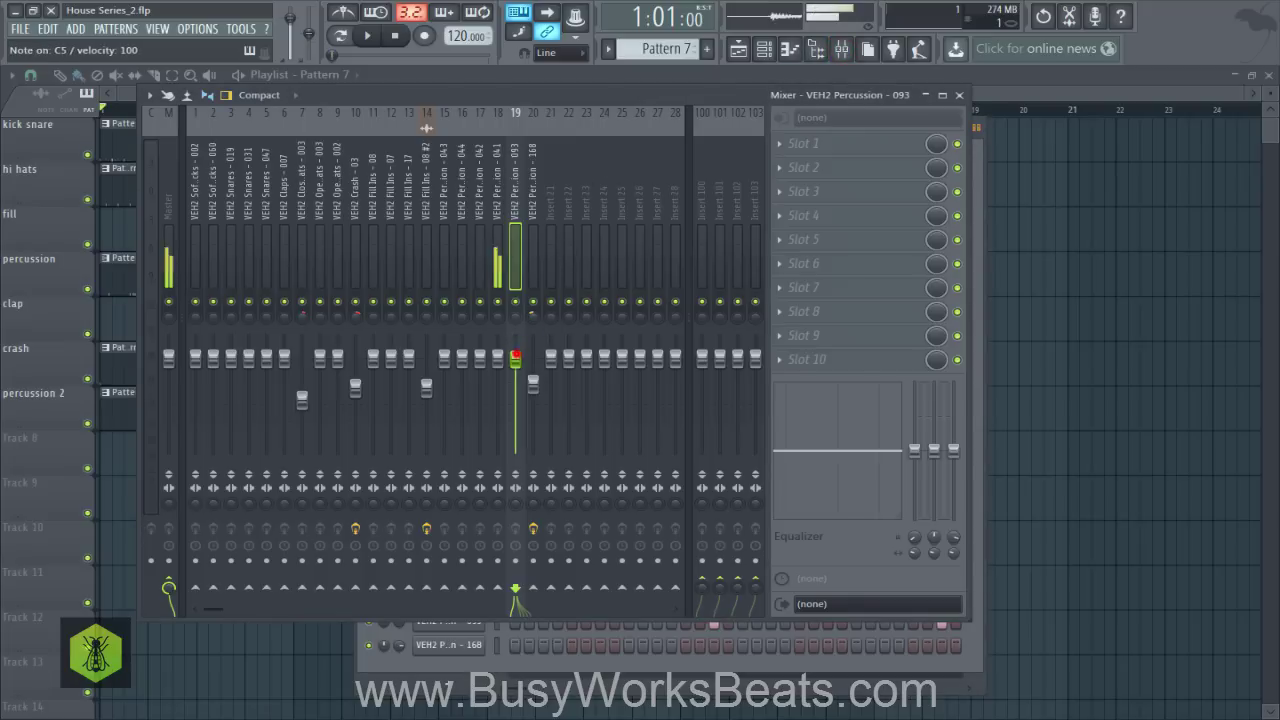
{"action": "left_click_drag", "start_coordinate": [517, 358], "coordinate": [517, 406]}
{"action": "key", "text": "space"}
{"action": "left_click", "coordinate": [540, 659]}
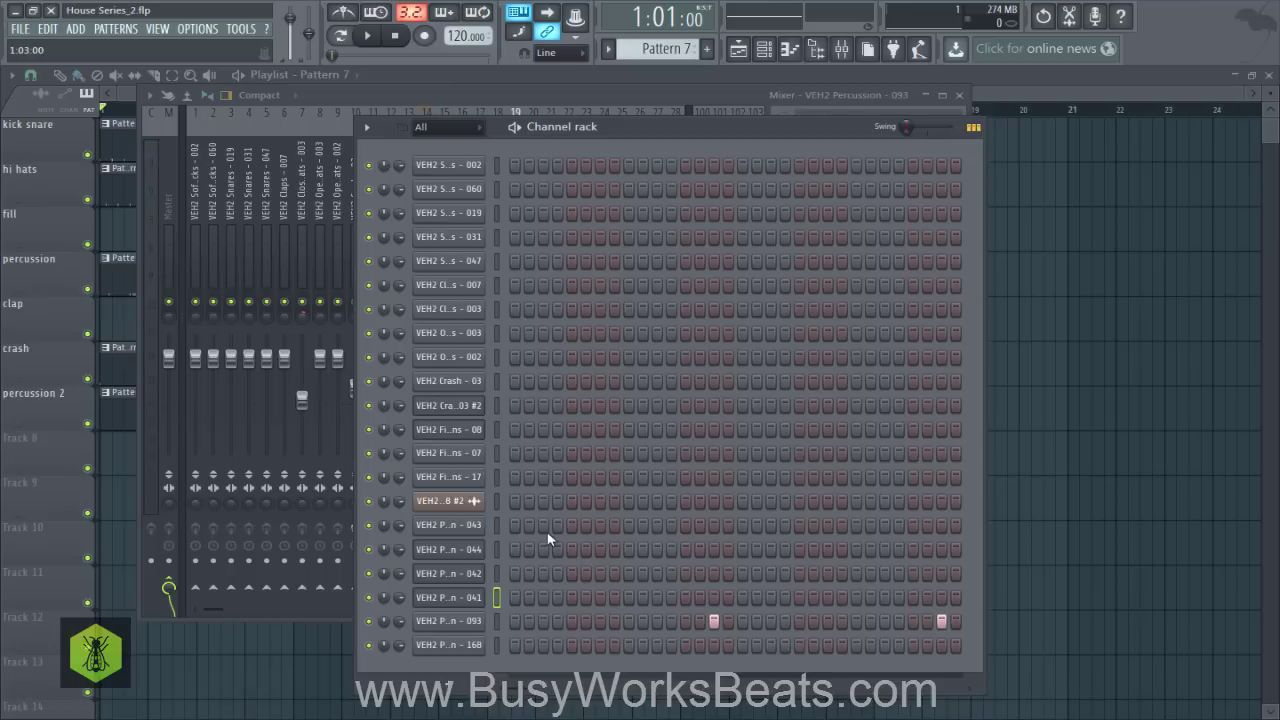
Inspect the kick and snare mixer tracks, including VEH2 Soft Kicks - 060 and VEH2 Snares - 019, and listen to the arrangement.
{"action": "left_click", "coordinate": [358, 100]}
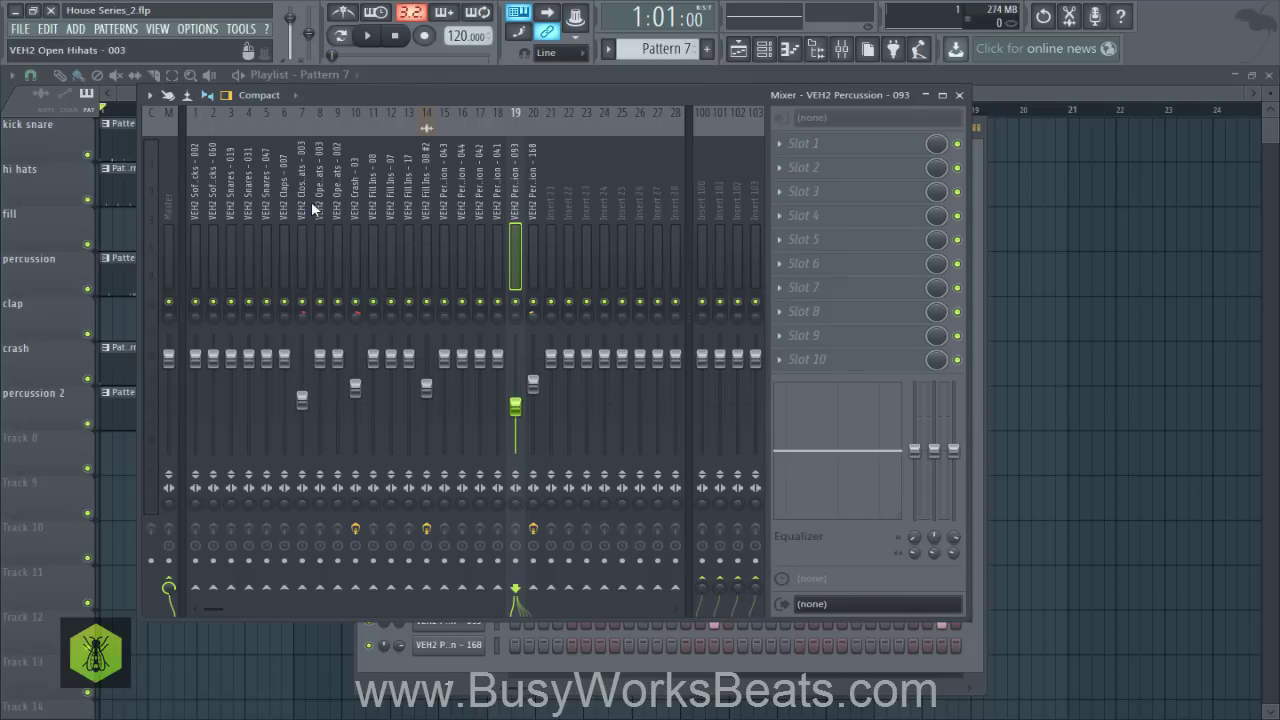
{"action": "left_click", "coordinate": [195, 215]}
{"action": "left_click", "coordinate": [231, 210]}
{"action": "left_click", "coordinate": [214, 216]}
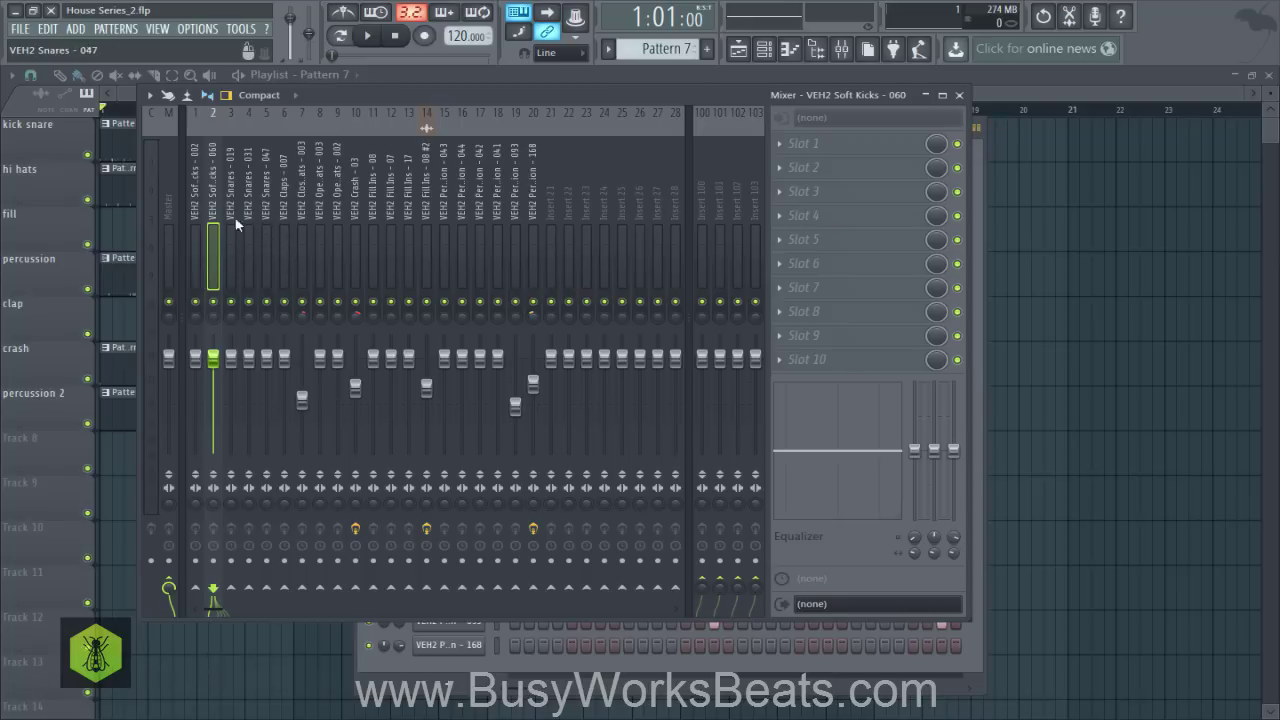
{"action": "key", "text": "space"}
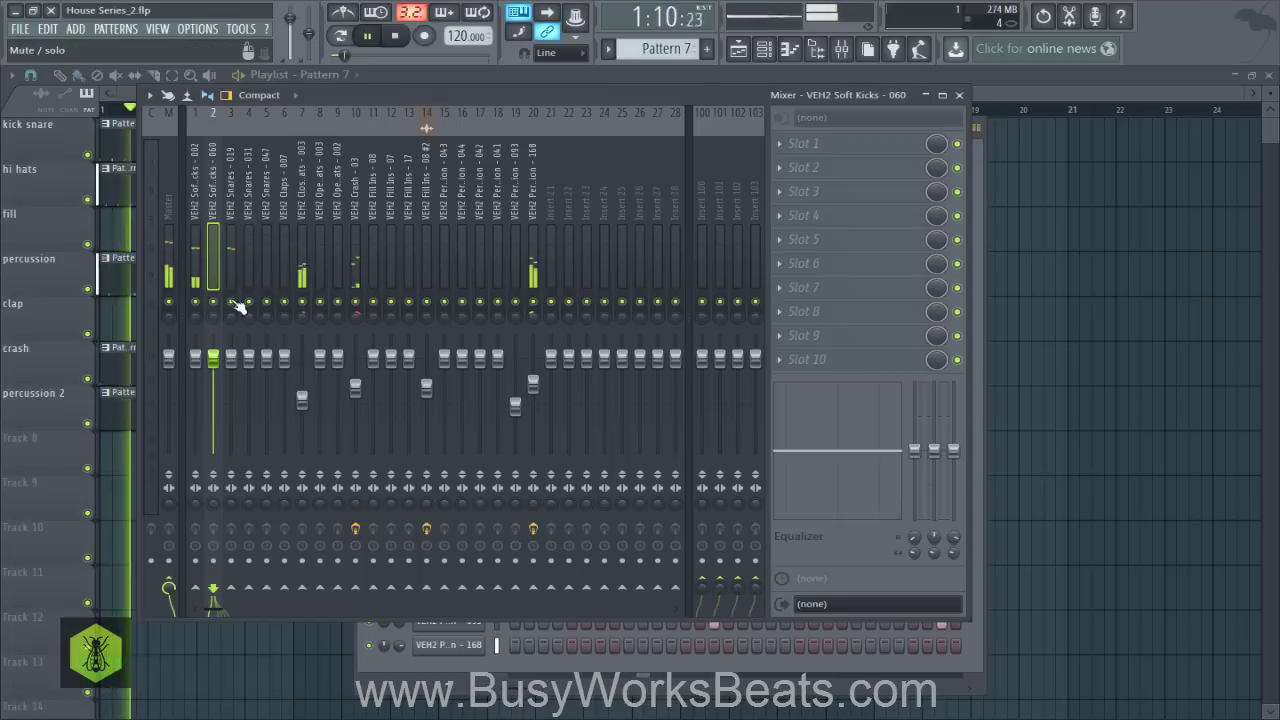
{"action": "key", "text": "space"}
{"action": "left_click", "coordinate": [237, 212]}
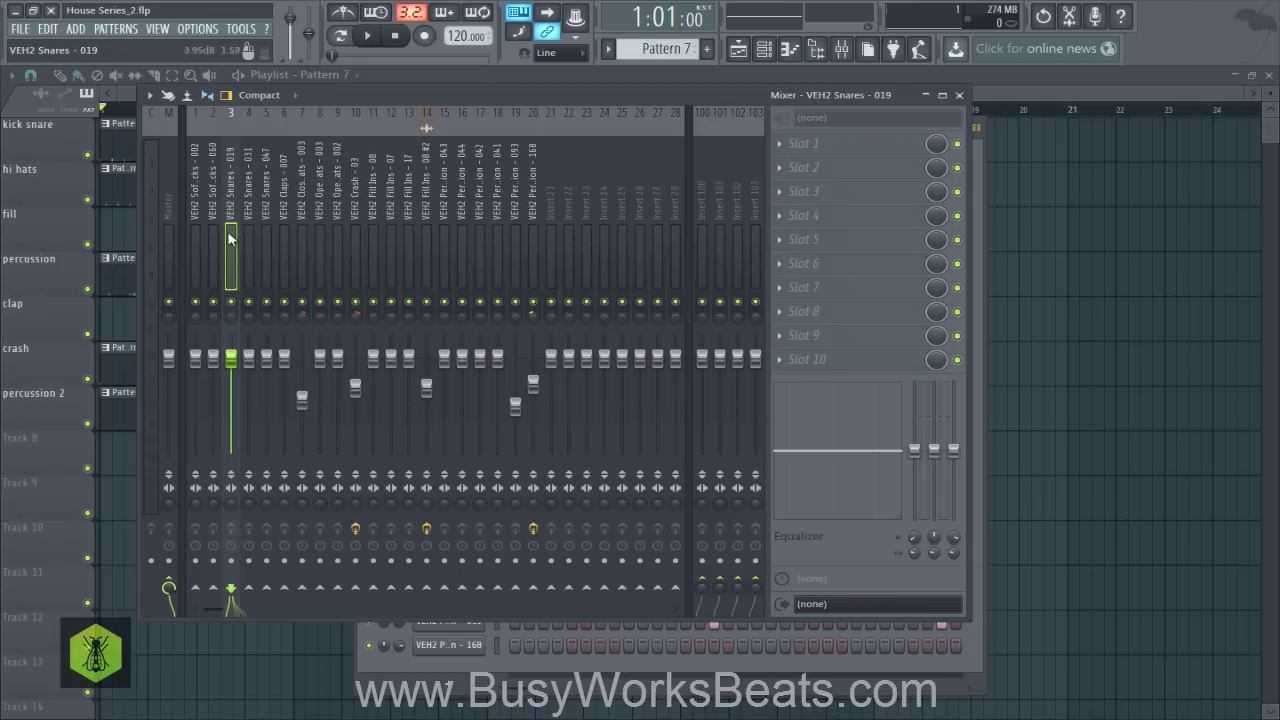
Lower the mixer volume of VEH2 Percussion - 168 to about 63% during playback and return to the channel rack.
{"action": "key", "text": "space"}
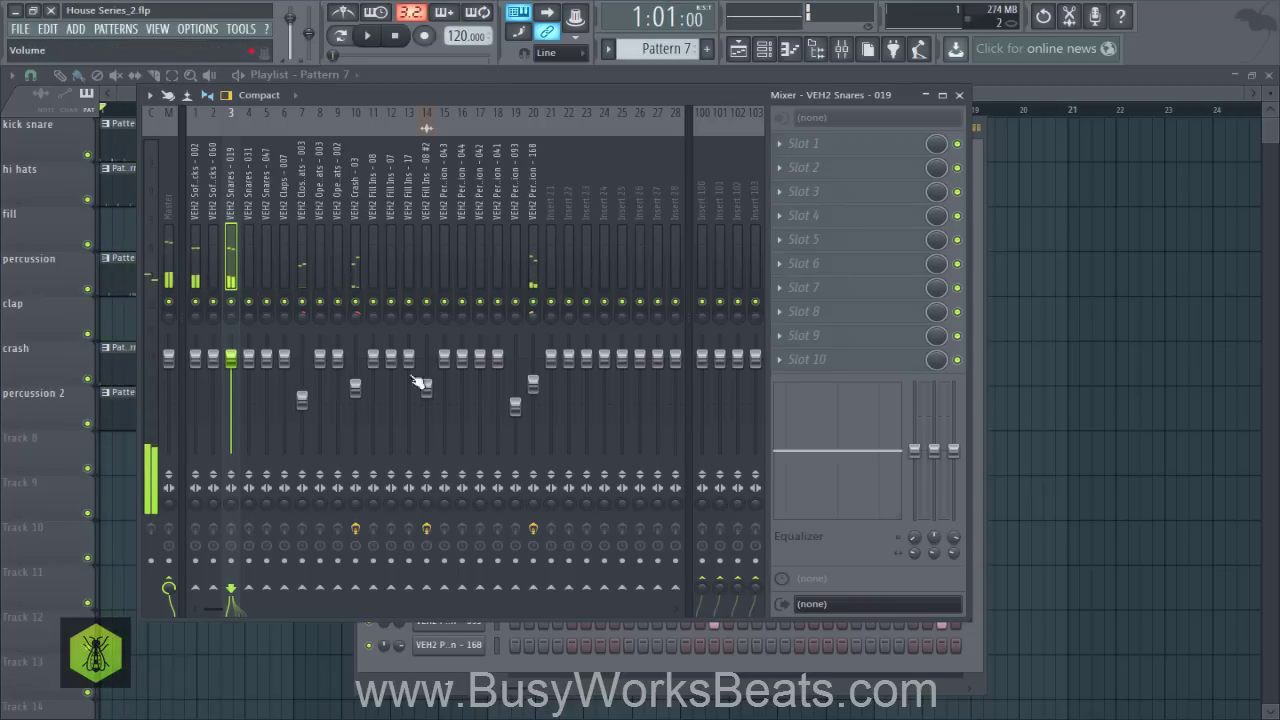
{"action": "left_click_drag", "start_coordinate": [533, 383], "coordinate": [533, 392]}
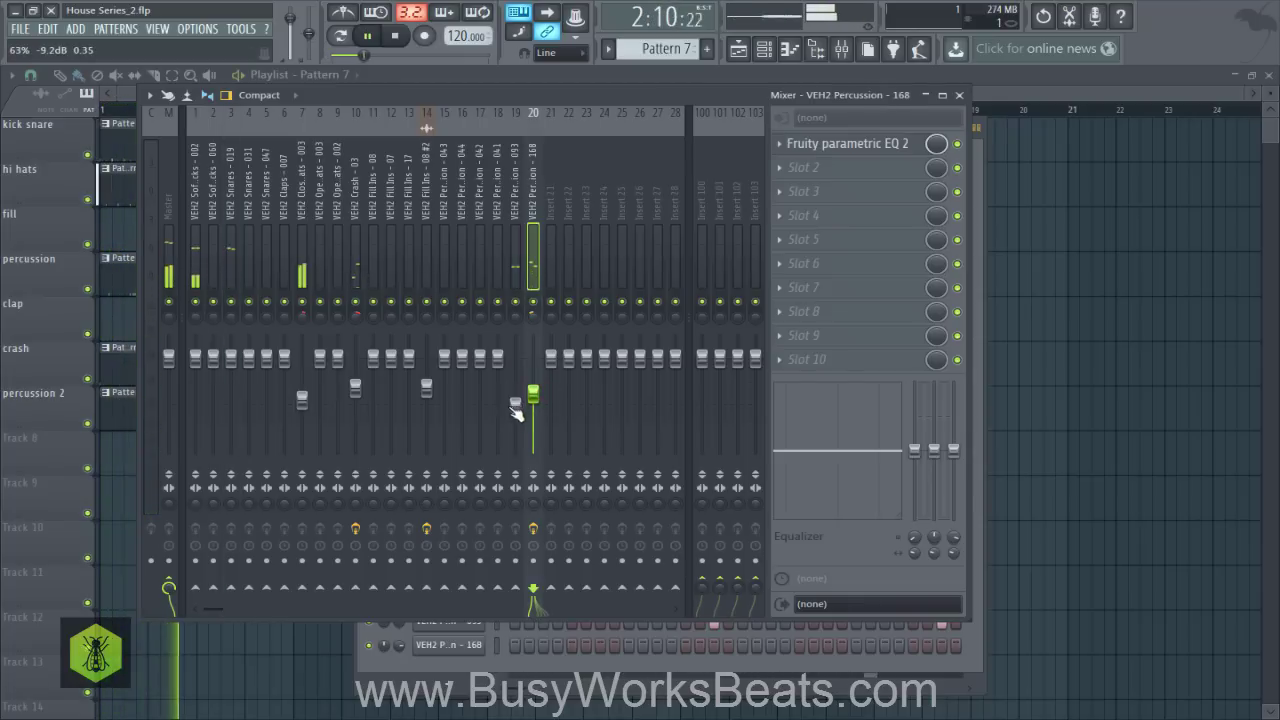
{"action": "left_click", "coordinate": [519, 668]}
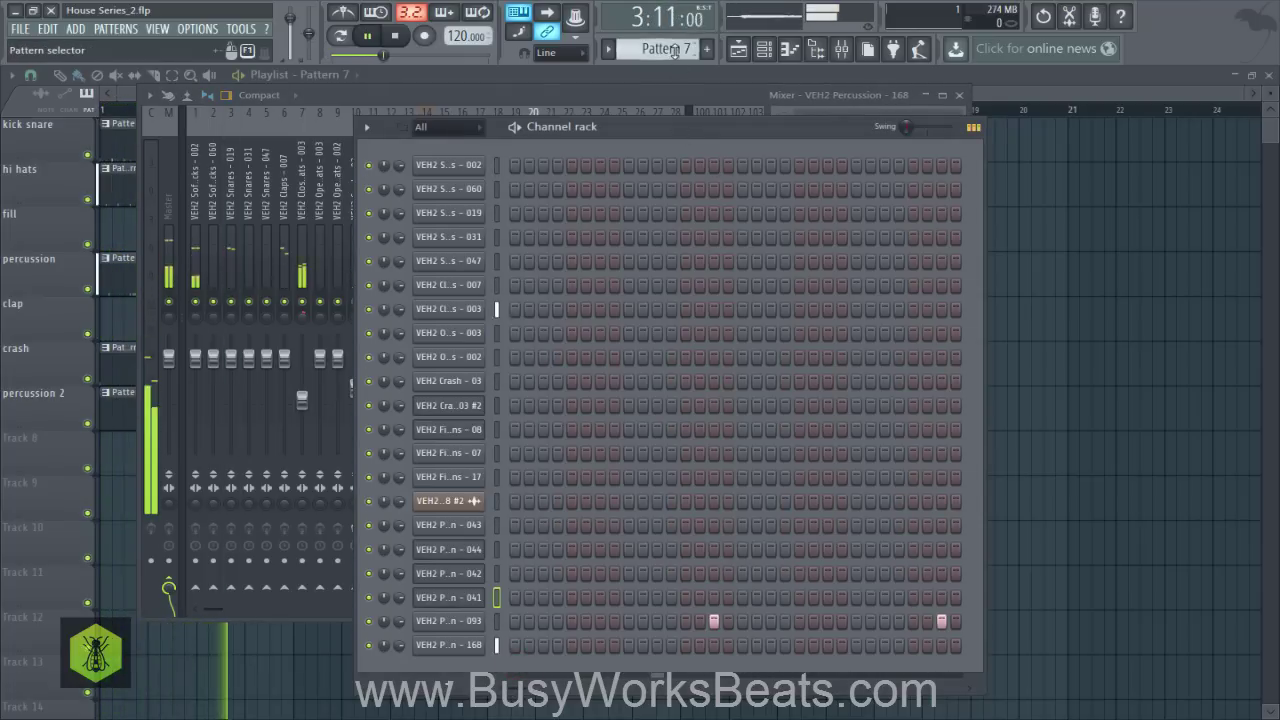
{"action": "key", "text": "space"}
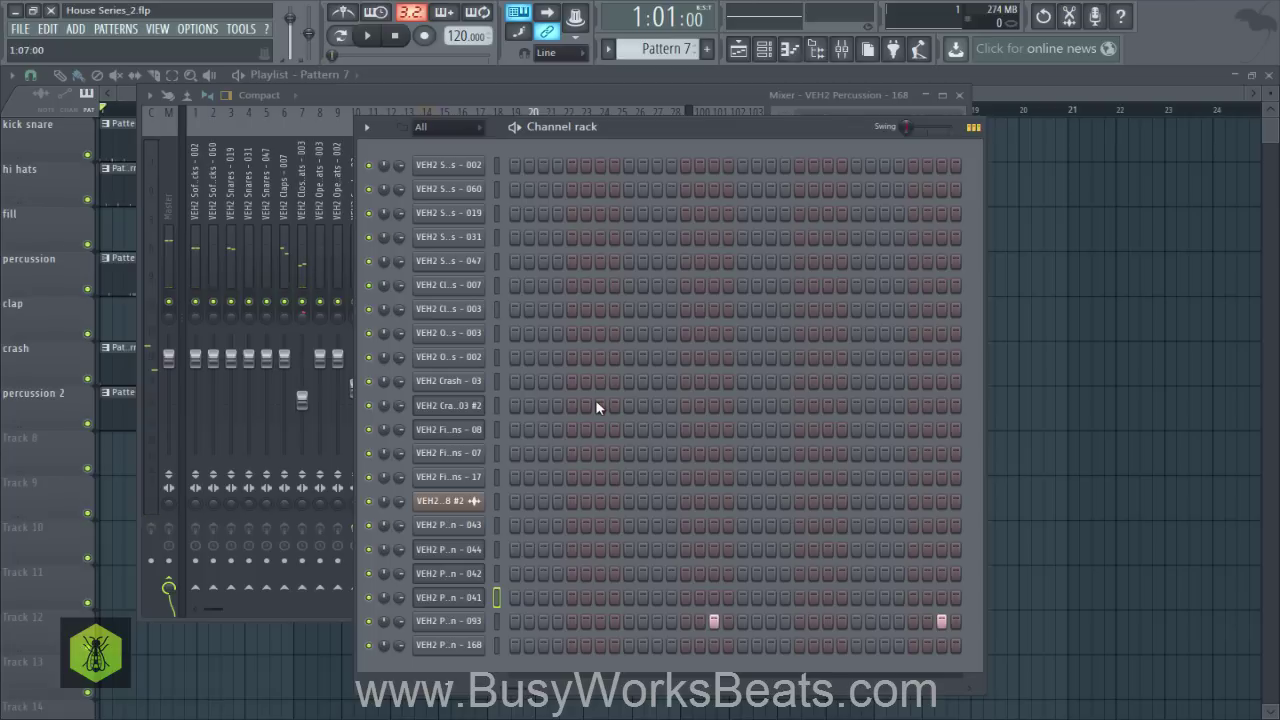
Audition VEH2 Percussion - 043, 044, 042 and 041, and check the 041 channel settings.
{"action": "left_click", "coordinate": [497, 530]}
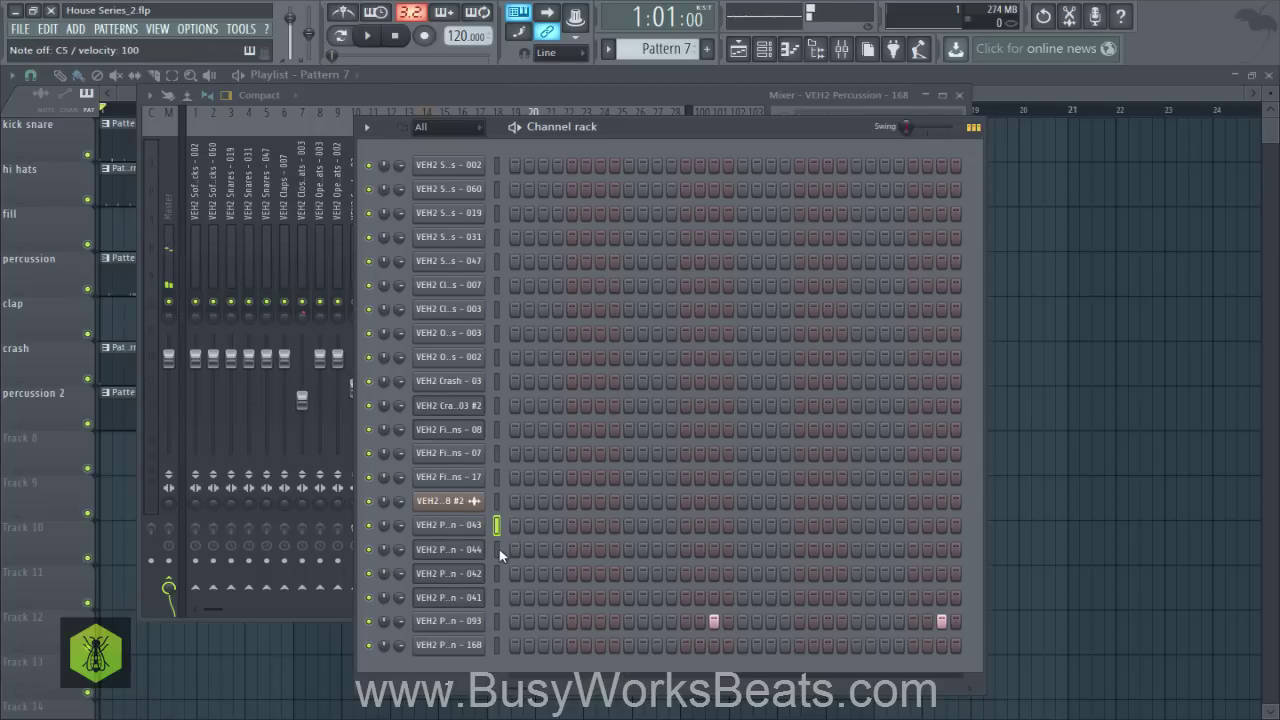
{"action": "left_click", "coordinate": [497, 549]}
{"action": "left_click", "coordinate": [497, 573]}
{"action": "left_click", "coordinate": [497, 597]}
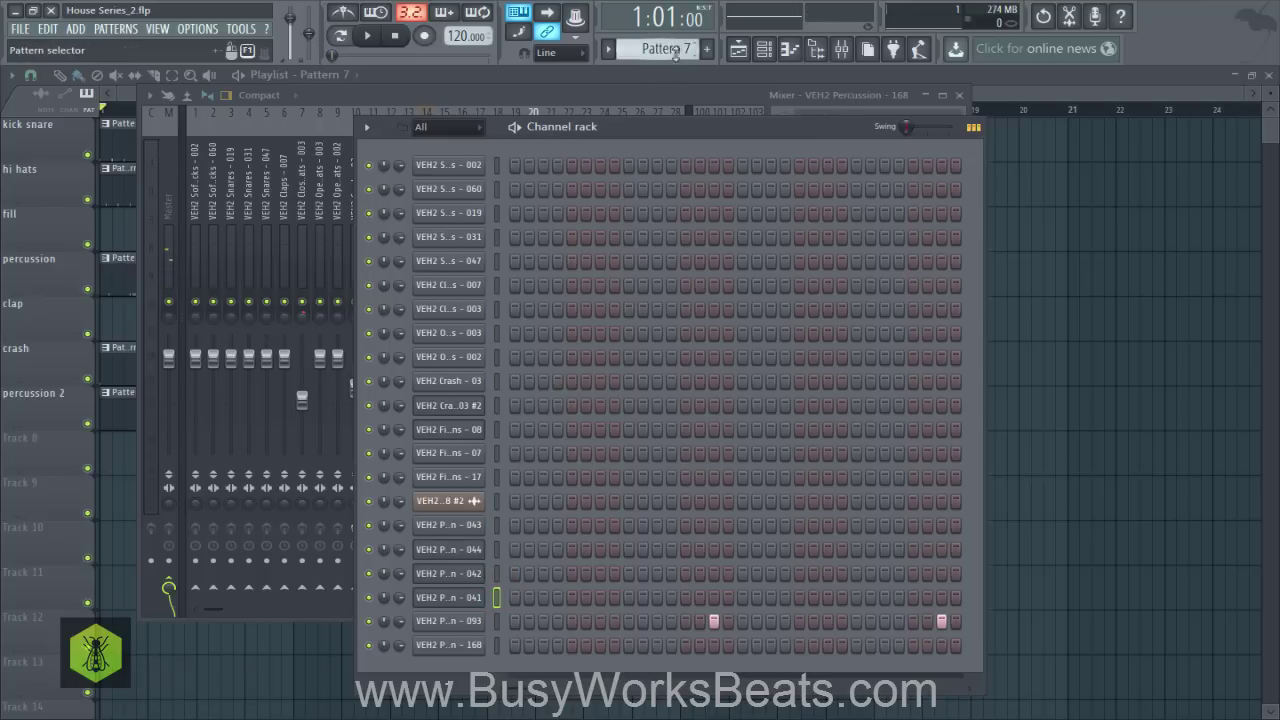
{"action": "left_click", "coordinate": [449, 597]}
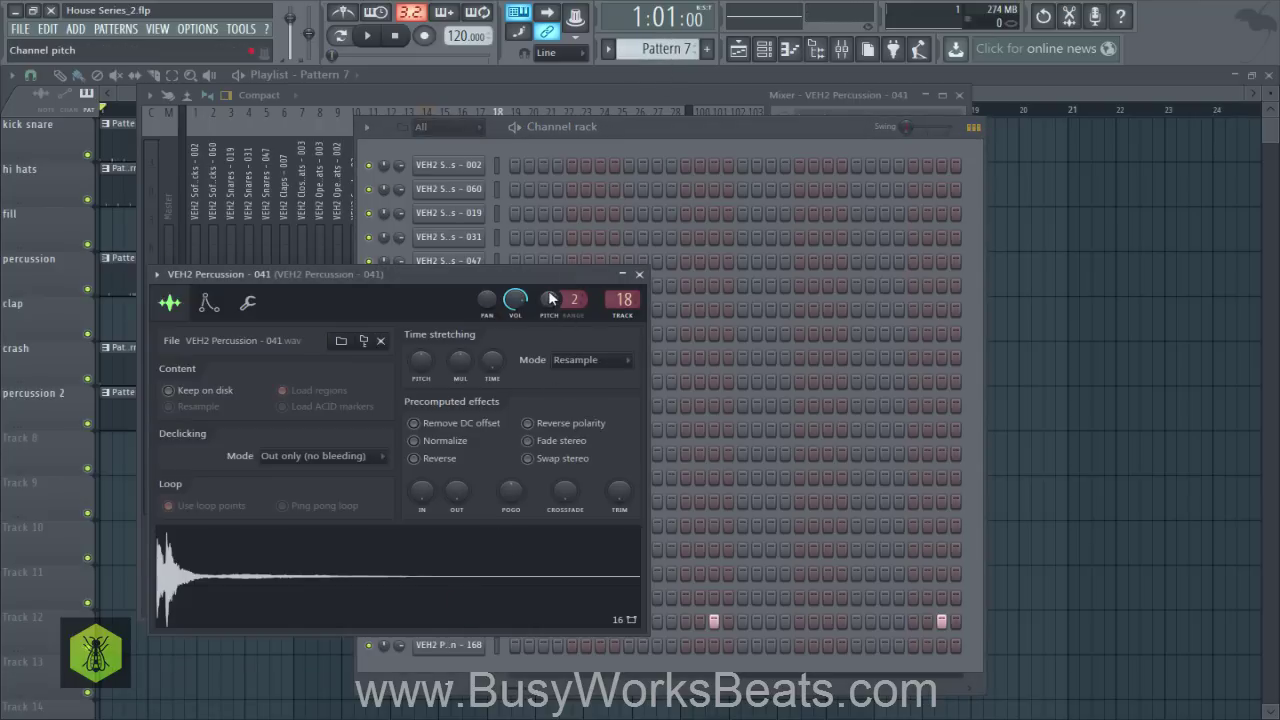
{"action": "left_click", "coordinate": [639, 274]}
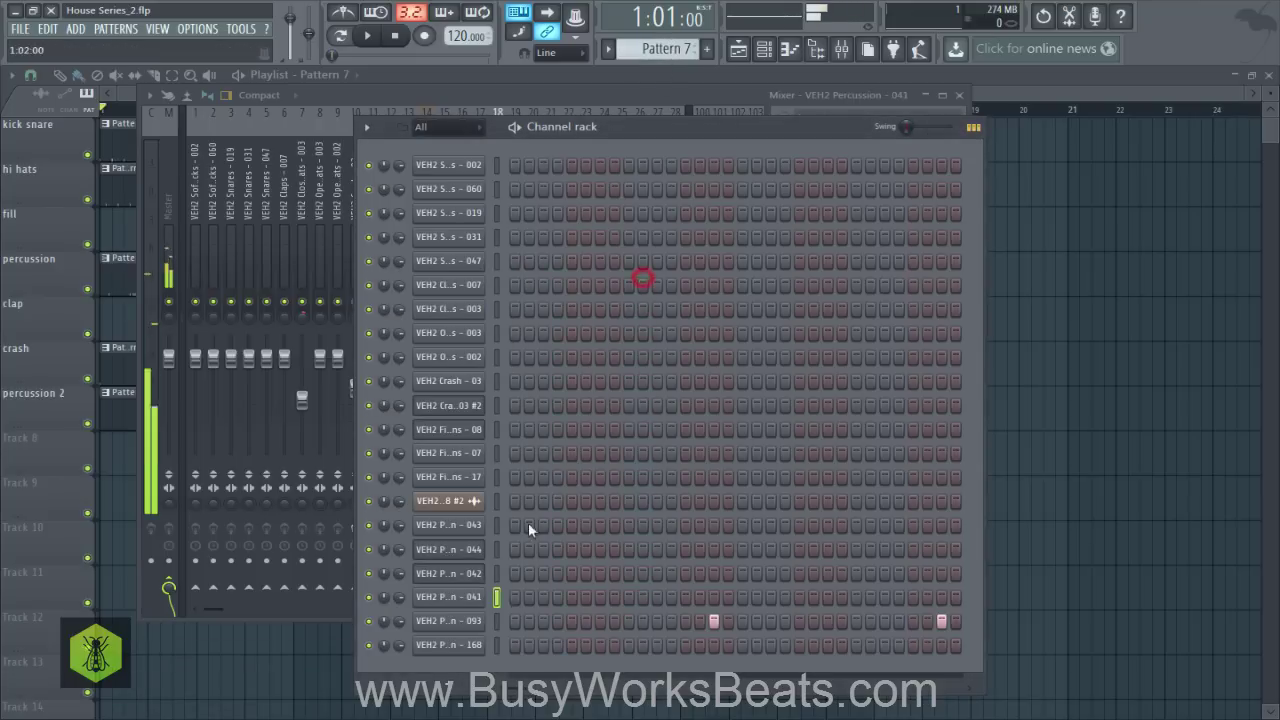
Audition VEH2 Percussion - 042, lower the mixer volumes of percussion tracks 042, 044 and 043, and return to the channel rack.
{"action": "left_click", "coordinate": [496, 573]}
{"action": "left_click", "coordinate": [637, 91]}
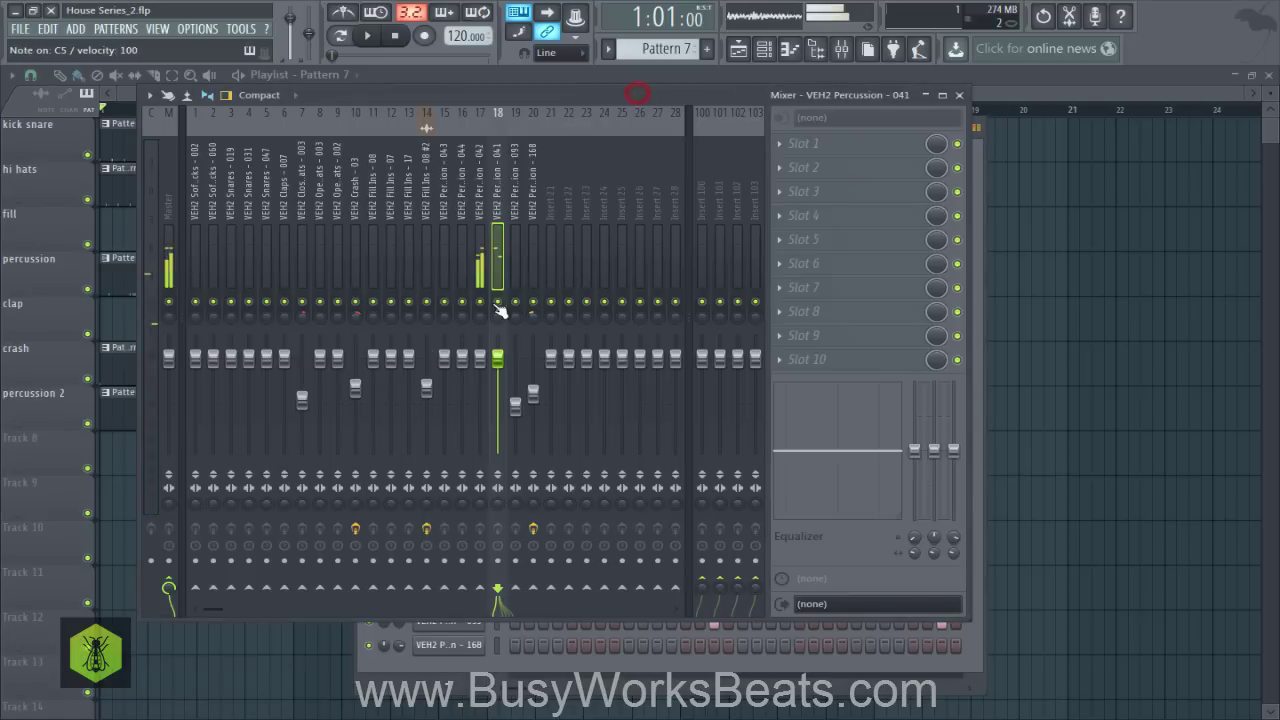
{"action": "left_click_drag", "start_coordinate": [480, 357], "coordinate": [444, 397]}
{"action": "left_click", "coordinate": [462, 403]}
{"action": "key", "text": "space"}
{"action": "left_click", "coordinate": [527, 666]}
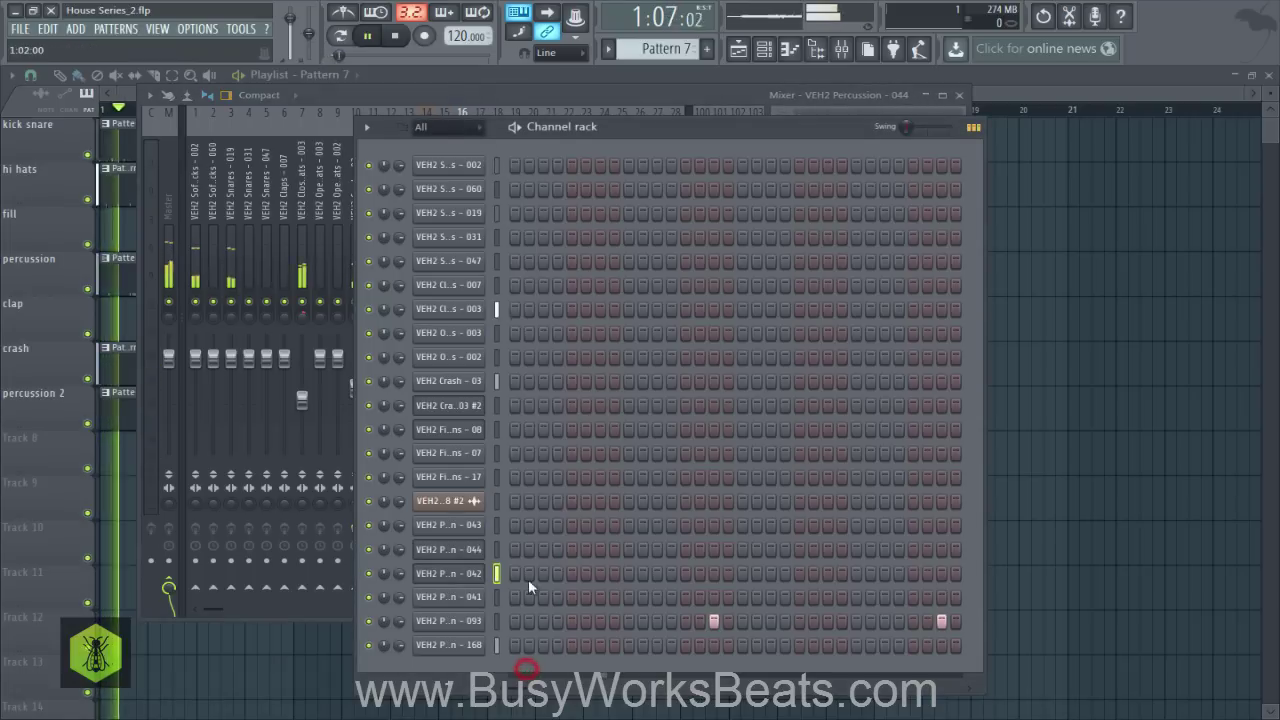
Program VEH2 Percussion - 042 on step 7 and VEH2 Percussion - 041 on step 23 of Pattern 7 during playback.
{"action": "key", "text": "space"}
{"action": "key", "text": "space"}
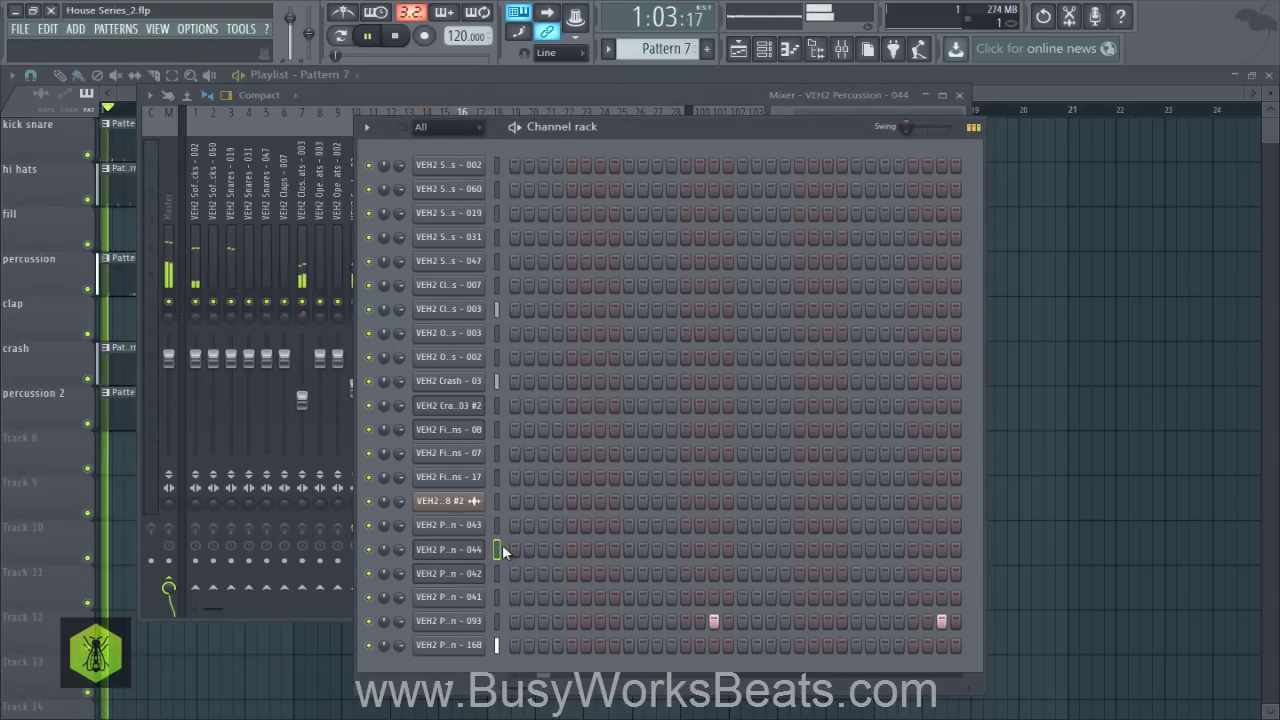
{"action": "left_click", "coordinate": [599, 573]}
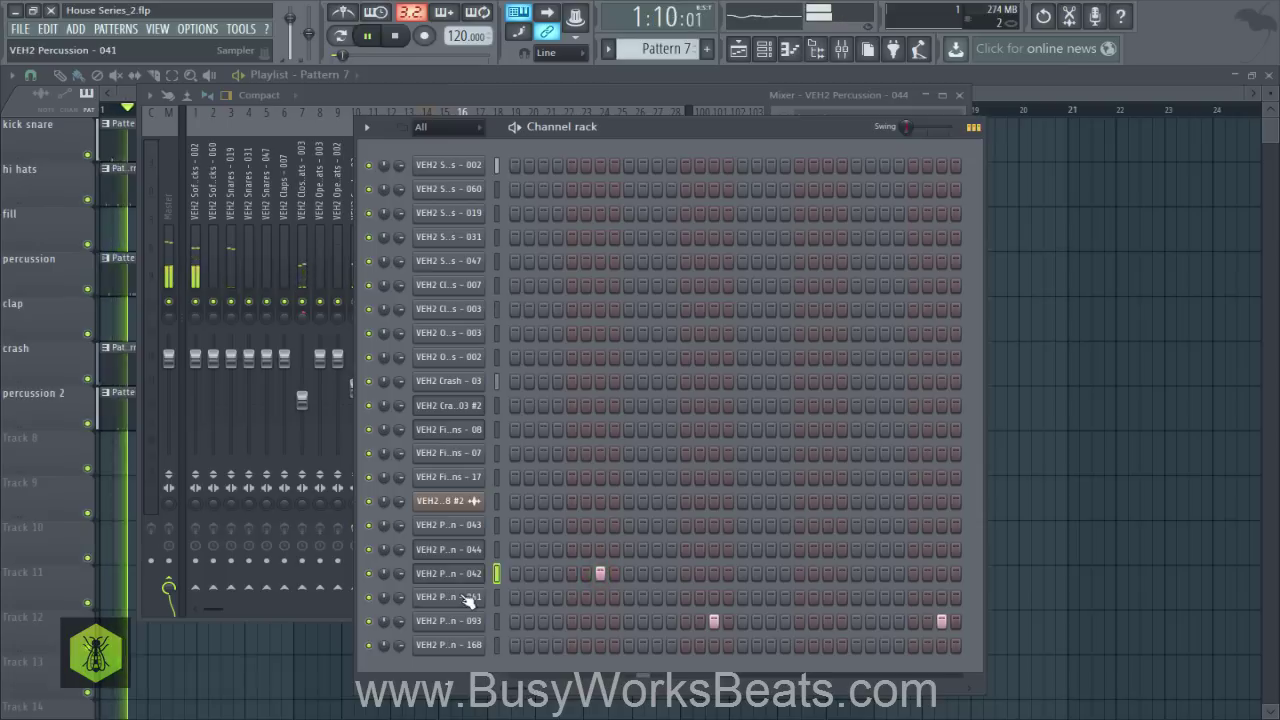
{"action": "left_click", "coordinate": [499, 595]}
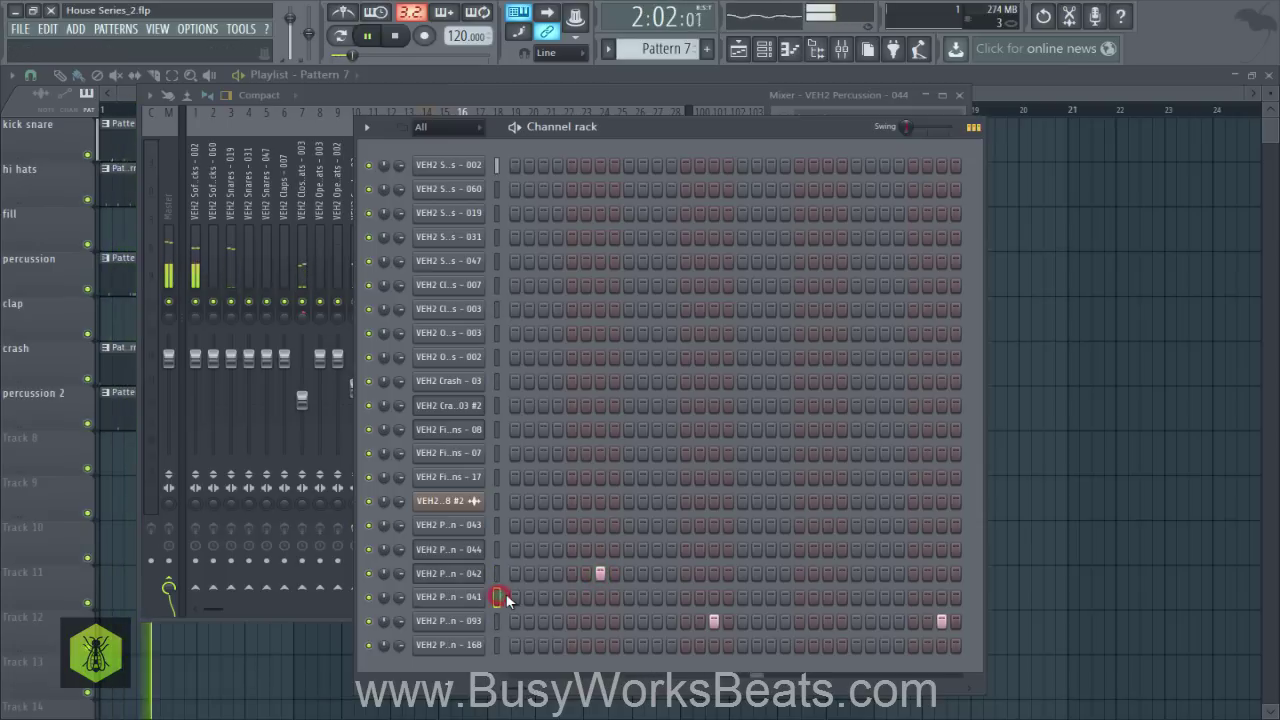
{"action": "left_click", "coordinate": [829, 598]}
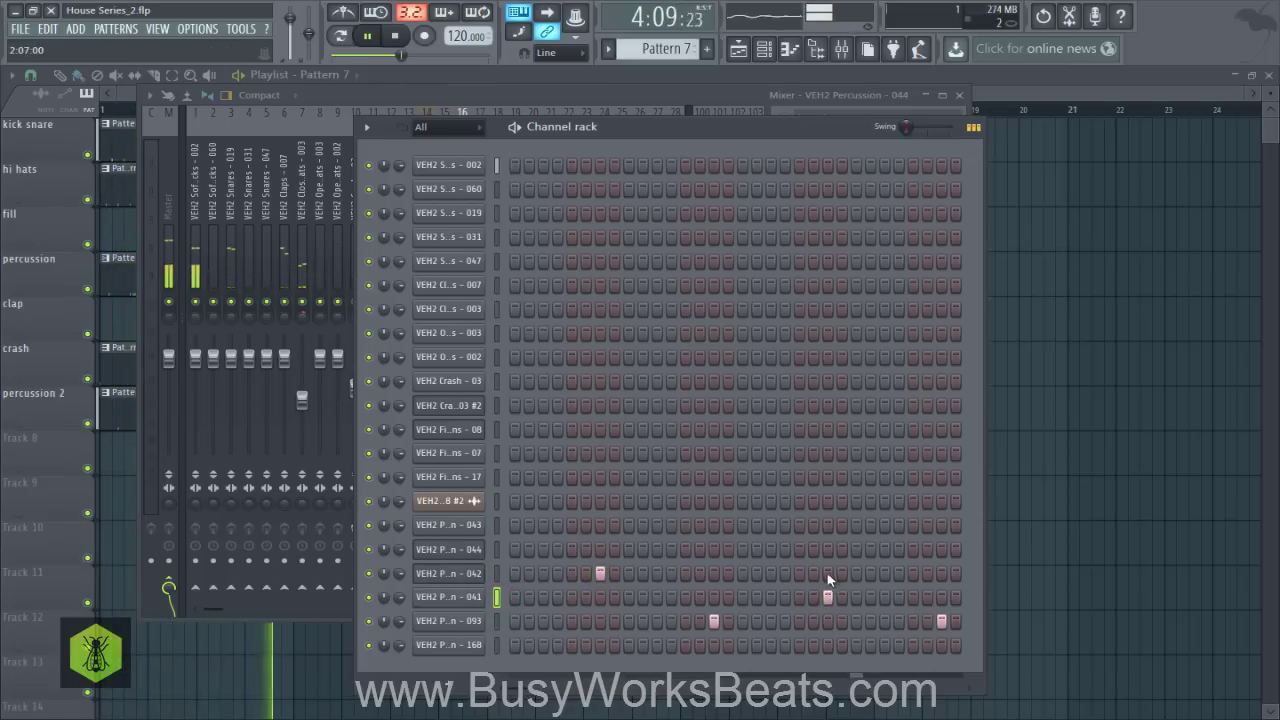
{"action": "key", "text": "space"}
Audition the next two percussion sounds and program VEH2 Percussion - 044 on step 15 and VEH2 Percussion - 043 on step 16.
{"action": "left_click", "coordinate": [499, 549]}
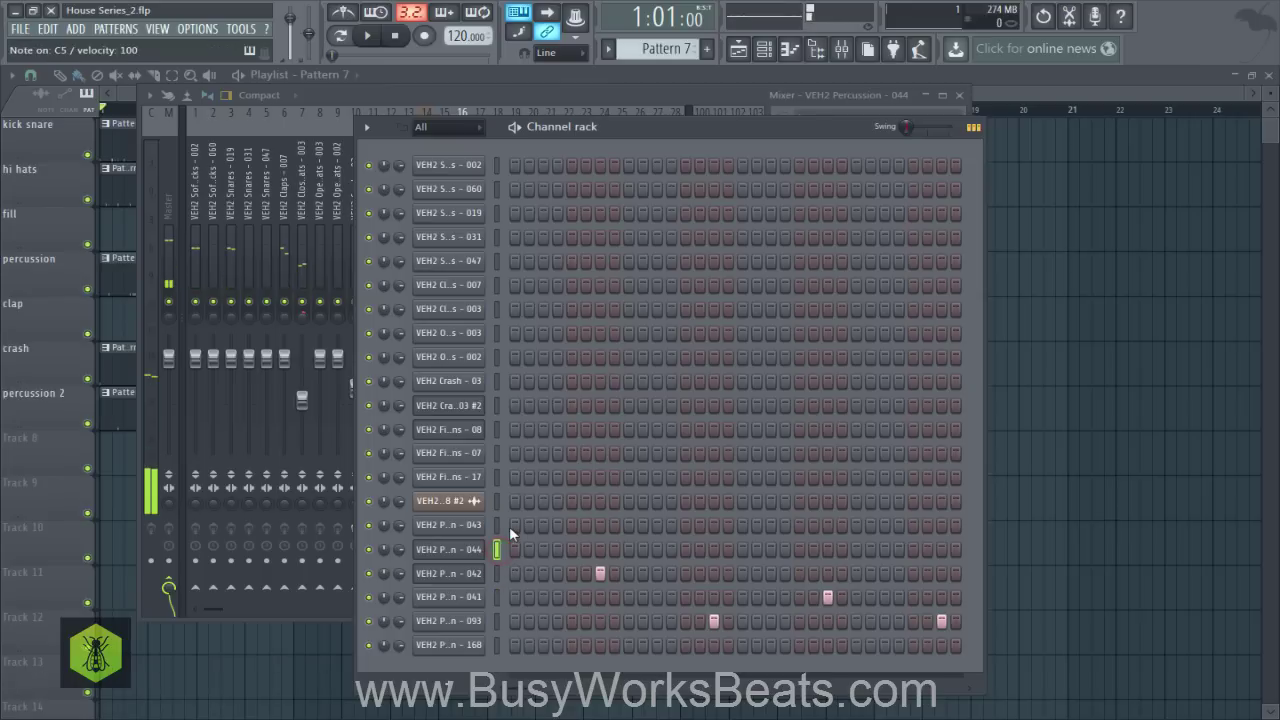
{"action": "left_click", "coordinate": [493, 522]}
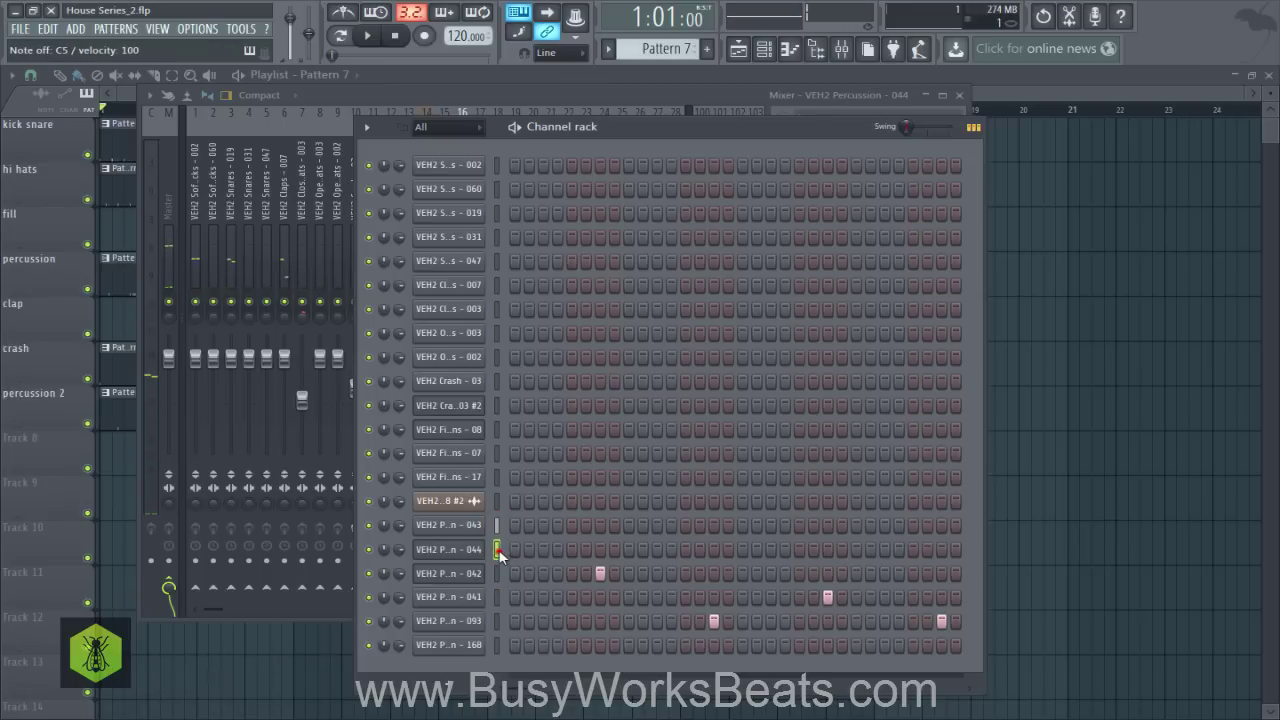
{"action": "left_click", "coordinate": [497, 549]}
{"action": "key", "text": "space"}
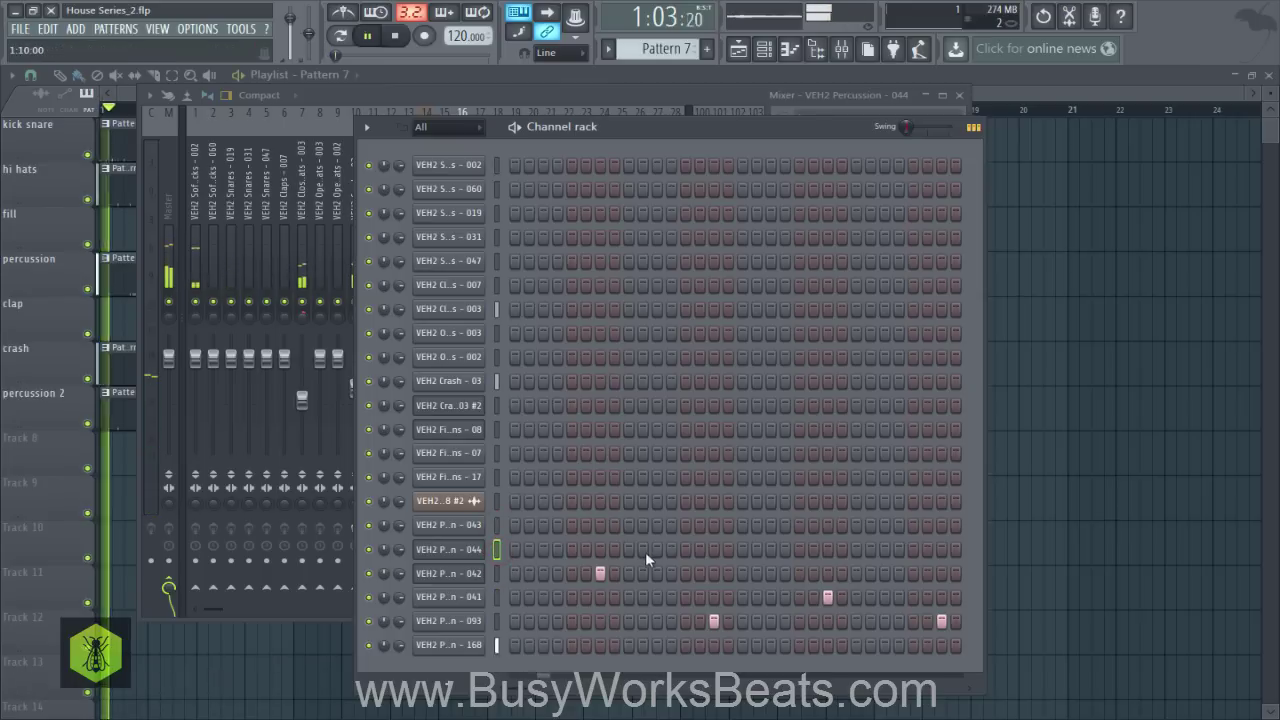
{"action": "key", "text": "space"}
{"action": "left_click", "coordinate": [714, 548]}
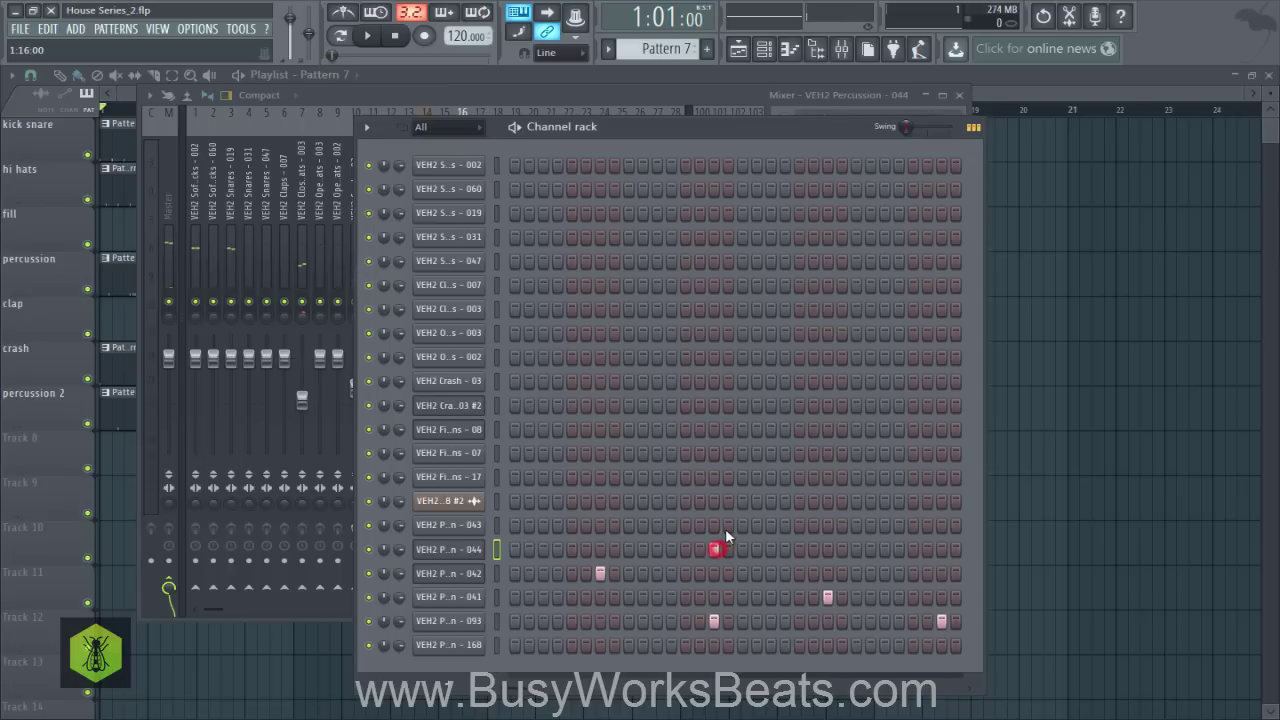
{"action": "left_click", "coordinate": [727, 525]}
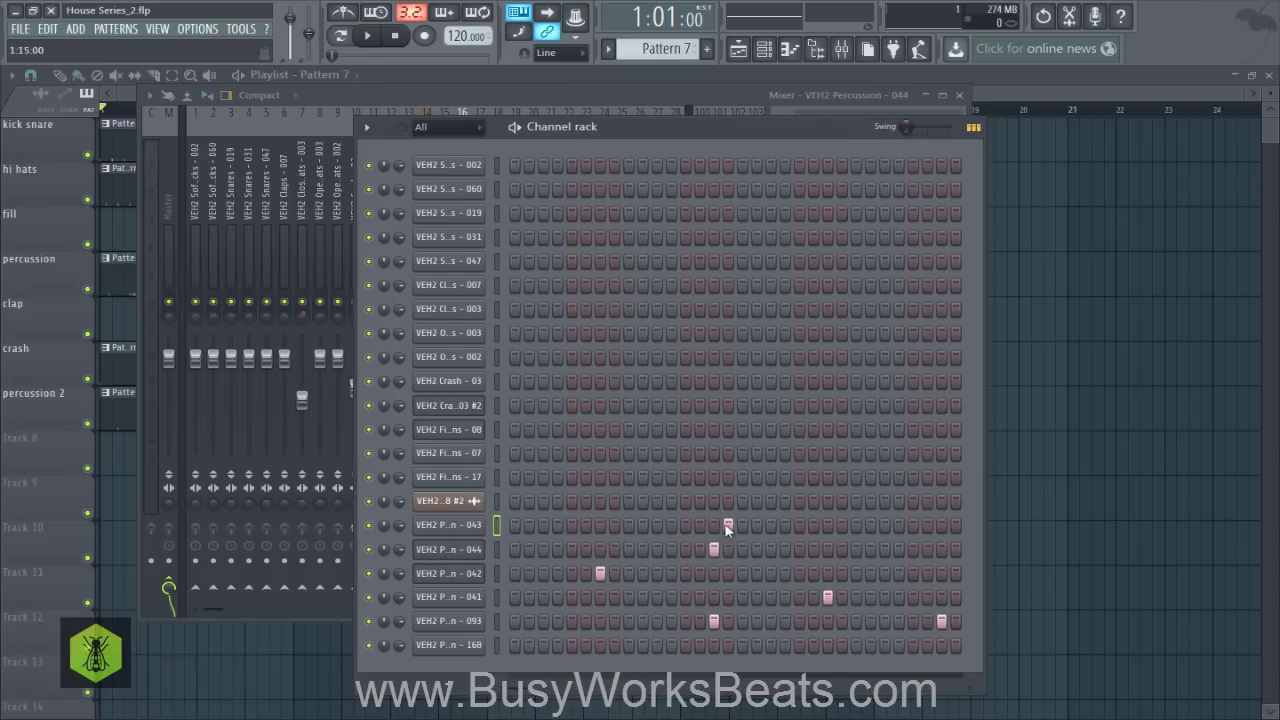
Compare the VEH2 Percussion - 044 and 043 sounds in the channel rack.
{"action": "left_click", "coordinate": [496, 549]}
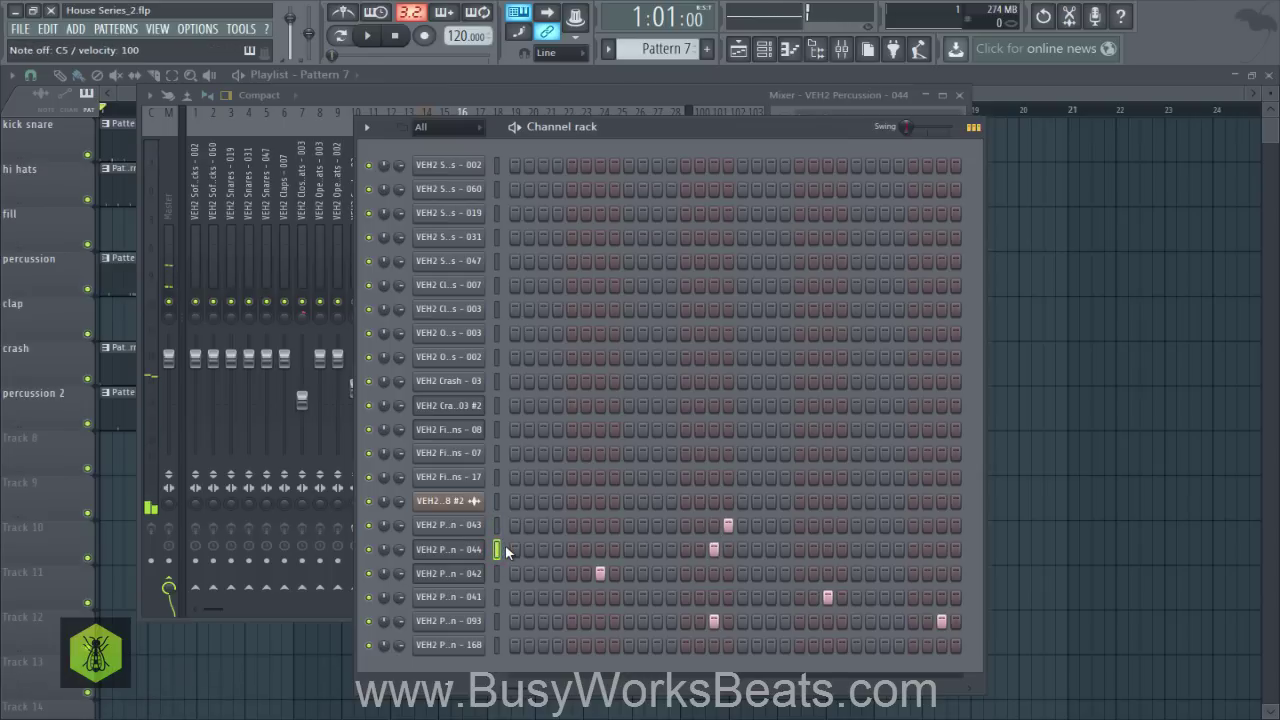
{"action": "left_click", "coordinate": [496, 548]}
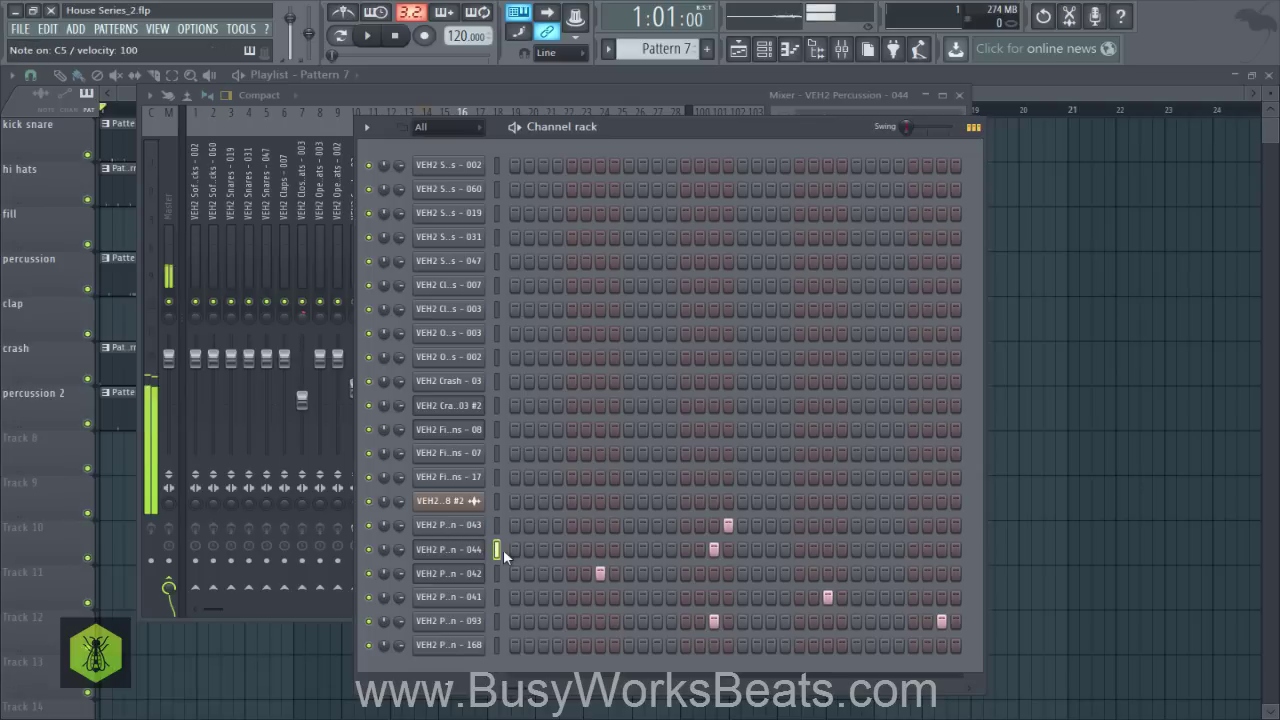
{"action": "left_click", "coordinate": [497, 526]}
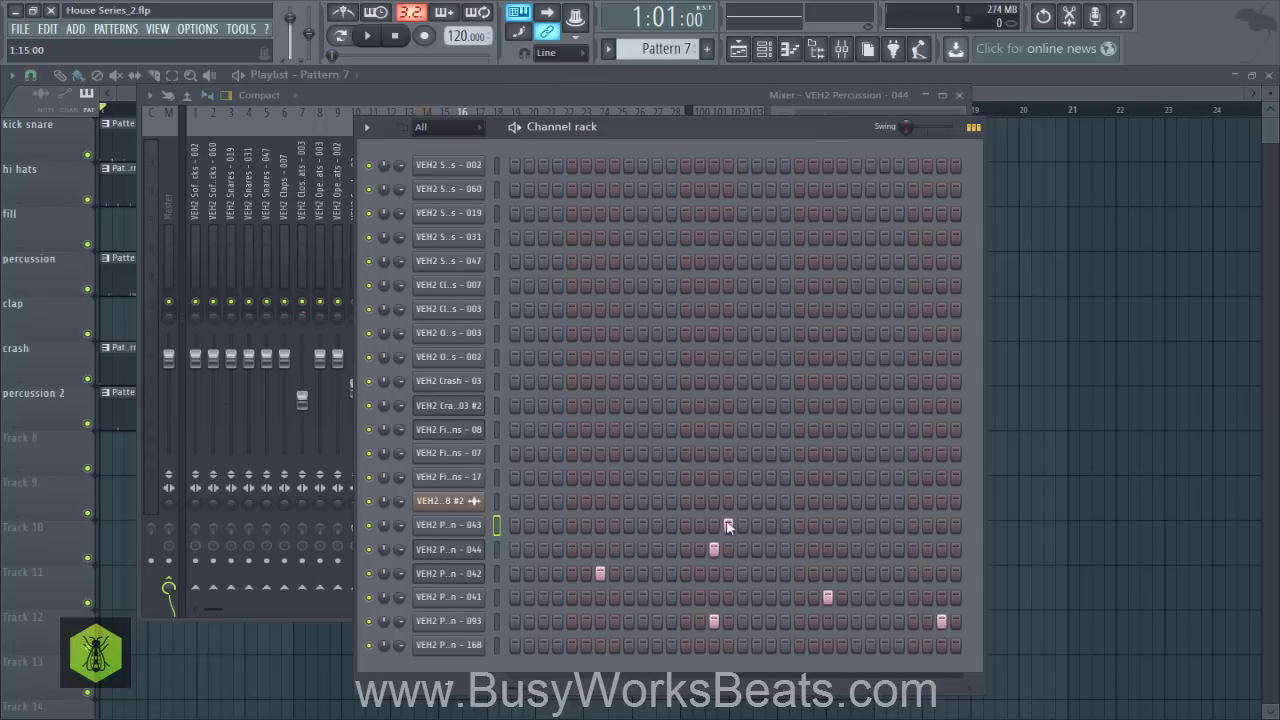
{"action": "left_click", "coordinate": [496, 549]}
Enable the volume envelope on VEH2 Percussion - 044, with hold at maximum and attack, decay, sustain and release at minimum.
{"action": "right_click", "coordinate": [446, 549]}
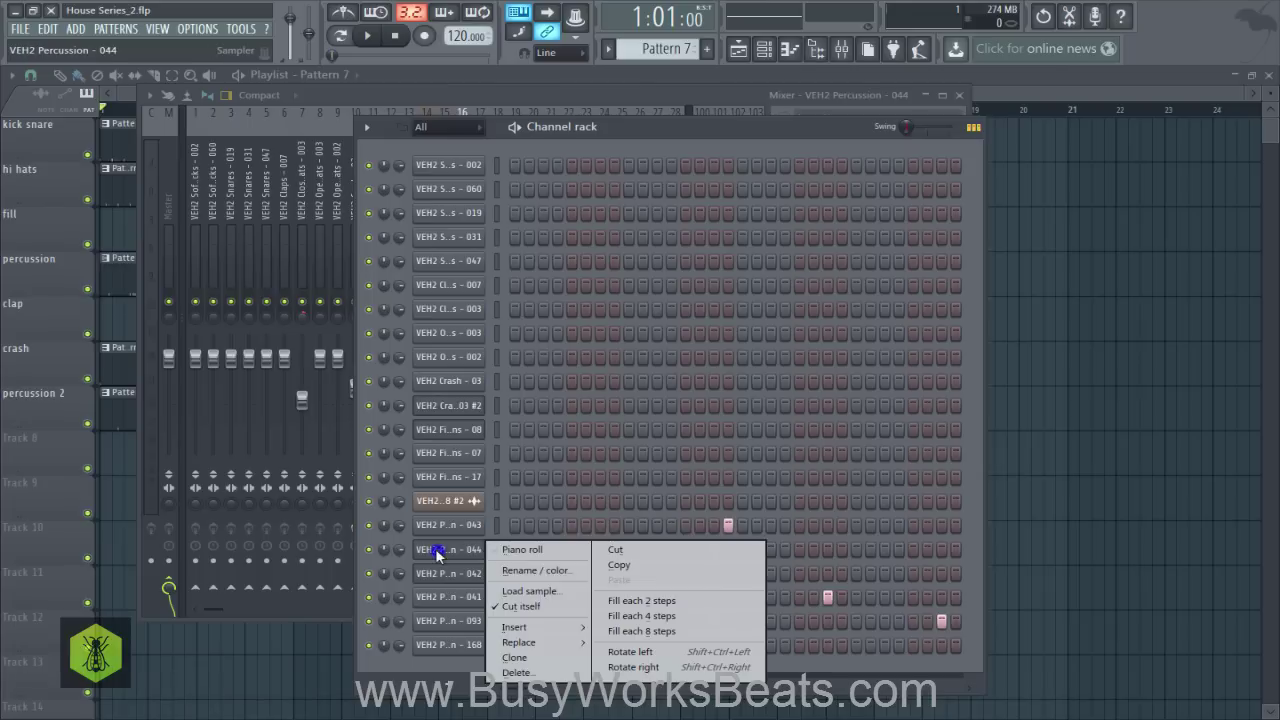
{"action": "left_click", "coordinate": [407, 663]}
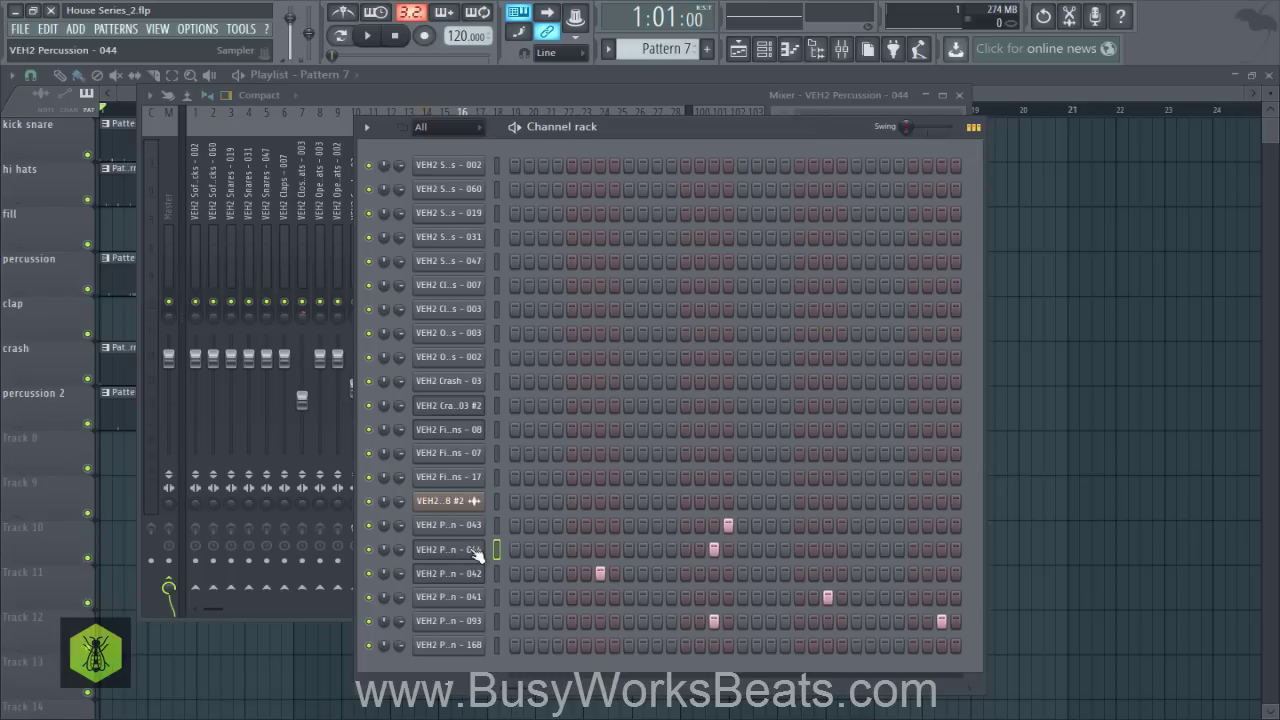
{"action": "left_click", "coordinate": [476, 555]}
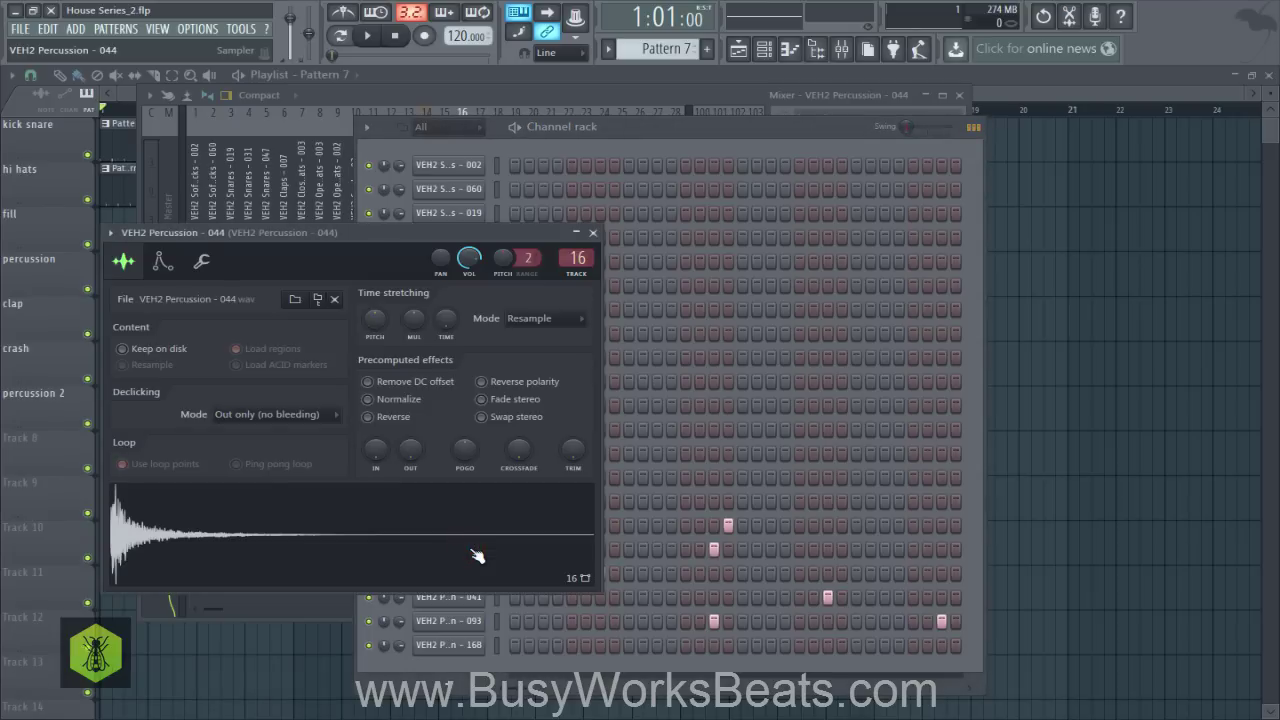
{"action": "left_click", "coordinate": [162, 261]}
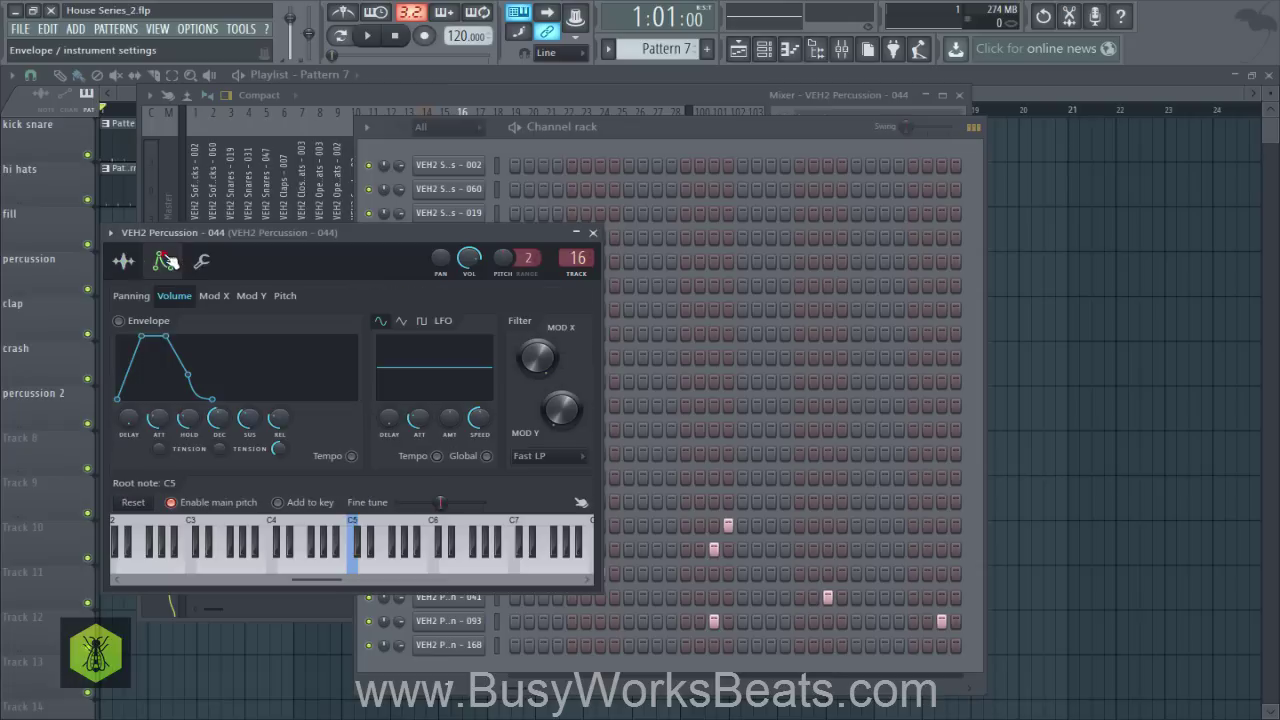
{"action": "left_click", "coordinate": [145, 320]}
{"action": "left_click_drag", "start_coordinate": [189, 418], "coordinate": [189, 395]}
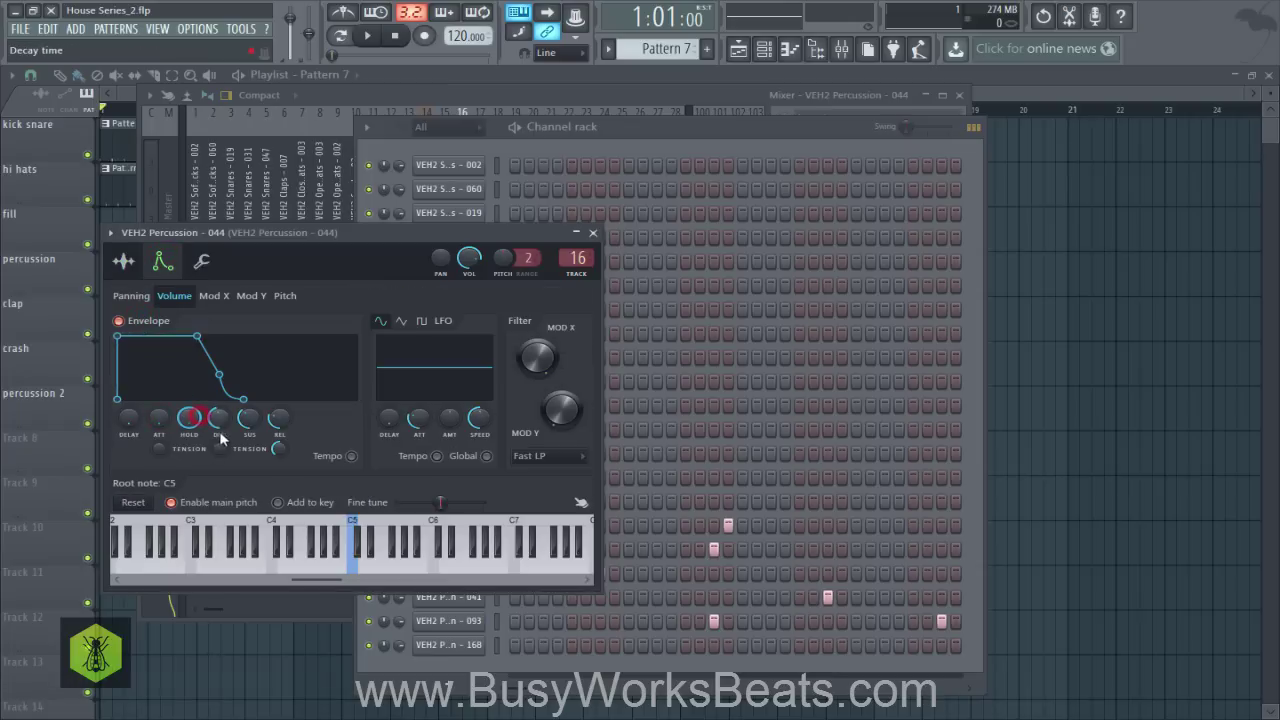
{"action": "left_click_drag", "start_coordinate": [221, 437], "coordinate": [219, 455]}
{"action": "left_click_drag", "start_coordinate": [278, 420], "coordinate": [278, 436]}
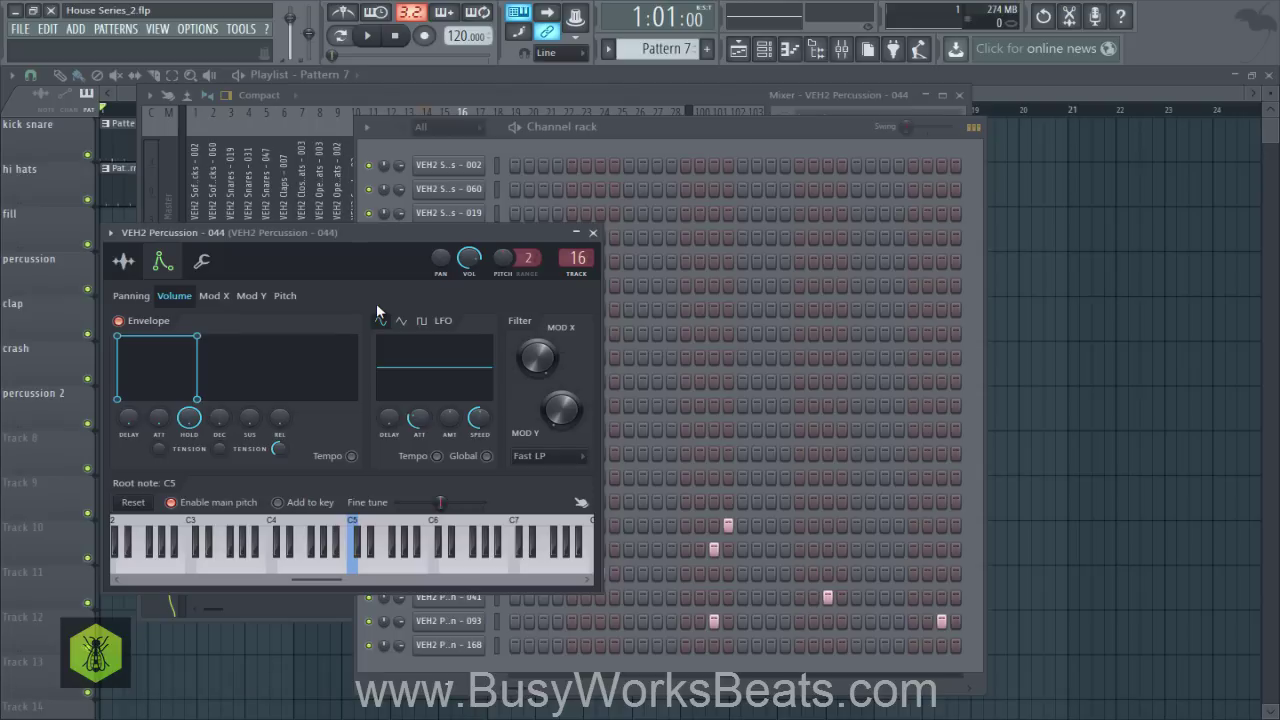
Audition VEH2 Percussion - 044 repeatedly at C5 to hear its envelope, and close its channel settings.
{"action": "key", "text": "z"}
{"action": "key", "text": "z"}
{"action": "key", "text": "z"}
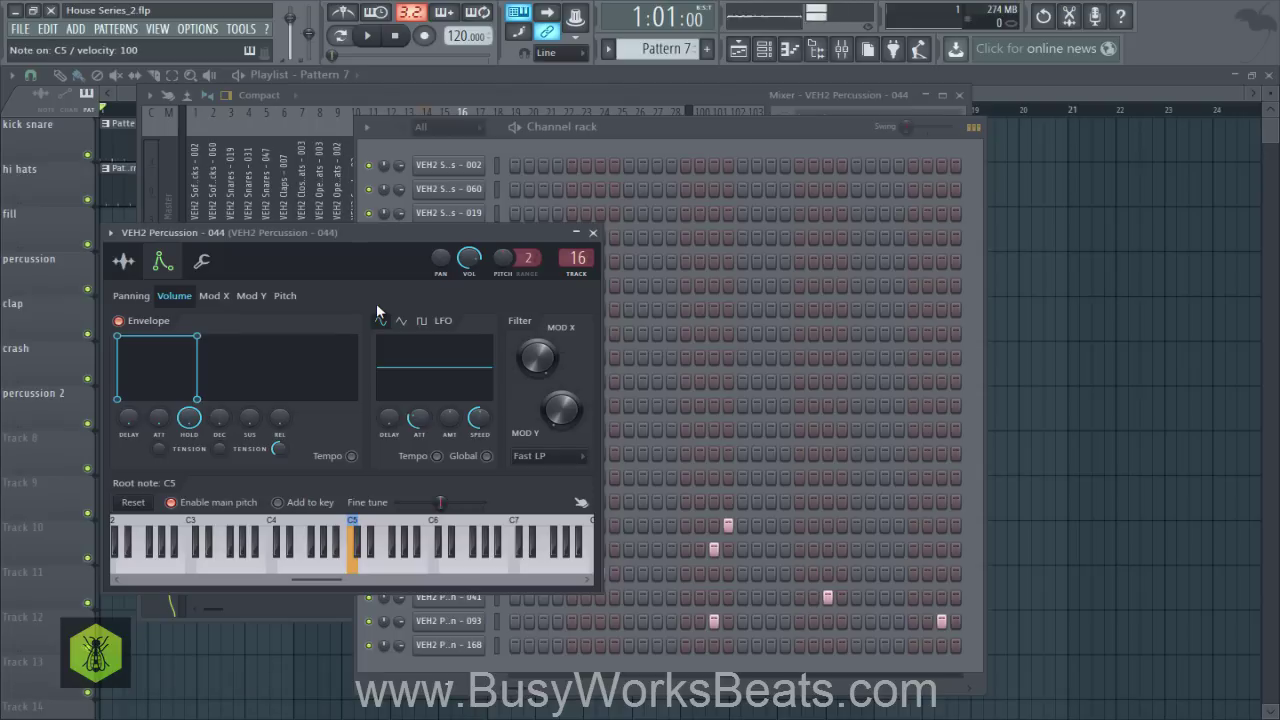
{"action": "key", "text": "z"}
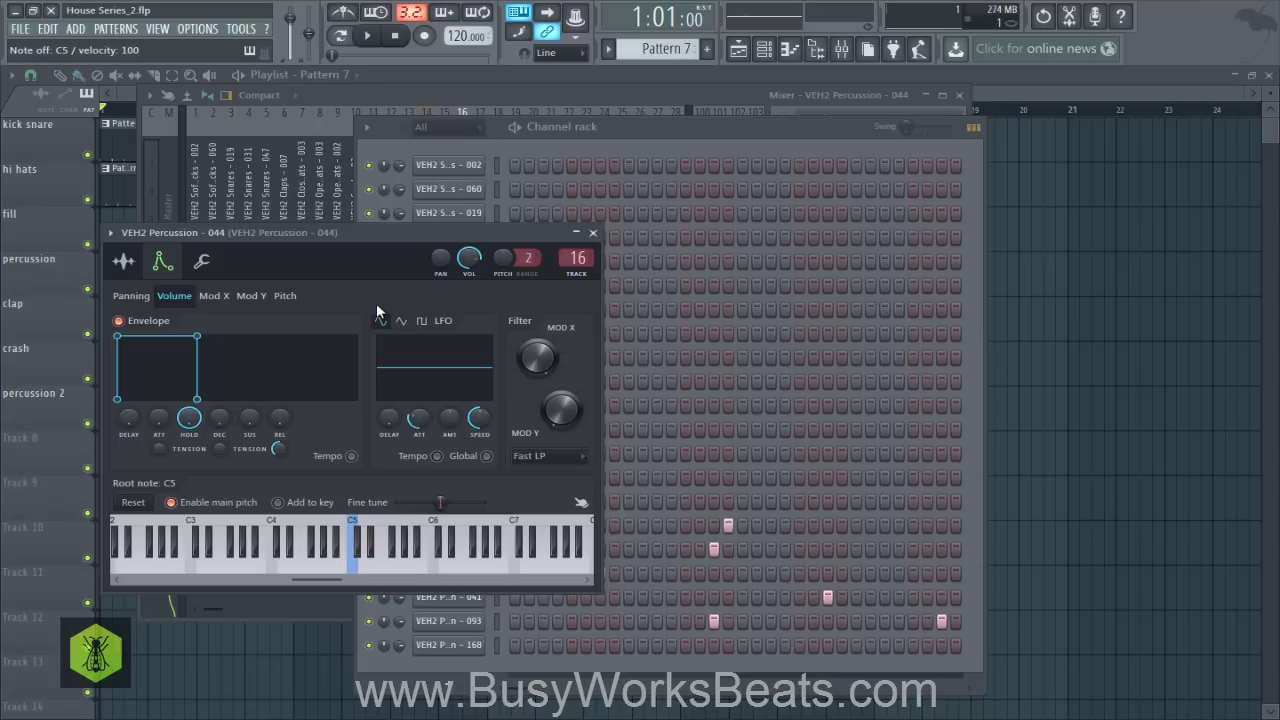
{"action": "key", "text": "z"}
{"action": "left_click", "coordinate": [593, 234]}
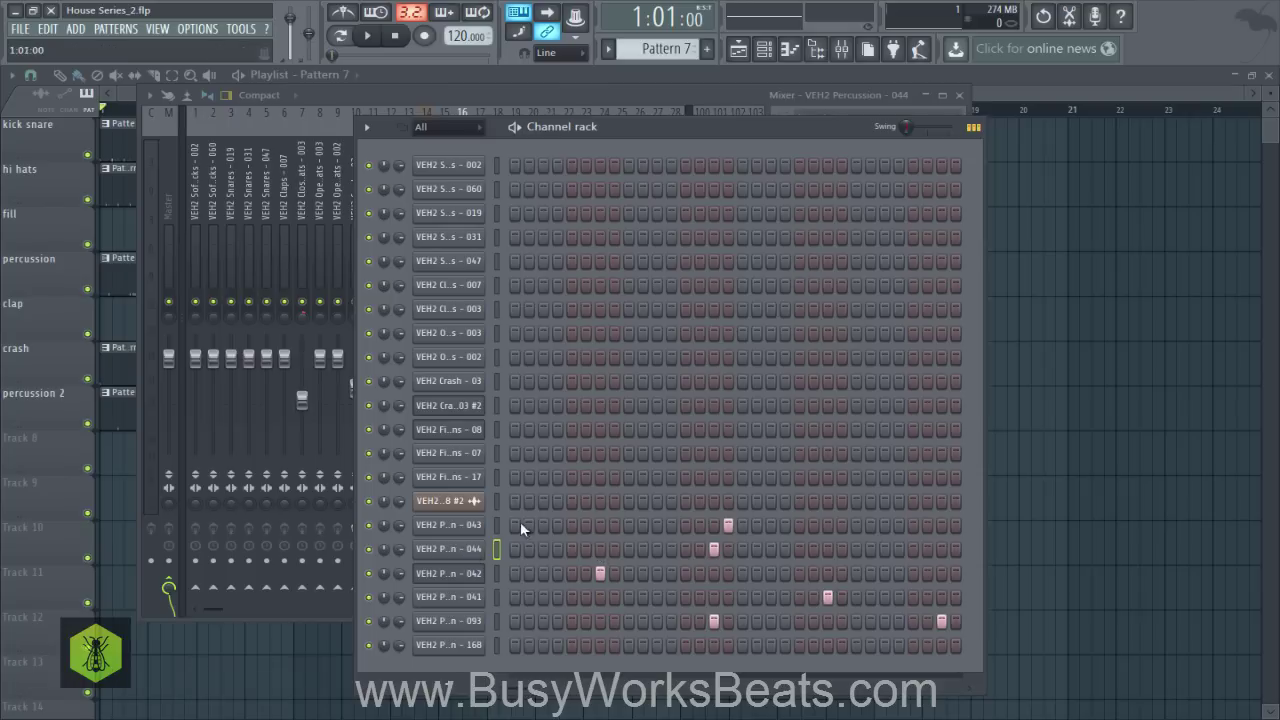
Open VEH2 Percussion - 044 in the piano roll and check the Ghost channels helper option.
{"action": "right_click", "coordinate": [462, 558]}
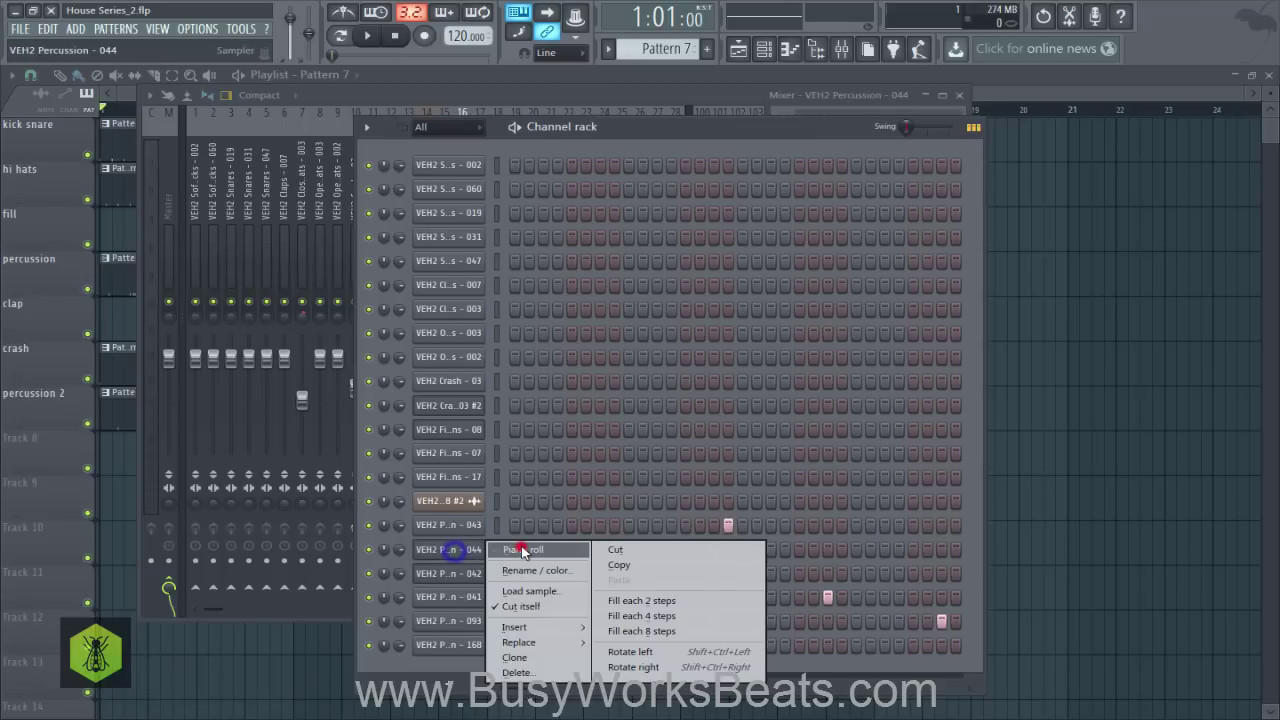
{"action": "left_click", "coordinate": [522, 542]}
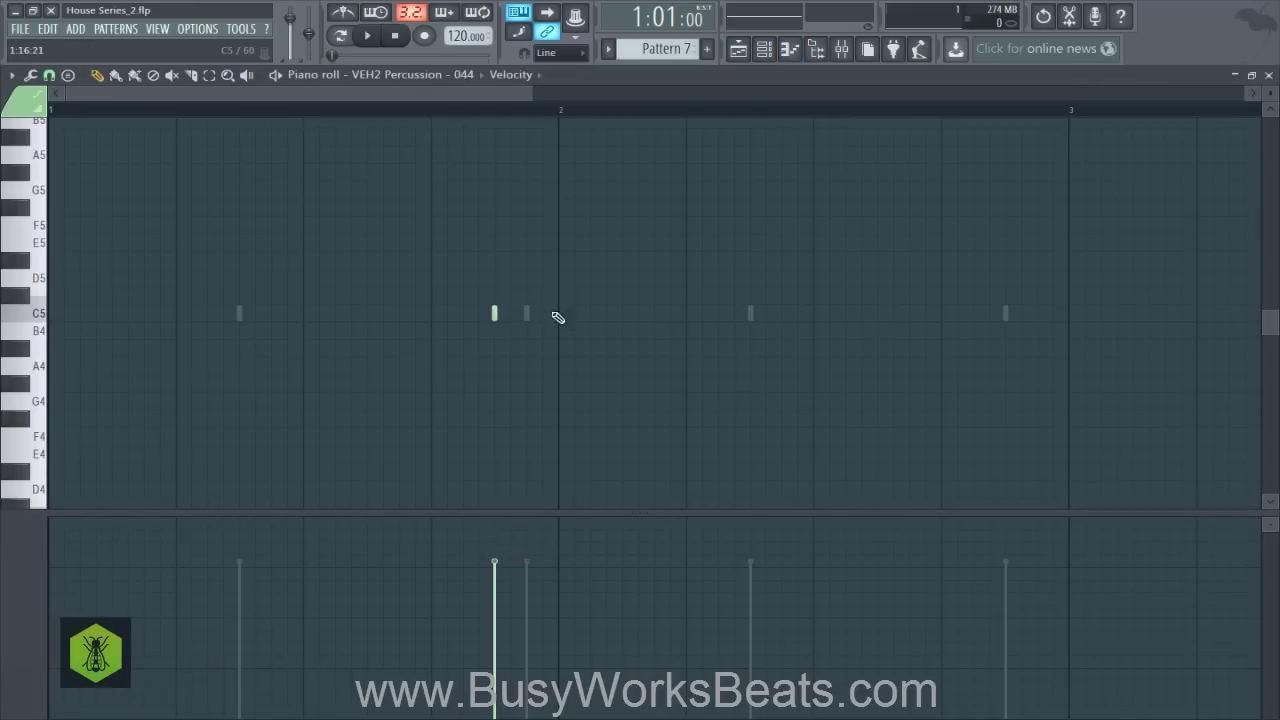
{"action": "left_click_drag", "start_coordinate": [526, 313], "coordinate": [823, 294]}
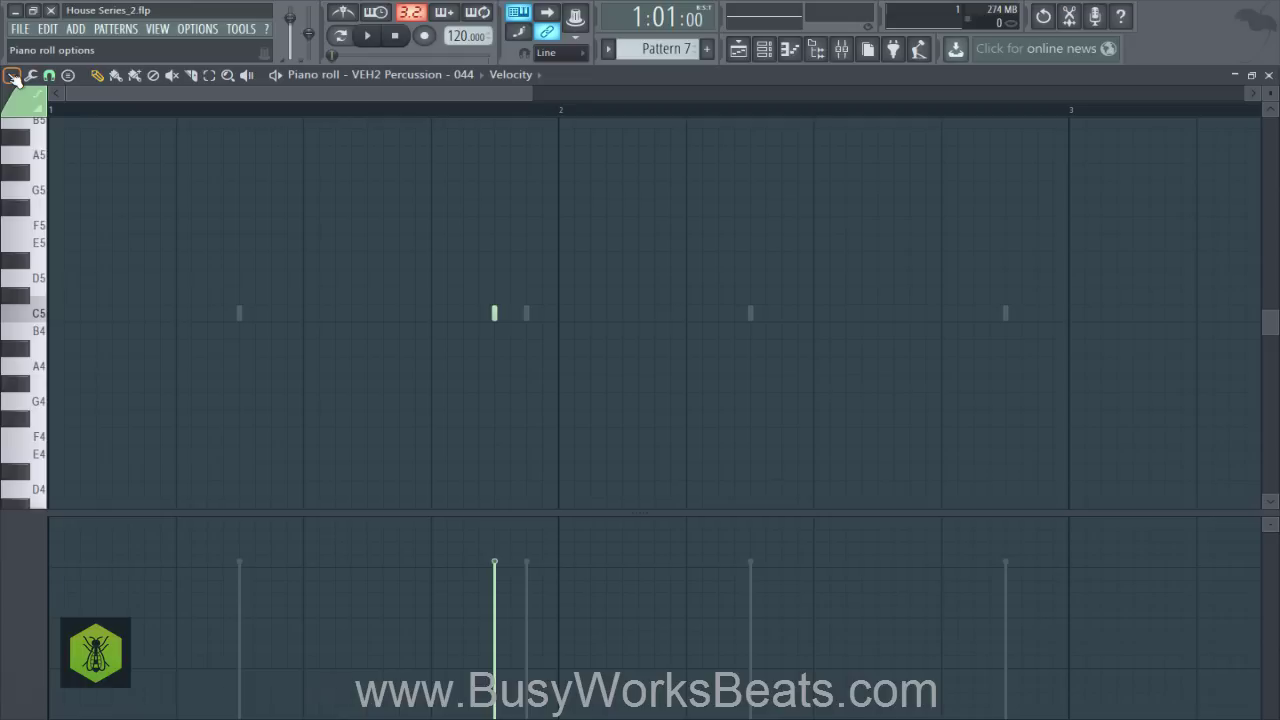
{"action": "left_click", "coordinate": [13, 77]}
{"action": "mouse_move", "coordinate": [58, 172]}
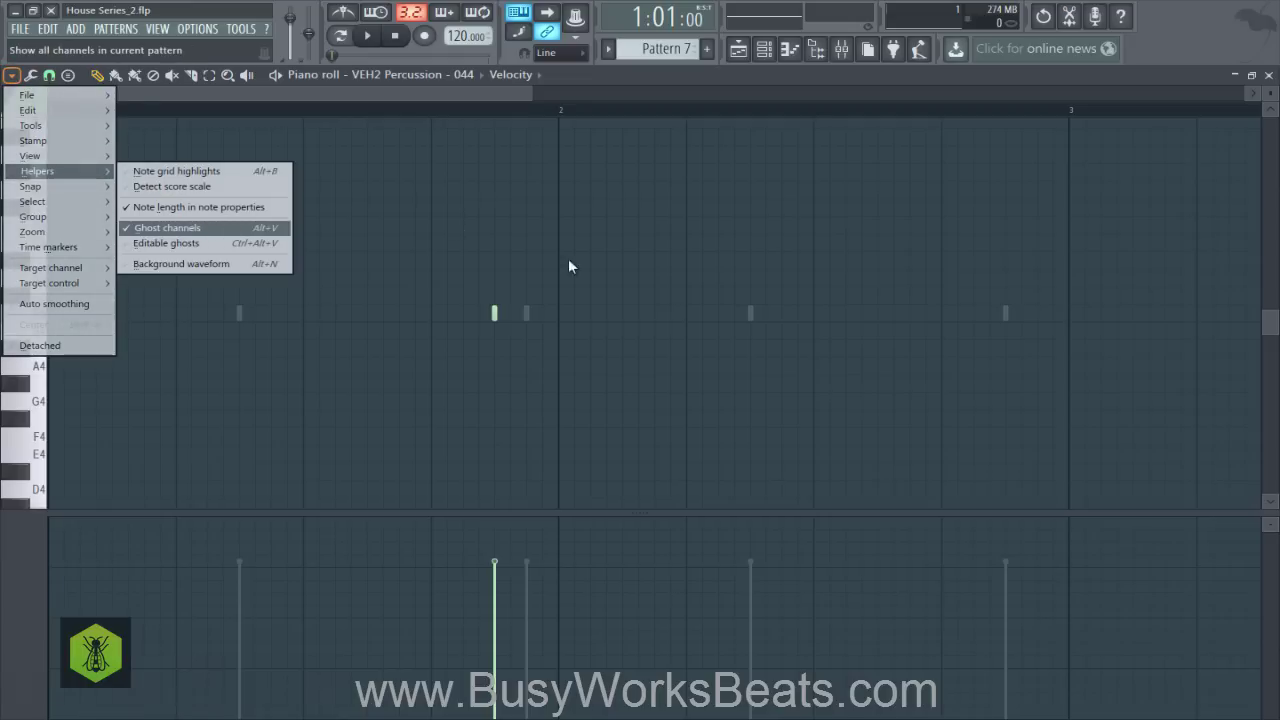
{"action": "left_click", "coordinate": [566, 306]}
Lengthen the VEH2 Percussion - 044 C5 note to one full step, ending at the adjacent ghost note, and close the piano roll.
{"action": "left_click_drag", "start_coordinate": [527, 312], "coordinate": [1020, 343]}
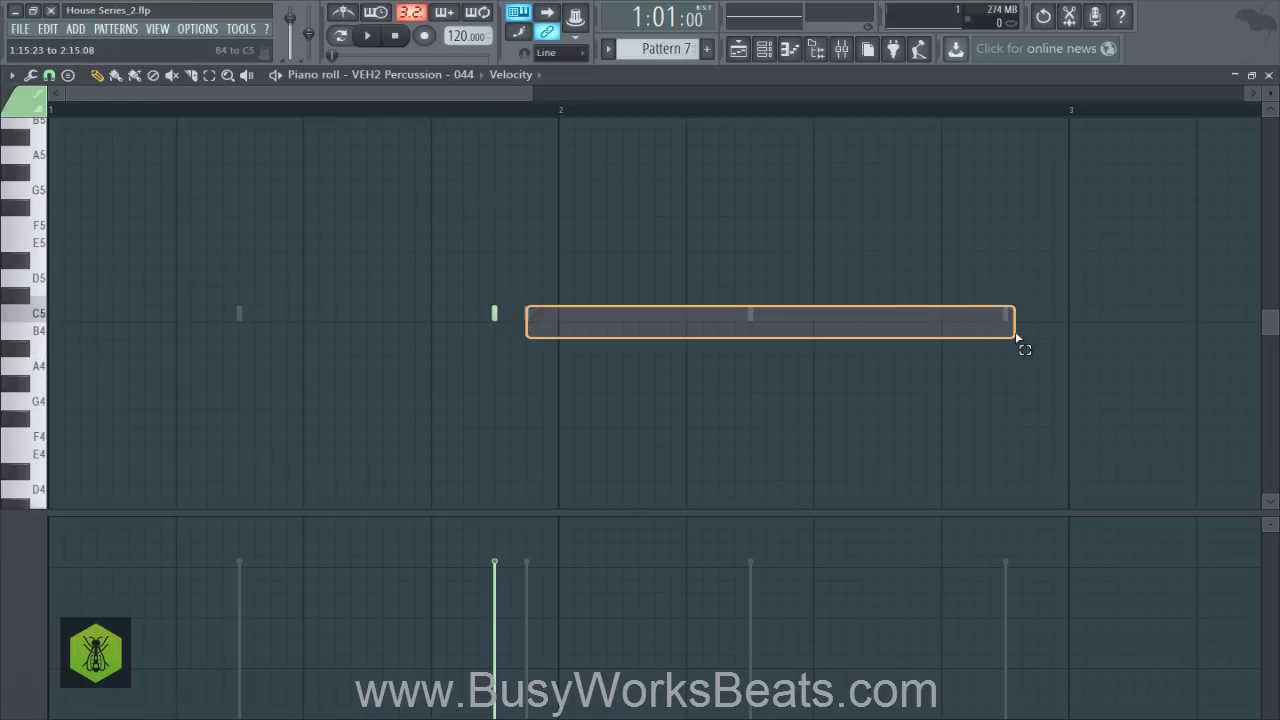
{"action": "left_click", "coordinate": [1006, 351]}
{"action": "left_click_drag", "start_coordinate": [527, 314], "coordinate": [583, 320]}
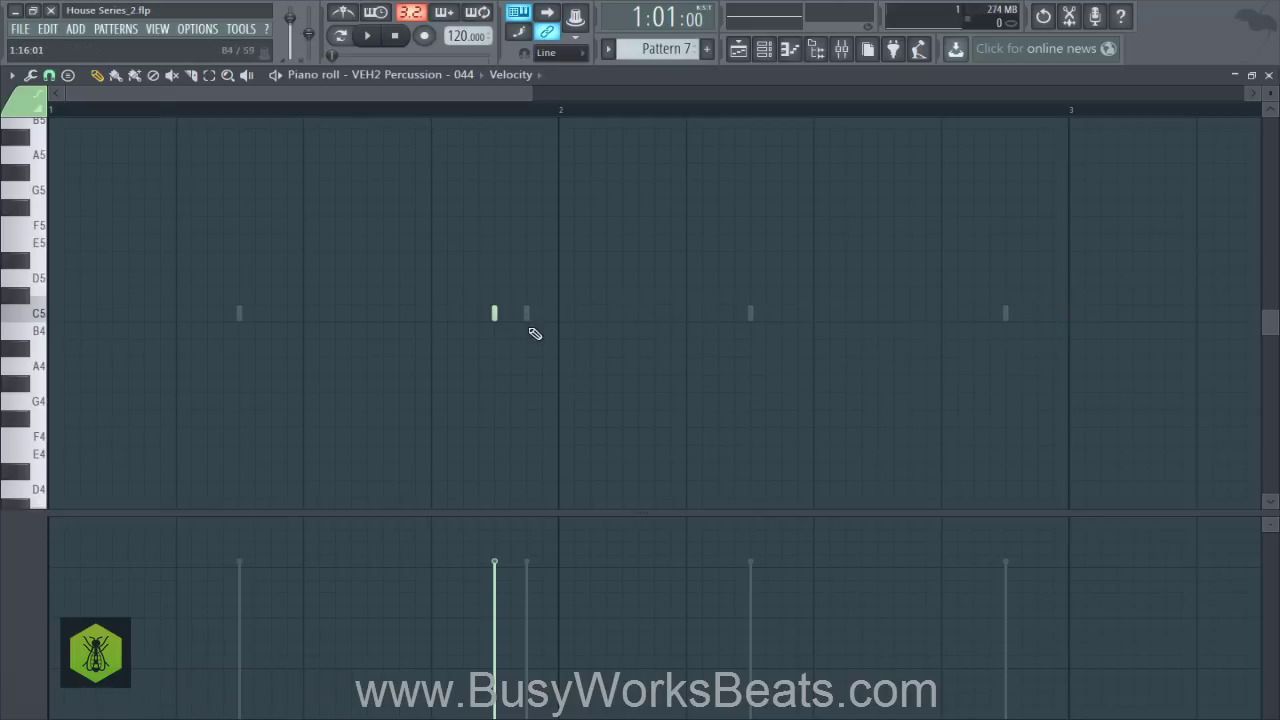
{"action": "mouse_move", "coordinate": [533, 332]}
{"action": "left_mouse_down"}
{"action": "mouse_move", "coordinate": [569, 346]}
{"action": "mouse_move", "coordinate": [526, 317]}
{"action": "mouse_move", "coordinate": [517, 331]}
{"action": "mouse_move", "coordinate": [528, 335]}
{"action": "left_mouse_up"}
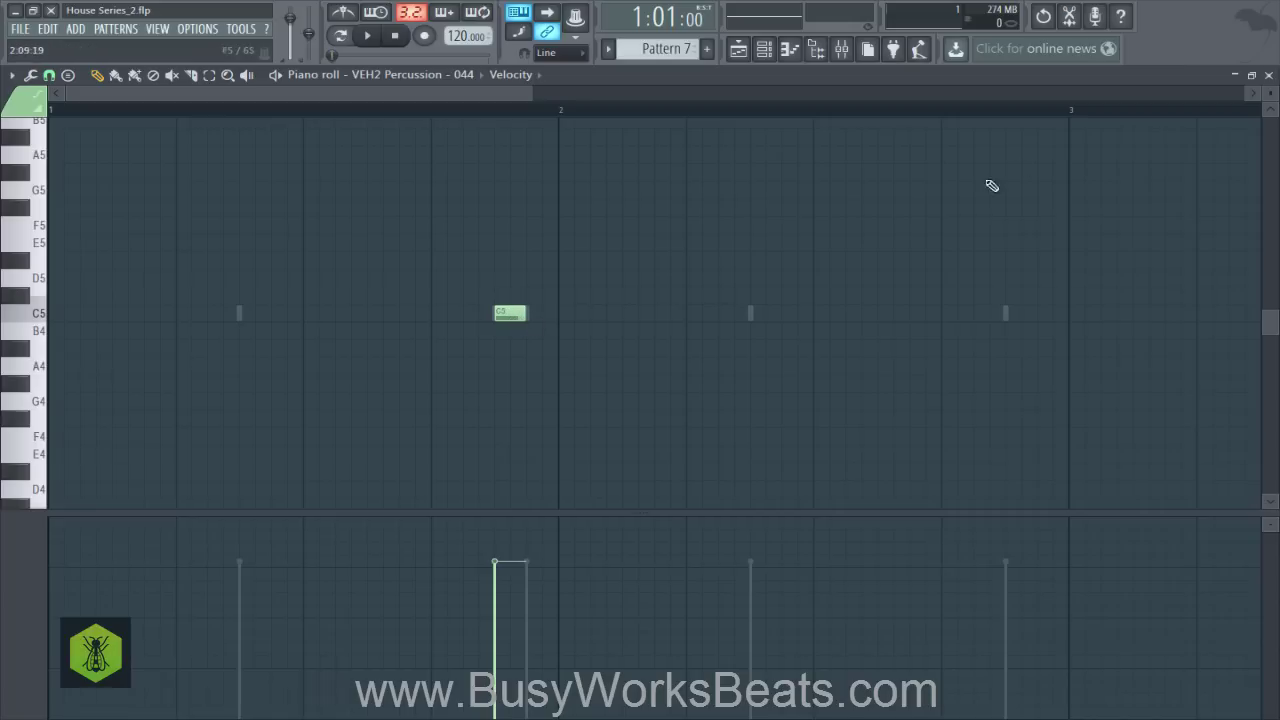
{"action": "left_click", "coordinate": [518, 313], "text": "ctrl"}
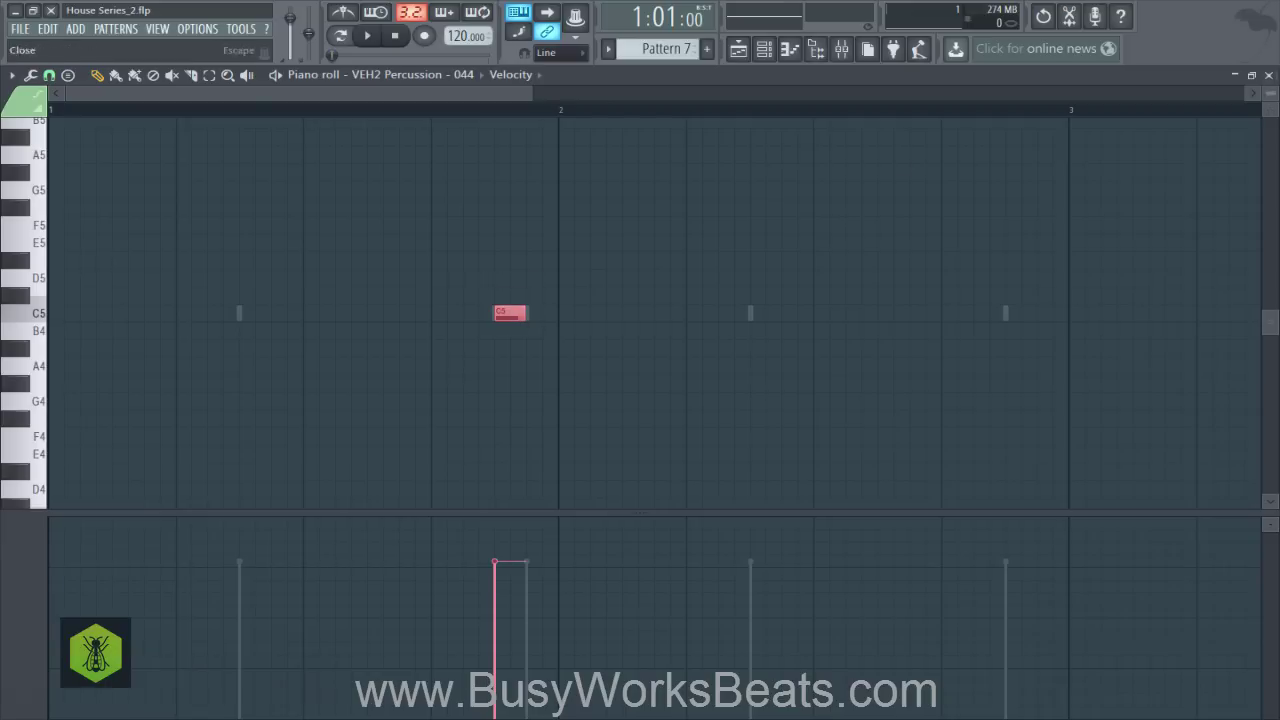
{"action": "left_click", "coordinate": [1268, 75]}
Enable the volume envelope on VEH2 Percussion - 043, lower its attack, decay and release, and close its channel settings.
{"action": "left_click", "coordinate": [470, 550]}
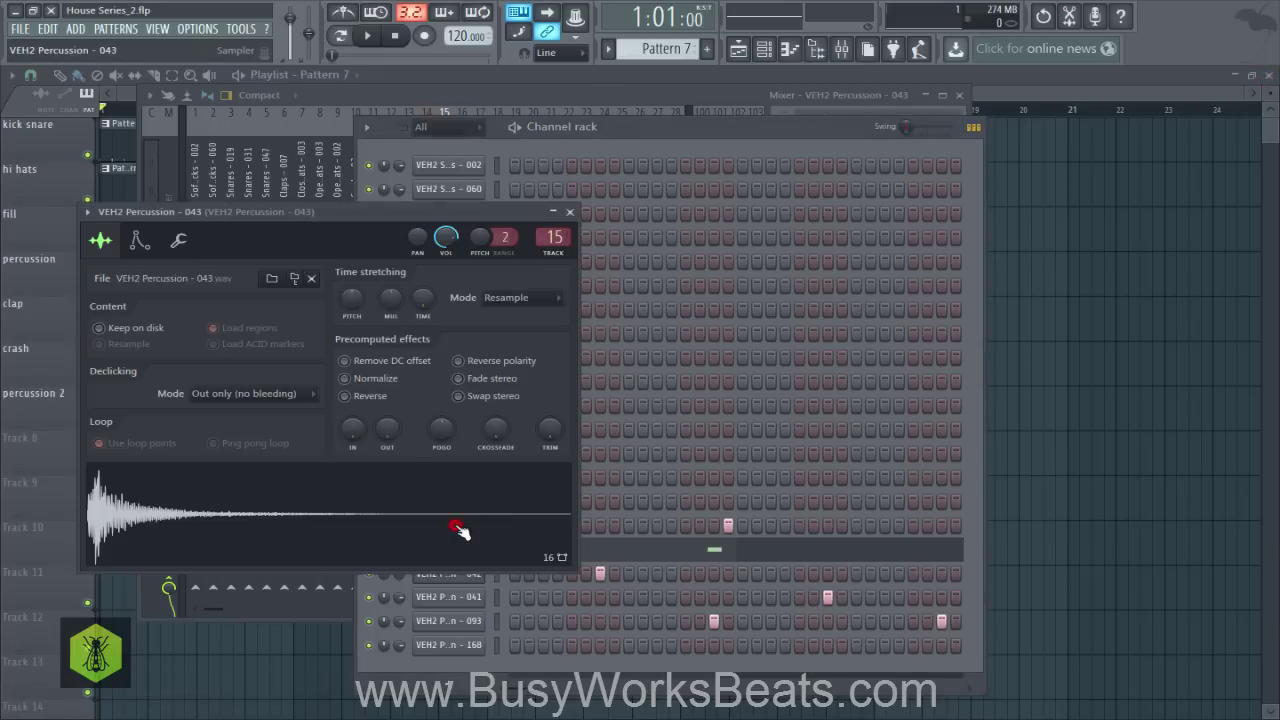
{"action": "left_click", "coordinate": [139, 240]}
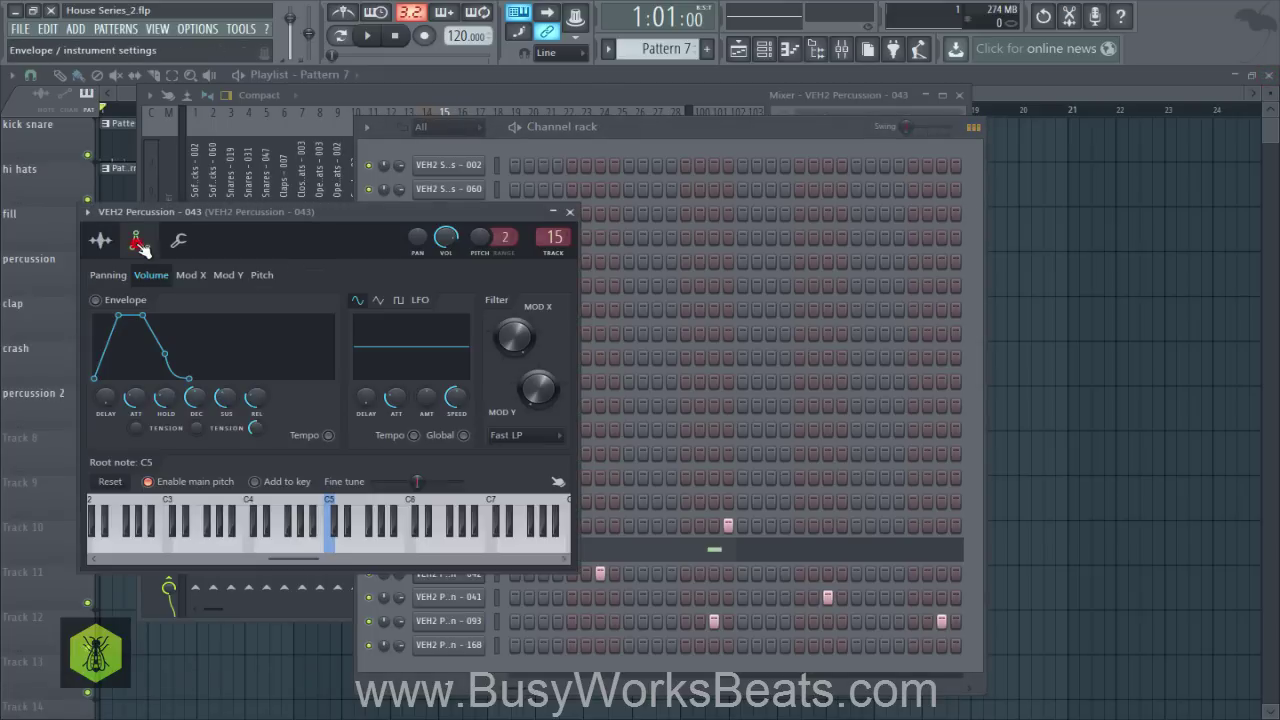
{"action": "left_click", "coordinate": [98, 302]}
{"action": "left_click_drag", "start_coordinate": [136, 399], "coordinate": [136, 412]}
{"action": "left_click_drag", "start_coordinate": [195, 400], "coordinate": [226, 440]}
{"action": "left_click_drag", "start_coordinate": [256, 400], "coordinate": [256, 440]}
{"action": "left_click", "coordinate": [573, 213]}
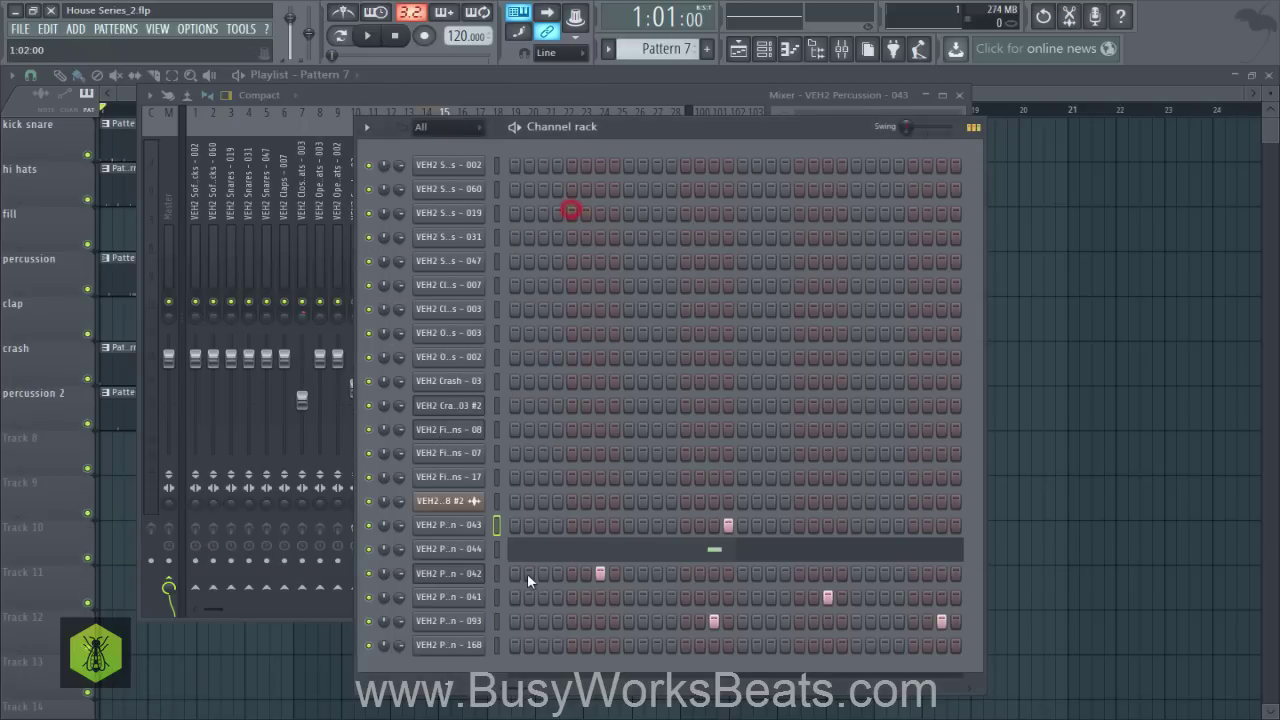
Lengthen the VEH2 Percussion - 043 C5 note in the piano roll to one full step, ending at bar 2, and close it.
{"action": "right_click", "coordinate": [448, 528]}
{"action": "left_click", "coordinate": [511, 527]}
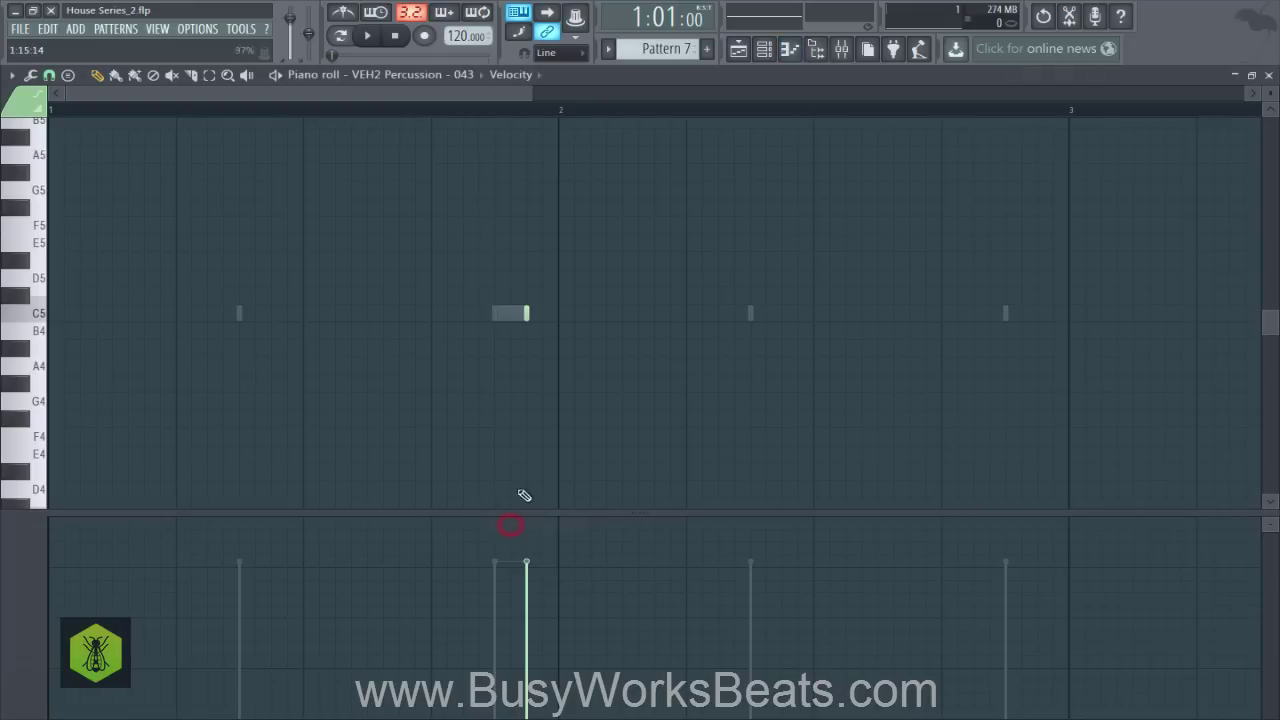
{"action": "left_click_drag", "start_coordinate": [530, 314], "coordinate": [557, 325]}
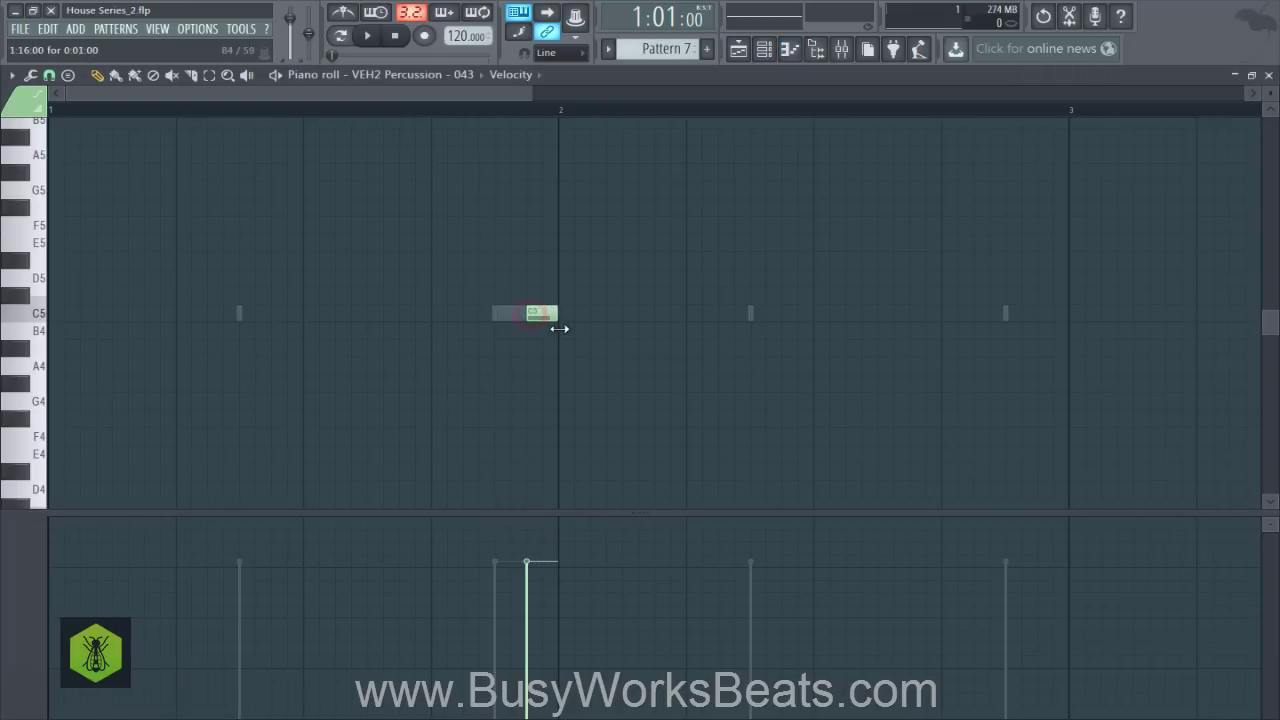
{"action": "left_click", "coordinate": [535, 312]}
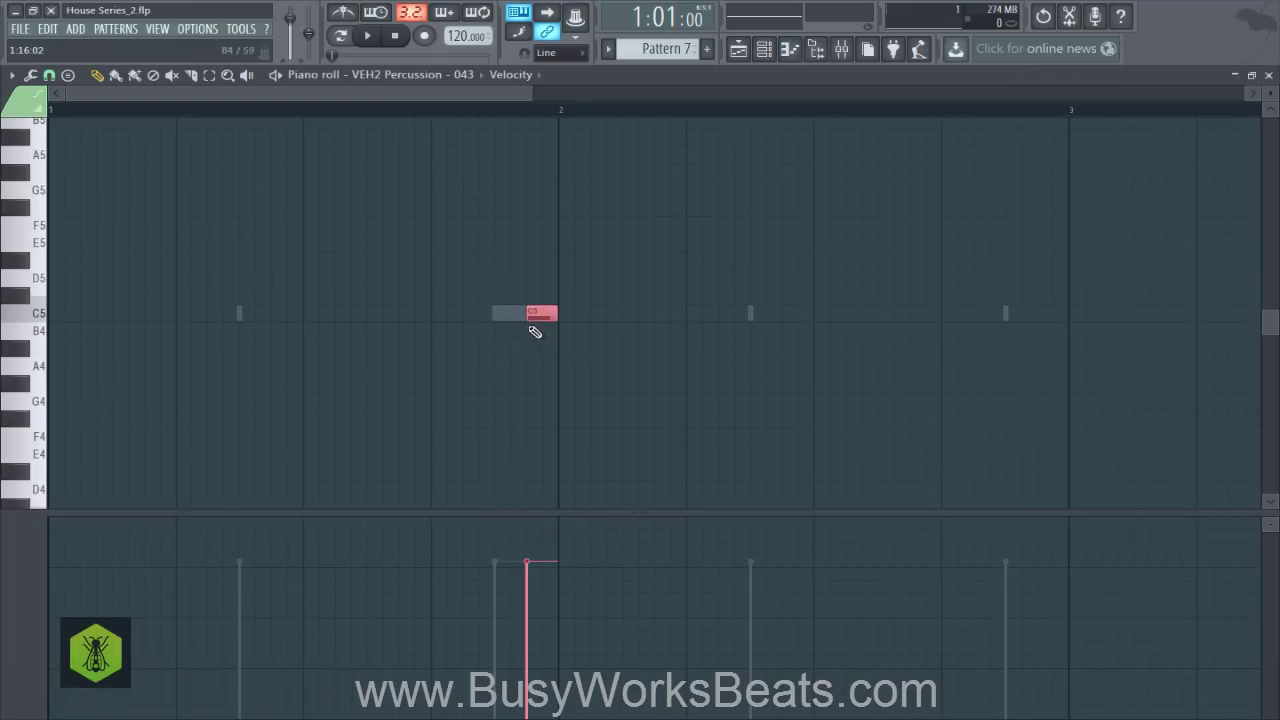
{"action": "mouse_move", "coordinate": [500, 298]}
{"action": "left_mouse_down", "text": "ctrl"}
{"action": "mouse_move", "coordinate": [520, 318]}
{"action": "mouse_move", "coordinate": [494, 292]}
{"action": "left_mouse_up", "text": "ctrl"}
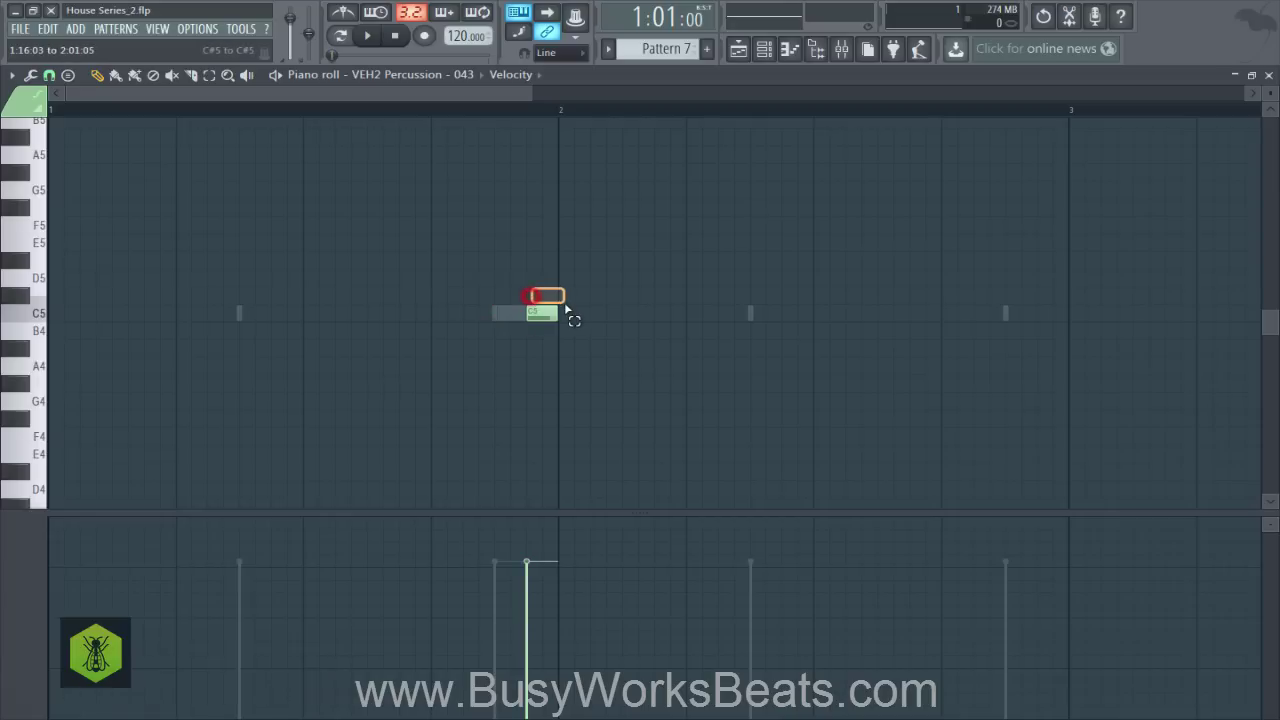
{"action": "left_click", "coordinate": [1268, 76]}
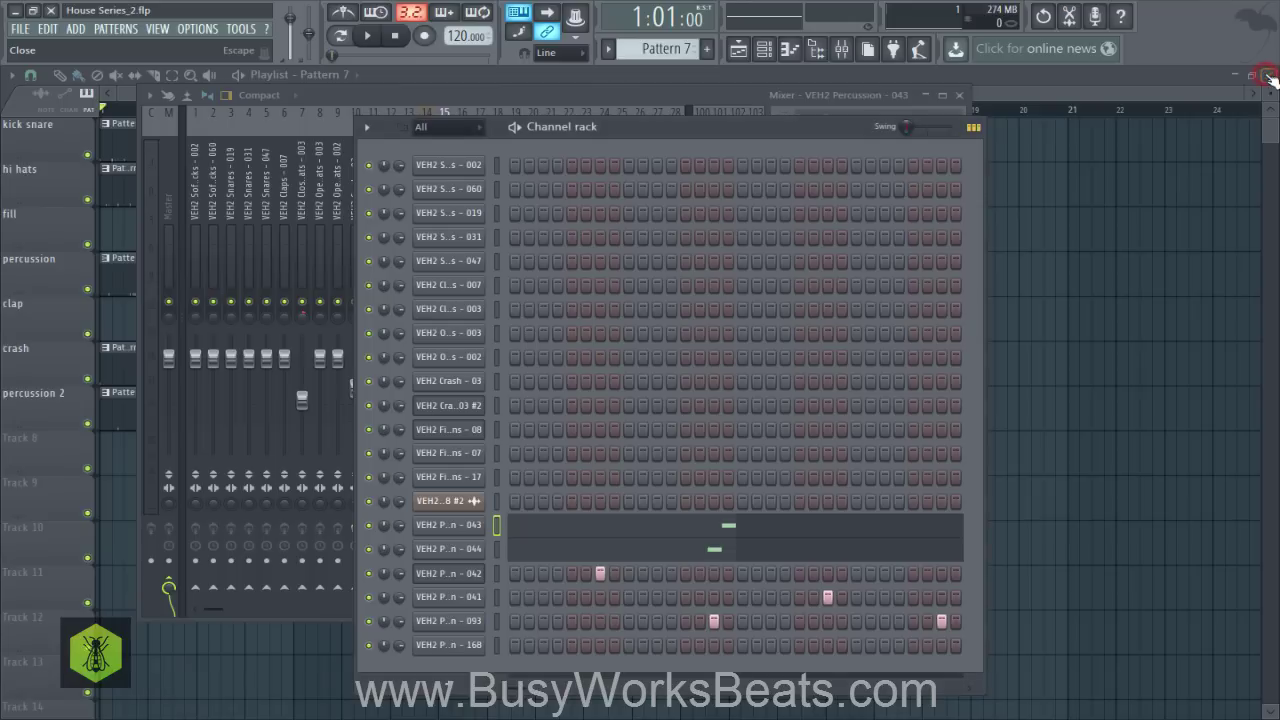
Play the arrangement from the start several times to hear the shortened percussion hits, and bring up the mixer.
{"action": "key", "text": "space"}
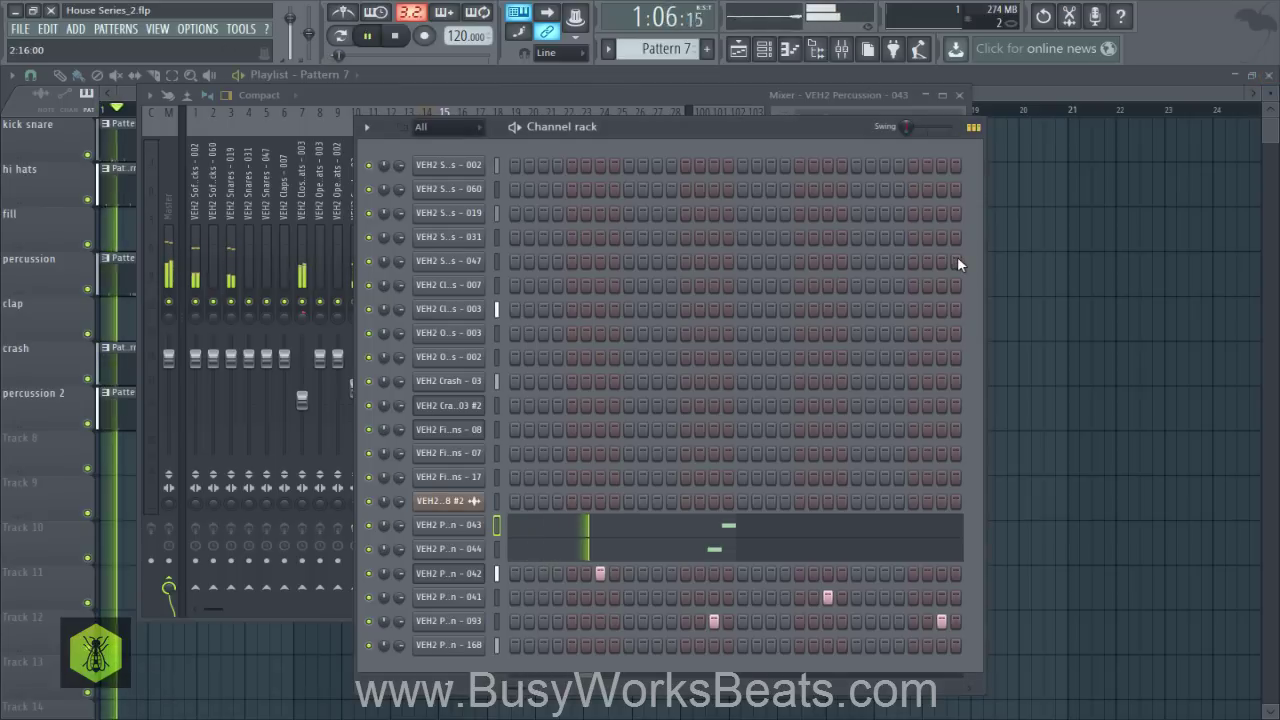
{"action": "key", "text": "space"}
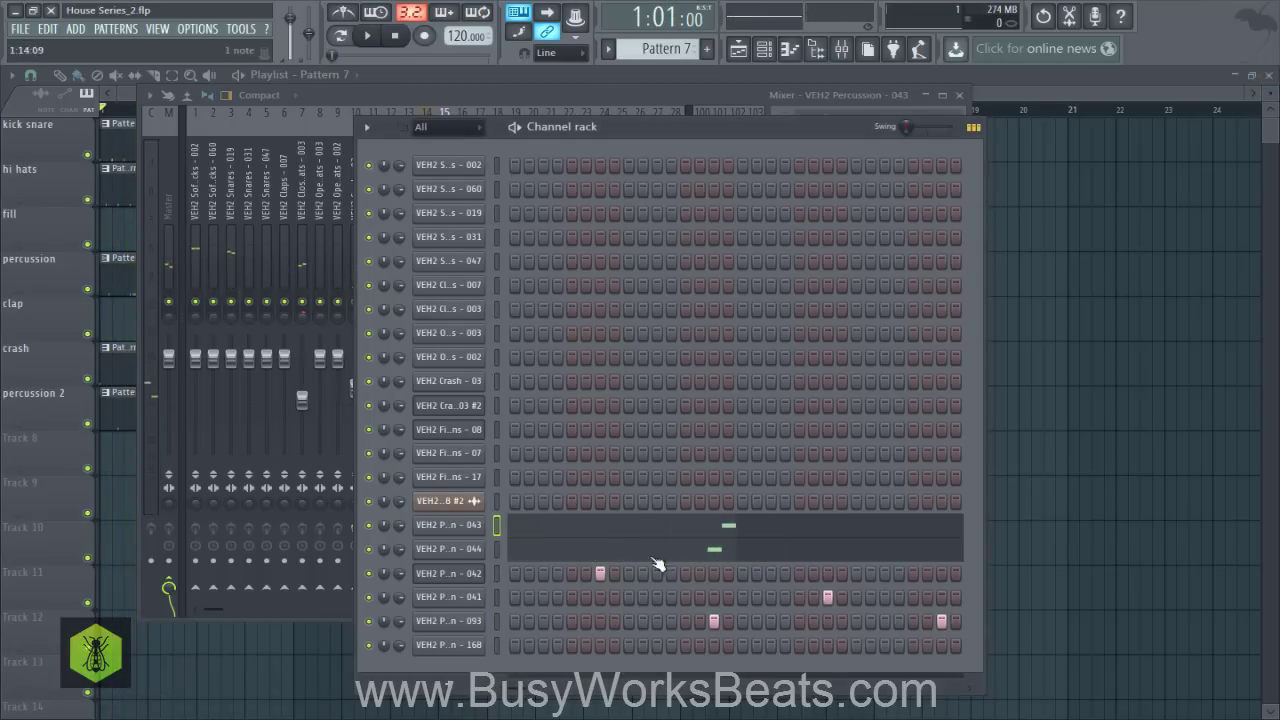
{"action": "key", "text": "space"}
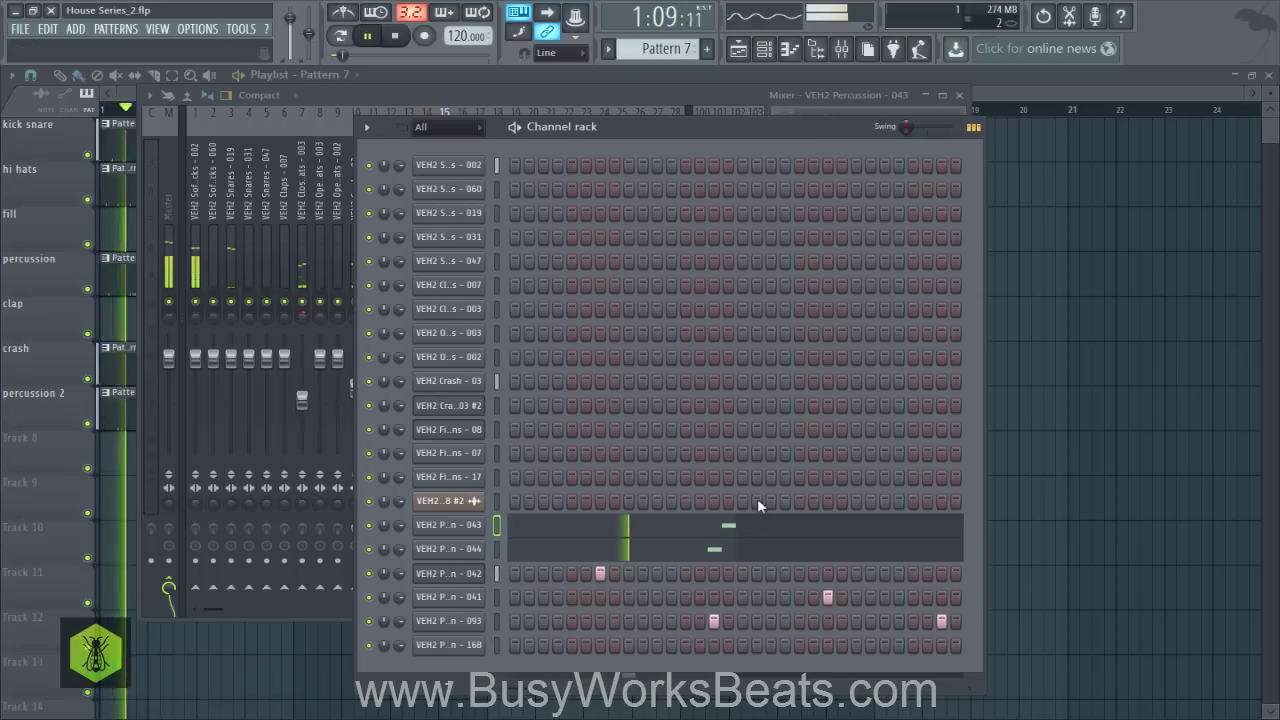
{"action": "left_click", "coordinate": [842, 48]}
{"action": "key", "text": "space"}
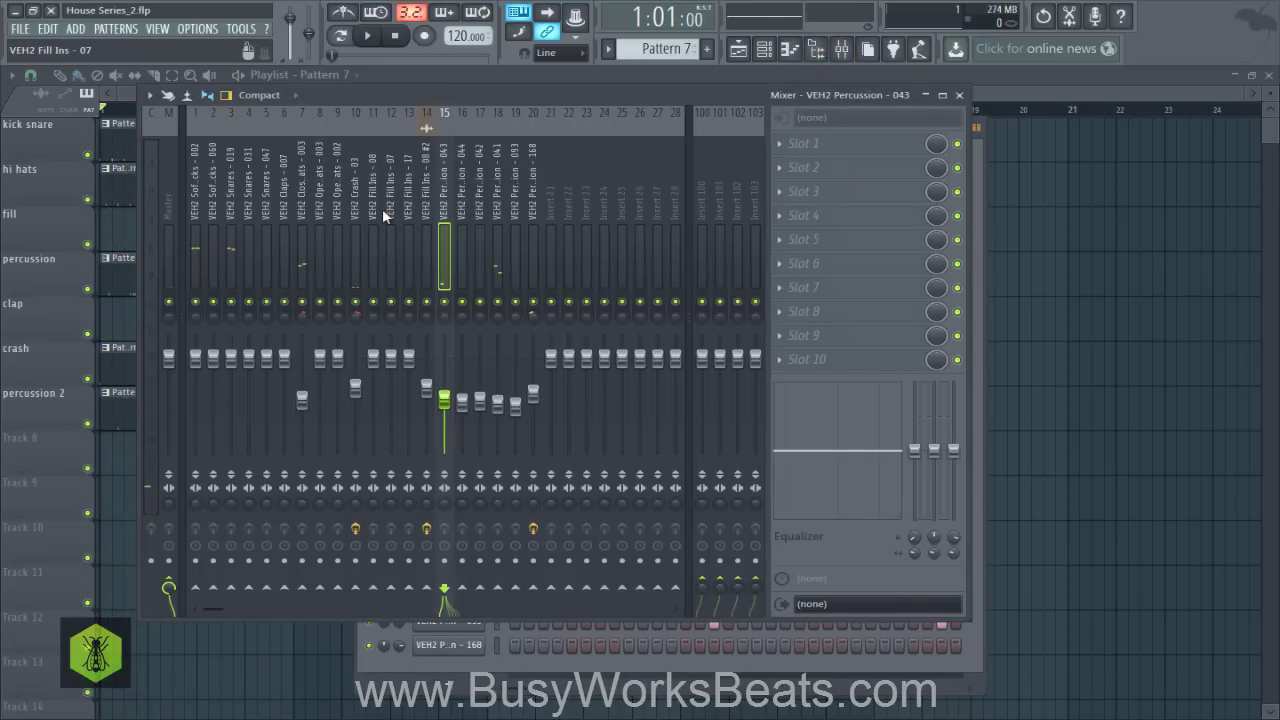
{"action": "key", "text": "space"}
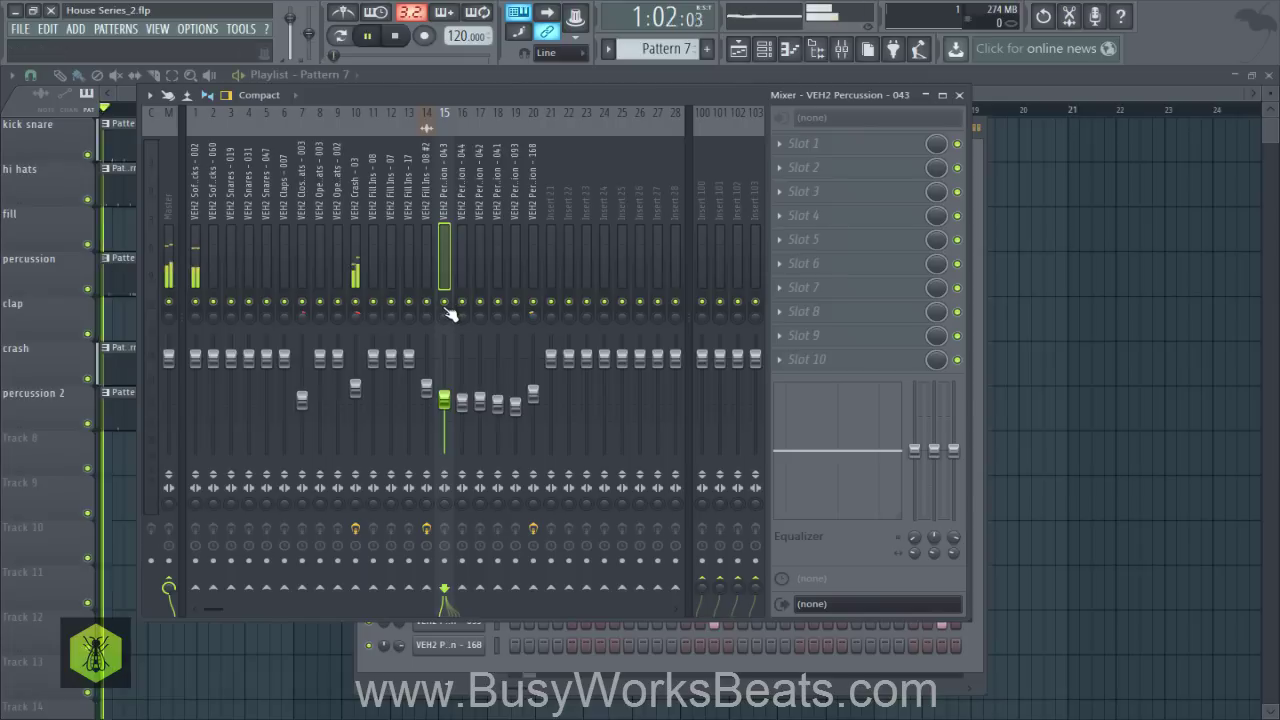
{"action": "key", "text": "space"}
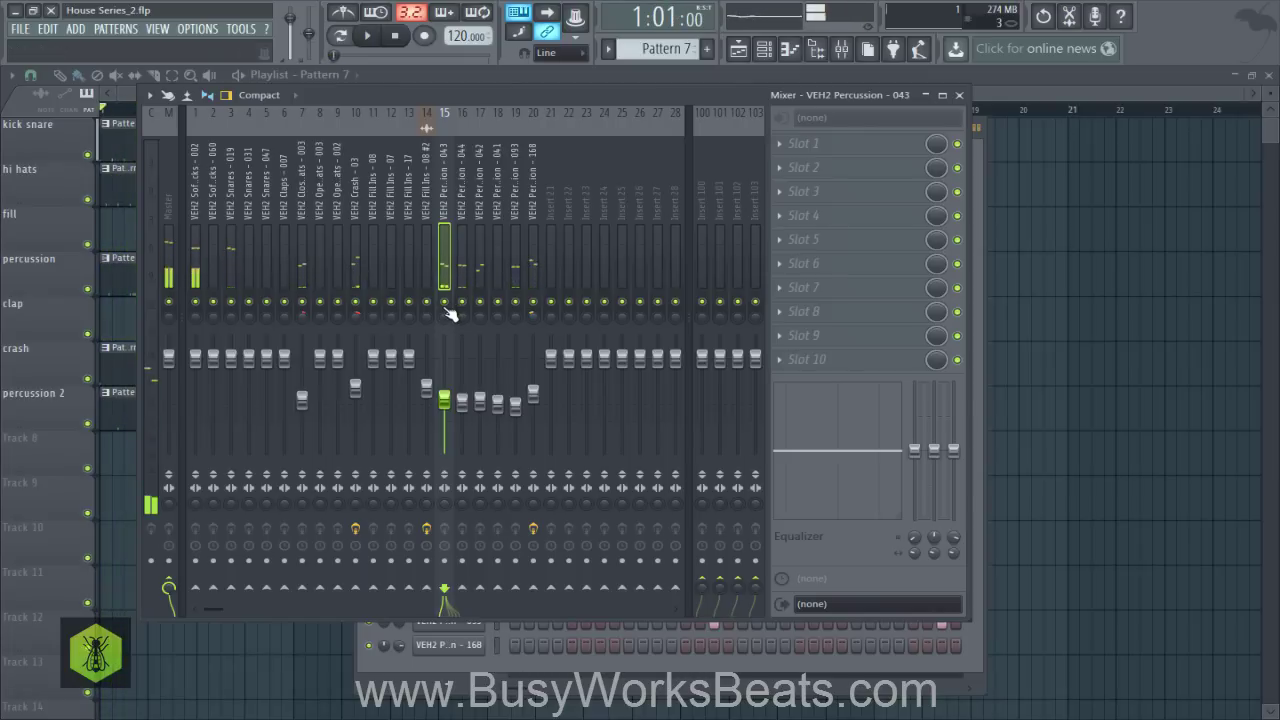
Briefly solo VEH2 Percussion - 044, pan it left and VEH2 Percussion - 043 right in the mixer, and play back the result.
{"action": "left_click", "coordinate": [466, 302]}
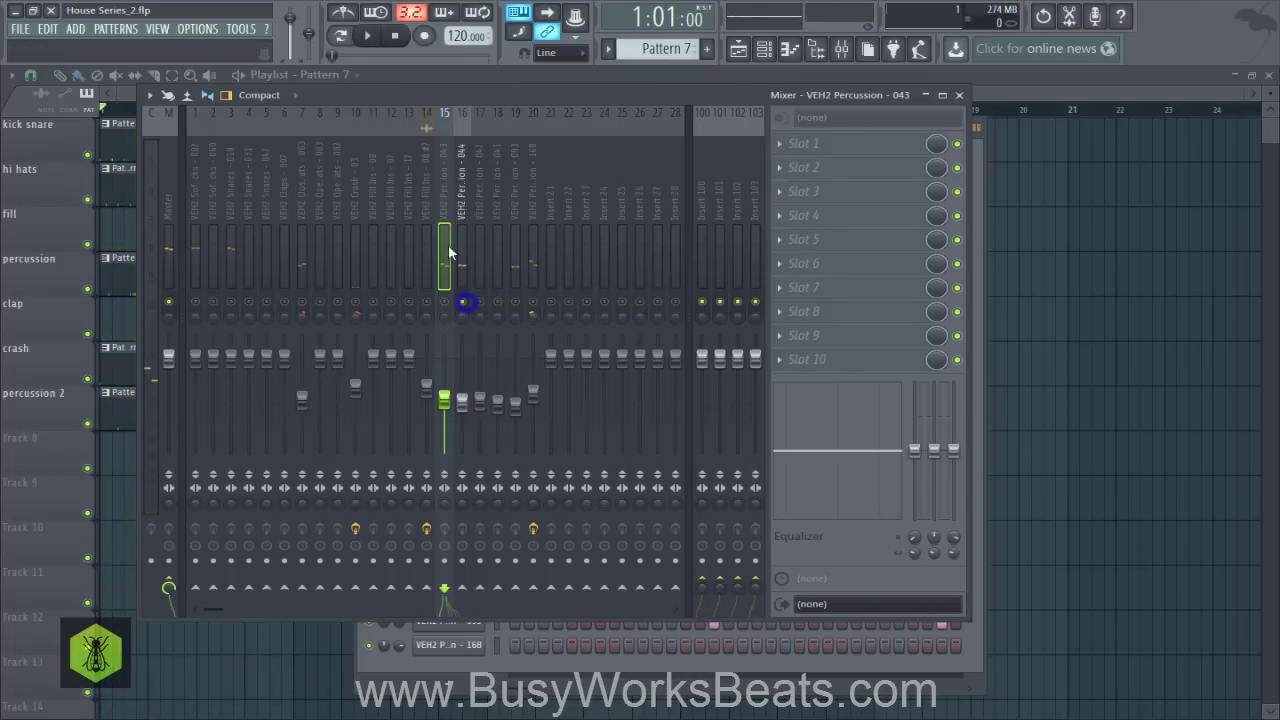
{"action": "right_click", "coordinate": [466, 302]}
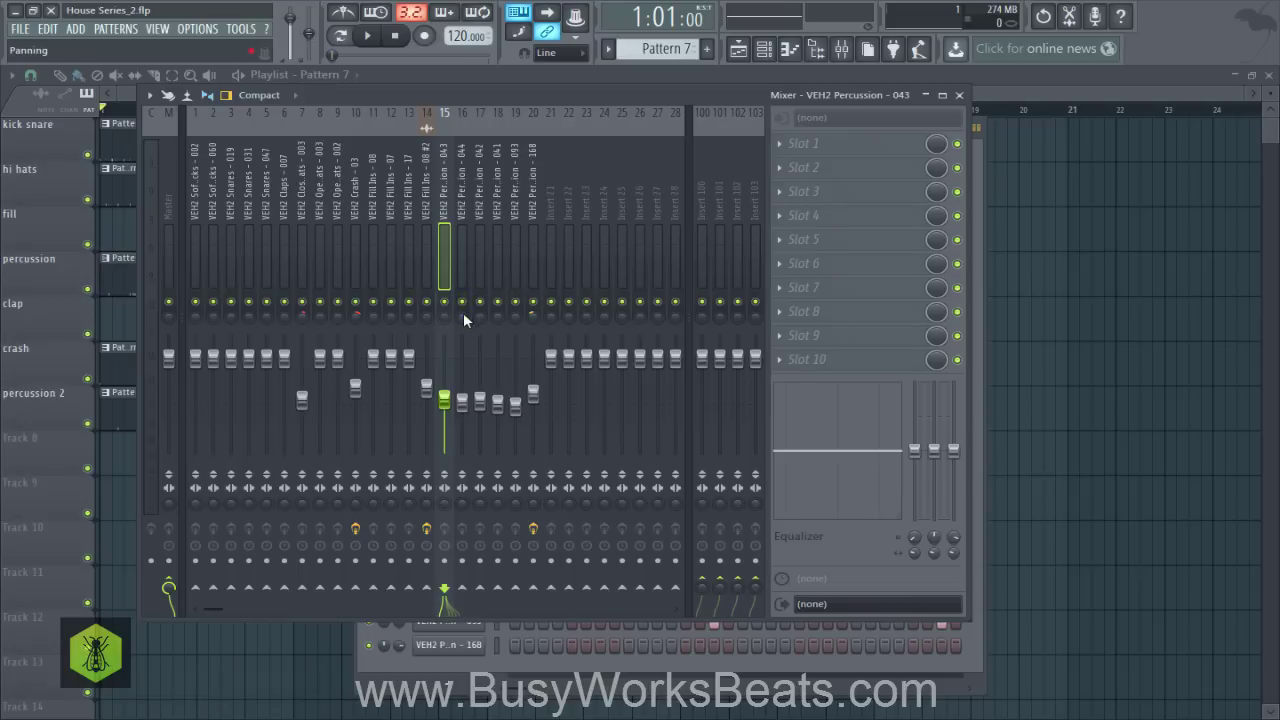
{"action": "left_click", "coordinate": [466, 205]}
{"action": "left_click_drag", "start_coordinate": [462, 318], "coordinate": [443, 316]}
{"action": "left_click", "coordinate": [441, 209]}
{"action": "key", "text": "space"}
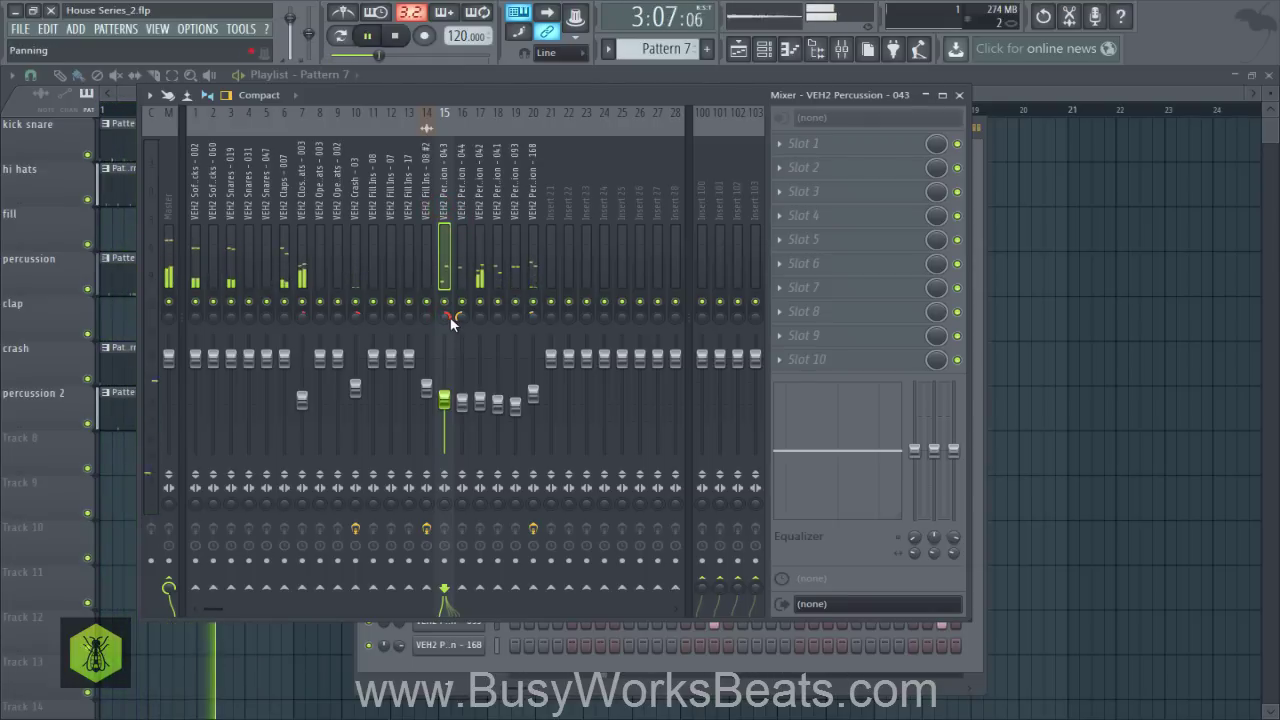
{"action": "key", "text": "space"}
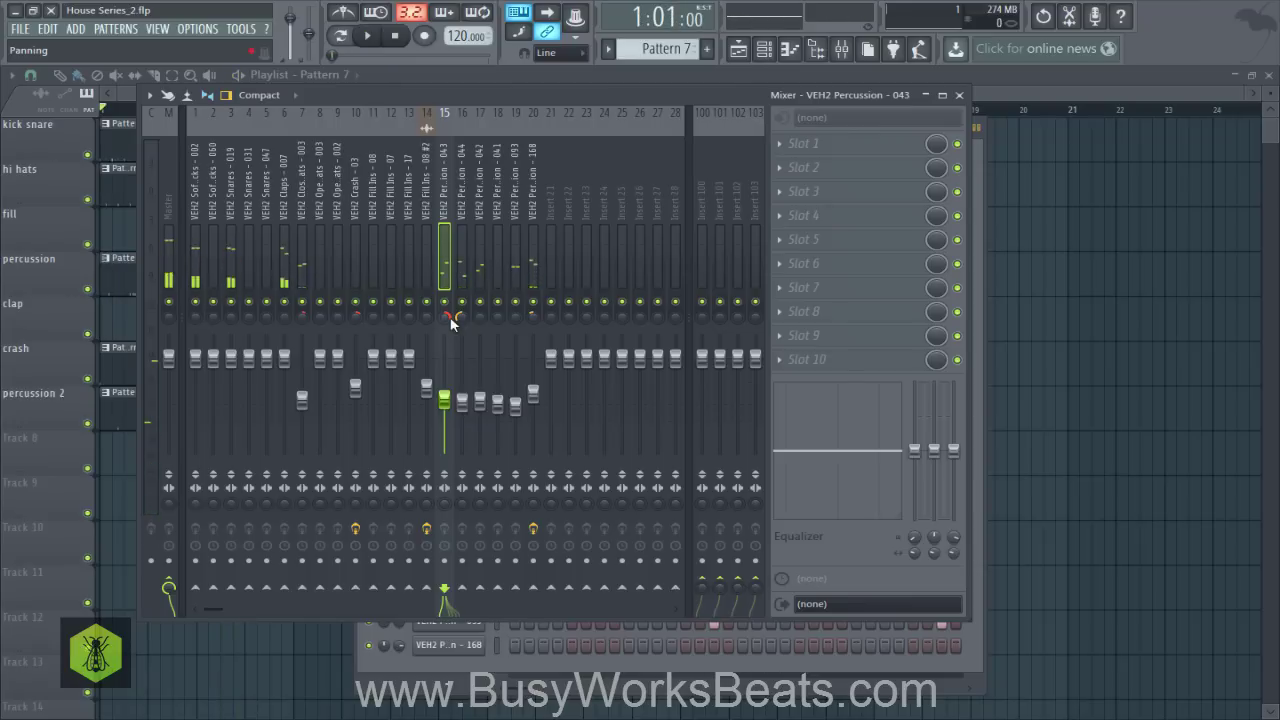
Lower the mixer volumes of VEH2 Percussion - 043, 044 and 042, and play back the arrangement to hear the balance.
{"action": "left_click_drag", "start_coordinate": [444, 400], "coordinate": [480, 410]}
{"action": "left_click", "coordinate": [444, 410]}
{"action": "key", "text": "space"}
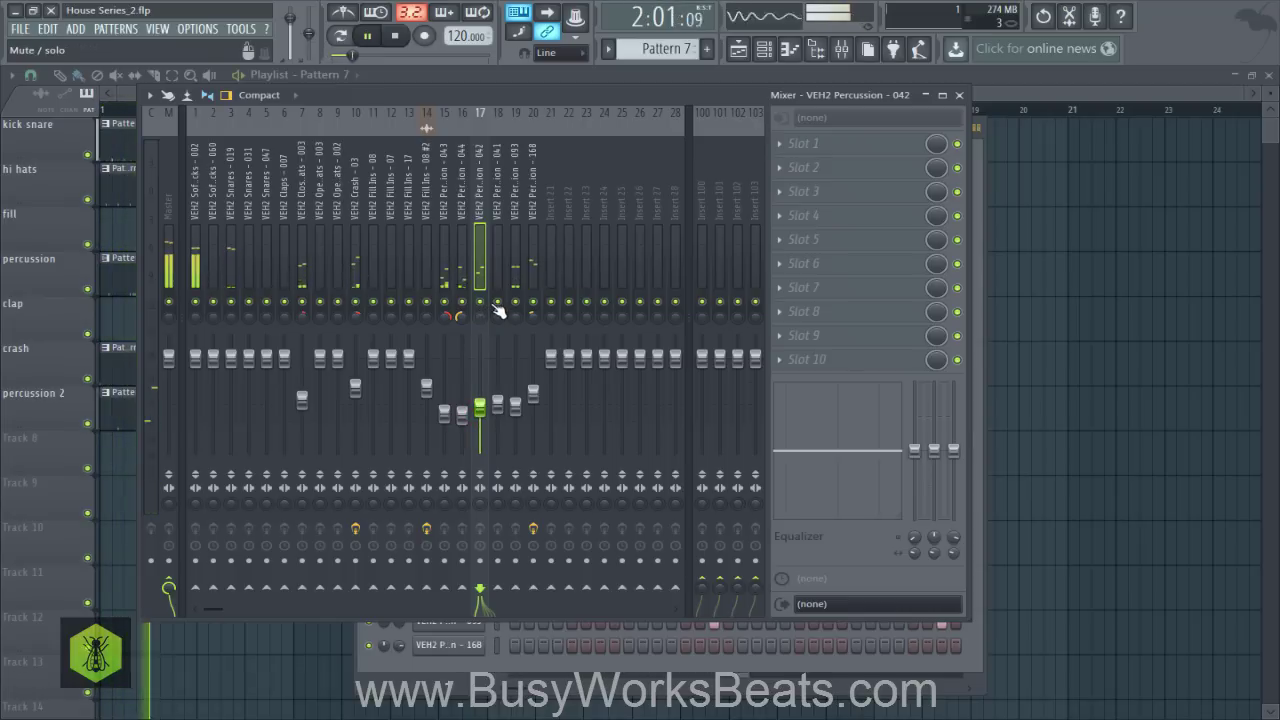
{"action": "key", "text": "space"}
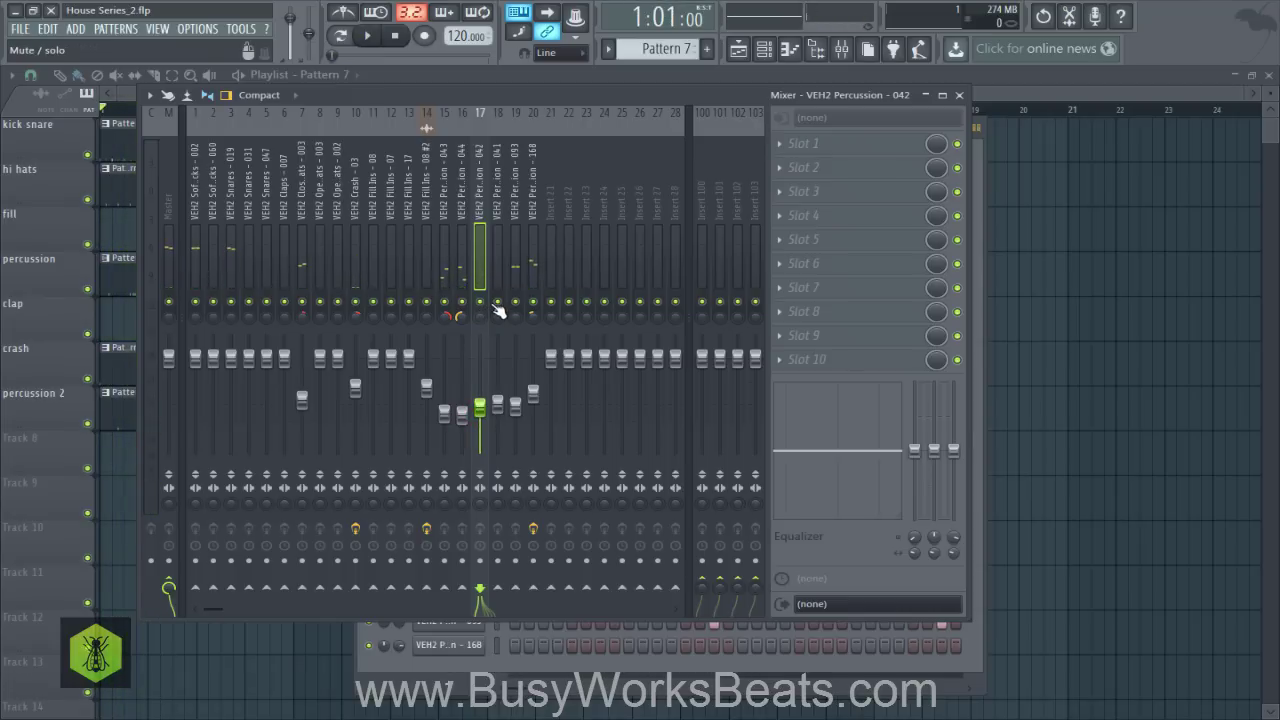
Bring up the channel rack, play the arrangement with Pattern 8 selected, return to Pattern 7 and select the VEH2 Percussion - 168 channel.
{"action": "left_click", "coordinate": [566, 672]}
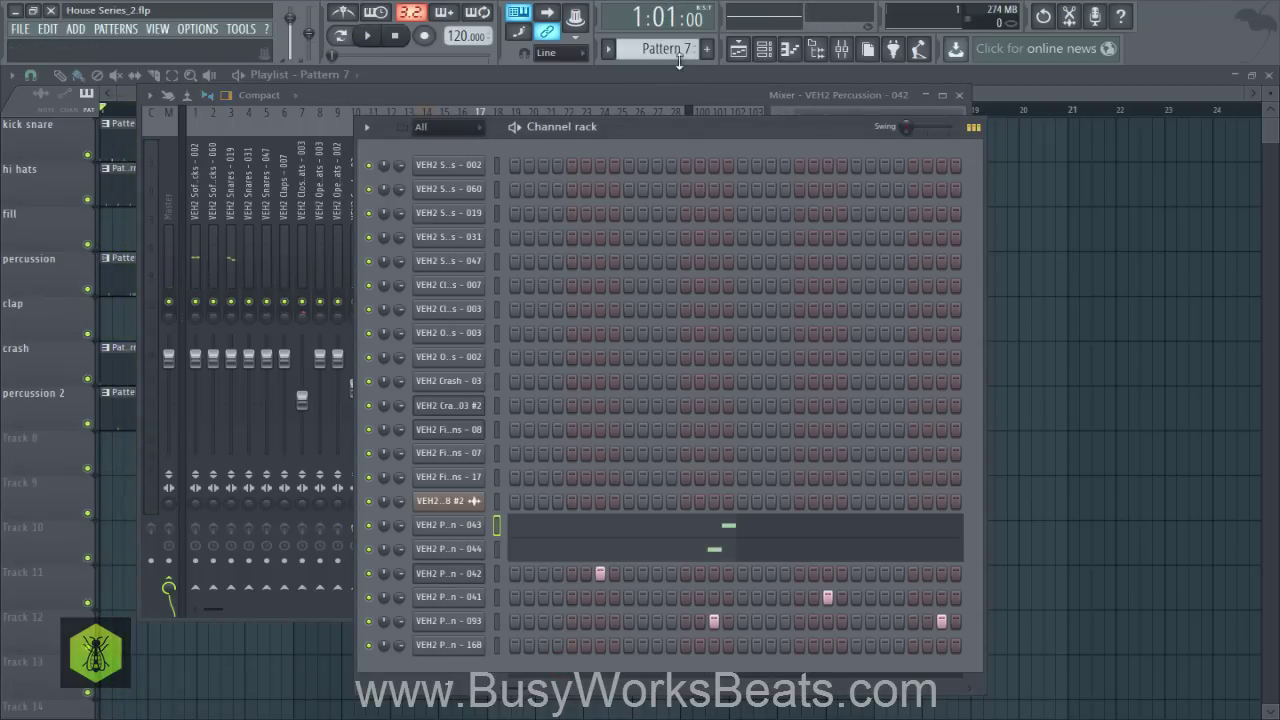
{"action": "scroll", "coordinate": [676, 50], "scroll_direction": "up", "scroll_amount": 1}
{"action": "key", "text": "space"}
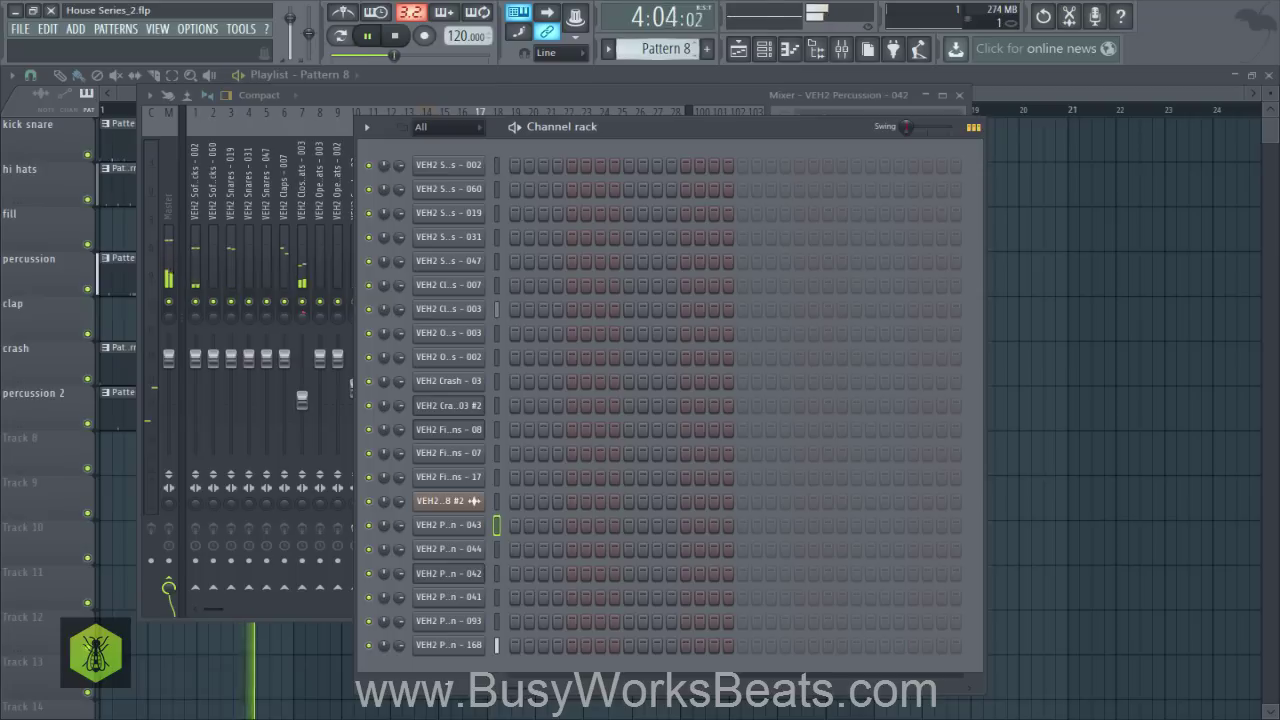
{"action": "key", "text": "space"}
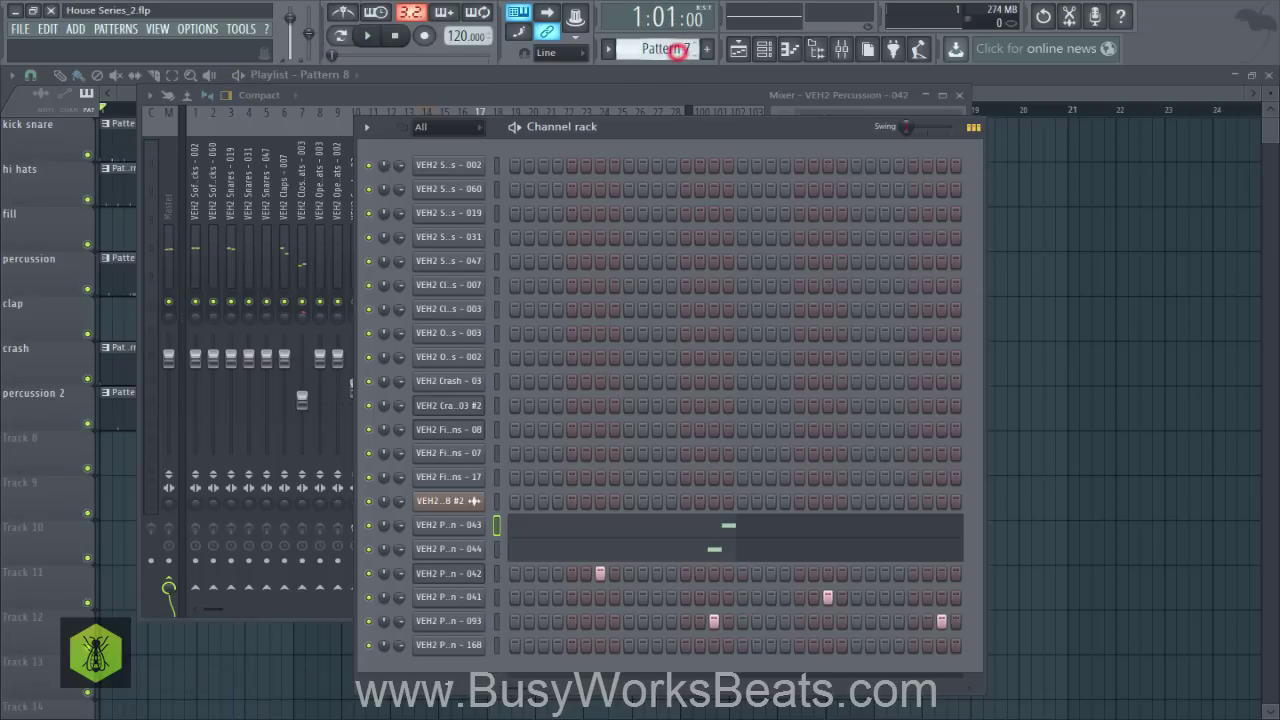
{"action": "scroll", "coordinate": [681, 48], "scroll_direction": "up", "scroll_amount": 1}
{"action": "left_click", "coordinate": [495, 645]}
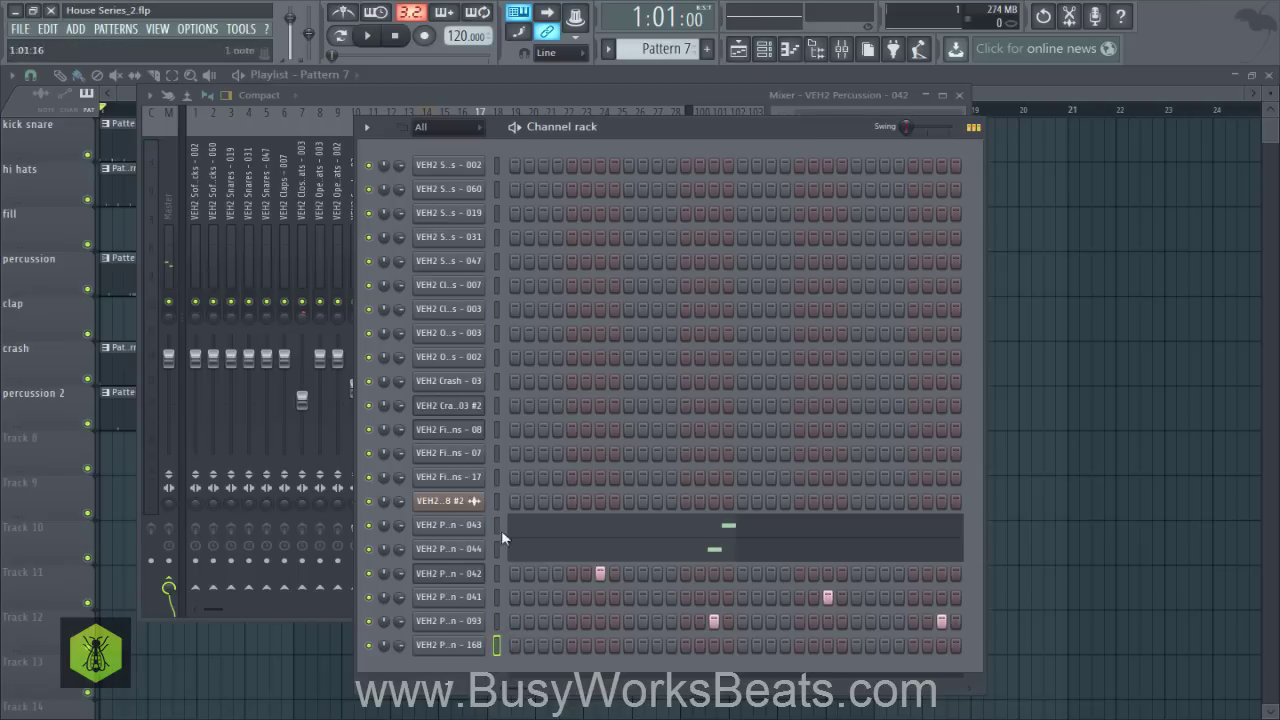
Look over the crash and percussion tracks in the mixer, close it to show the playlist, and save the project.
{"action": "left_click", "coordinate": [1046, 410]}
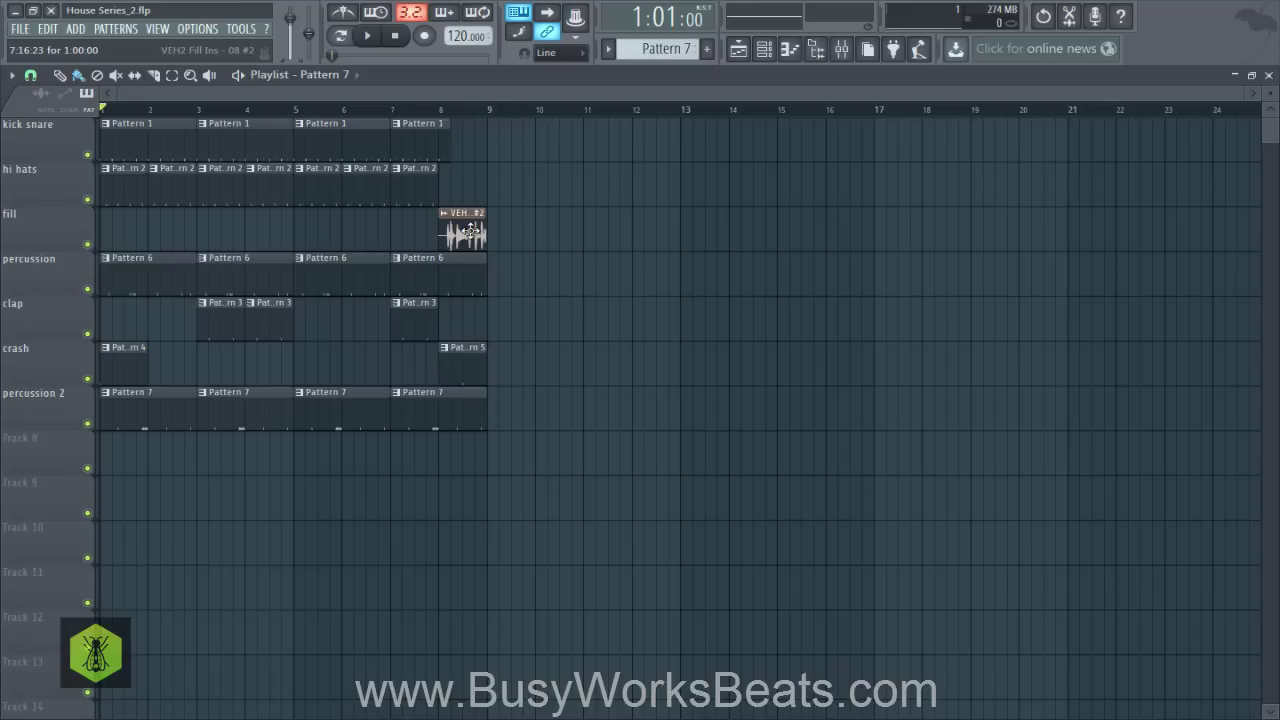
{"action": "left_click", "coordinate": [841, 48]}
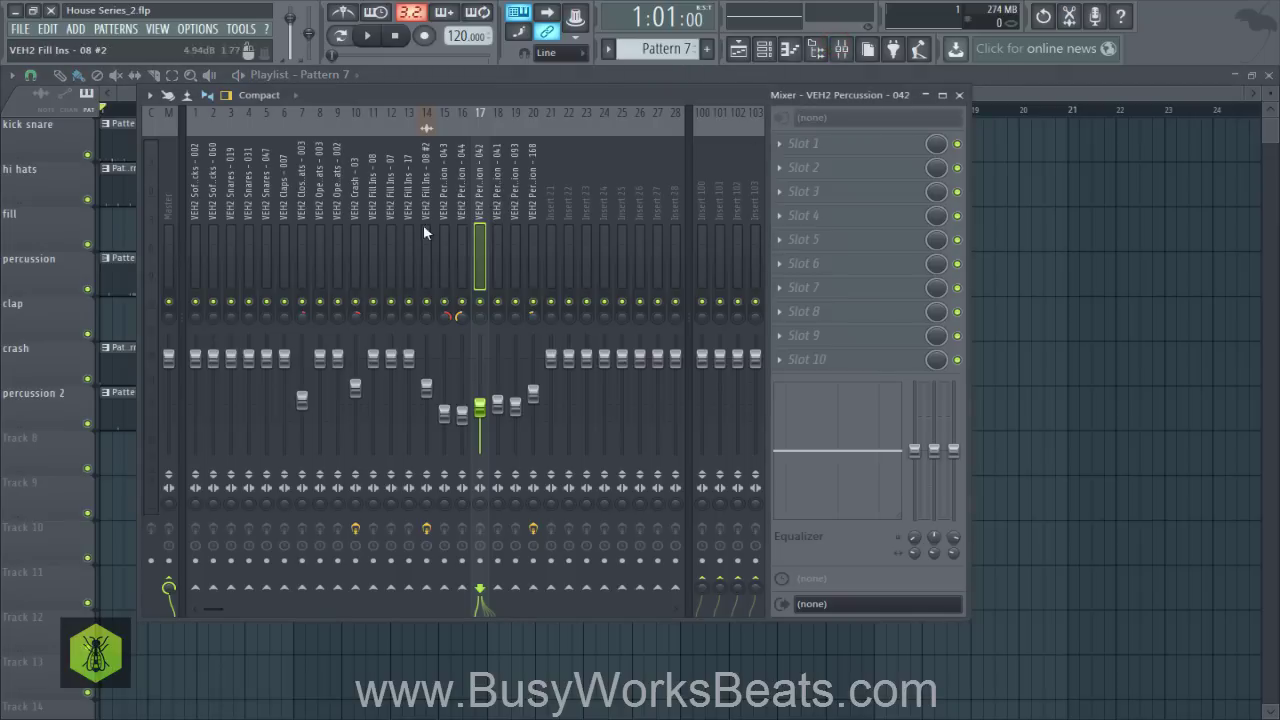
{"action": "left_click", "coordinate": [357, 210]}
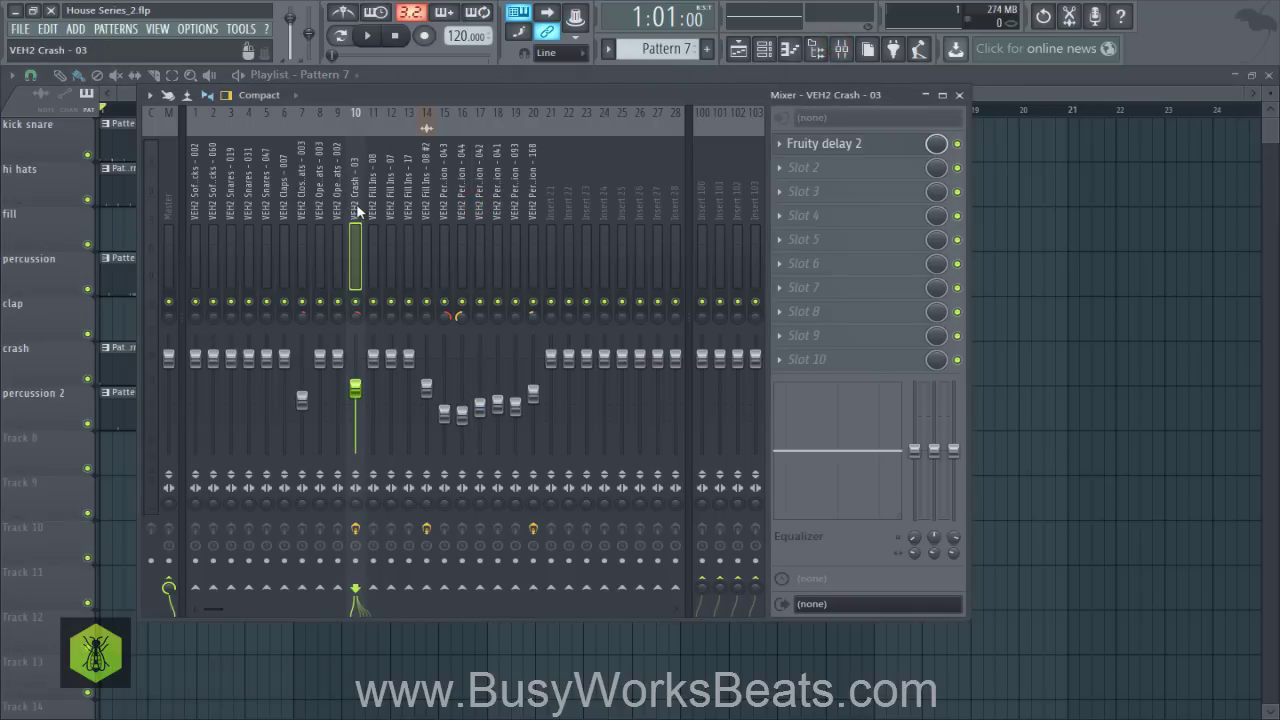
{"action": "left_click_drag", "start_coordinate": [357, 210], "coordinate": [470, 212]}
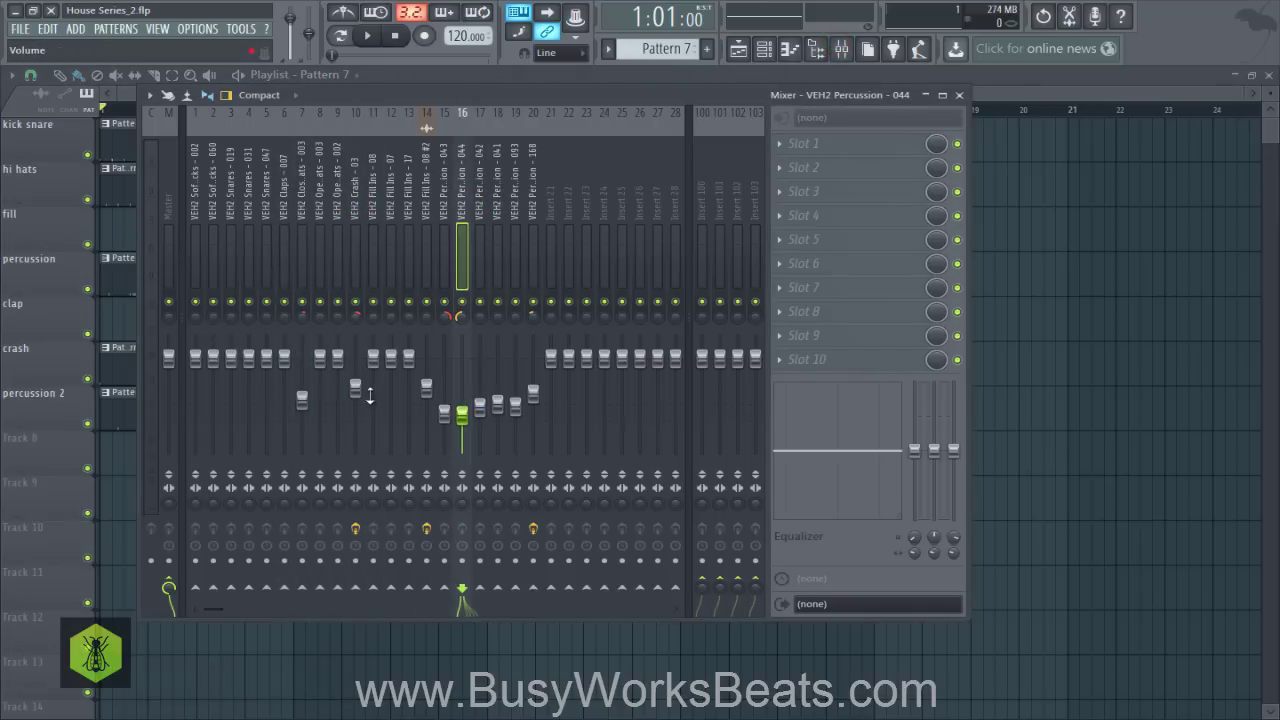
{"action": "key", "text": "F9"}
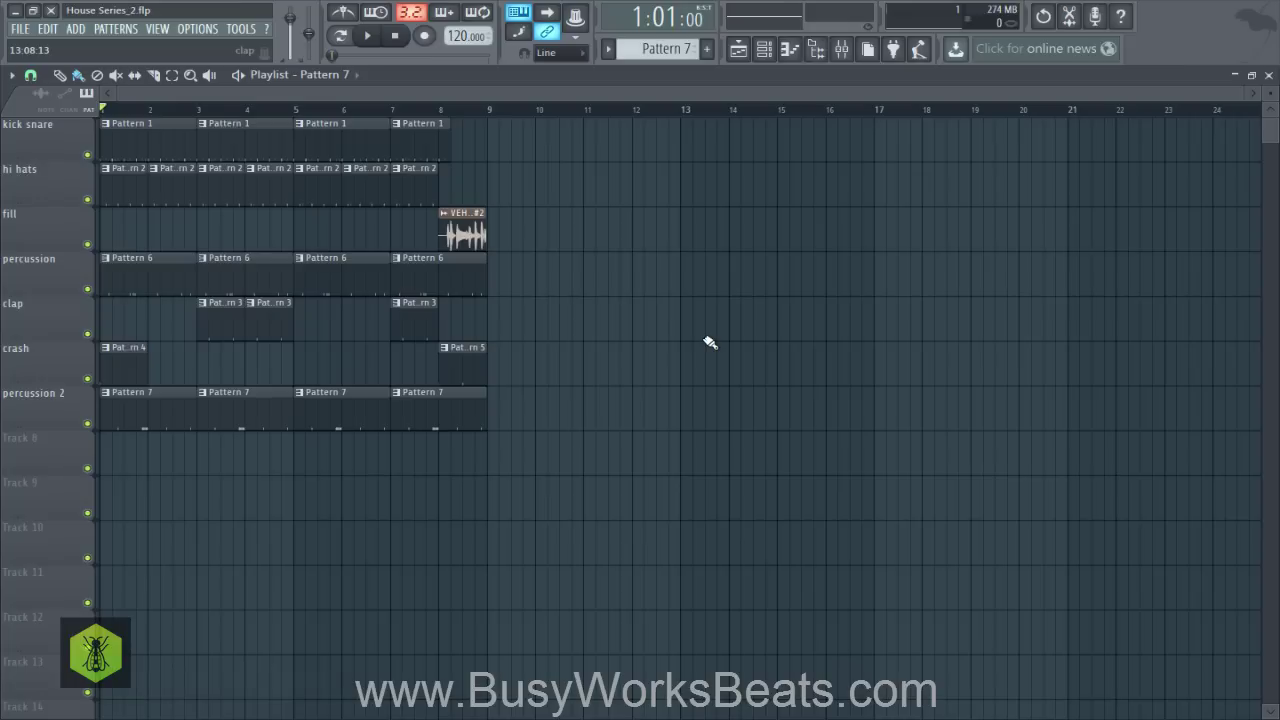
{"action": "key", "text": "ctrl+s"}
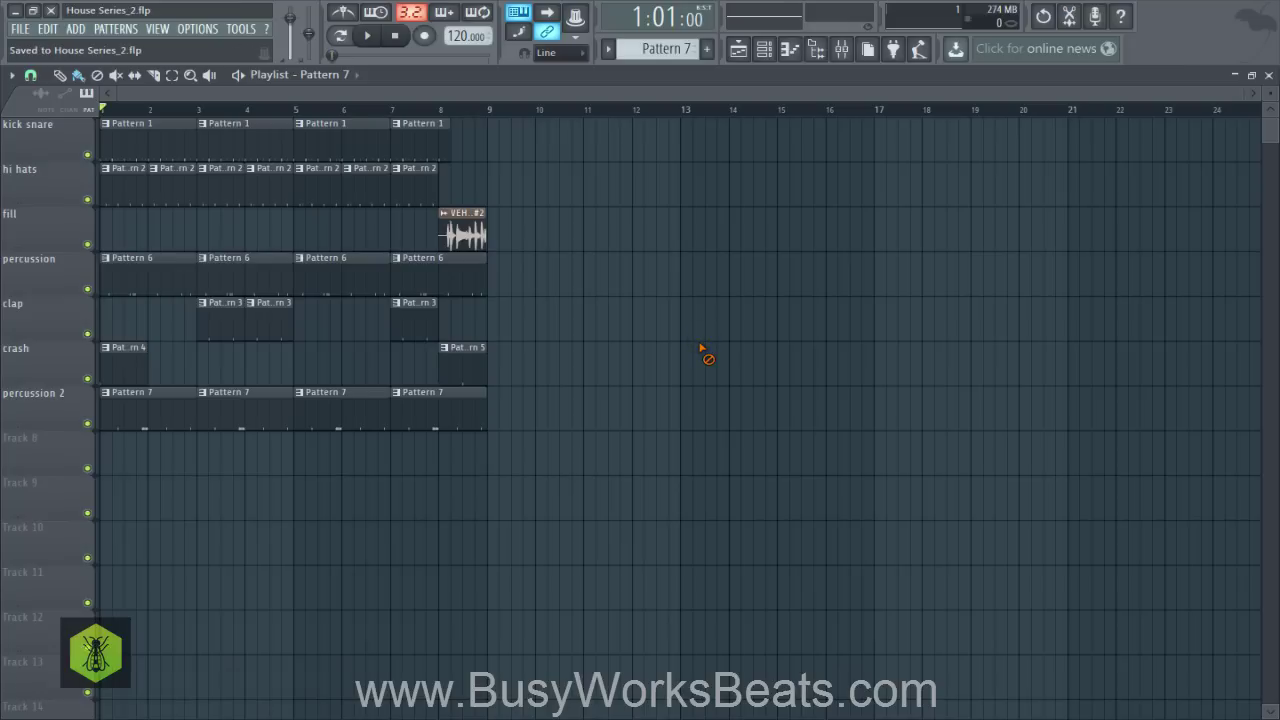